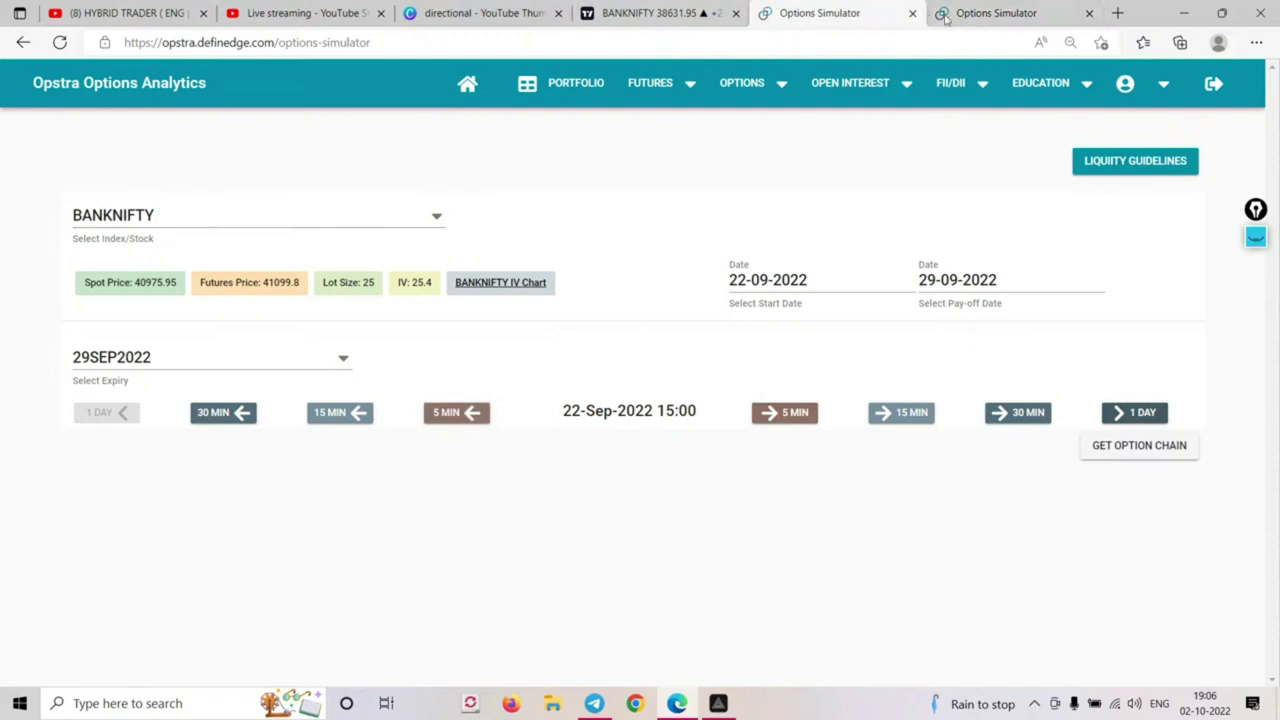
Select NIFTY as the index in the second simulator and request the 29SEP2022 option chain in the BANKNIFTY simulator
{"action": "left_click", "coordinate": [180, 212]}
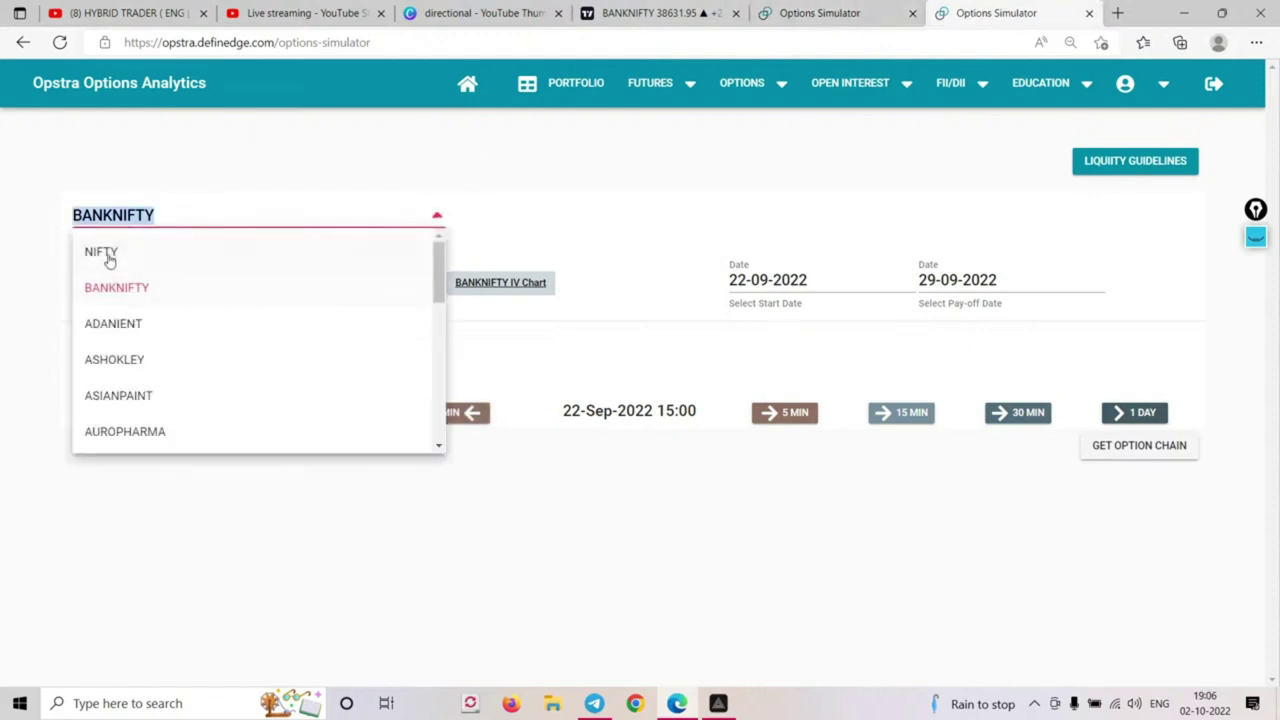
{"action": "left_click", "coordinate": [102, 253]}
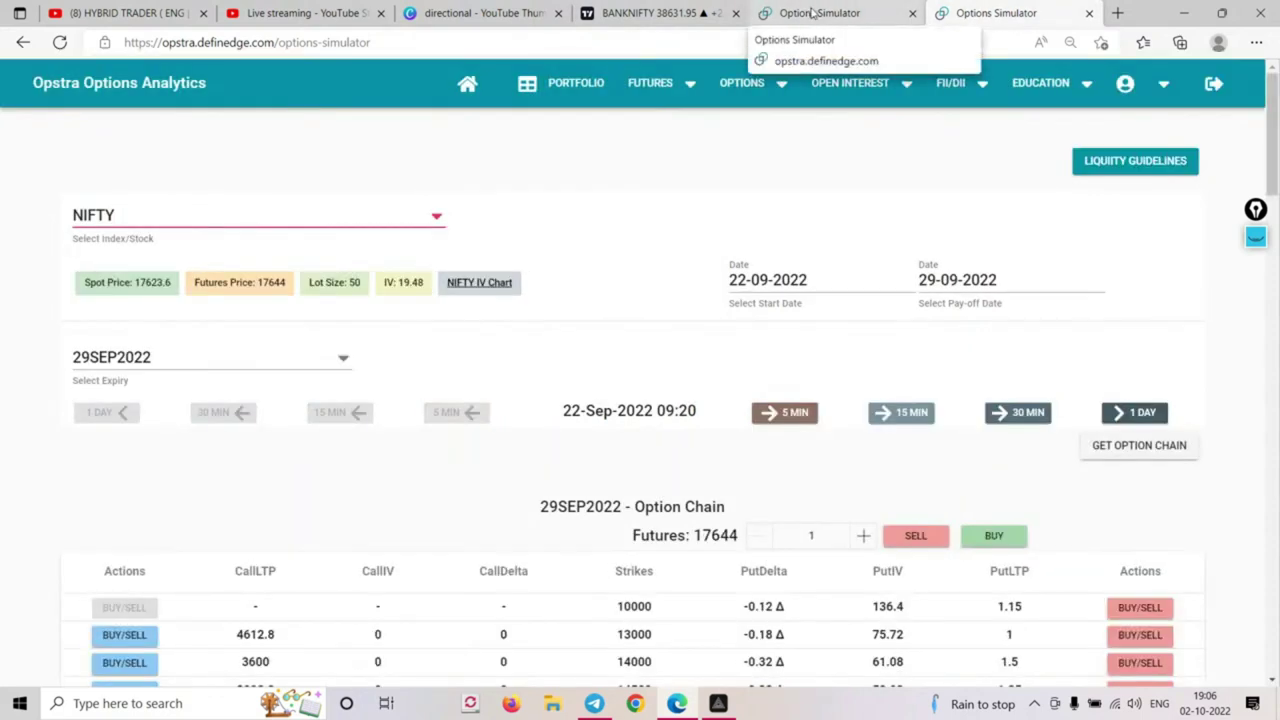
{"action": "left_click", "coordinate": [812, 12]}
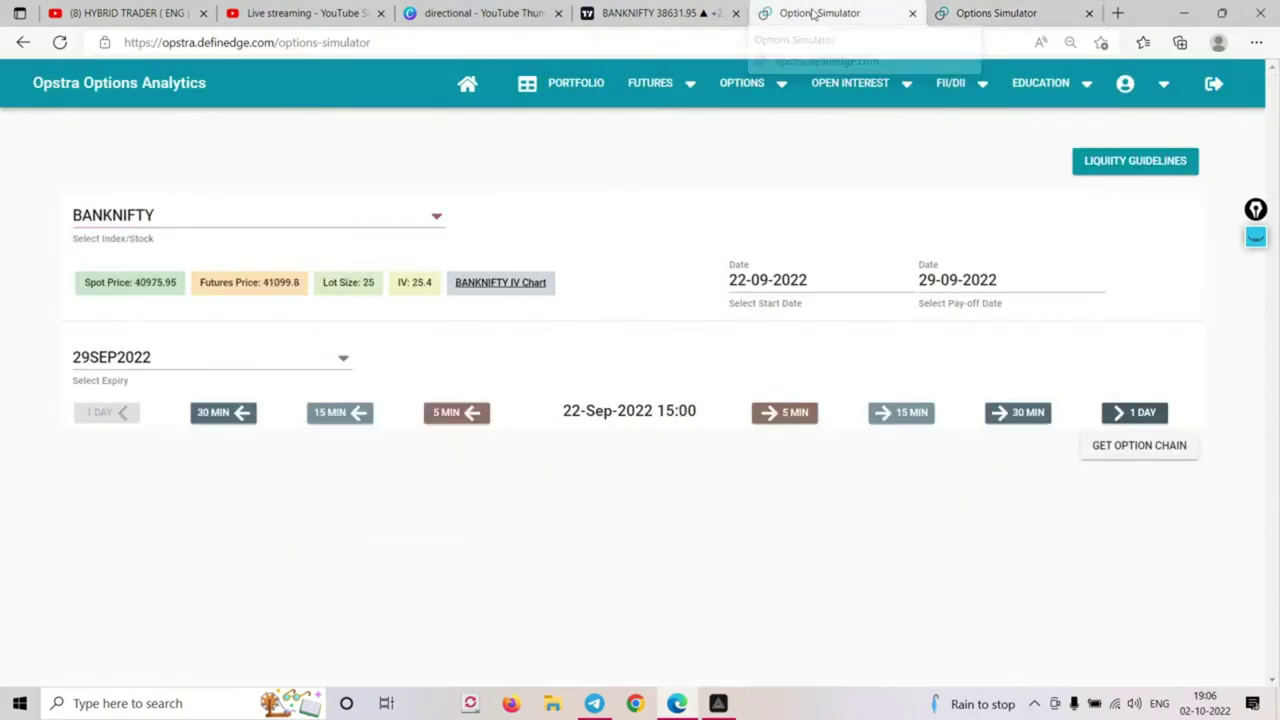
{"action": "left_click", "coordinate": [1108, 452]}
{"action": "left_click", "coordinate": [985, 13]}
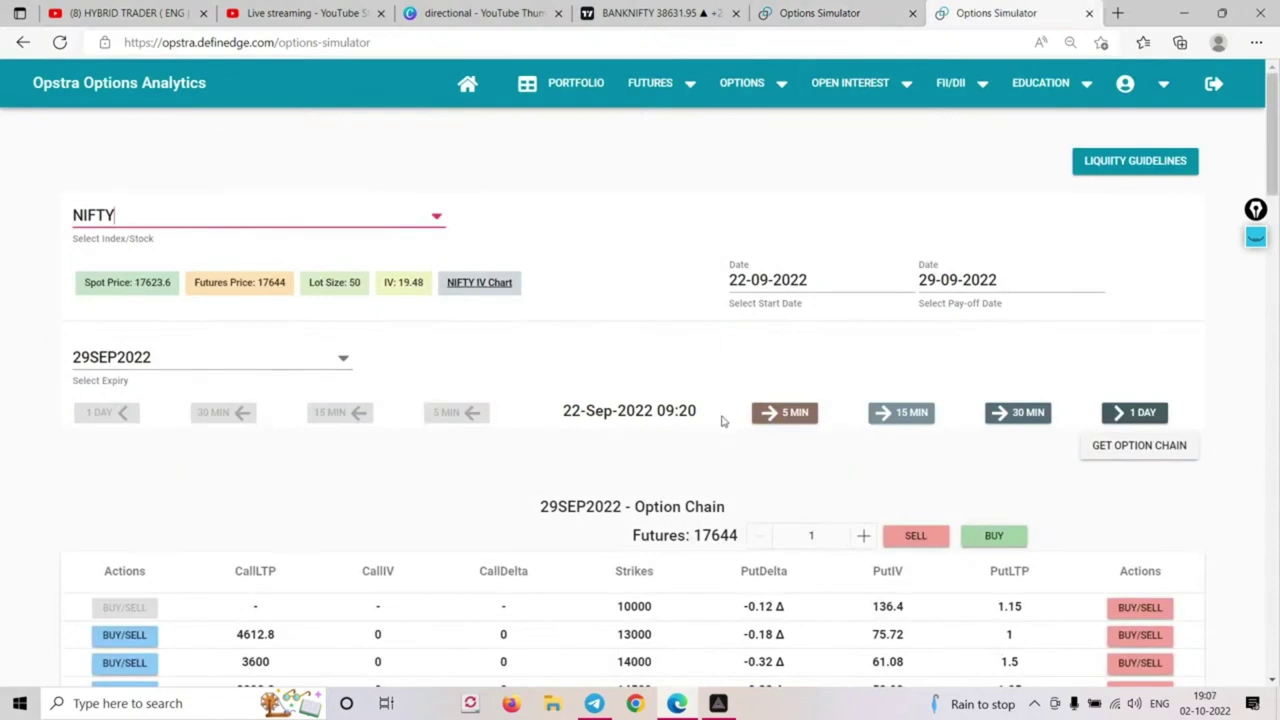
Set the NIFTY simulation time to 22-Sep-2022 15:05 and load its 29SEP2022 option chain
{"action": "scroll", "coordinate": [686, 381], "scroll_direction": "down", "scroll_amount": 1}
{"action": "left_click", "coordinate": [1108, 326]}
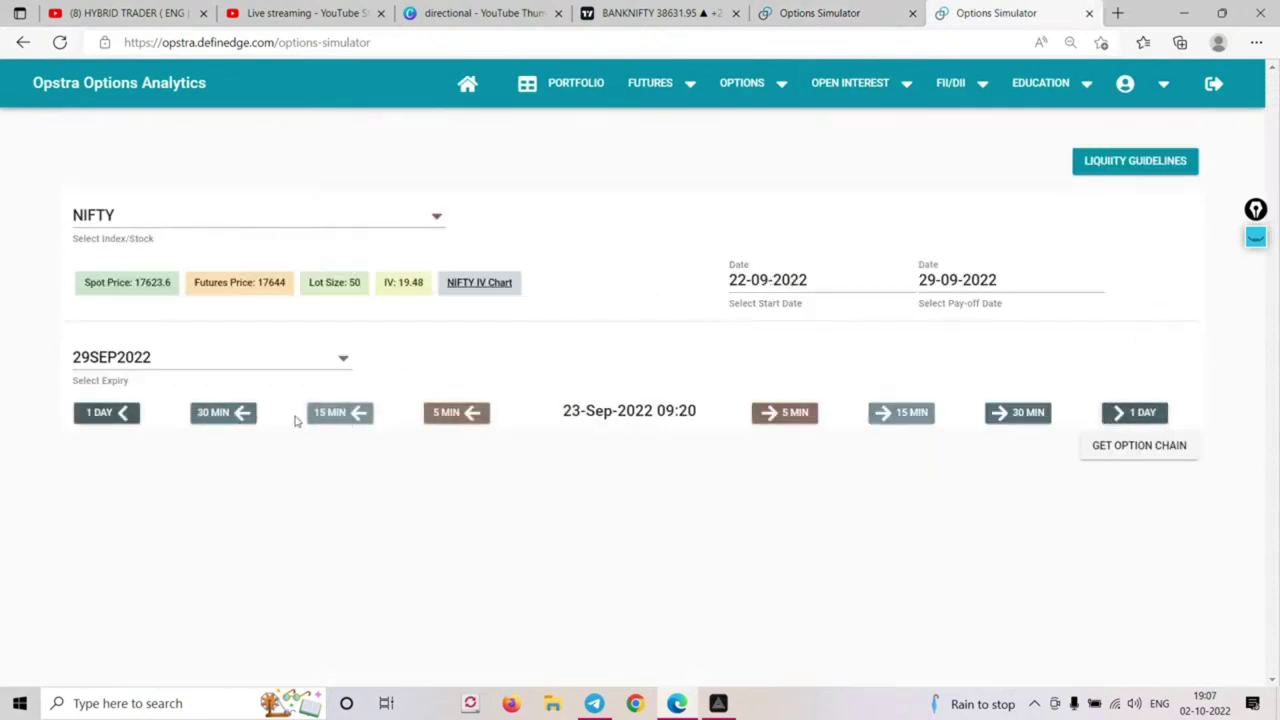
{"action": "left_click", "coordinate": [329, 416]}
{"action": "left_click", "coordinate": [326, 420]}
{"action": "left_click", "coordinate": [326, 418]}
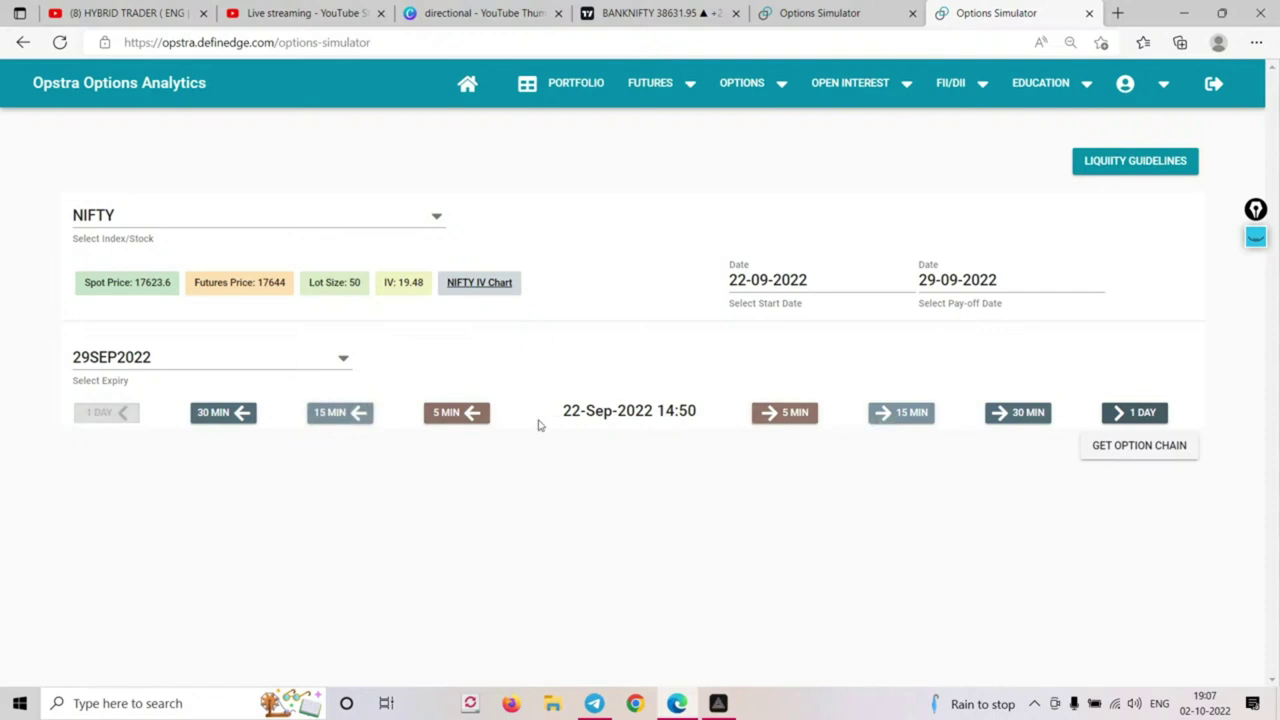
{"action": "left_click", "coordinate": [786, 416]}
{"action": "left_click", "coordinate": [786, 416]}
{"action": "left_click", "coordinate": [1168, 445]}
{"action": "left_click", "coordinate": [795, 410]}
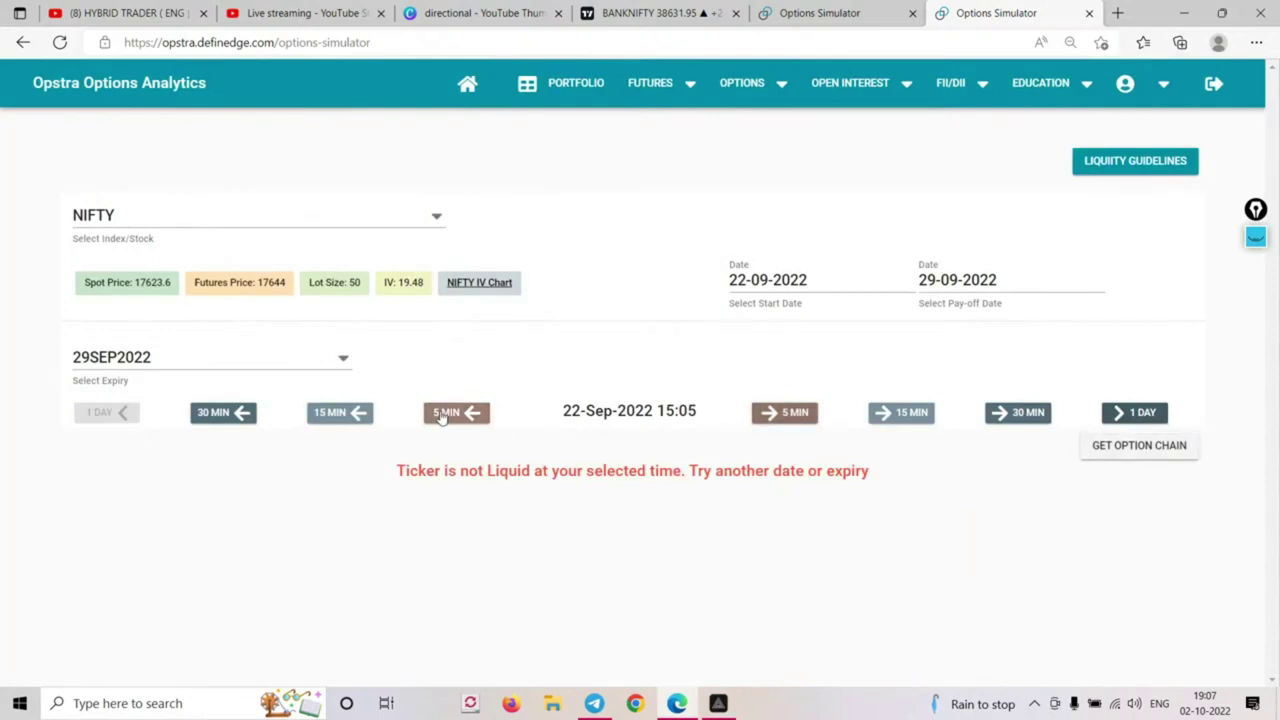
{"action": "left_click", "coordinate": [1137, 446]}
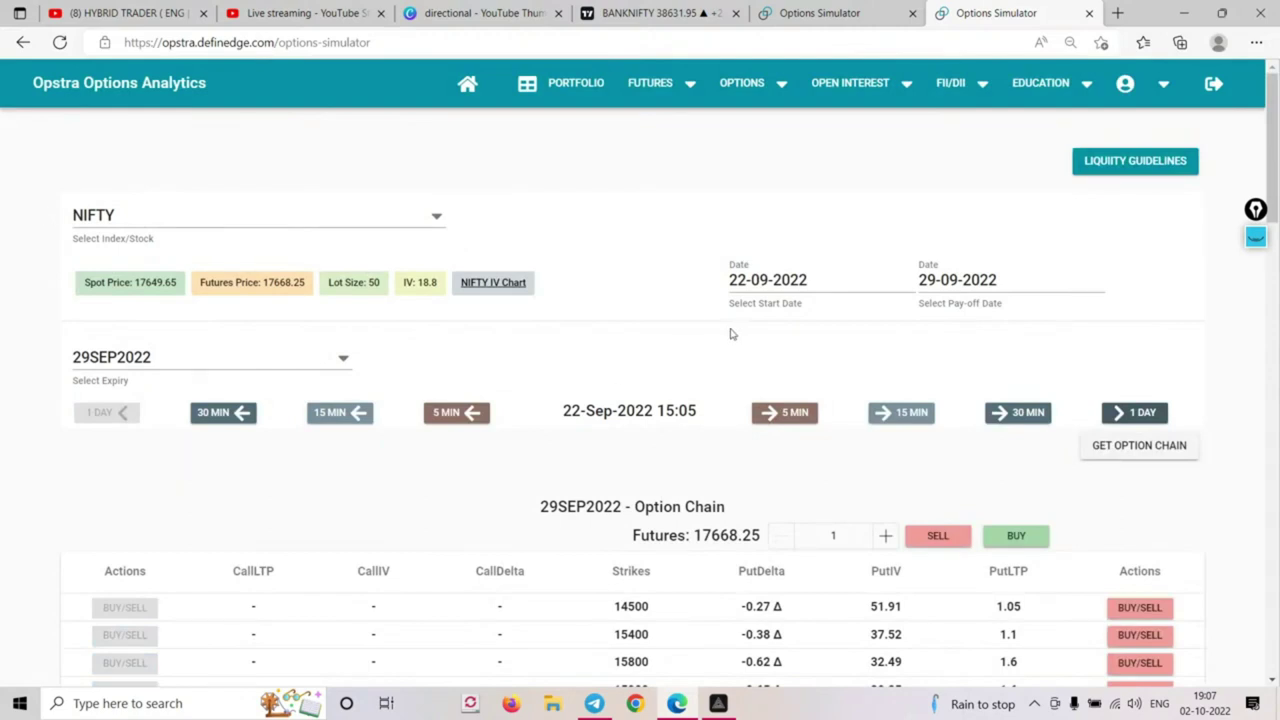
Mark the at-the-money 17650 strike in the NIFTY option chain and add a one-lot buy position in the 17800 call
{"action": "scroll", "coordinate": [730, 334], "scroll_direction": "down", "scroll_amount": 1}
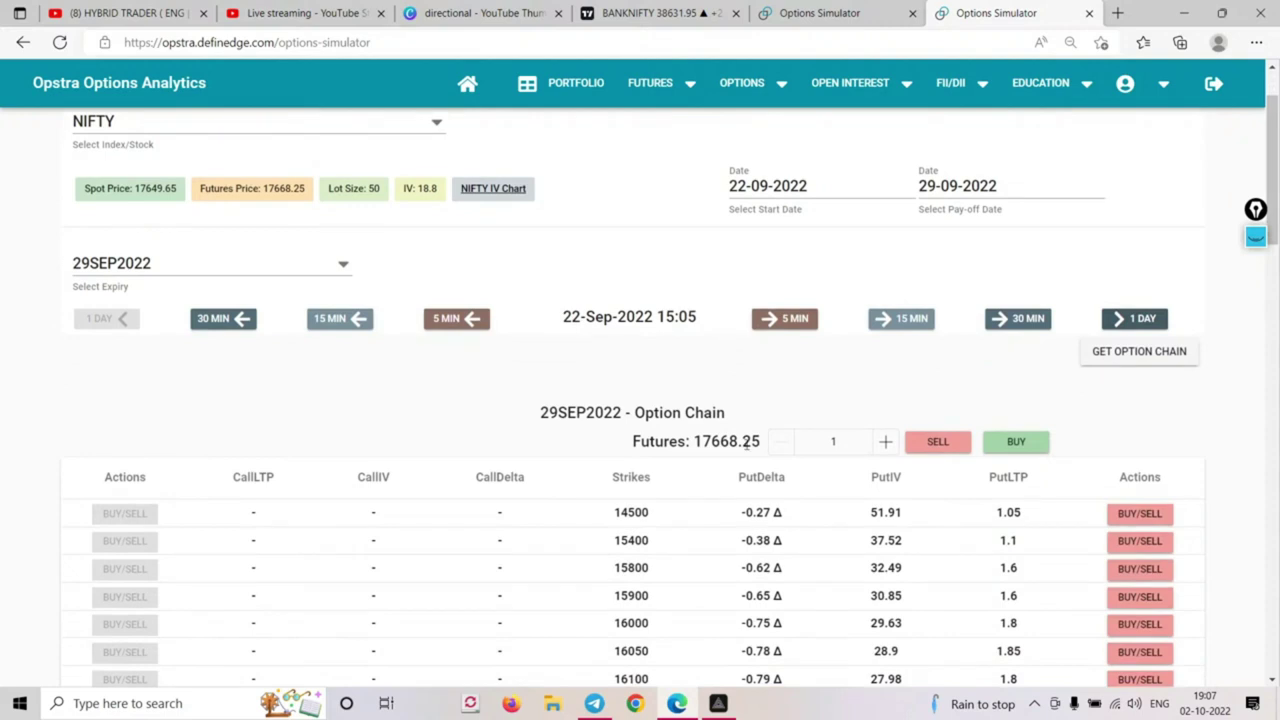
{"action": "left_click_drag", "start_coordinate": [721, 440], "coordinate": [755, 441]}
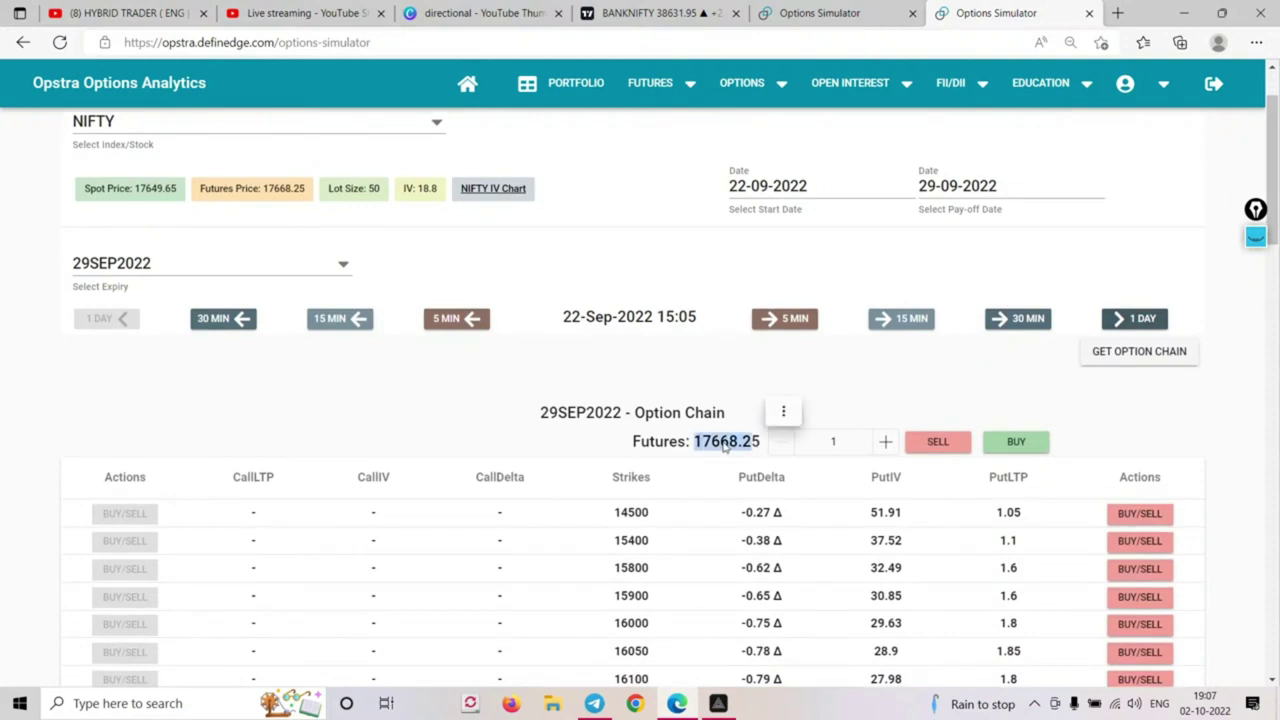
{"action": "scroll", "coordinate": [724, 419], "scroll_direction": "down", "scroll_amount": 9}
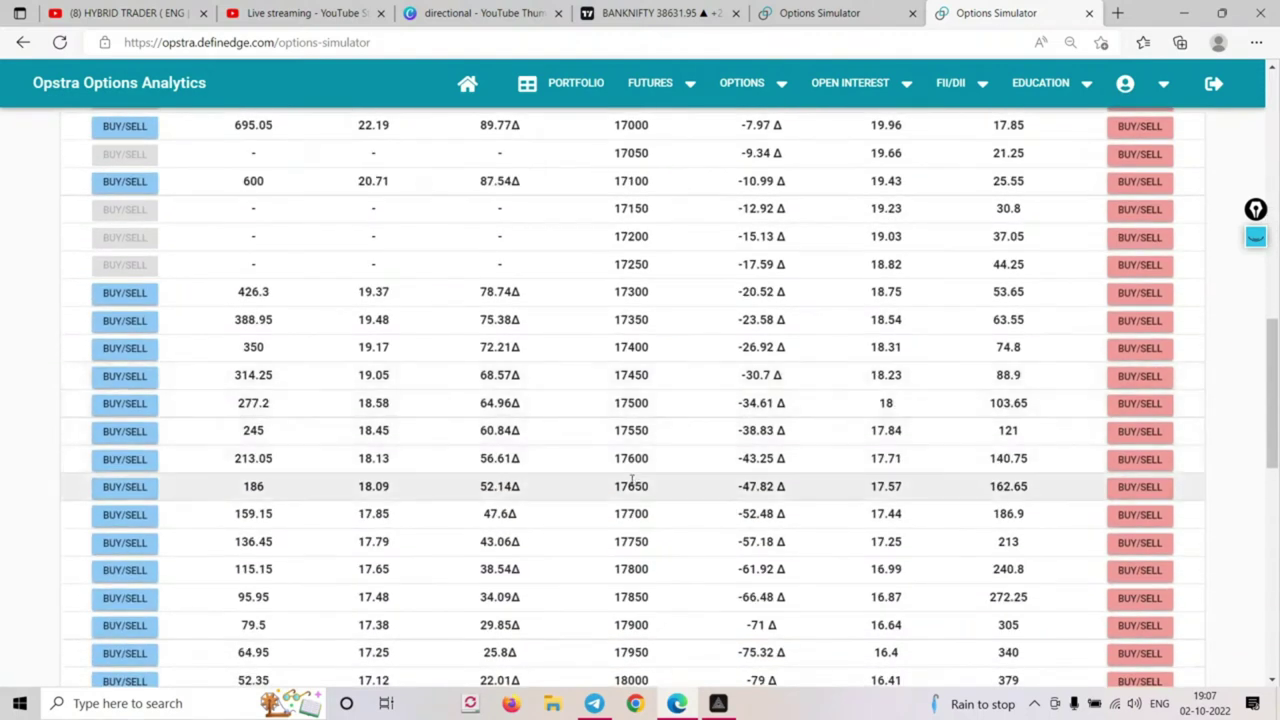
{"action": "double_click", "coordinate": [631, 486]}
{"action": "scroll", "coordinate": [665, 460], "scroll_direction": "down", "scroll_amount": 2}
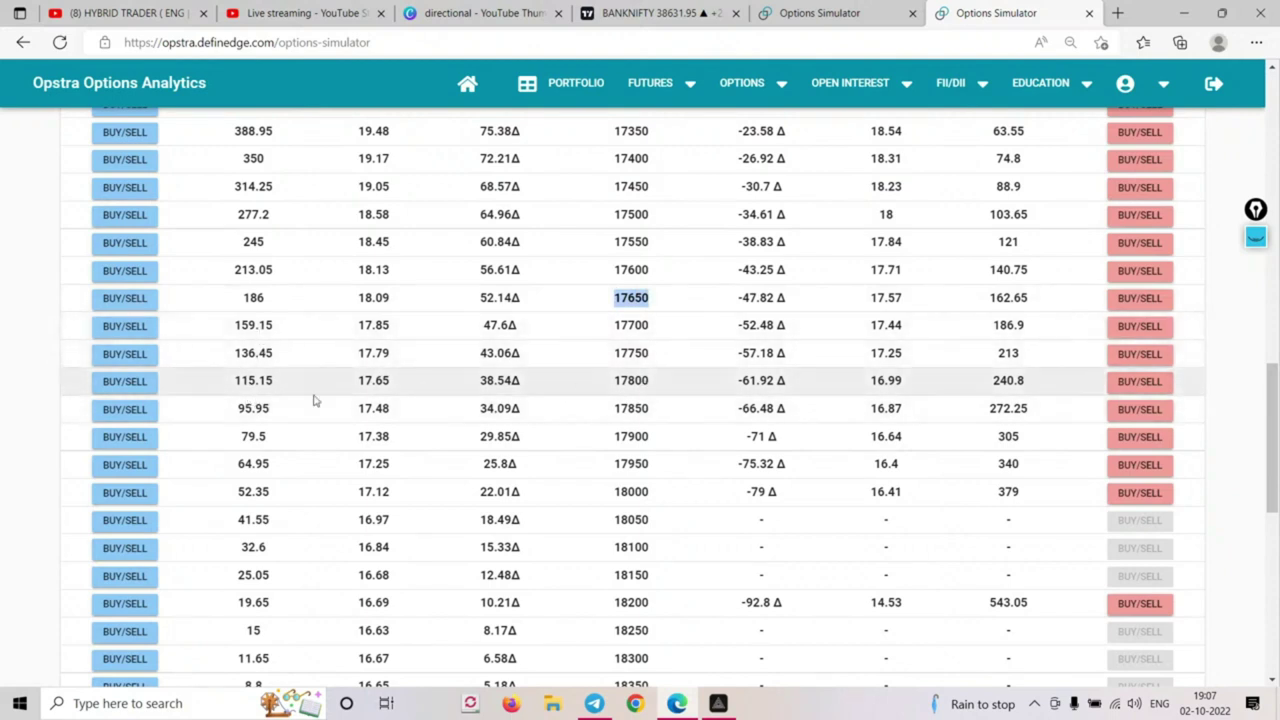
{"action": "double_click", "coordinate": [250, 380]}
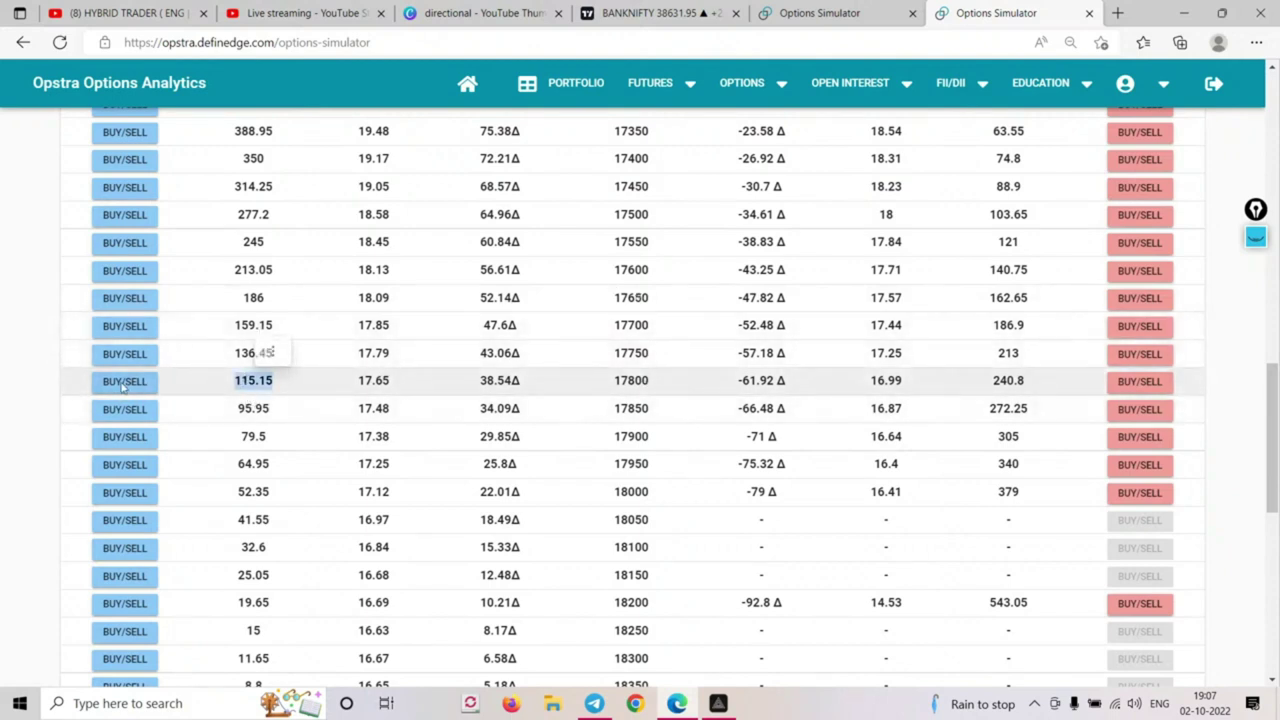
{"action": "left_click", "coordinate": [160, 384]}
{"action": "left_click", "coordinate": [702, 472]}
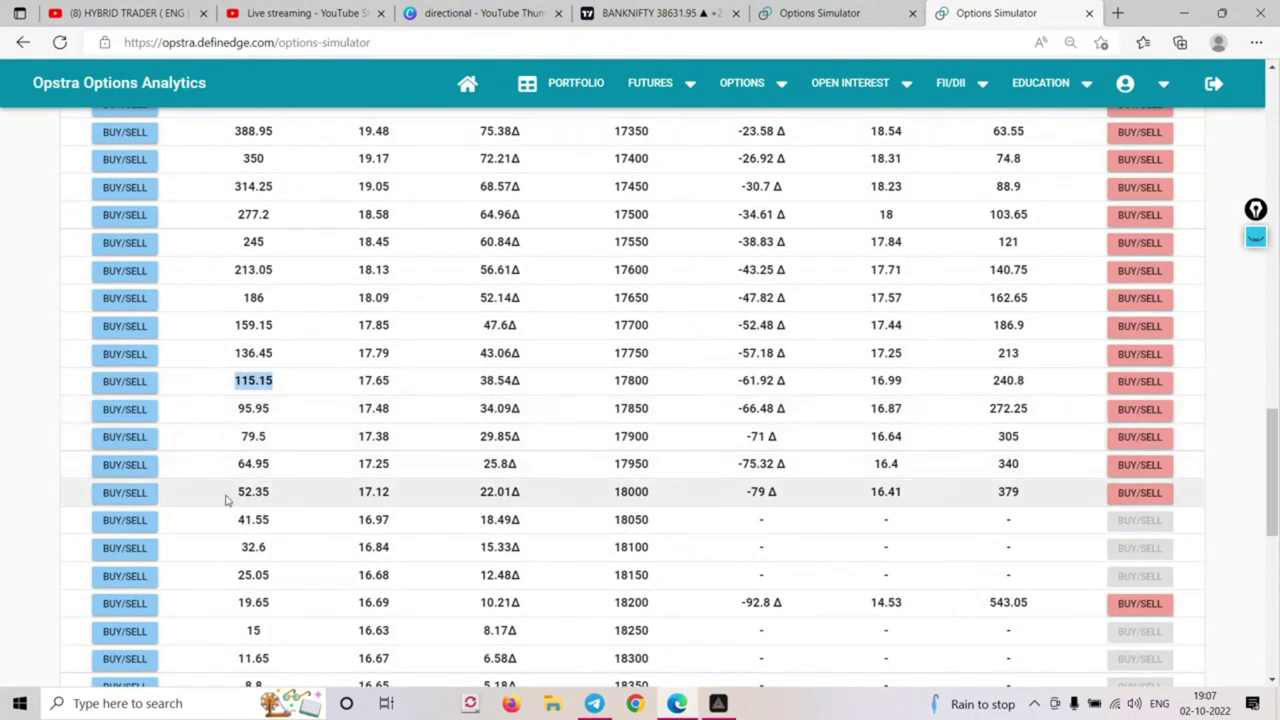
Add a one-lot sell position in the NIFTY 29SEP2022 18000 call
{"action": "left_click", "coordinate": [126, 492]}
{"action": "left_click", "coordinate": [492, 396]}
{"action": "left_click", "coordinate": [696, 472]}
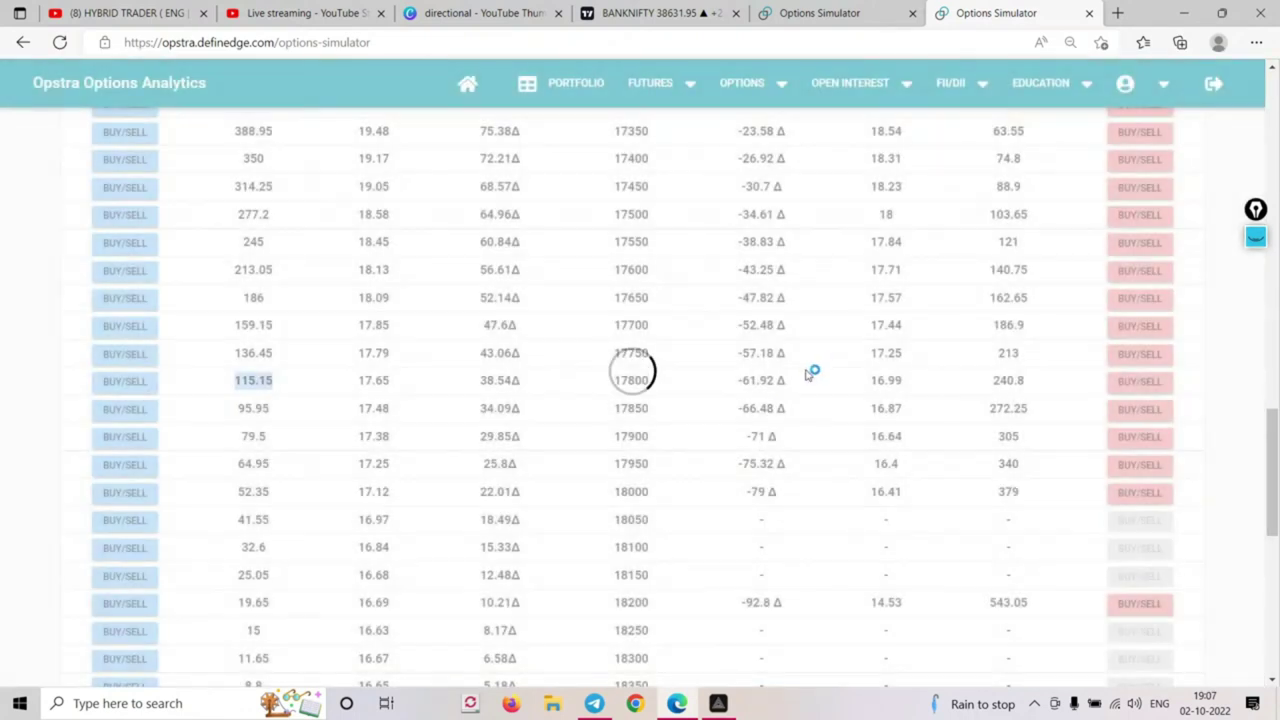
Bring up the BANKNIFTY simulator and locate the 40800 strike nearest the futures price in its option chain
{"action": "mouse_move", "coordinate": [997, 12]}
{"action": "left_mouse_down"}
{"action": "mouse_move", "coordinate": [860, 12]}
{"action": "mouse_move", "coordinate": [1007, 17]}
{"action": "left_mouse_up"}
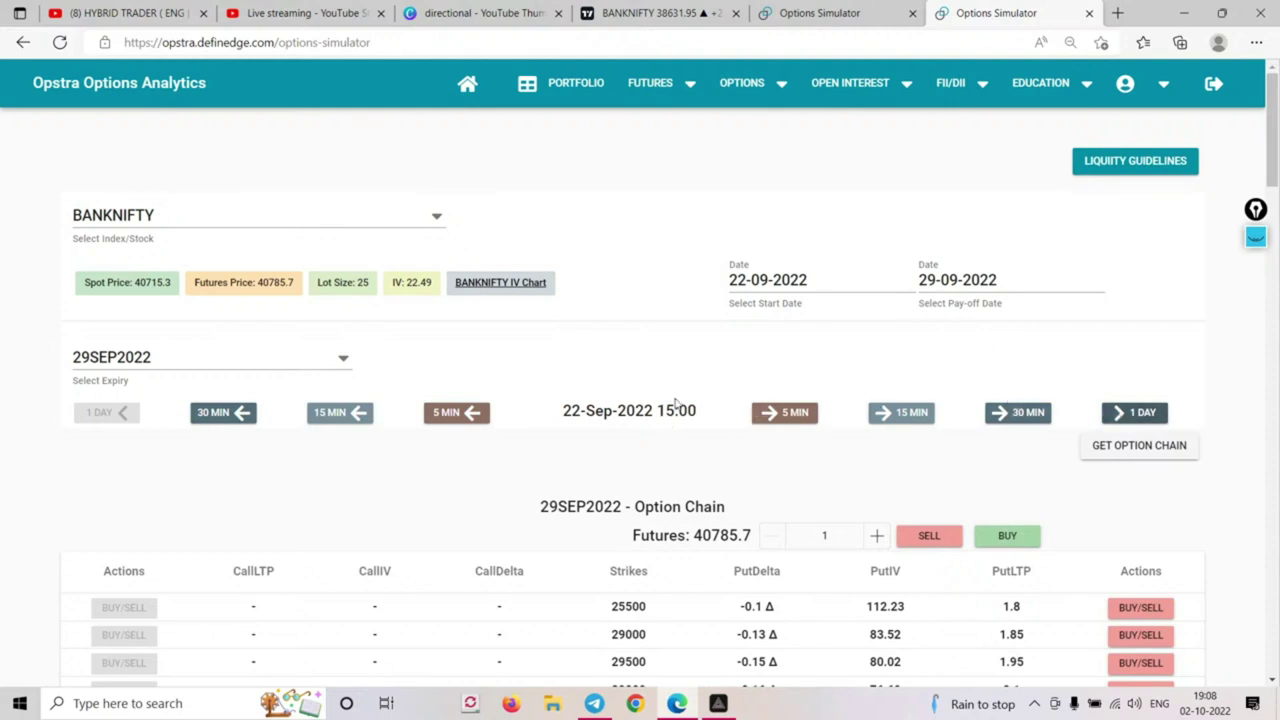
{"action": "double_click", "coordinate": [716, 538]}
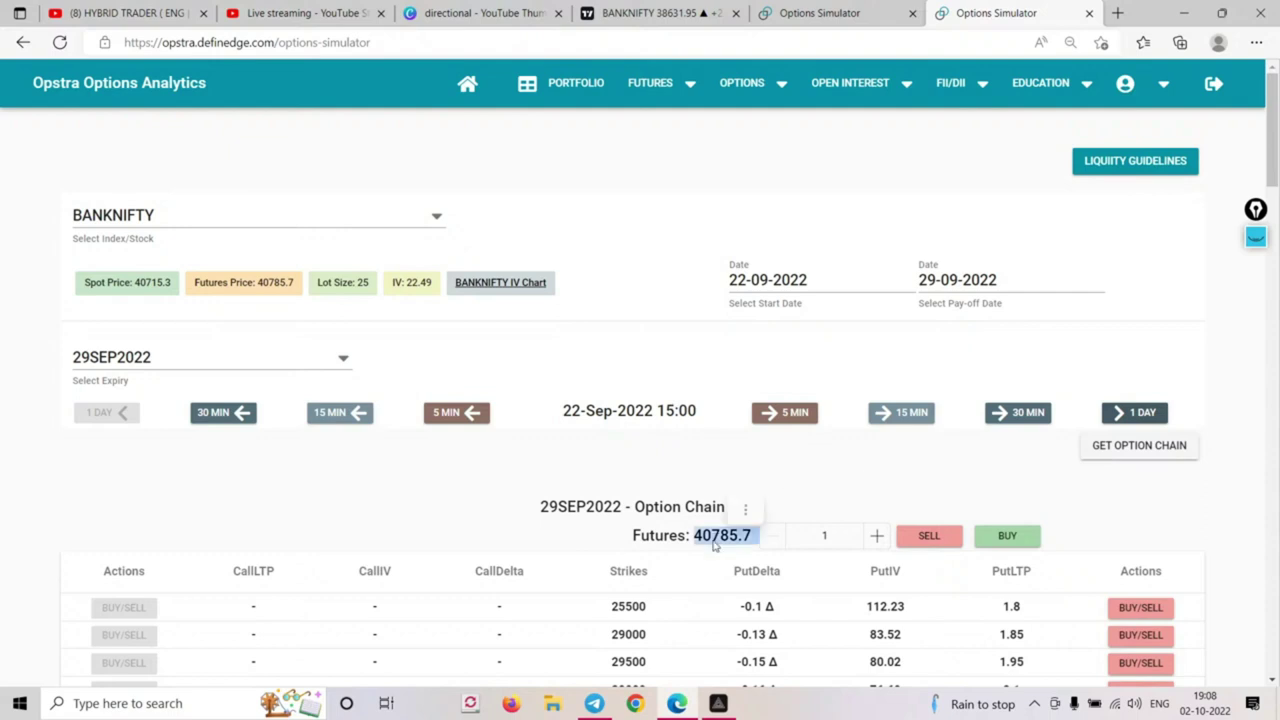
{"action": "left_click", "coordinate": [745, 508]}
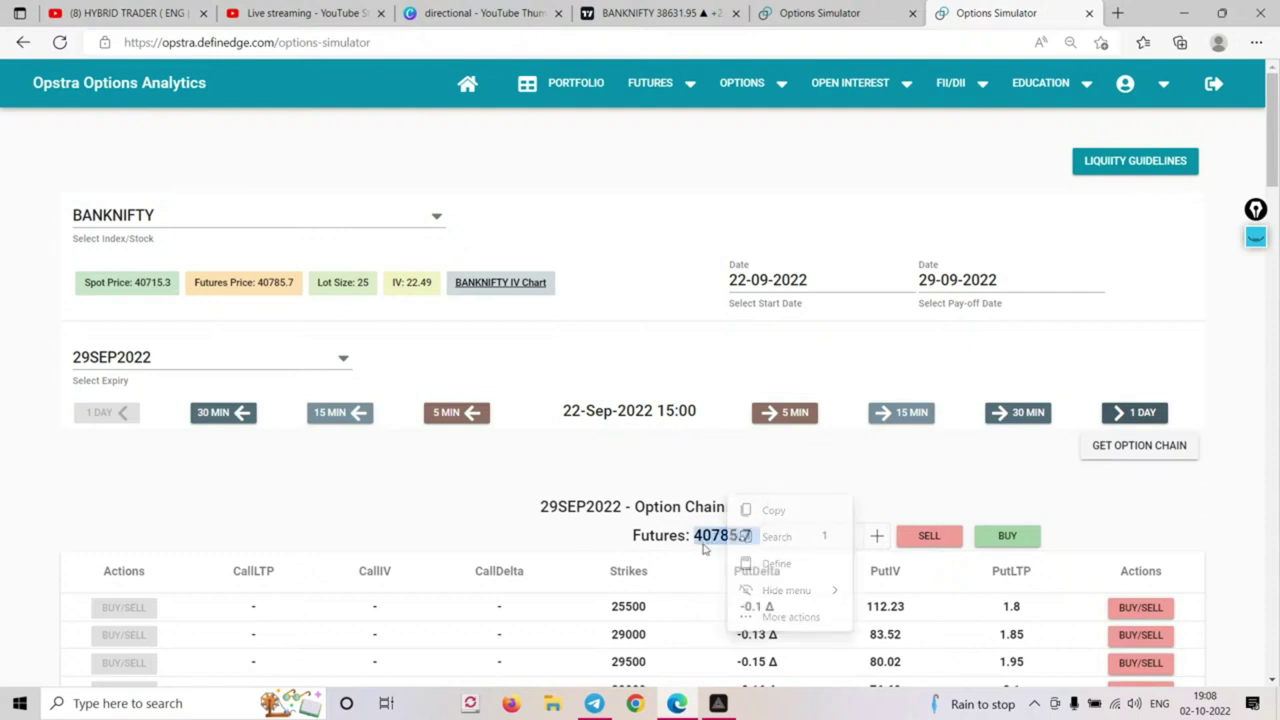
{"action": "scroll", "coordinate": [885, 415], "scroll_direction": "down", "scroll_amount": 10}
{"action": "scroll", "coordinate": [888, 420], "scroll_direction": "down", "scroll_amount": 8}
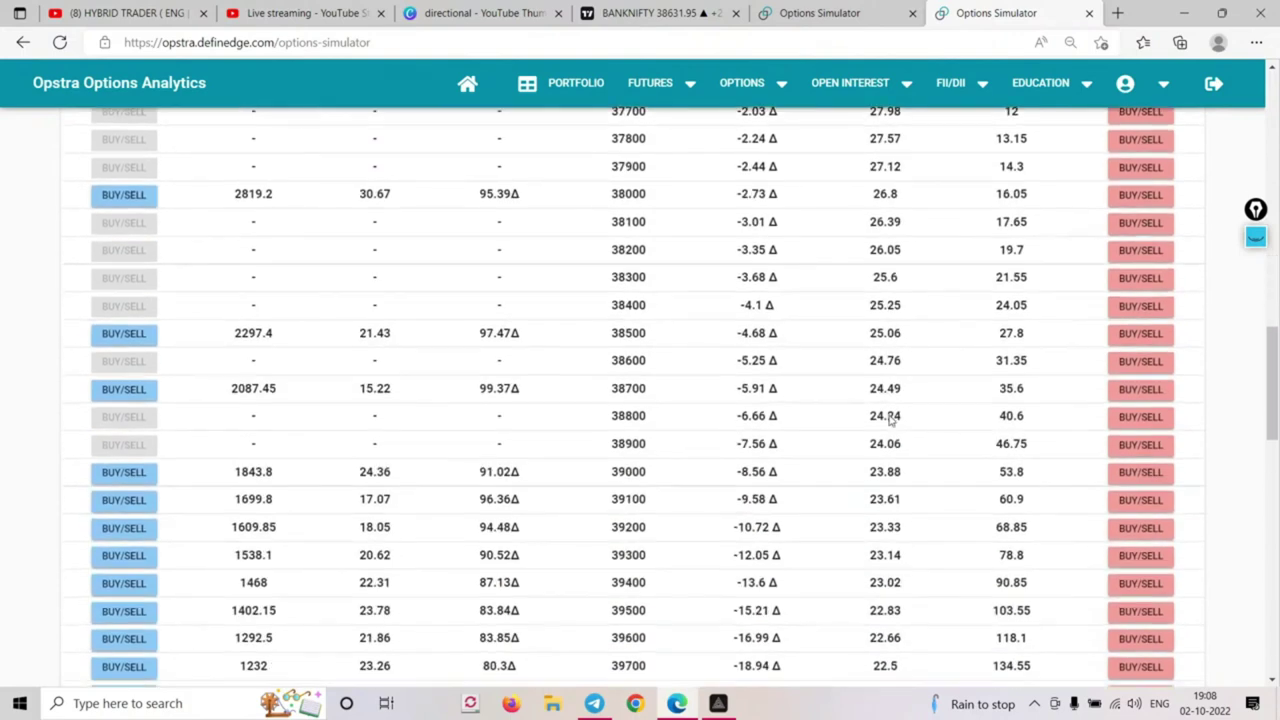
{"action": "scroll", "coordinate": [637, 543], "scroll_direction": "down", "scroll_amount": 2}
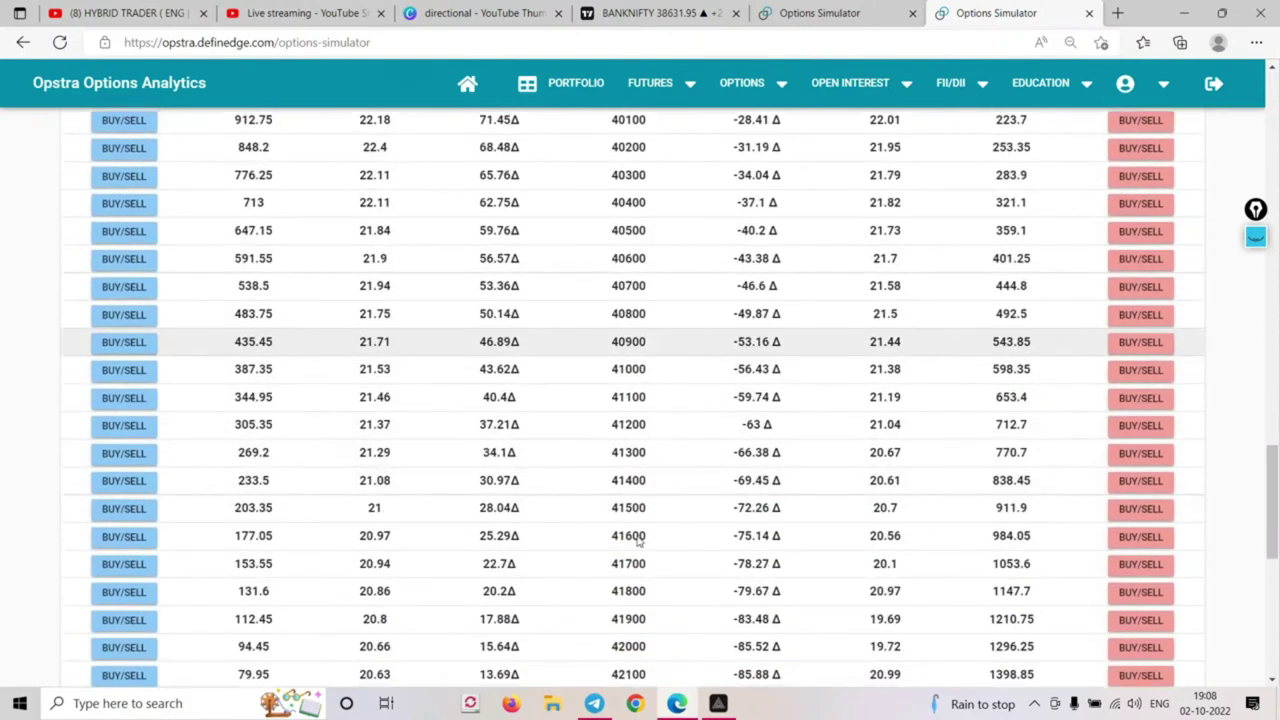
{"action": "scroll", "coordinate": [640, 520], "scroll_direction": "down", "scroll_amount": 2}
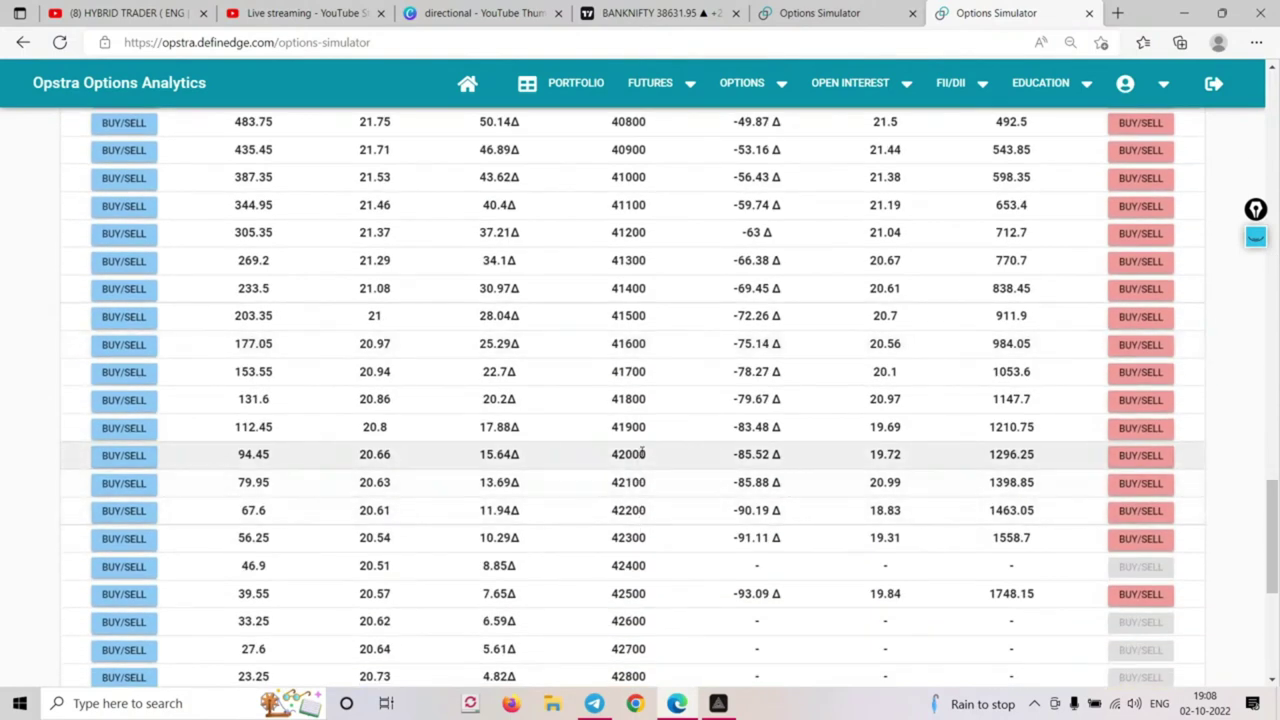
{"action": "scroll", "coordinate": [633, 390], "scroll_direction": "up", "scroll_amount": 2}
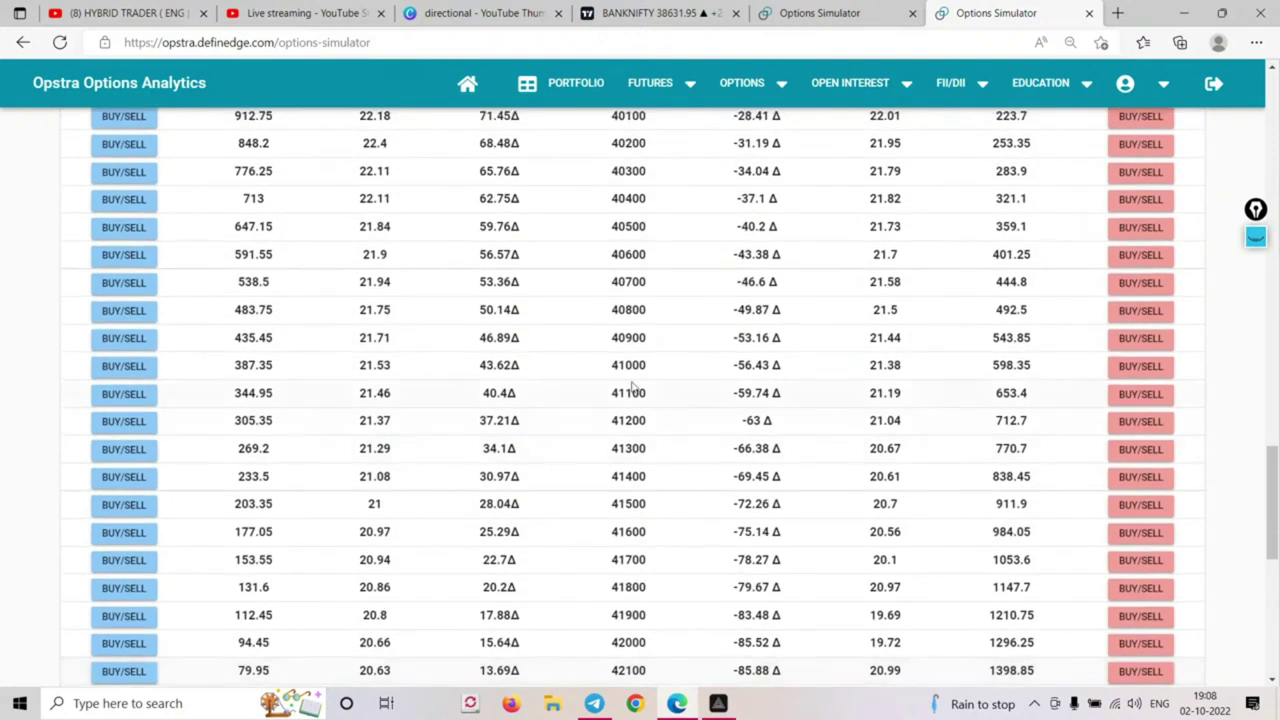
{"action": "double_click", "coordinate": [630, 310]}
Add a one-lot buy position in the BANKNIFTY 29SEP2022 40200 put
{"action": "scroll", "coordinate": [1193, 336], "scroll_direction": "up", "scroll_amount": 1}
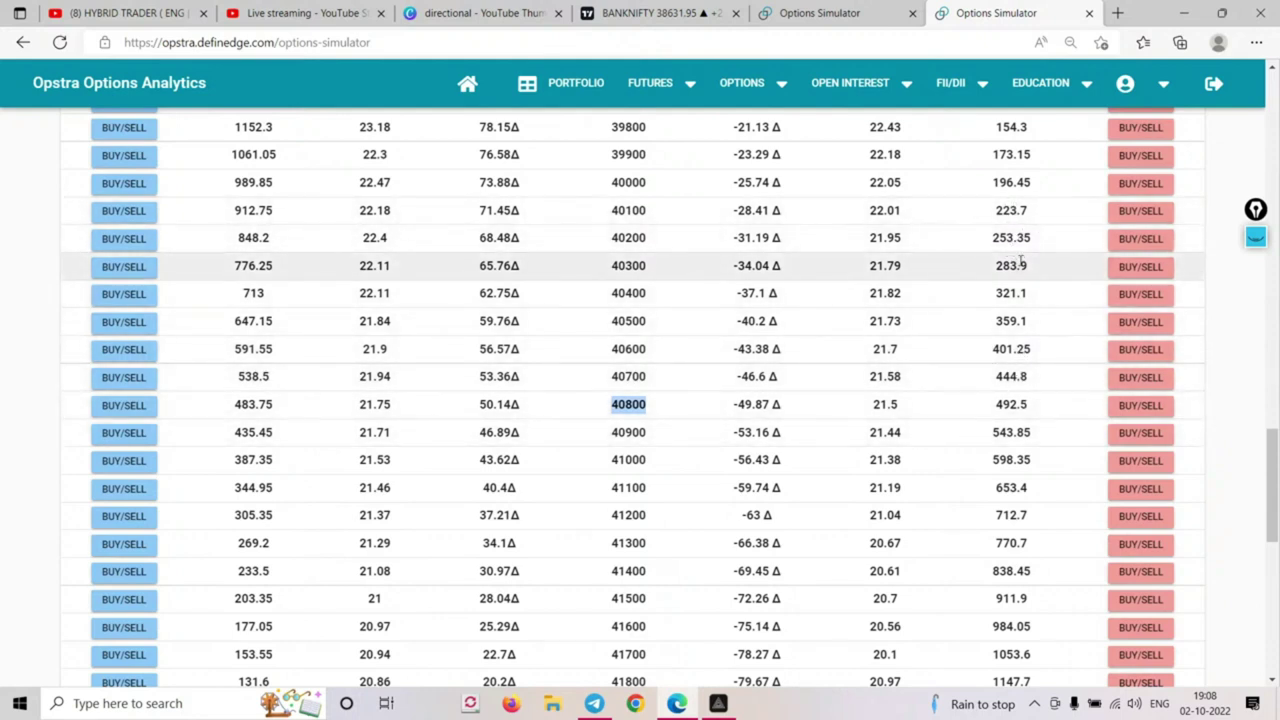
{"action": "left_click", "coordinate": [1145, 242]}
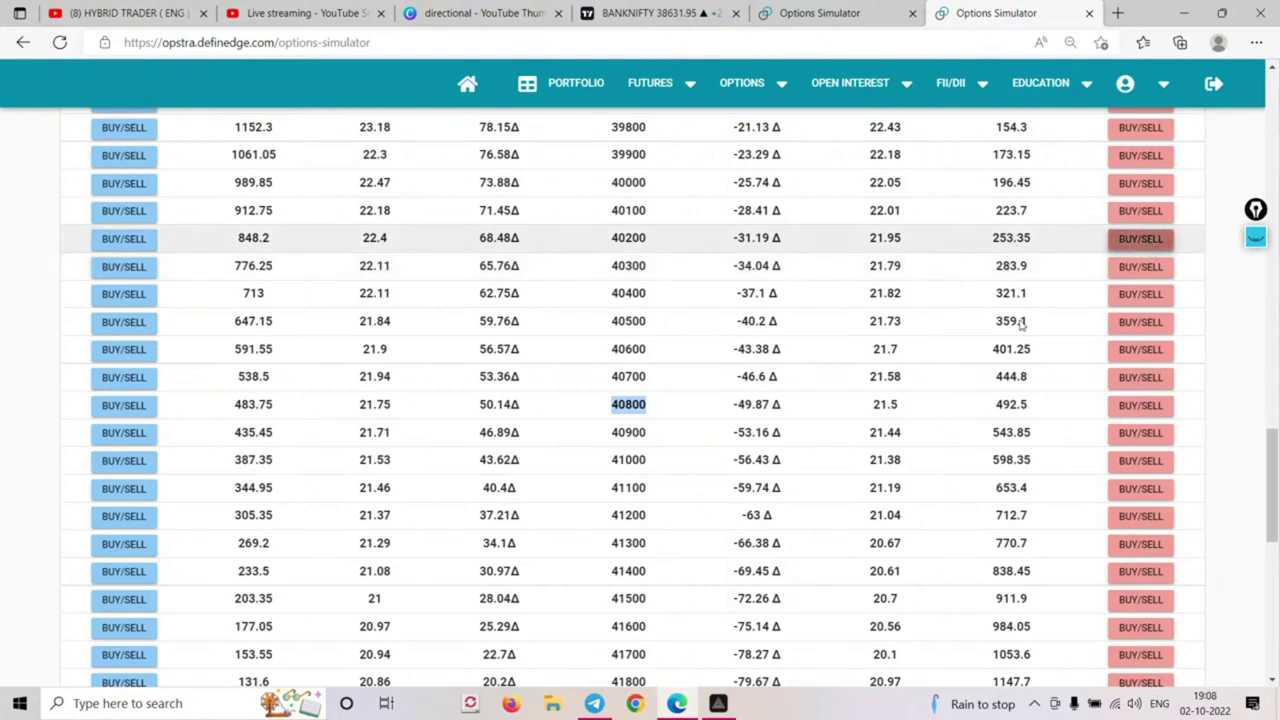
{"action": "left_click", "coordinate": [689, 470]}
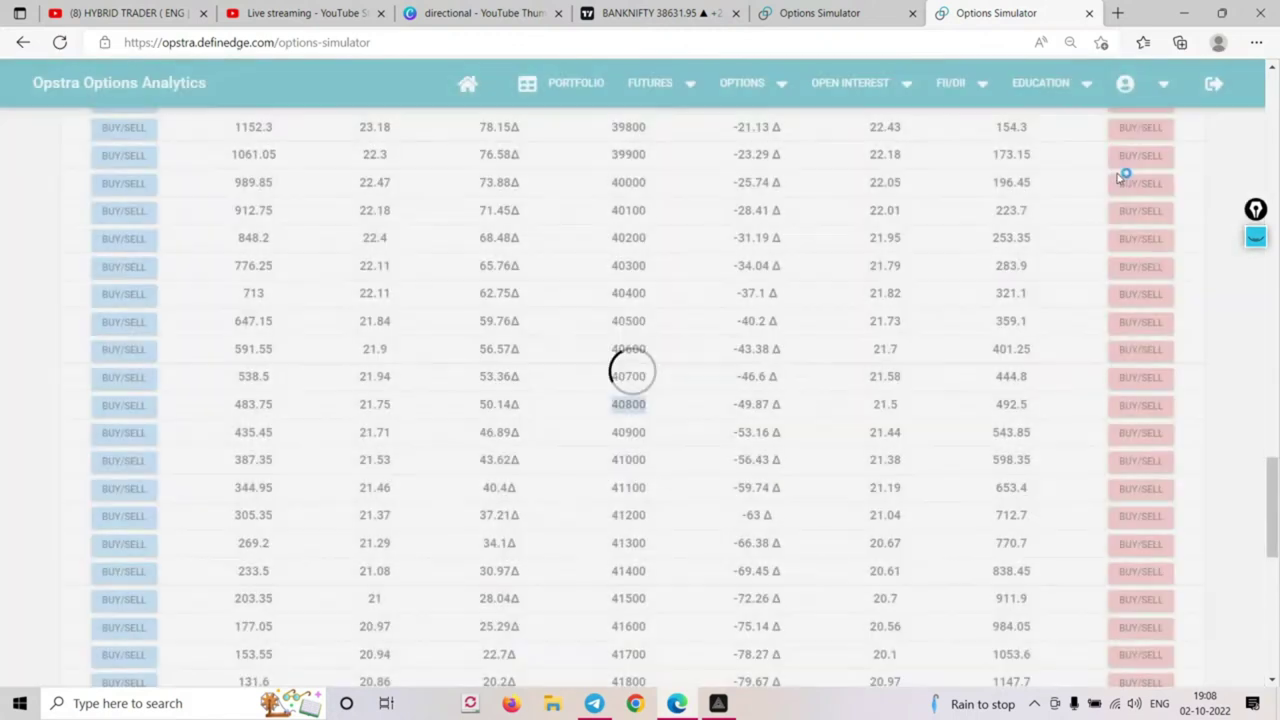
Mark the premium of the 40200 put for comparison and add a one-lot sell position in the BANKNIFTY 39700 put
{"action": "double_click", "coordinate": [1011, 239]}
{"action": "scroll", "coordinate": [1010, 242], "scroll_direction": "up", "scroll_amount": 2}
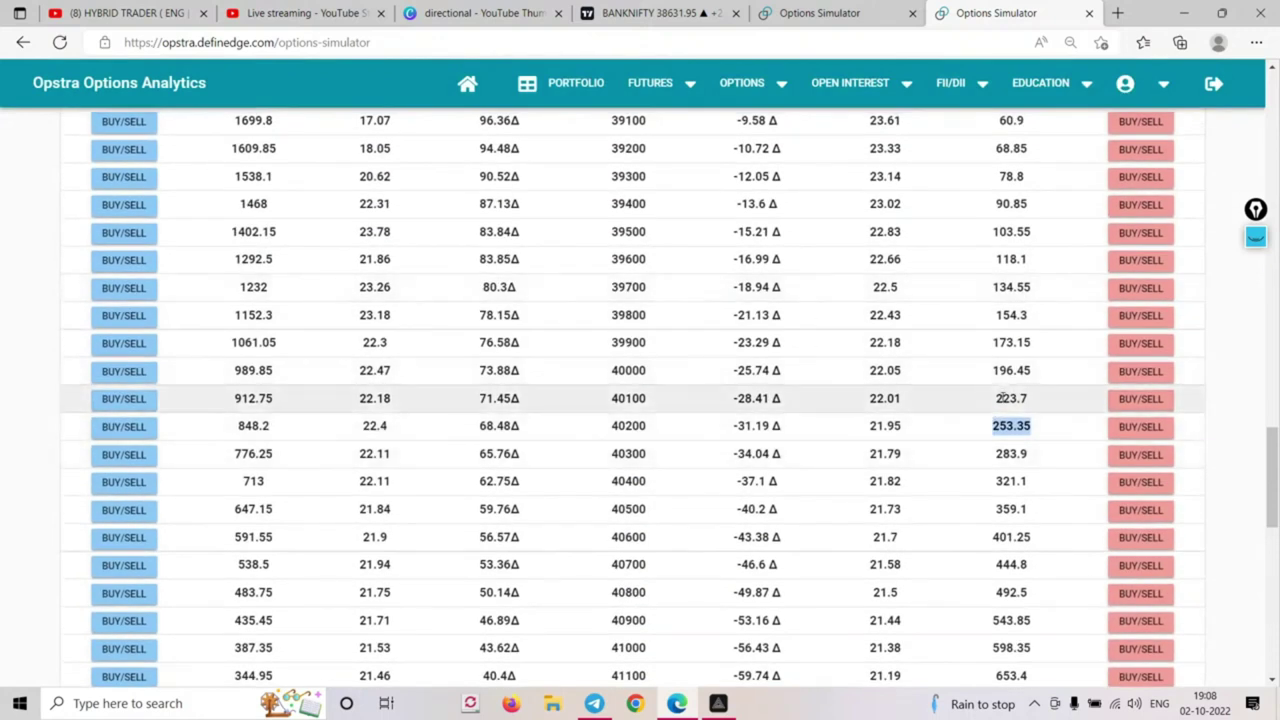
{"action": "left_click", "coordinate": [1166, 290]}
{"action": "left_click", "coordinate": [503, 398]}
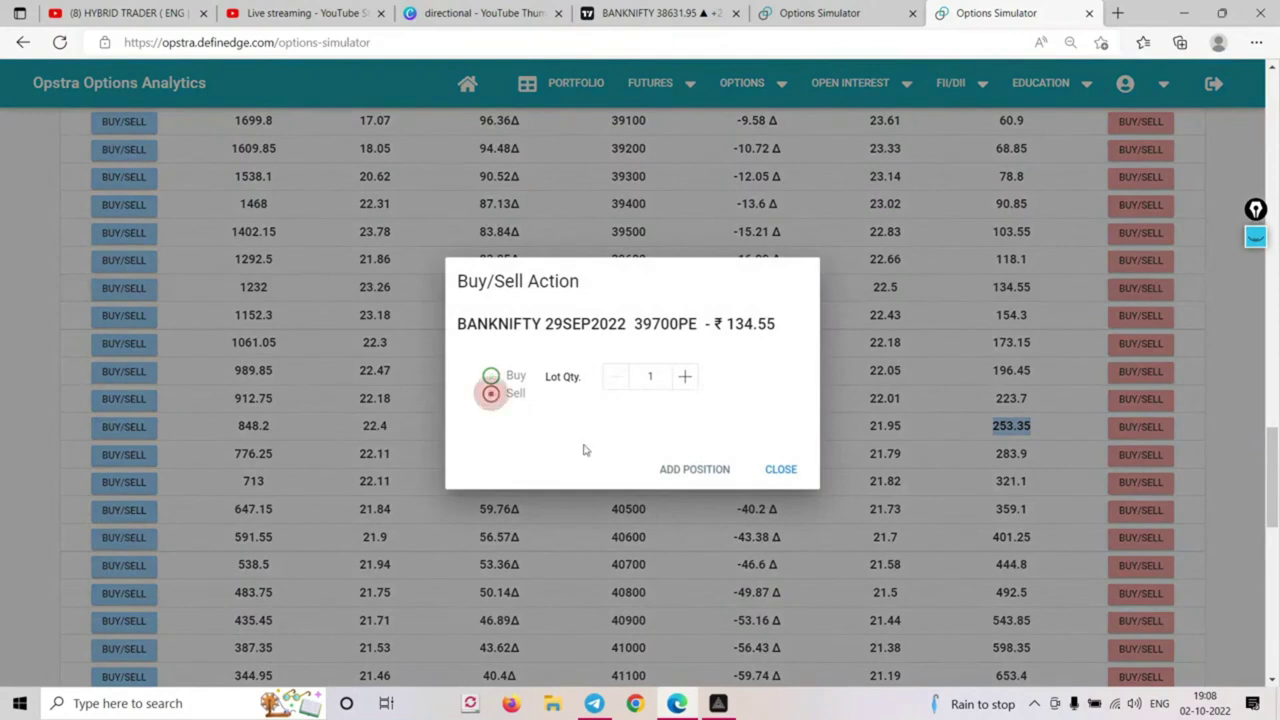
{"action": "left_click", "coordinate": [711, 470]}
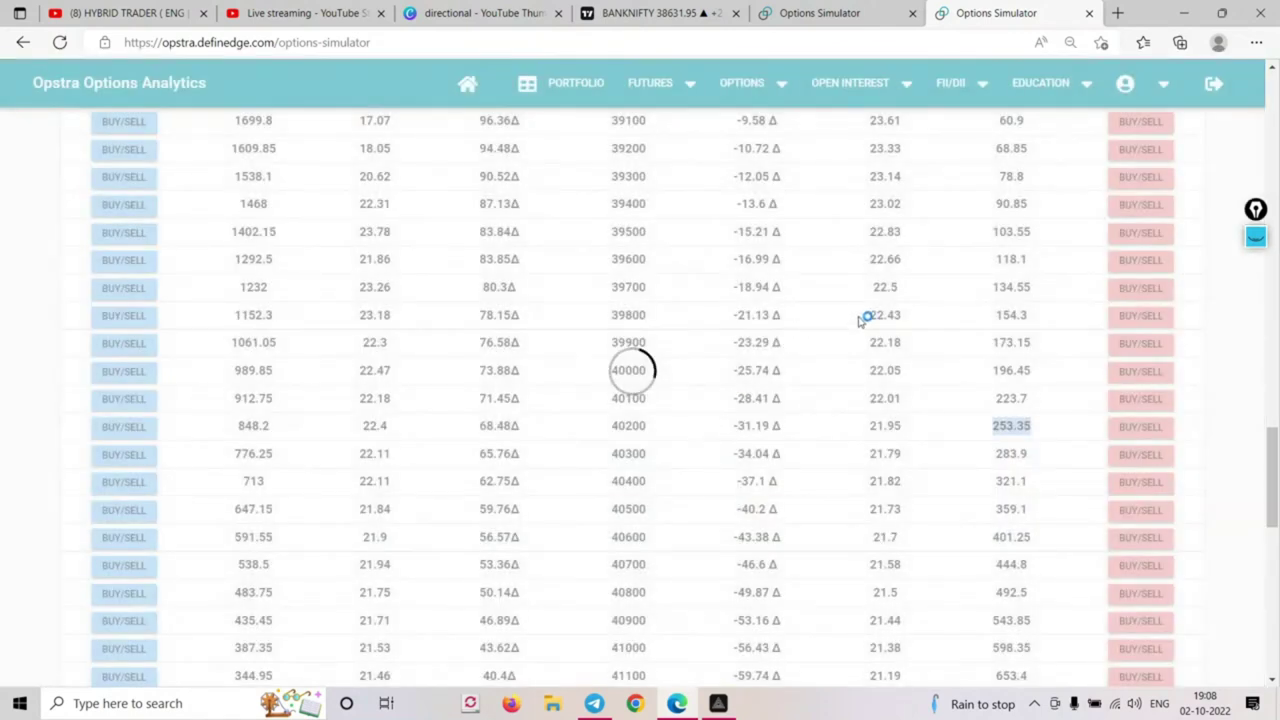
Compare the strategy positions, maximum profit and loss, and payoff charts of the NIFTY and BANKNIFTY spreads
{"action": "key", "text": "ctrl+shift+Tab"}
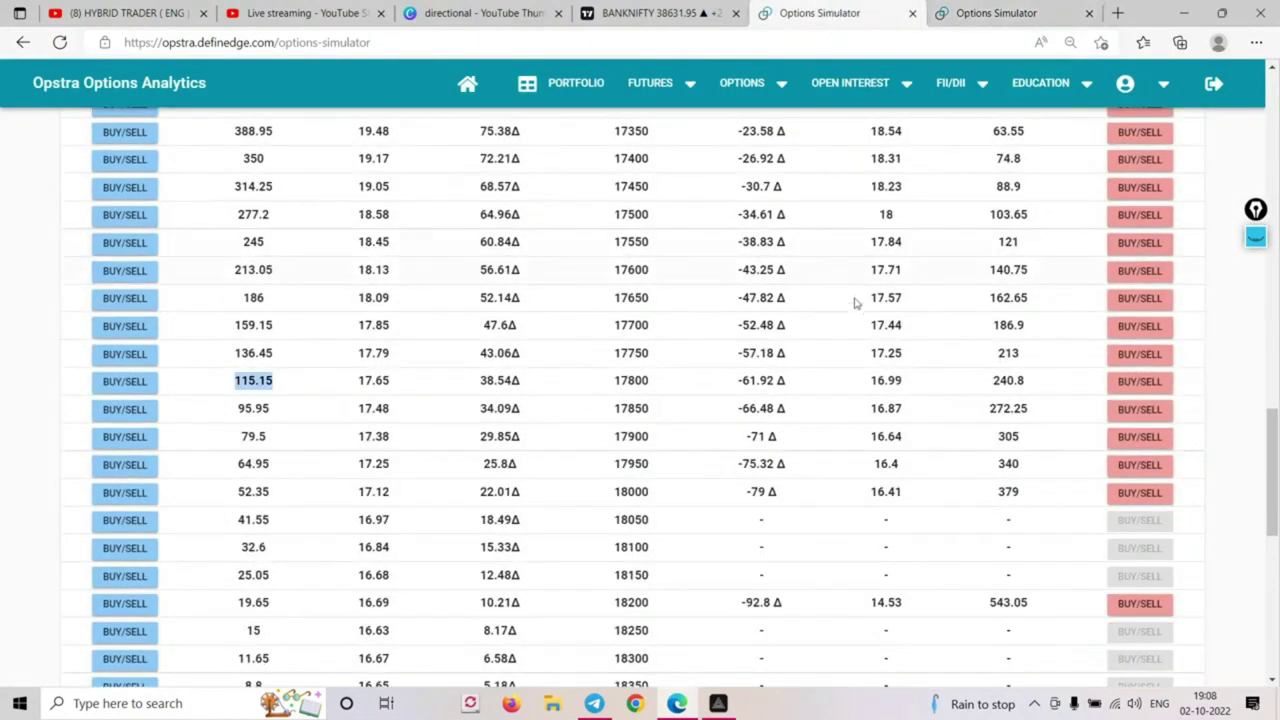
{"action": "scroll", "coordinate": [855, 303], "scroll_direction": "up", "scroll_amount": 15}
{"action": "scroll", "coordinate": [851, 421], "scroll_direction": "down", "scroll_amount": 2}
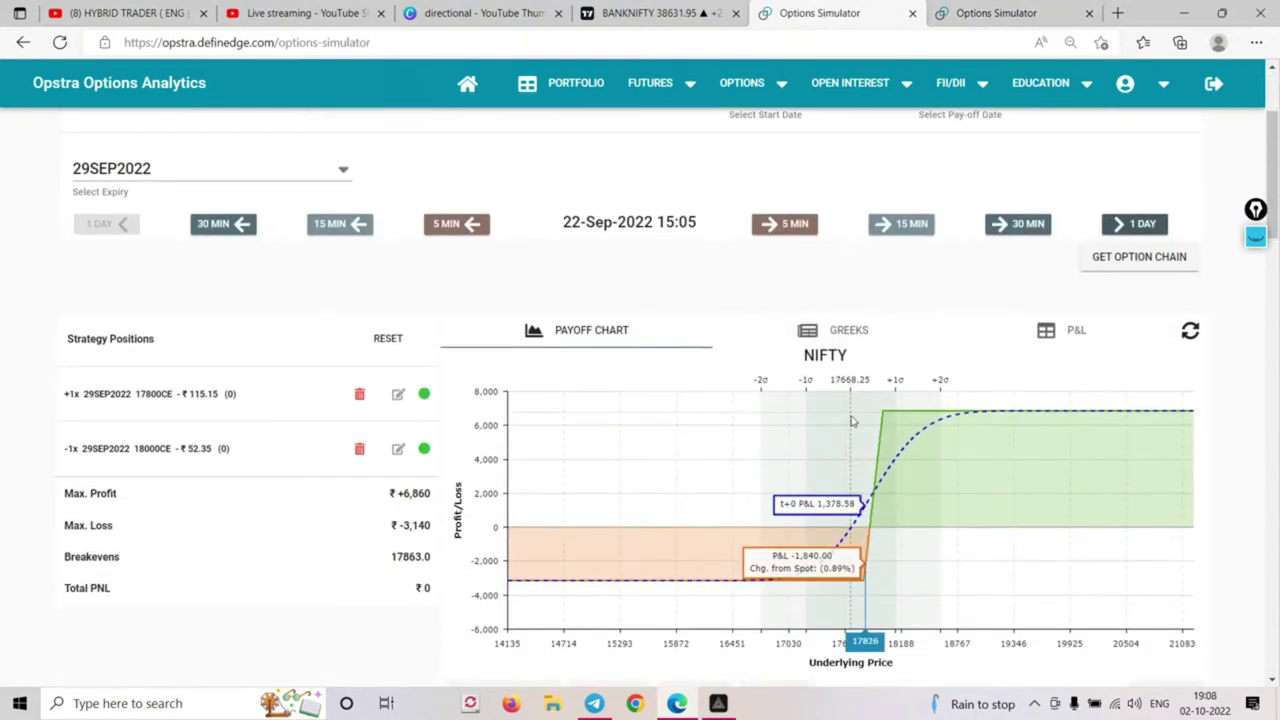
{"action": "key", "text": "ctrl+Tab"}
{"action": "scroll", "coordinate": [936, 328], "scroll_direction": "up", "scroll_amount": 1}
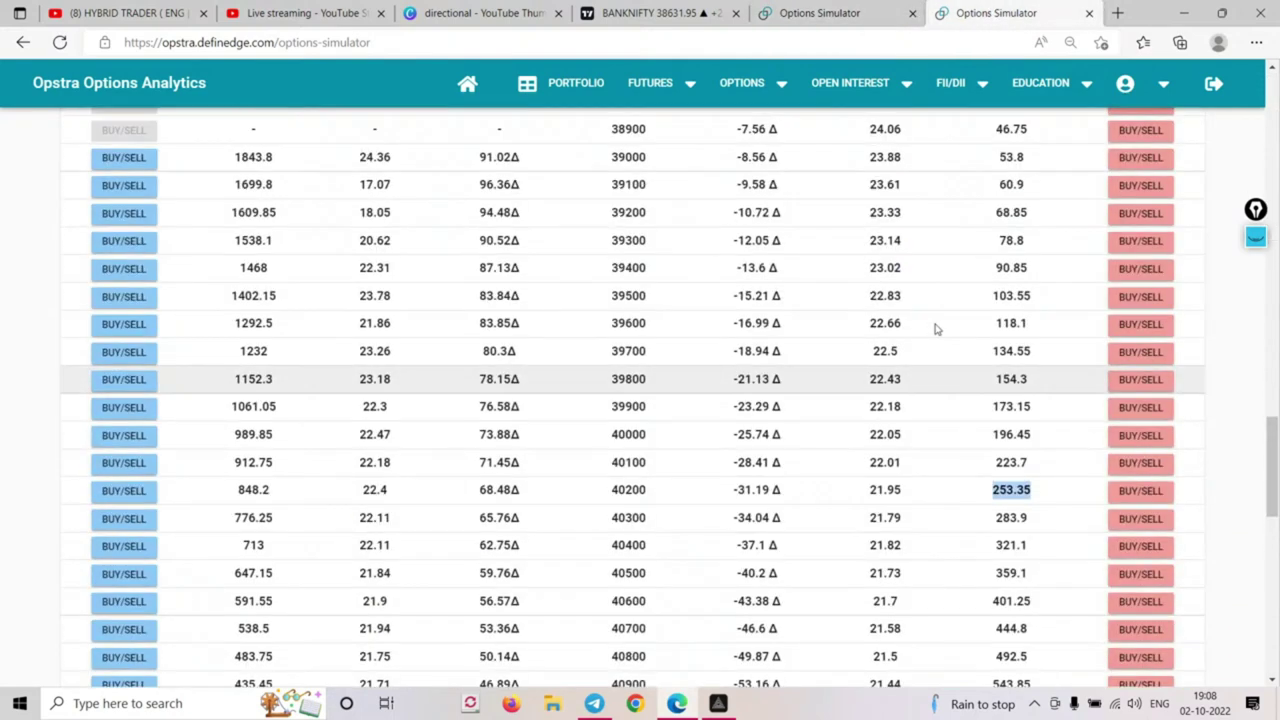
{"action": "scroll", "coordinate": [936, 328], "scroll_direction": "up", "scroll_amount": 15}
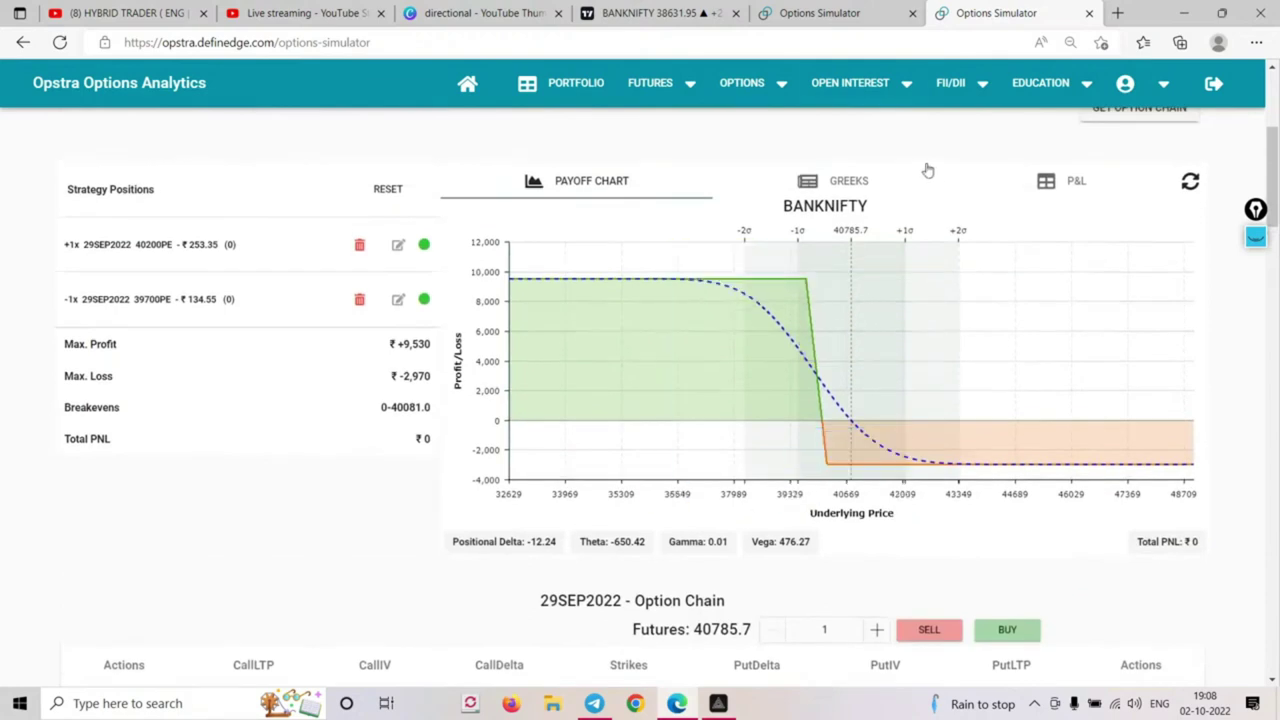
{"action": "left_click", "coordinate": [818, 14]}
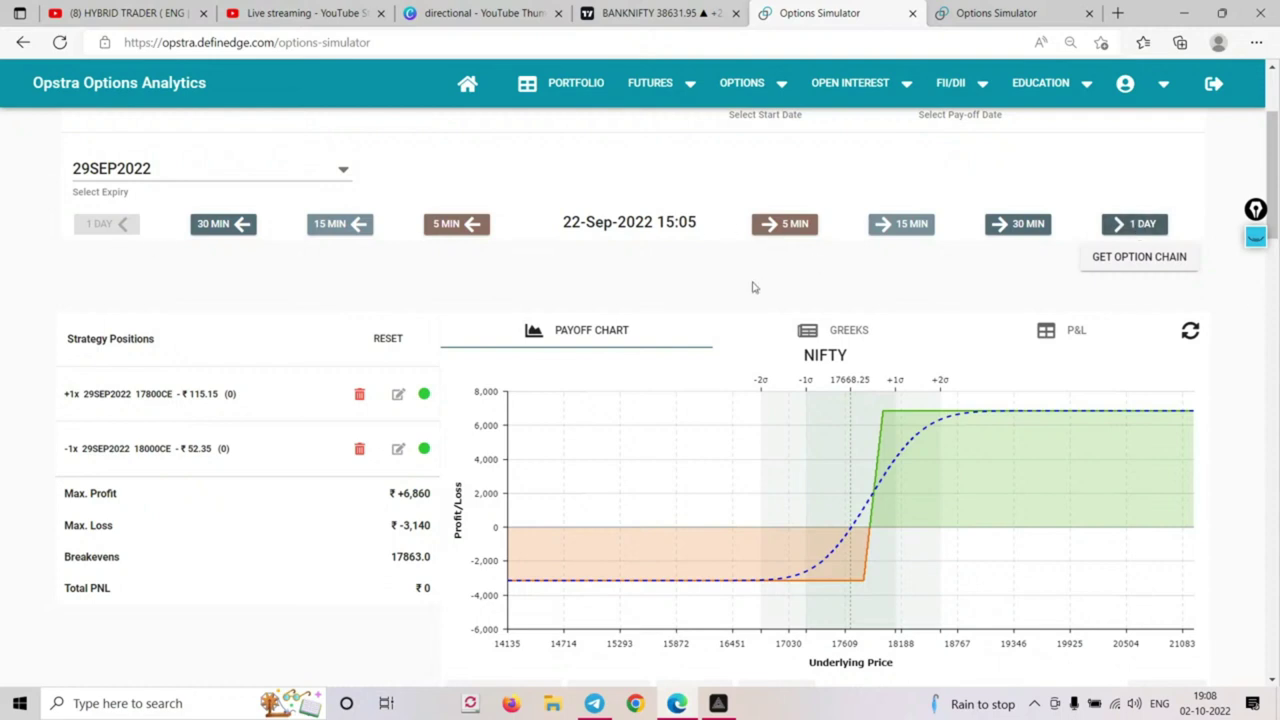
{"action": "scroll", "coordinate": [1273, 220], "scroll_direction": "up", "scroll_amount": 2}
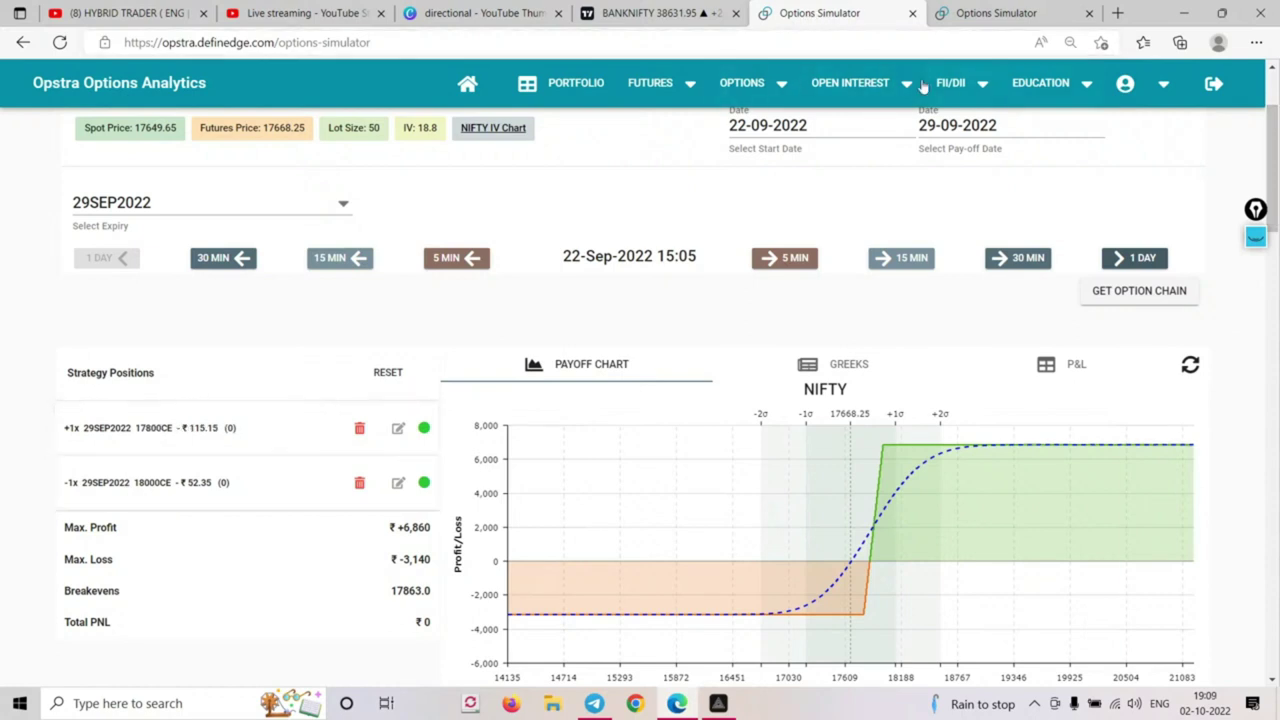
{"action": "left_click", "coordinate": [966, 12]}
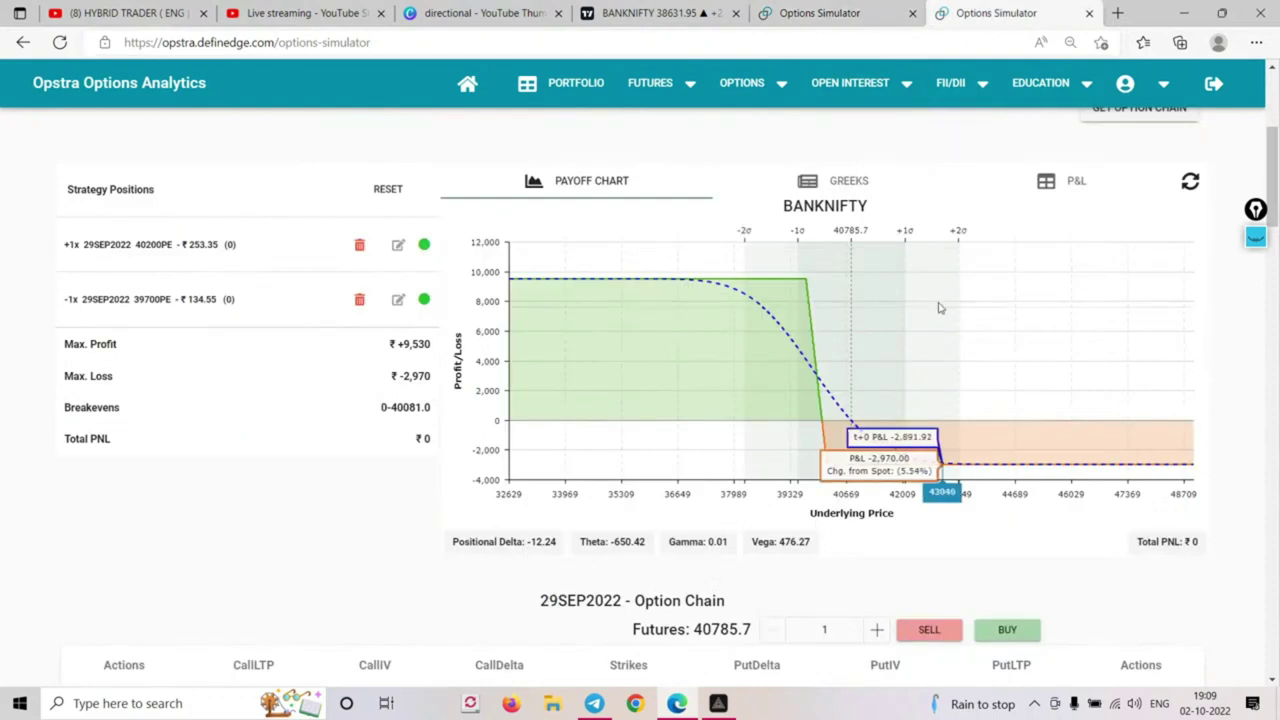
Advance the NIFTY call spread simulation by one day to 23-Sep-2022 15:05 and check its positions and total PNL
{"action": "left_click", "coordinate": [840, 13]}
{"action": "left_click", "coordinate": [1141, 258]}
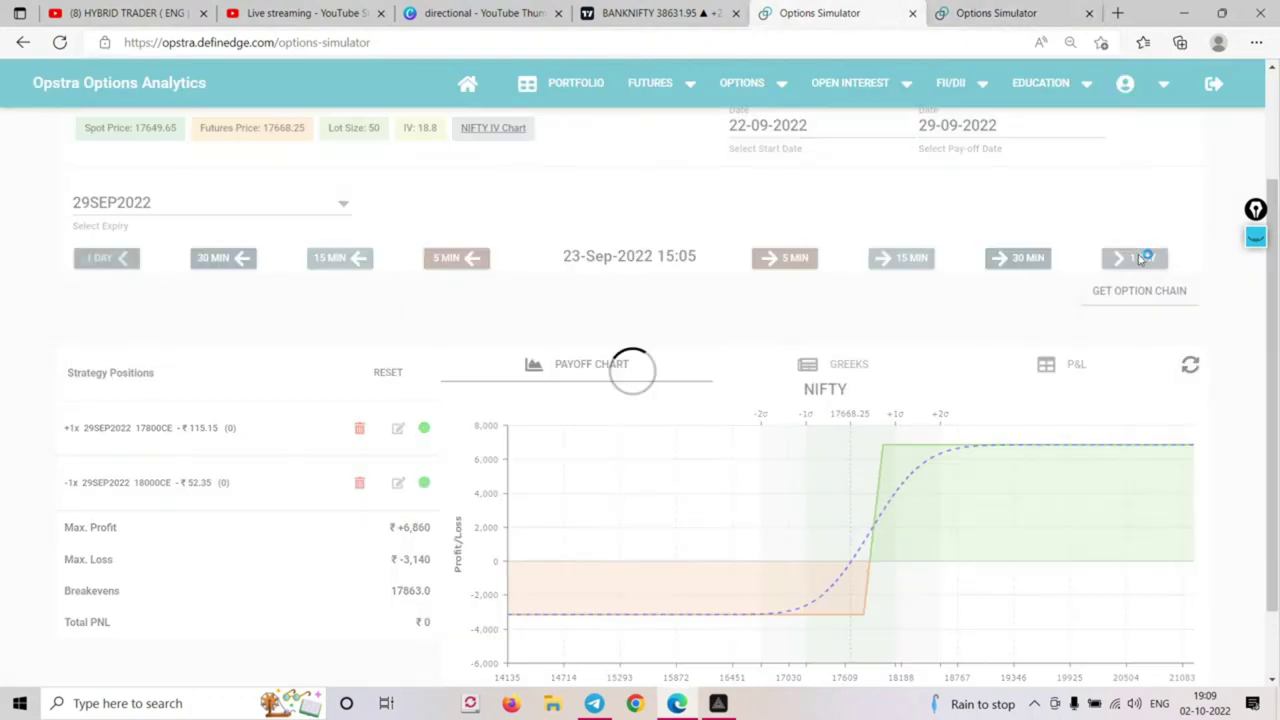
{"action": "scroll", "coordinate": [1128, 624], "scroll_direction": "down", "scroll_amount": 1}
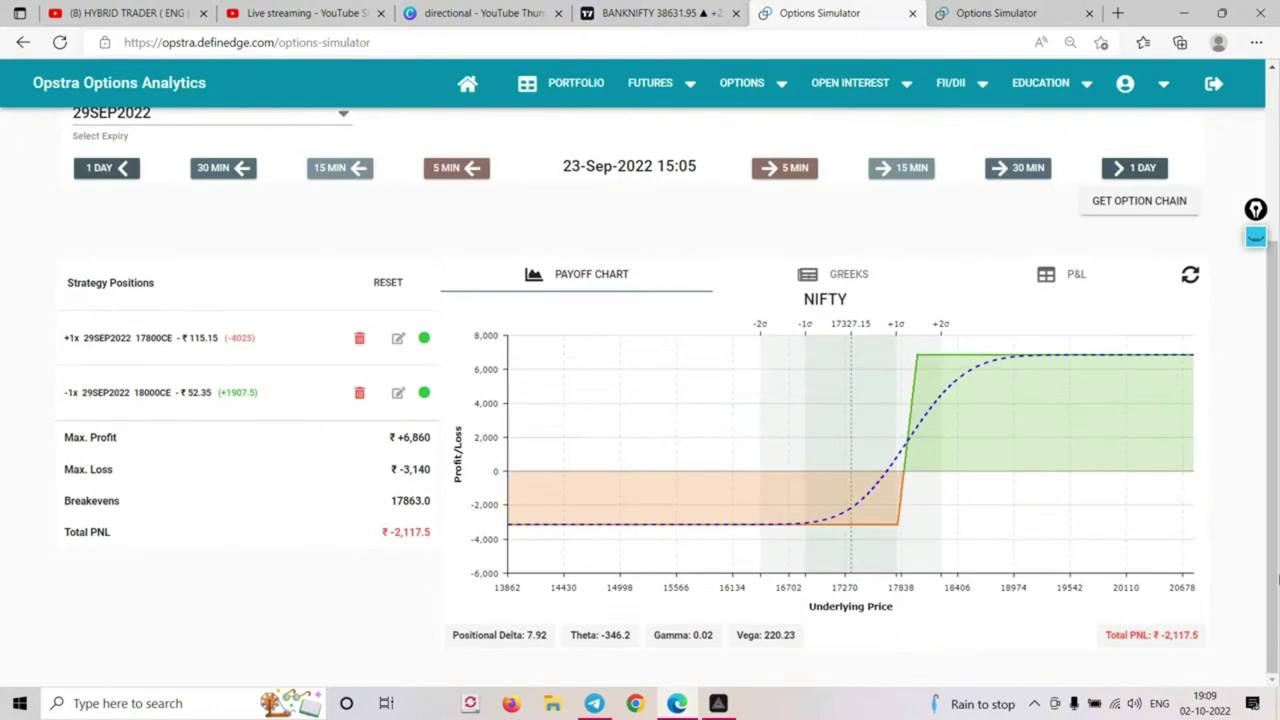
{"action": "scroll", "coordinate": [1277, 578], "scroll_direction": "up", "scroll_amount": 1}
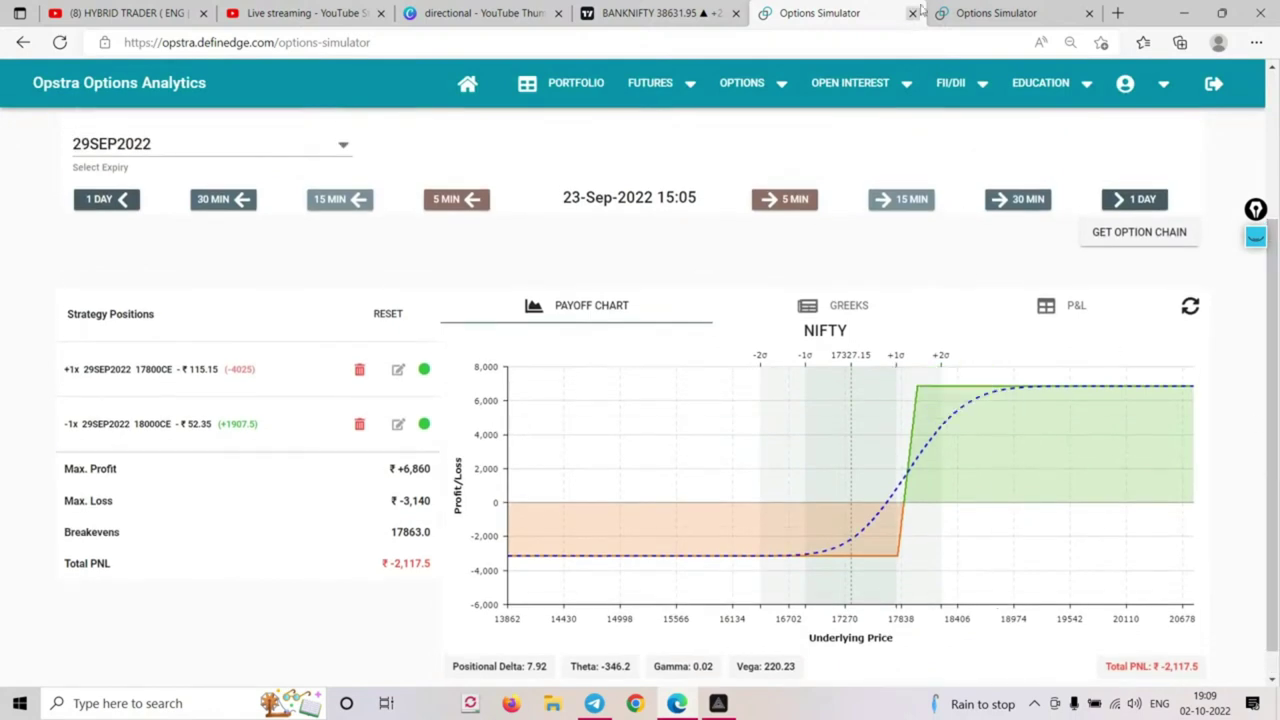
Advance the BANKNIFTY put spread simulation by one day to 23-Sep-2022 15:00
{"action": "left_click", "coordinate": [991, 20]}
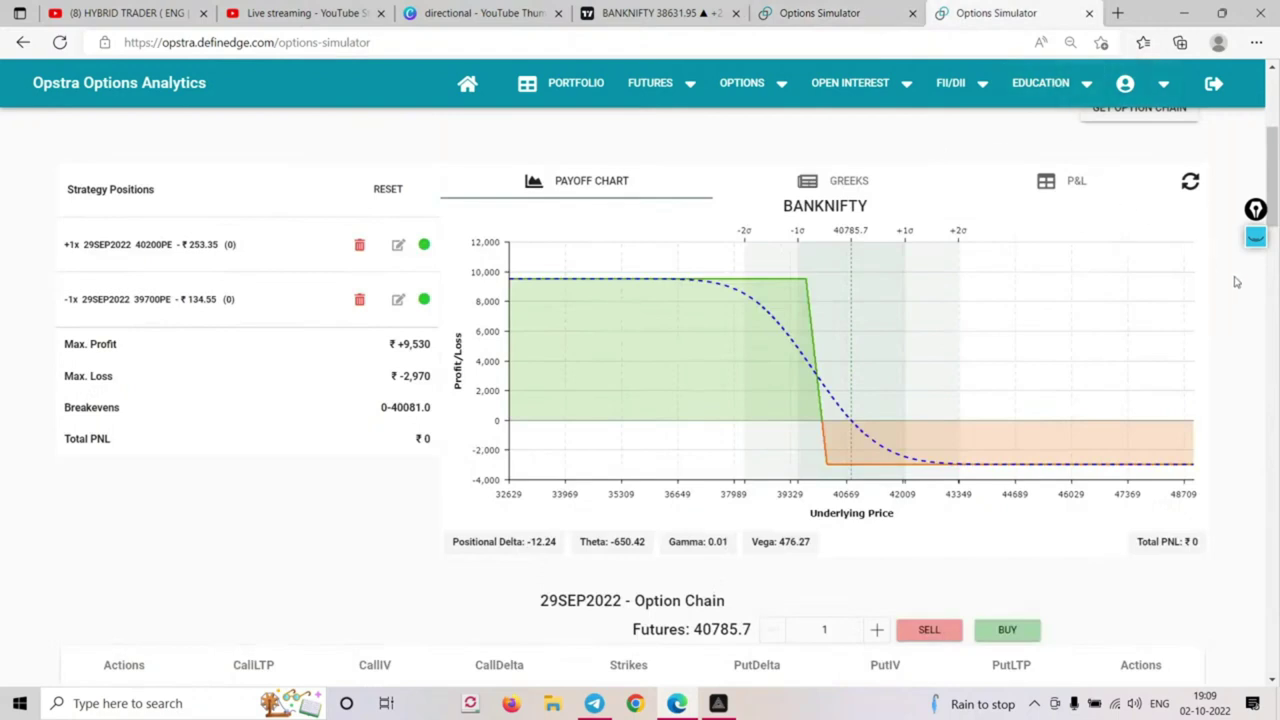
{"action": "scroll", "coordinate": [1272, 207], "scroll_direction": "up", "scroll_amount": 1}
{"action": "scroll", "coordinate": [1272, 207], "scroll_direction": "up", "scroll_amount": 2}
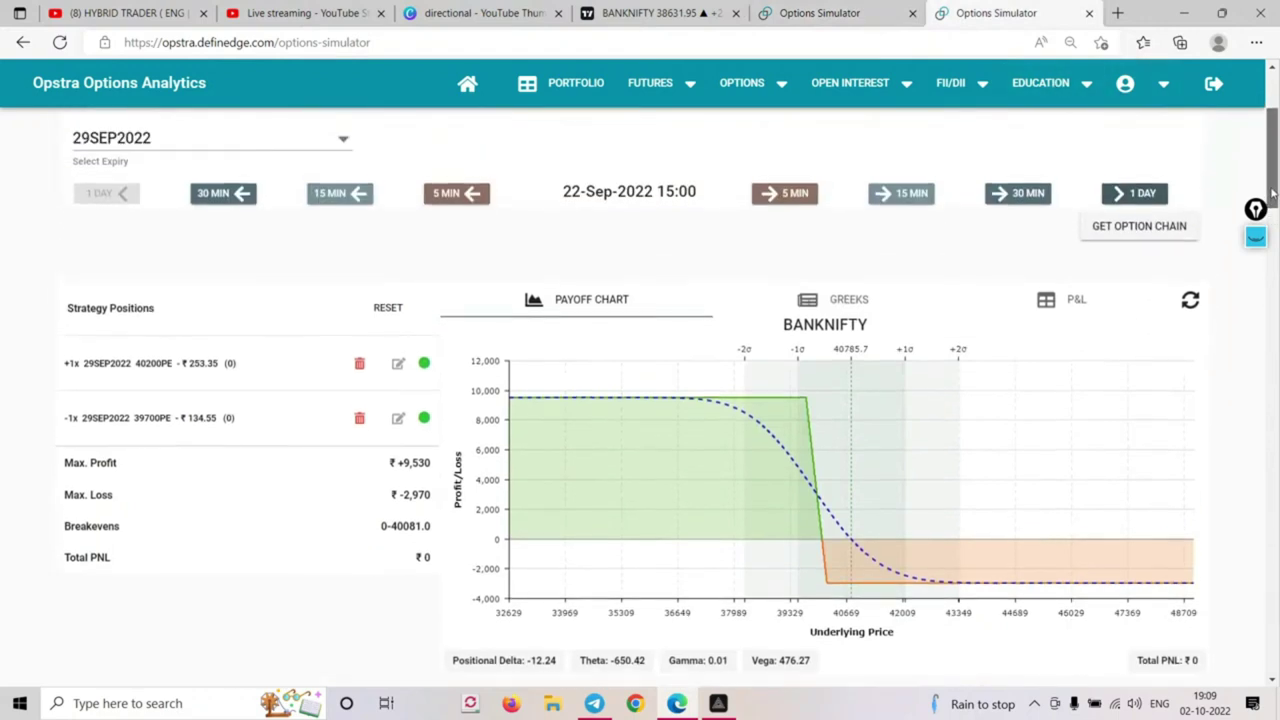
{"action": "left_click", "coordinate": [1134, 193]}
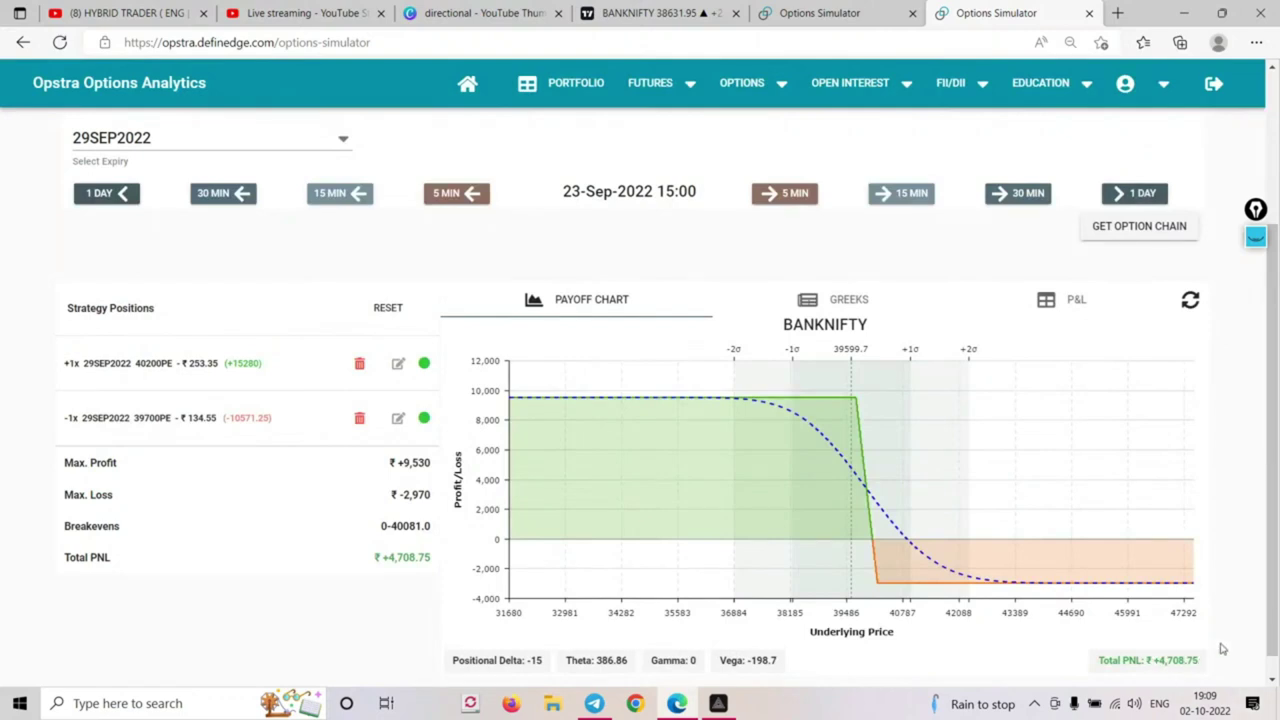
Open the Calculator app, enter 25000 and clear the entry
{"action": "left_click", "coordinate": [143, 704]}
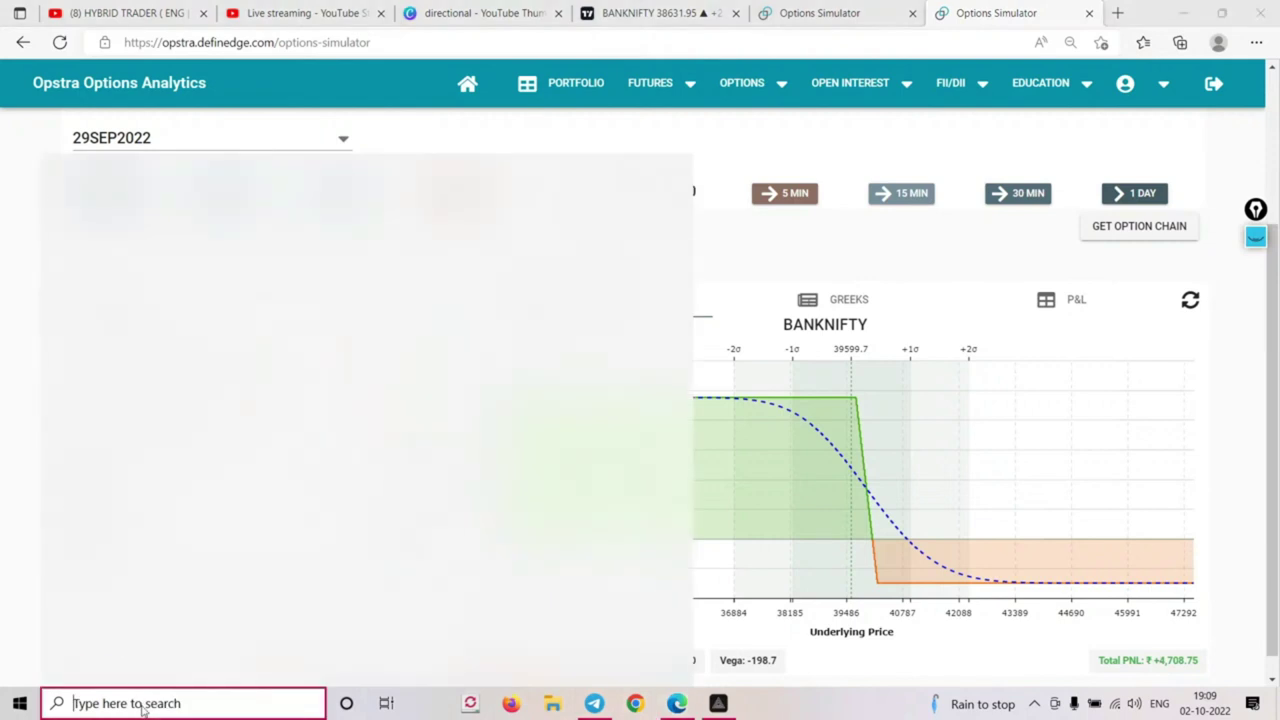
{"action": "type", "text": "calc"}
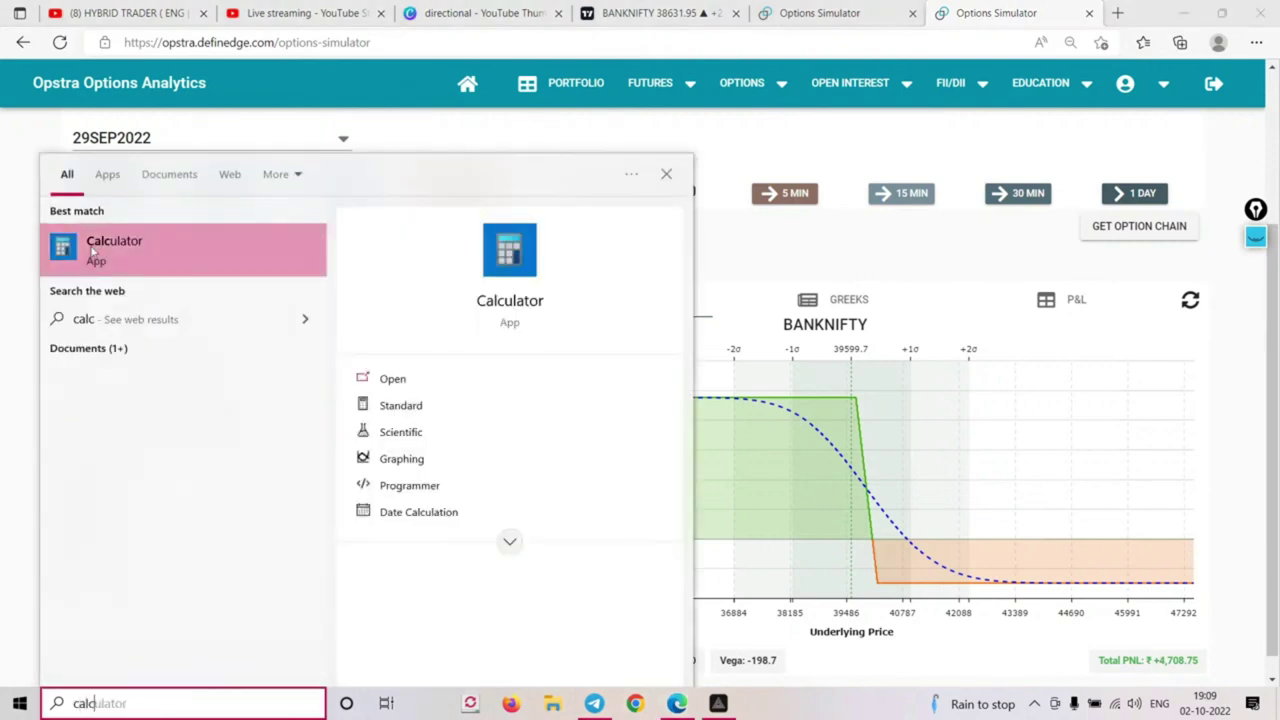
{"action": "key", "text": "Return"}
{"action": "type", "text": "250000"}
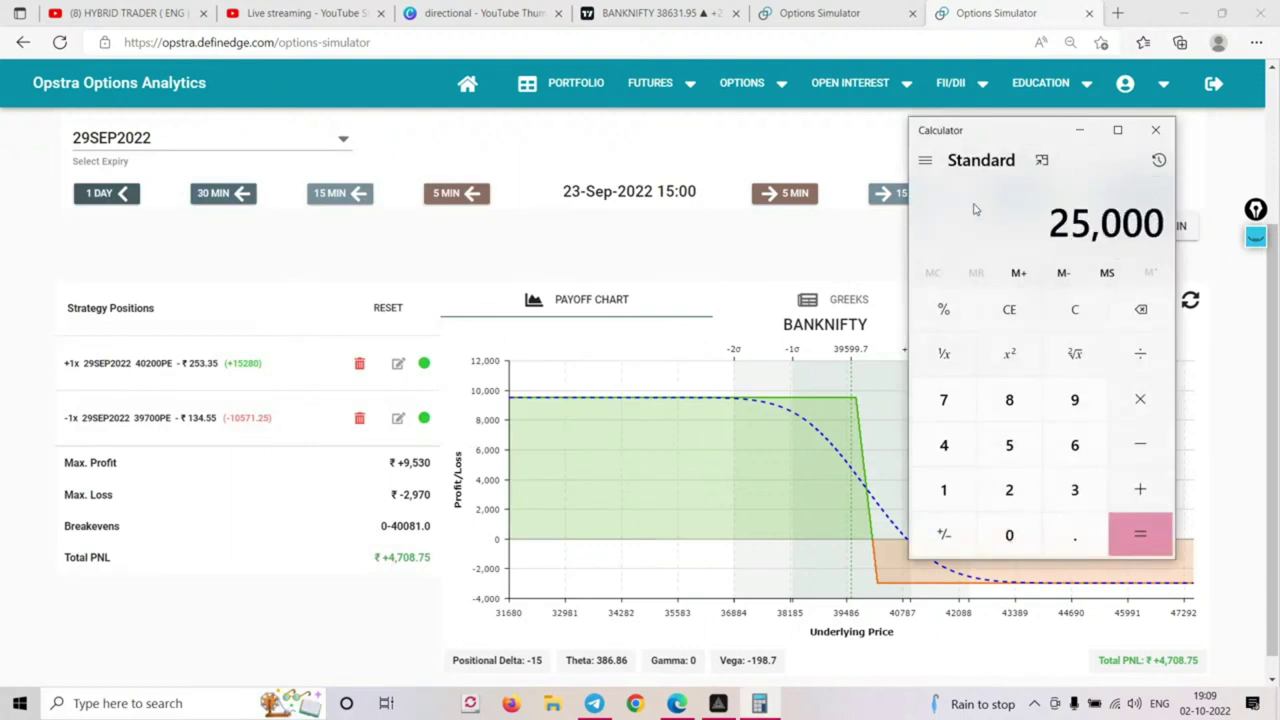
{"action": "left_click", "coordinate": [1090, 318]}
Compare the total PNL of the NIFTY and BANKNIFTY spreads on 23-Sep-2022
{"action": "left_click", "coordinate": [820, 13]}
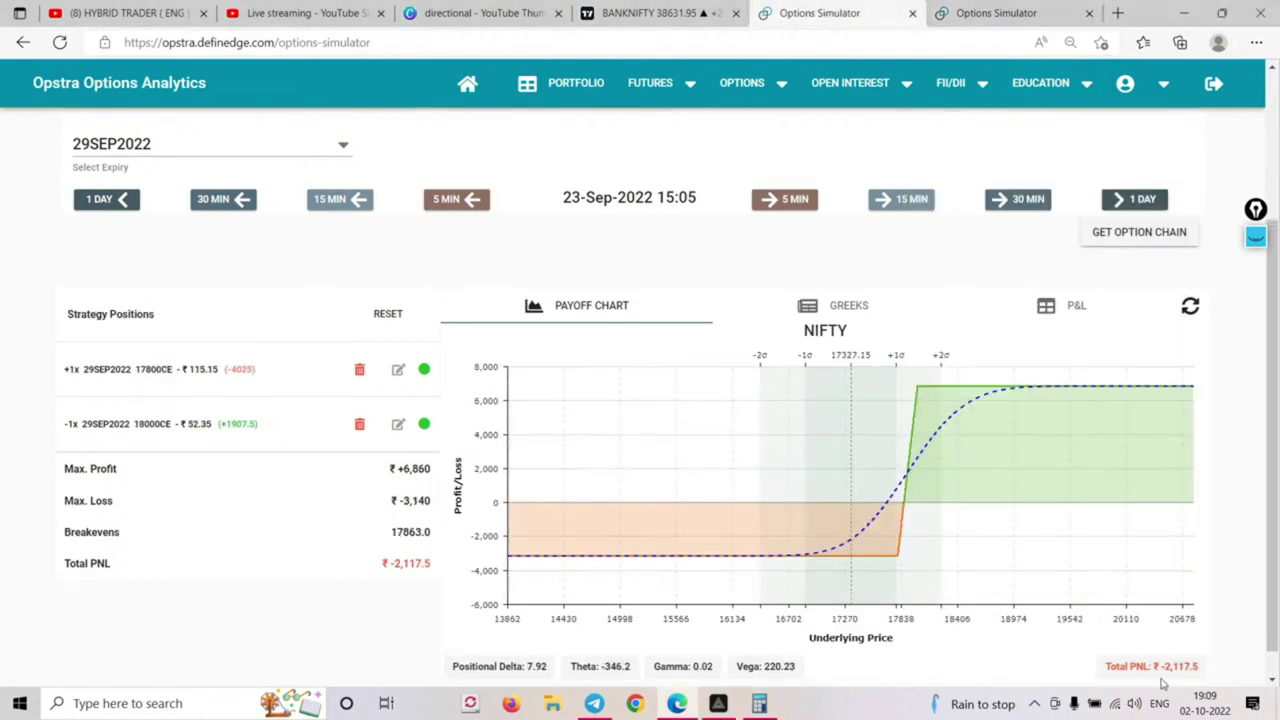
{"action": "key", "text": "ctrl+Tab"}
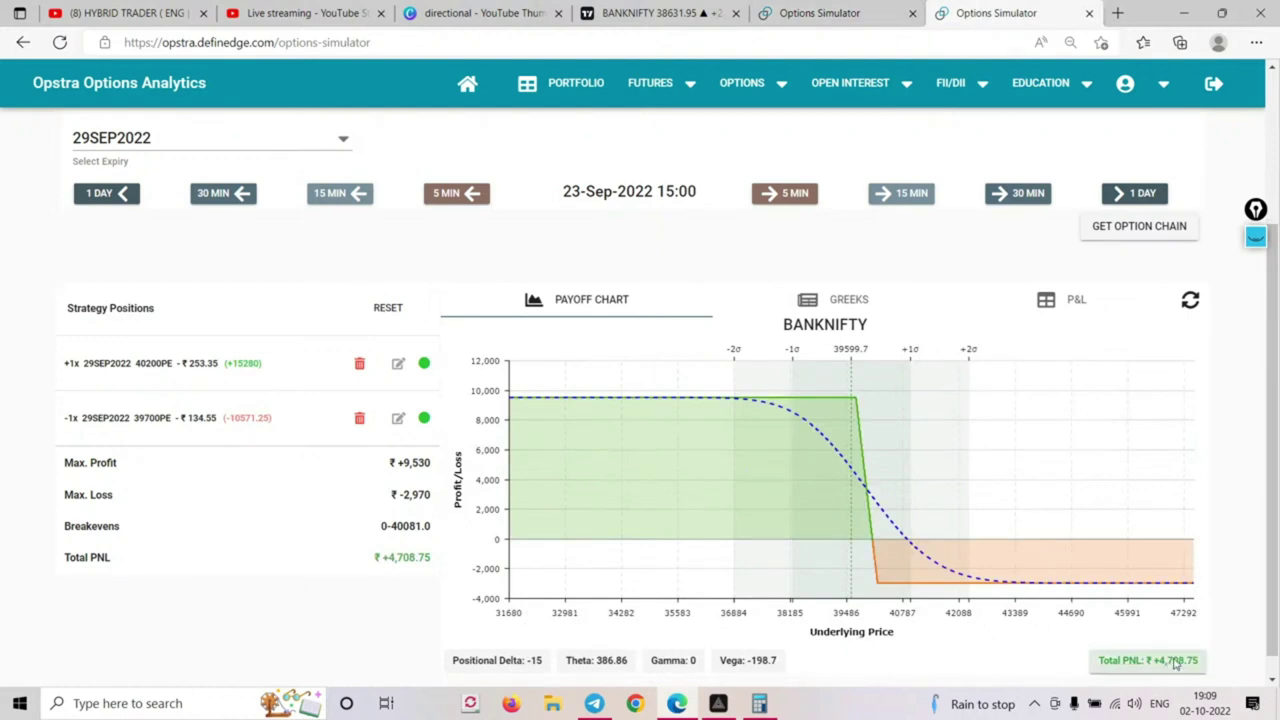
{"action": "key", "text": "ctrl+shift+Tab"}
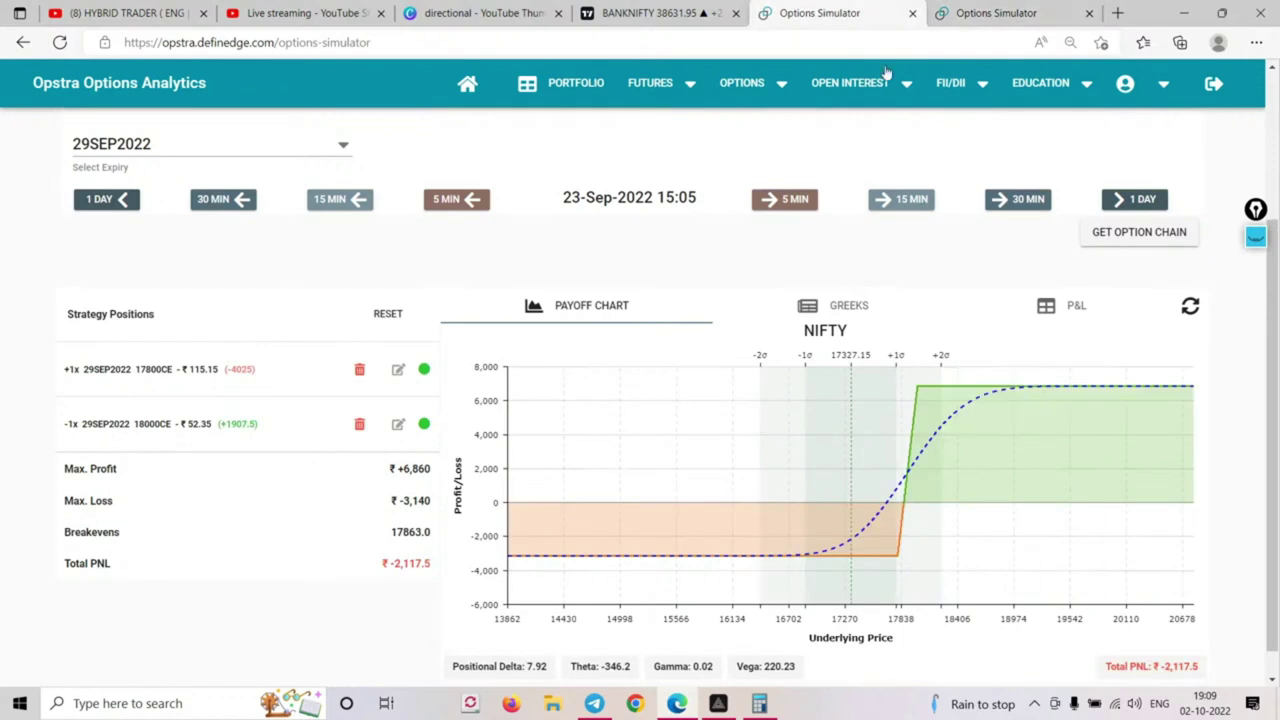
{"action": "left_click", "coordinate": [988, 14]}
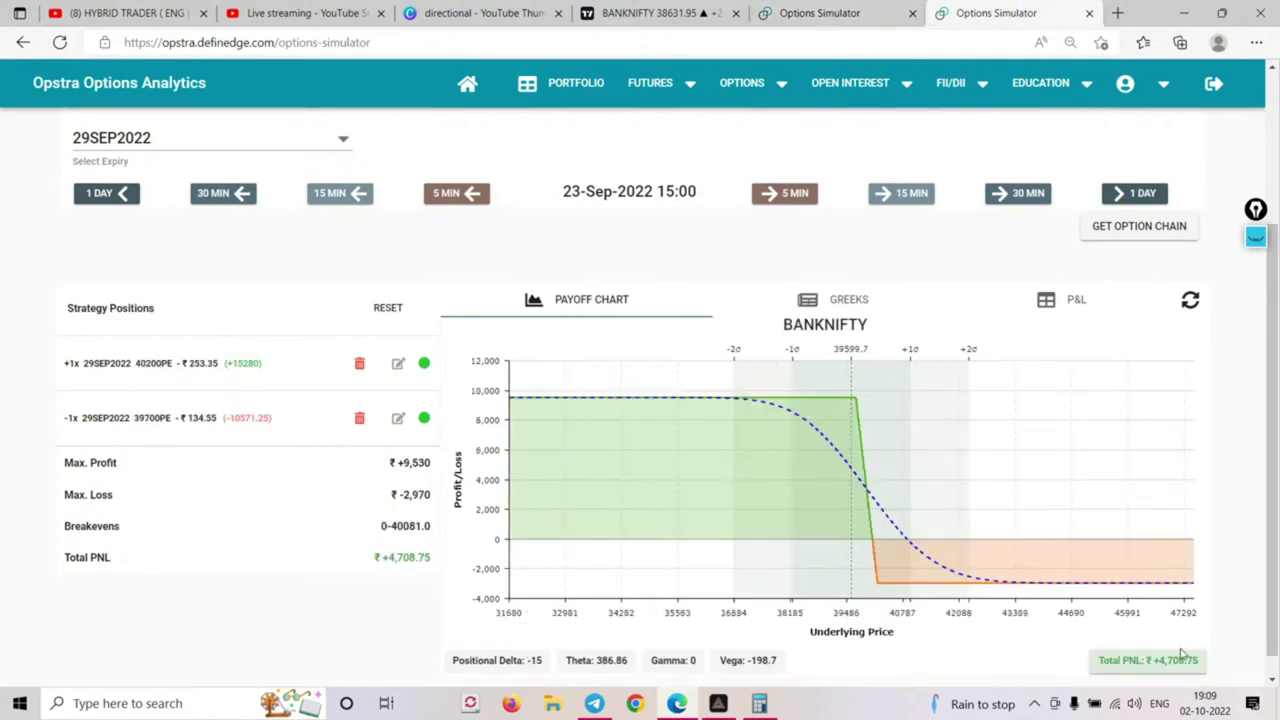
In Calculator, work out 2500 as a percentage of 25000 by dividing and multiplying by 100
{"action": "left_click", "coordinate": [759, 703]}
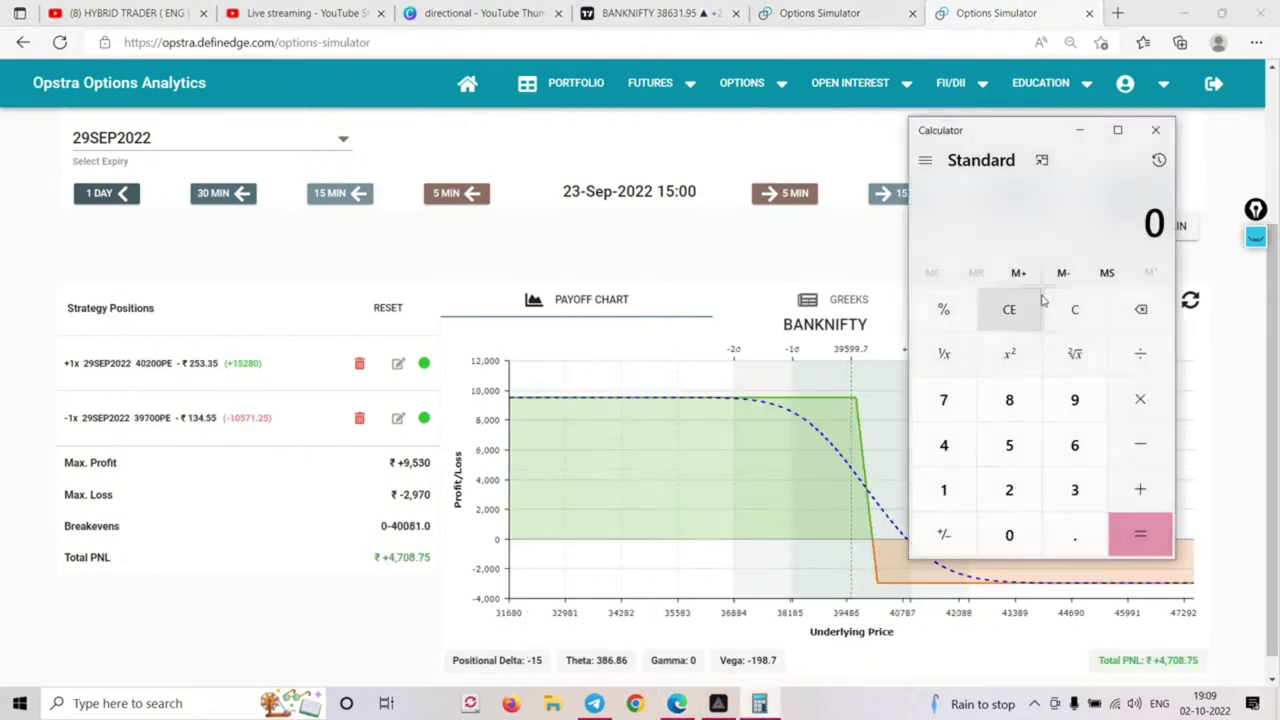
{"action": "left_click", "coordinate": [1009, 489]}
{"action": "left_click", "coordinate": [1009, 445]}
{"action": "left_click", "coordinate": [1009, 535]}
{"action": "left_click", "coordinate": [1009, 535]}
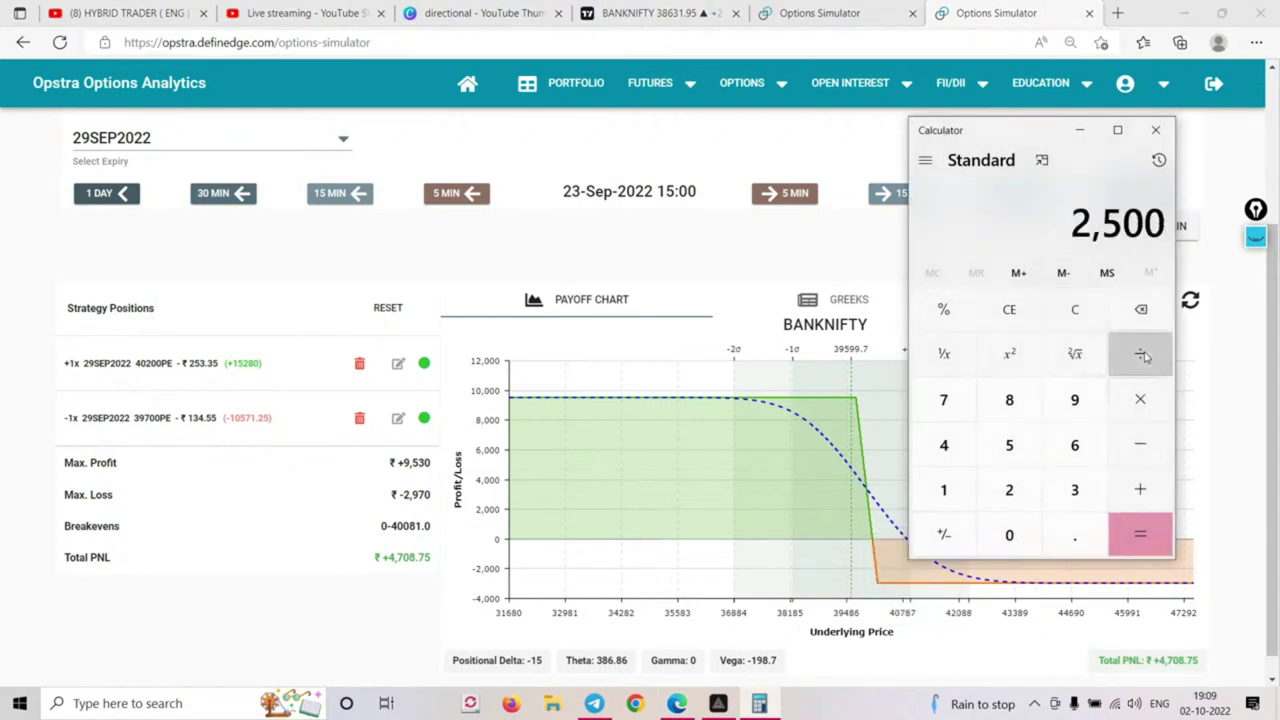
{"action": "left_click", "coordinate": [1140, 489]}
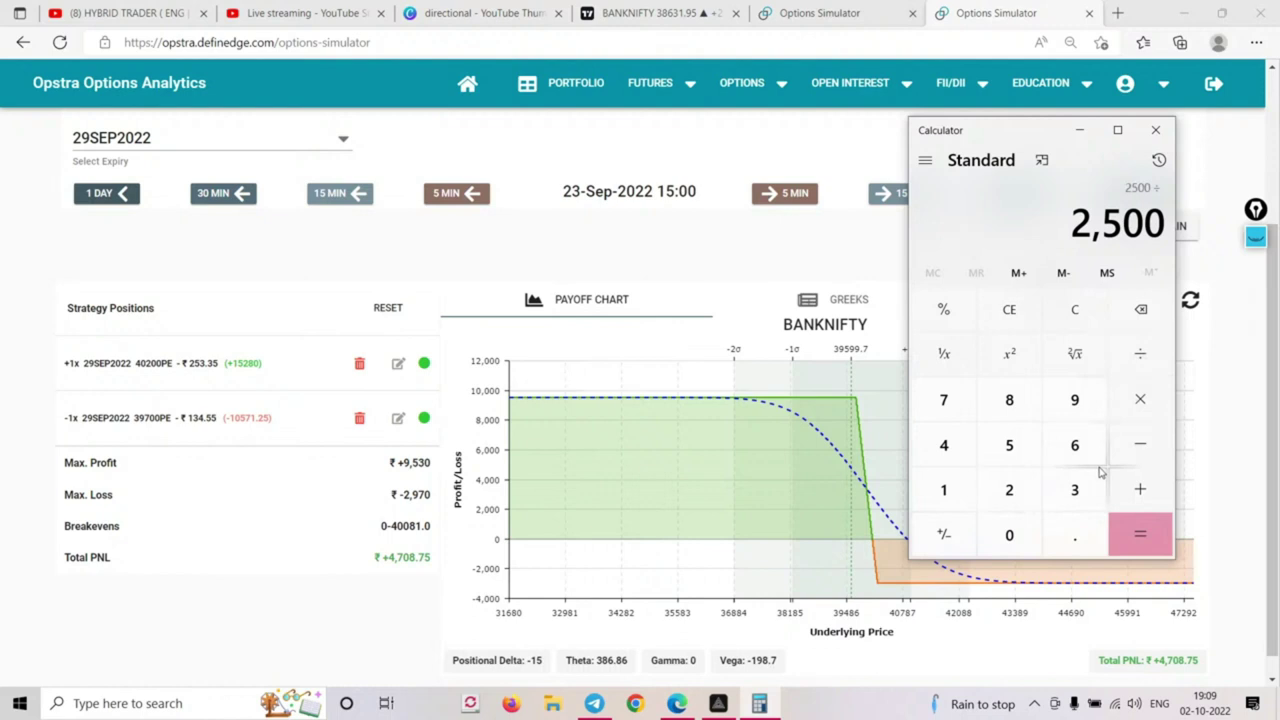
{"action": "left_click", "coordinate": [1010, 490]}
{"action": "left_click", "coordinate": [1009, 445]}
{"action": "left_click", "coordinate": [1009, 535]}
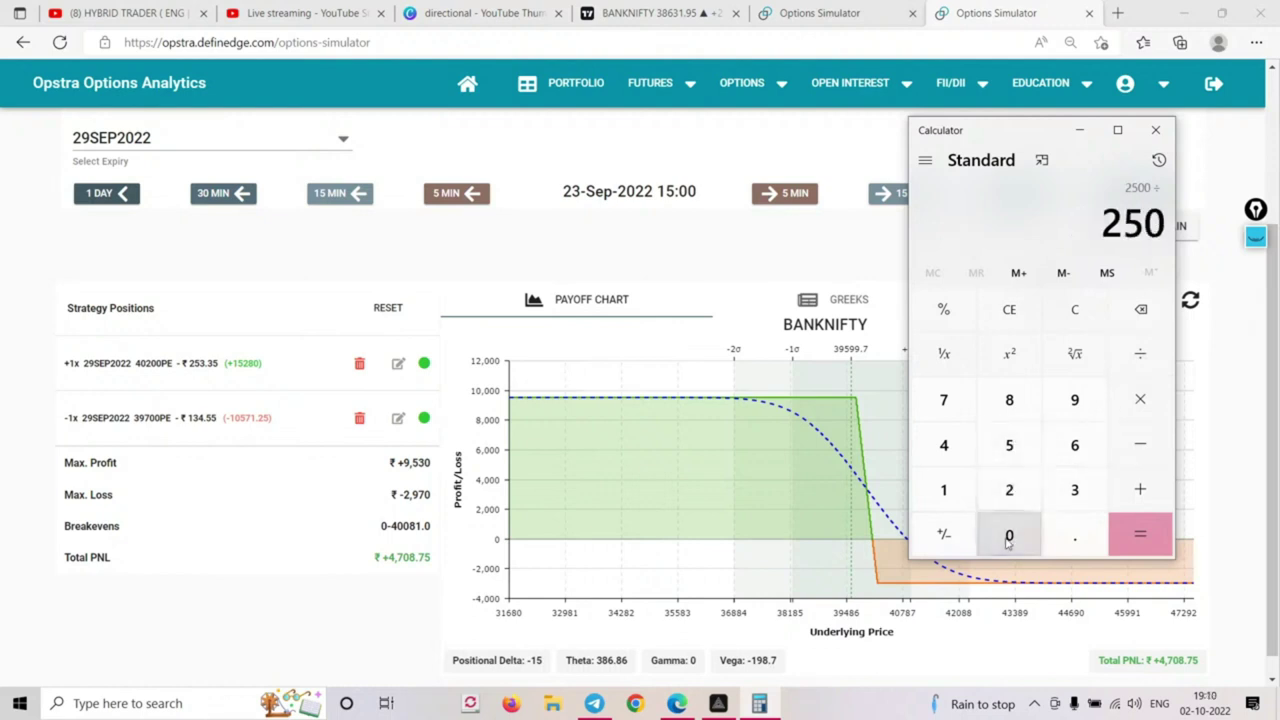
{"action": "left_click", "coordinate": [1009, 535]}
{"action": "left_click", "coordinate": [1009, 535]}
{"action": "left_click", "coordinate": [1140, 401]}
{"action": "left_click", "coordinate": [943, 490]}
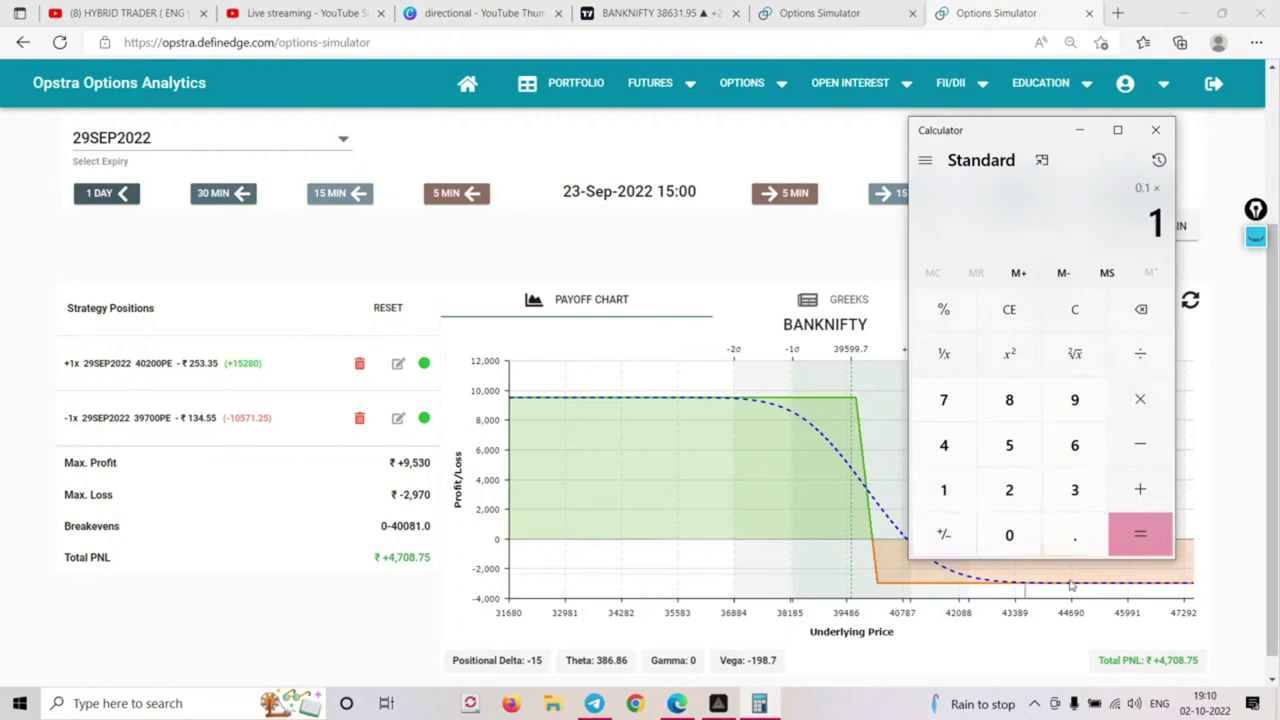
{"action": "left_click", "coordinate": [1024, 545]}
{"action": "left_click", "coordinate": [1024, 545]}
{"action": "left_click", "coordinate": [1140, 535]}
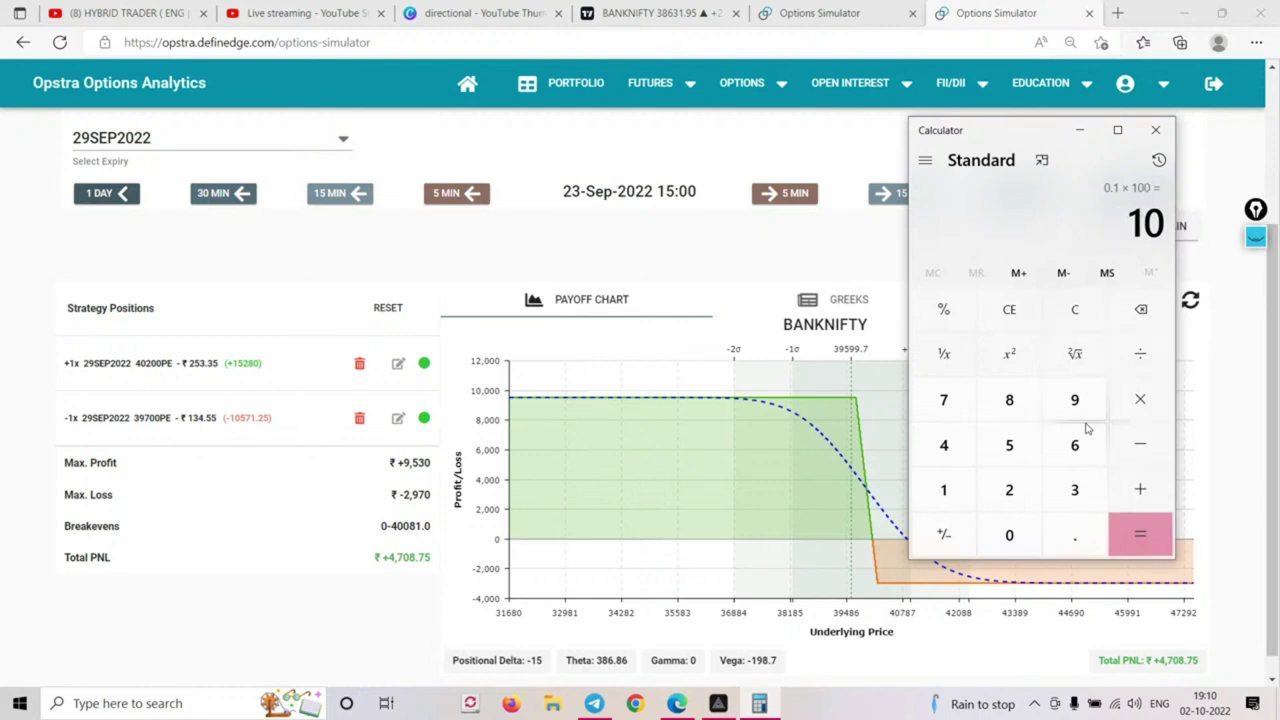
Clear the calculation and work out 2500 as a percentage of 50000
{"action": "left_click", "coordinate": [1075, 310]}
{"action": "left_click", "coordinate": [1005, 489]}
{"action": "left_click", "coordinate": [1012, 443]}
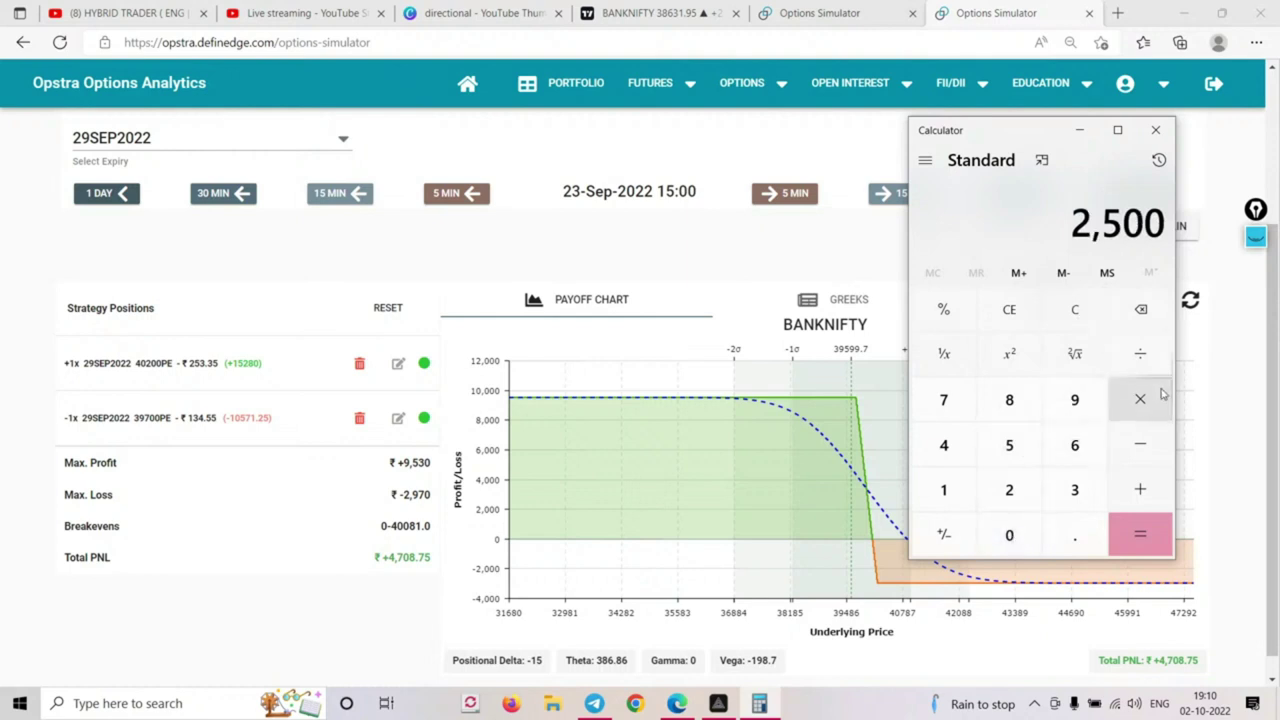
{"action": "left_click", "coordinate": [1140, 353]}
{"action": "left_click", "coordinate": [1009, 445]}
{"action": "left_click", "coordinate": [1009, 535]}
{"action": "left_click", "coordinate": [1009, 535]}
{"action": "left_click", "coordinate": [1009, 535]}
{"action": "left_click", "coordinate": [1009, 535]}
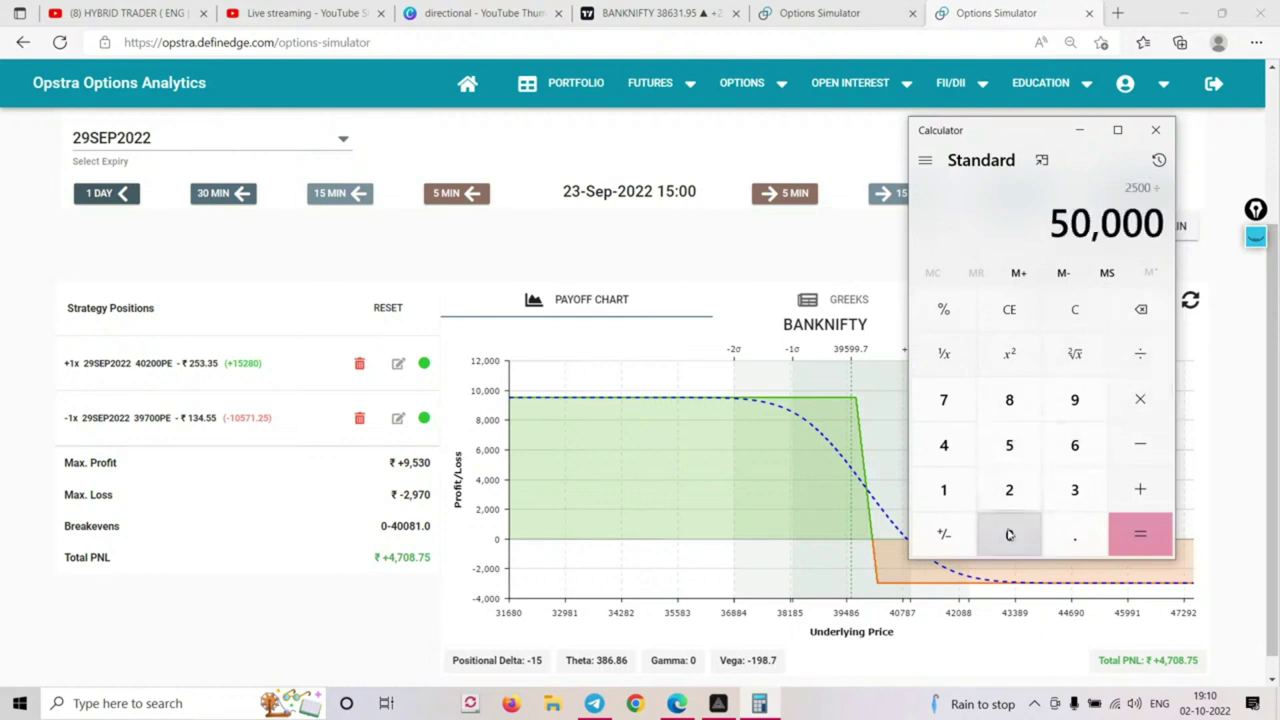
{"action": "left_click", "coordinate": [1140, 399]}
{"action": "left_click", "coordinate": [943, 489]}
{"action": "left_click", "coordinate": [1009, 535]}
{"action": "left_click", "coordinate": [1009, 535]}
{"action": "left_click", "coordinate": [1118, 540]}
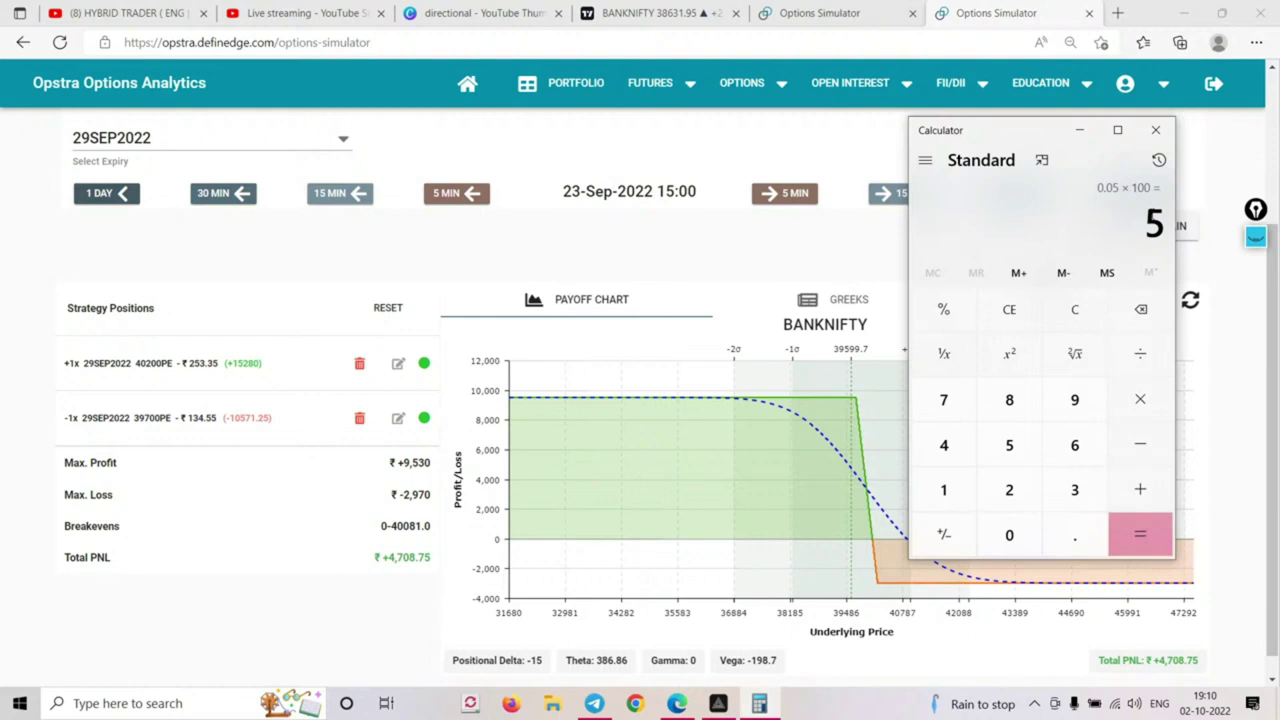
Advance both the BANKNIFTY and NIFTY simulations by one day to 26-Sep-2022 and compare their total PNL
{"action": "left_click", "coordinate": [796, 138]}
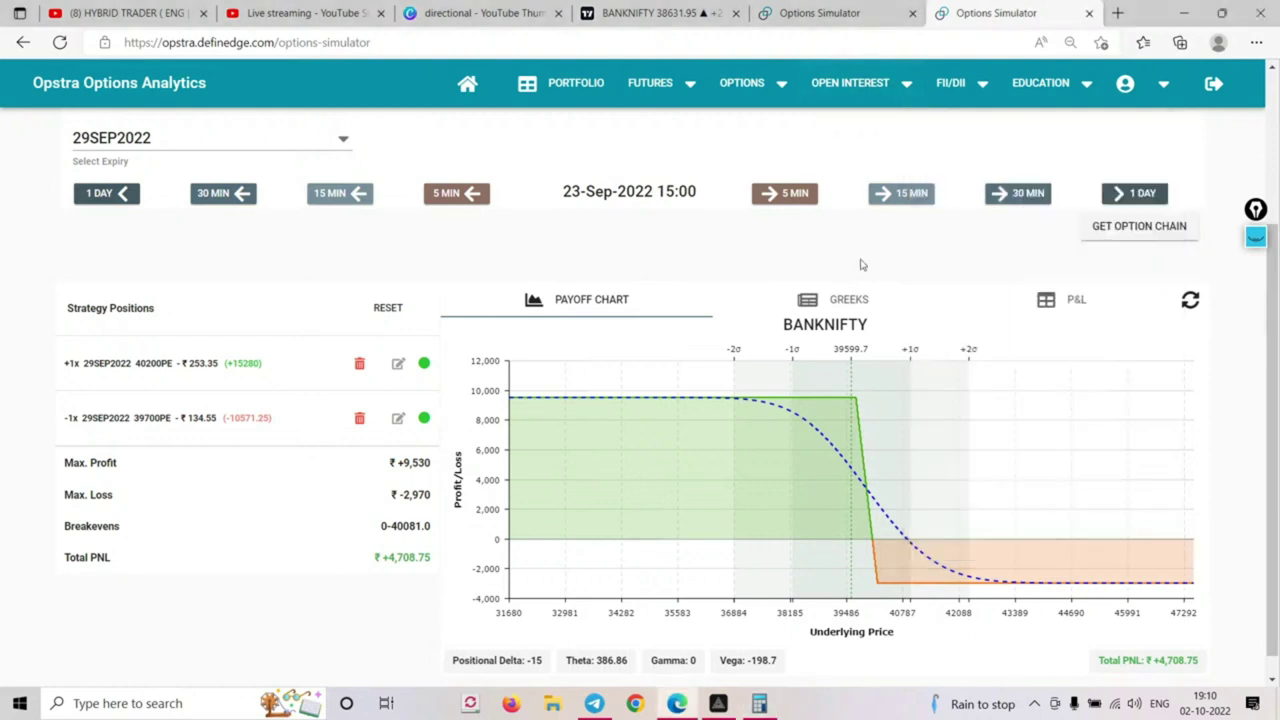
{"action": "left_click", "coordinate": [1143, 195]}
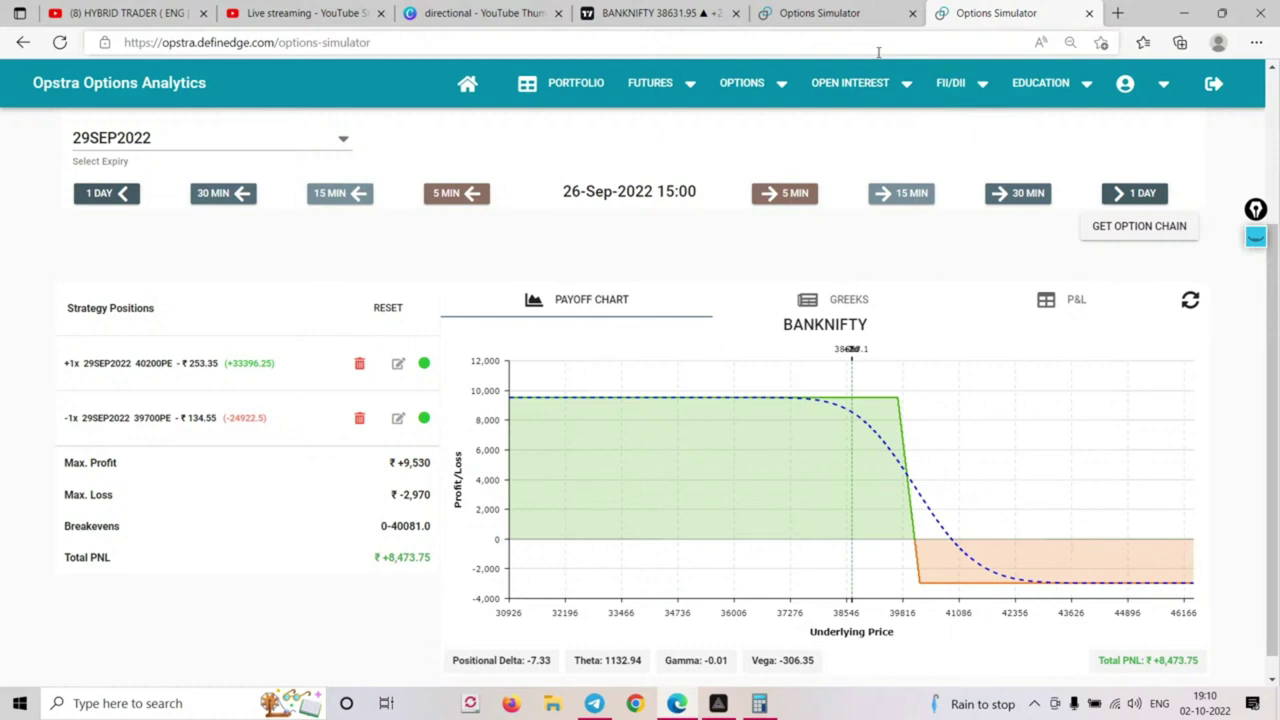
{"action": "left_click", "coordinate": [855, 13]}
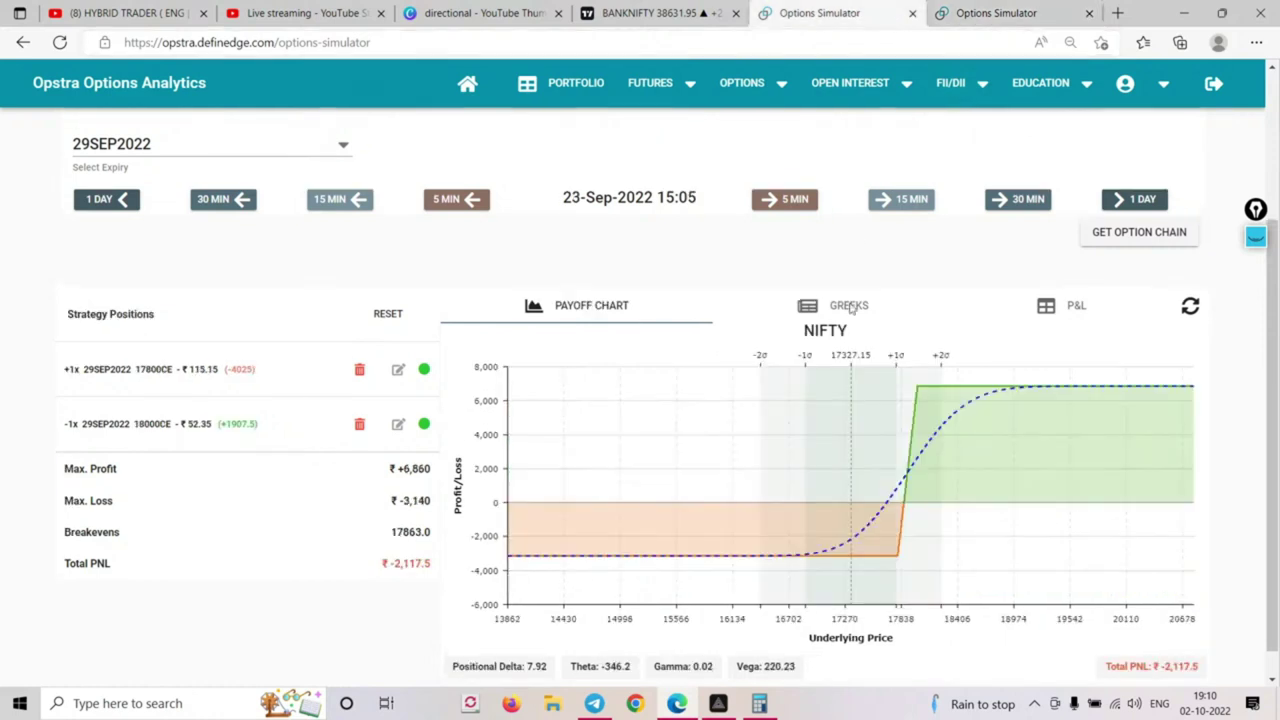
{"action": "left_click", "coordinate": [1146, 201]}
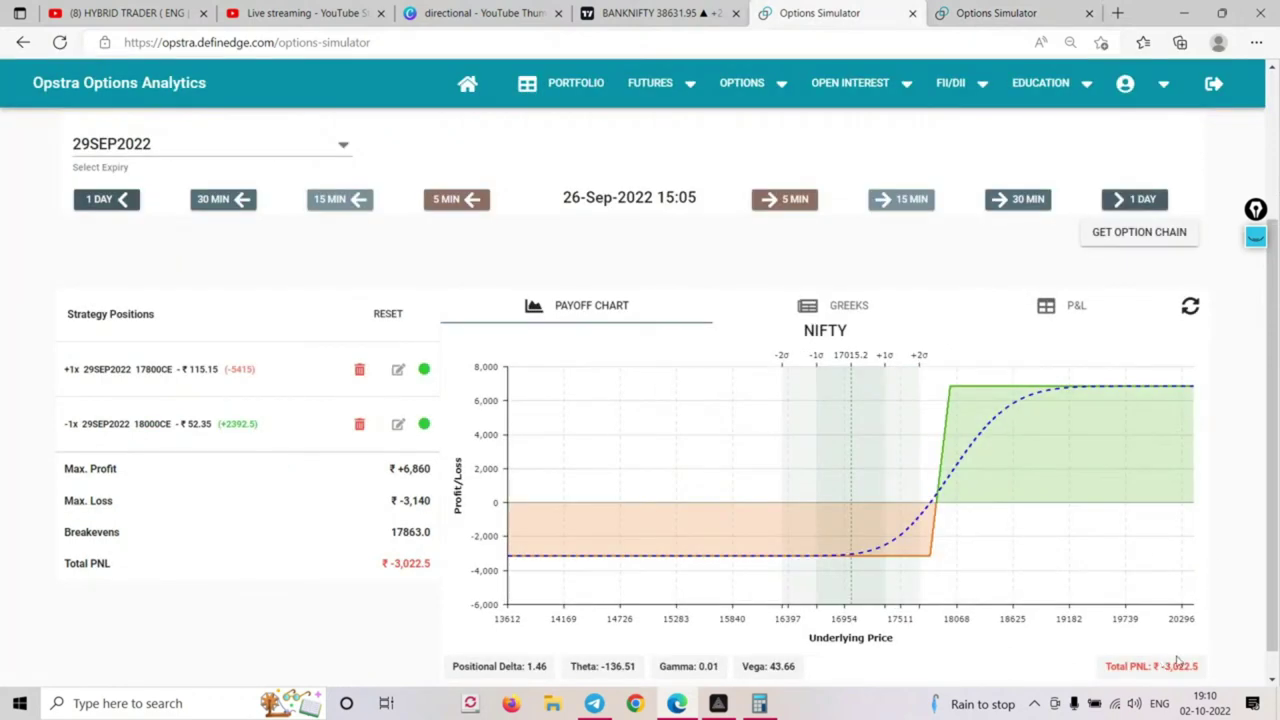
{"action": "left_click", "coordinate": [977, 13]}
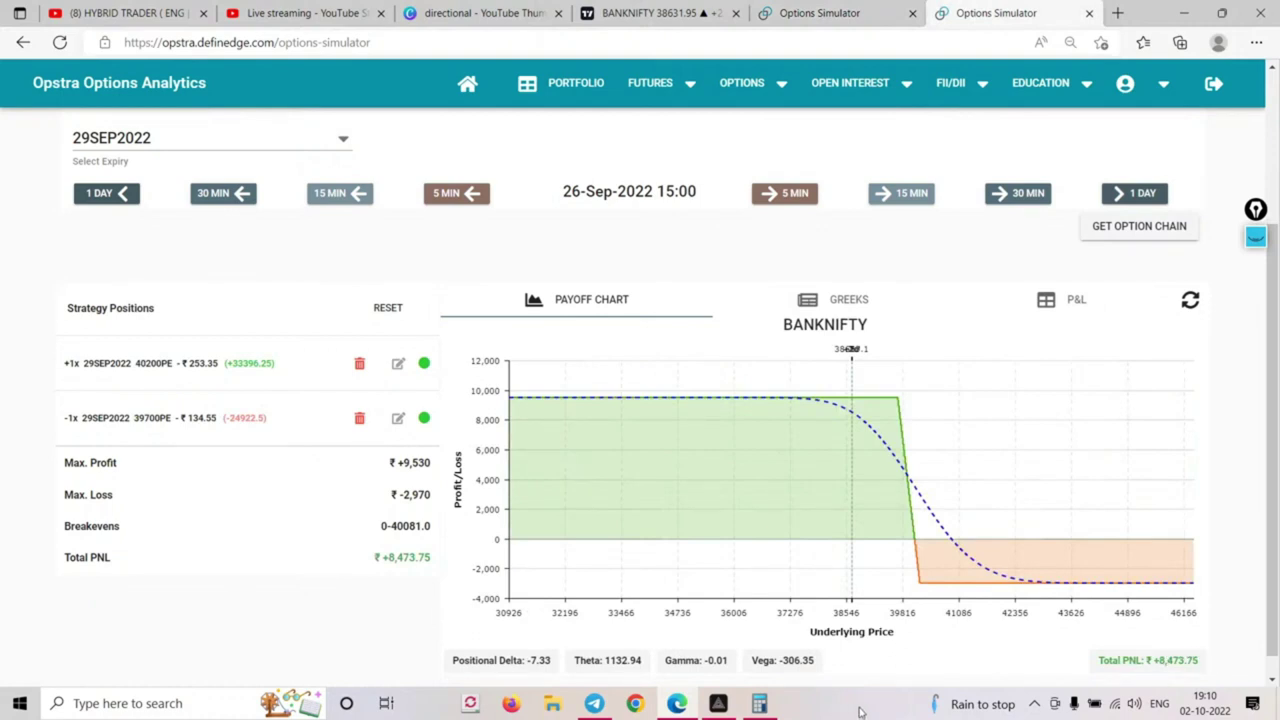
In Calculator, work out 5500 as a percentage of 50000, then put Calculator out of the way
{"action": "left_click", "coordinate": [759, 703]}
{"action": "left_click", "coordinate": [1075, 309]}
{"action": "left_click", "coordinate": [1009, 449]}
{"action": "left_click", "coordinate": [1009, 449]}
{"action": "double_click", "coordinate": [1009, 535]}
{"action": "left_click", "coordinate": [1139, 360]}
{"action": "left_click", "coordinate": [1009, 447]}
{"action": "left_click", "coordinate": [1009, 532]}
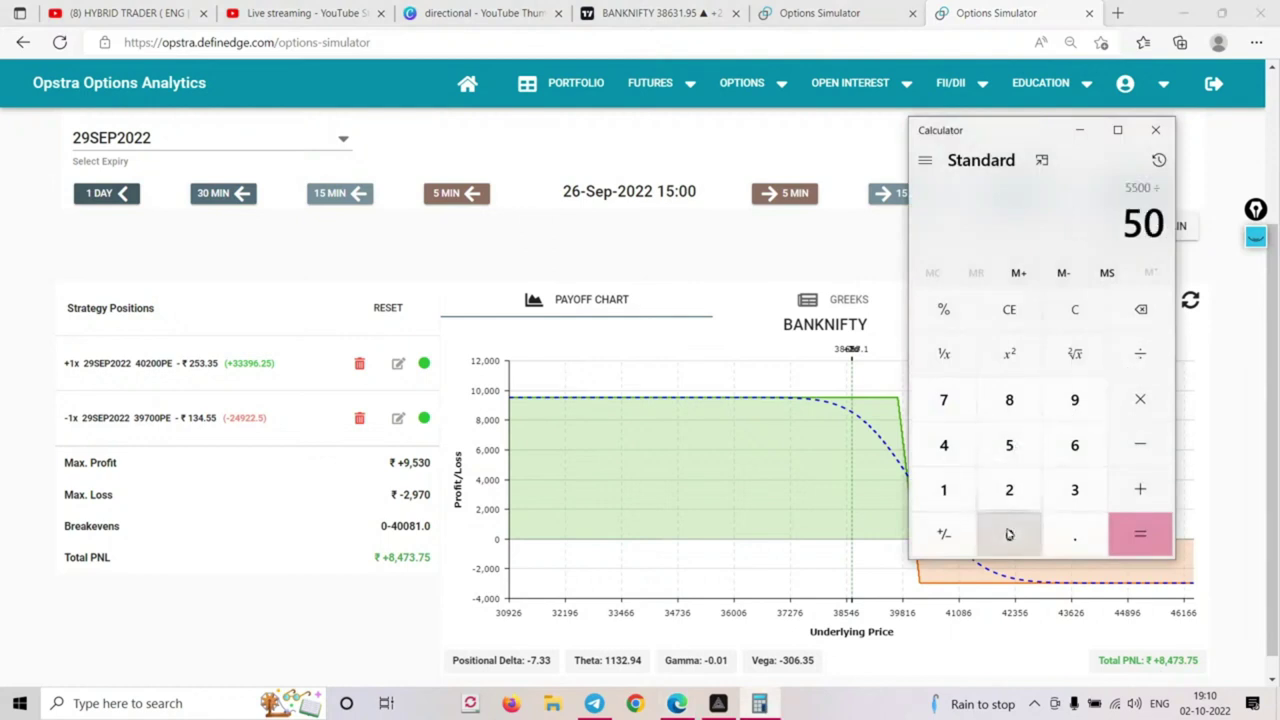
{"action": "triple_click", "coordinate": [1009, 535]}
{"action": "left_click", "coordinate": [1140, 399]}
{"action": "left_click", "coordinate": [965, 490]}
{"action": "double_click", "coordinate": [1009, 535]}
{"action": "left_click", "coordinate": [1140, 535]}
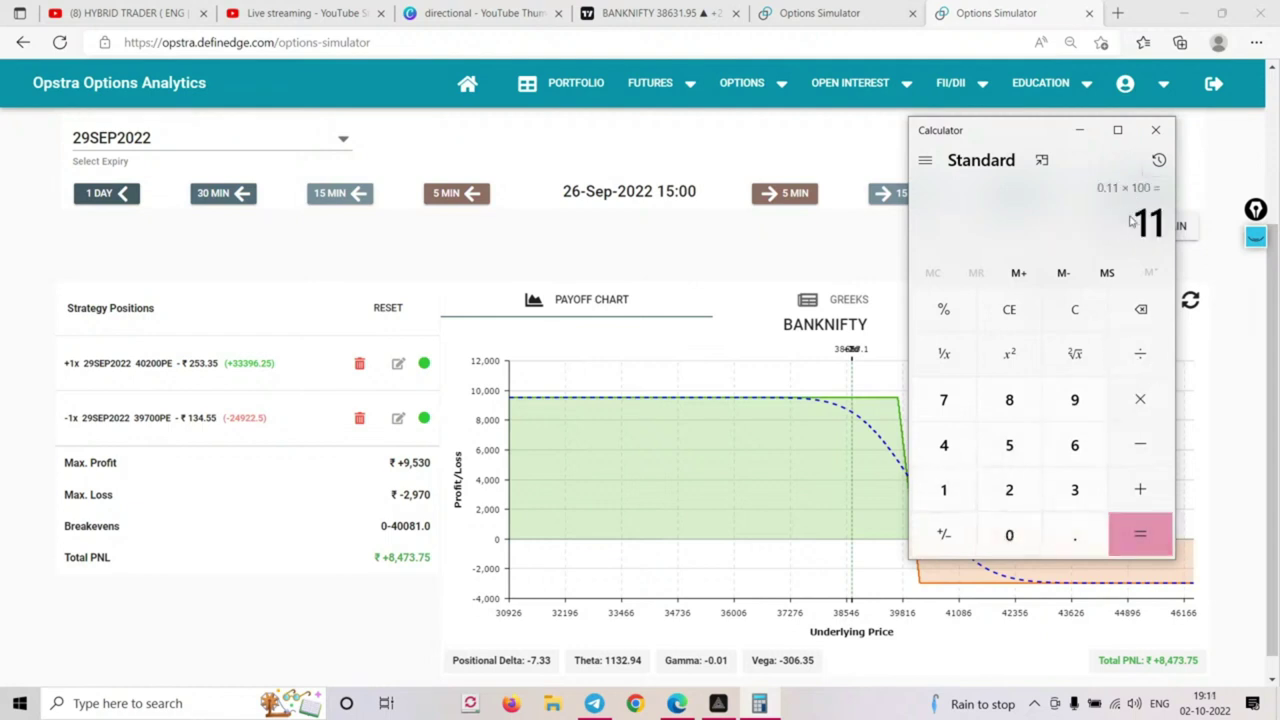
{"action": "left_click", "coordinate": [1079, 130]}
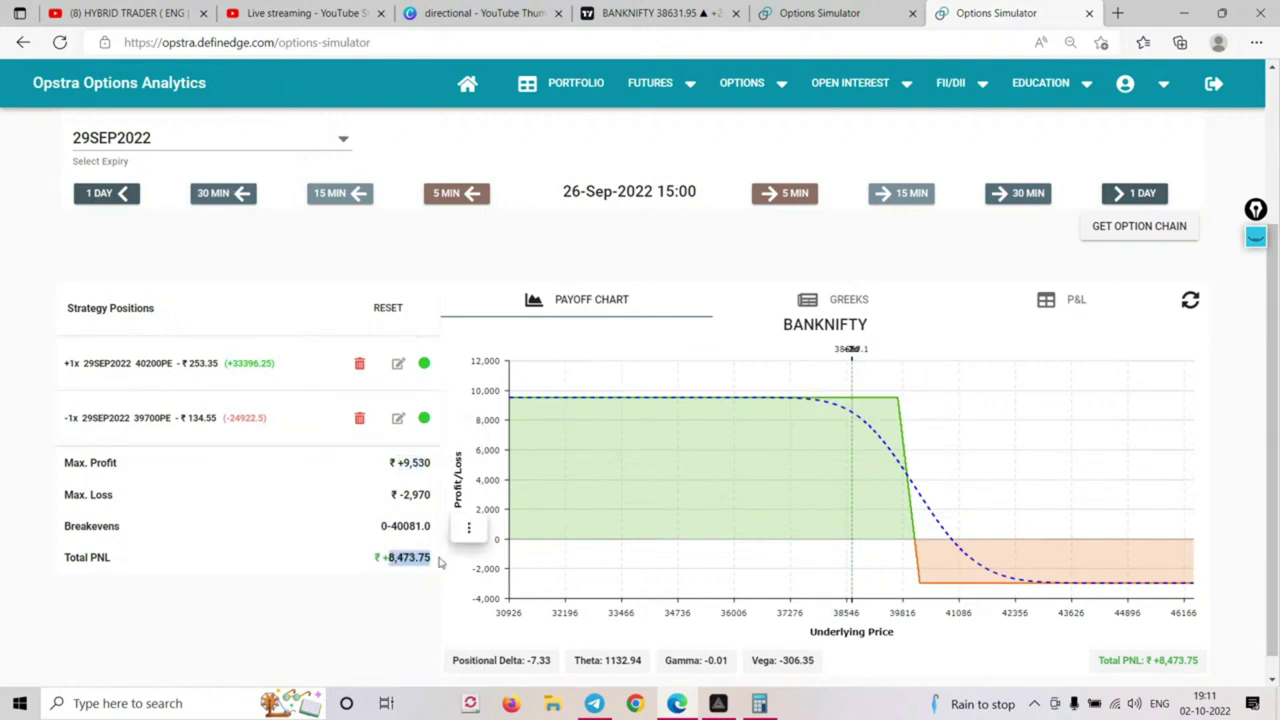
Copy the BANKNIFTY spread's total PNL amount from below the payoff chart
{"action": "left_click", "coordinate": [468, 527]}
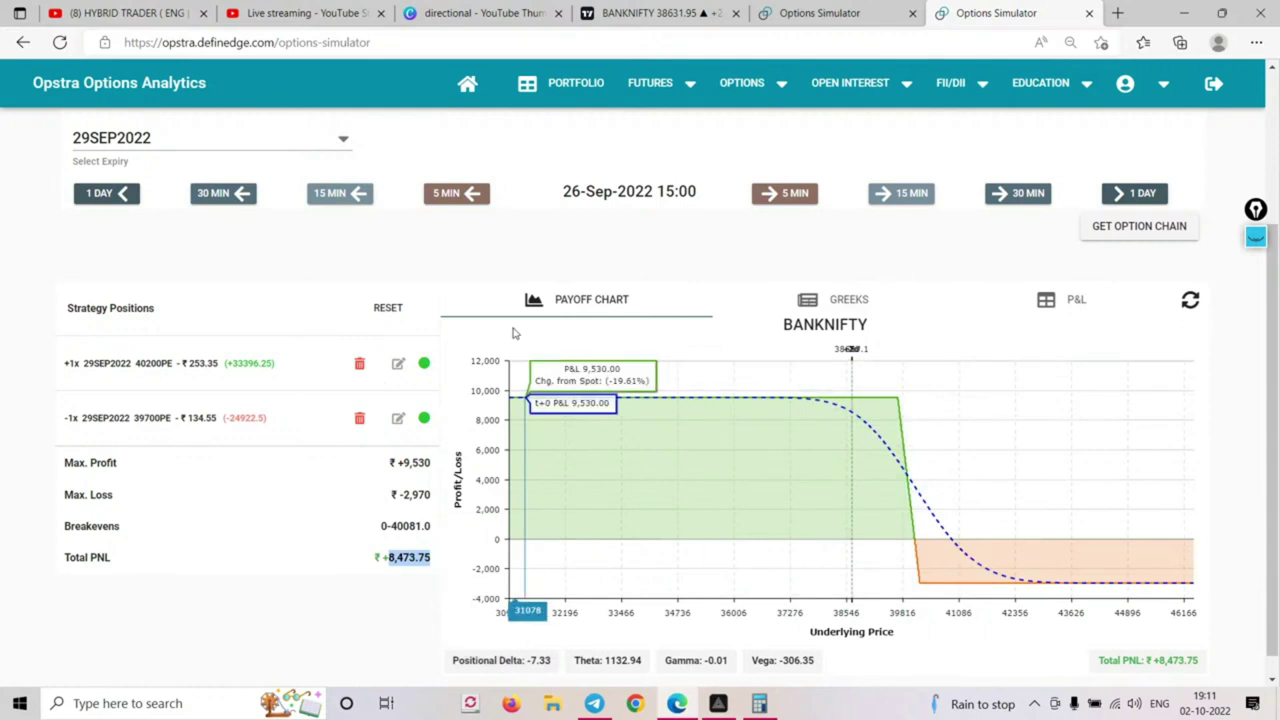
{"action": "double_click", "coordinate": [1178, 662]}
{"action": "key", "text": "ctrl+c"}
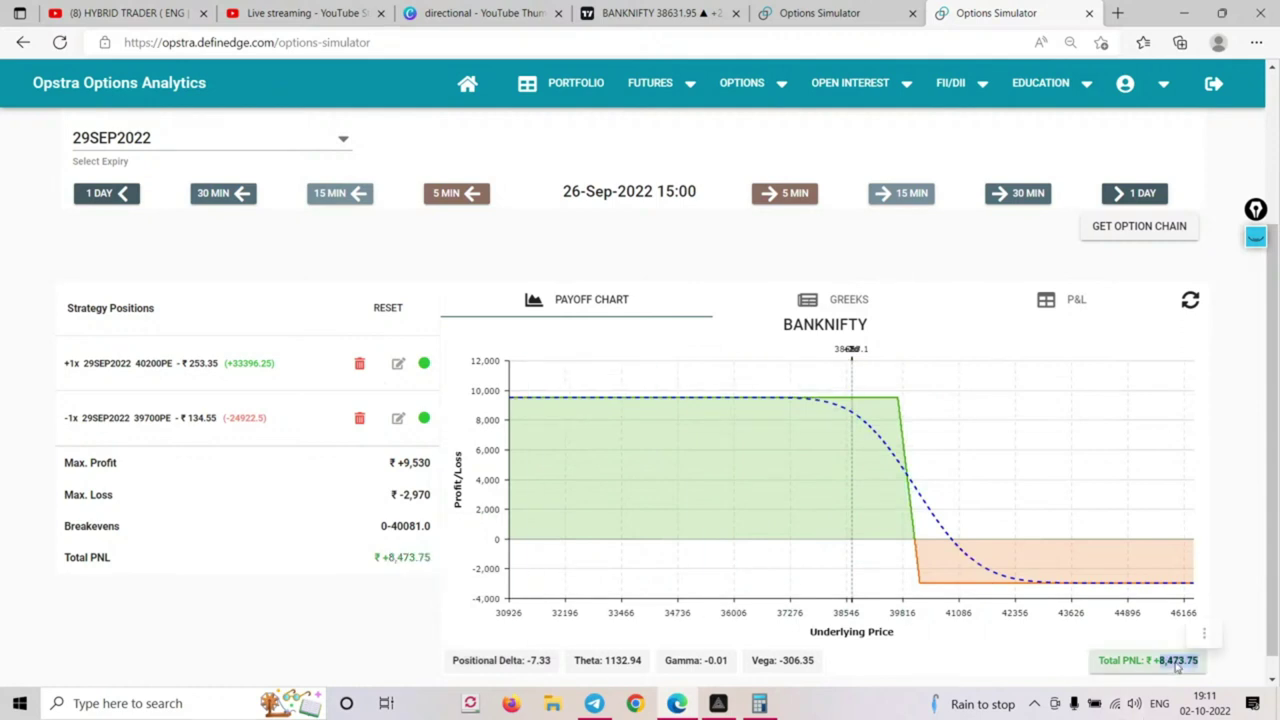
In Calculator, clear the display, work out the copied 8473.75 PNL as a percentage of 25000, and copy the result
{"action": "left_click", "coordinate": [760, 704]}
{"action": "left_click", "coordinate": [1072, 311]}
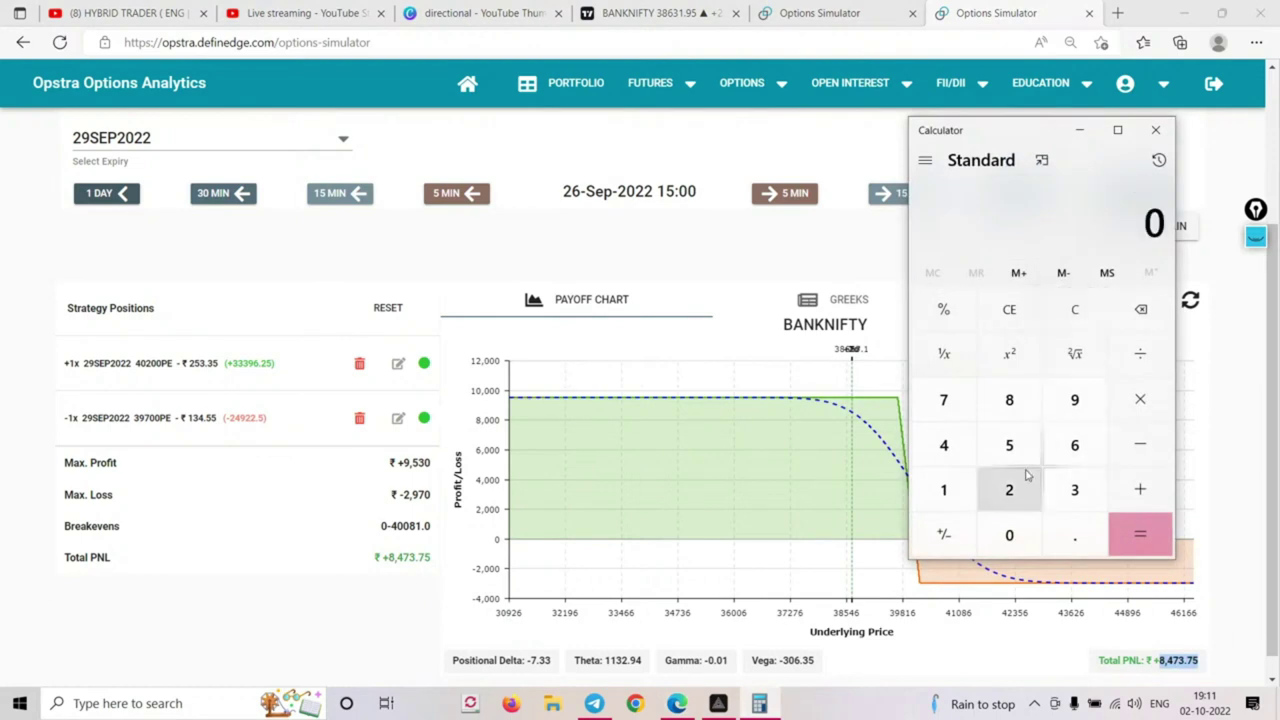
{"action": "key", "text": "ctrl+v"}
{"action": "key", "text": "plus"}
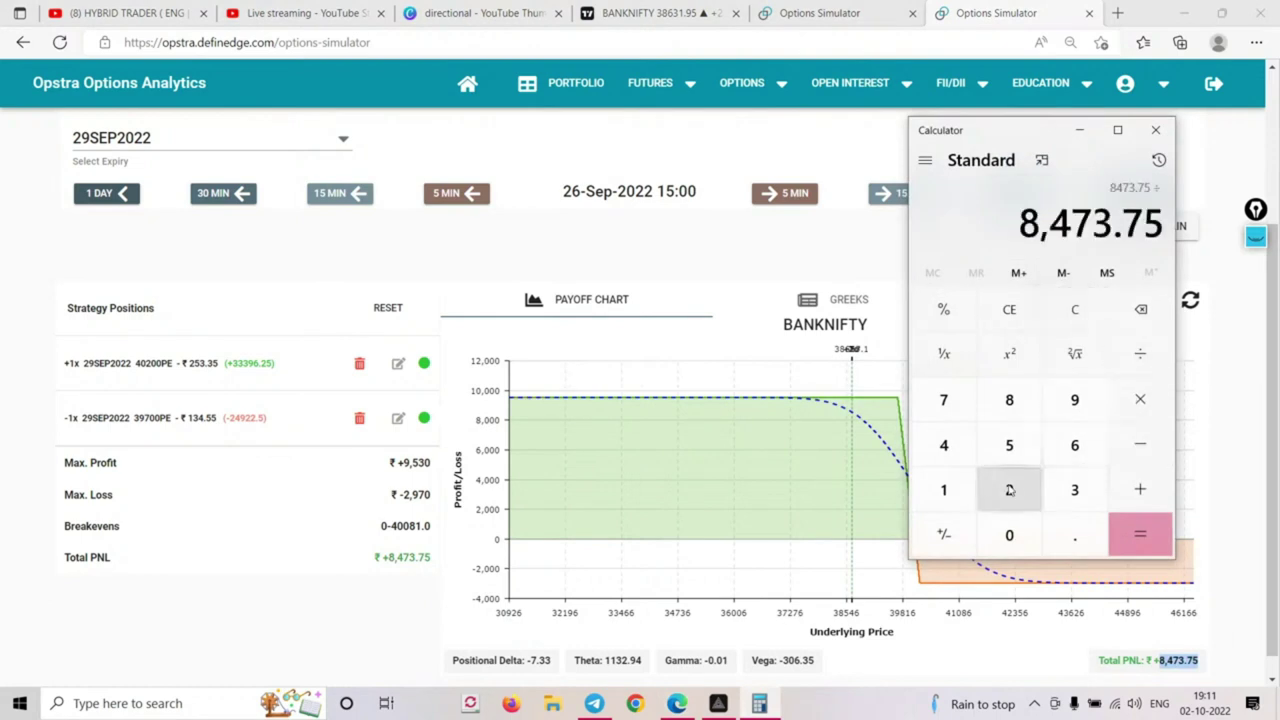
{"action": "left_click", "coordinate": [1009, 489]}
{"action": "left_click", "coordinate": [1009, 444]}
{"action": "double_click", "coordinate": [1009, 535]}
{"action": "left_click", "coordinate": [1009, 535]}
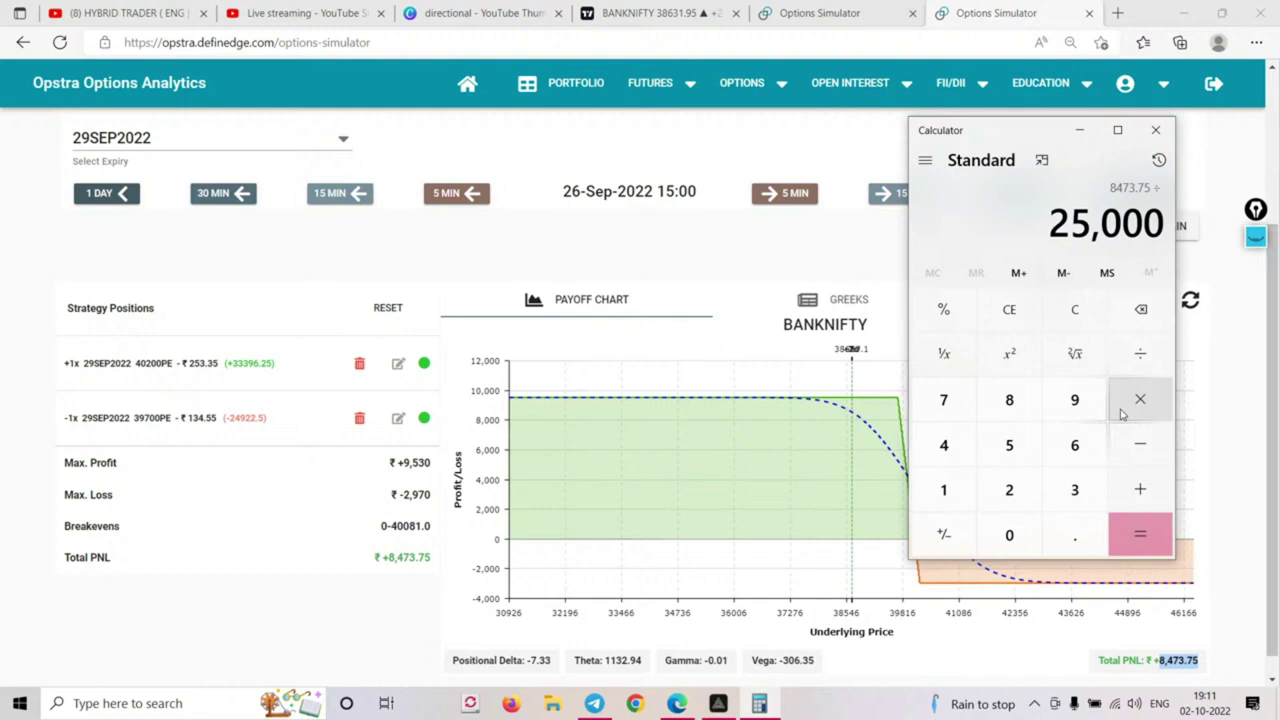
{"action": "left_click", "coordinate": [1138, 401]}
{"action": "left_click", "coordinate": [943, 489]}
{"action": "double_click", "coordinate": [1009, 535]}
{"action": "left_click", "coordinate": [1126, 544]}
{"action": "key", "text": "ctrl+c"}
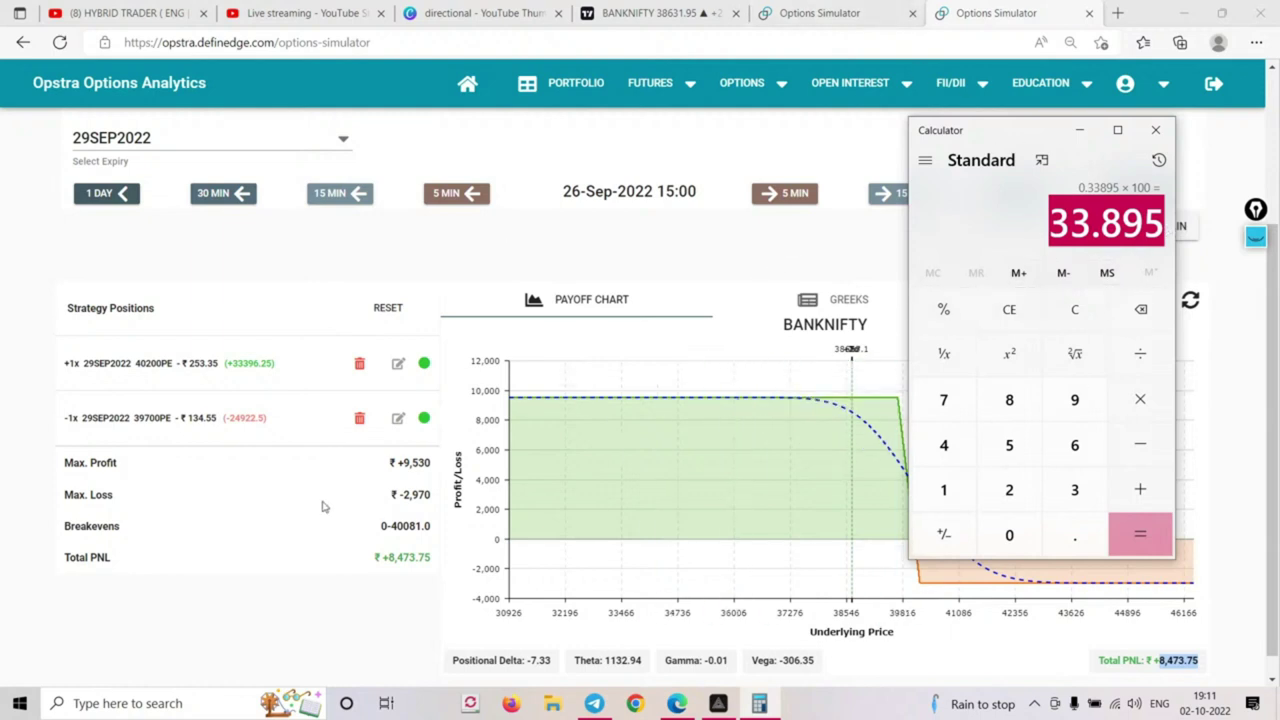
Highlight the BANKNIFTY spread's total PNL and compare it with the NIFTY spread's total PNL
{"action": "double_click", "coordinate": [392, 558]}
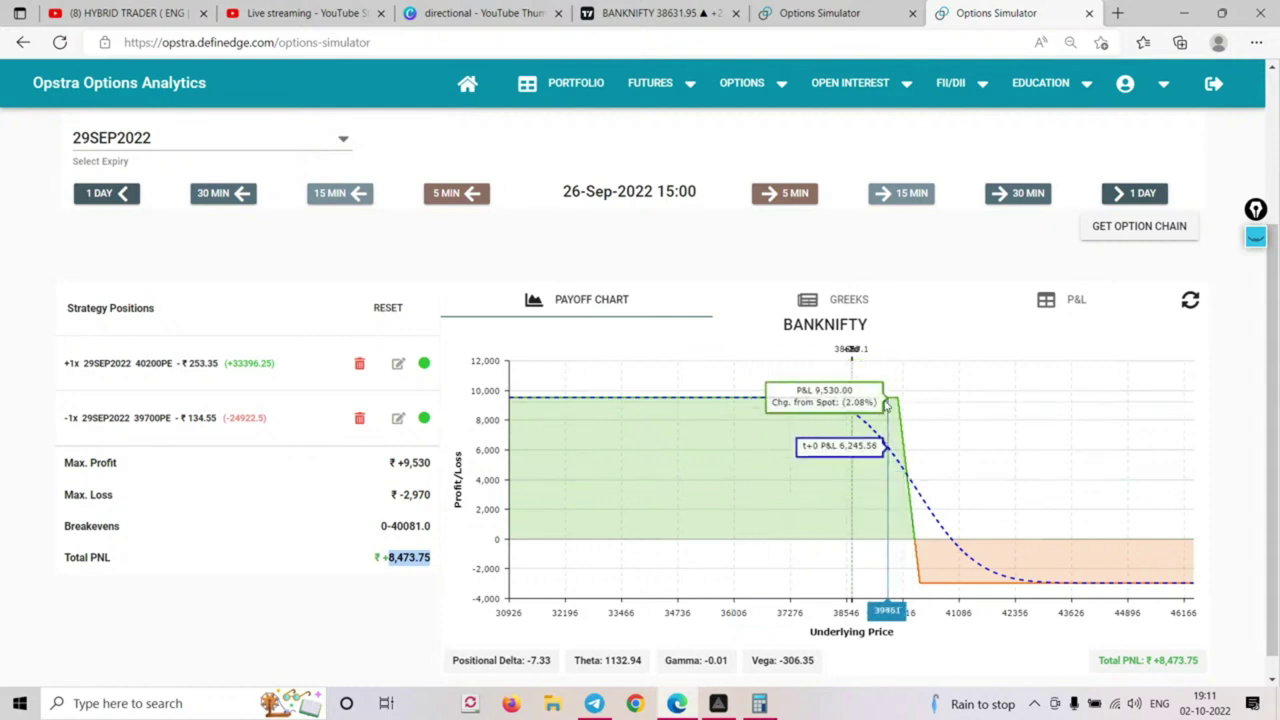
{"action": "left_click", "coordinate": [870, 13]}
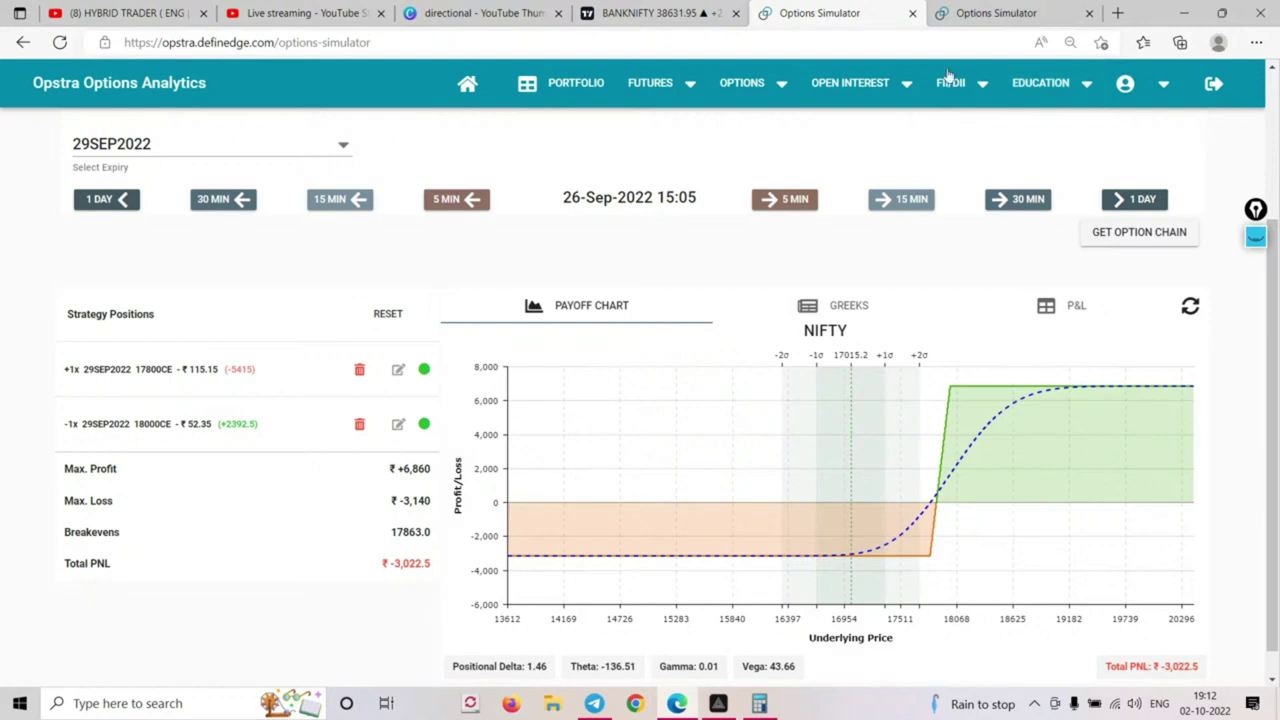
{"action": "left_click", "coordinate": [950, 16]}
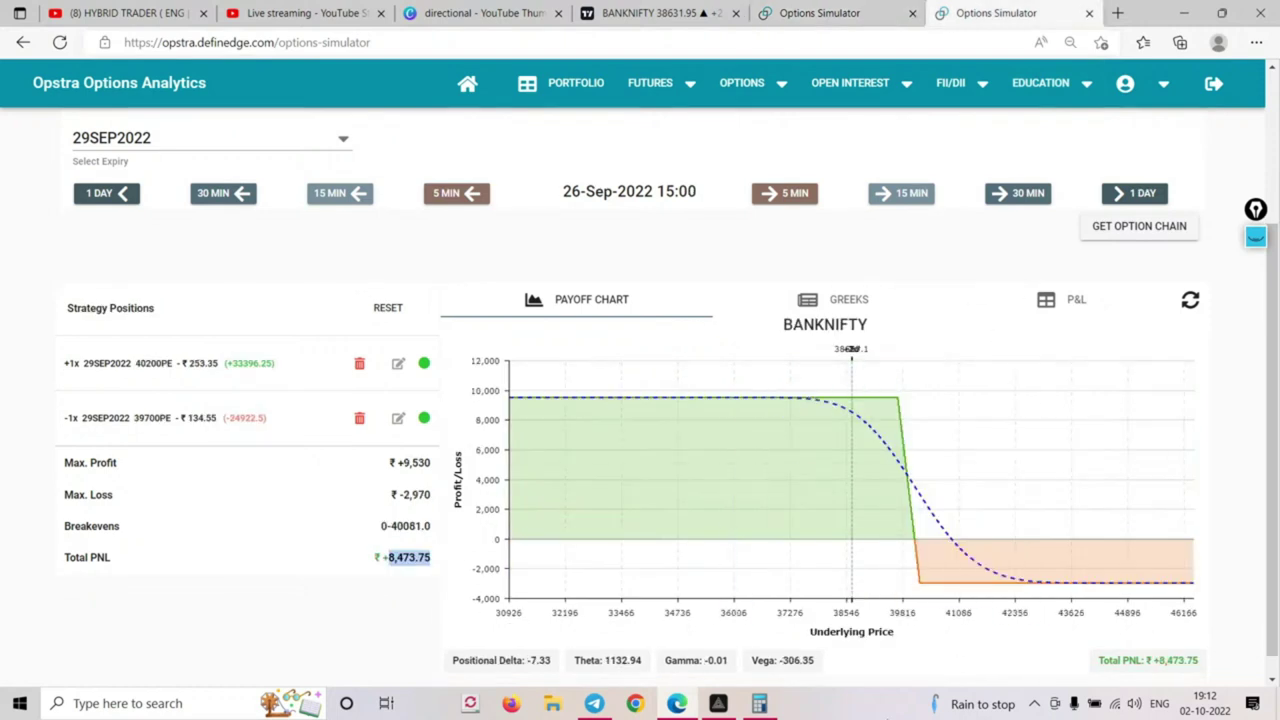
{"action": "left_click", "coordinate": [833, 16]}
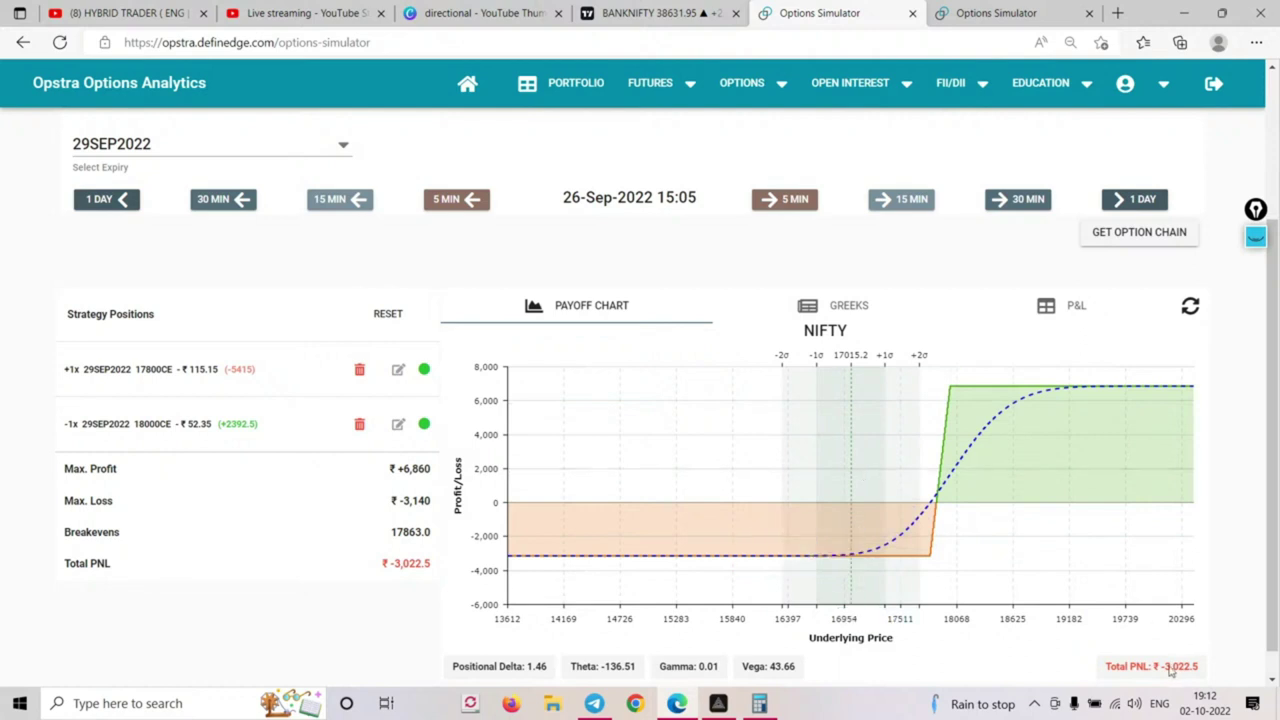
Copy the NIFTY spread's 3,140 maximum loss into a cleared Calculator and divide it by the lot size of 50
{"action": "double_click", "coordinate": [414, 506]}
{"action": "left_click", "coordinate": [759, 703]}
{"action": "left_click", "coordinate": [1073, 312]}
{"action": "key", "text": "ctrl+v"}
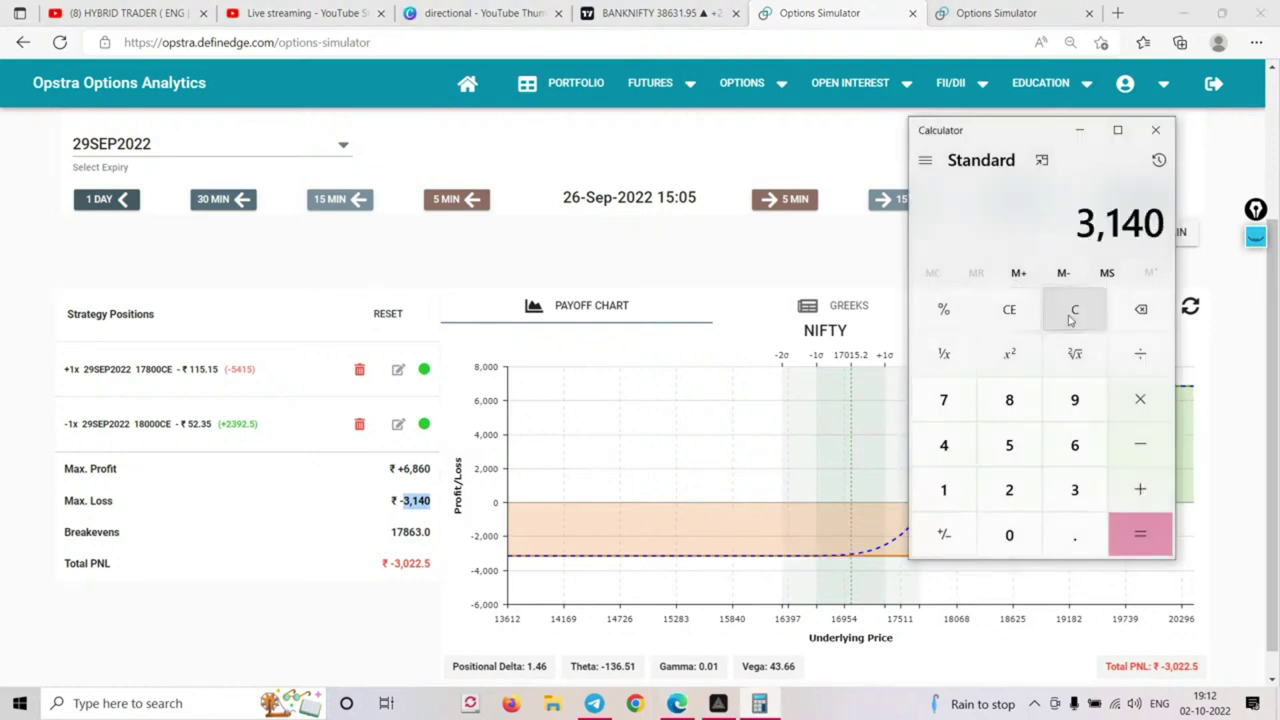
{"action": "left_click", "coordinate": [1009, 445]}
{"action": "left_click", "coordinate": [1009, 535]}
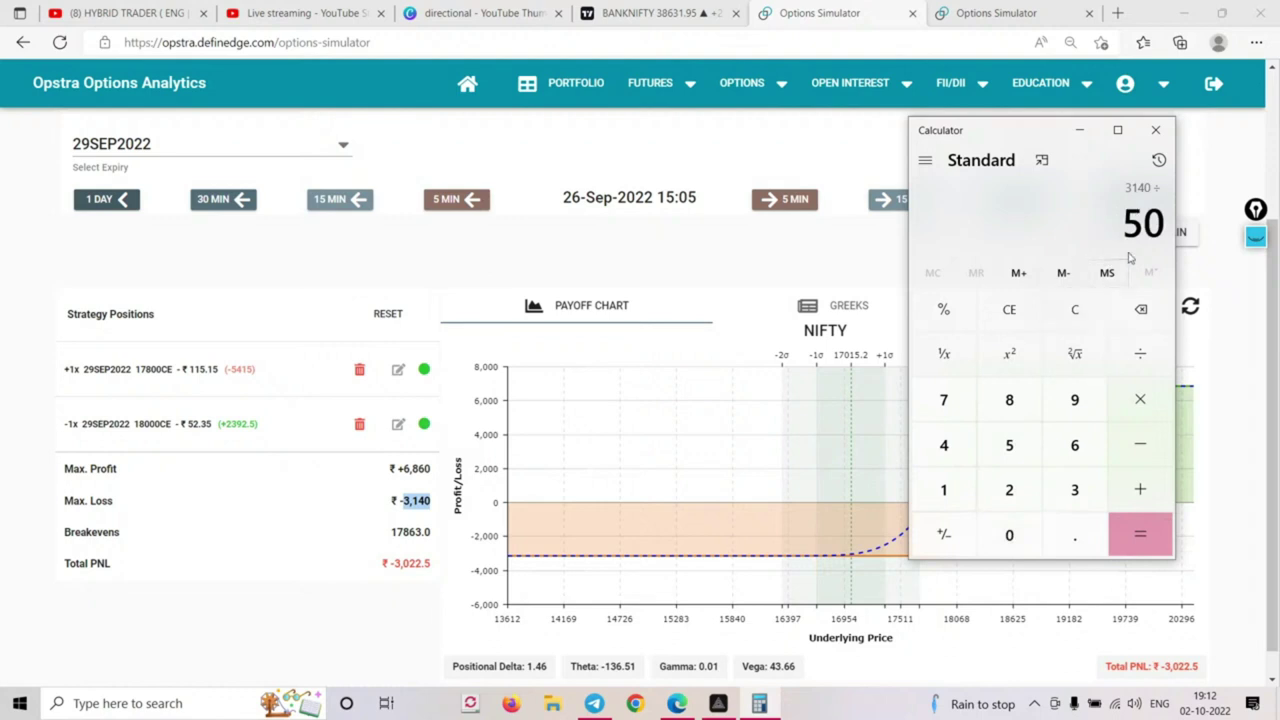
{"action": "left_click", "coordinate": [1120, 537]}
{"action": "left_click", "coordinate": [1140, 235]}
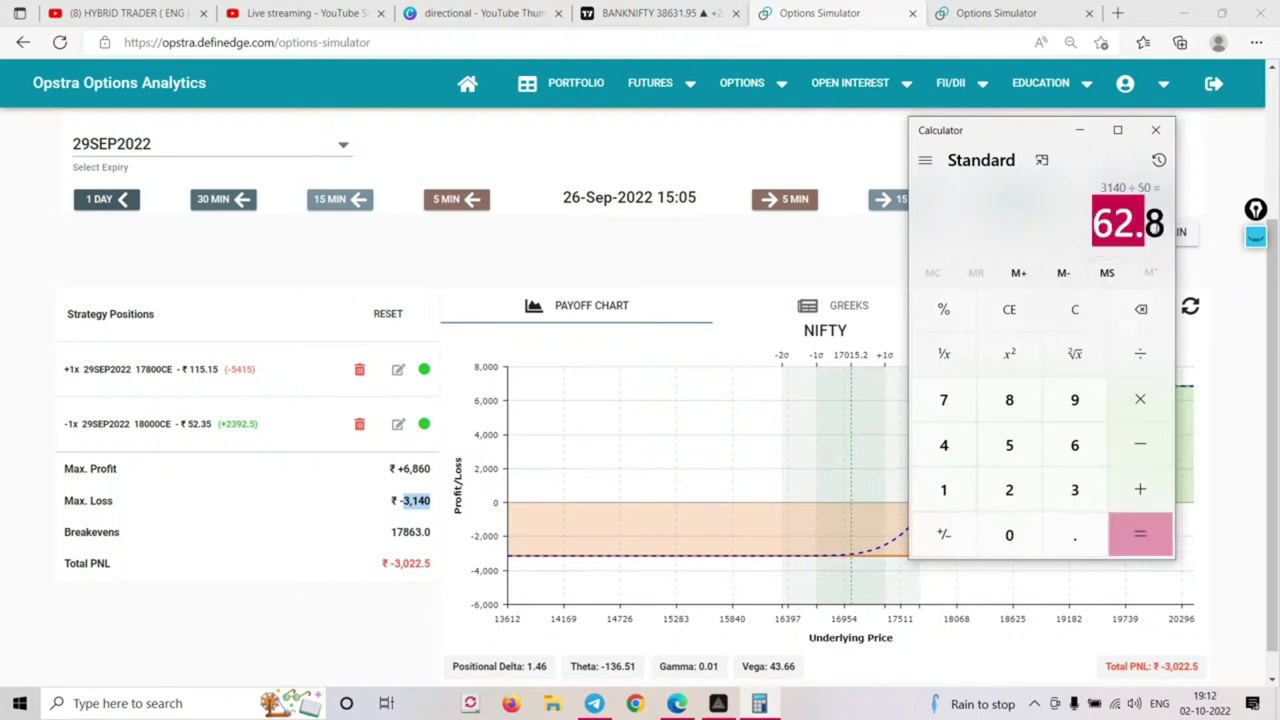
{"action": "left_click", "coordinate": [706, 480]}
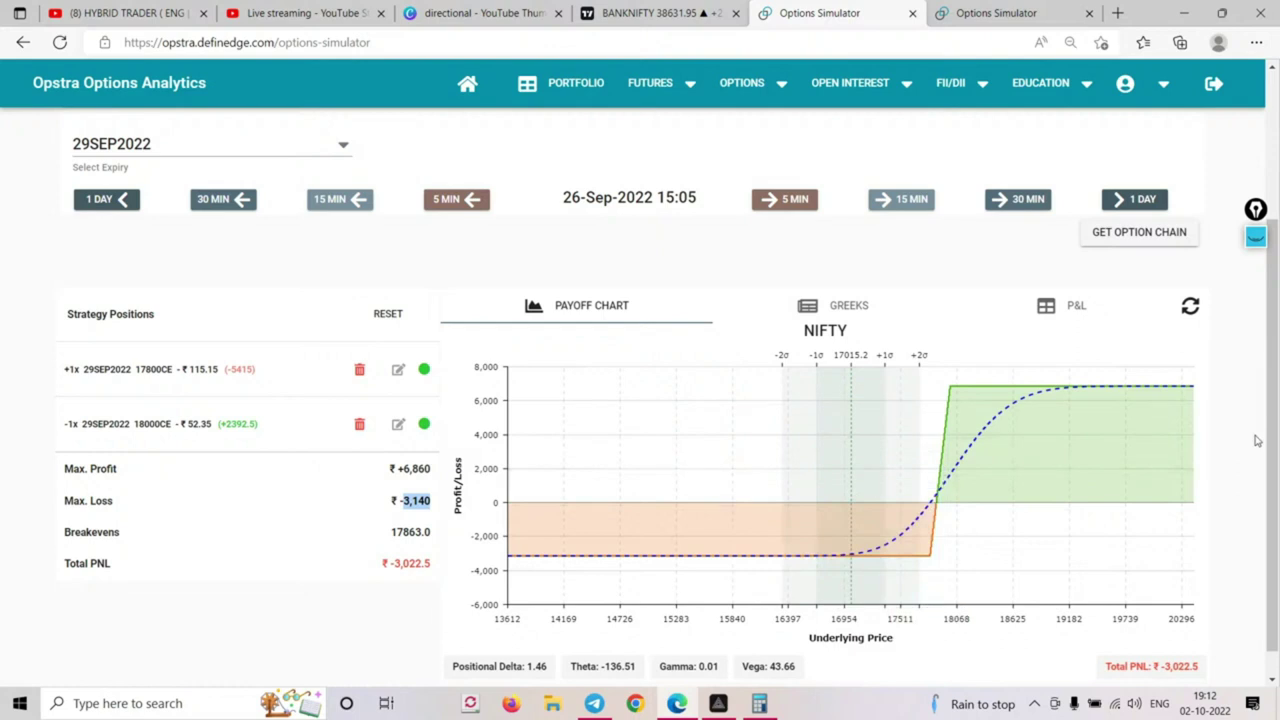
Halve the maximum loss per unit in Calculator by dividing it by 2, and return to the NIFTY simulation
{"action": "left_click", "coordinate": [759, 703]}
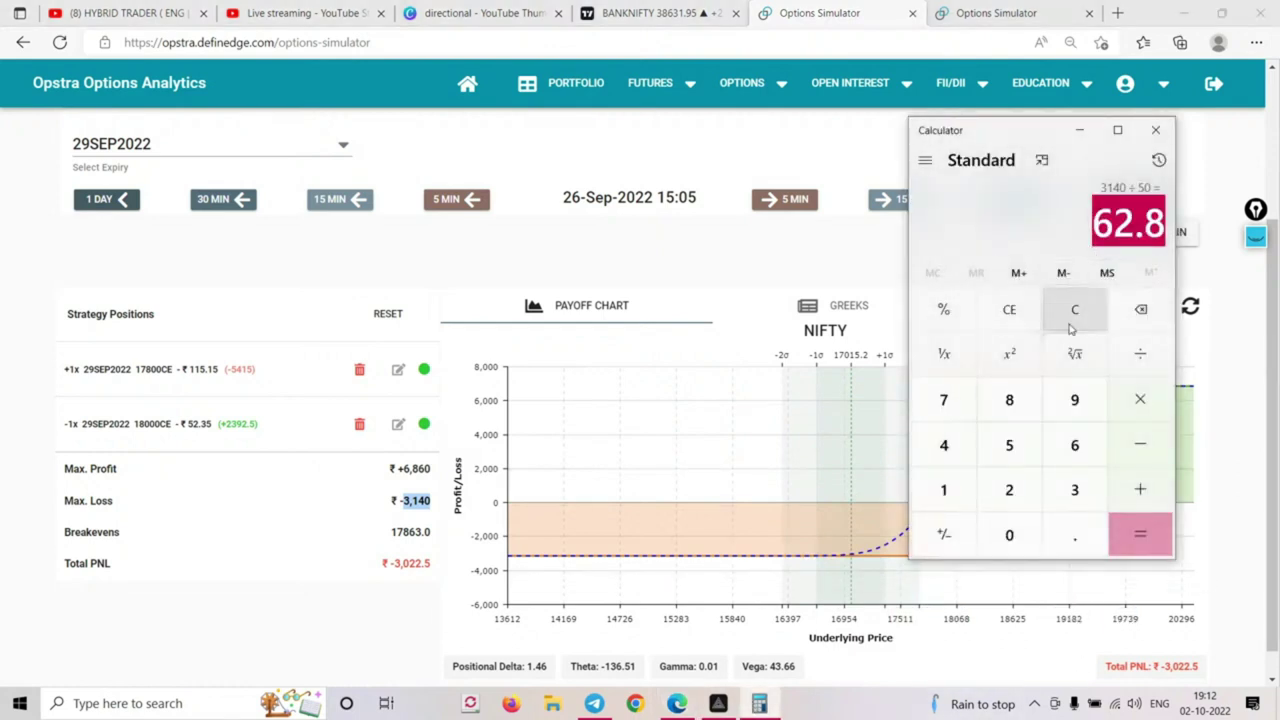
{"action": "left_click", "coordinate": [1140, 353]}
{"action": "left_click", "coordinate": [1020, 485]}
{"action": "left_click", "coordinate": [1140, 534]}
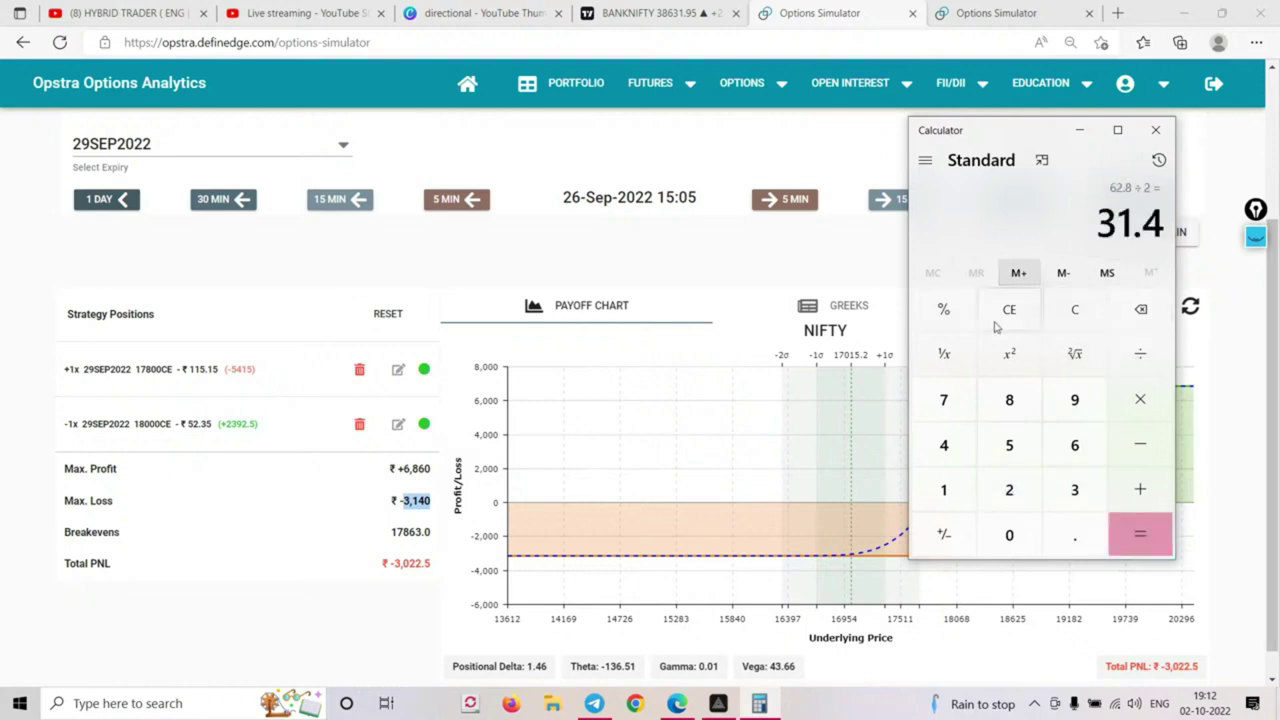
{"action": "left_click", "coordinate": [843, 479]}
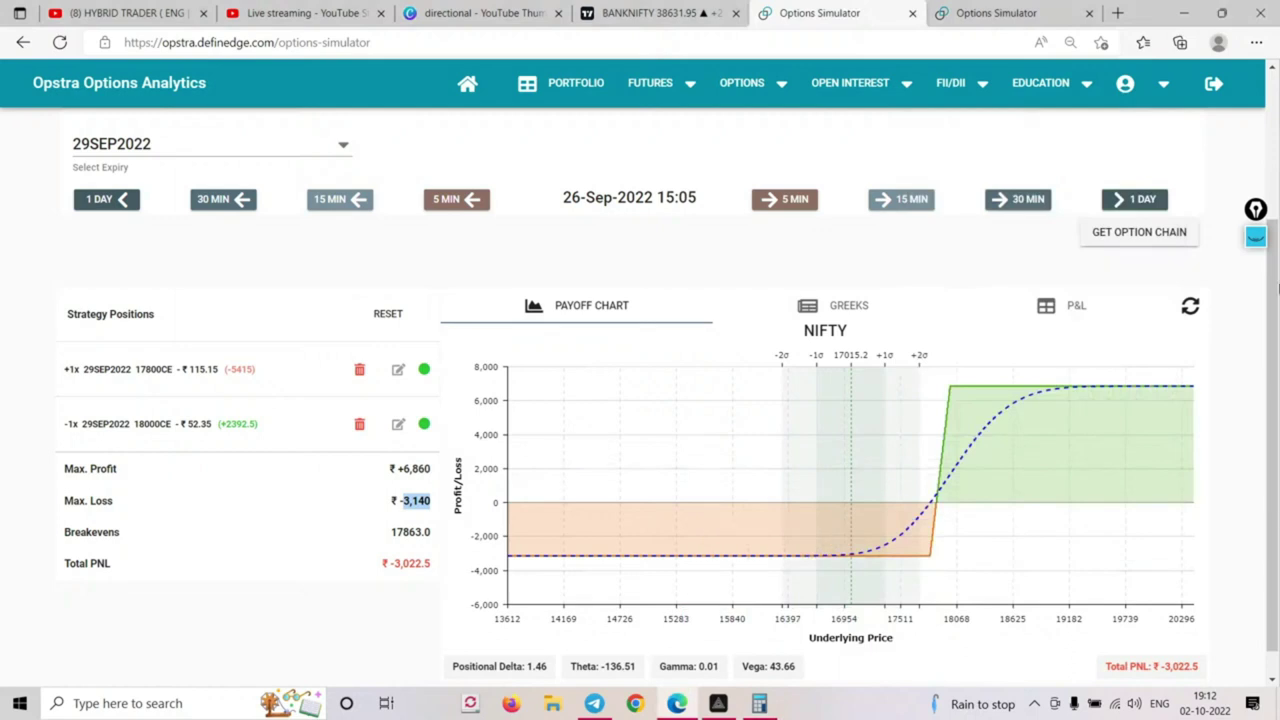
Check the BANKNIFTY 15-minute chart in TradingView and review the halved loss in Calculator beside the NIFTY spread
{"action": "left_click", "coordinate": [657, 13]}
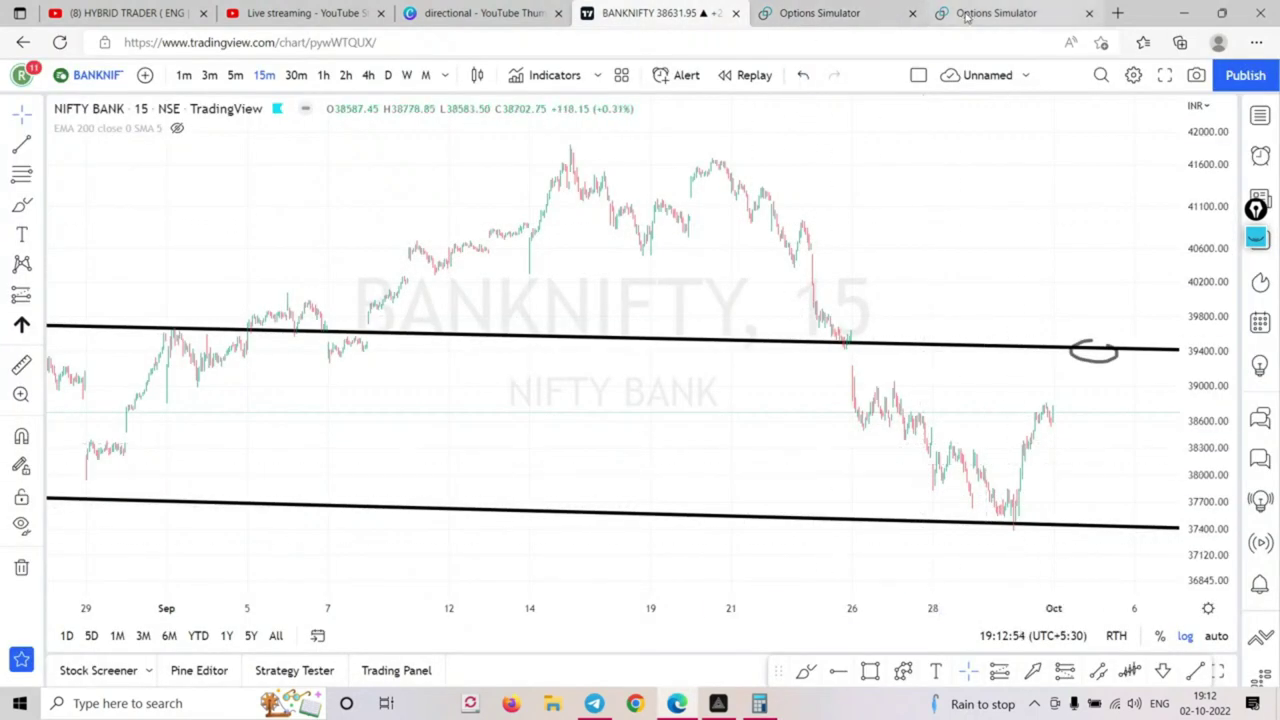
{"action": "left_click", "coordinate": [829, 16]}
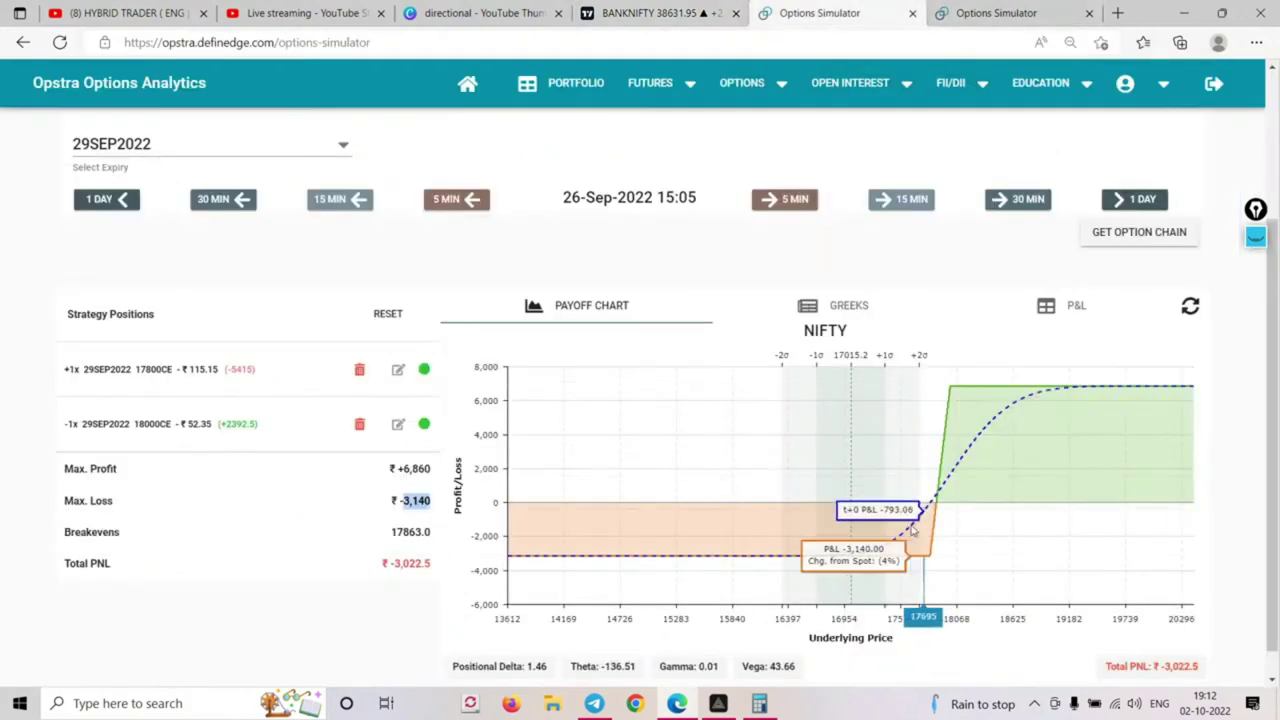
{"action": "left_click", "coordinate": [760, 704]}
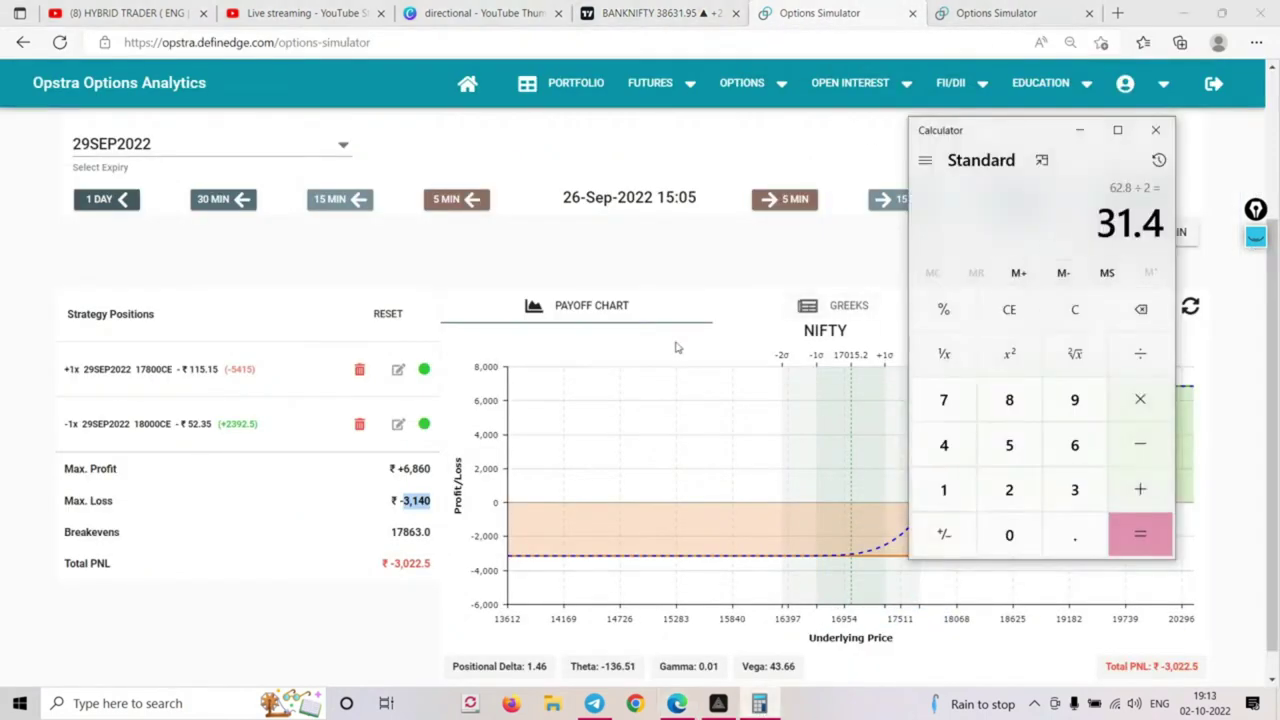
{"action": "left_click", "coordinate": [880, 440]}
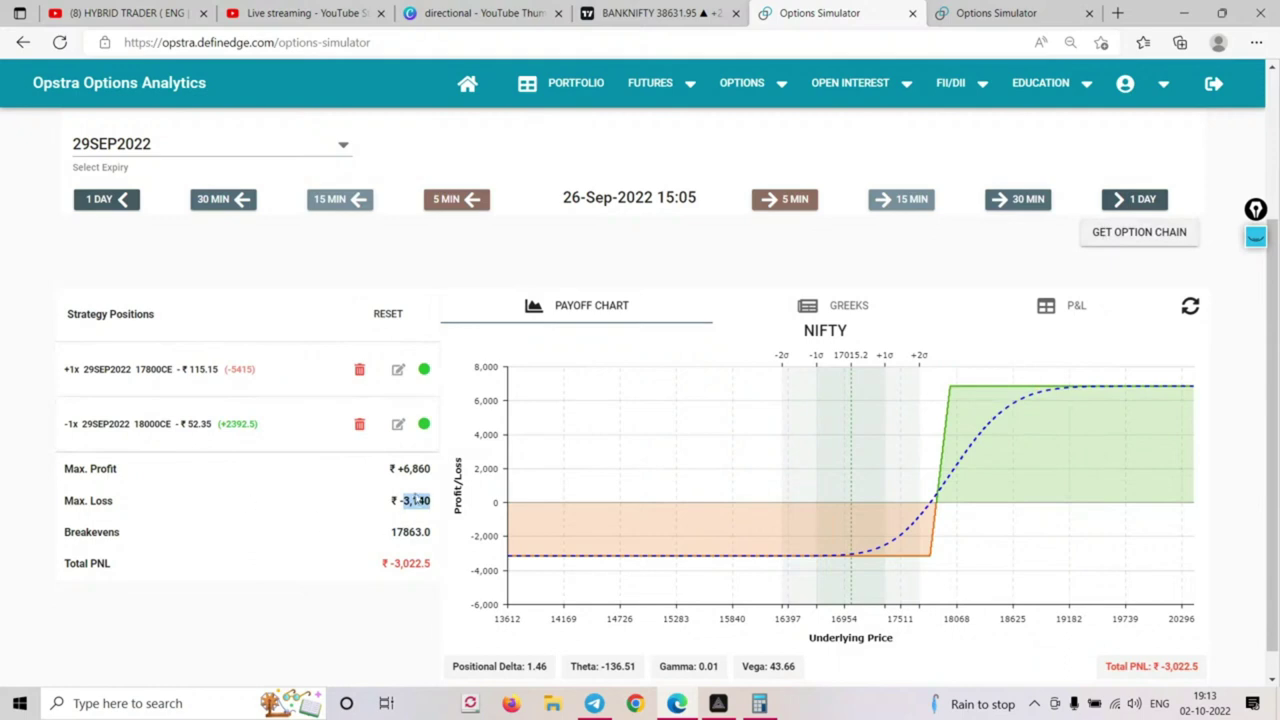
Load the NIFTY option chain and add a one-lot sell position in the 29SEP2022 17400CE at 31.4
{"action": "left_click", "coordinate": [1120, 238]}
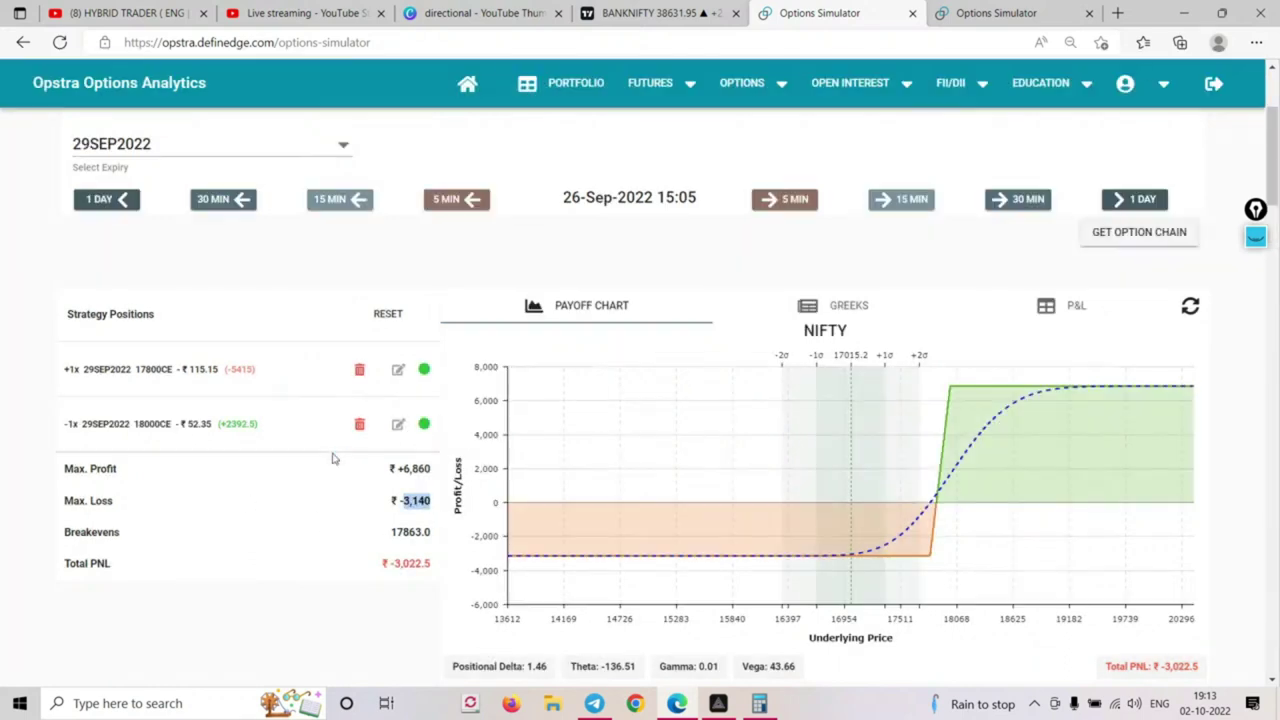
{"action": "scroll", "coordinate": [334, 458], "scroll_direction": "down", "scroll_amount": 3}
{"action": "scroll", "coordinate": [334, 458], "scroll_direction": "down", "scroll_amount": 17}
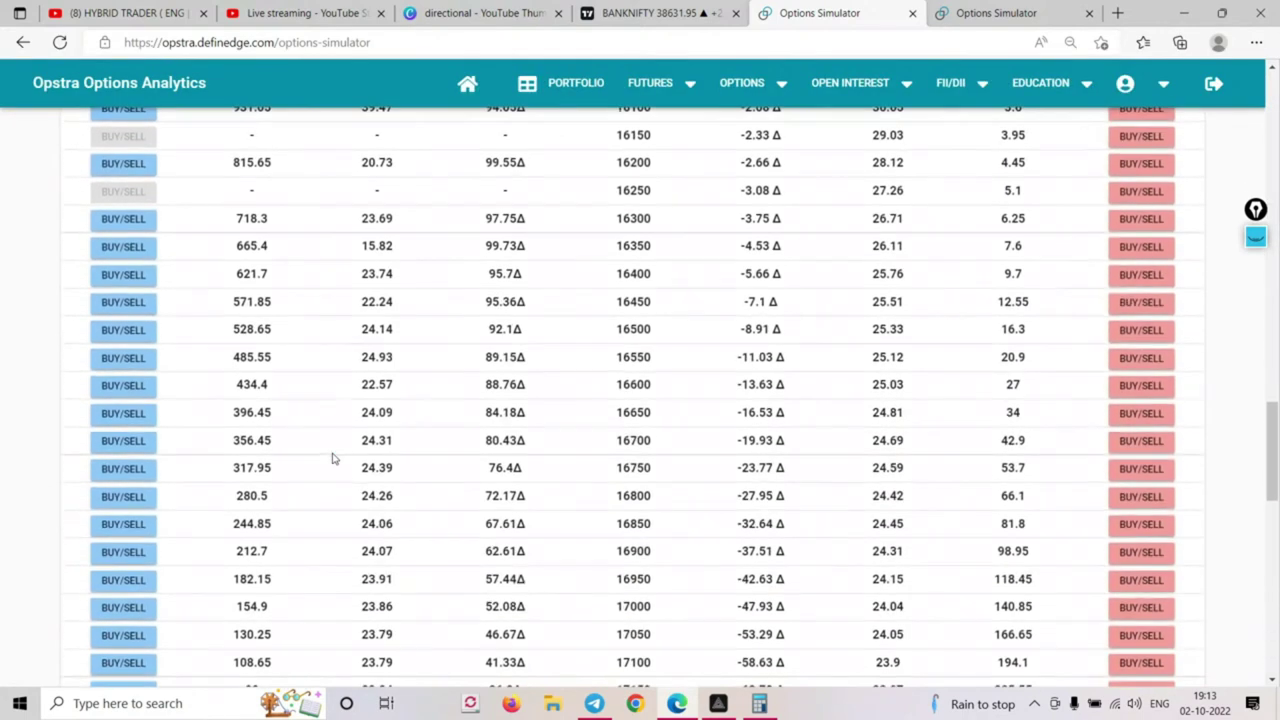
{"action": "scroll", "coordinate": [334, 458], "scroll_direction": "down", "scroll_amount": 2}
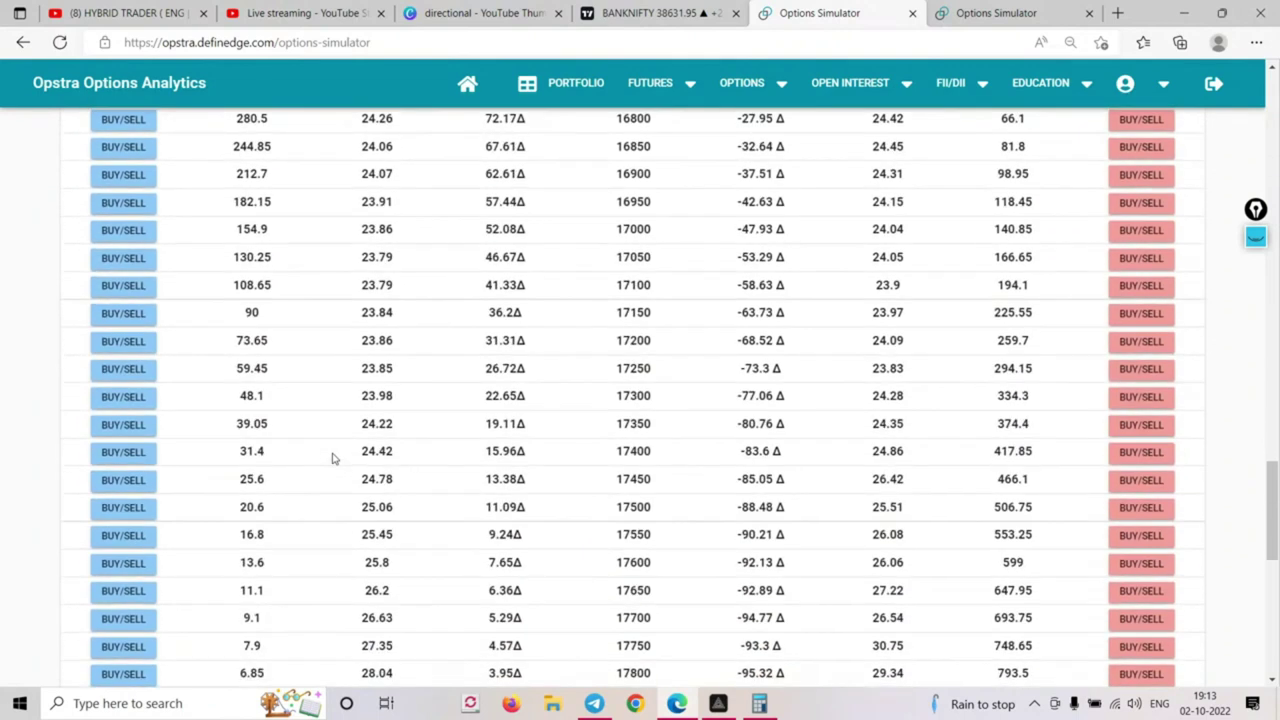
{"action": "left_click", "coordinate": [135, 455]}
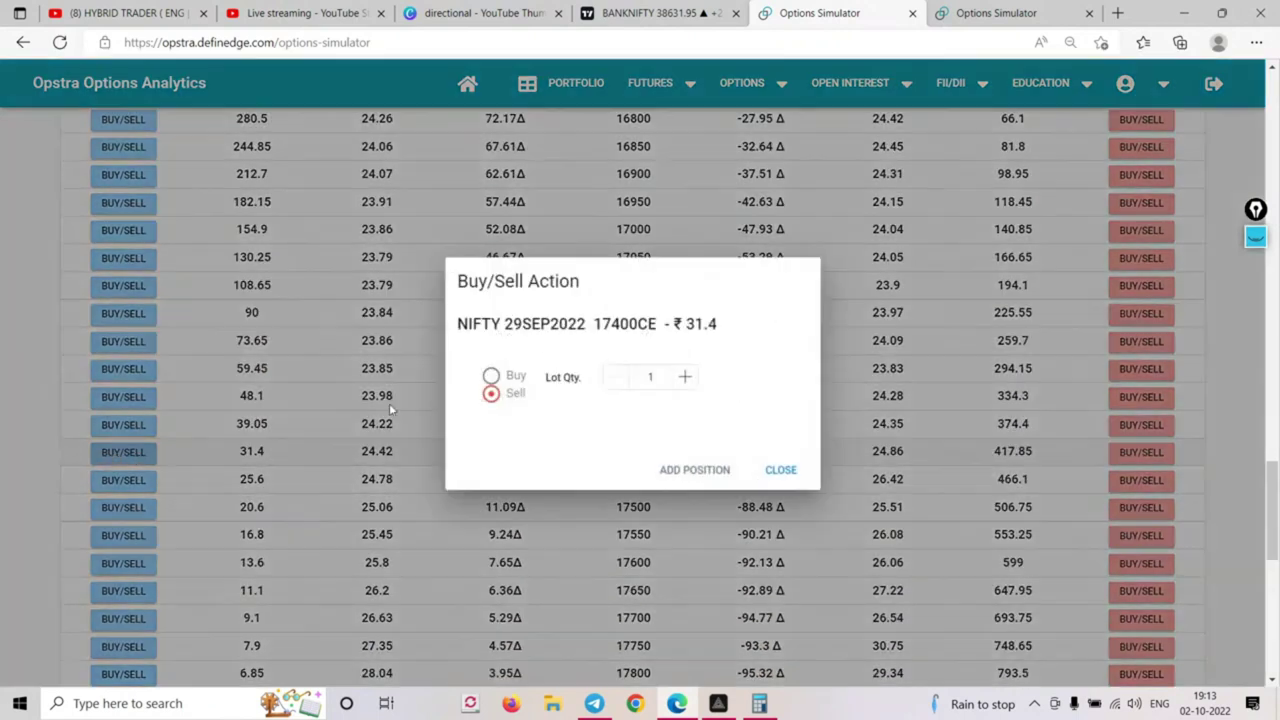
{"action": "left_click", "coordinate": [666, 467]}
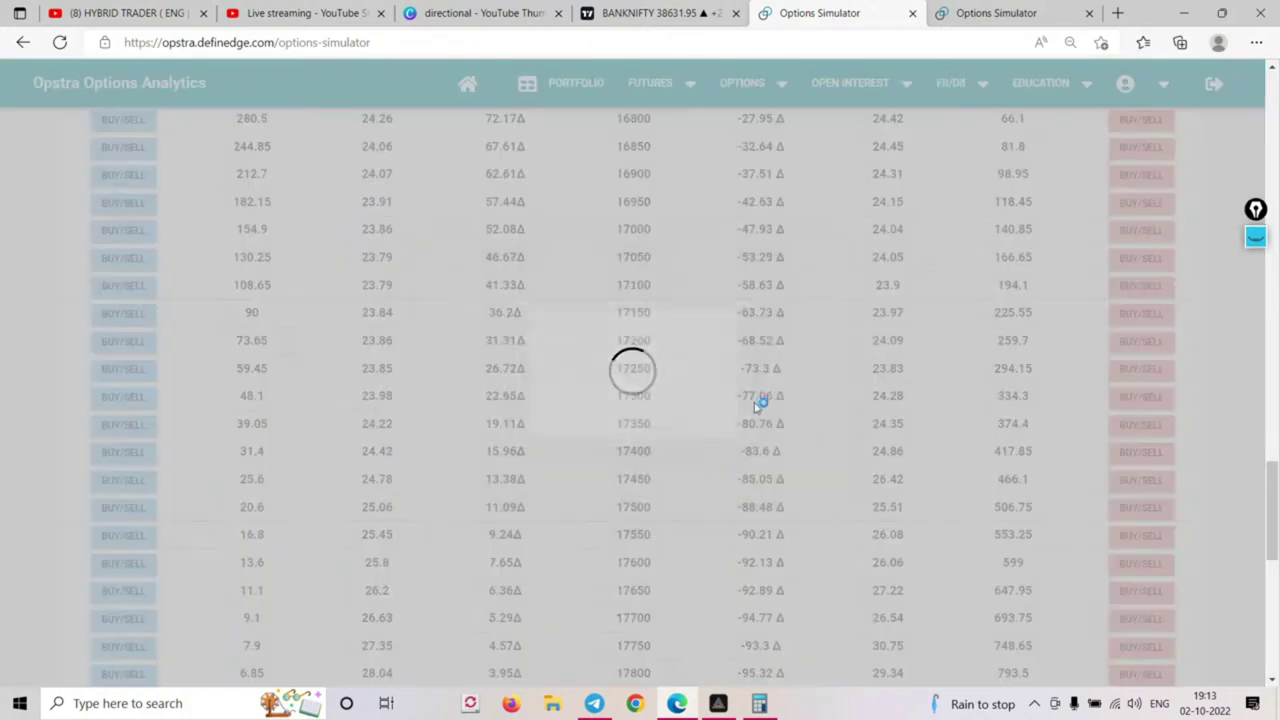
{"action": "scroll", "coordinate": [757, 400], "scroll_direction": "up", "scroll_amount": 15}
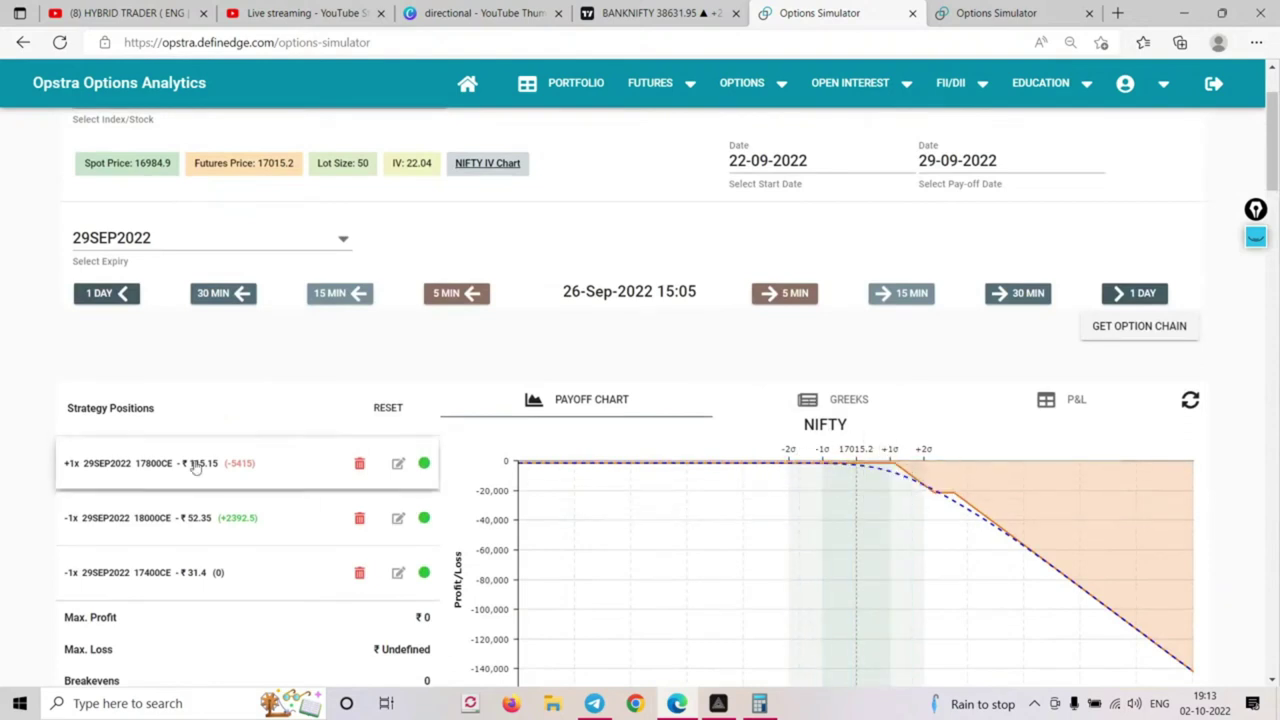
Review the payoff of the three NIFTY legs and delete the sold 17400CE position
{"action": "scroll", "coordinate": [850, 400], "scroll_direction": "down", "scroll_amount": 1}
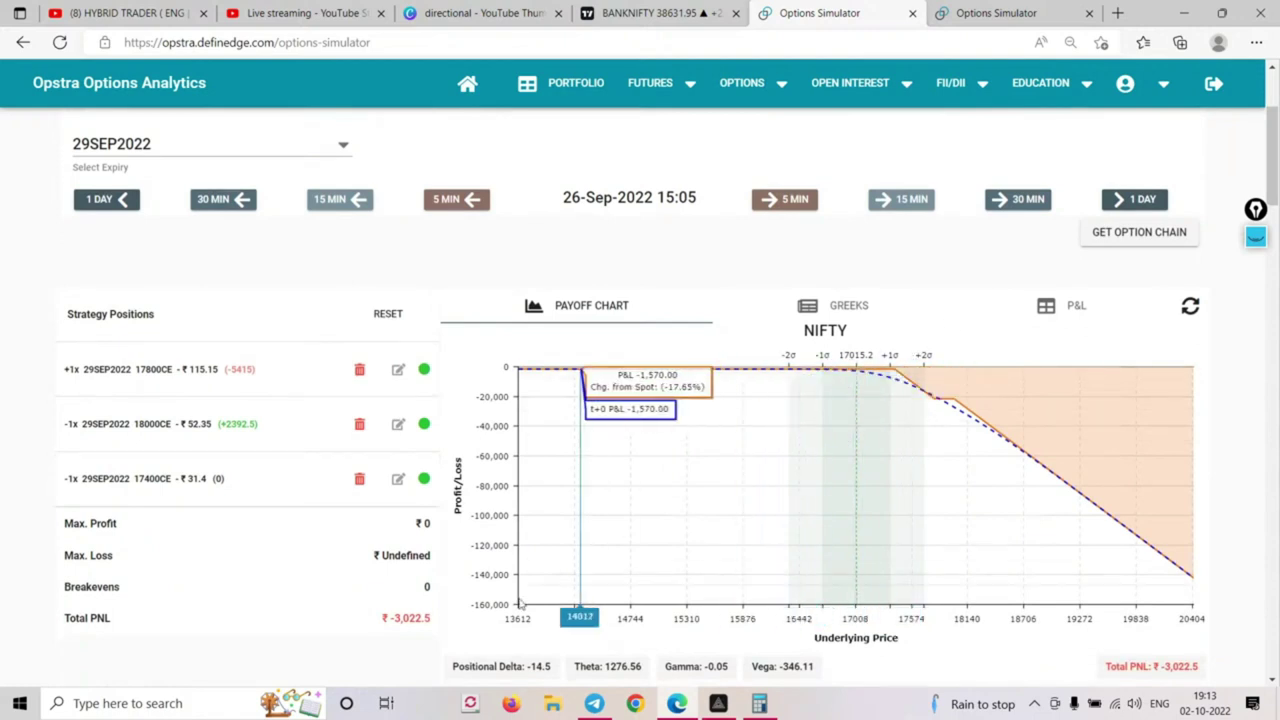
{"action": "scroll", "coordinate": [413, 632], "scroll_direction": "down", "scroll_amount": 1}
{"action": "scroll", "coordinate": [411, 632], "scroll_direction": "down", "scroll_amount": 1}
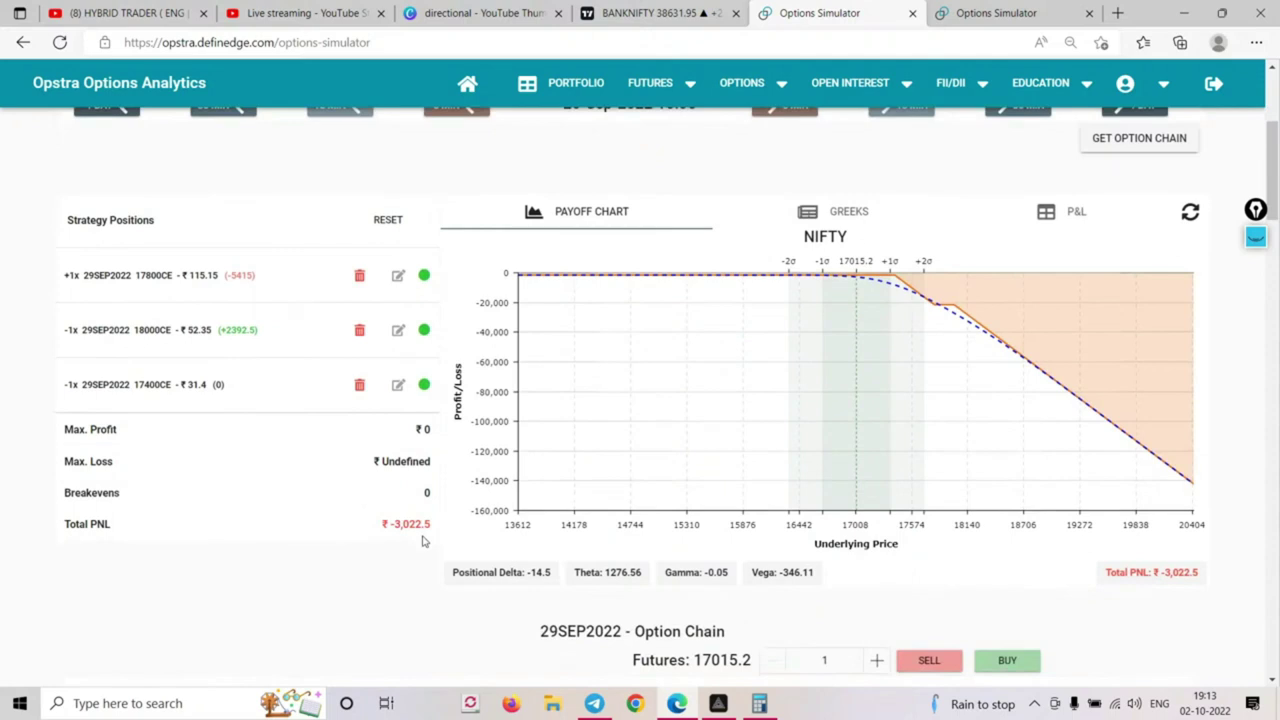
{"action": "left_click", "coordinate": [359, 384]}
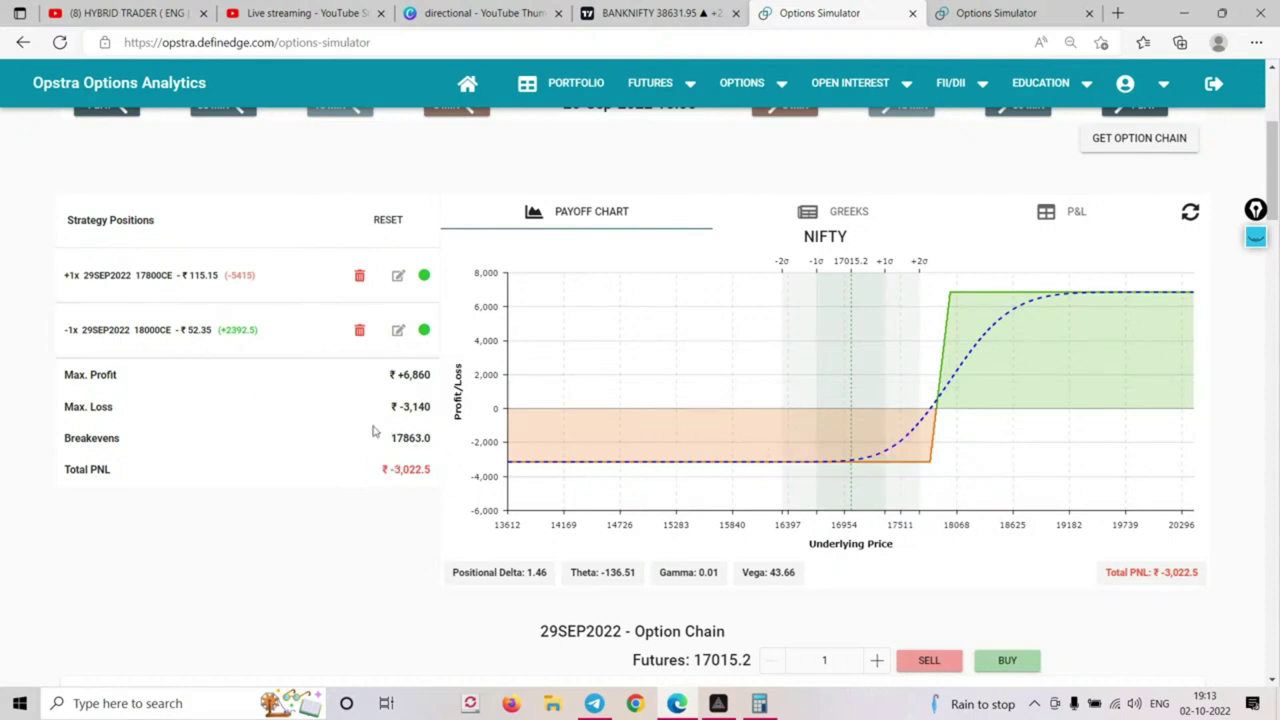
Reload the NIFTY option chain, sell one lot of the 29SEP2022 17400CE at 31.4 again, and inspect the payoff chart
{"action": "left_click", "coordinate": [1151, 142]}
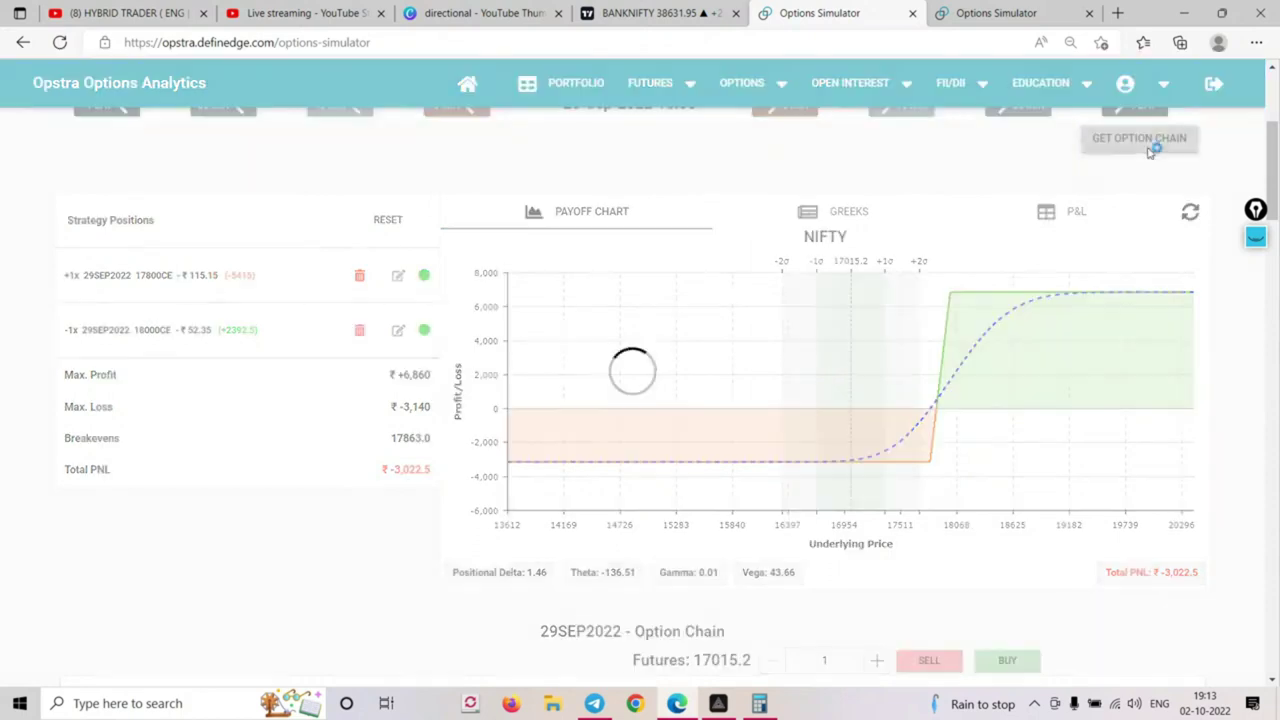
{"action": "scroll", "coordinate": [263, 443], "scroll_direction": "down", "scroll_amount": 4}
{"action": "scroll", "coordinate": [263, 443], "scroll_direction": "down", "scroll_amount": 15}
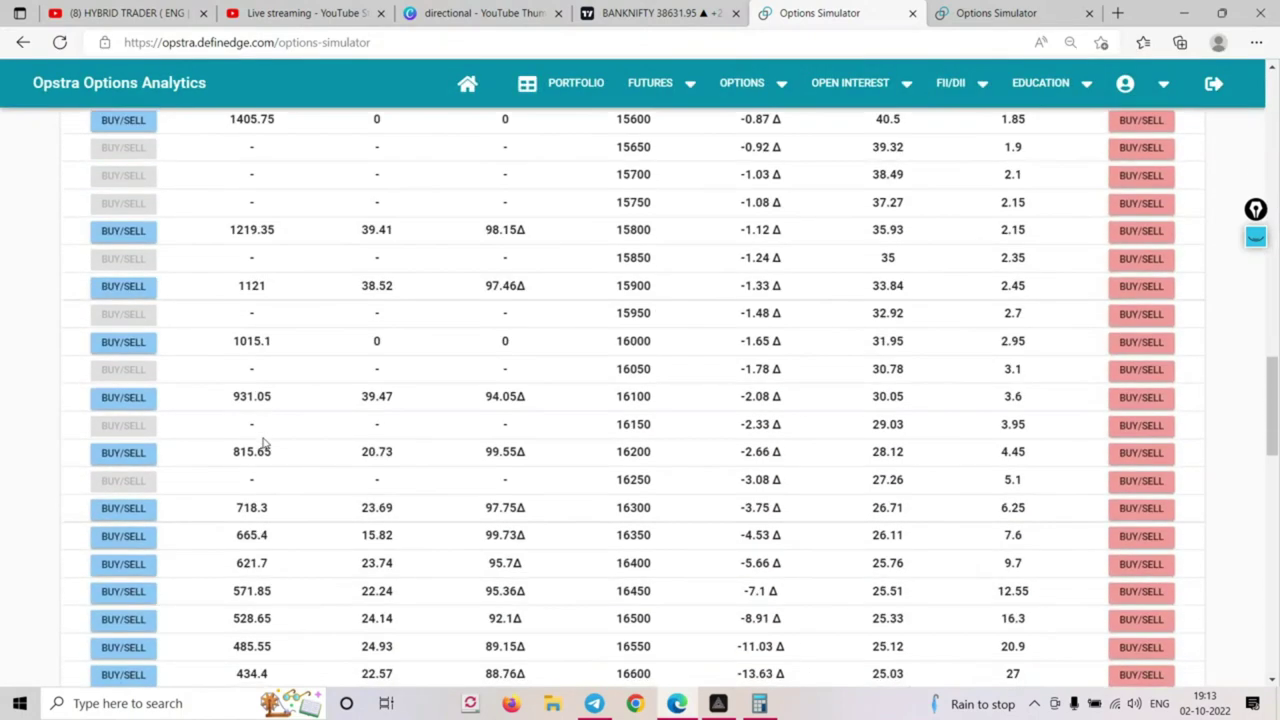
{"action": "scroll", "coordinate": [263, 443], "scroll_direction": "down", "scroll_amount": 2}
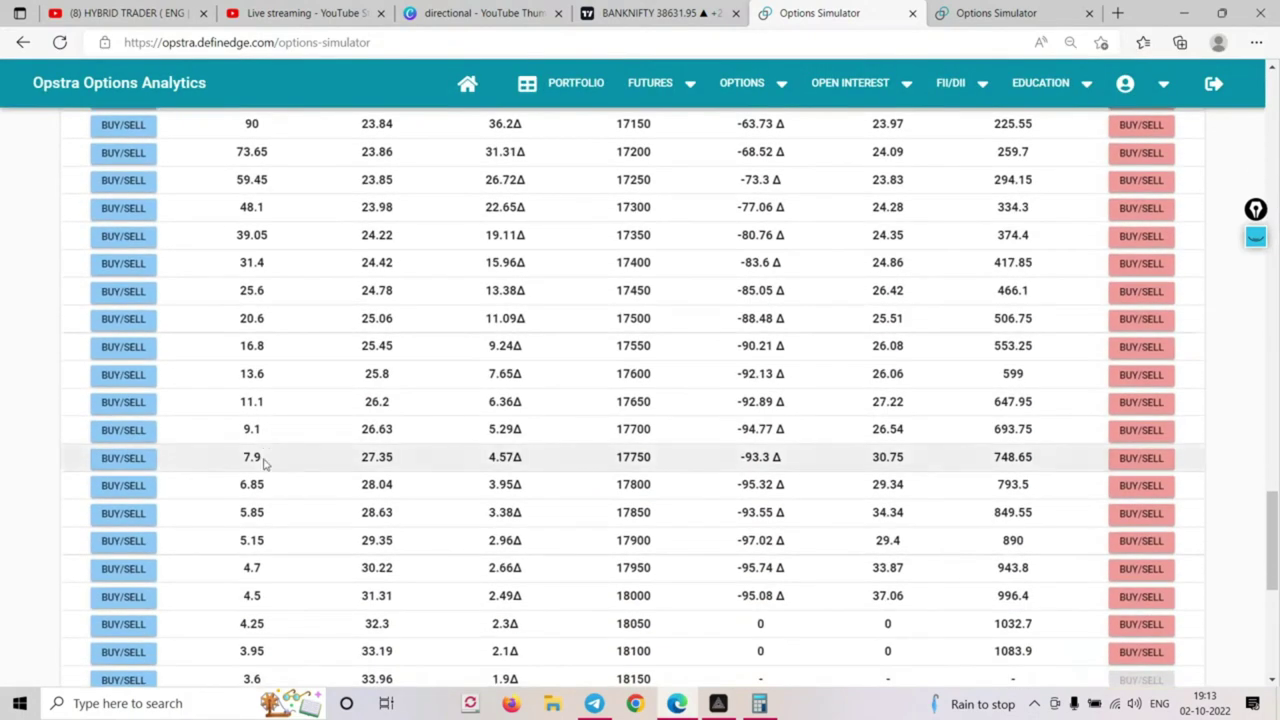
{"action": "left_click", "coordinate": [123, 263]}
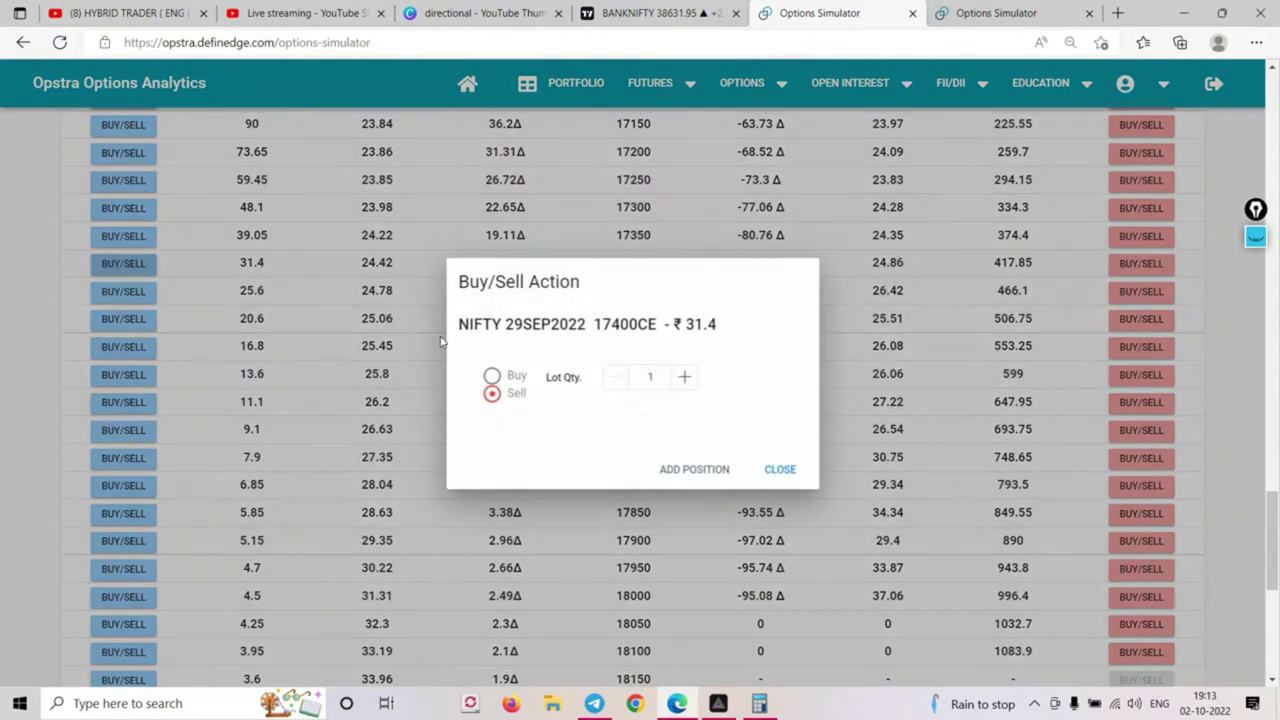
{"action": "left_click", "coordinate": [686, 472]}
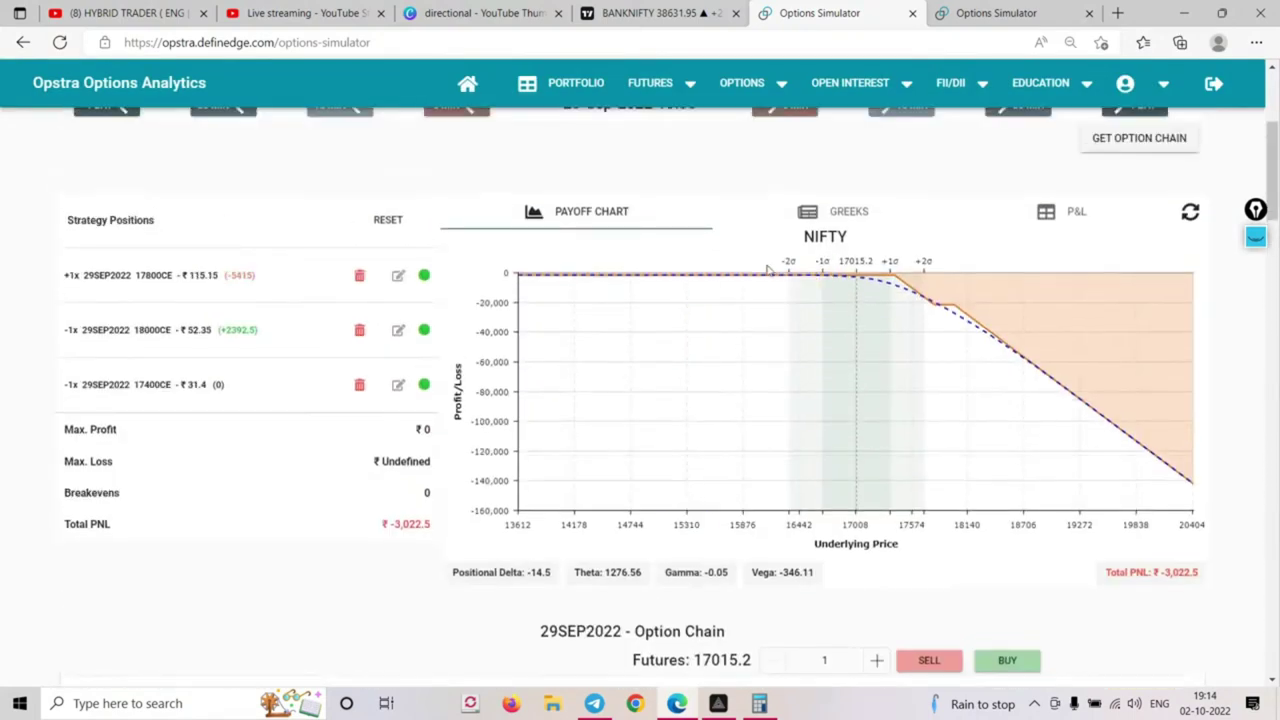
{"action": "mouse_move", "coordinate": [766, 283]}
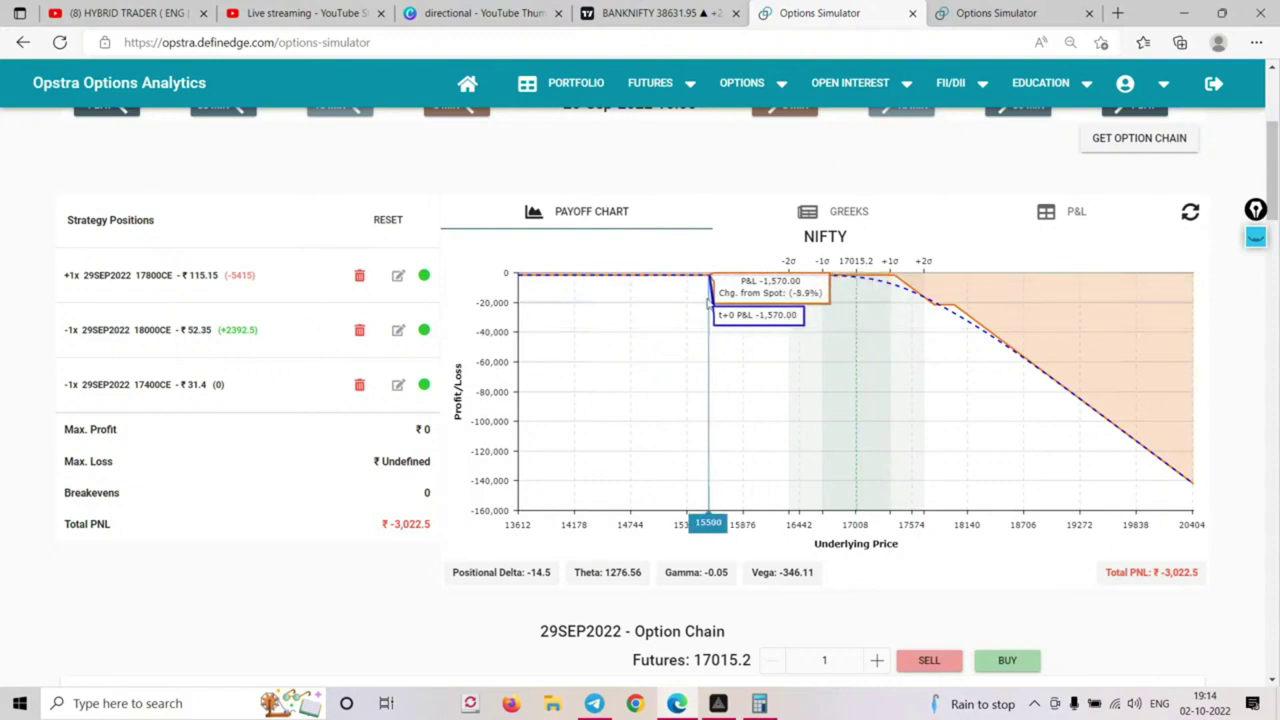
{"action": "scroll", "coordinate": [613, 274], "scroll_direction": "up", "scroll_amount": 2}
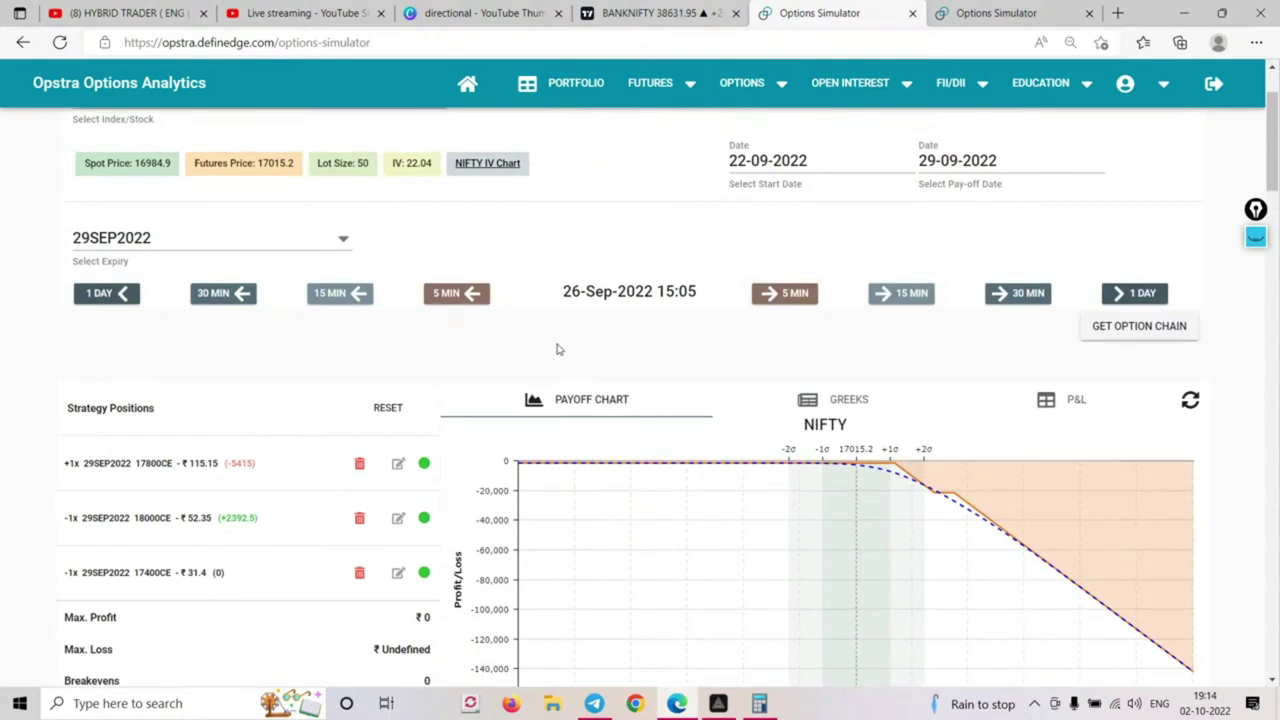
Review the payoff and PNL of the three NIFTY legs and advance the simulation one day to 27-Sep-2022 15:05
{"action": "mouse_move", "coordinate": [862, 468]}
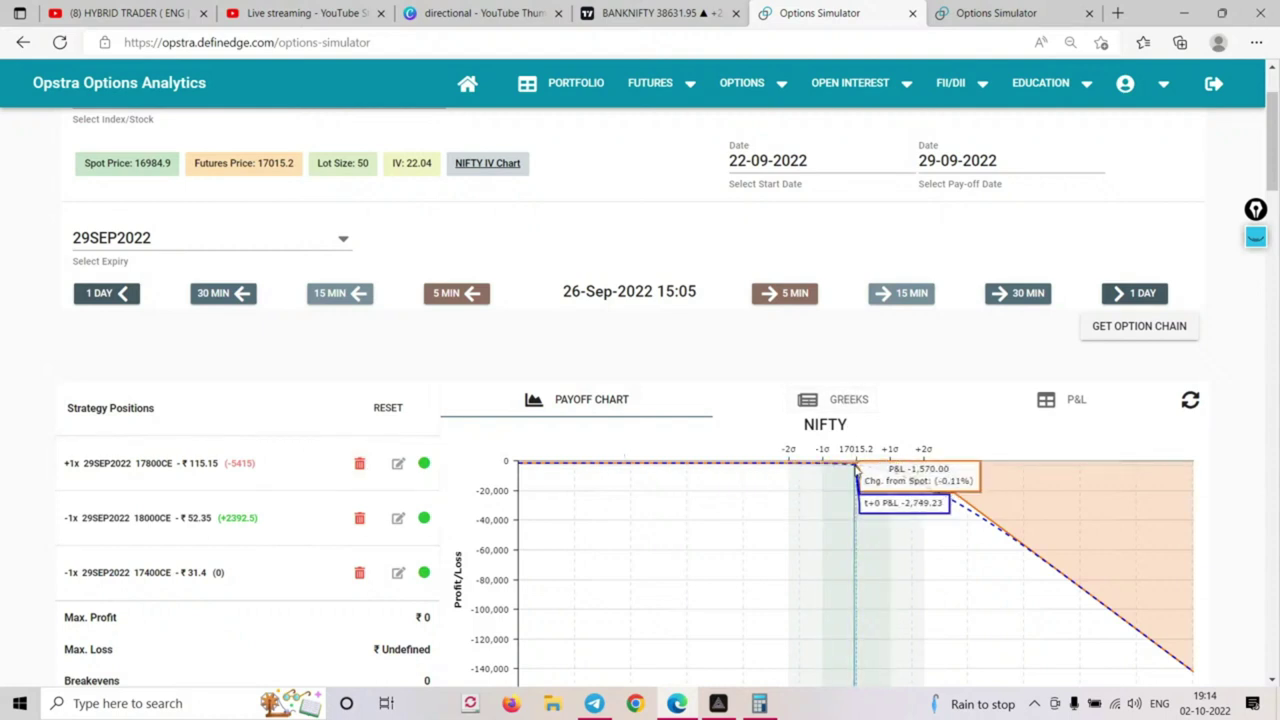
{"action": "scroll", "coordinate": [852, 465], "scroll_direction": "down", "scroll_amount": 1}
{"action": "scroll", "coordinate": [870, 420], "scroll_direction": "up", "scroll_amount": 2}
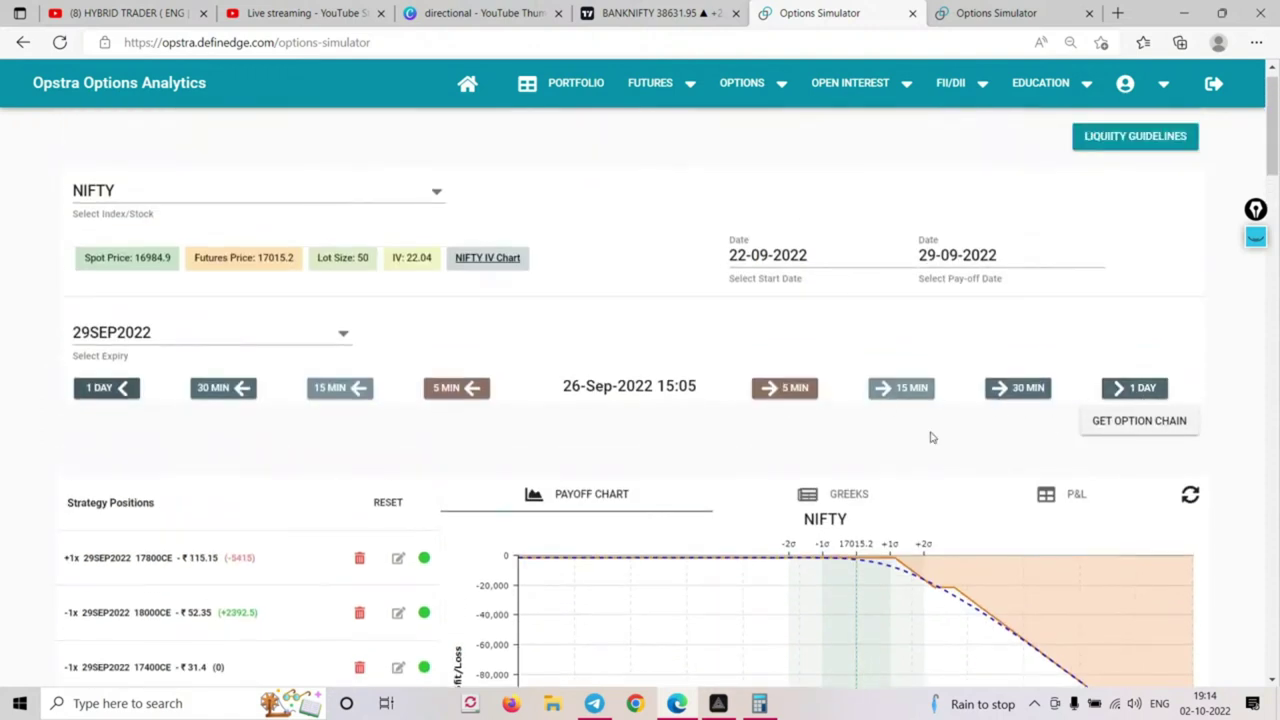
{"action": "scroll", "coordinate": [929, 437], "scroll_direction": "down", "scroll_amount": 1}
{"action": "scroll", "coordinate": [1034, 434], "scroll_direction": "down", "scroll_amount": 2}
{"action": "mouse_move", "coordinate": [1180, 476]}
{"action": "left_click_drag", "start_coordinate": [1274, 195], "coordinate": [1274, 188]}
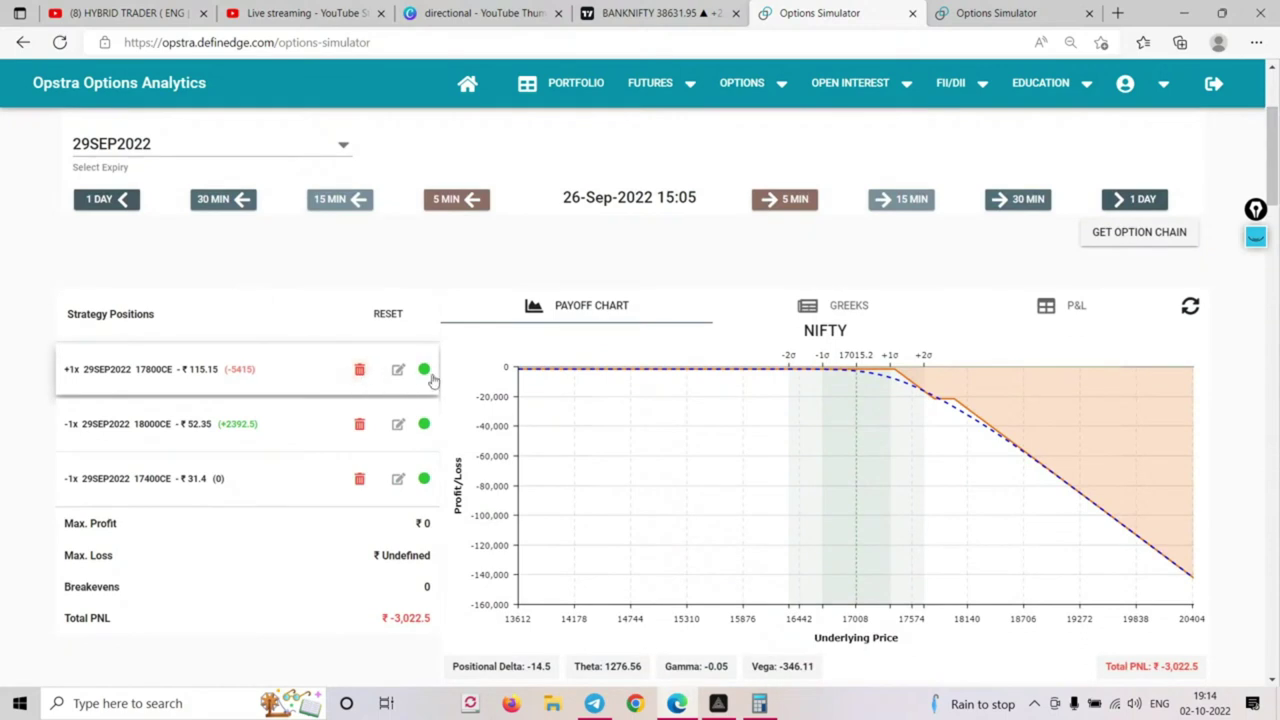
{"action": "left_click", "coordinate": [1141, 200]}
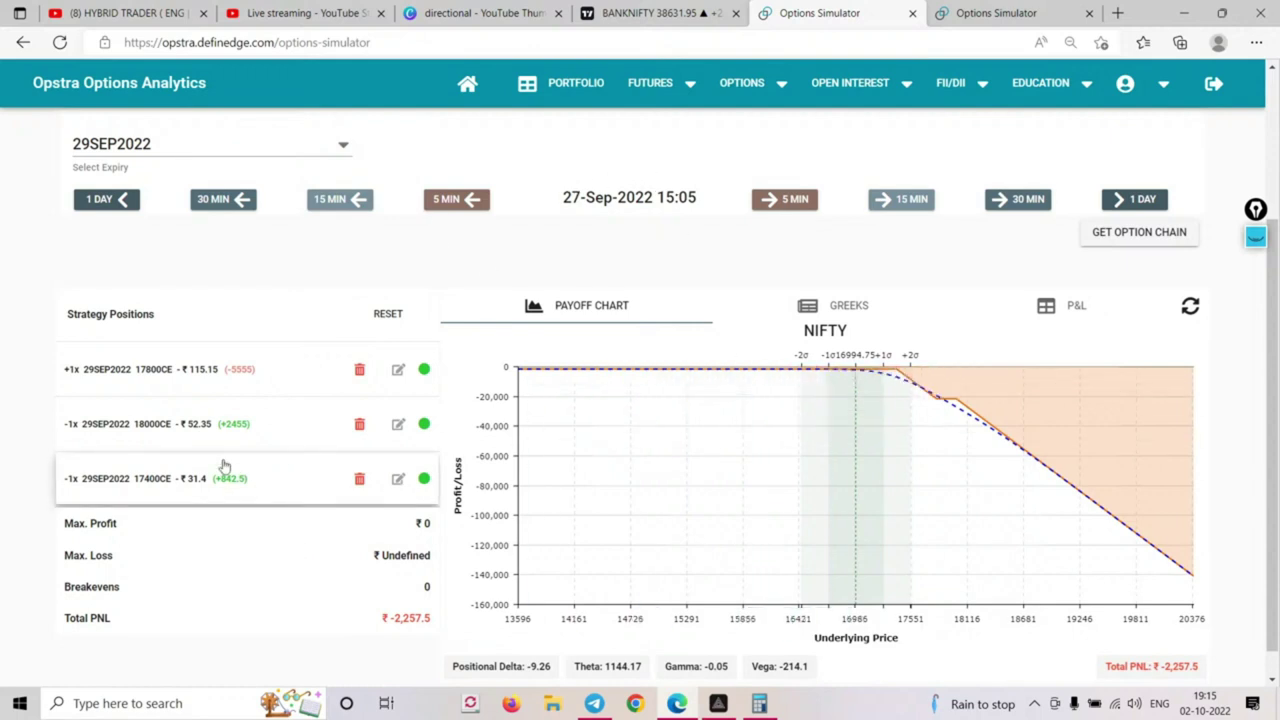
Exit the sold 29SEP2022 17400CE at its current price of 14.55 and check the resulting payoff chart
{"action": "left_click", "coordinate": [1081, 309]}
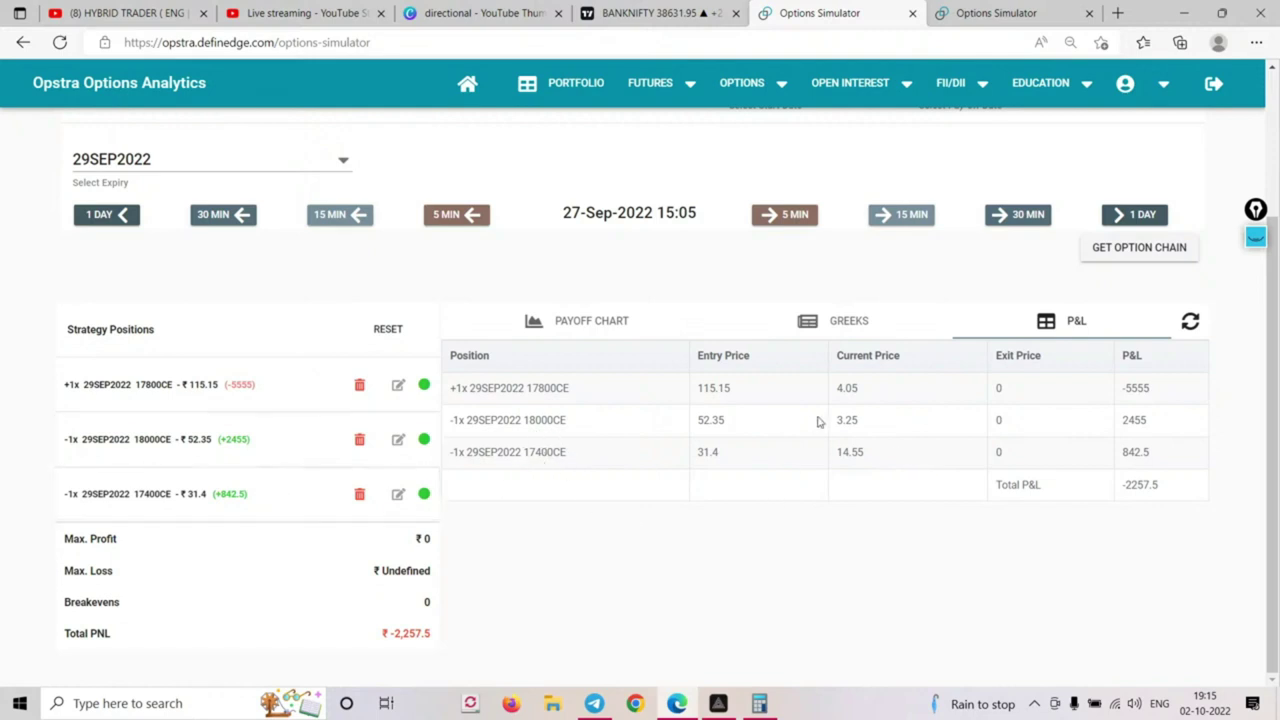
{"action": "double_click", "coordinate": [855, 455]}
{"action": "key", "text": "ctrl+c"}
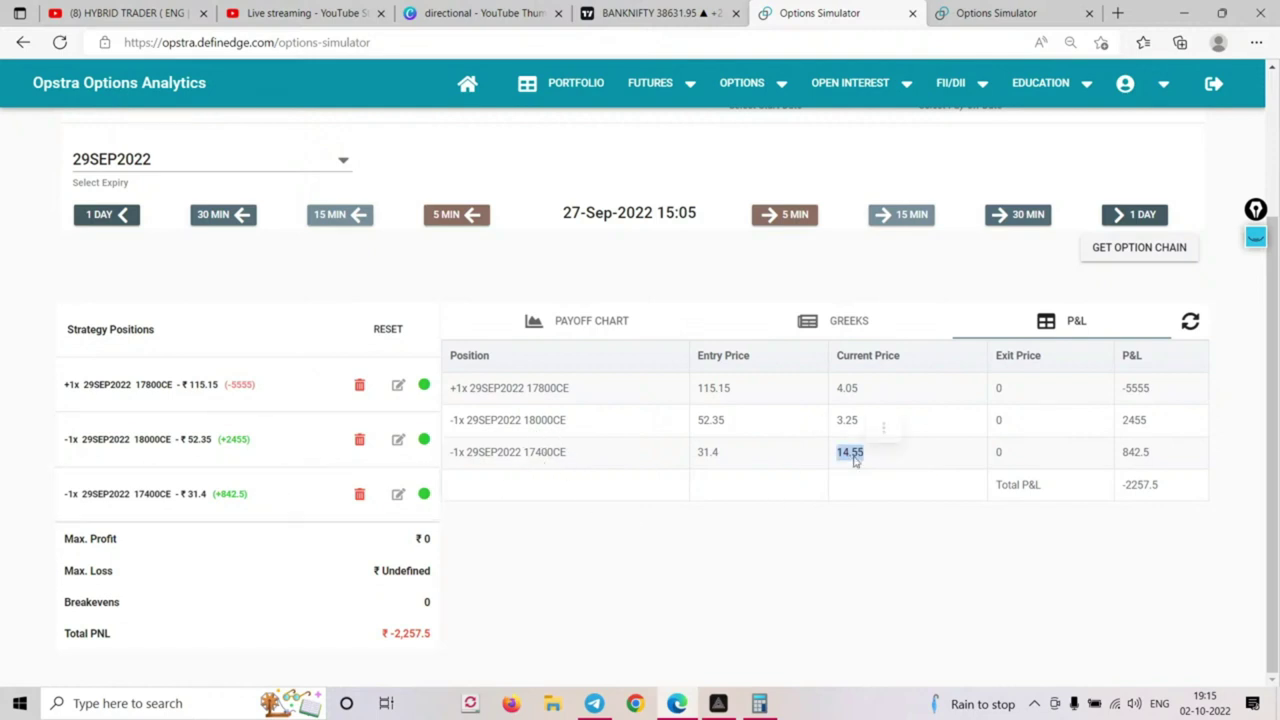
{"action": "left_click", "coordinate": [398, 494]}
{"action": "left_click", "coordinate": [560, 408]}
{"action": "double_click", "coordinate": [560, 408]}
{"action": "key", "text": "ctrl+v"}
{"action": "left_click", "coordinate": [663, 483]}
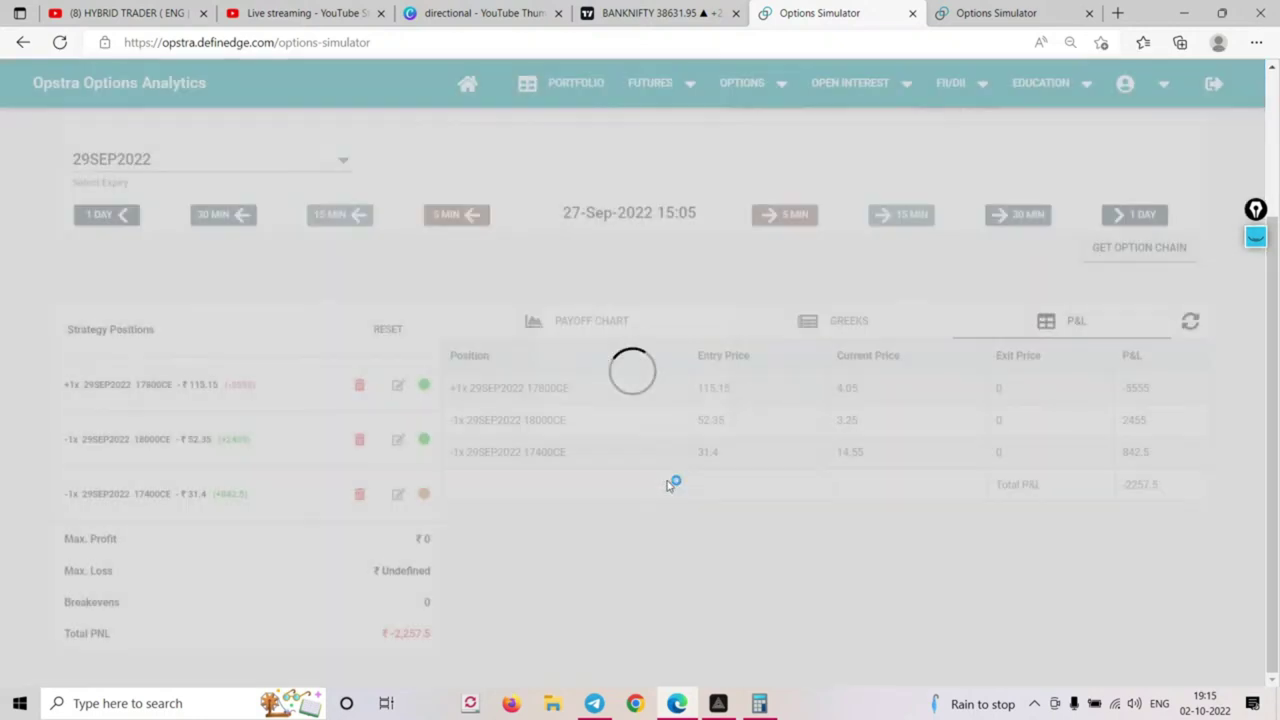
{"action": "left_click", "coordinate": [593, 318]}
{"action": "scroll", "coordinate": [862, 516], "scroll_direction": "down", "scroll_amount": 1}
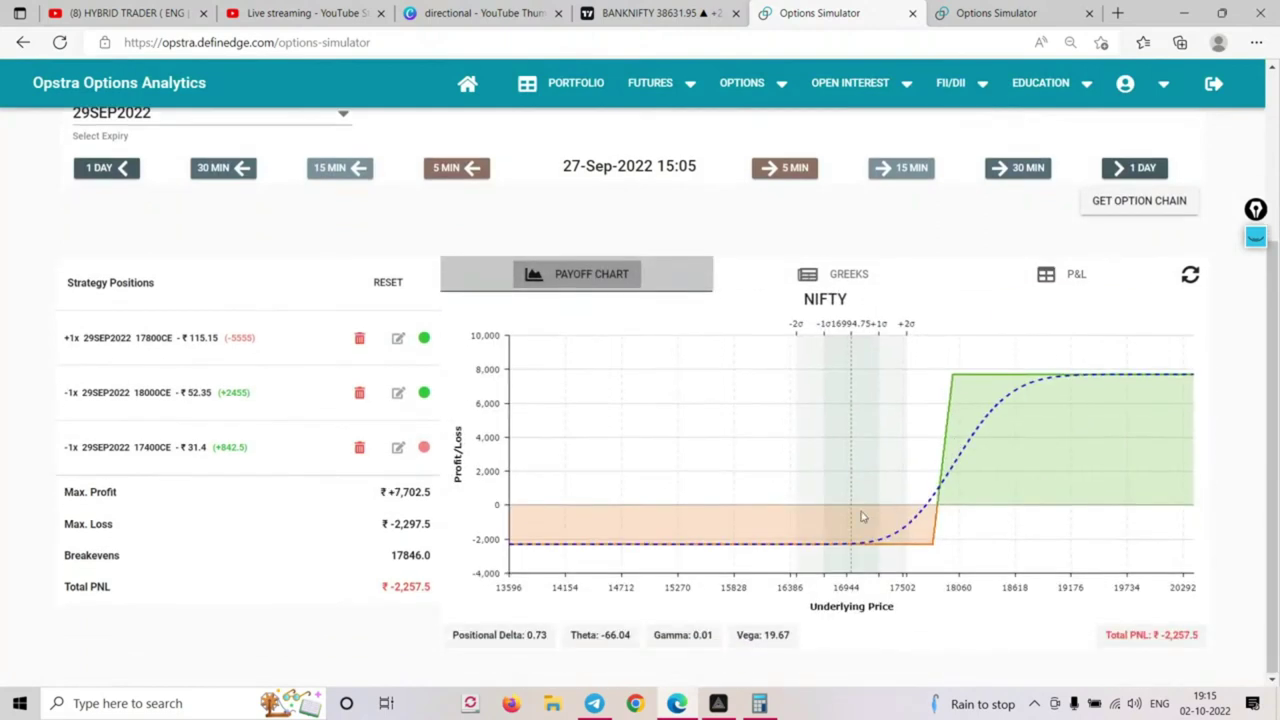
{"action": "mouse_move", "coordinate": [789, 527]}
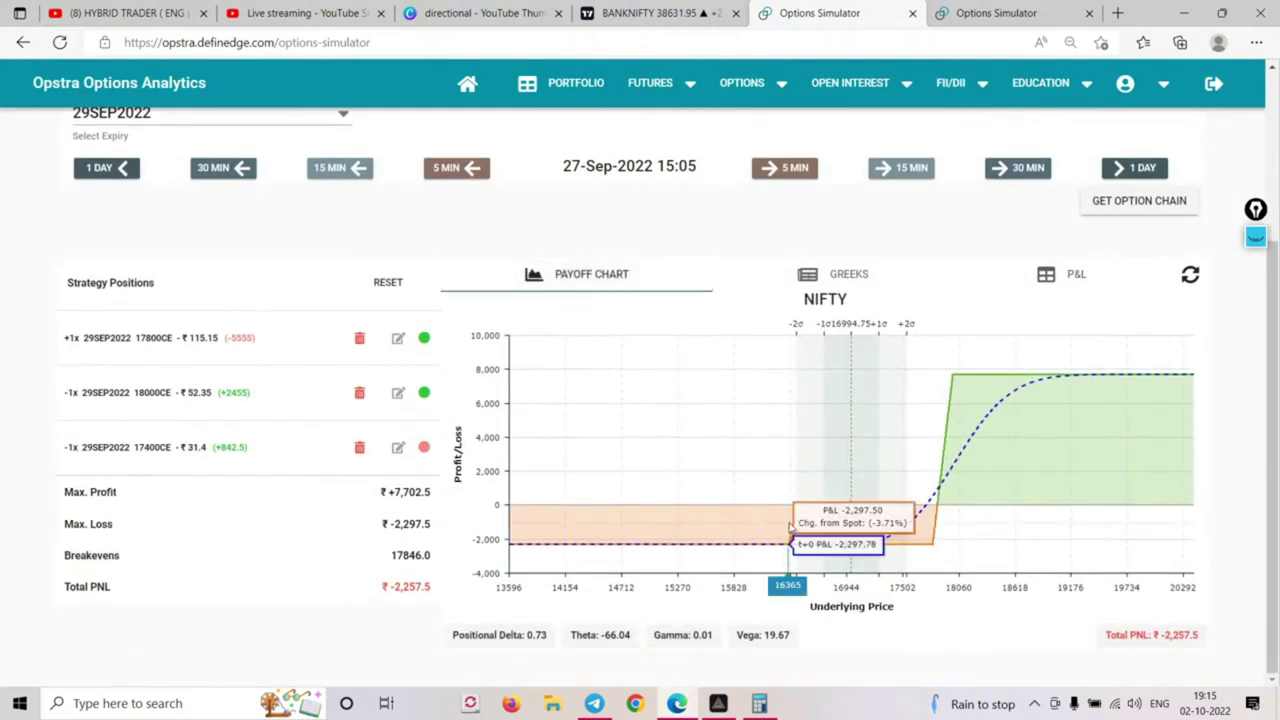
In Calculator, divide the NIFTY loss of 2300 by the lot size of 50, and halve the result
{"action": "left_click", "coordinate": [759, 703]}
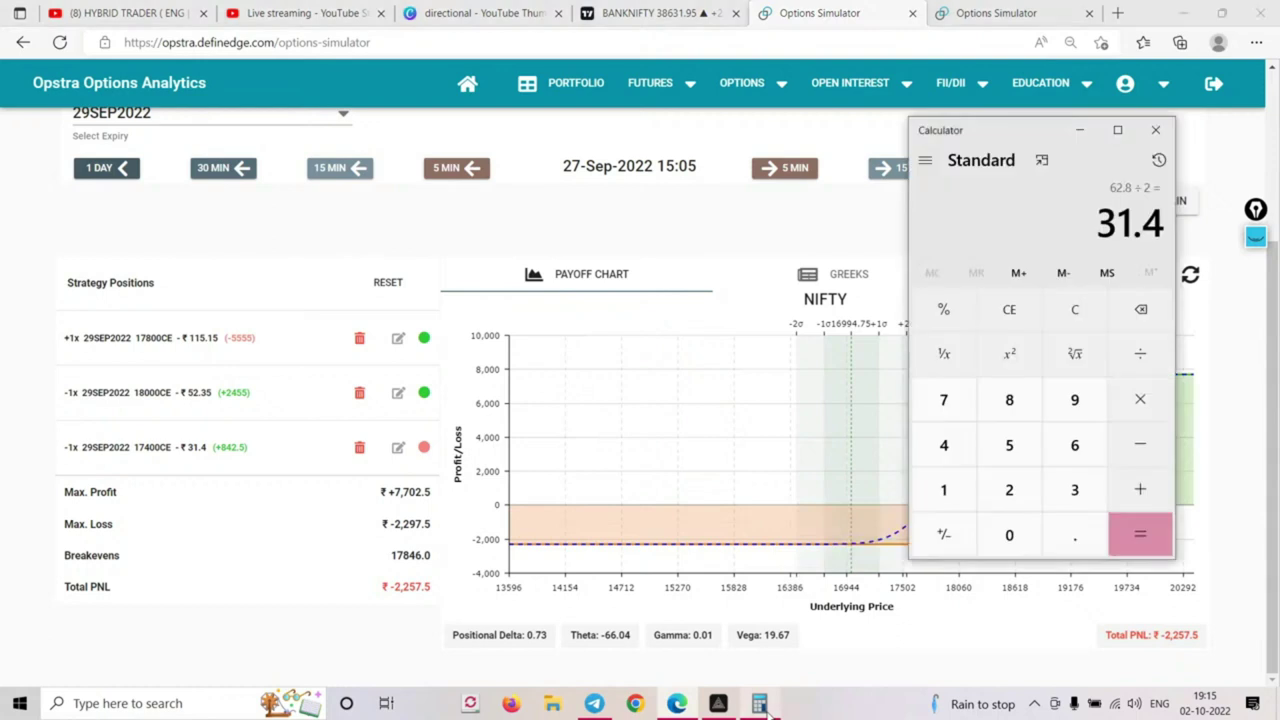
{"action": "left_click", "coordinate": [1075, 309]}
{"action": "left_click", "coordinate": [1009, 489]}
{"action": "left_click", "coordinate": [1075, 489]}
{"action": "left_click", "coordinate": [1010, 535]}
{"action": "left_click", "coordinate": [1010, 535]}
{"action": "left_click", "coordinate": [1140, 489]}
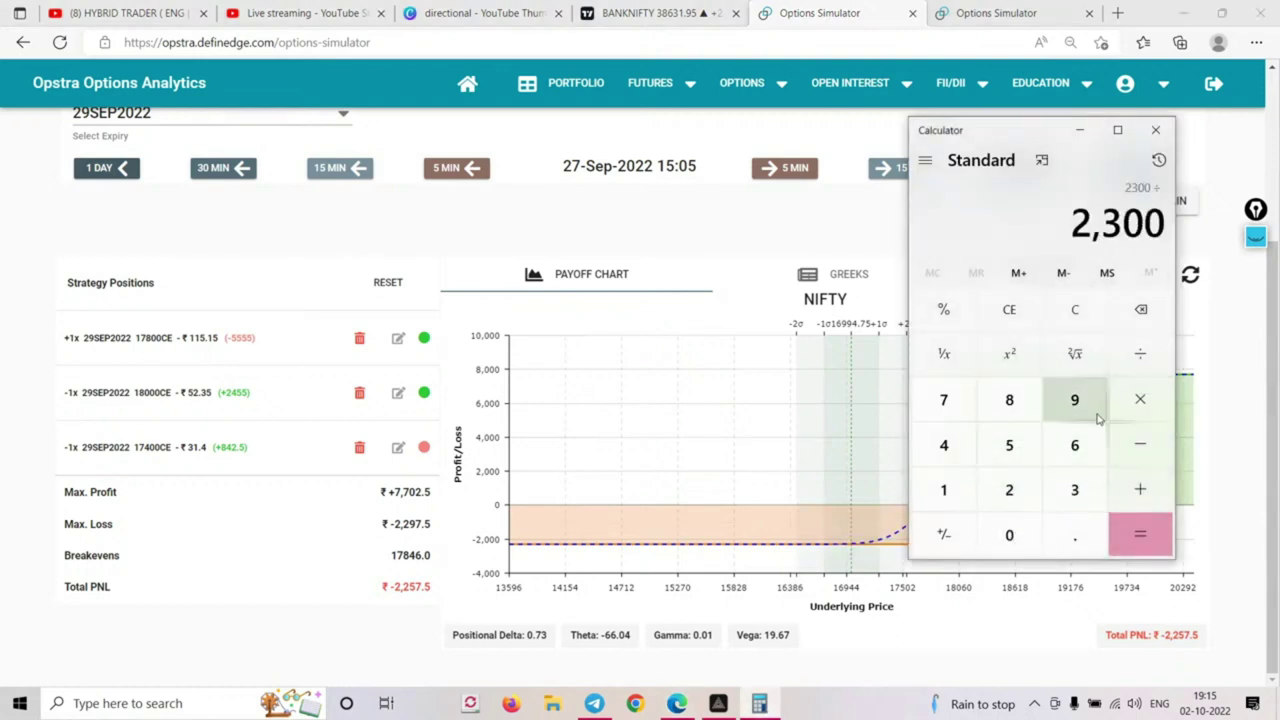
{"action": "left_click", "coordinate": [1009, 444]}
{"action": "left_click", "coordinate": [1010, 535]}
{"action": "left_click", "coordinate": [1140, 535]}
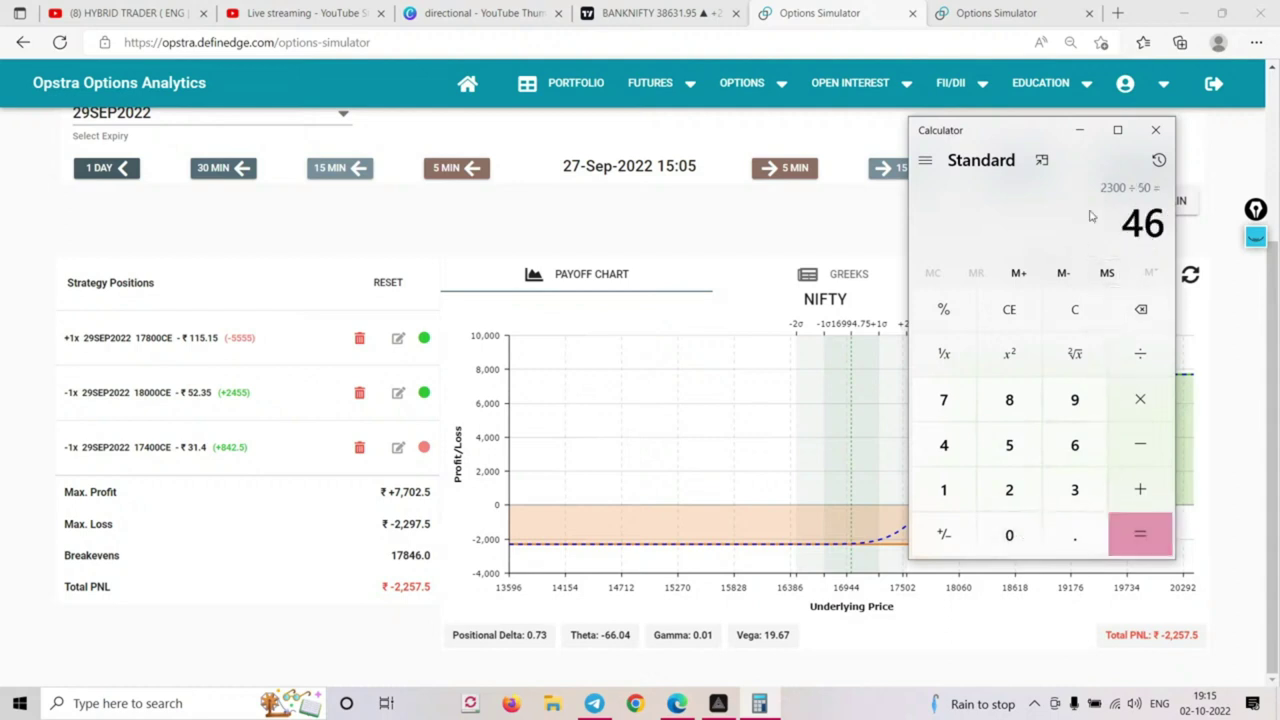
{"action": "left_click", "coordinate": [1140, 354]}
{"action": "left_click", "coordinate": [1009, 489]}
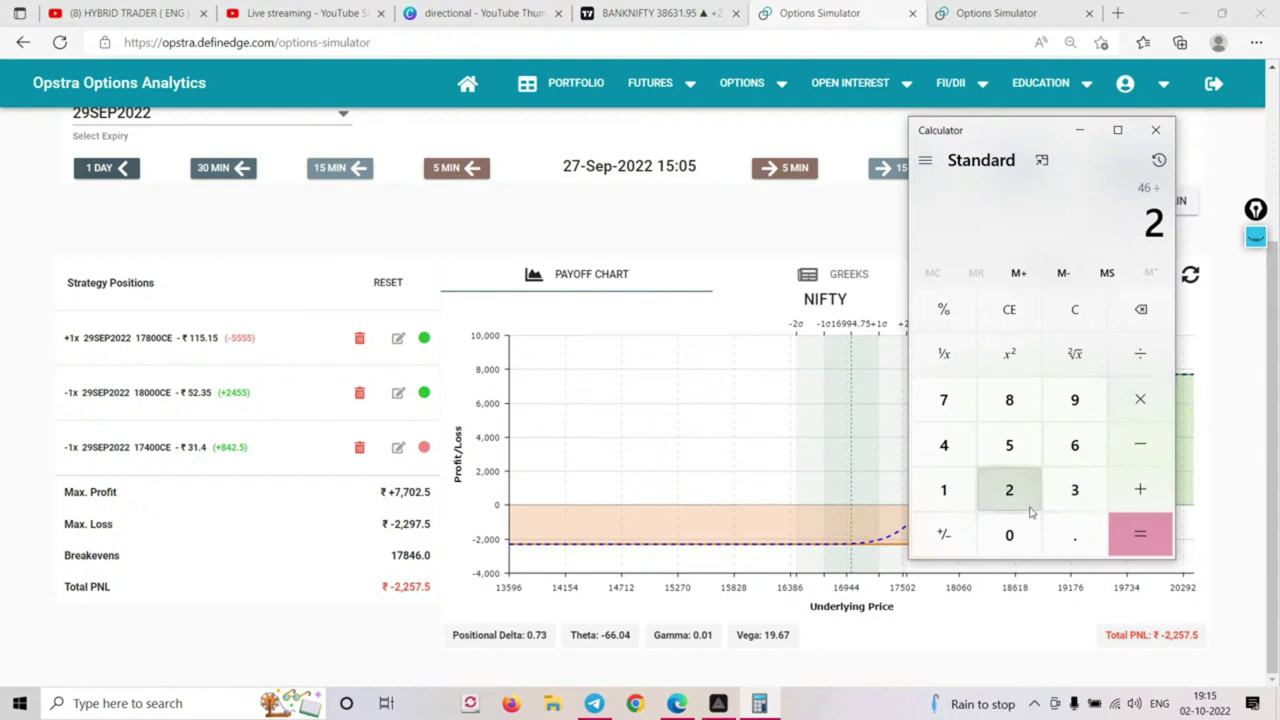
{"action": "left_click", "coordinate": [1139, 533]}
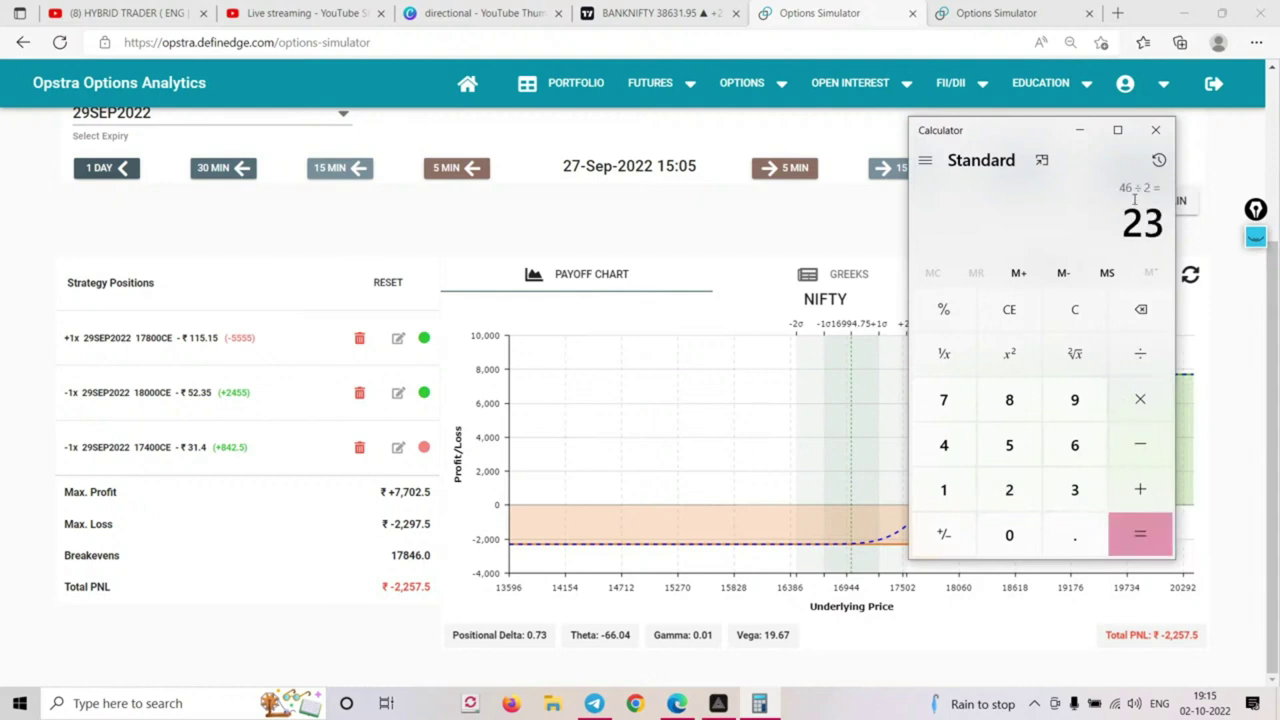
{"action": "left_click", "coordinate": [1079, 130]}
Load the NIFTY option chain and add a one-lot sell position in the 29SEP2022 17300CE at 24.65
{"action": "left_click", "coordinate": [1095, 200]}
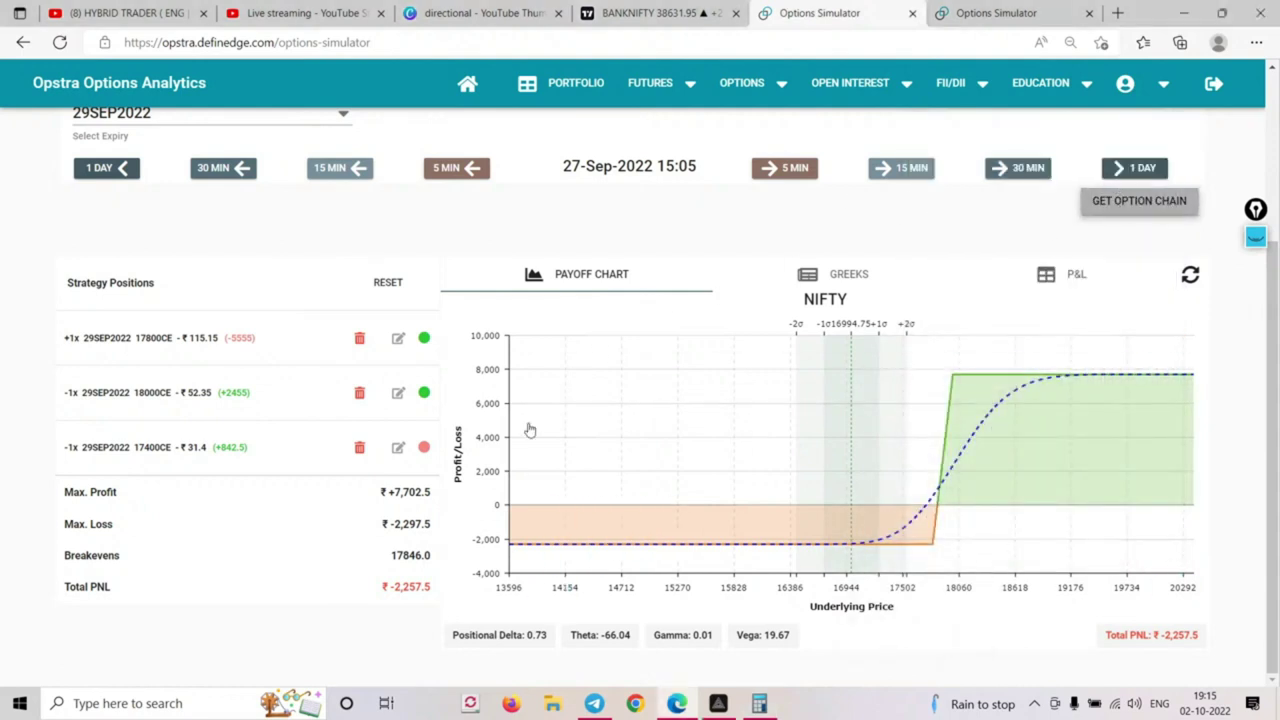
{"action": "scroll", "coordinate": [476, 434], "scroll_direction": "down", "scroll_amount": 13}
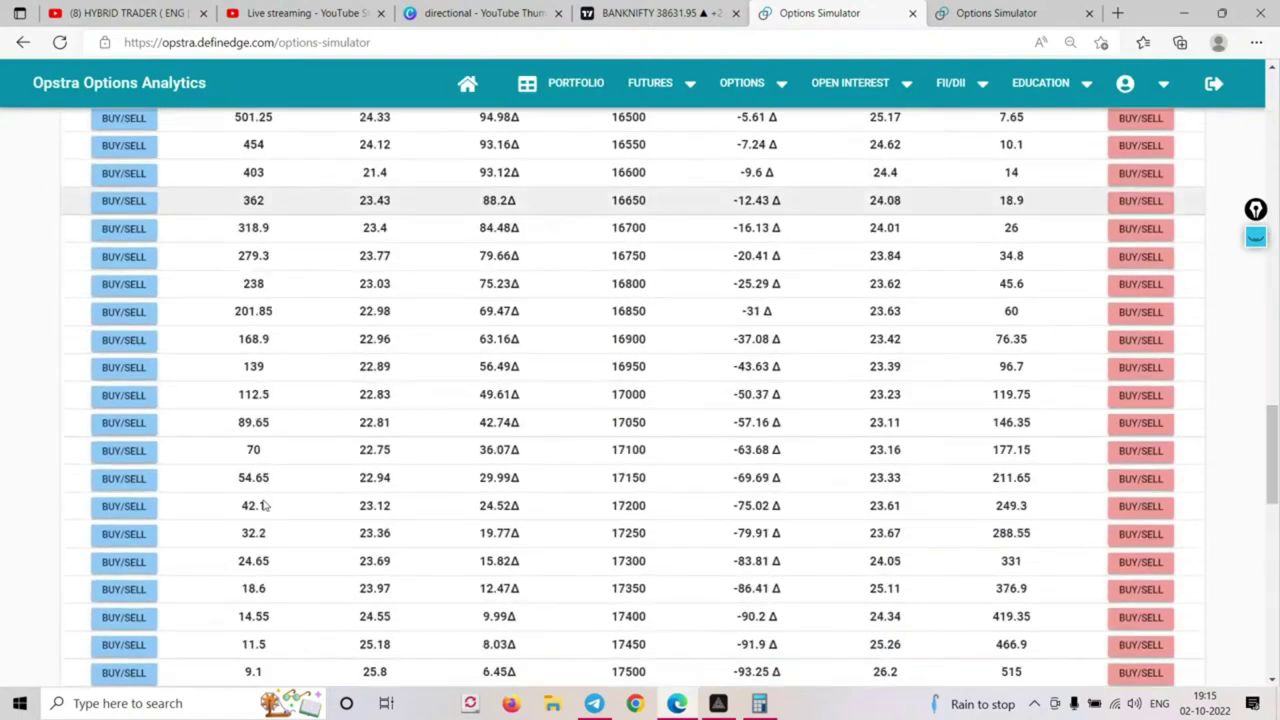
{"action": "left_click", "coordinate": [130, 549]}
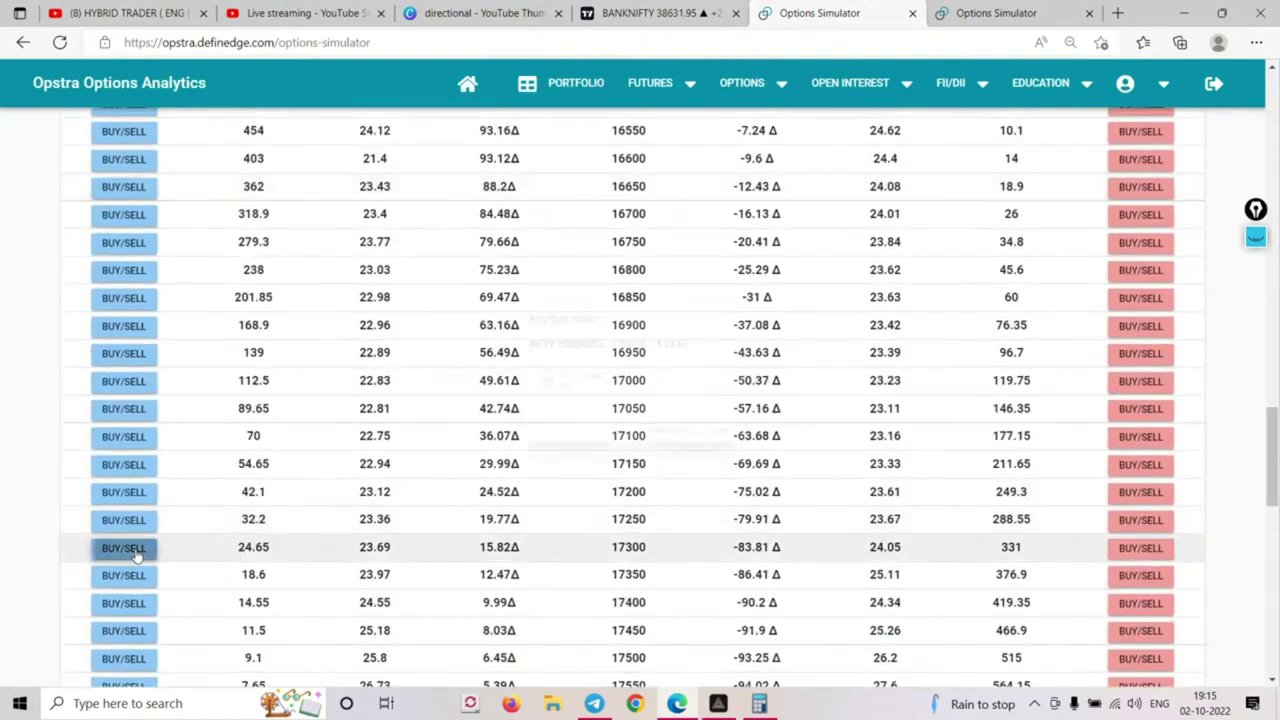
{"action": "left_click", "coordinate": [700, 471]}
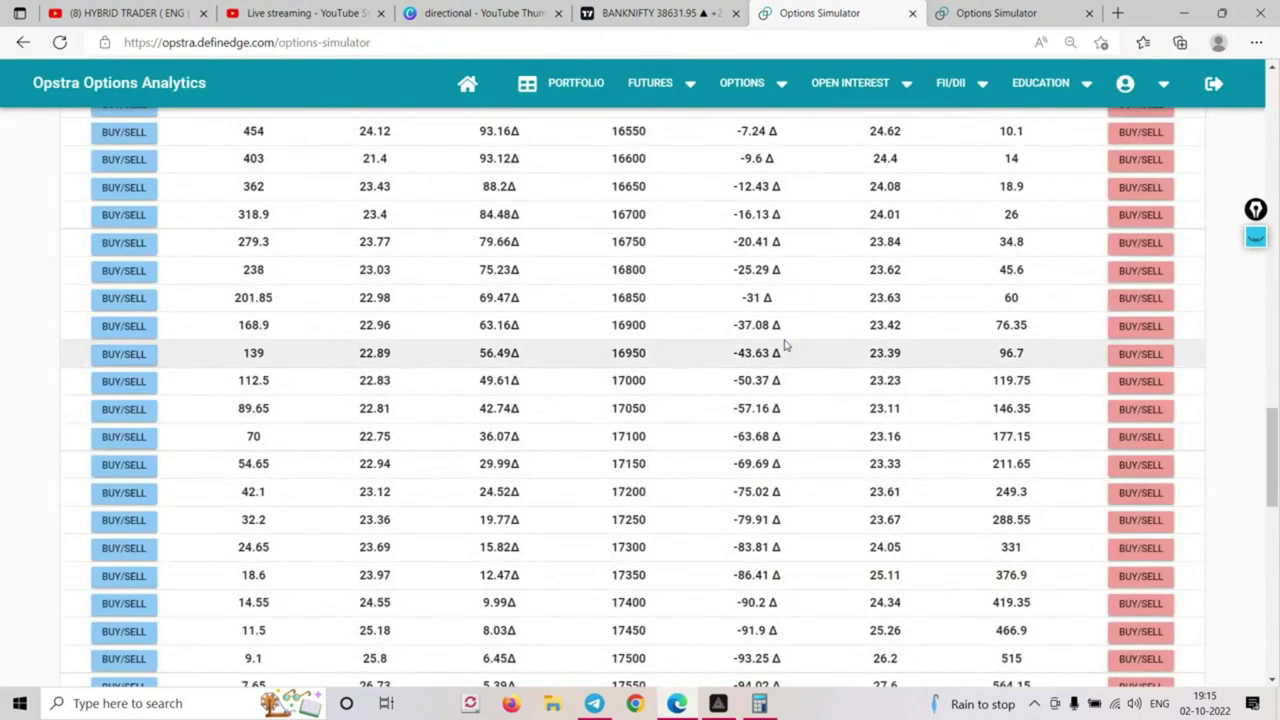
Check the payoff with the sold 17300CE included and advance the simulation one day to 28-Sep-2022 15:05
{"action": "scroll", "coordinate": [785, 345], "scroll_direction": "up", "scroll_amount": 20}
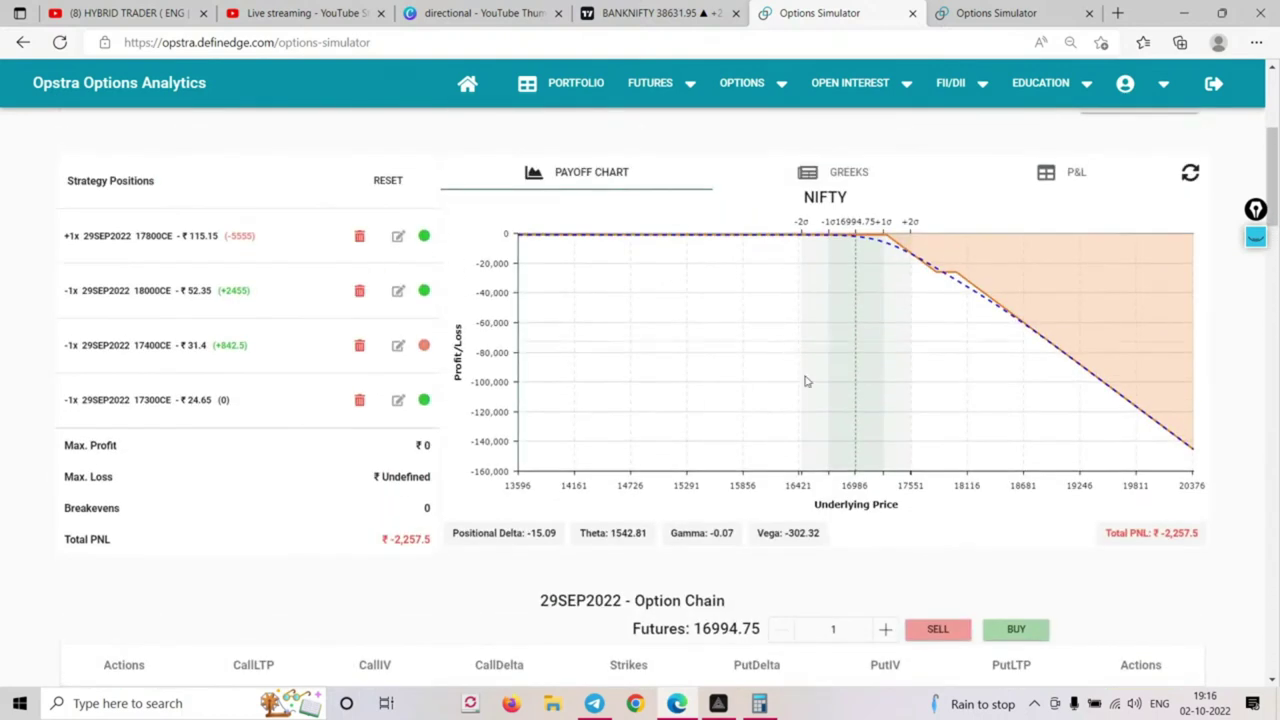
{"action": "scroll", "coordinate": [565, 364], "scroll_direction": "up", "scroll_amount": 3}
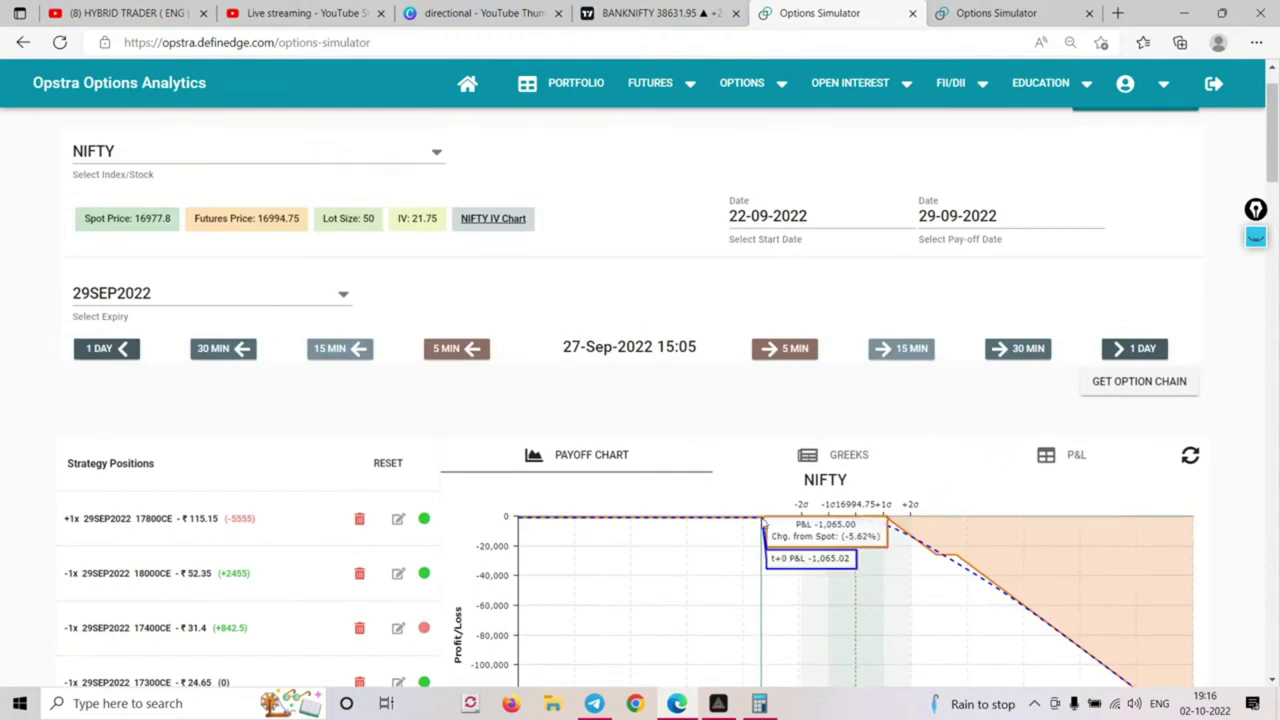
{"action": "scroll", "coordinate": [762, 521], "scroll_direction": "down", "scroll_amount": 1}
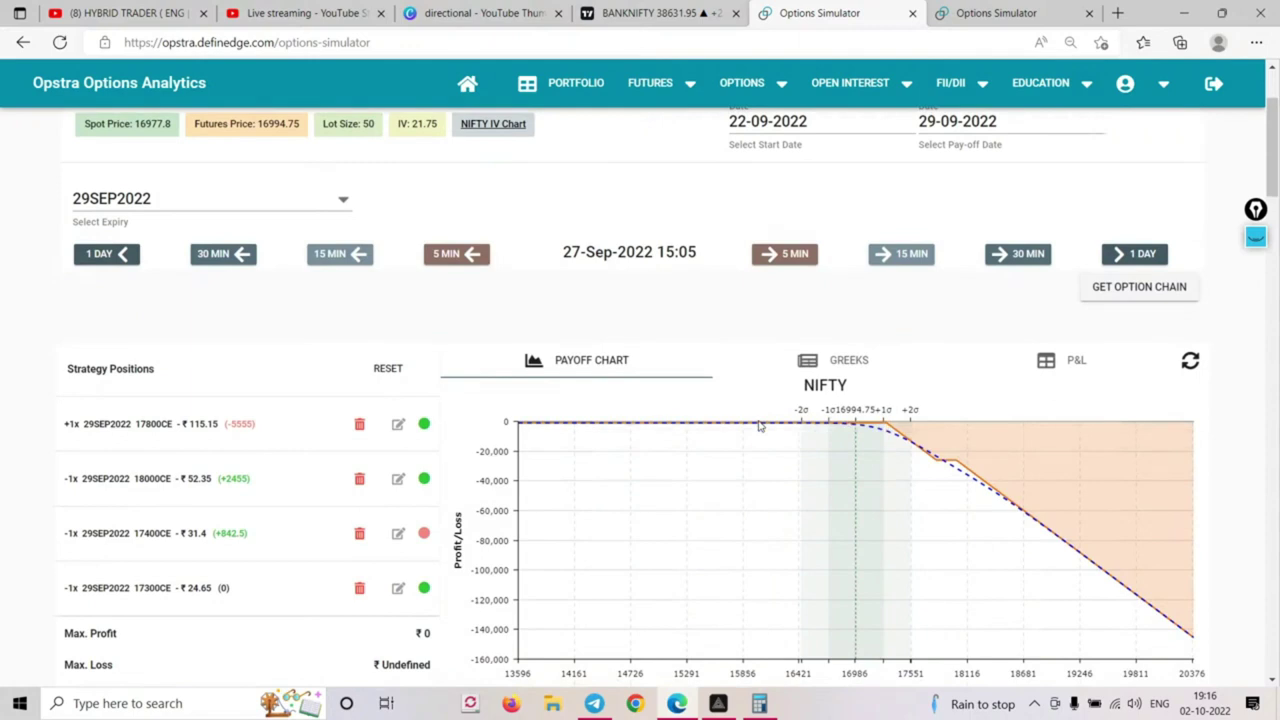
{"action": "left_click", "coordinate": [1133, 257]}
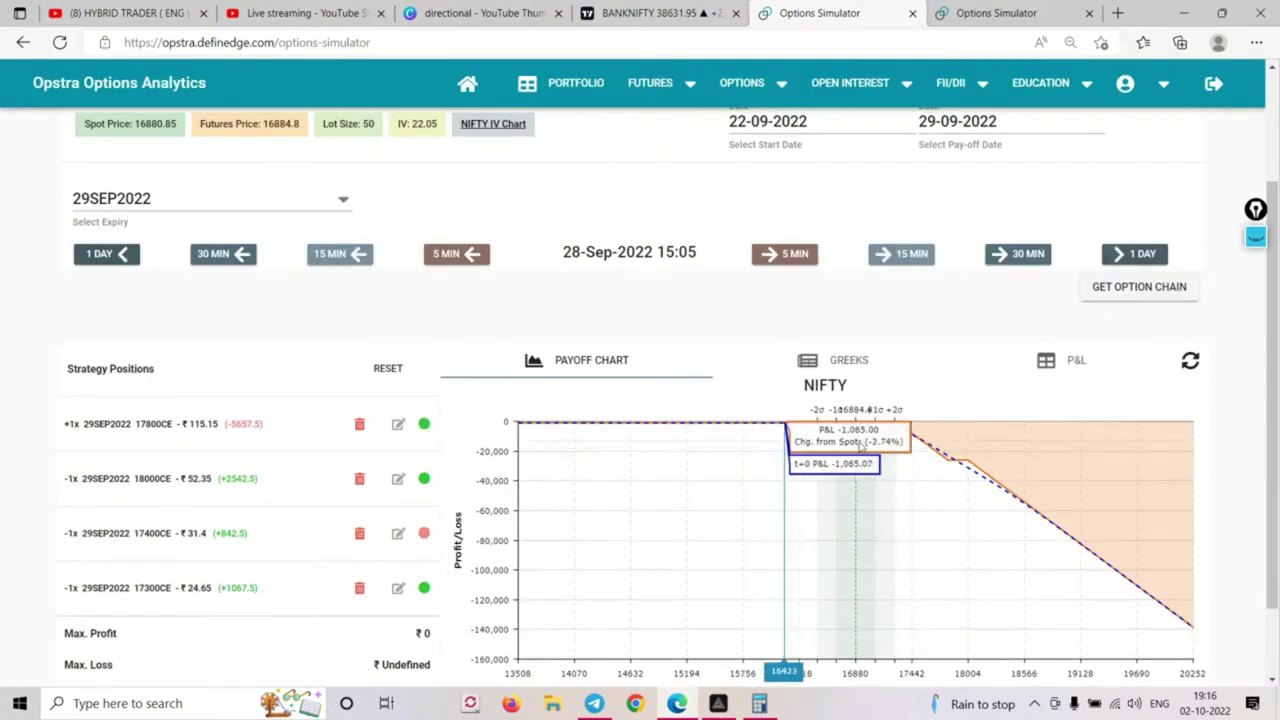
Inspect the payoff and leg PNLs on 28-Sep-2022, preview them on 29-Sep-2022, and return to 28-Sep-2022 15:05
{"action": "scroll", "coordinate": [1160, 617], "scroll_direction": "down", "scroll_amount": 1}
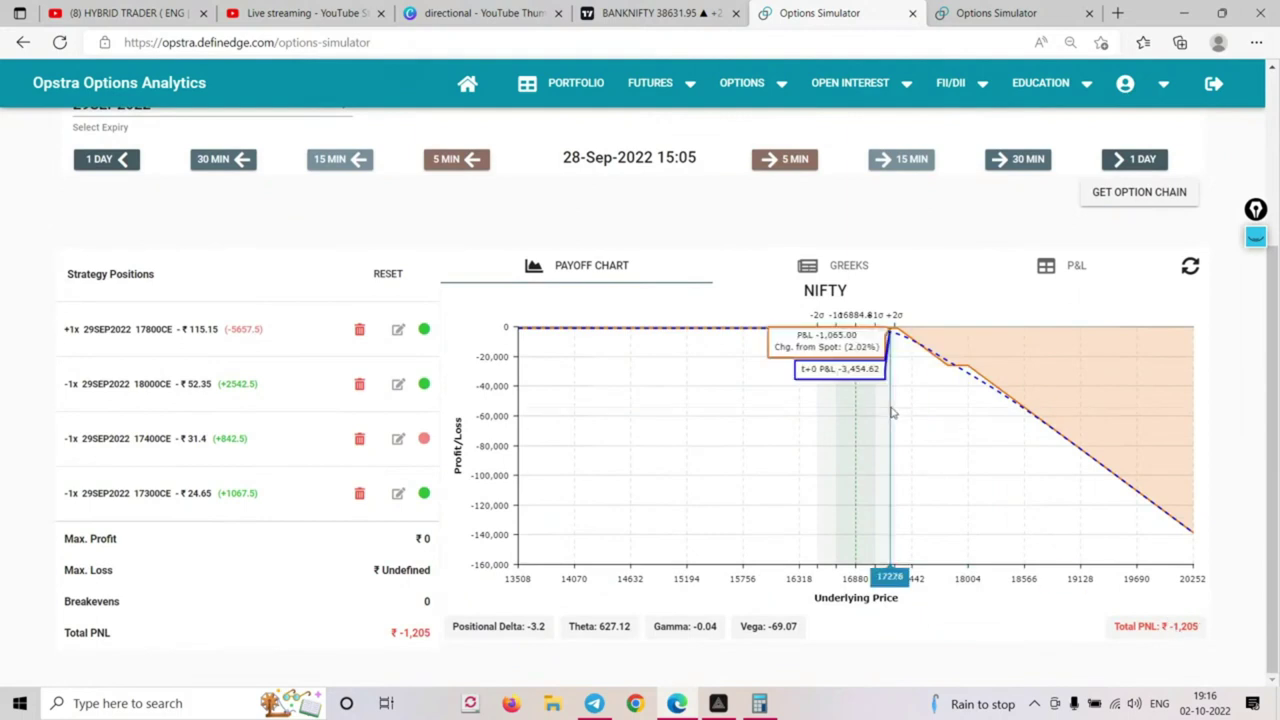
{"action": "scroll", "coordinate": [669, 281], "scroll_direction": "up", "scroll_amount": 1}
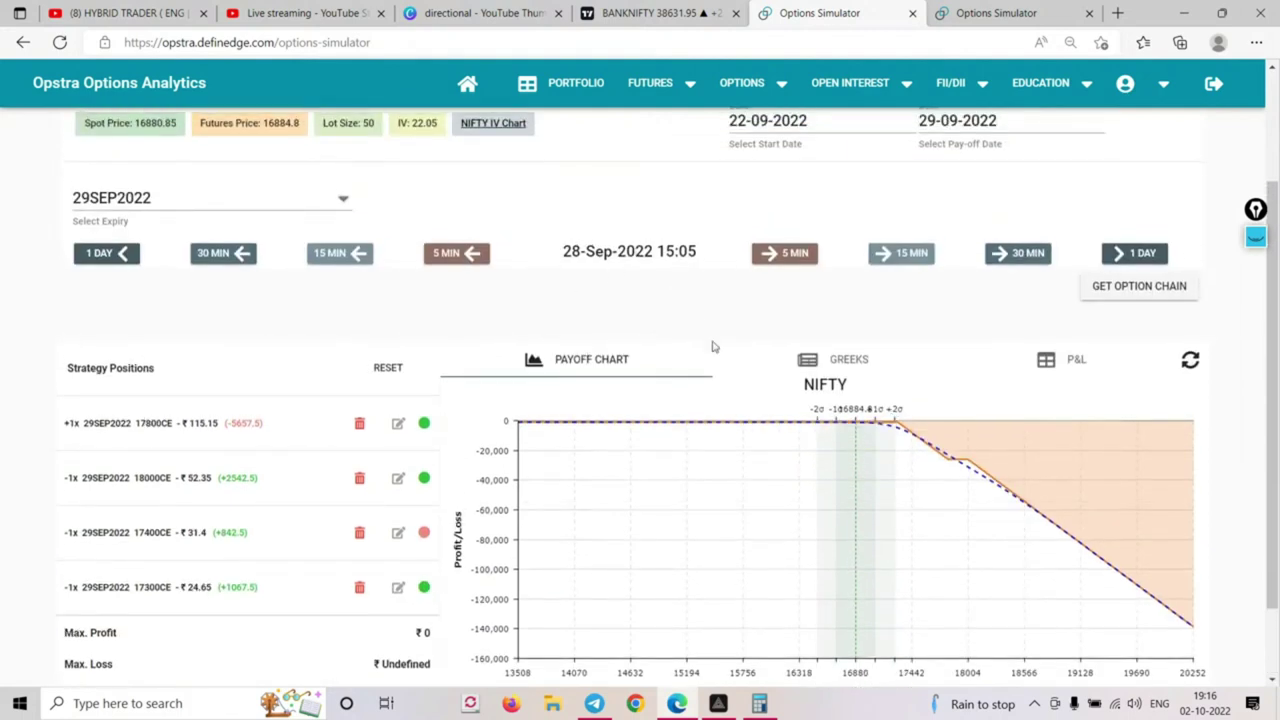
{"action": "mouse_move", "coordinate": [900, 428]}
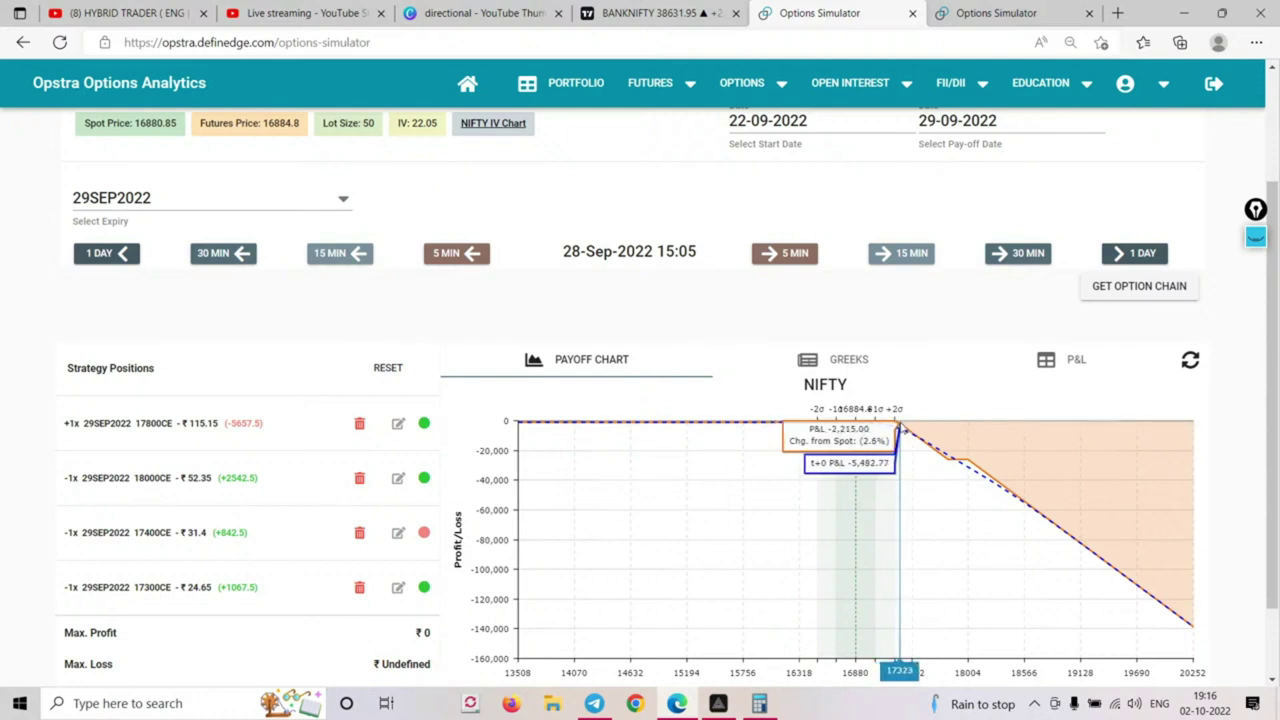
{"action": "scroll", "coordinate": [305, 475], "scroll_direction": "down", "scroll_amount": 1}
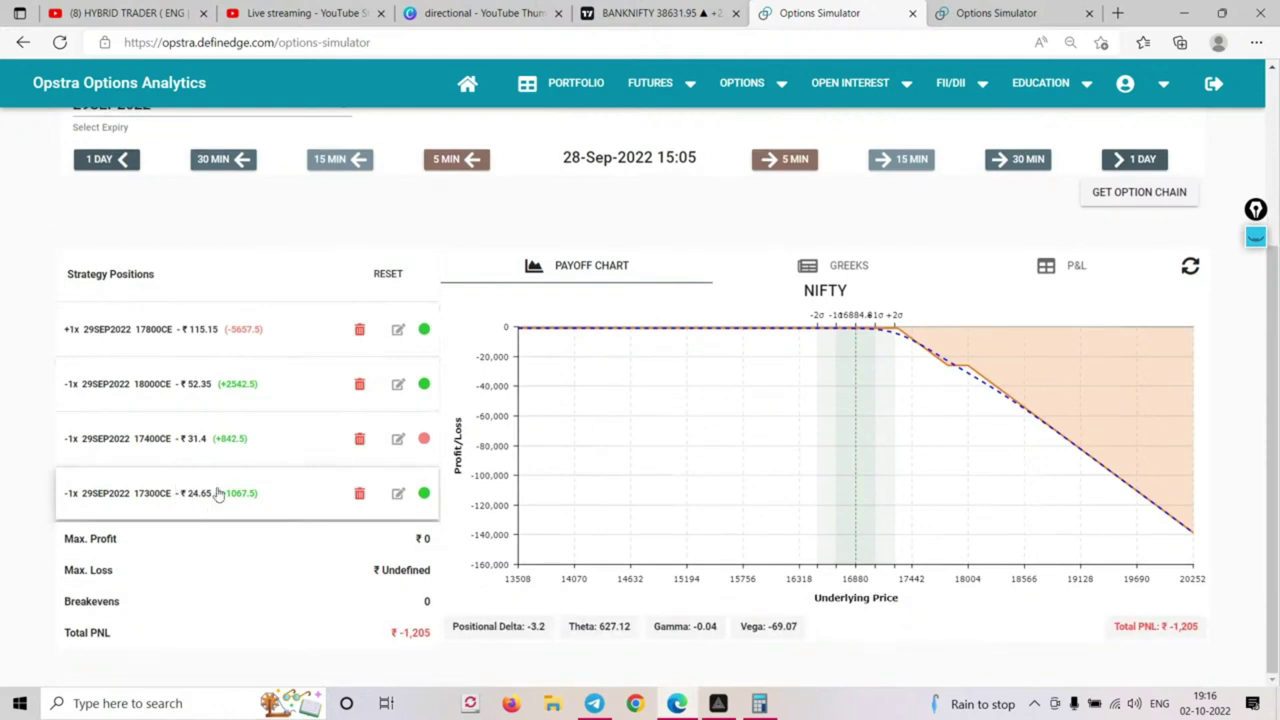
{"action": "mouse_move", "coordinate": [967, 350]}
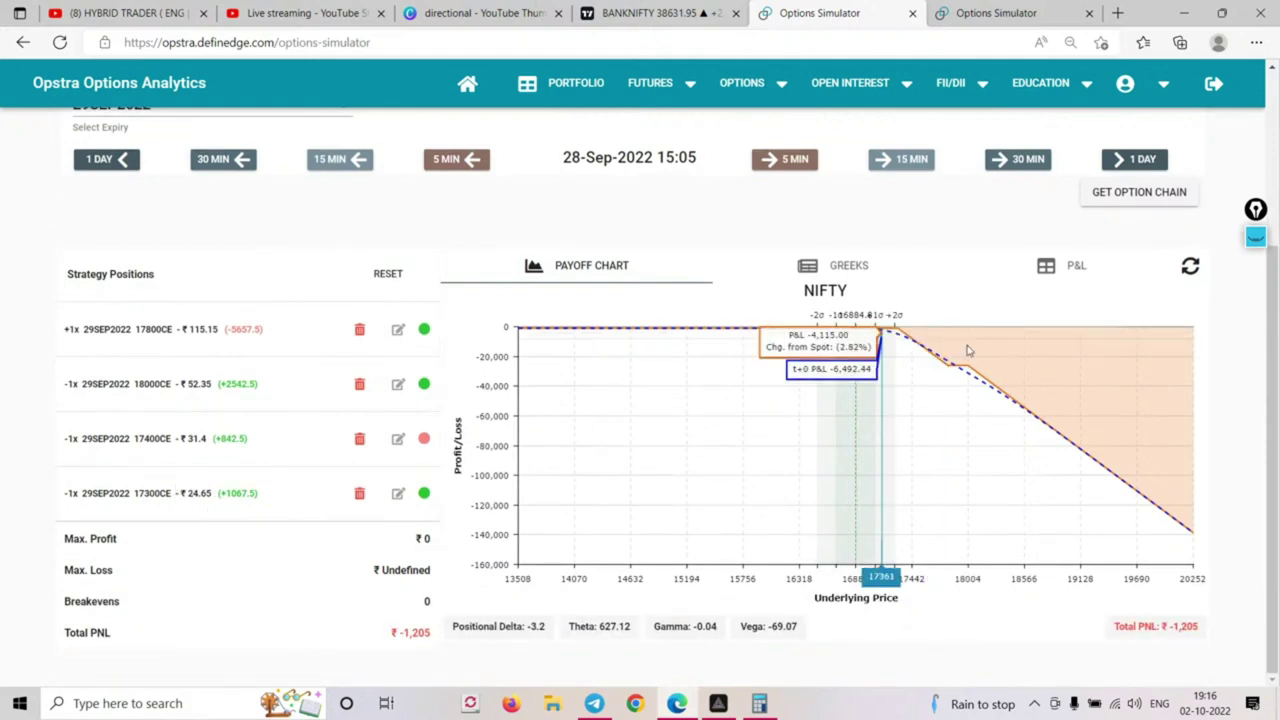
{"action": "mouse_move", "coordinate": [840, 345]}
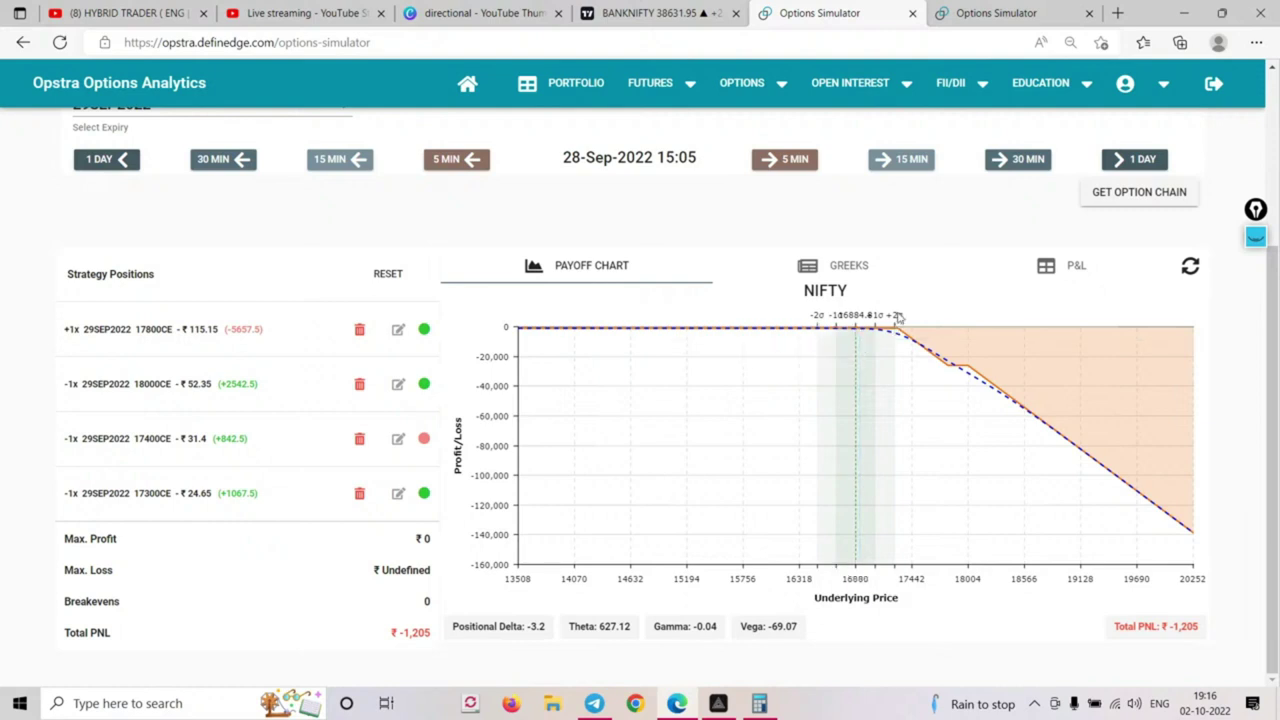
{"action": "left_click", "coordinate": [1143, 160]}
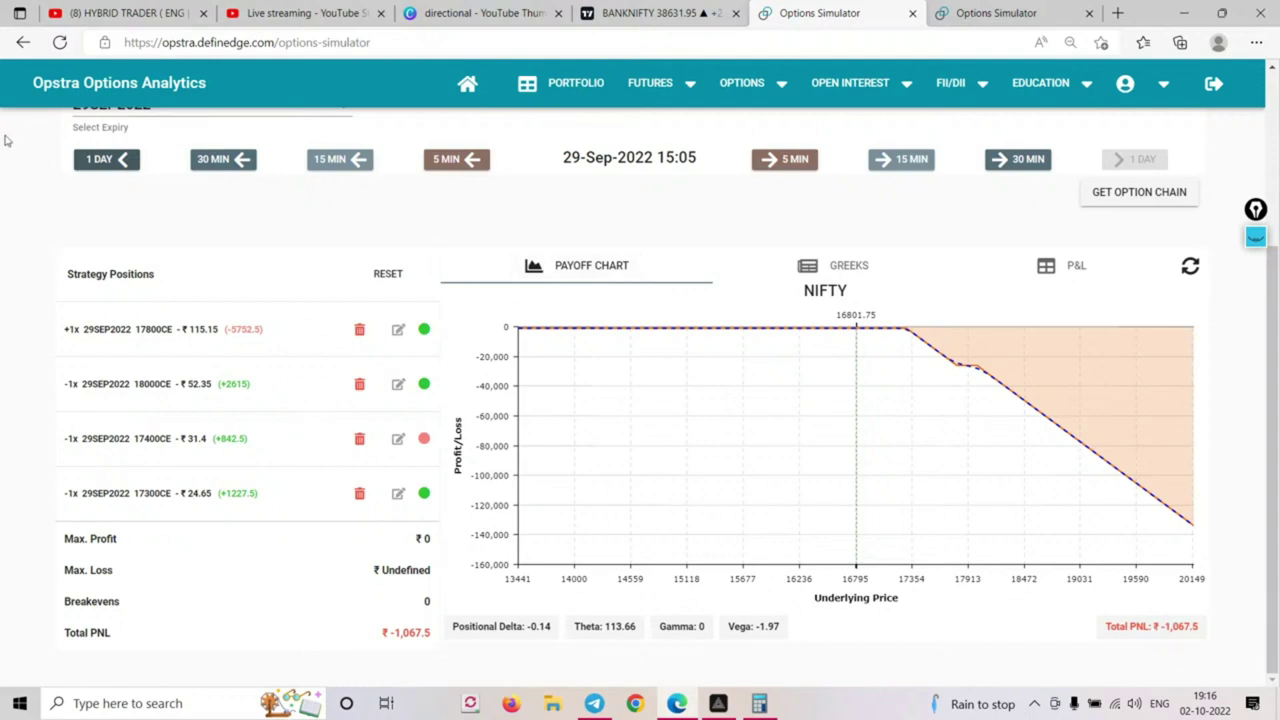
{"action": "left_click", "coordinate": [114, 160]}
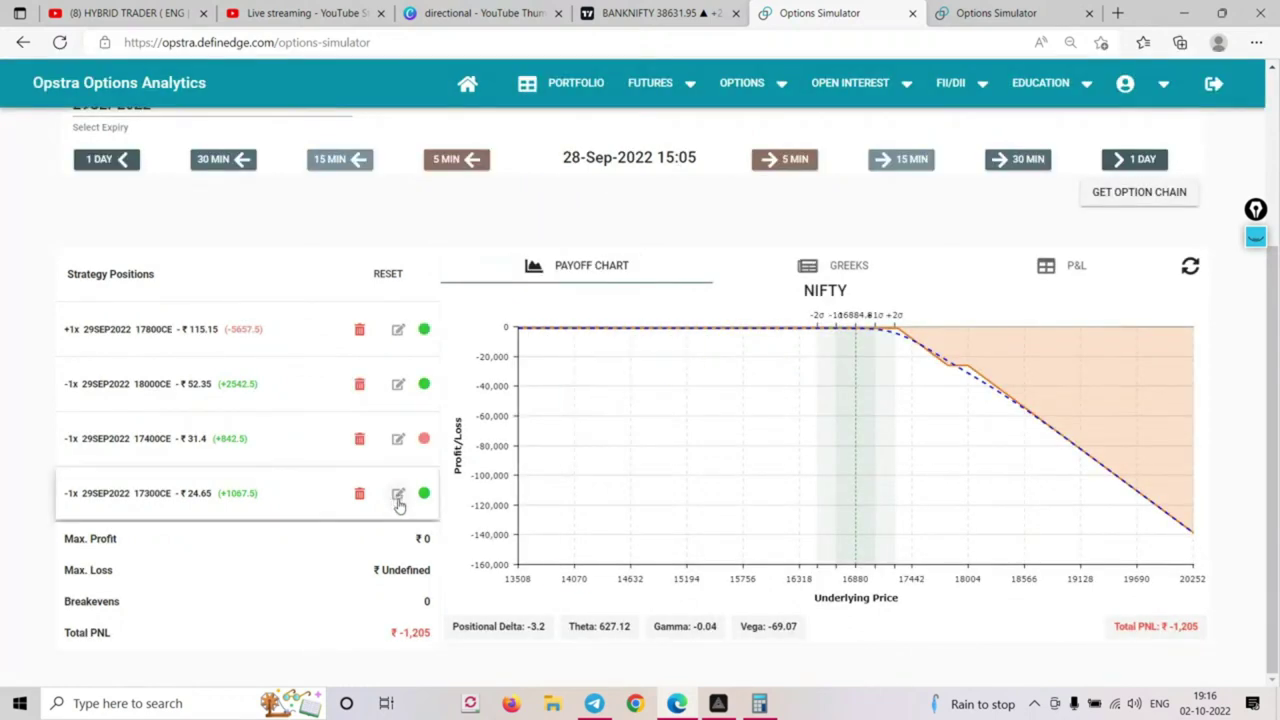
Exit the sold 29SEP2022 17300CE at its current price of 3.3
{"action": "left_click", "coordinate": [1127, 204]}
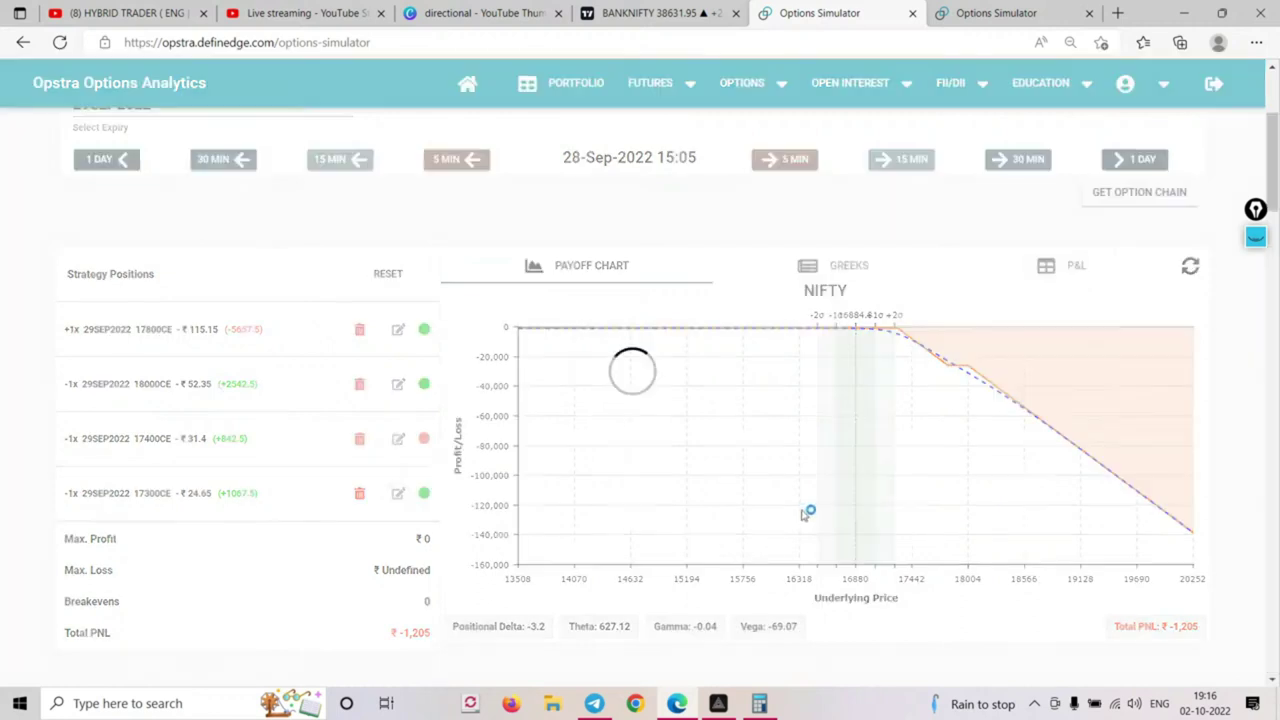
{"action": "left_click", "coordinate": [1071, 265]}
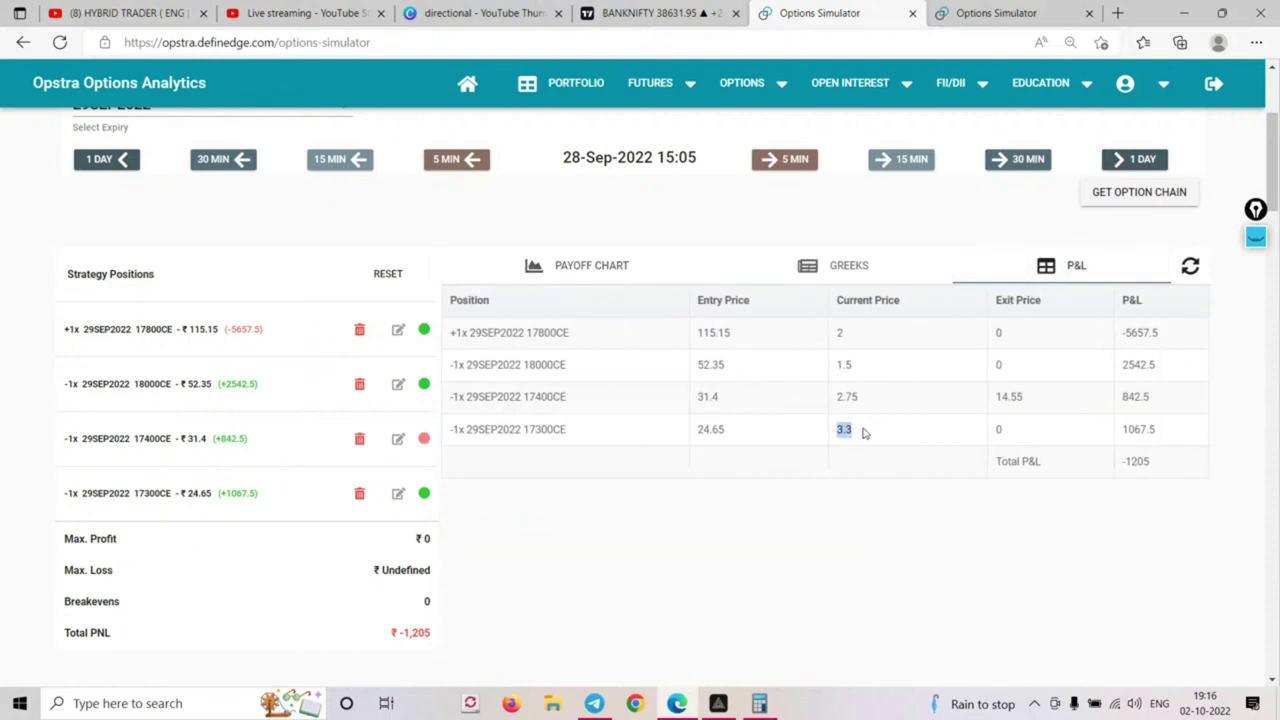
{"action": "left_click", "coordinate": [397, 493]}
{"action": "left_click", "coordinate": [552, 408]}
{"action": "type", "text": "3.3"}
{"action": "left_click", "coordinate": [737, 483]}
Check the NIFTY payoff chart and divide the 1230 maximum loss by the lot size of 50 in Calculator
{"action": "left_click", "coordinate": [575, 270]}
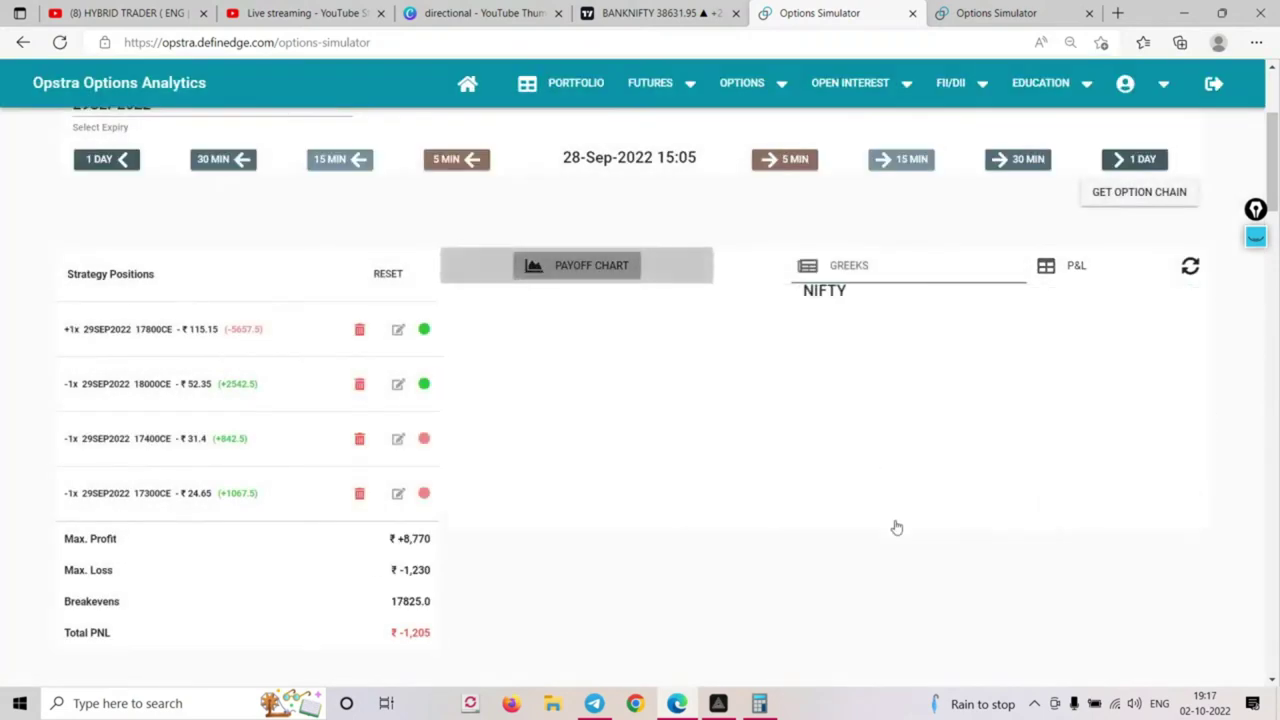
{"action": "mouse_move", "coordinate": [792, 515]}
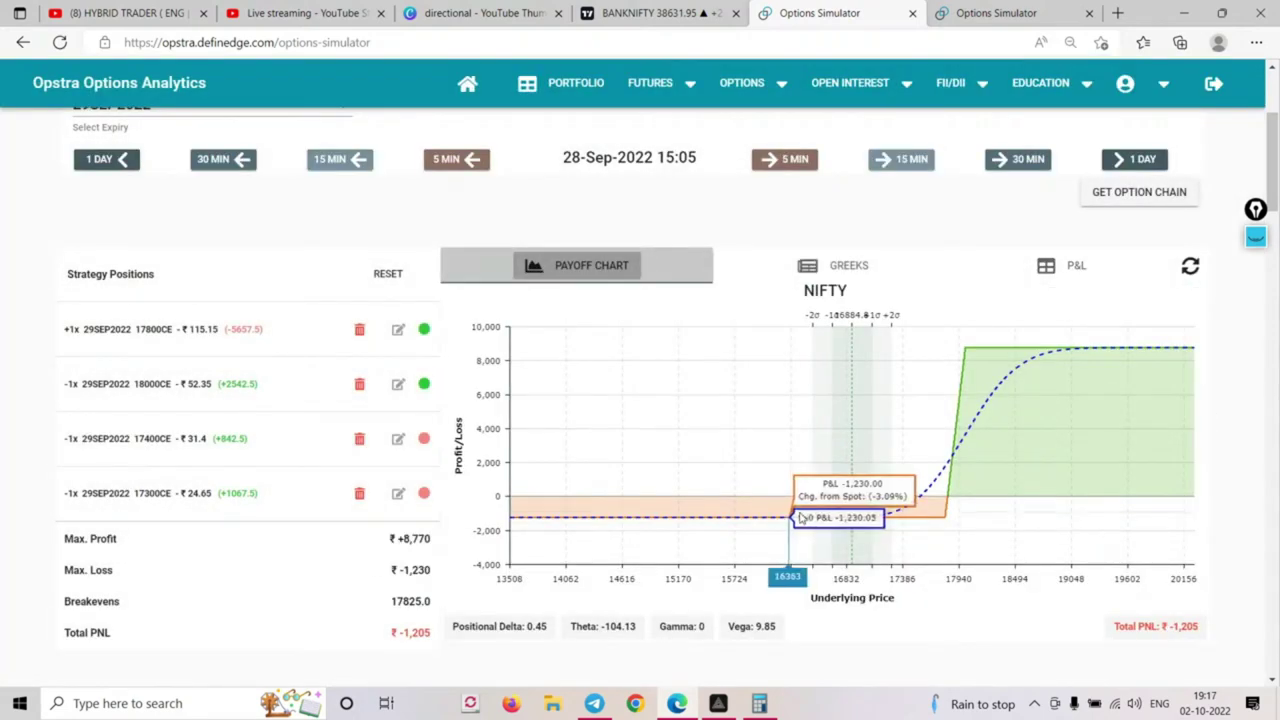
{"action": "left_click", "coordinate": [759, 703]}
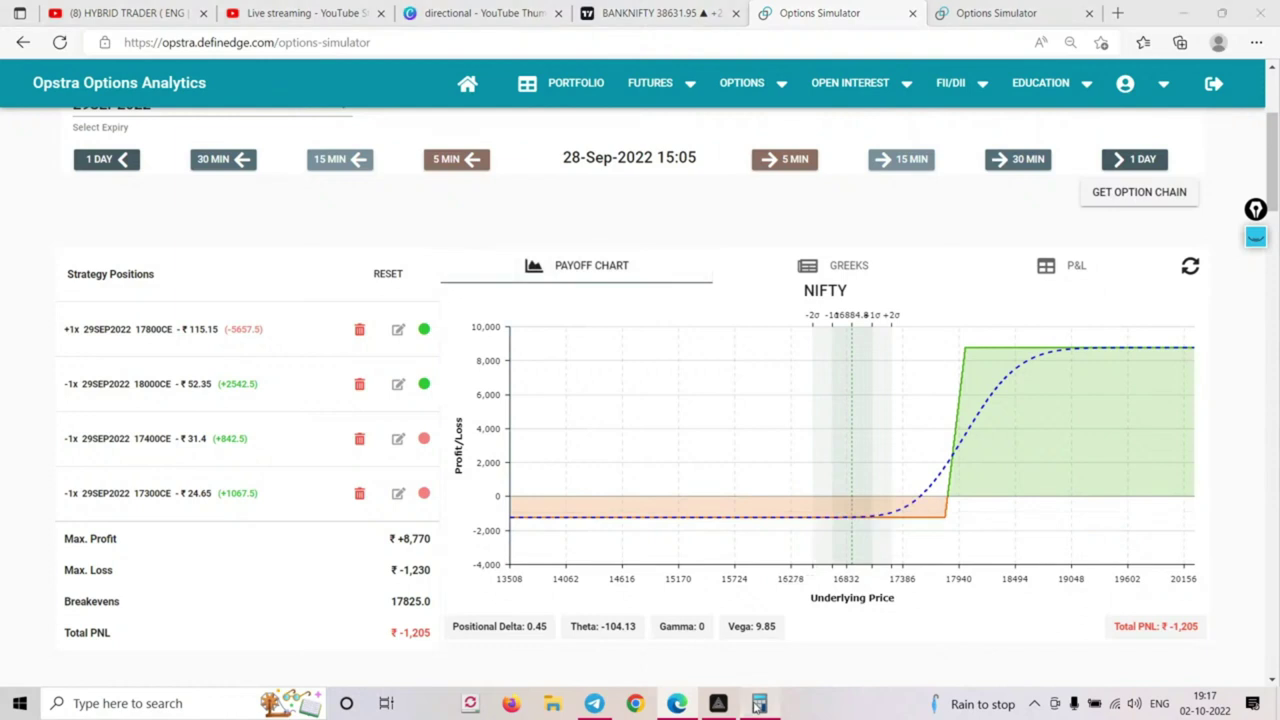
{"action": "left_click", "coordinate": [1092, 316]}
{"action": "left_click", "coordinate": [943, 489]}
{"action": "left_click", "coordinate": [1009, 489]}
{"action": "left_click", "coordinate": [1075, 489]}
{"action": "left_click", "coordinate": [1009, 534]}
{"action": "left_click", "coordinate": [1140, 354]}
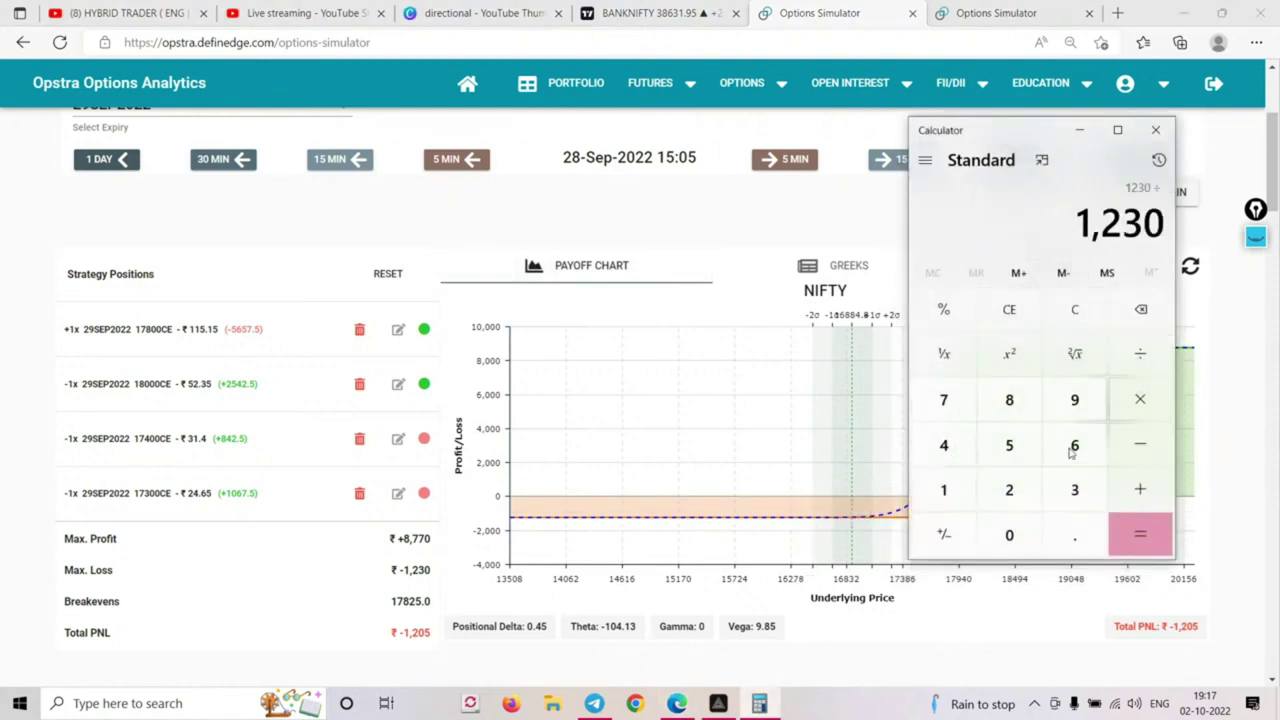
{"action": "left_click", "coordinate": [1009, 445]}
{"action": "left_click", "coordinate": [1009, 534]}
{"action": "left_click", "coordinate": [1140, 534]}
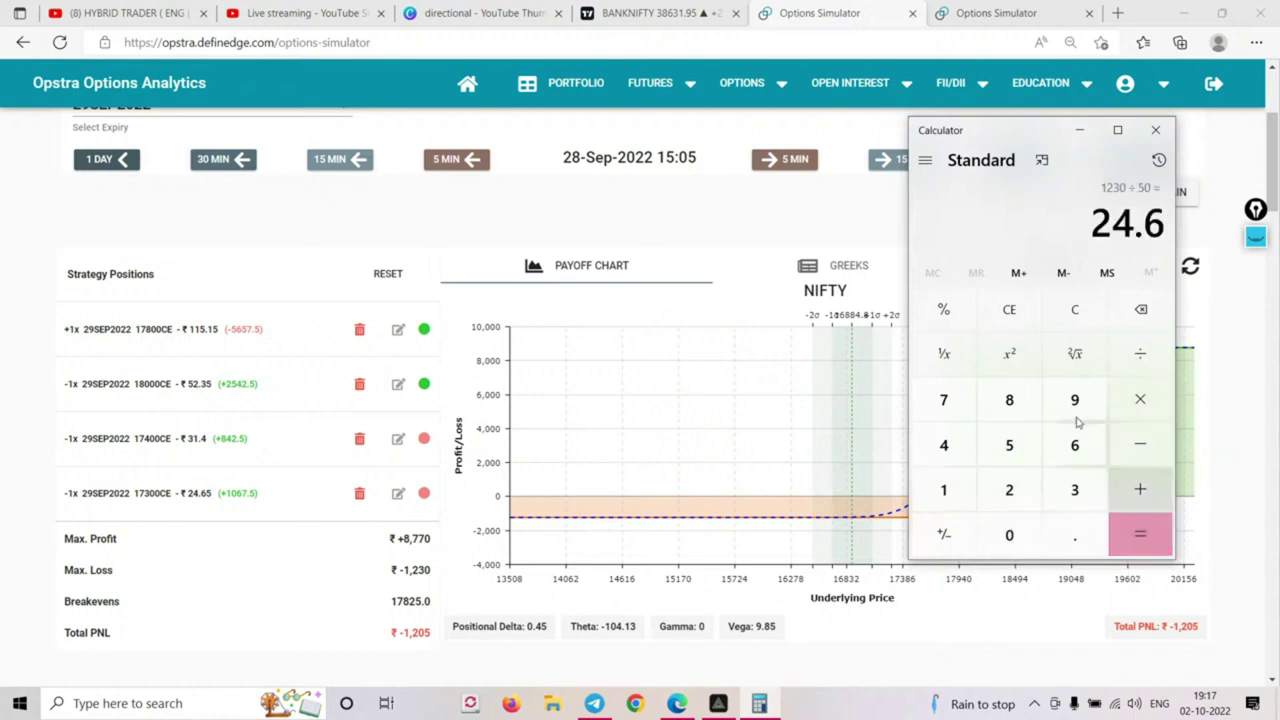
{"action": "left_click", "coordinate": [1079, 130]}
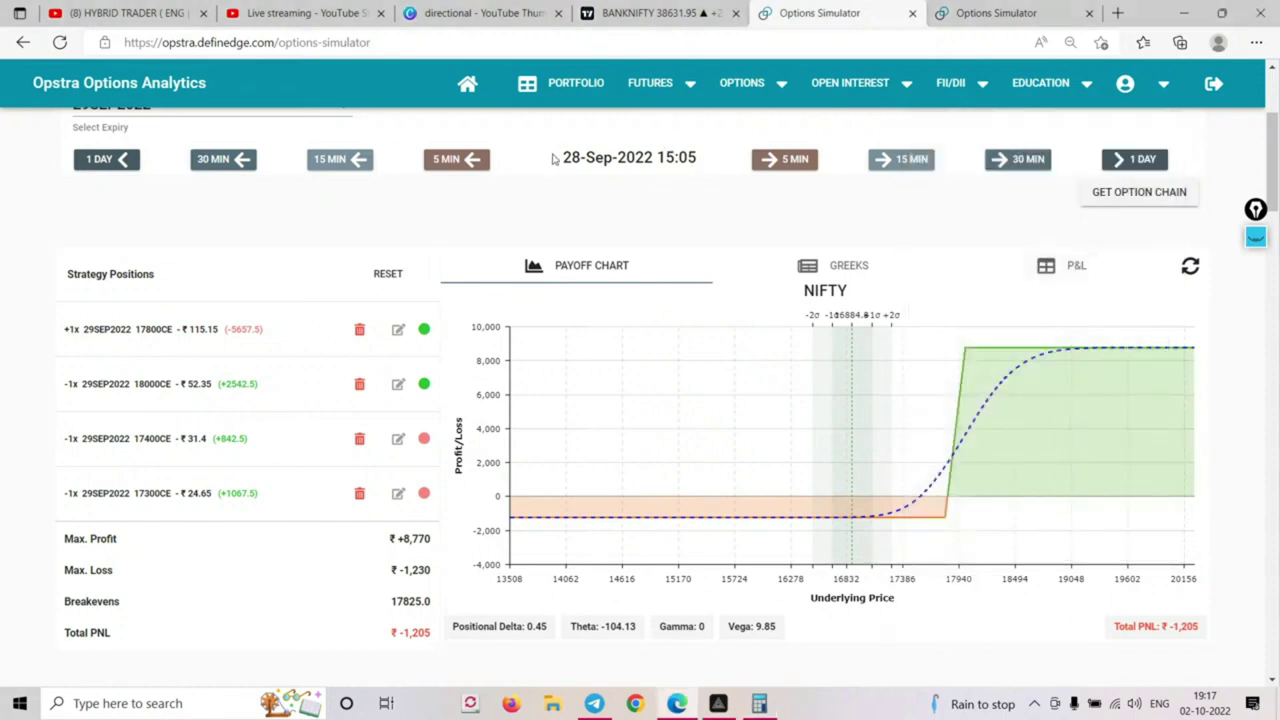
Load the NIFTY option chain for 28-Sep-2022 and add a one-lot sell position in the 29SEP2022 17050CE at 21.75
{"action": "left_click", "coordinate": [1122, 192]}
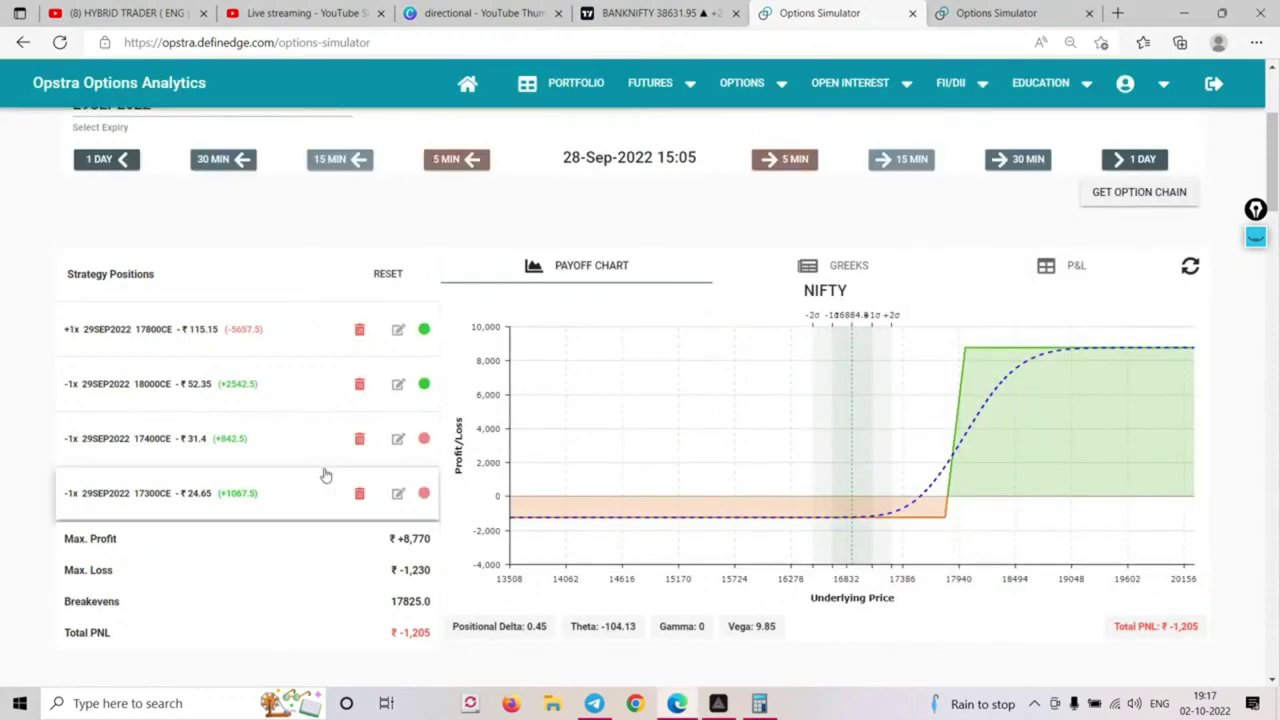
{"action": "scroll", "coordinate": [325, 475], "scroll_direction": "down", "scroll_amount": 4}
{"action": "scroll", "coordinate": [325, 475], "scroll_direction": "down", "scroll_amount": 15}
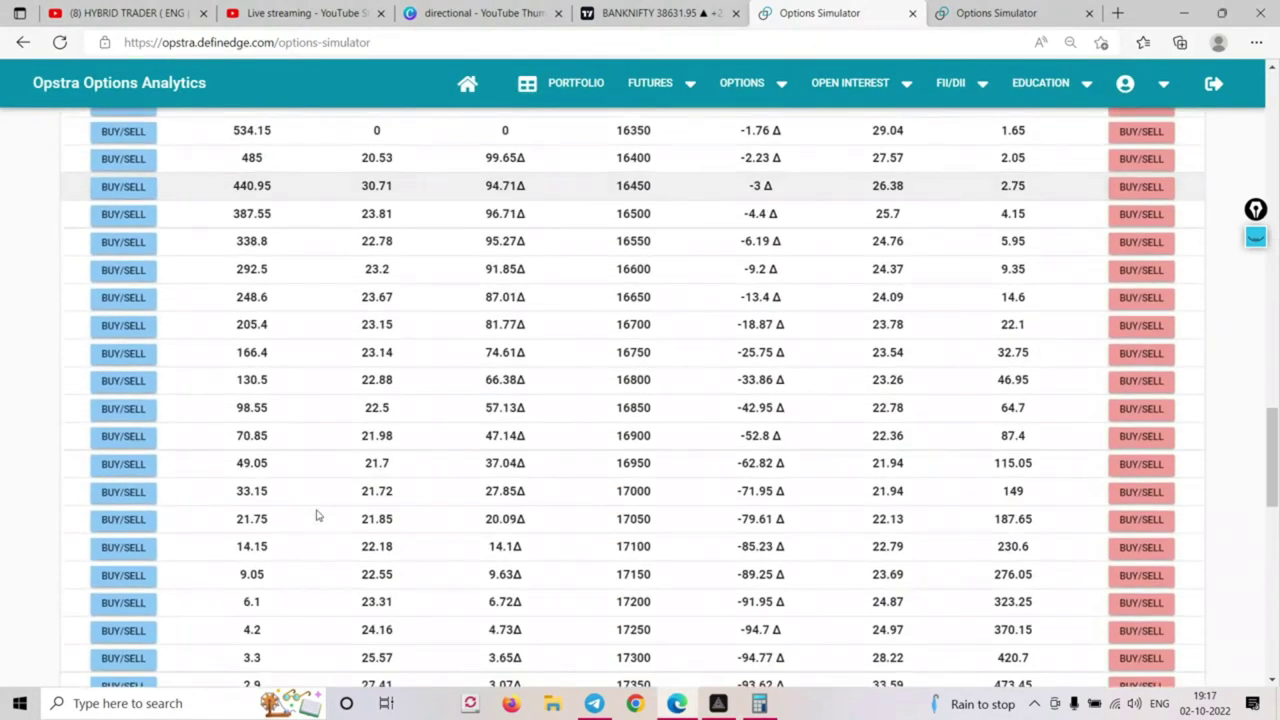
{"action": "left_click", "coordinate": [123, 520]}
{"action": "left_click", "coordinate": [705, 469]}
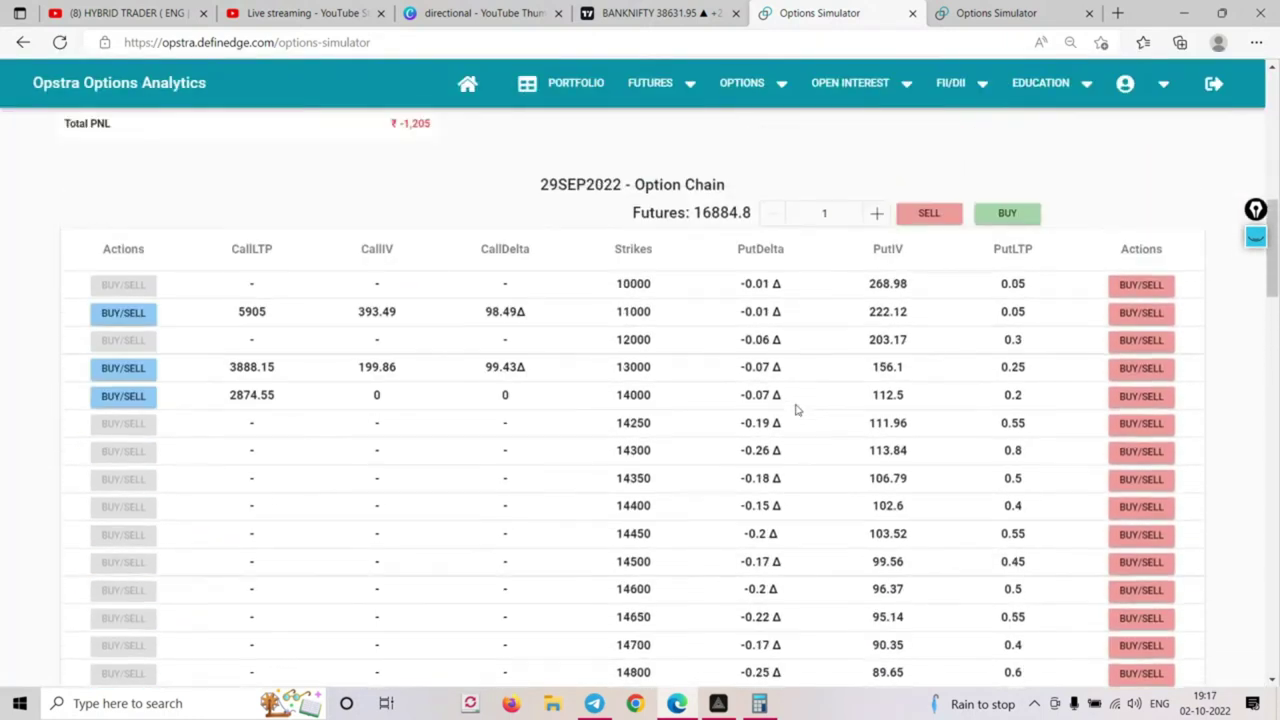
Check the payoff with the sold 17050CE included and advance the simulation one day to 29-Sep-2022 15:05
{"action": "mouse_move", "coordinate": [752, 560]}
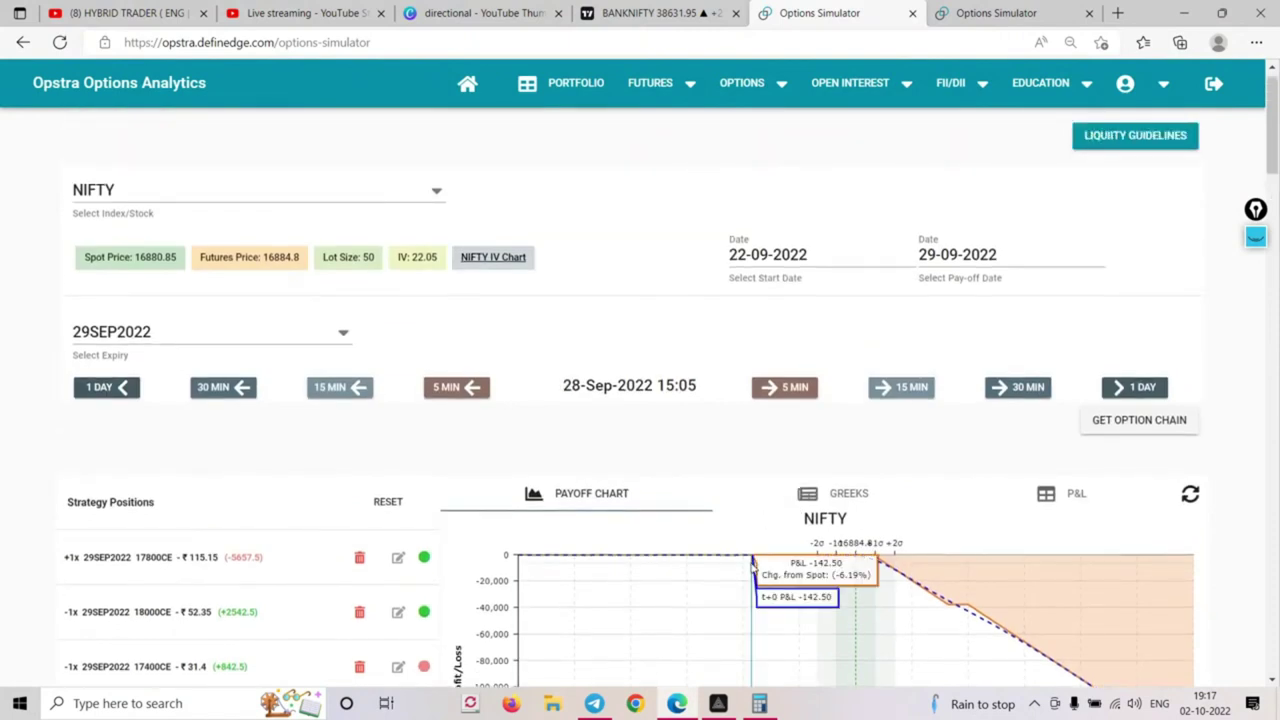
{"action": "scroll", "coordinate": [752, 560], "scroll_direction": "down", "scroll_amount": 2}
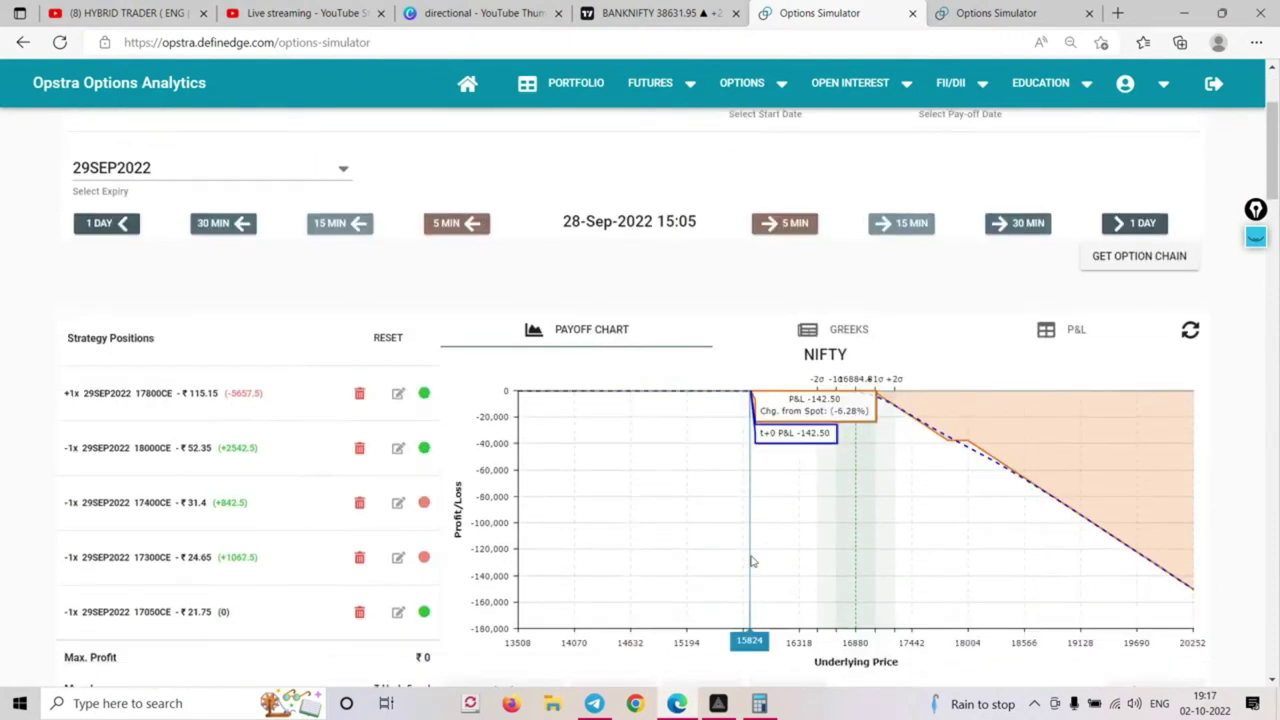
{"action": "scroll", "coordinate": [1100, 420], "scroll_direction": "down", "scroll_amount": 1}
{"action": "scroll", "coordinate": [1145, 410], "scroll_direction": "up", "scroll_amount": 1}
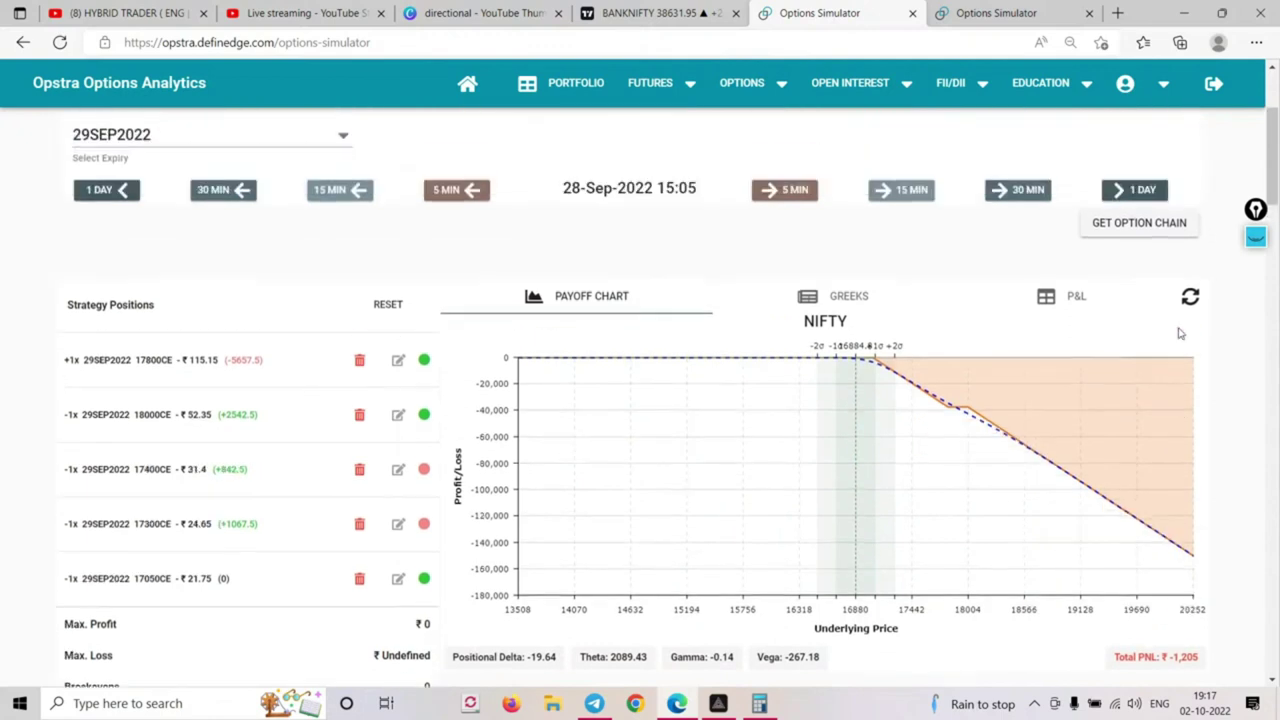
{"action": "left_click", "coordinate": [1132, 198]}
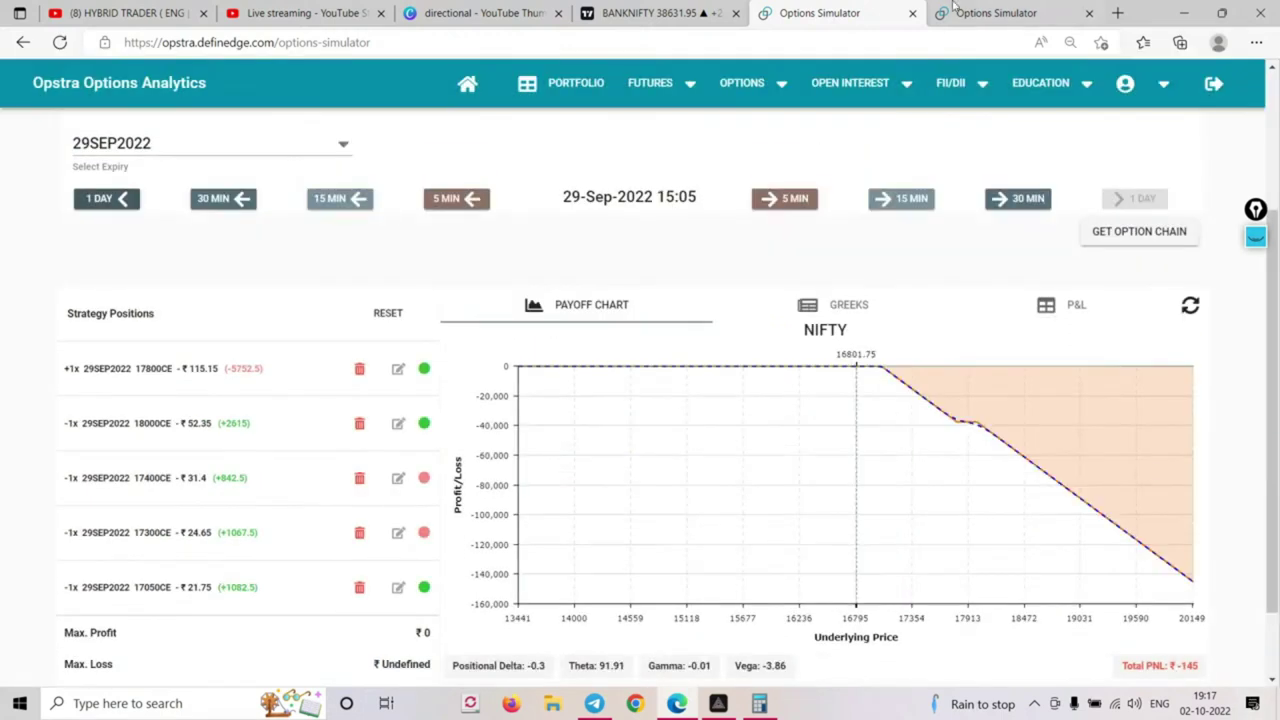
Compare the BANKNIFTY payoff with the NIFTY one, and reset the strategy positions in both simulators
{"action": "left_click", "coordinate": [955, 10]}
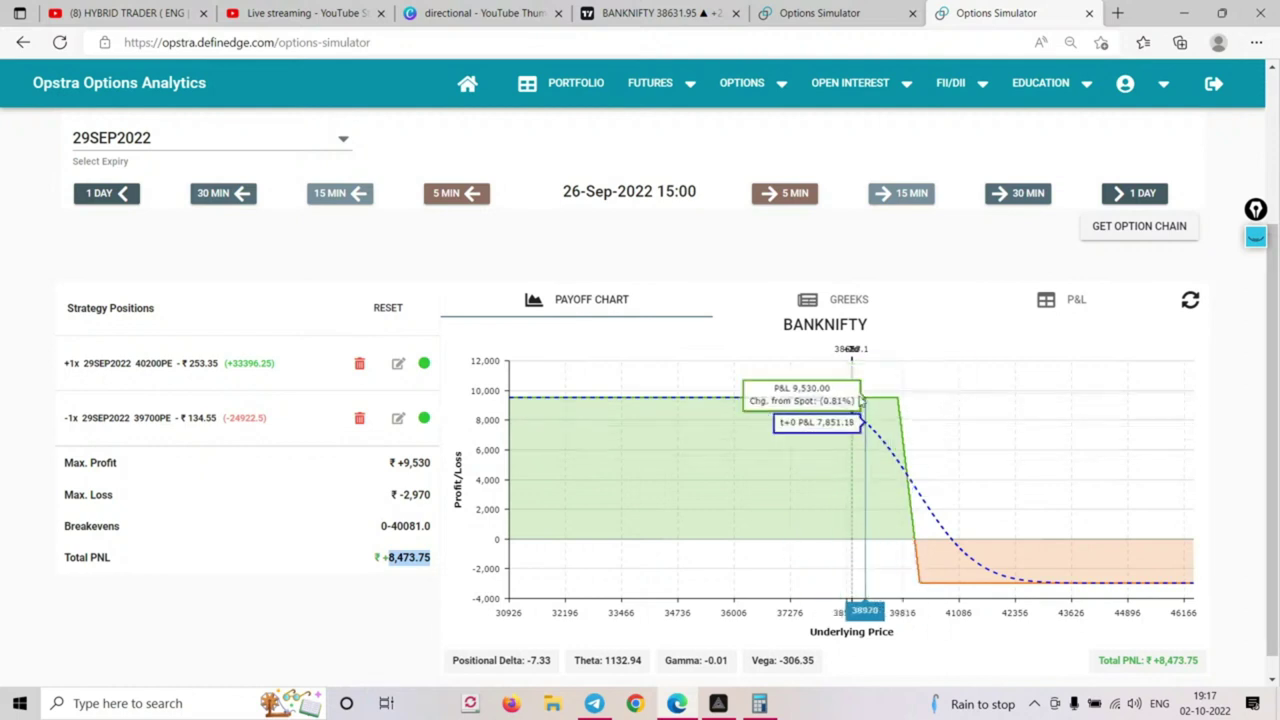
{"action": "left_click", "coordinate": [868, 12]}
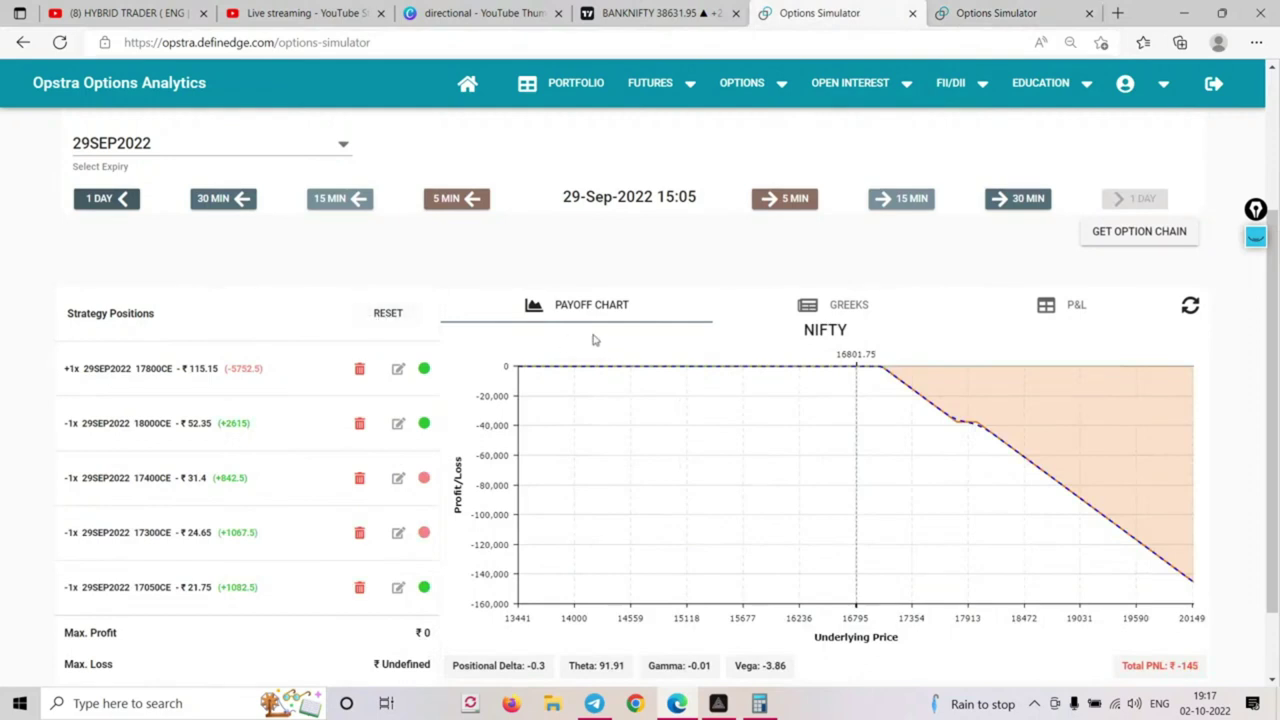
{"action": "left_click", "coordinate": [392, 316]}
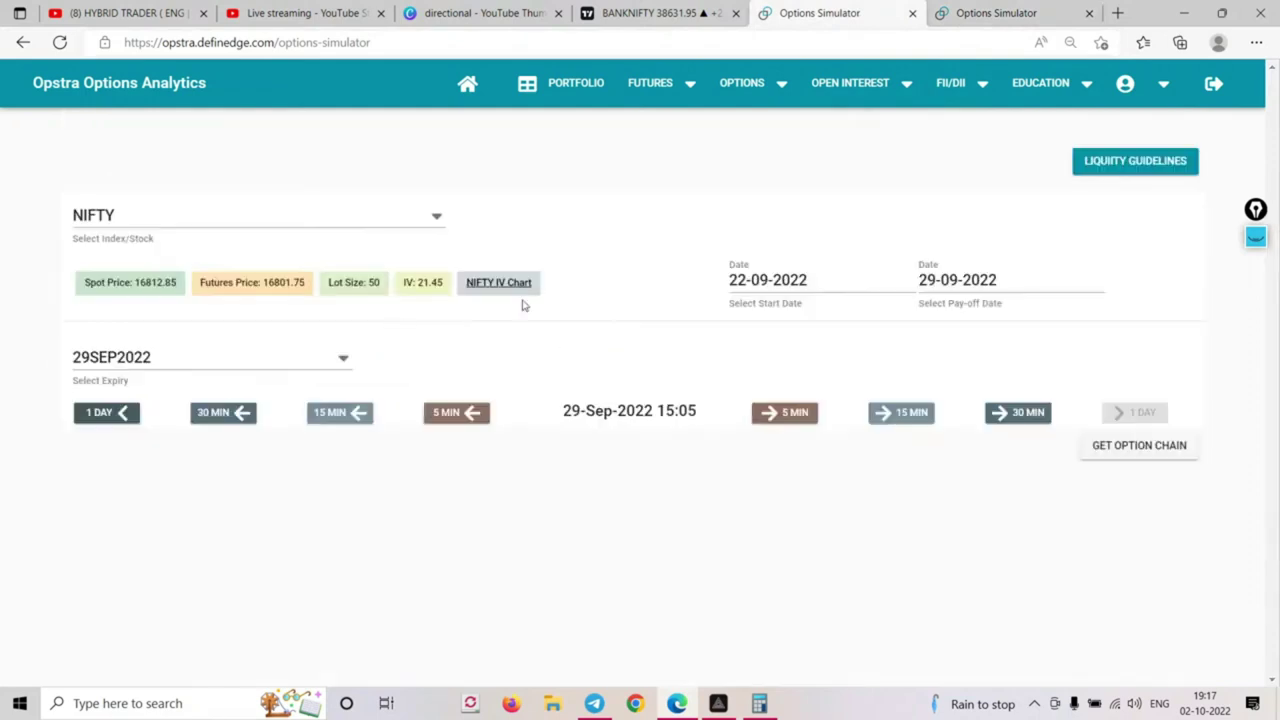
{"action": "left_click", "coordinate": [1000, 12]}
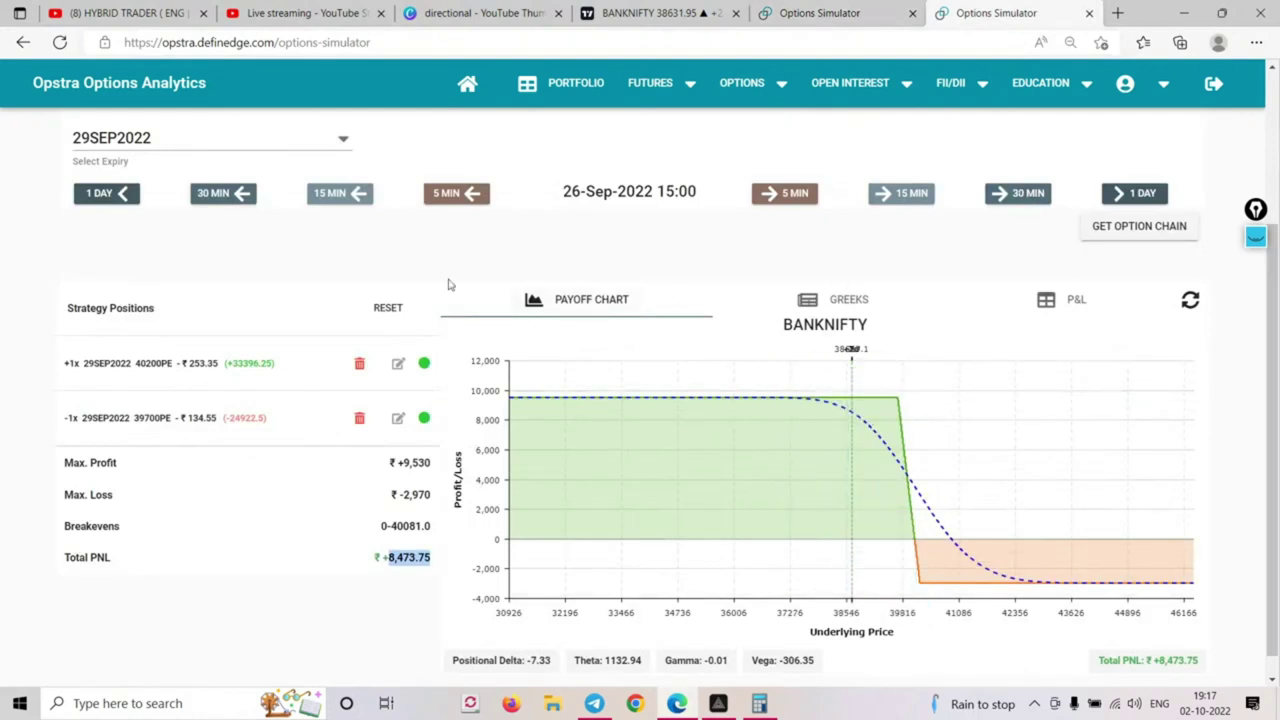
{"action": "left_click", "coordinate": [392, 312]}
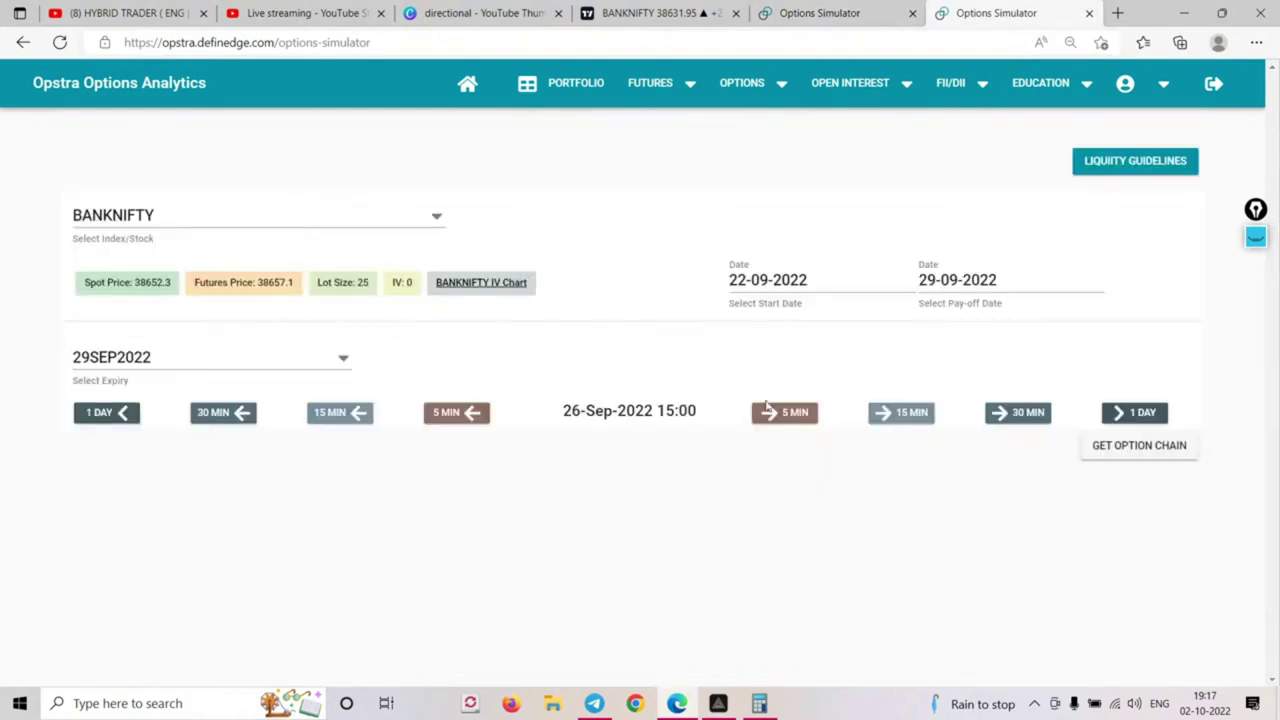
Move the BANKNIFTY simulation back to 22-Sep-2022 15:00 and load its 29SEP2022 option chain
{"action": "left_click", "coordinate": [106, 415]}
{"action": "left_click", "coordinate": [106, 415]}
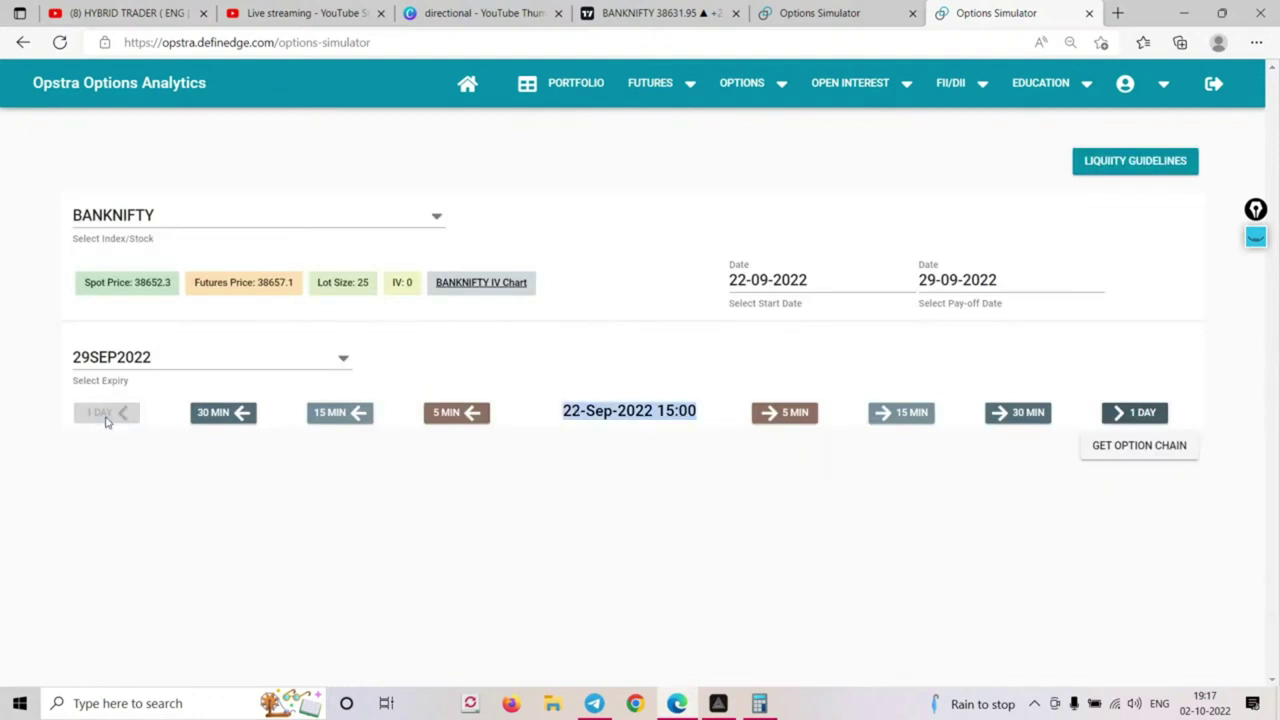
{"action": "left_click", "coordinate": [352, 524]}
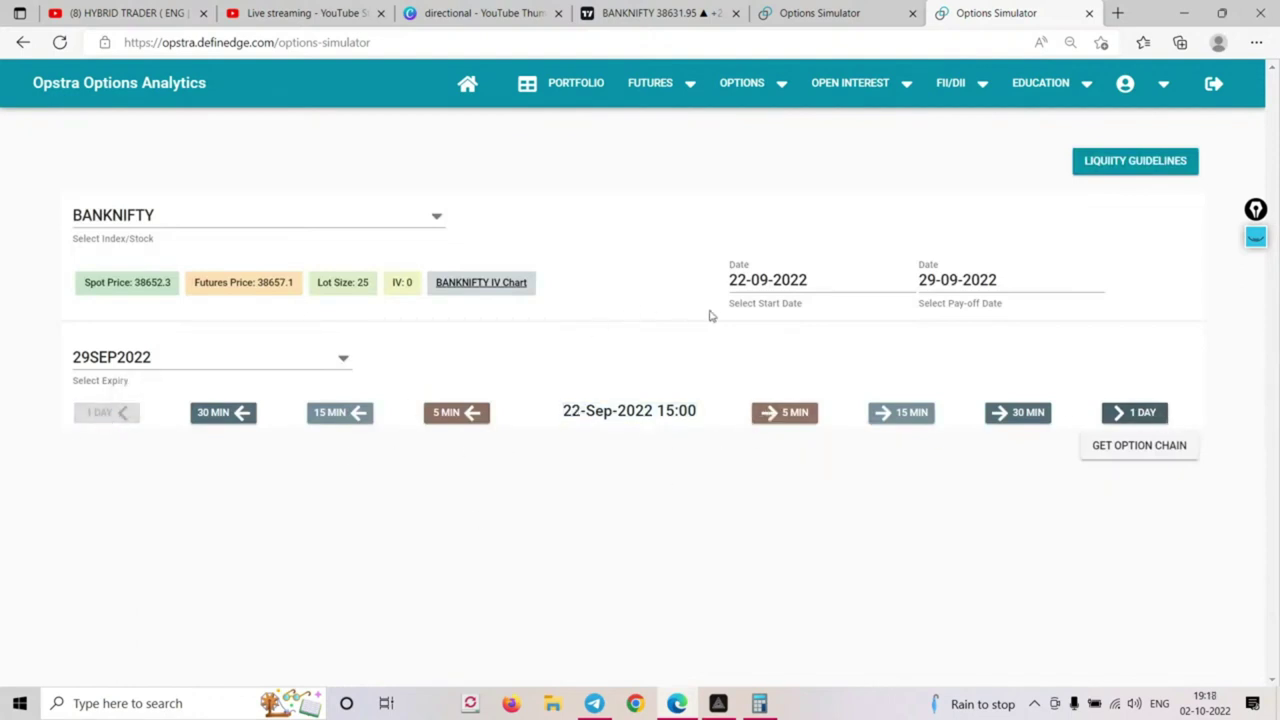
{"action": "left_click", "coordinate": [1150, 447]}
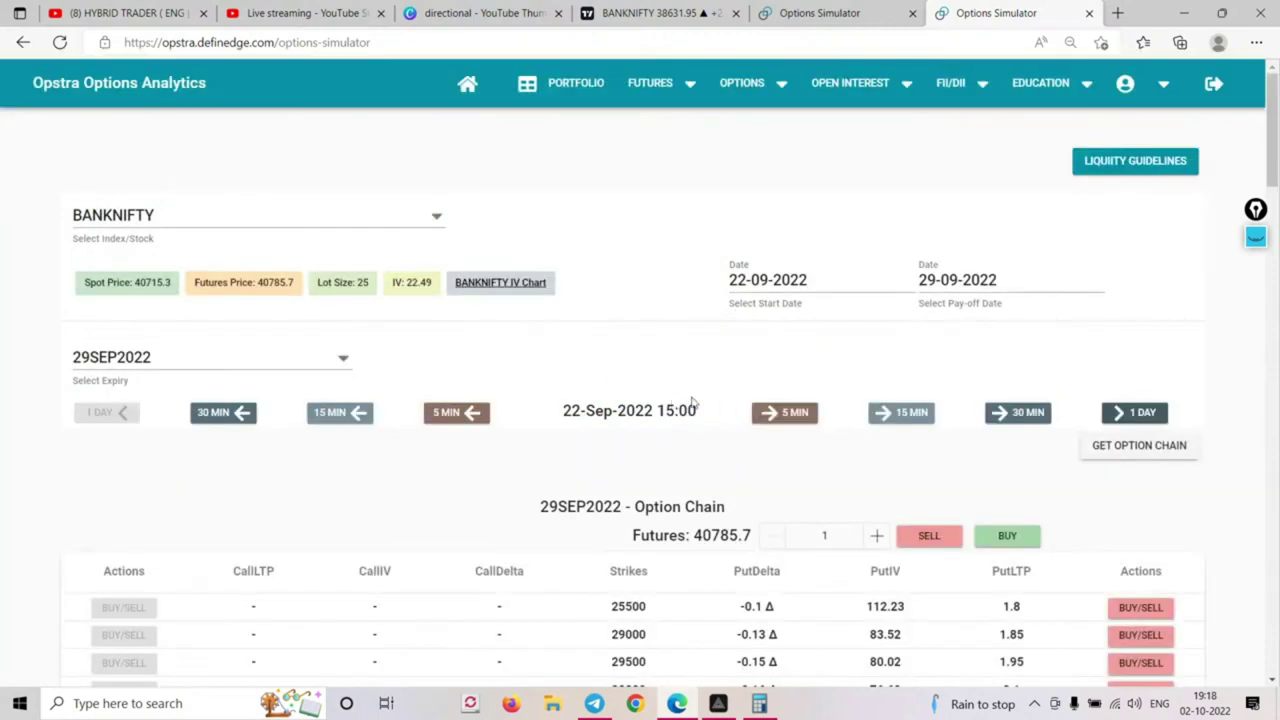
Move the NIFTY simulation back to 22-Sep-2022 15:05
{"action": "left_click", "coordinate": [830, 13]}
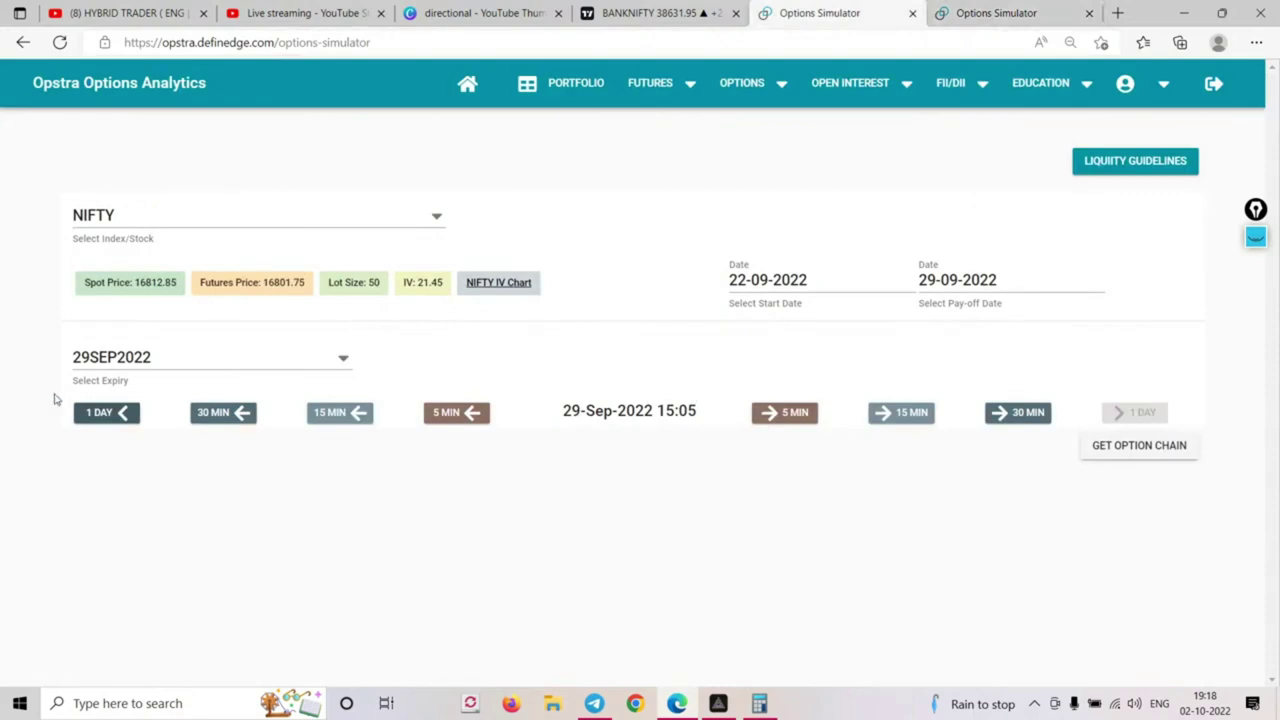
{"action": "left_click", "coordinate": [106, 413]}
{"action": "left_click", "coordinate": [108, 418]}
{"action": "left_click", "coordinate": [108, 418]}
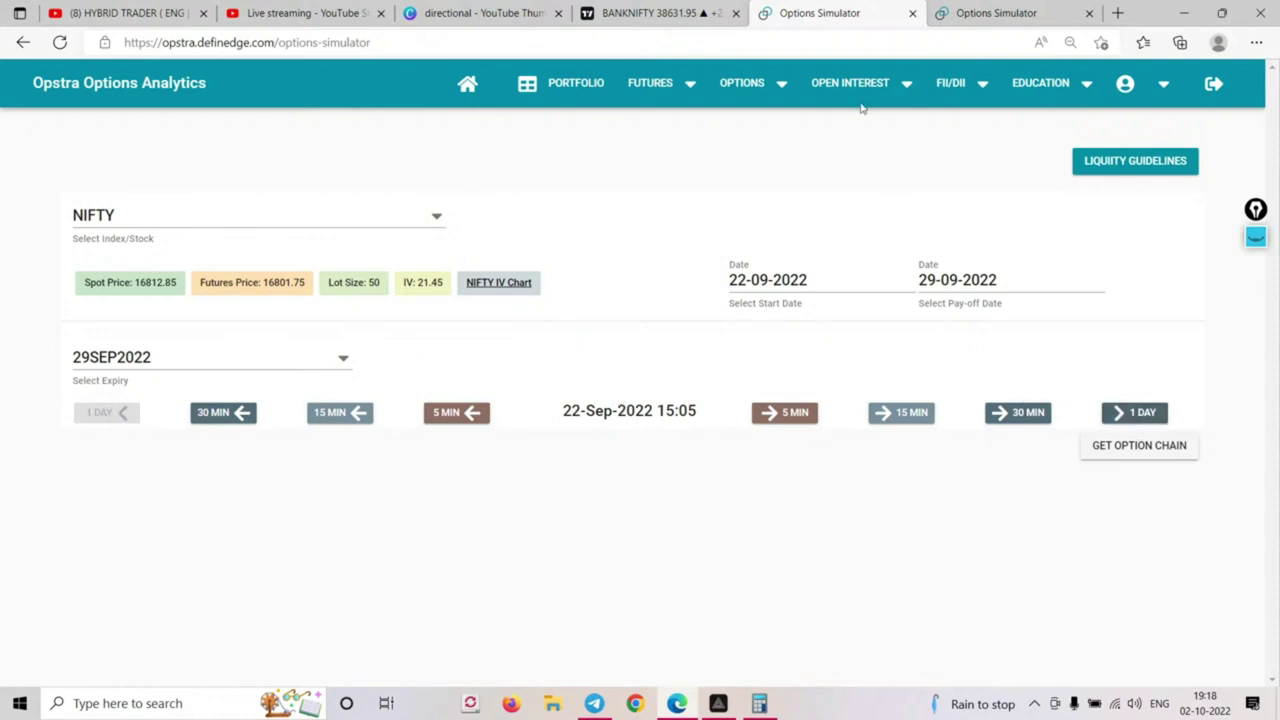
Locate the at-the-money 40800 strike in the BANKNIFTY chain and add a one-lot buy position in the 41300CE at 269.2
{"action": "left_click", "coordinate": [950, 14]}
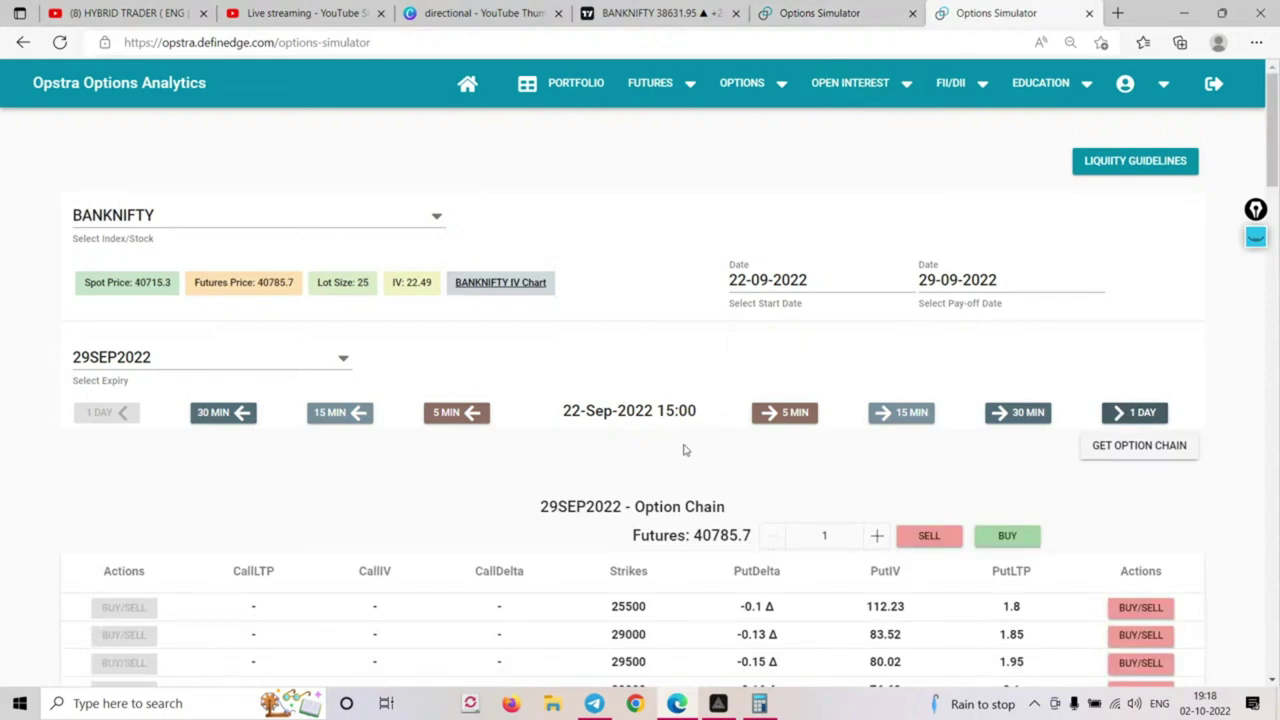
{"action": "scroll", "coordinate": [710, 430], "scroll_direction": "down", "scroll_amount": 1}
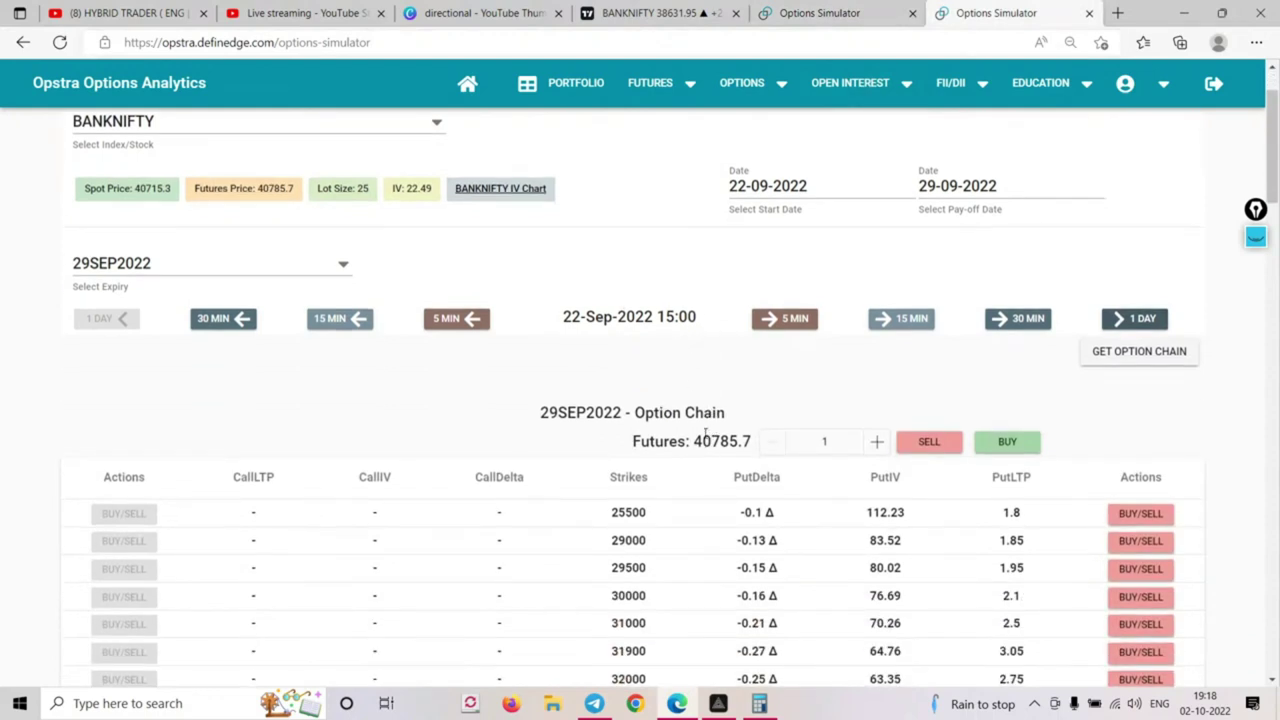
{"action": "scroll", "coordinate": [722, 445], "scroll_direction": "down", "scroll_amount": 18}
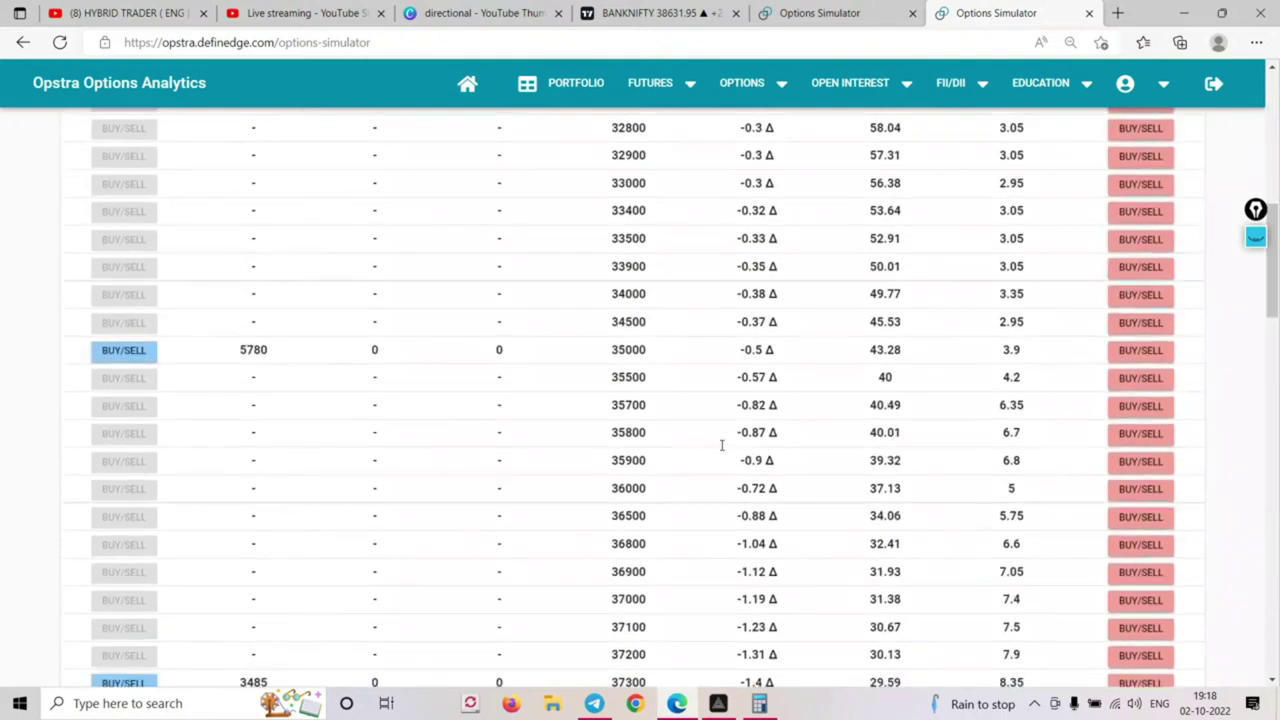
{"action": "scroll", "coordinate": [722, 450], "scroll_direction": "down", "scroll_amount": 2}
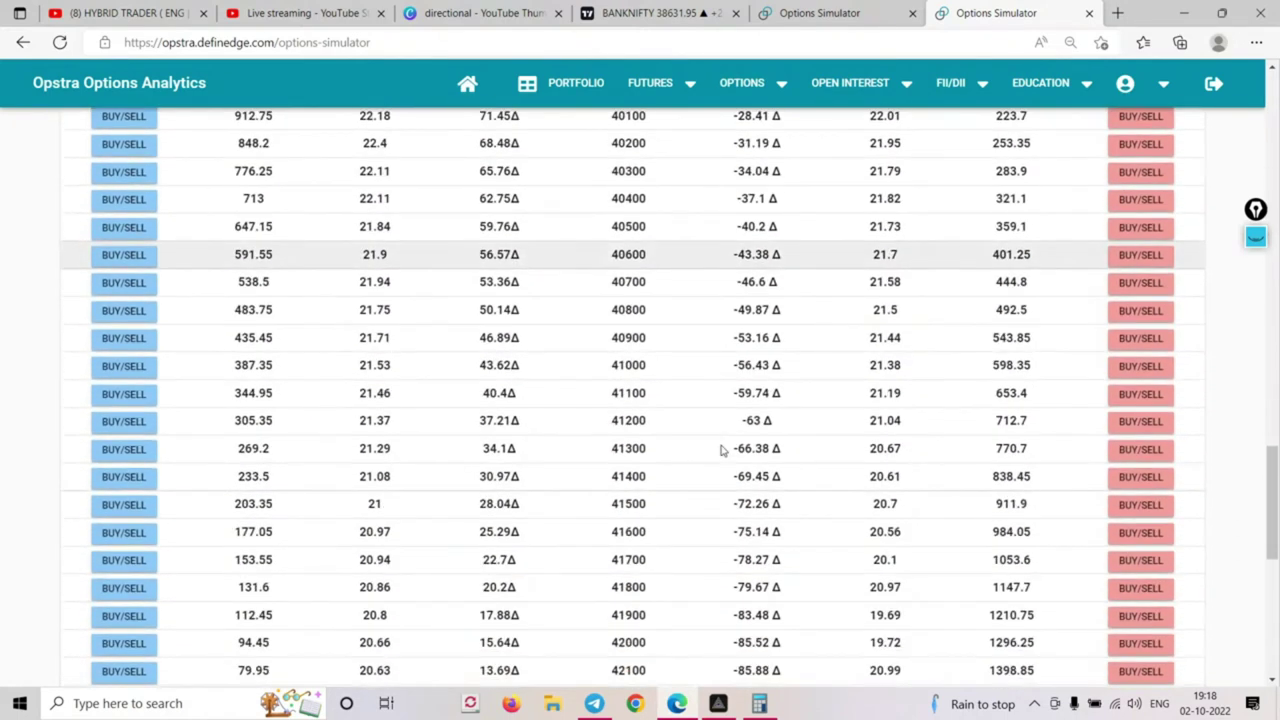
{"action": "double_click", "coordinate": [630, 310]}
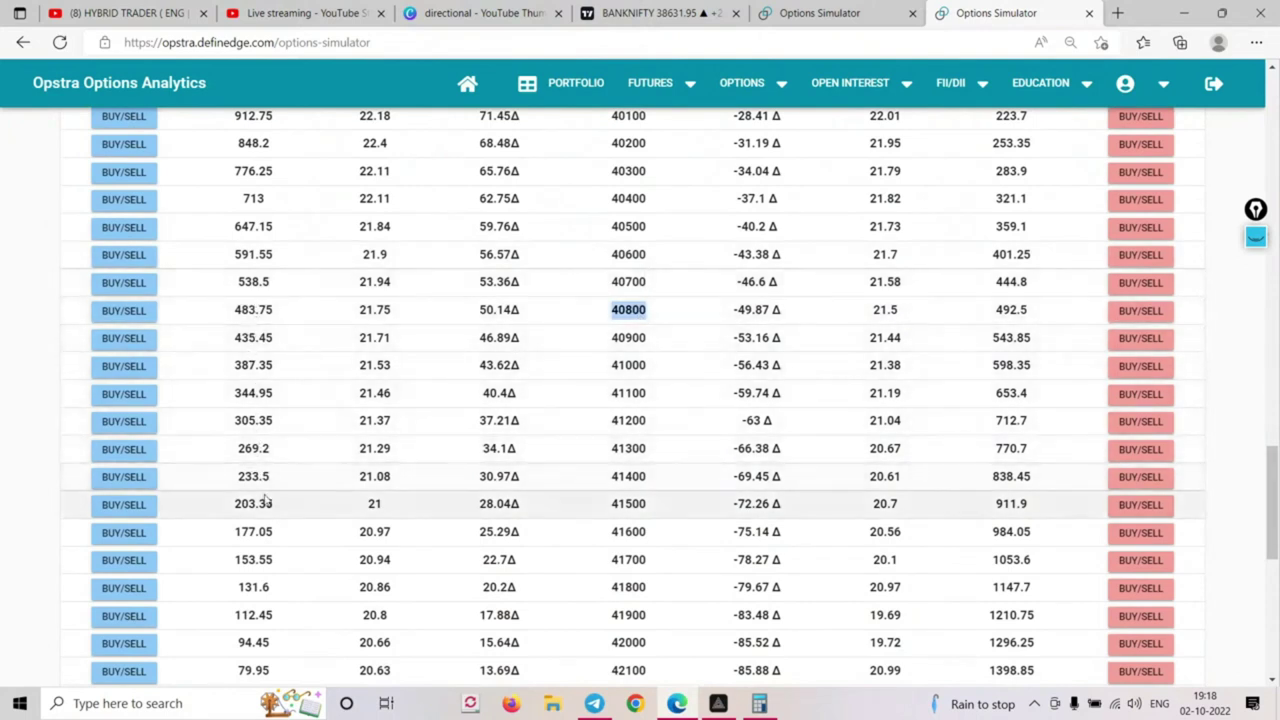
{"action": "left_click", "coordinate": [135, 452]}
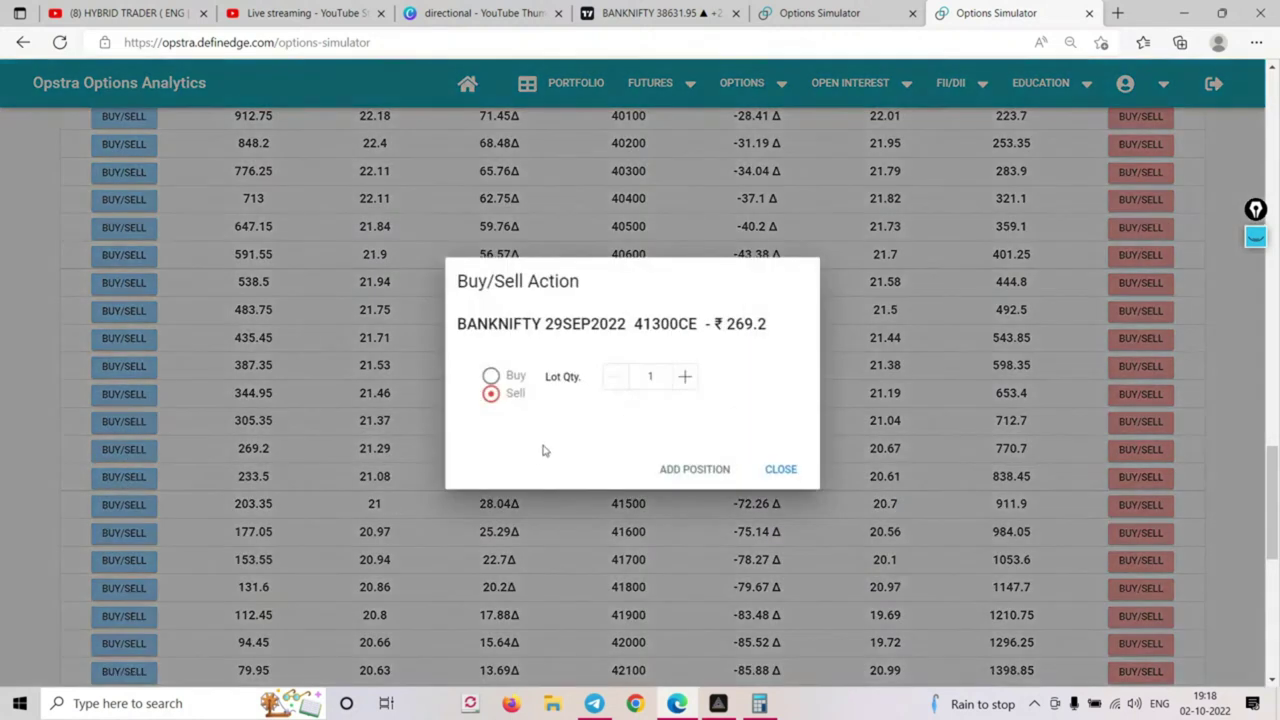
{"action": "left_click", "coordinate": [490, 375]}
{"action": "left_click", "coordinate": [694, 468]}
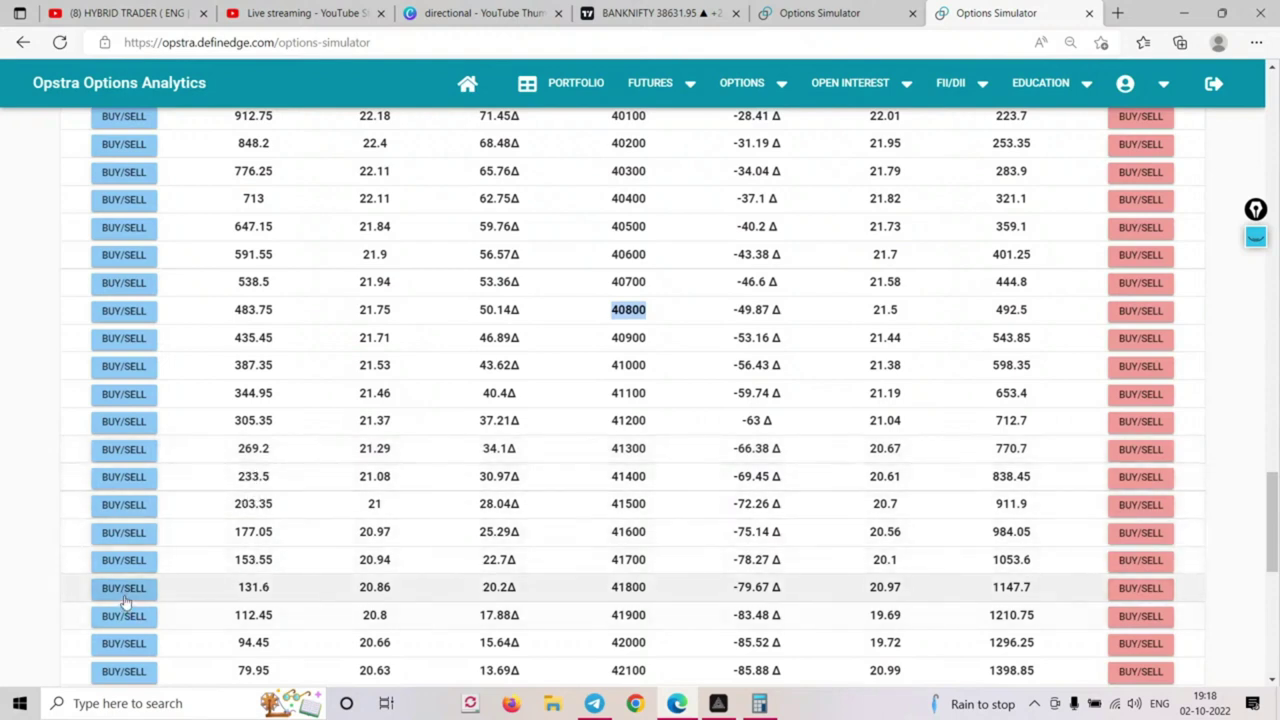
Add a one-lot sell position in the BANKNIFTY 29SEP2022 41800CE at 131.6 and view the spread's payoff
{"action": "left_click", "coordinate": [123, 588]}
{"action": "left_click", "coordinate": [490, 393]}
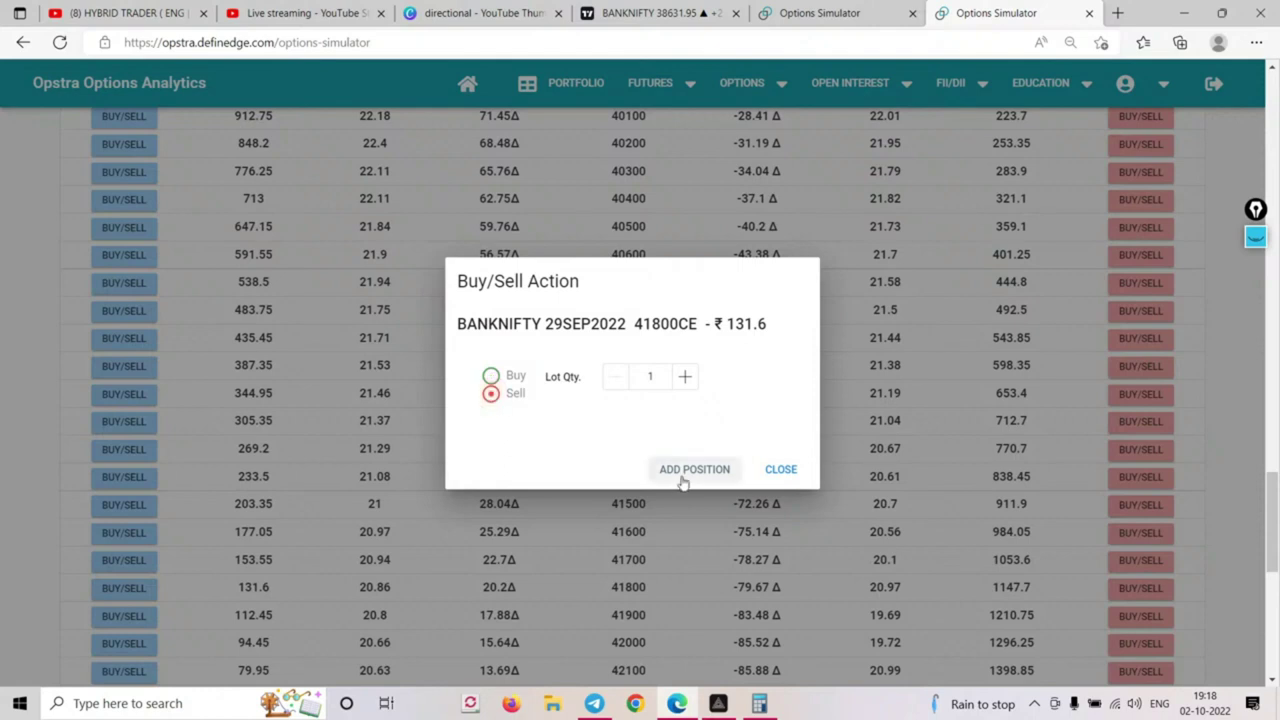
{"action": "left_click", "coordinate": [683, 470]}
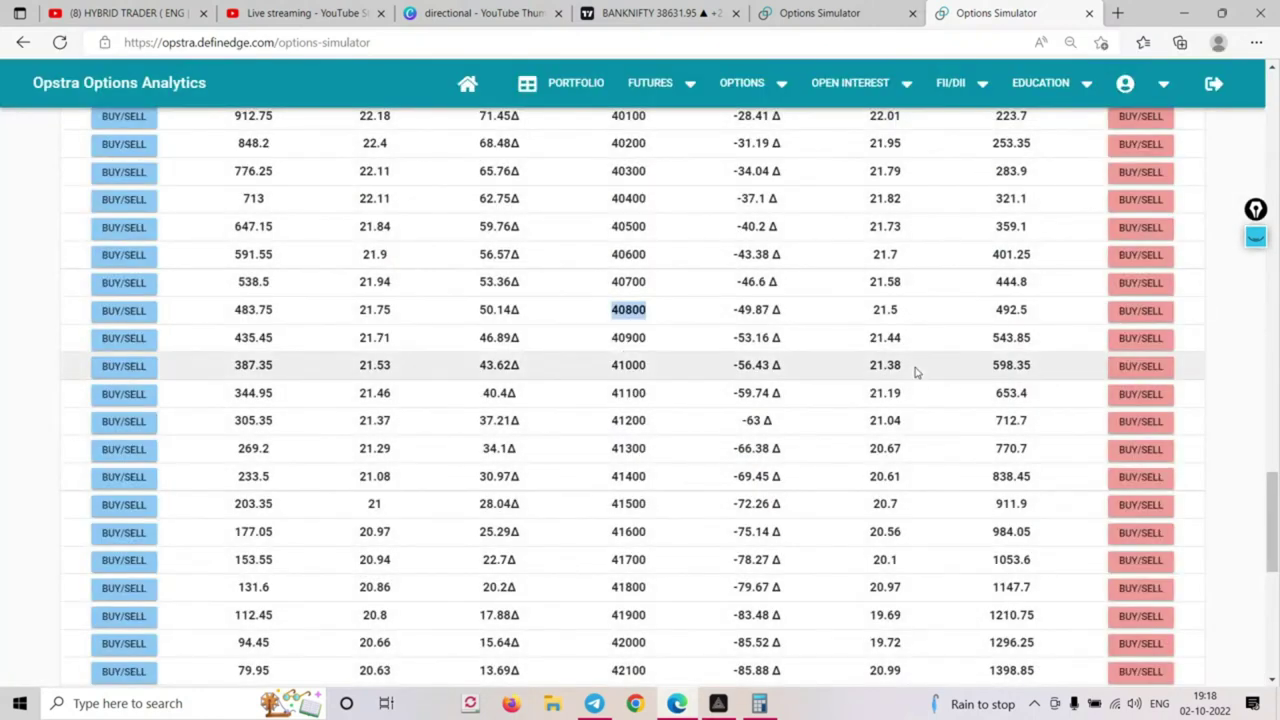
{"action": "scroll", "coordinate": [914, 370], "scroll_direction": "up", "scroll_amount": 15}
{"action": "scroll", "coordinate": [914, 370], "scroll_direction": "up", "scroll_amount": 4}
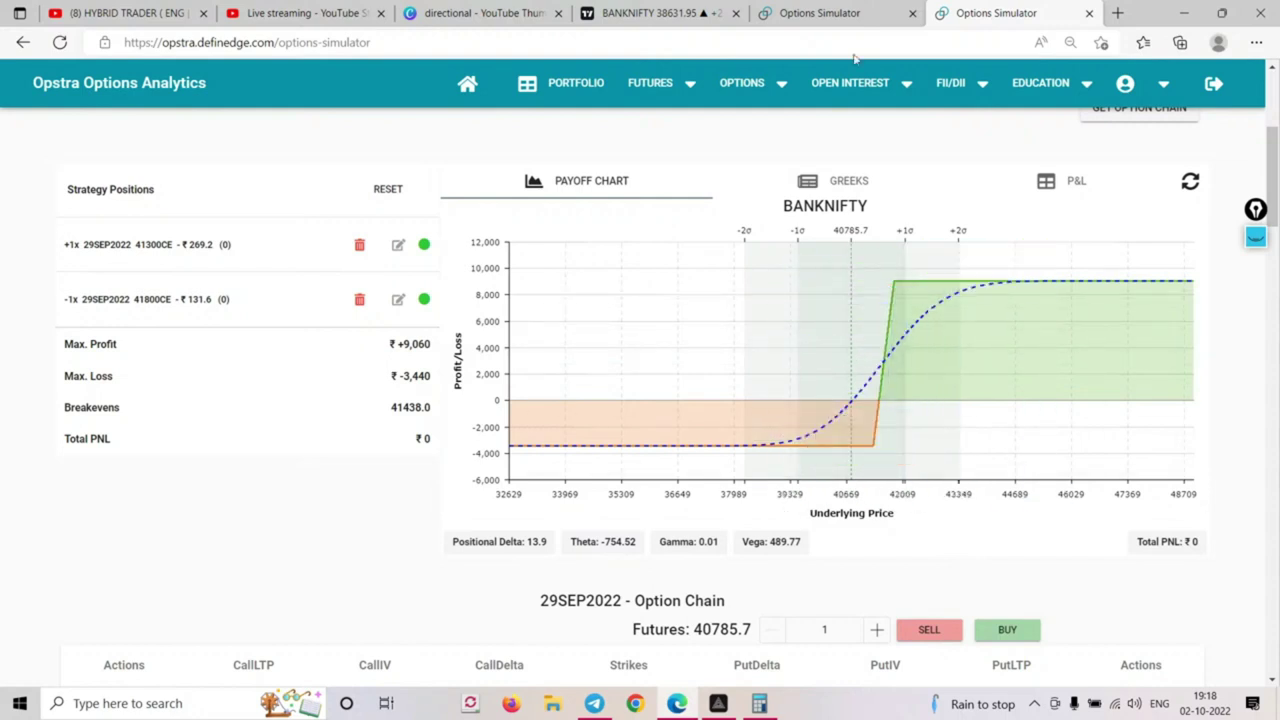
Load the NIFTY 29SEP2022 option chain for 22-Sep-2022 15:05 and look through its strikes for the futures price
{"action": "left_click", "coordinate": [850, 18]}
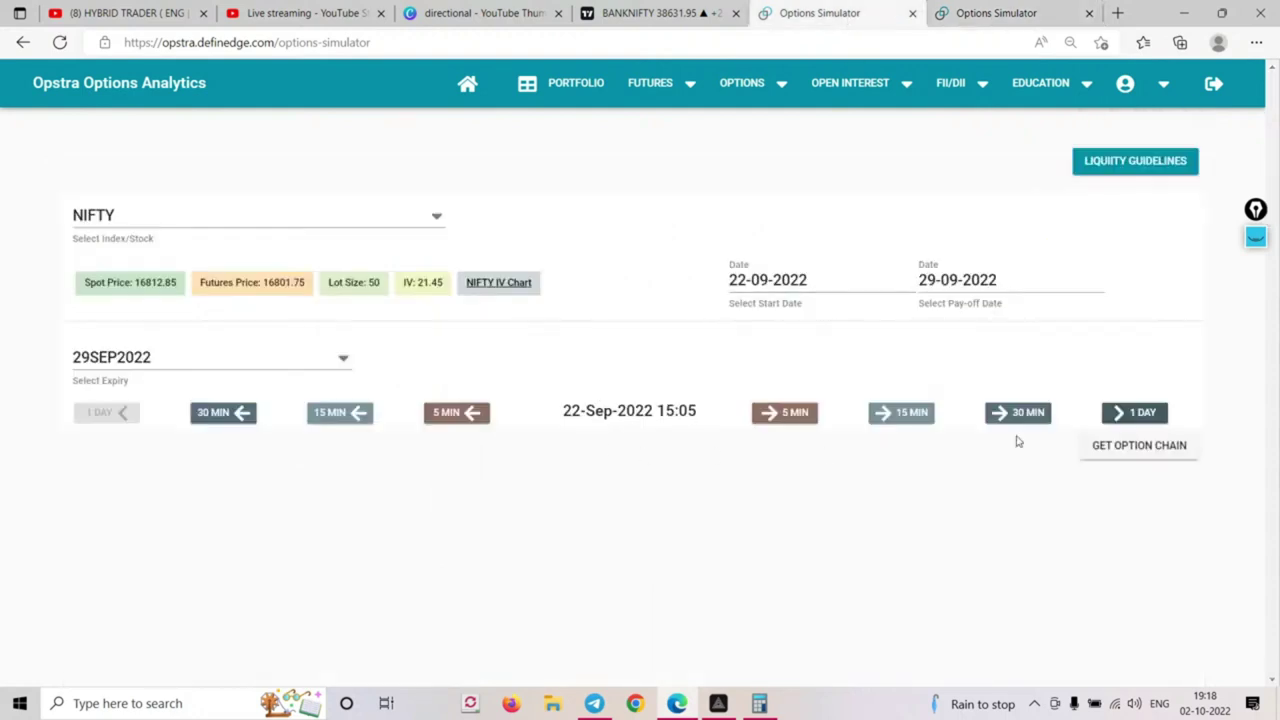
{"action": "left_click", "coordinate": [1137, 447]}
{"action": "scroll", "coordinate": [711, 416], "scroll_direction": "down", "scroll_amount": 2}
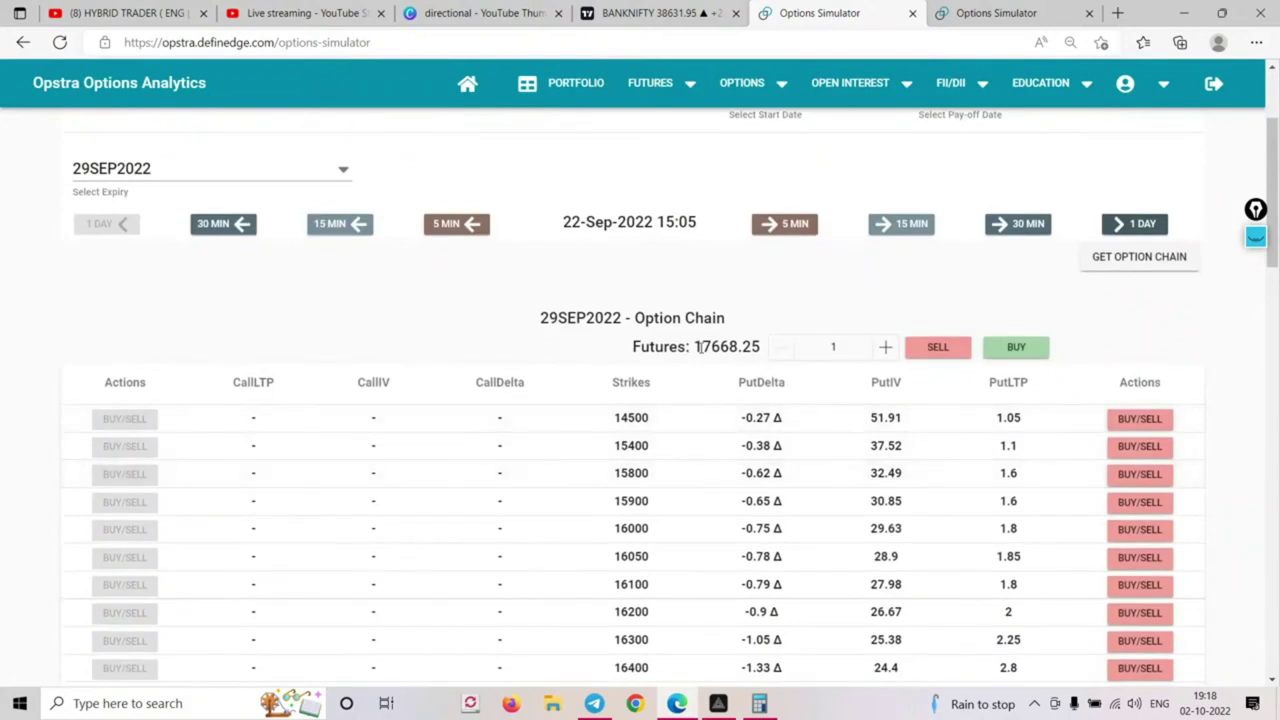
{"action": "left_click_drag", "start_coordinate": [695, 346], "coordinate": [756, 348]}
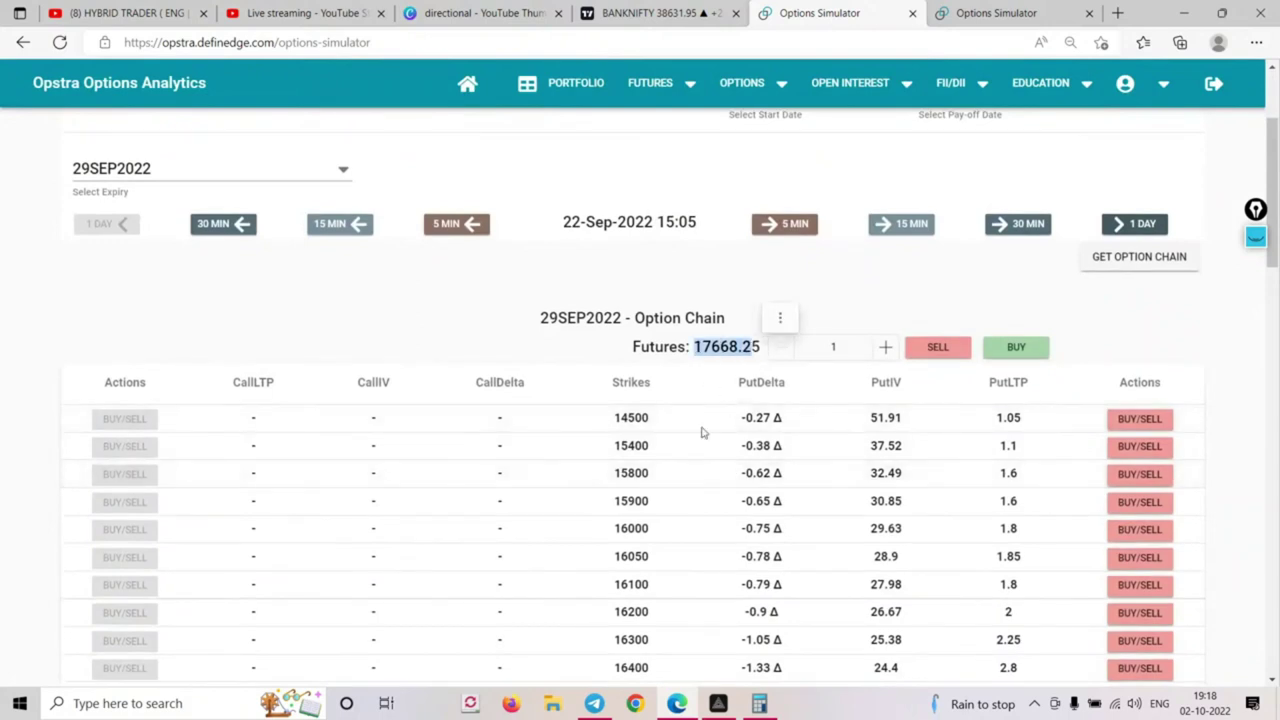
{"action": "scroll", "coordinate": [702, 432], "scroll_direction": "down", "scroll_amount": 9}
{"action": "scroll", "coordinate": [668, 510], "scroll_direction": "up", "scroll_amount": 1}
{"action": "scroll", "coordinate": [663, 503], "scroll_direction": "up", "scroll_amount": 10}
{"action": "scroll", "coordinate": [737, 449], "scroll_direction": "down", "scroll_amount": 7}
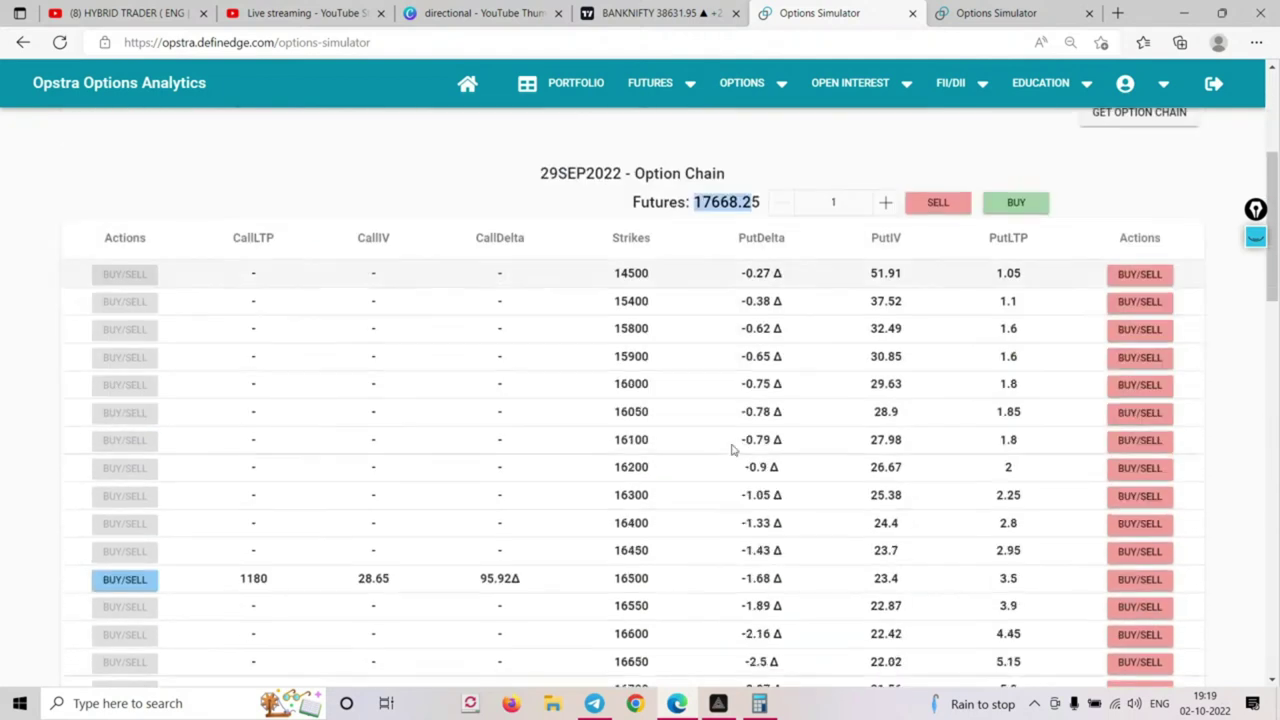
{"action": "double_click", "coordinate": [640, 485]}
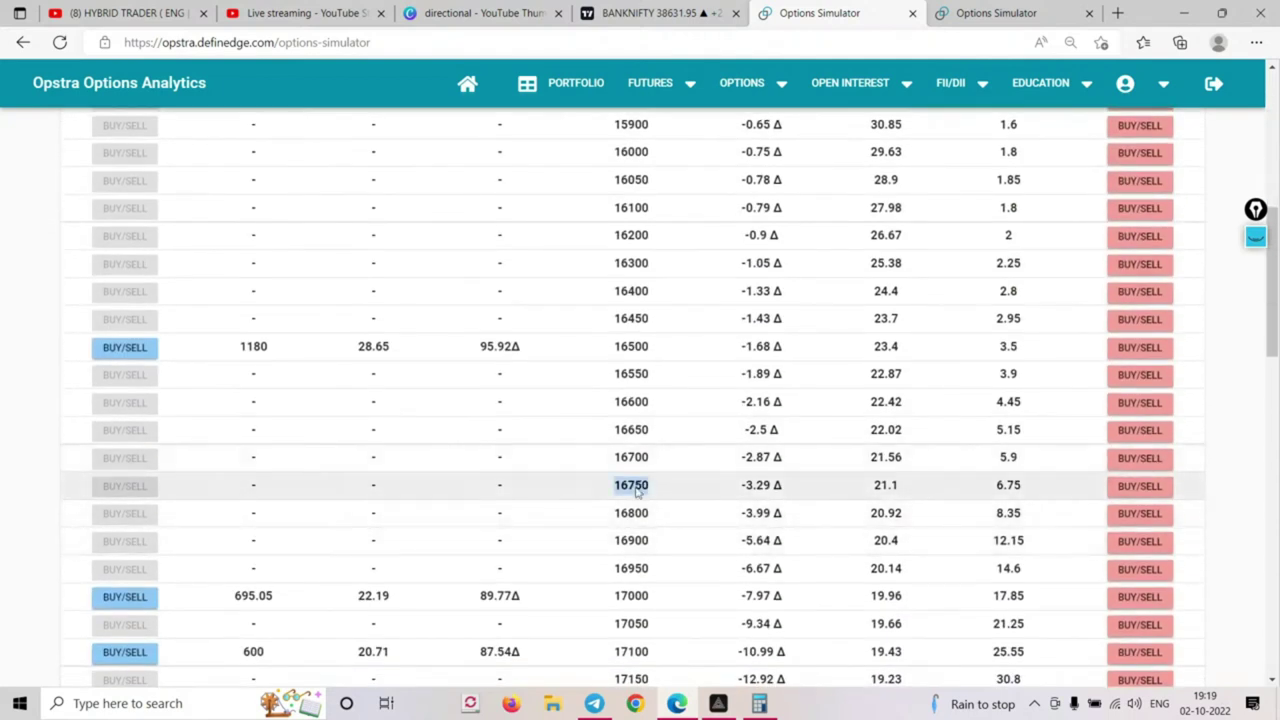
{"action": "scroll", "coordinate": [1020, 486], "scroll_direction": "up", "scroll_amount": 6}
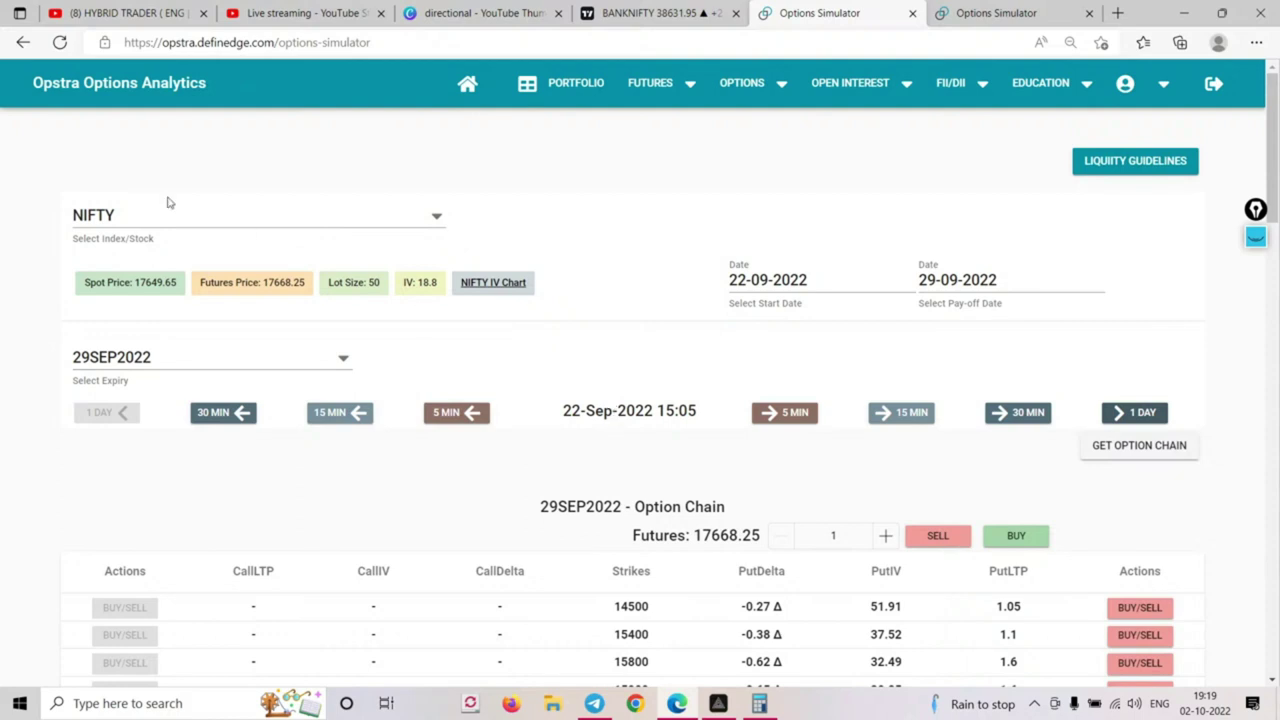
Reopen the options simulator for NIFTY, set the start date to 22-09-2022 and move the simulation time to 15:05
{"action": "left_click", "coordinate": [584, 83]}
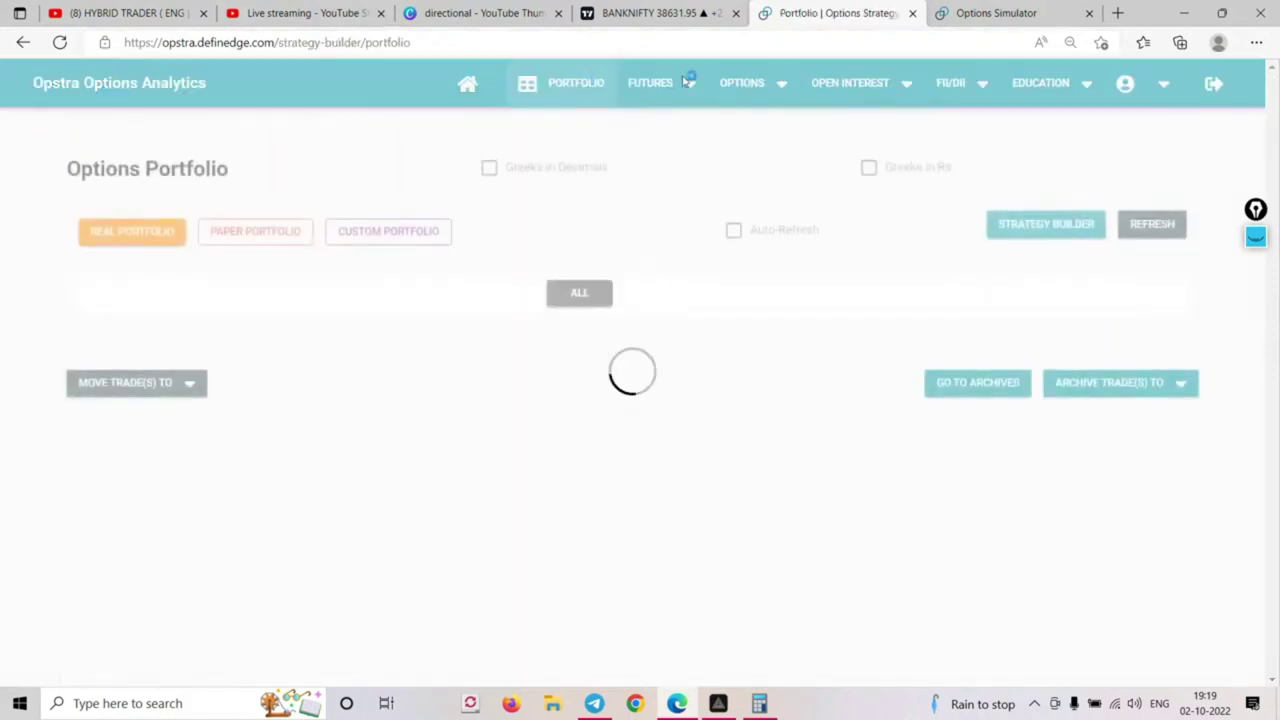
{"action": "left_click", "coordinate": [777, 88]}
{"action": "left_click", "coordinate": [790, 160]}
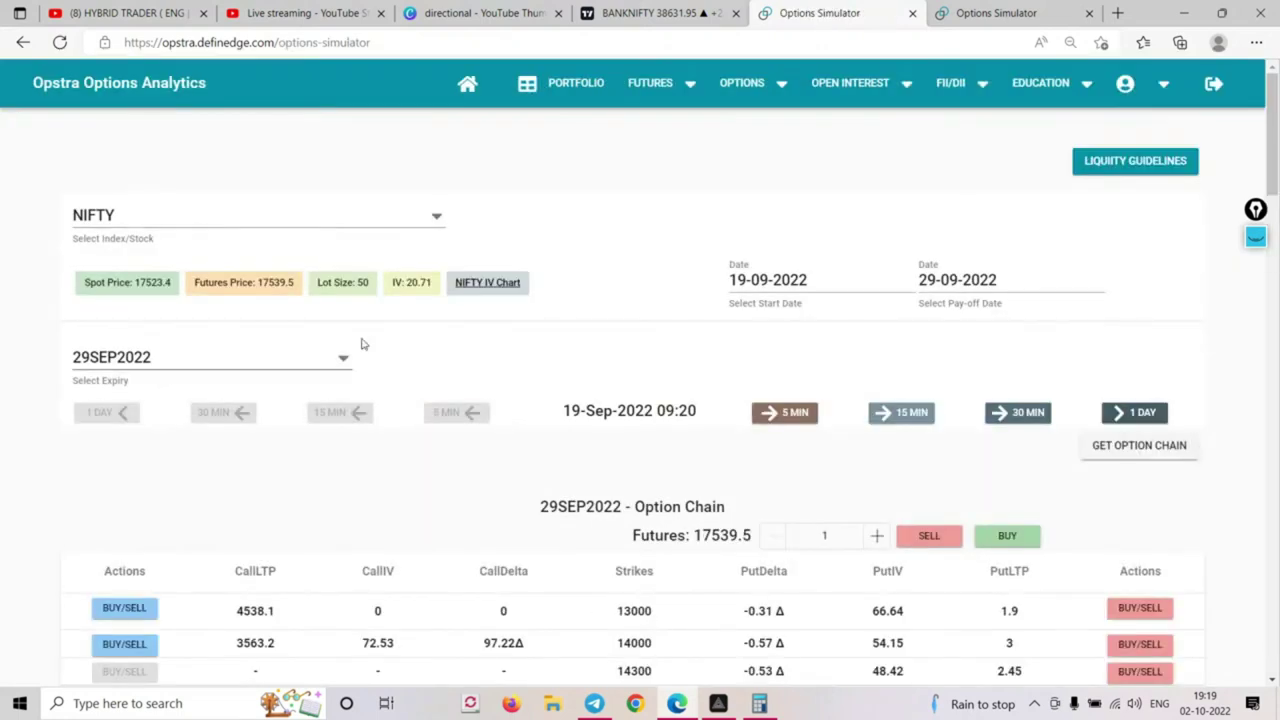
{"action": "left_click", "coordinate": [833, 284]}
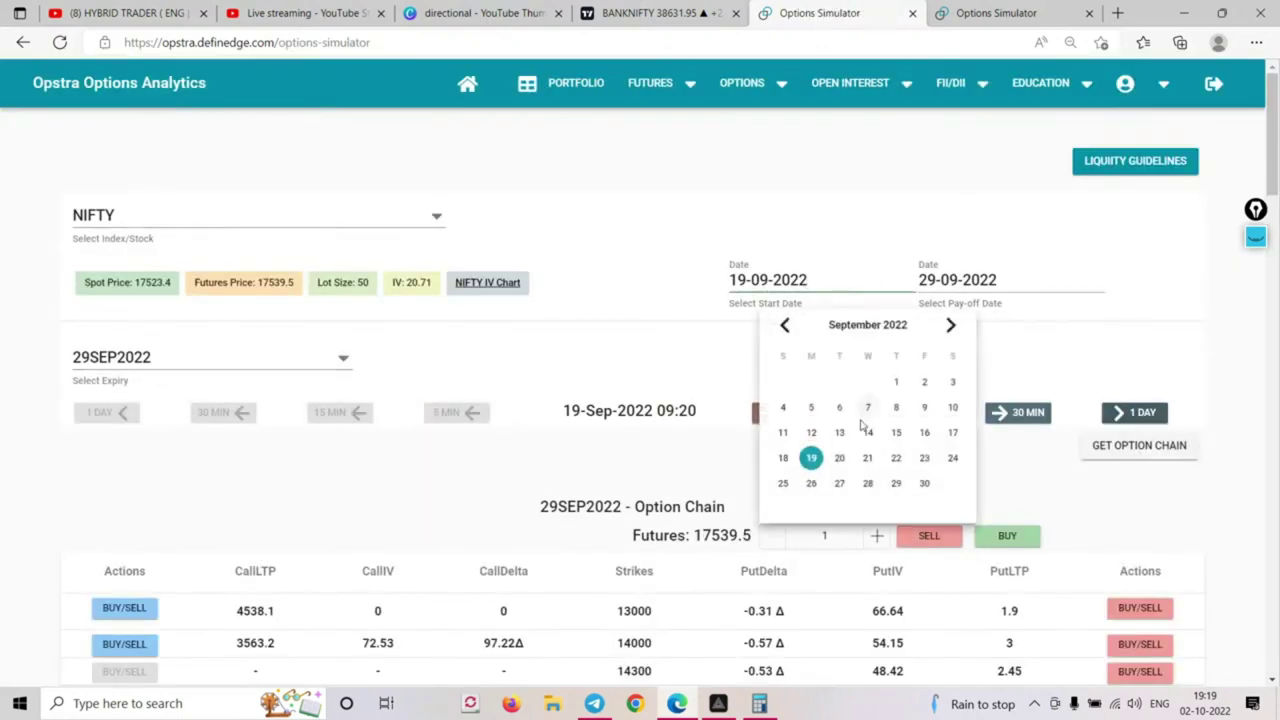
{"action": "left_click", "coordinate": [898, 461]}
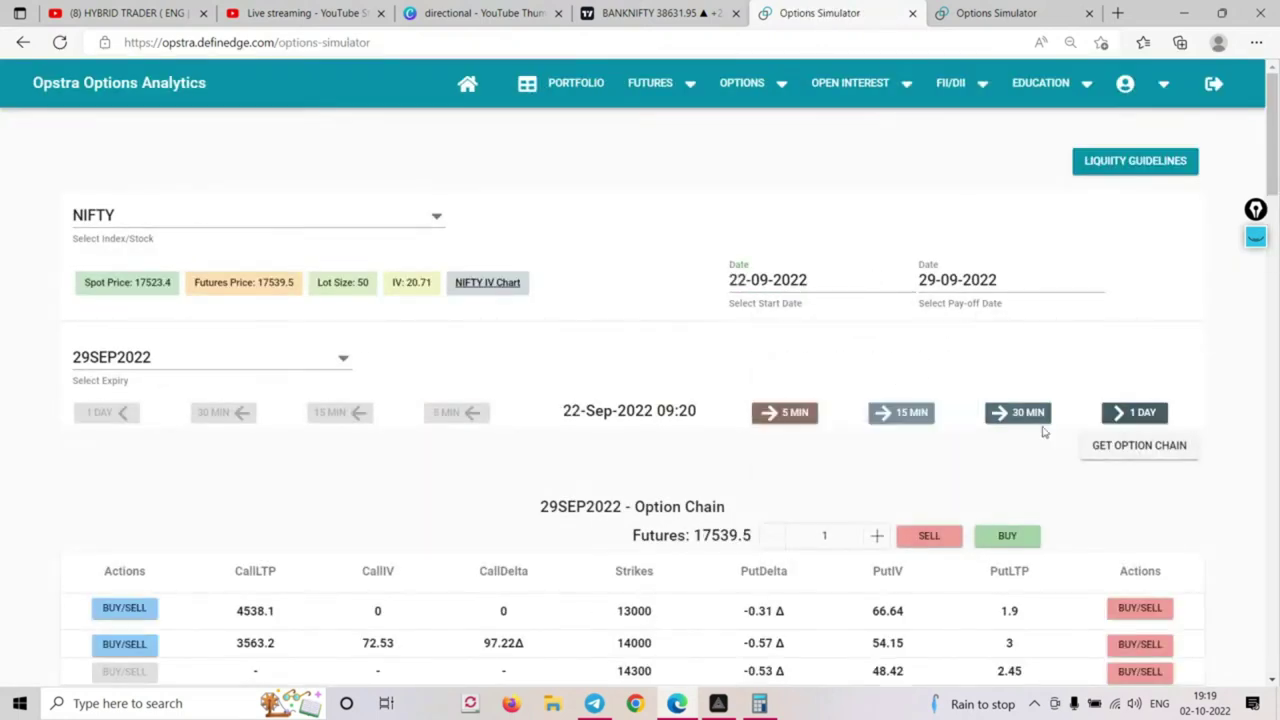
{"action": "left_click", "coordinate": [1142, 413]}
{"action": "left_click", "coordinate": [354, 415]}
{"action": "left_click", "coordinate": [474, 416]}
{"action": "left_click", "coordinate": [477, 417]}
{"action": "left_click", "coordinate": [477, 417]}
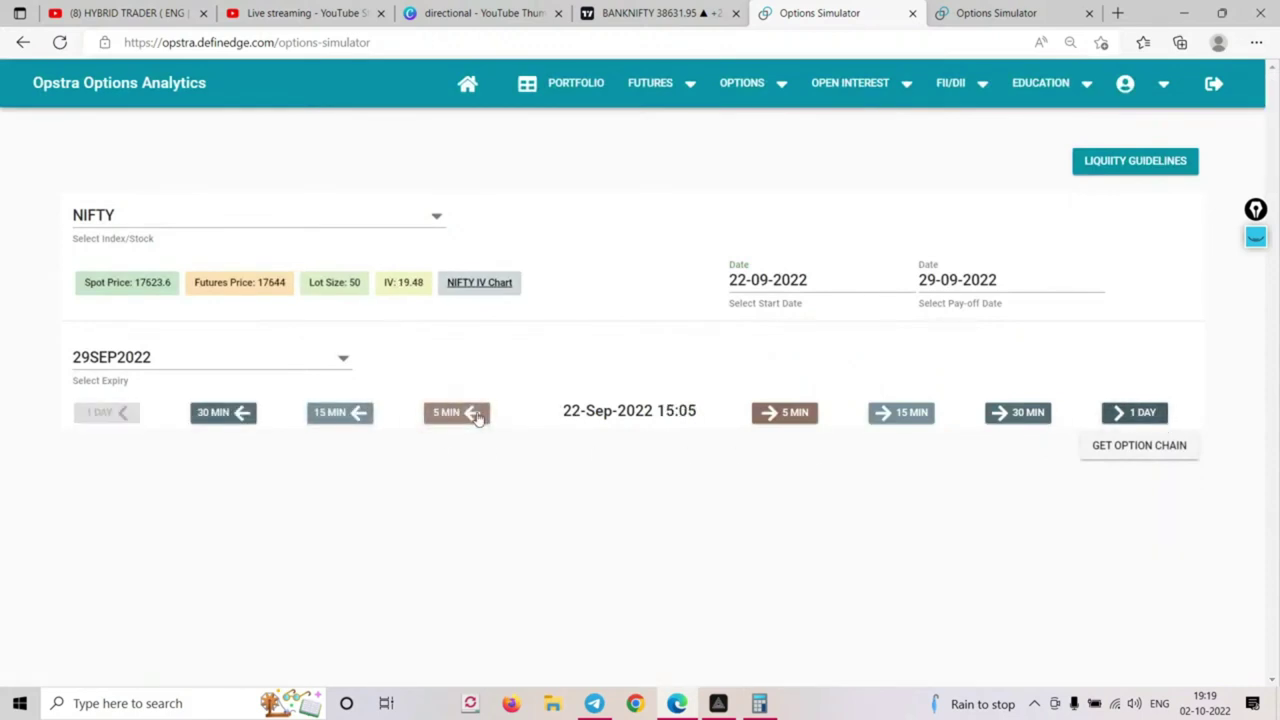
Load the NIFTY 29SEP2022 option chain, locate the at-the-money 17650 strike and add a one-lot buy position in the 17500PE at 103.65
{"action": "left_click", "coordinate": [1139, 445]}
{"action": "scroll", "coordinate": [706, 477], "scroll_direction": "down", "scroll_amount": 1}
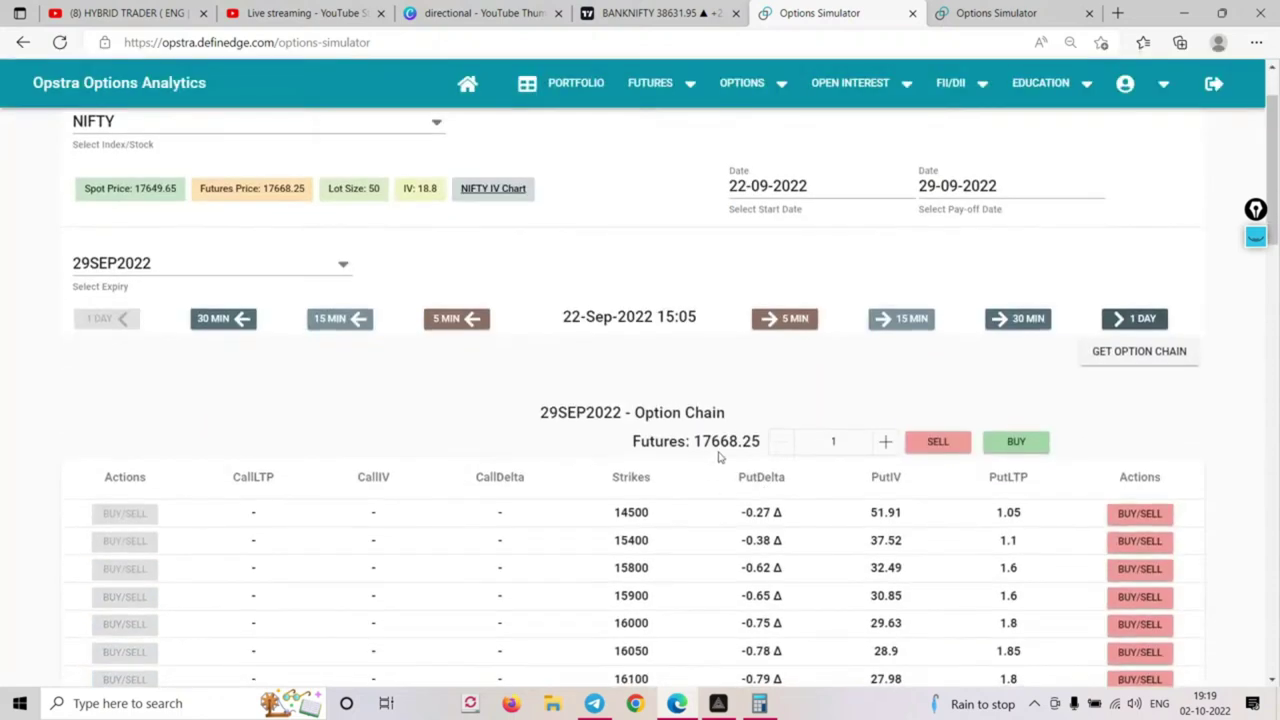
{"action": "scroll", "coordinate": [718, 456], "scroll_direction": "down", "scroll_amount": 10}
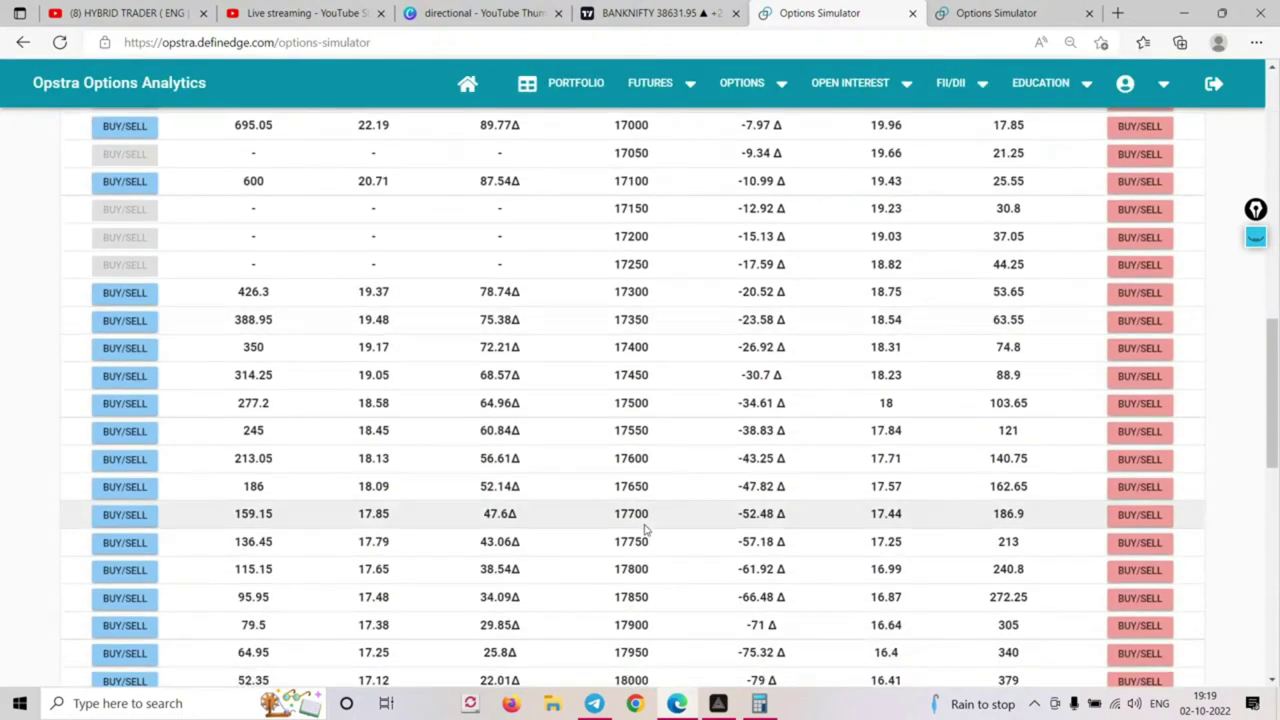
{"action": "double_click", "coordinate": [632, 486]}
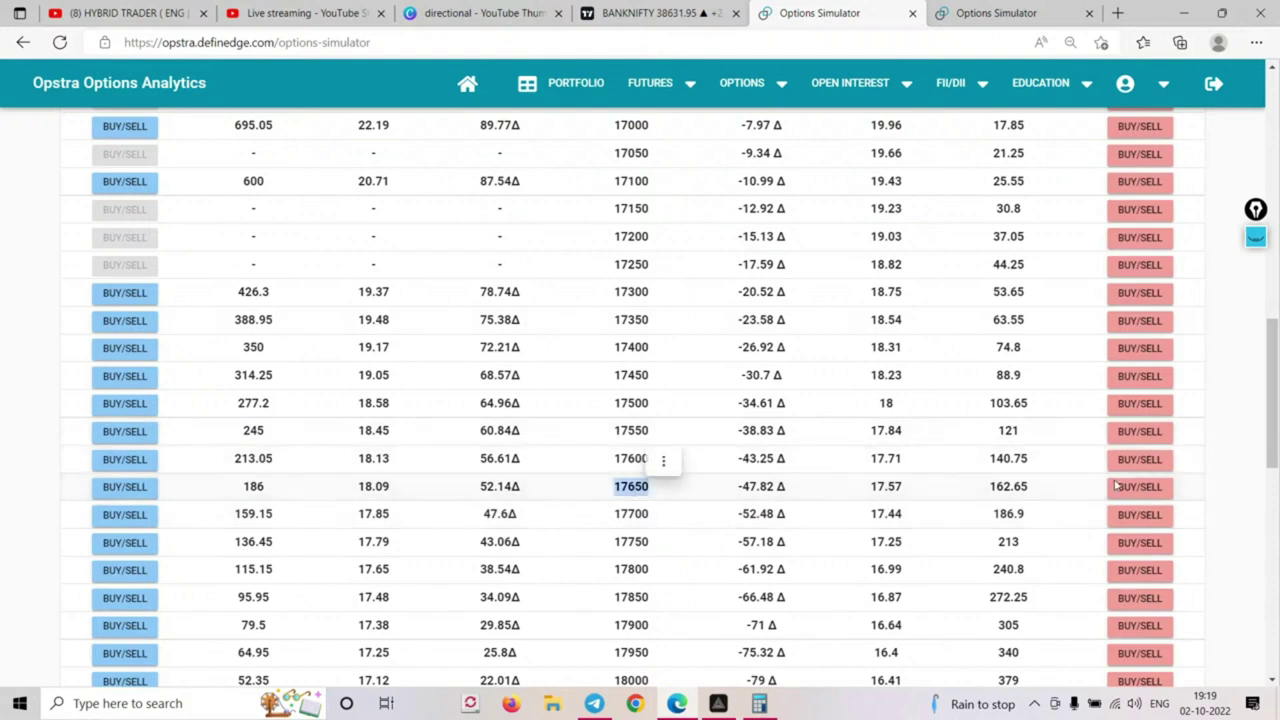
{"action": "left_click", "coordinate": [1140, 403]}
{"action": "left_click", "coordinate": [702, 472]}
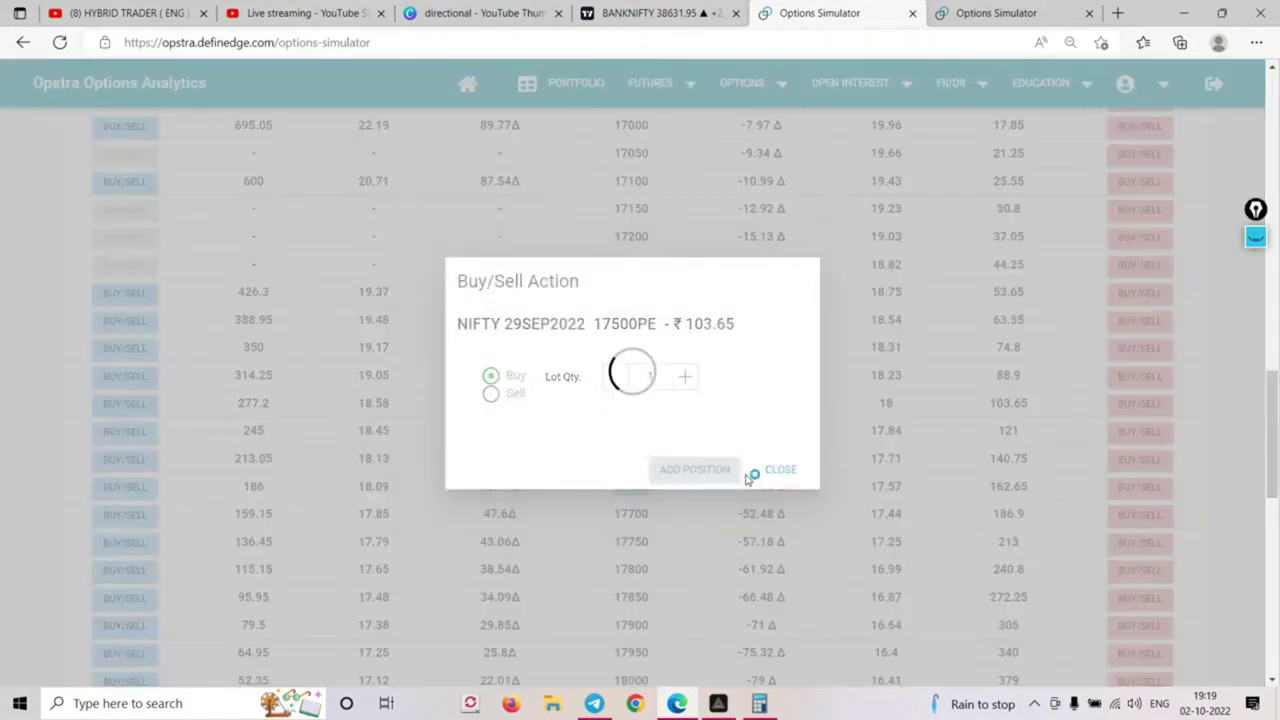
Add a one-lot sell position in the NIFTY 29SEP2022 17300PE at 53.65, about half the bought put's premium, and view the spread's payoff
{"action": "double_click", "coordinate": [1010, 403]}
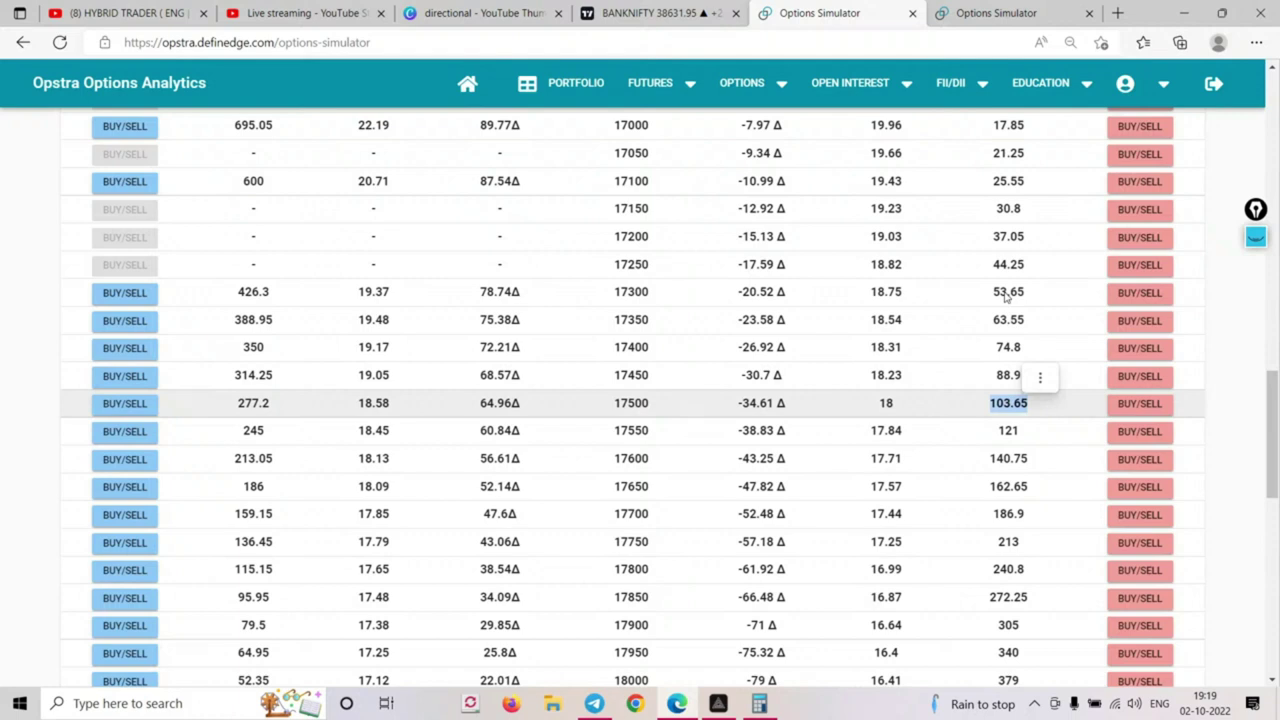
{"action": "left_click", "coordinate": [1145, 292]}
{"action": "left_click", "coordinate": [490, 396]}
{"action": "left_click", "coordinate": [698, 470]}
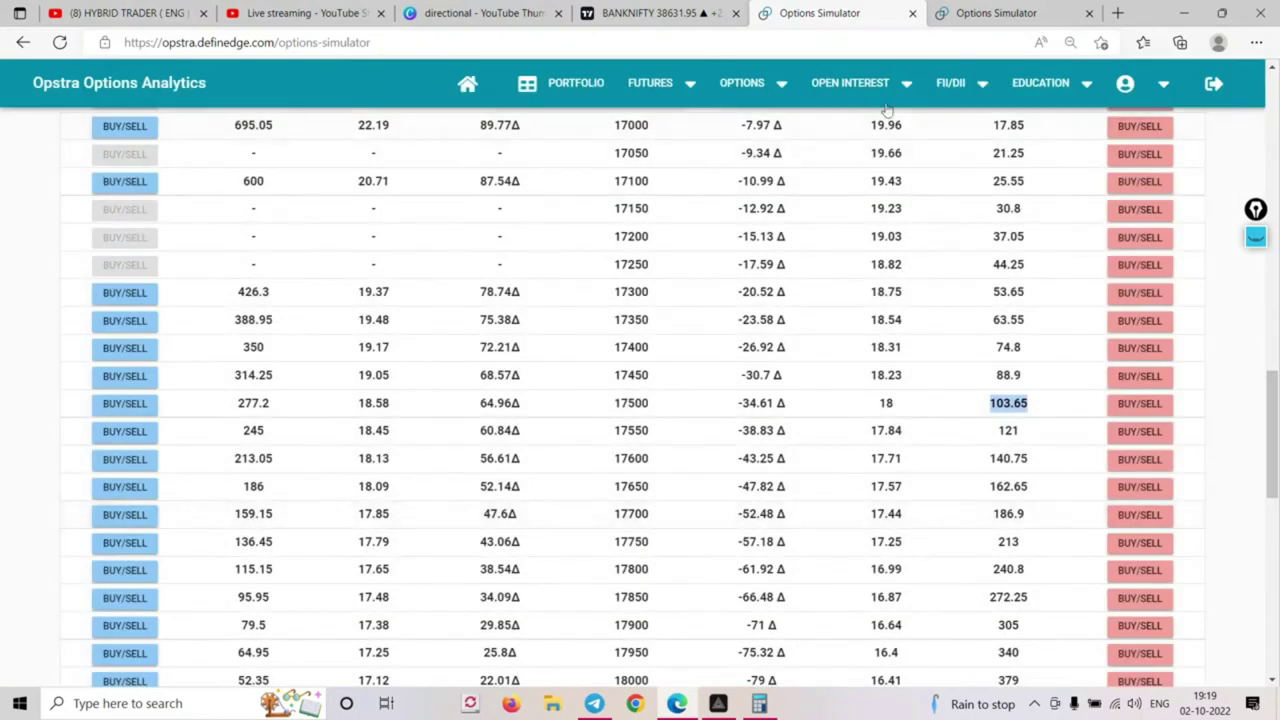
{"action": "scroll", "coordinate": [773, 356], "scroll_direction": "up", "scroll_amount": 6}
{"action": "scroll", "coordinate": [773, 356], "scroll_direction": "up", "scroll_amount": 8}
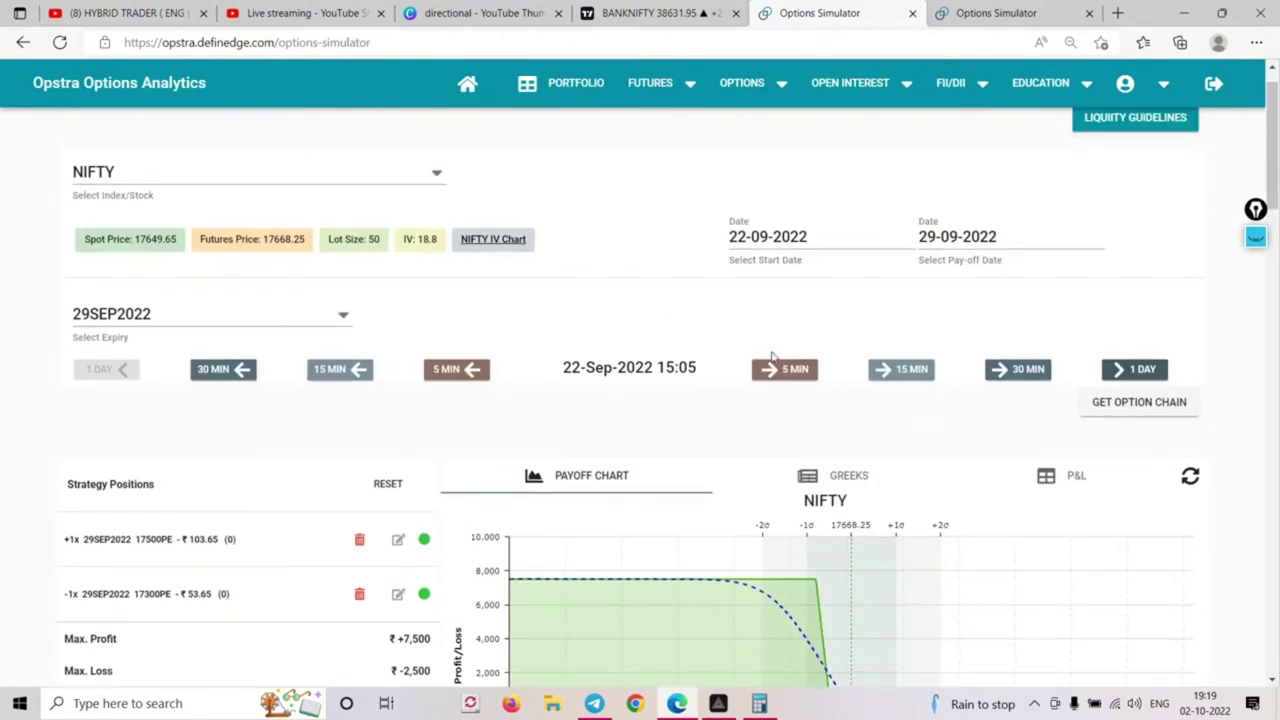
{"action": "scroll", "coordinate": [797, 334], "scroll_direction": "down", "scroll_amount": 3}
{"action": "scroll", "coordinate": [1120, 260], "scroll_direction": "up", "scroll_amount": 1}
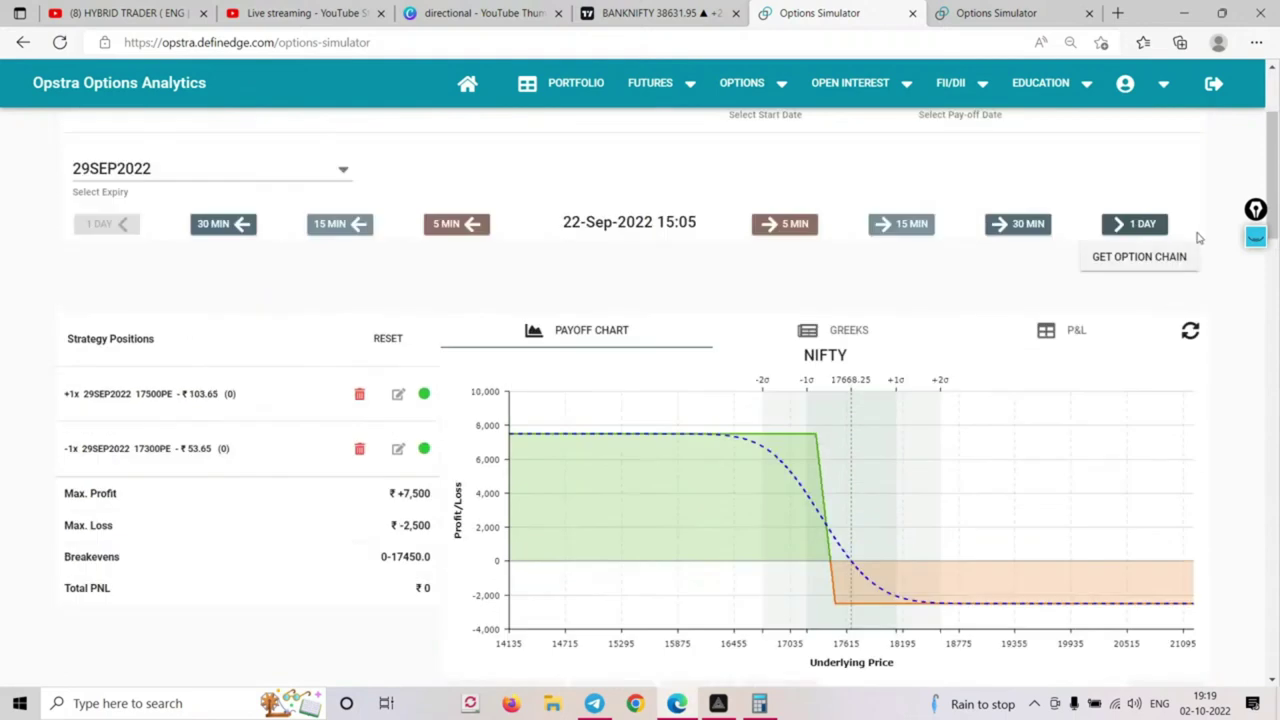
{"action": "scroll", "coordinate": [1275, 190], "scroll_direction": "down", "scroll_amount": 1}
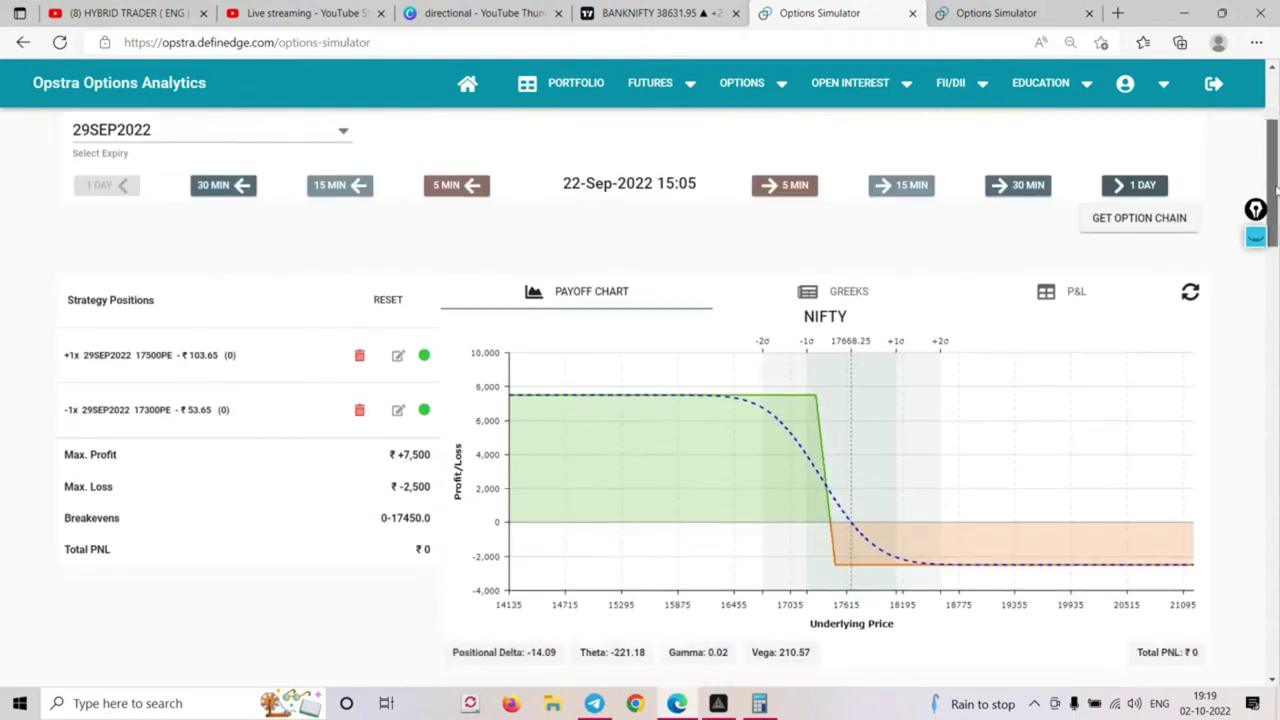
Advance the NIFTY simulation to 23-Sep-2022 15:05 and the BANKNIFTY simulation to 23-Sep-2022 15:00, and compare their total P&L
{"action": "left_click", "coordinate": [1127, 187]}
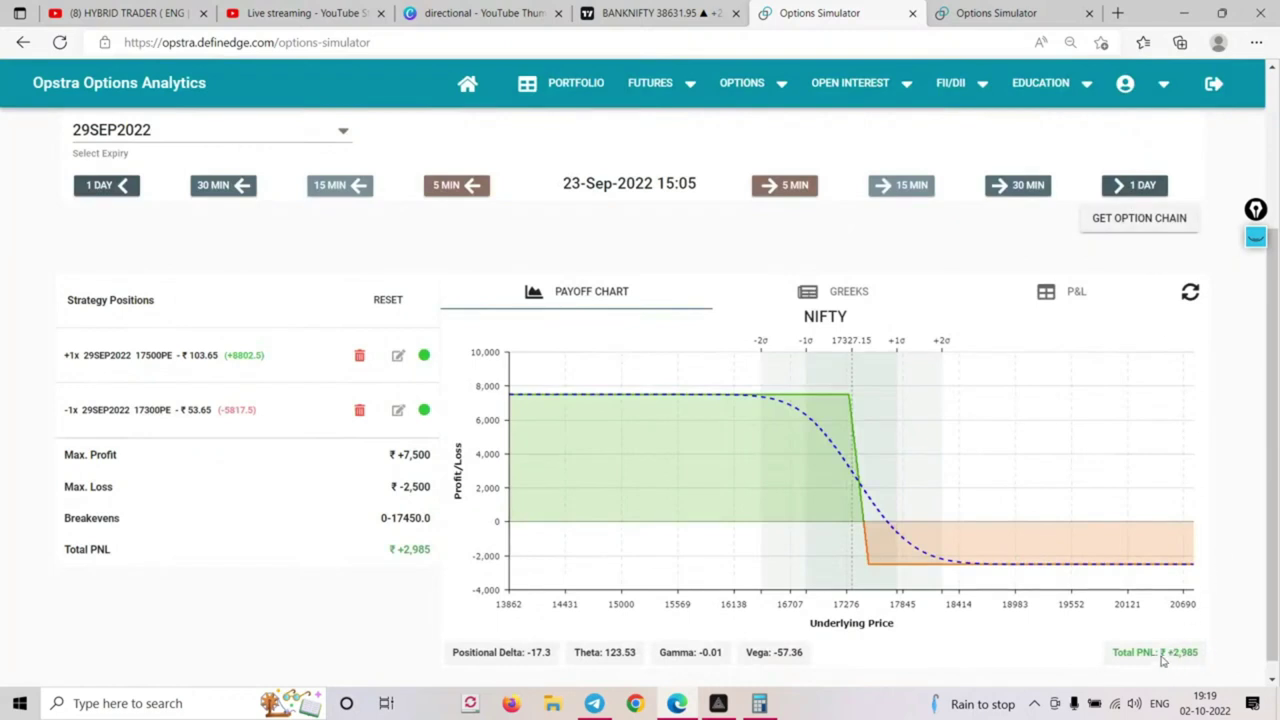
{"action": "left_click", "coordinate": [995, 13]}
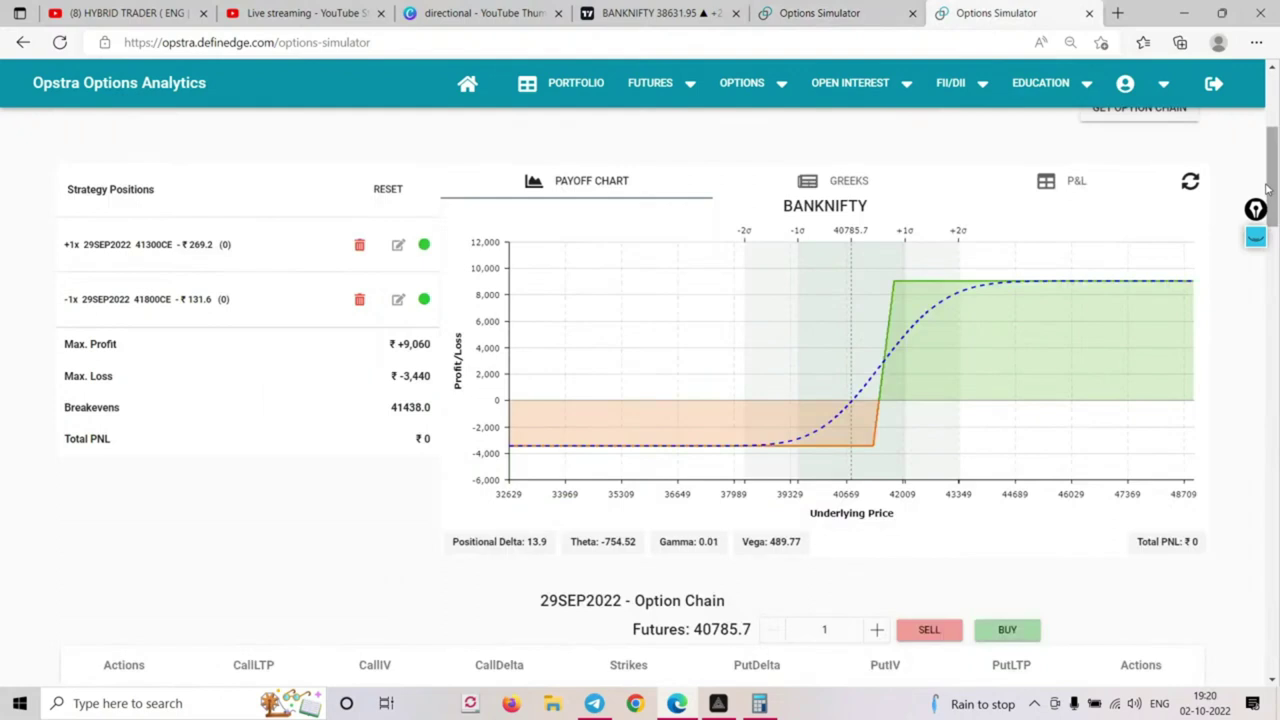
{"action": "scroll", "coordinate": [1273, 183], "scroll_direction": "up", "scroll_amount": 2}
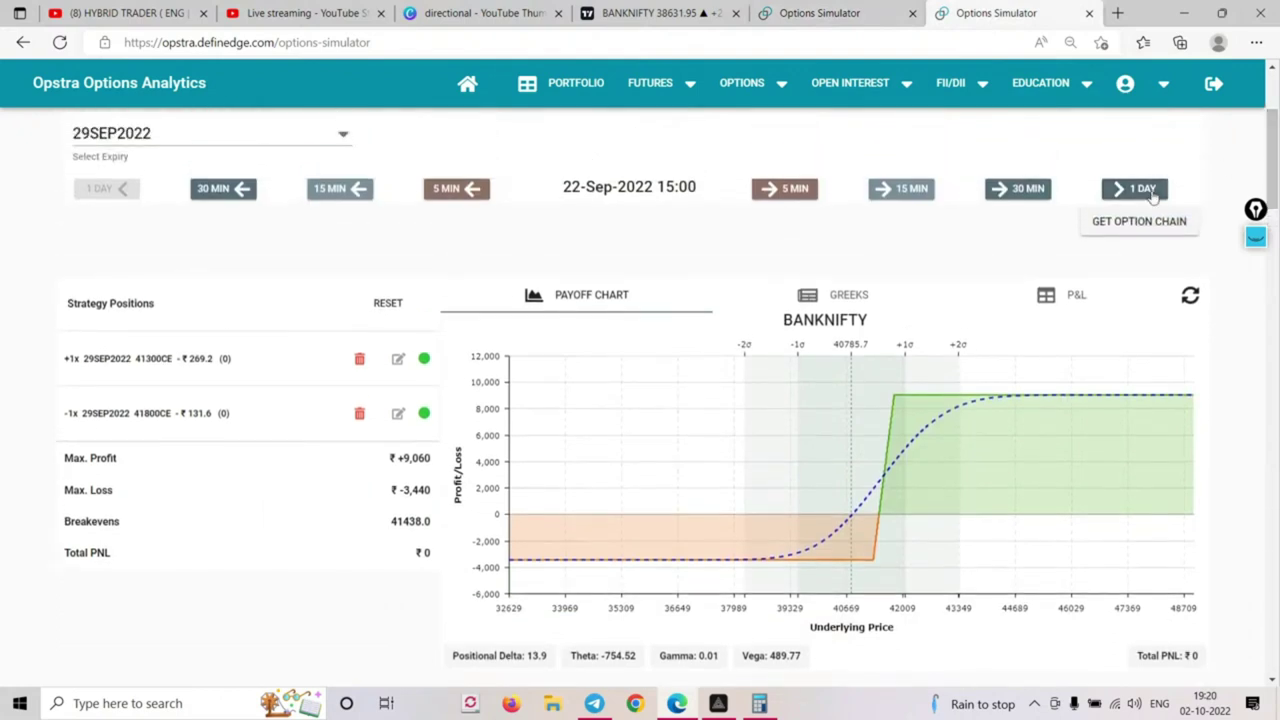
{"action": "left_click", "coordinate": [1150, 192]}
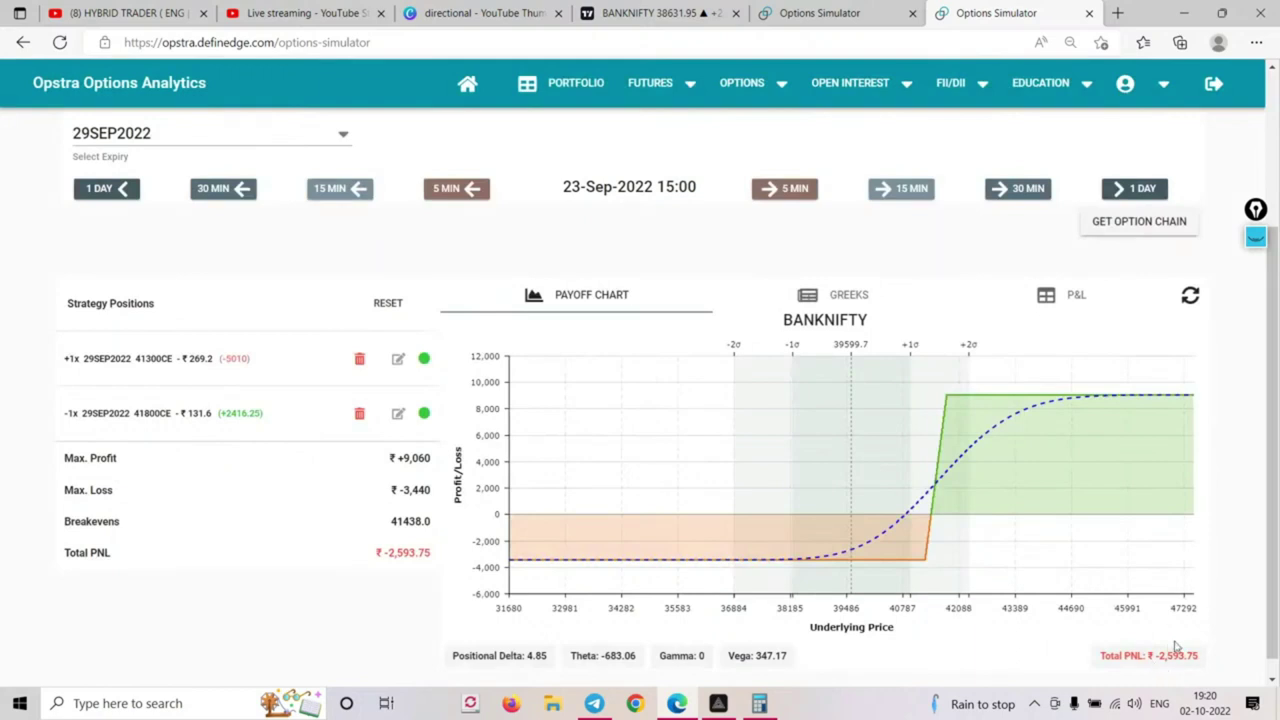
{"action": "left_click", "coordinate": [822, 13]}
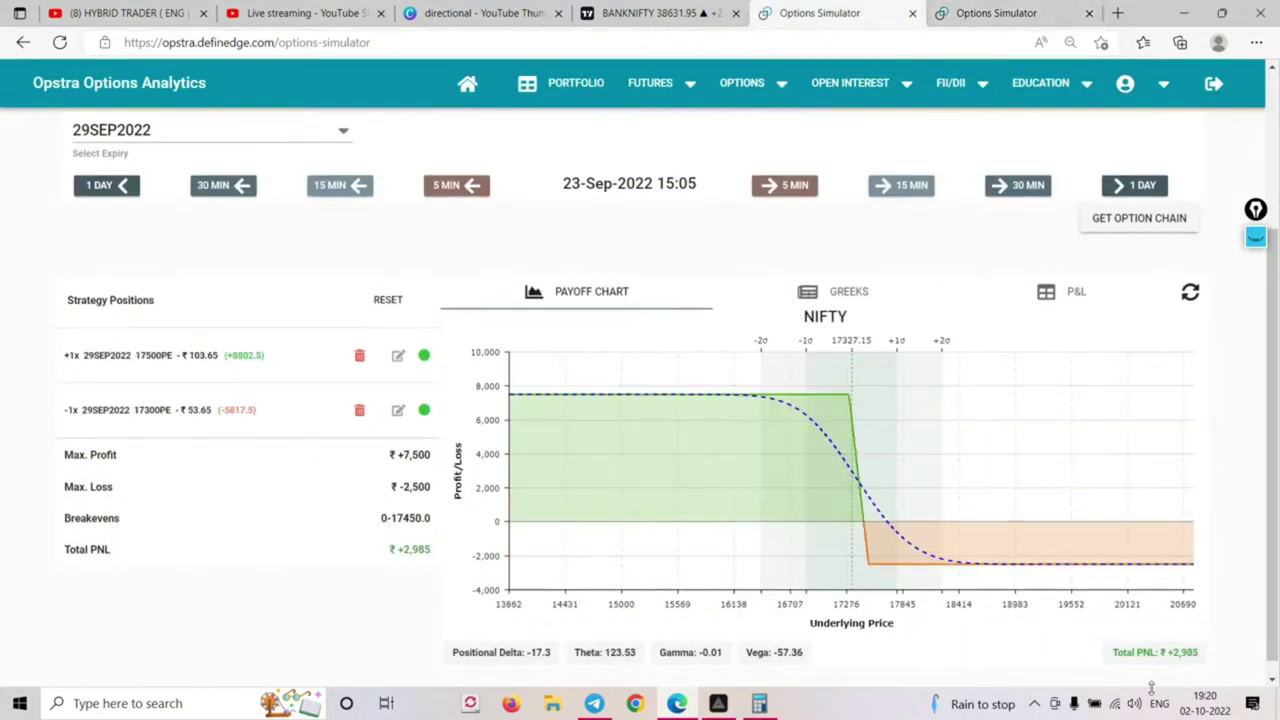
{"action": "left_click", "coordinate": [1044, 14]}
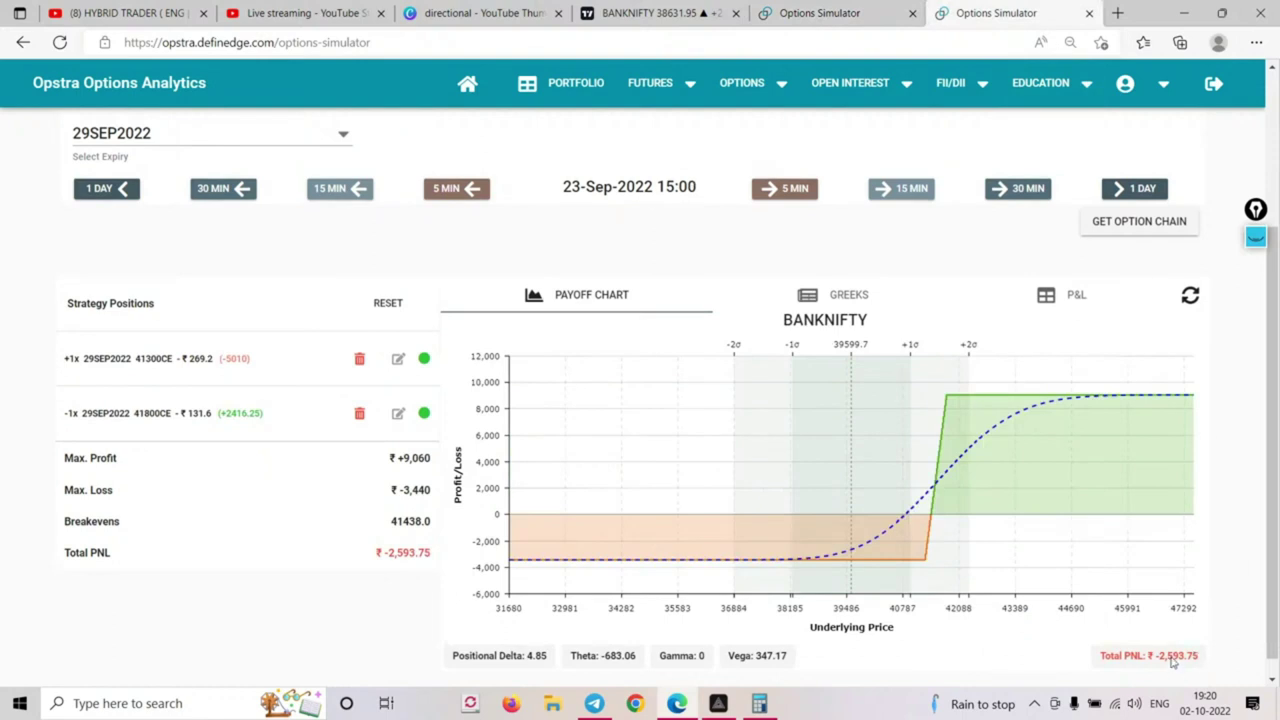
Advance the NIFTY simulation to 26-Sep-2022 15:05 and the BANKNIFTY simulation to 26-Sep-2022 15:00
{"action": "left_click", "coordinate": [805, 13]}
{"action": "left_click", "coordinate": [1130, 186]}
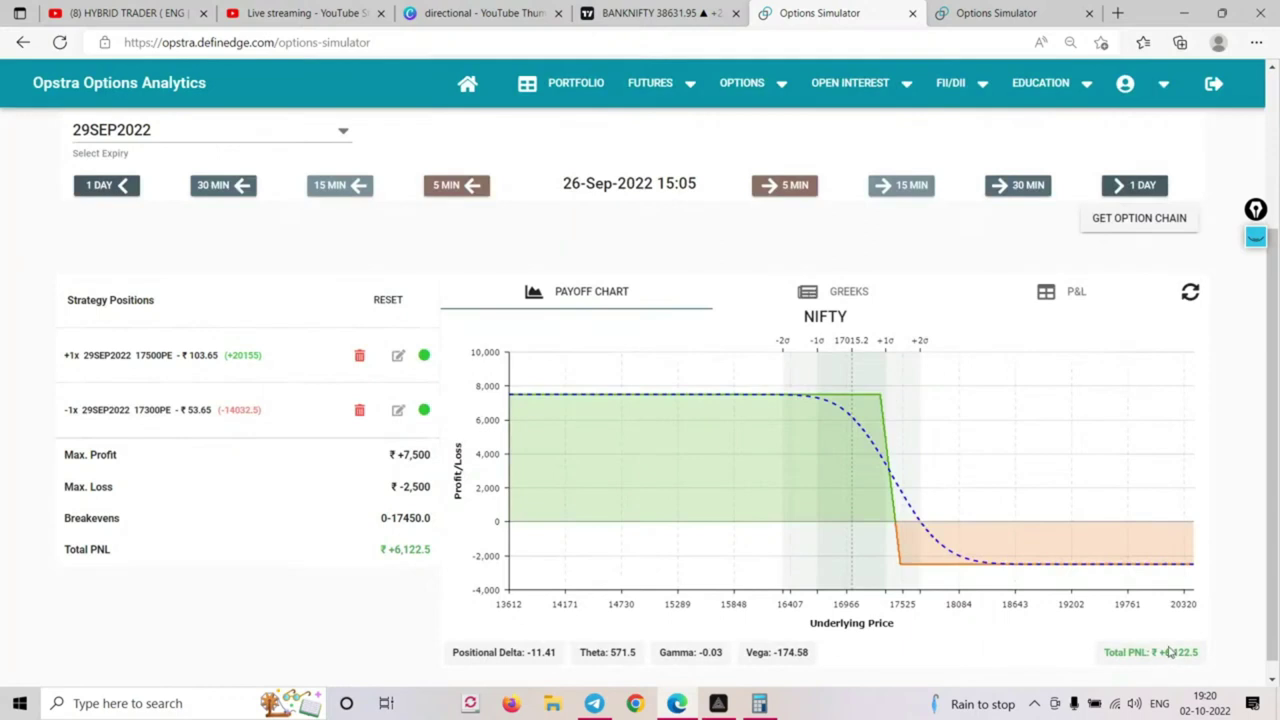
{"action": "left_click", "coordinate": [1018, 14]}
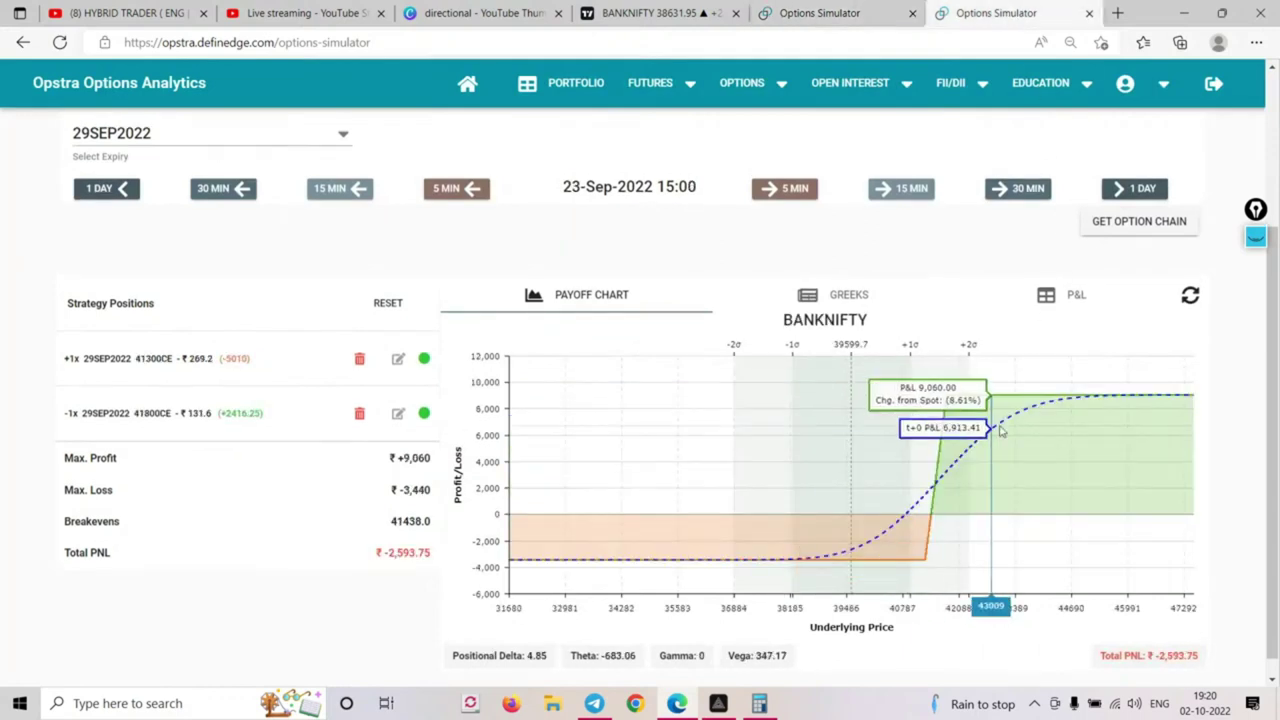
{"action": "left_click", "coordinate": [1133, 190]}
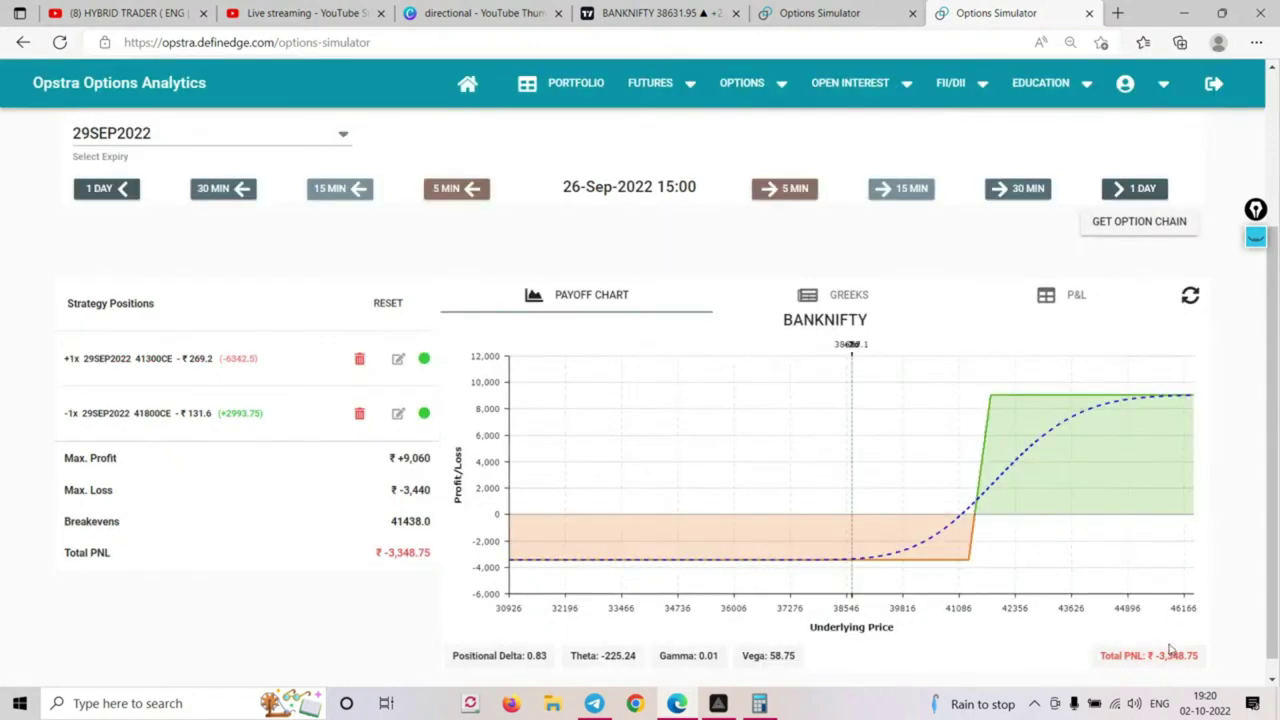
Compare the total and per-leg P&L of the NIFTY put spread and the BANKNIFTY call spread on 26-Sep-2022
{"action": "left_click", "coordinate": [841, 26]}
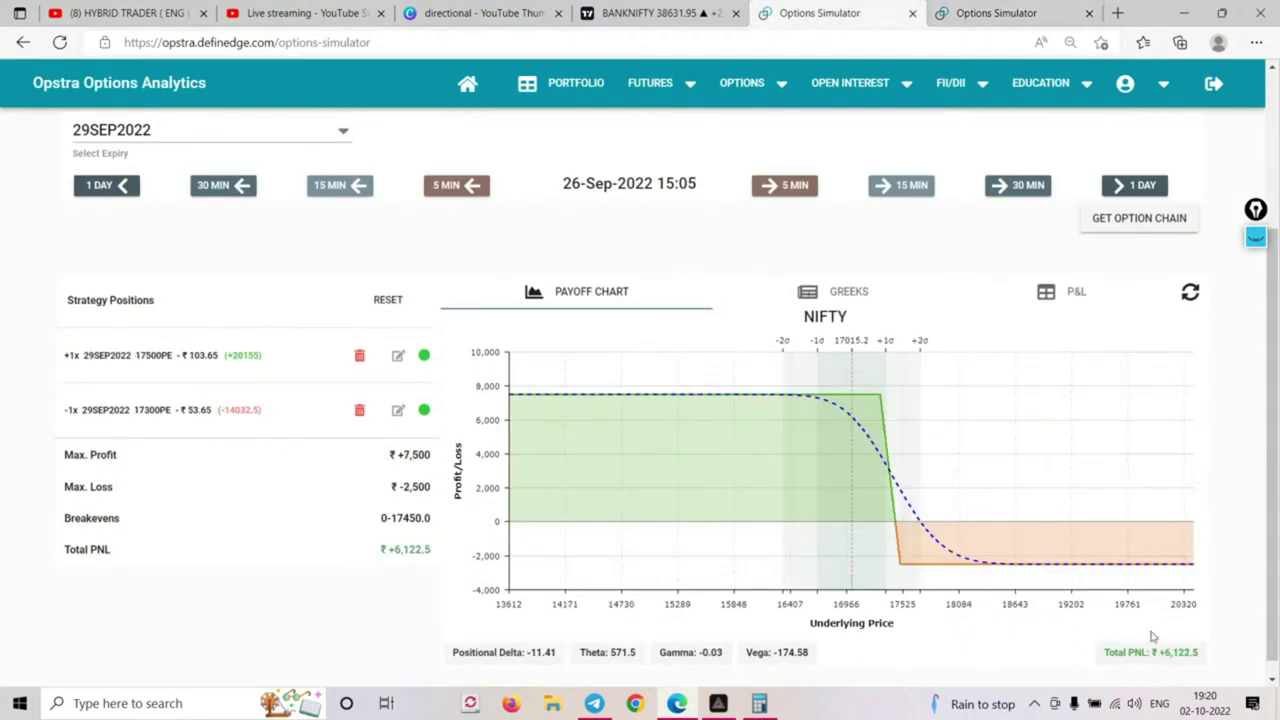
{"action": "left_click", "coordinate": [981, 22]}
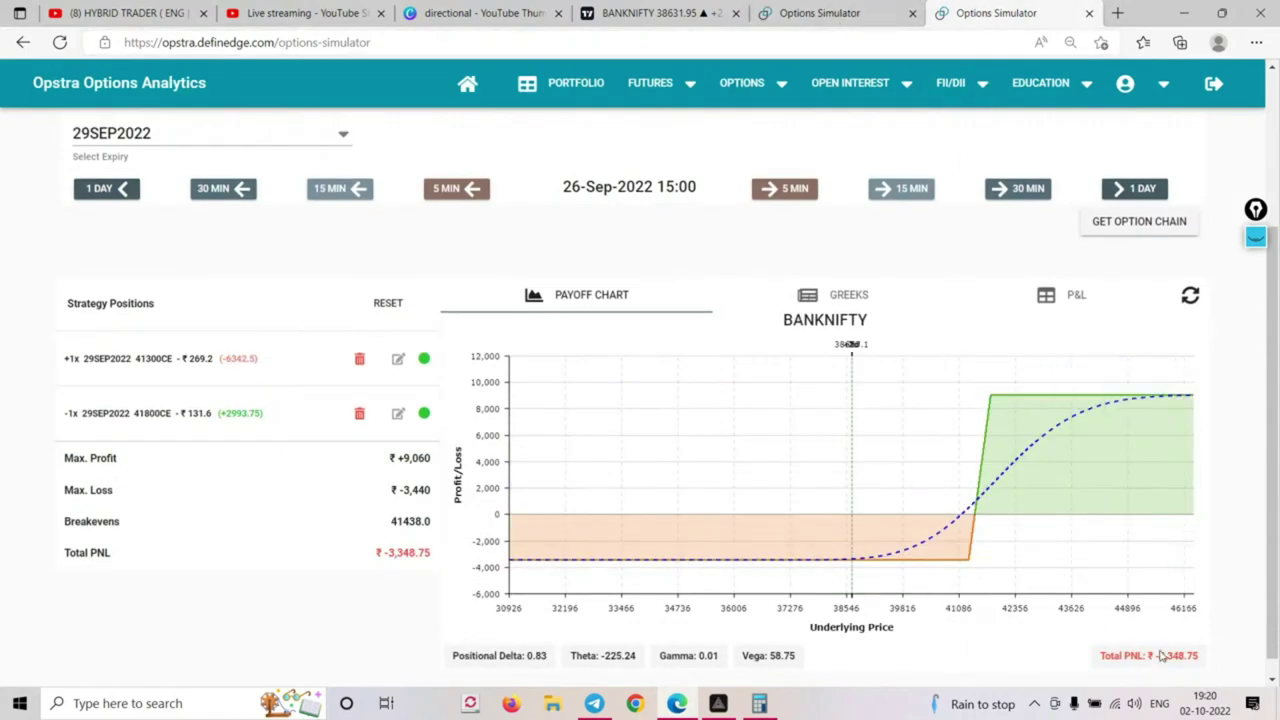
{"action": "left_click", "coordinate": [797, 20]}
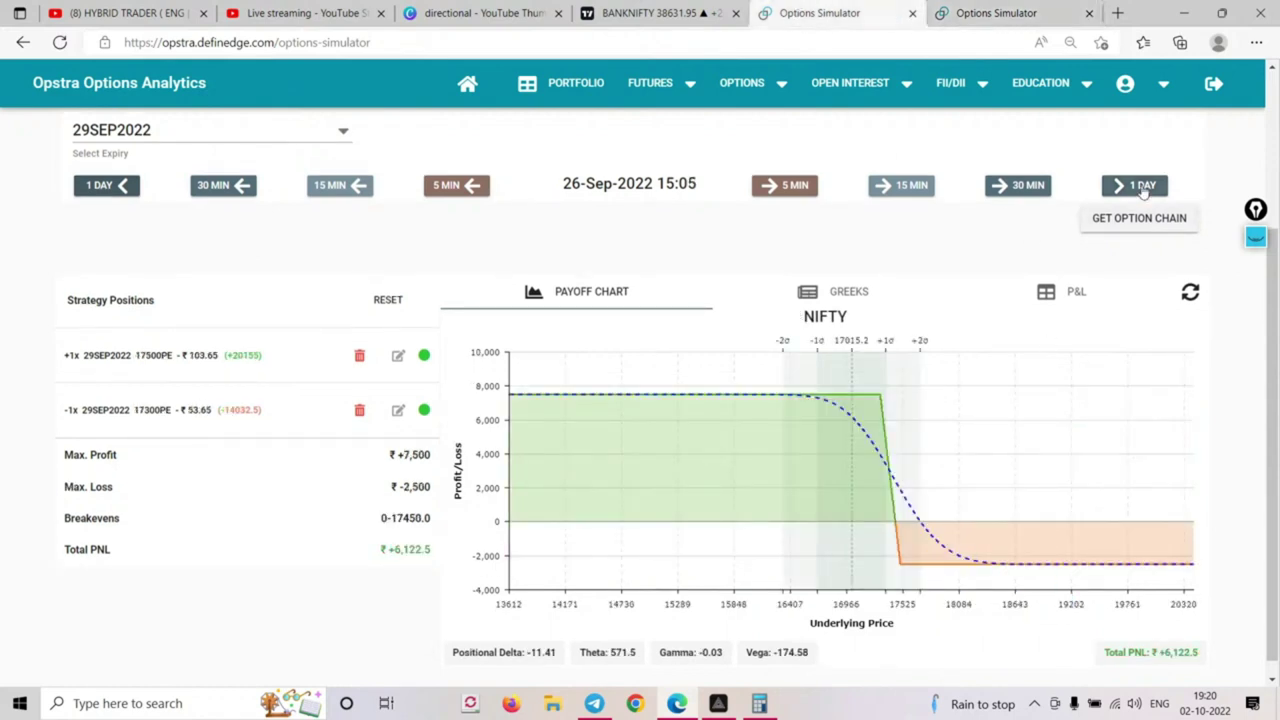
{"action": "left_click", "coordinate": [1010, 14]}
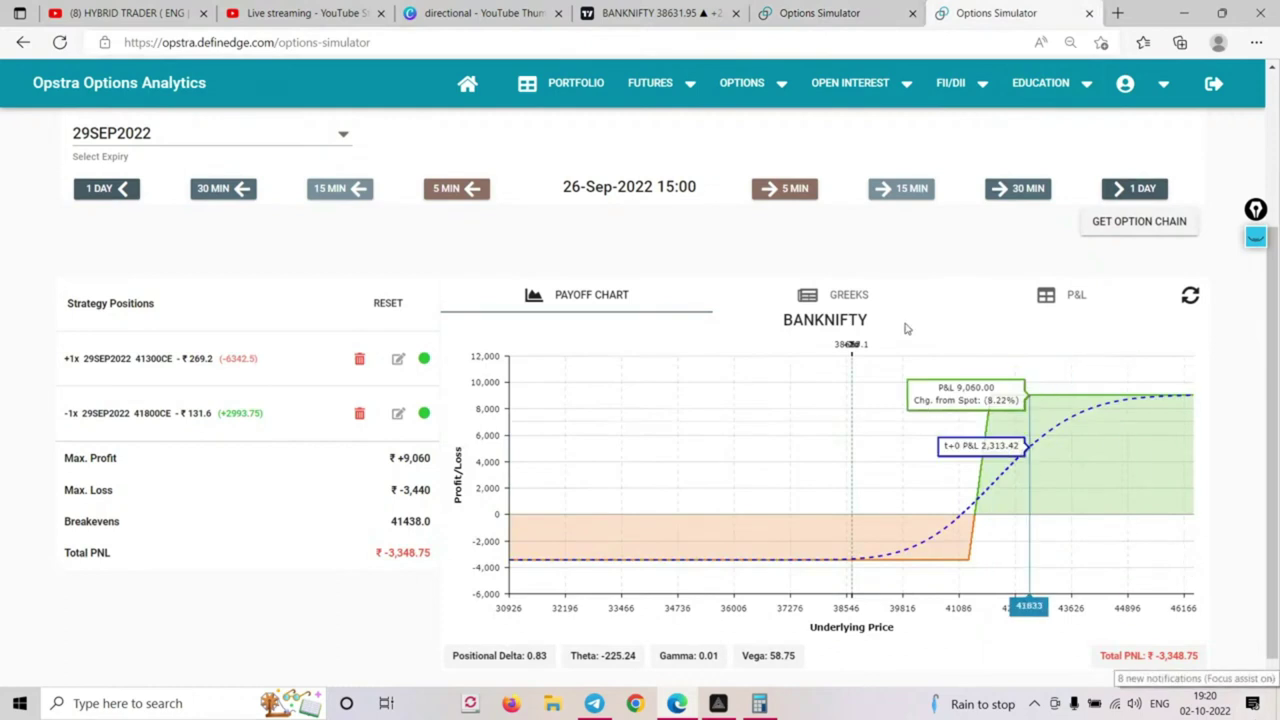
{"action": "left_click", "coordinate": [815, 13]}
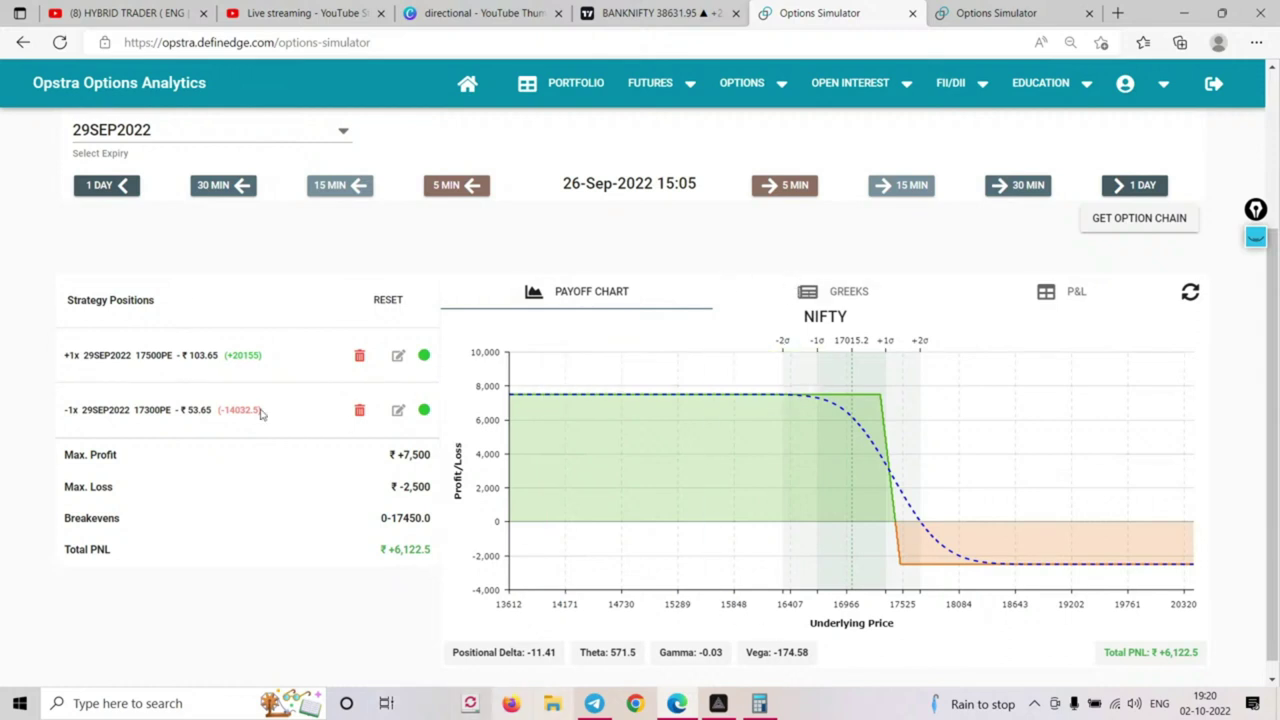
{"action": "left_click", "coordinate": [995, 13]}
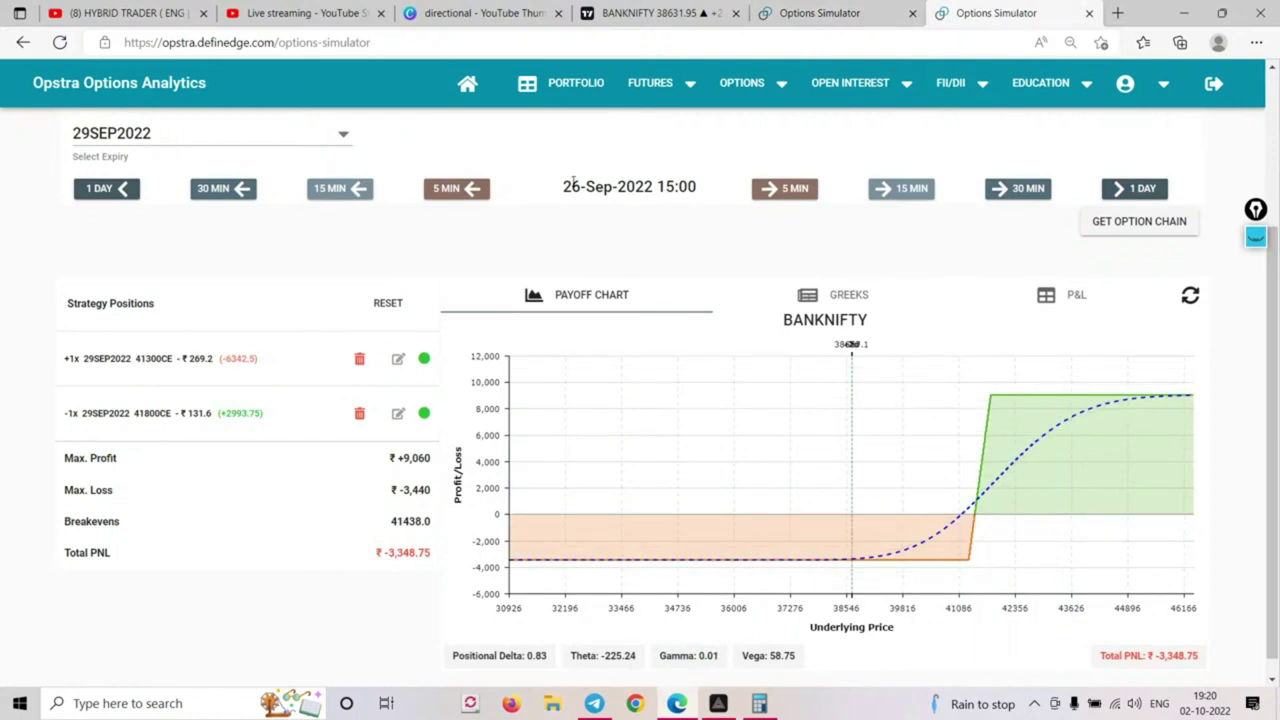
In Calculator, divide the BANKNIFTY spread's maximum loss of 3,440 by 25
{"action": "left_click_drag", "start_coordinate": [563, 186], "coordinate": [717, 157]}
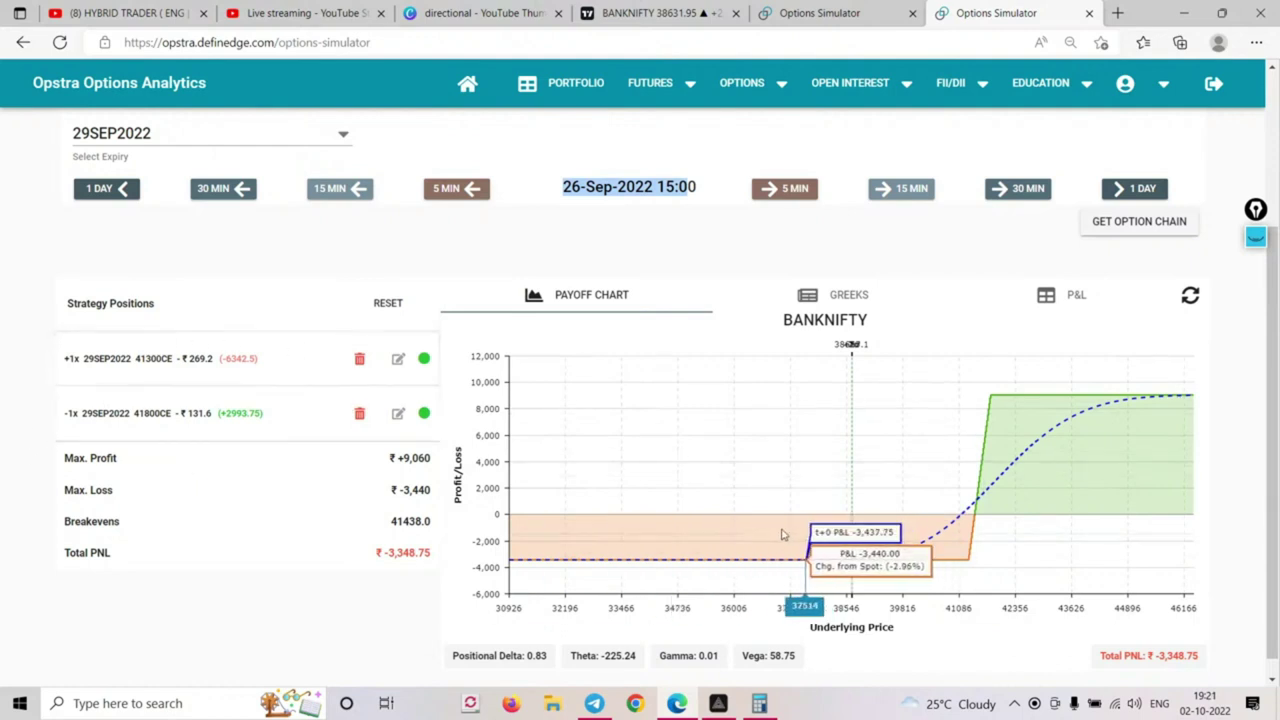
{"action": "double_click", "coordinate": [412, 490]}
{"action": "key", "text": "ctrl+c"}
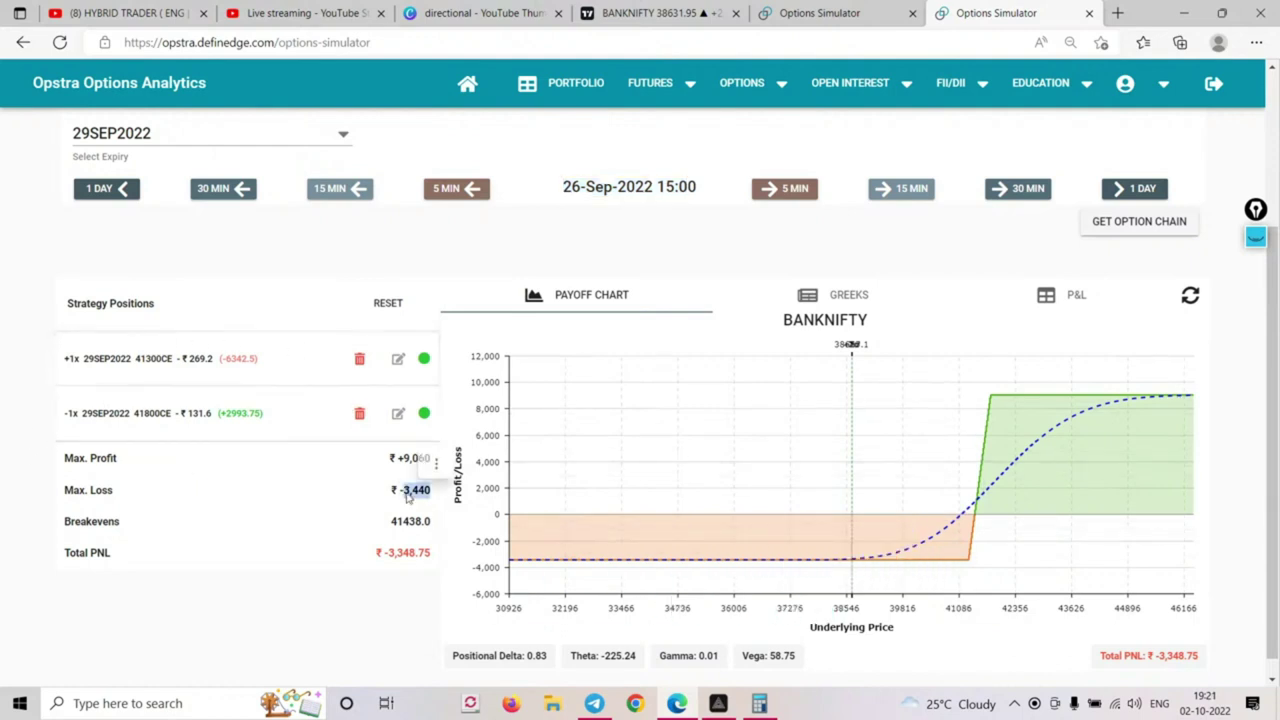
{"action": "left_click", "coordinate": [759, 703]}
{"action": "left_click", "coordinate": [1072, 310]}
{"action": "key", "text": "ctrl+v"}
{"action": "key", "text": "plus"}
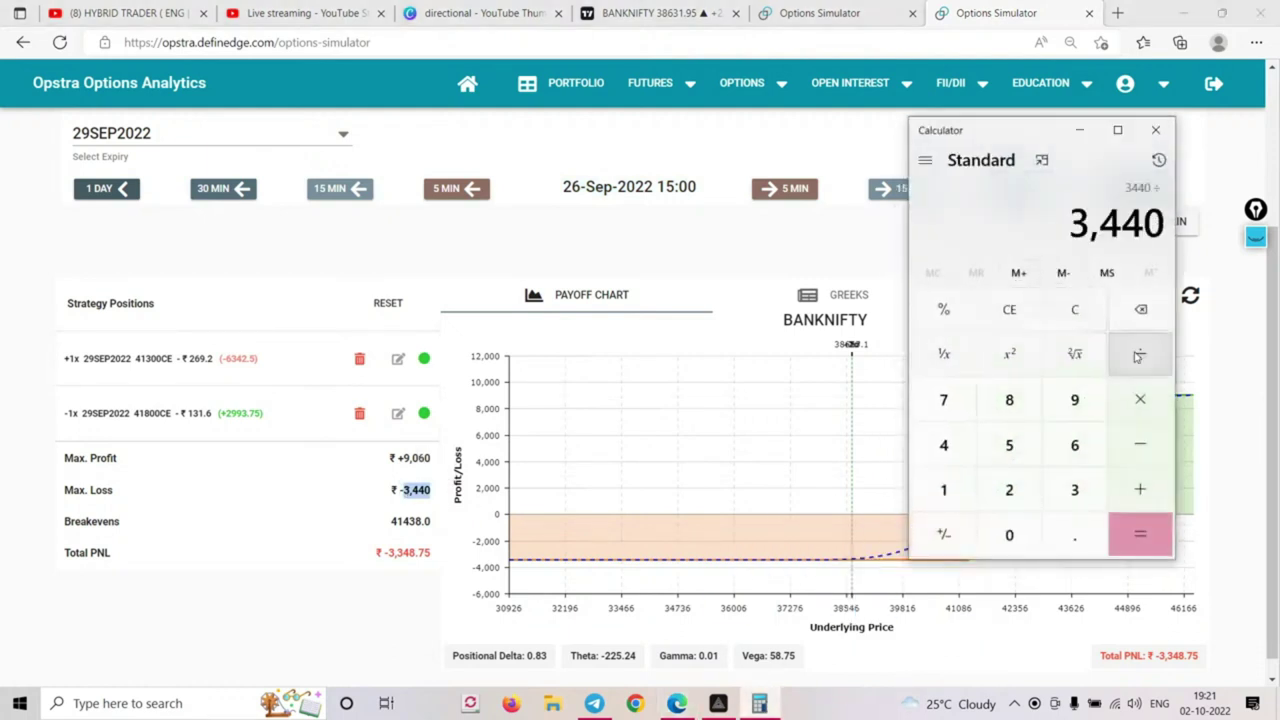
{"action": "left_click", "coordinate": [1009, 489]}
{"action": "left_click", "coordinate": [1009, 445]}
{"action": "left_click", "coordinate": [1140, 534]}
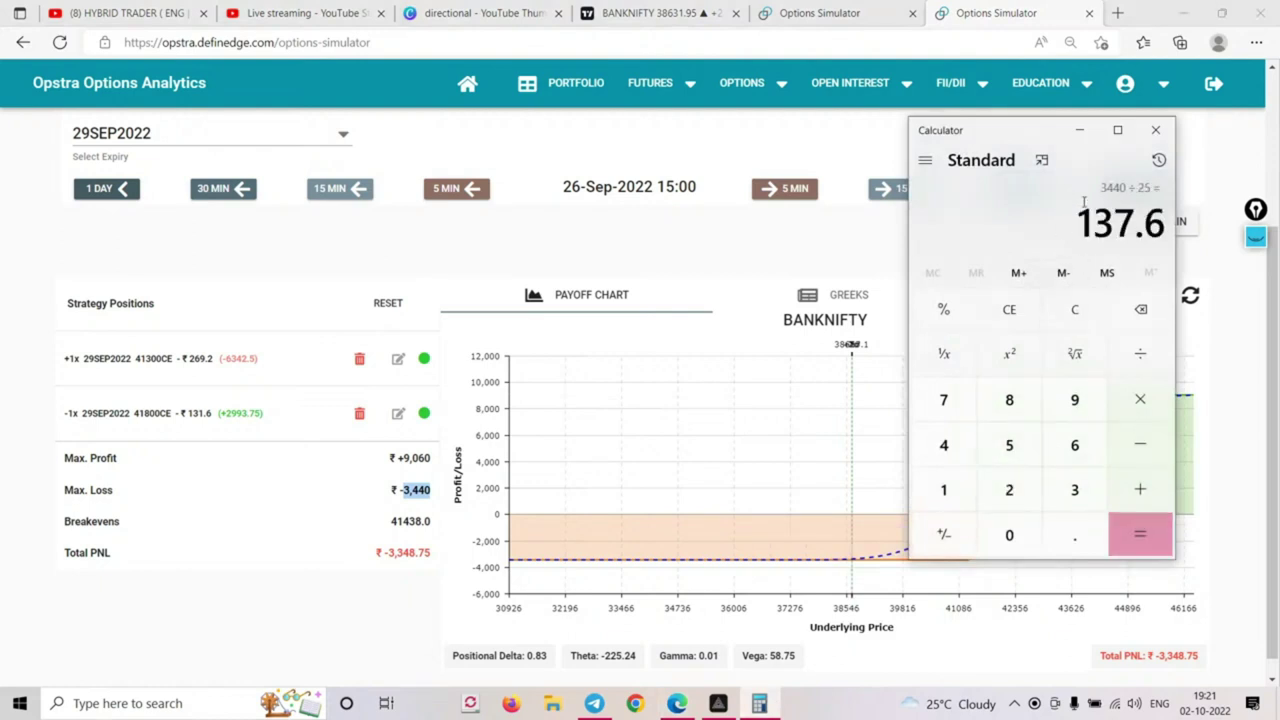
Divide the per-unit maximum loss by 3 and return to the BANKNIFTY simulation
{"action": "left_click", "coordinate": [1140, 354]}
{"action": "left_click", "coordinate": [1072, 490]}
{"action": "left_click", "coordinate": [1135, 531]}
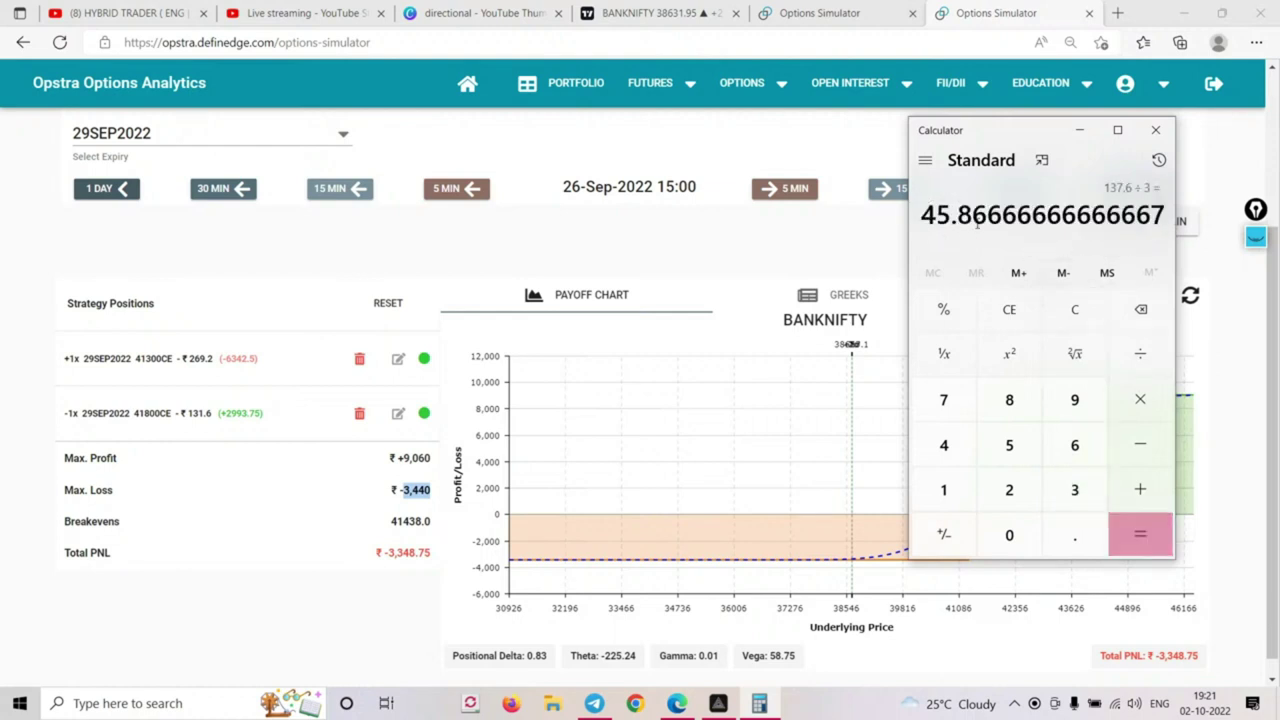
{"action": "left_click", "coordinate": [702, 262]}
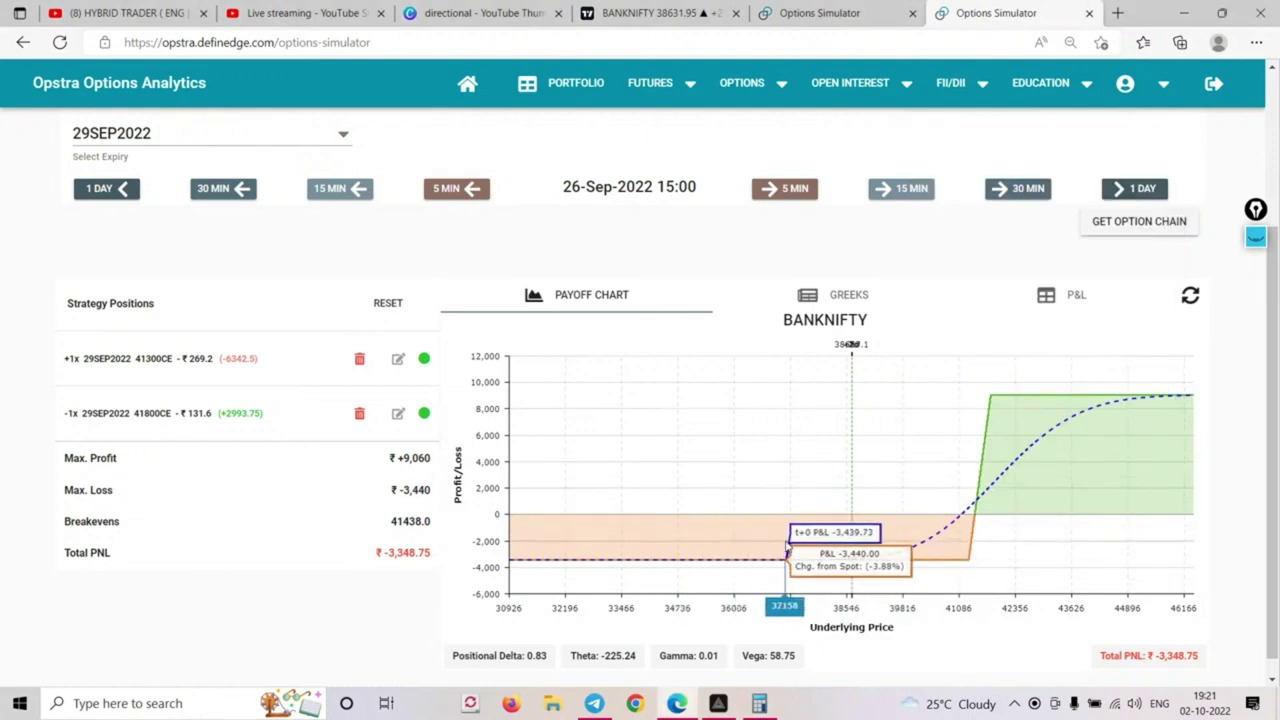
In Calculator, divide the NIFTY spread's total P&L of 6,122.5 on 26-Sep-2022 by 25000
{"action": "key", "text": "ctrl+shift+Tab"}
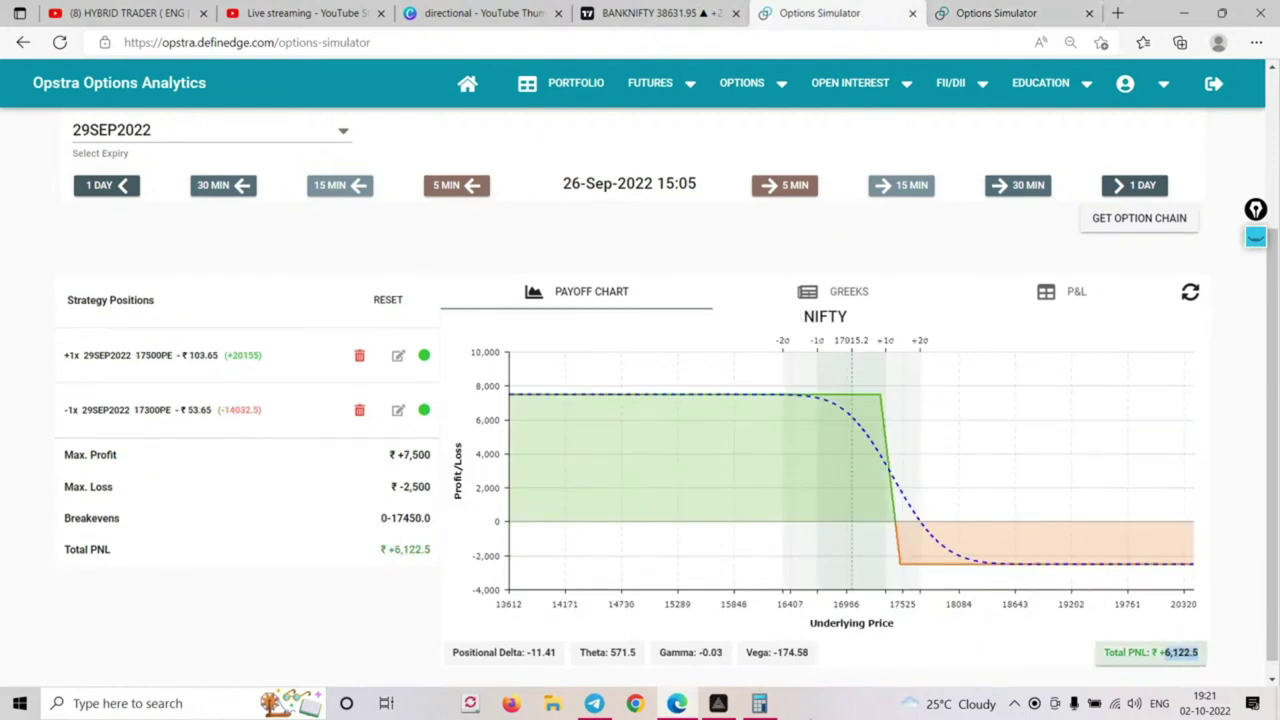
{"action": "left_click", "coordinate": [759, 703]}
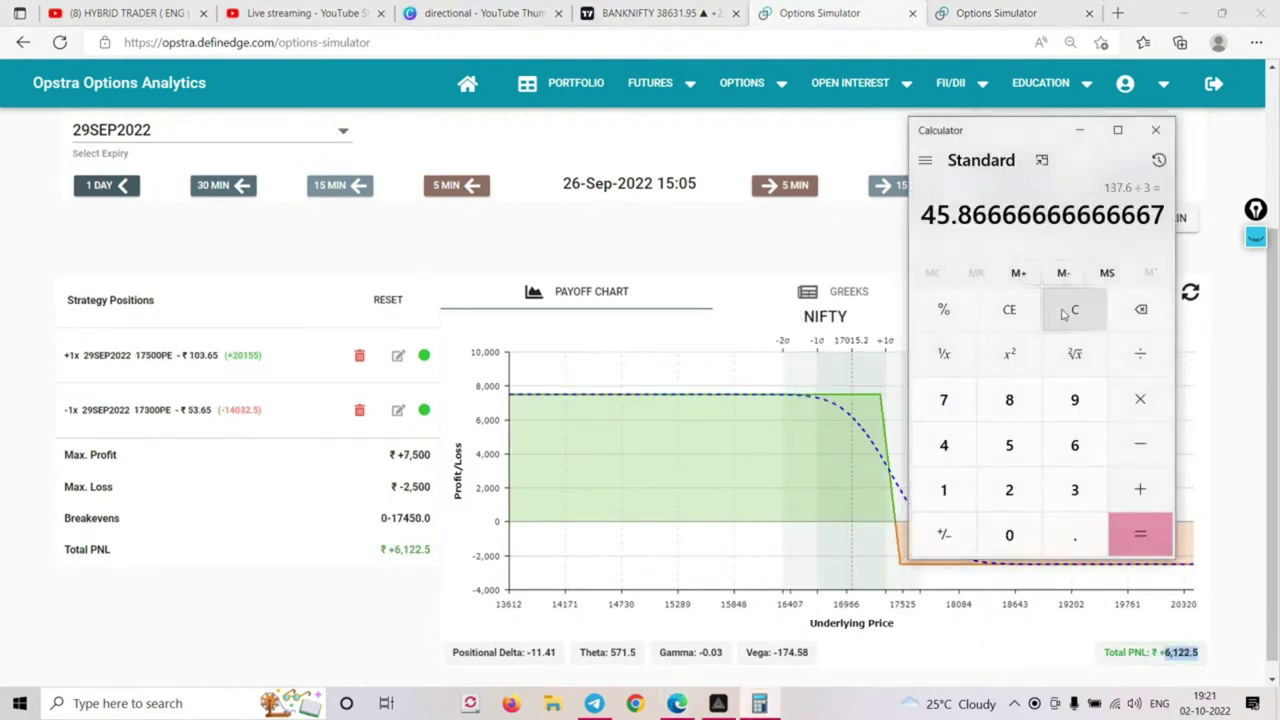
{"action": "left_click", "coordinate": [1072, 311]}
{"action": "type", "text": "6,122.5"}
{"action": "left_click", "coordinate": [1140, 354]}
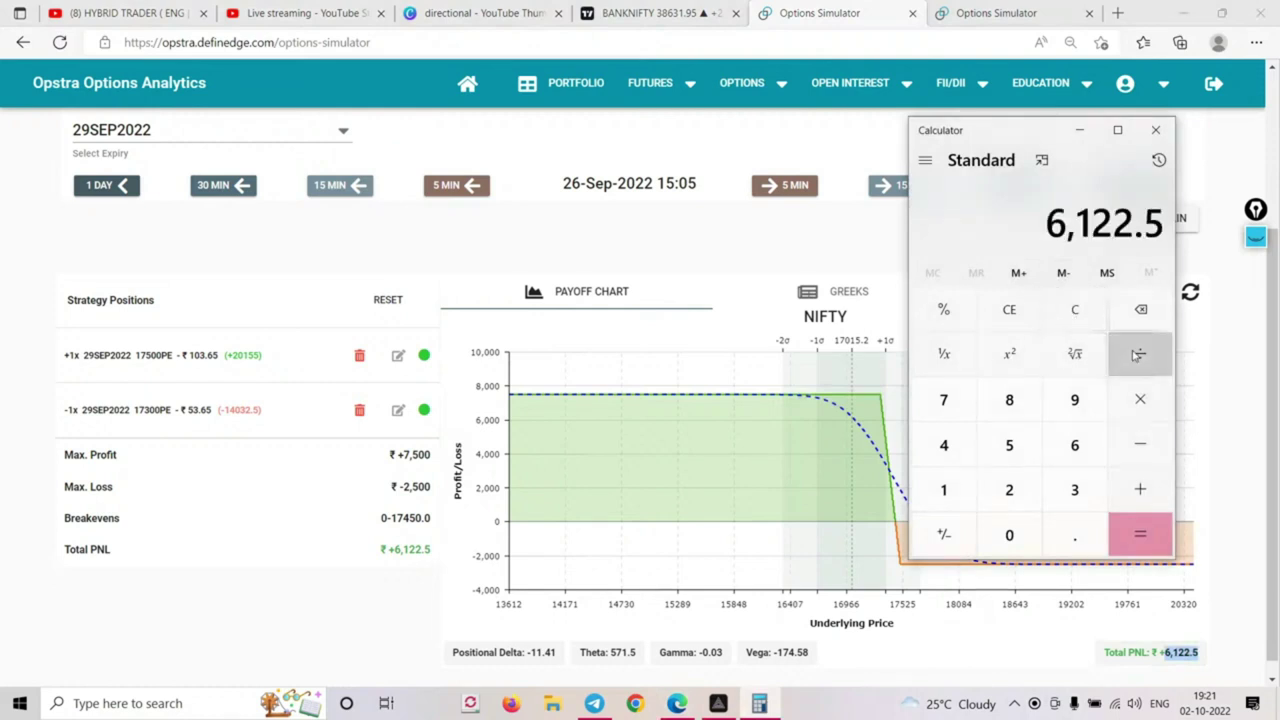
{"action": "left_click", "coordinate": [1009, 489]}
{"action": "left_click", "coordinate": [1008, 445]}
{"action": "double_click", "coordinate": [1009, 535]}
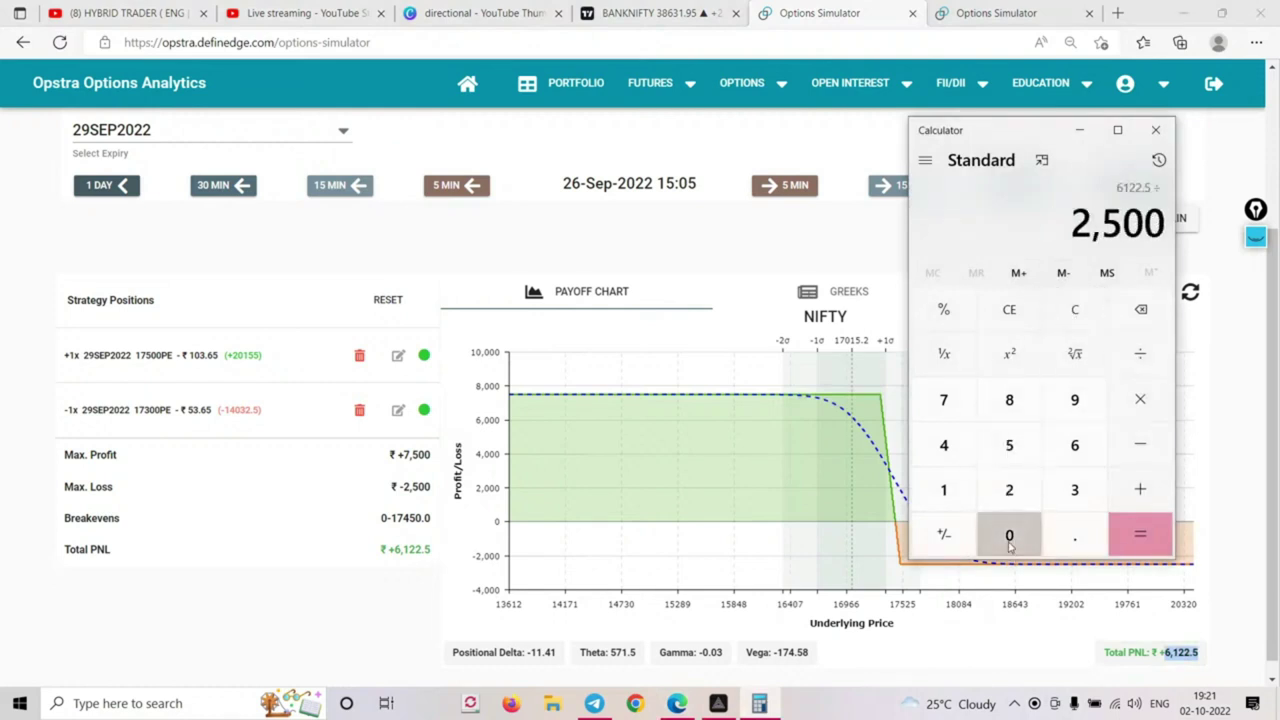
{"action": "left_click", "coordinate": [1009, 535]}
Multiply the NIFTY P&L quotient by 100 to express it as a percentage
{"action": "left_click", "coordinate": [1140, 399]}
{"action": "left_click", "coordinate": [955, 489]}
{"action": "left_click", "coordinate": [1009, 535]}
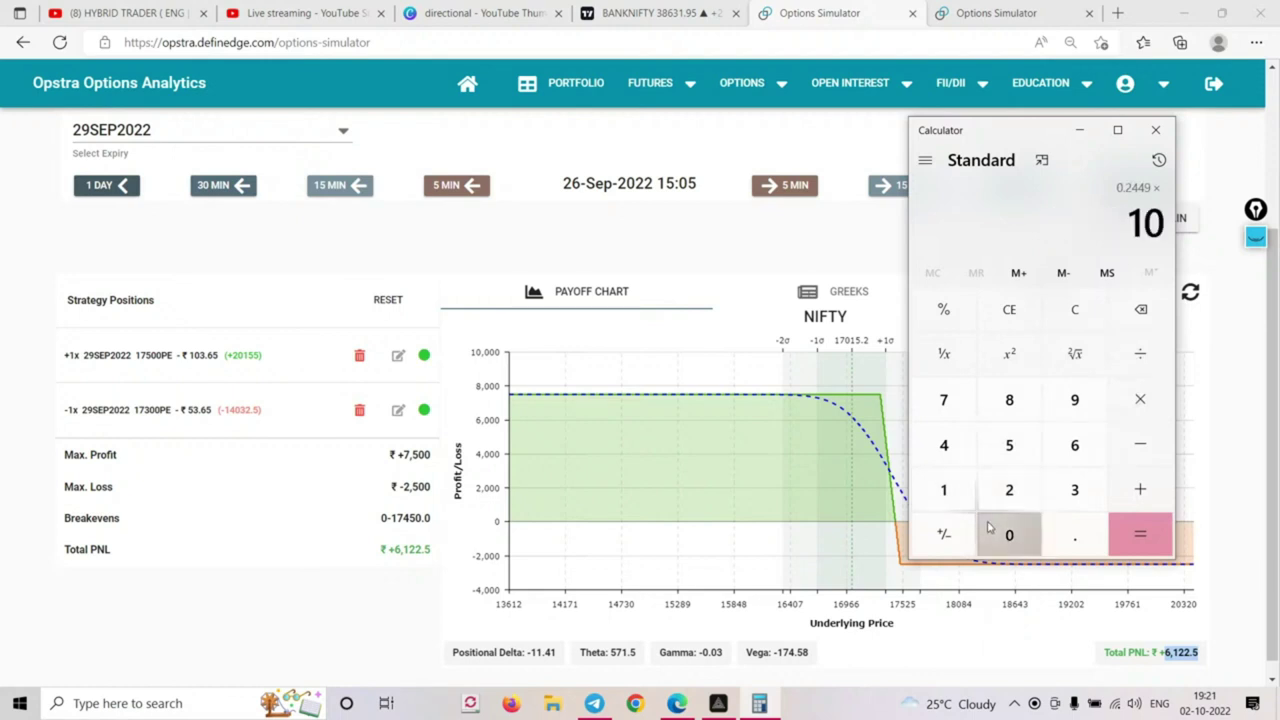
{"action": "left_click", "coordinate": [1009, 535]}
{"action": "left_click", "coordinate": [1130, 532]}
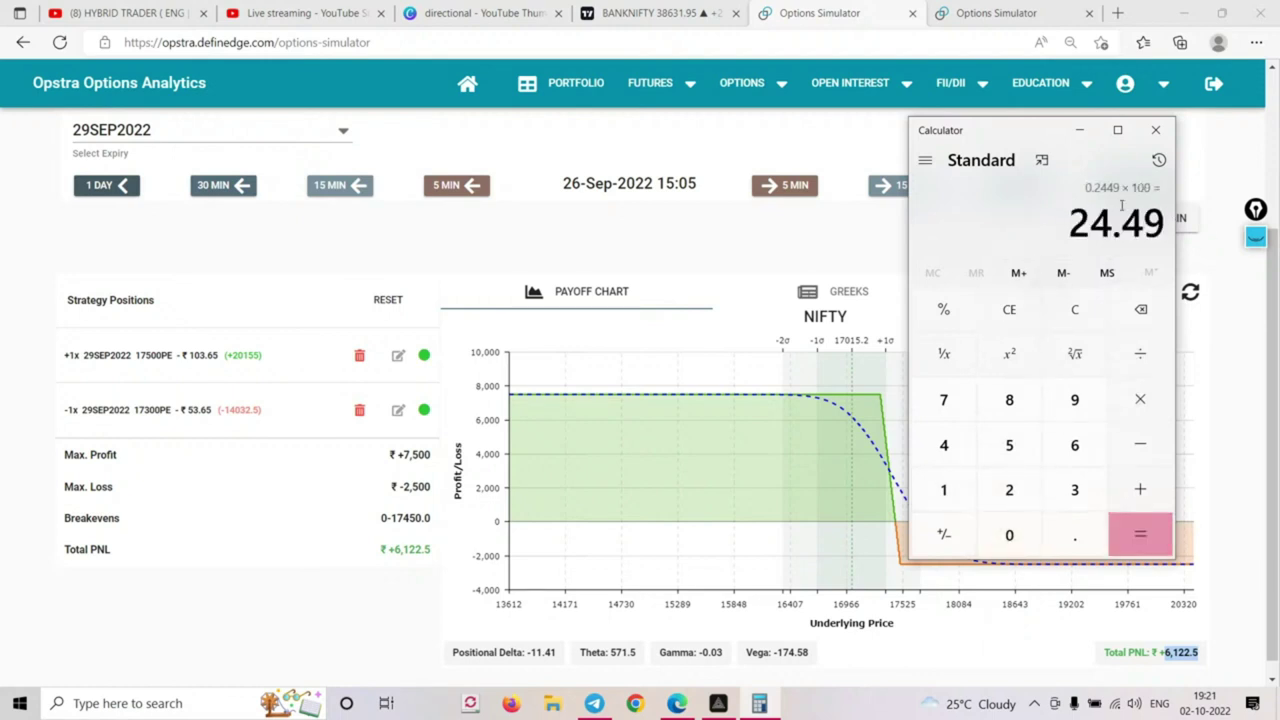
Switch to TradingView and examine the 15-minute BANKNIFTY chart's price moves from June to early October 2022
{"action": "left_click", "coordinate": [948, 18]}
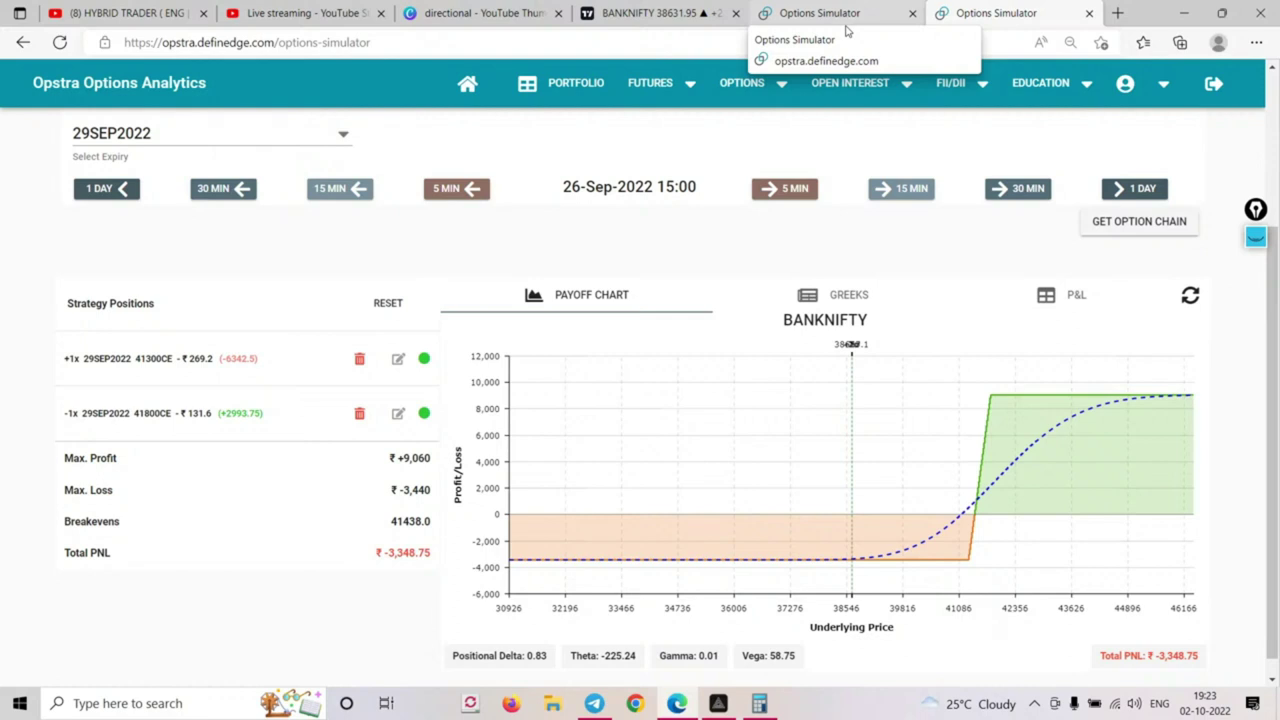
{"action": "left_click", "coordinate": [614, 12]}
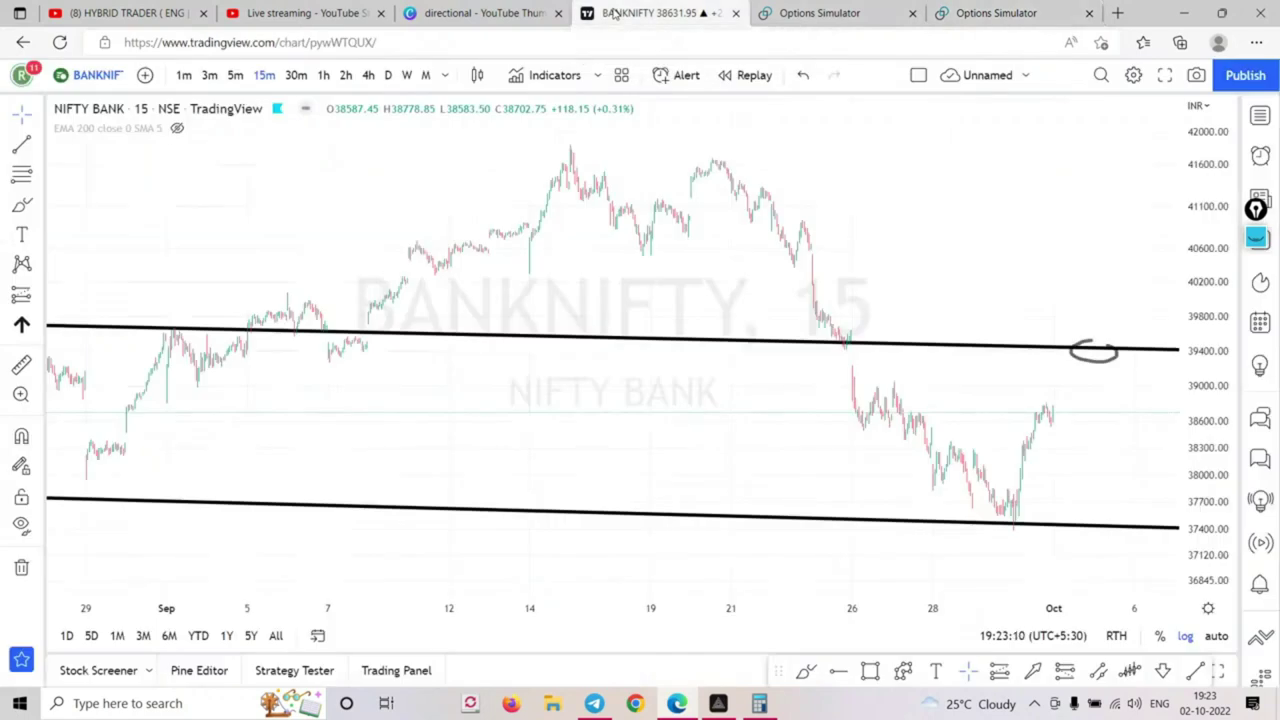
{"action": "scroll", "coordinate": [1020, 306], "scroll_direction": "down", "scroll_amount": 2}
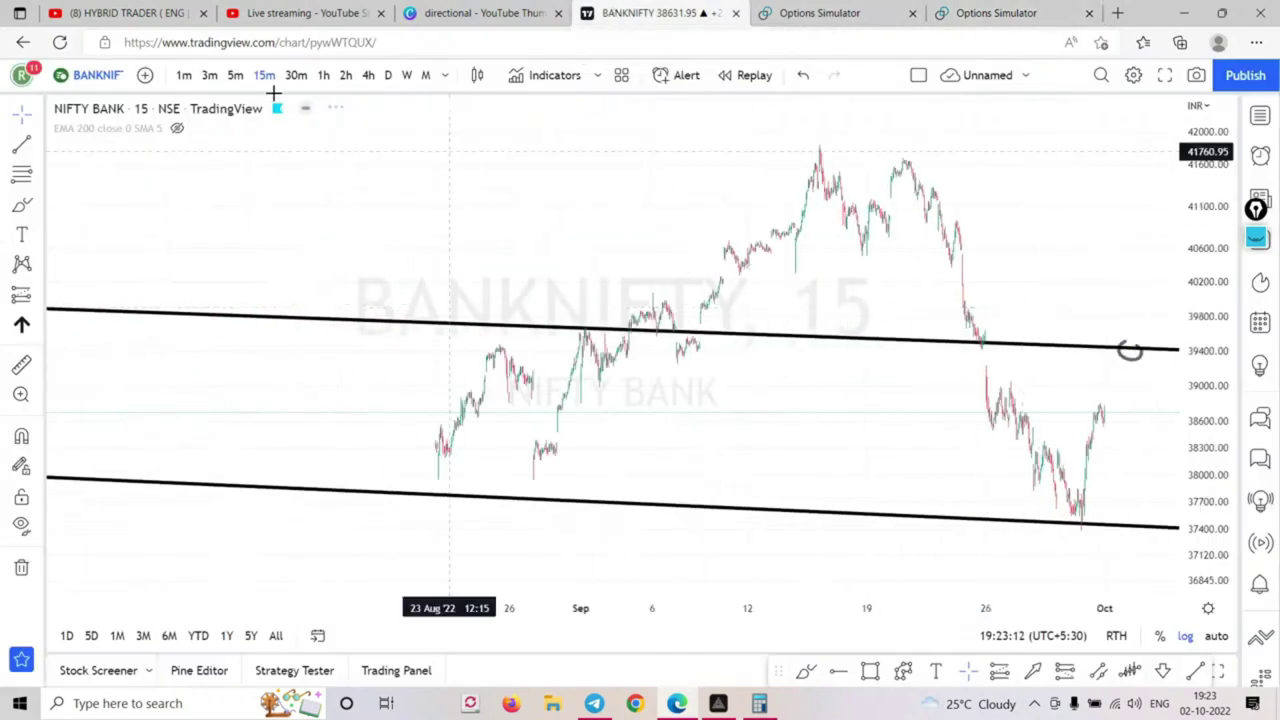
{"action": "scroll", "coordinate": [420, 190], "scroll_direction": "up", "scroll_amount": 1}
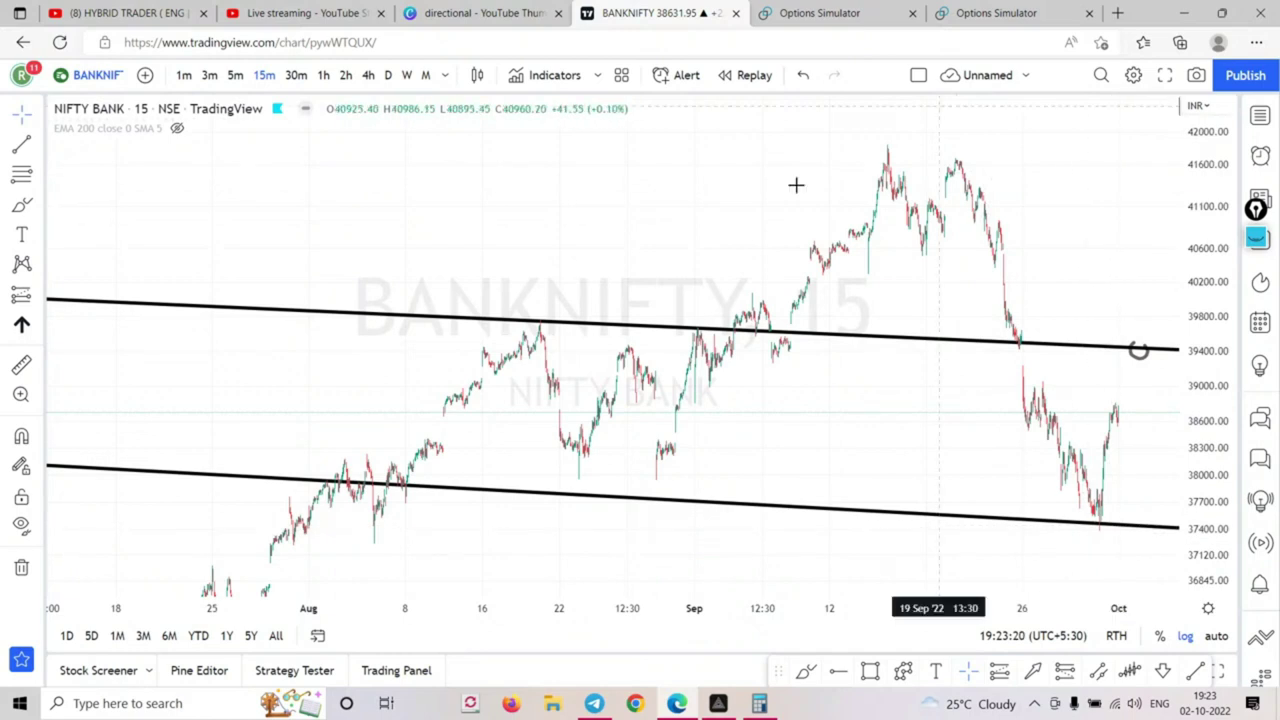
{"action": "scroll", "coordinate": [709, 217], "scroll_direction": "left", "scroll_amount": 2}
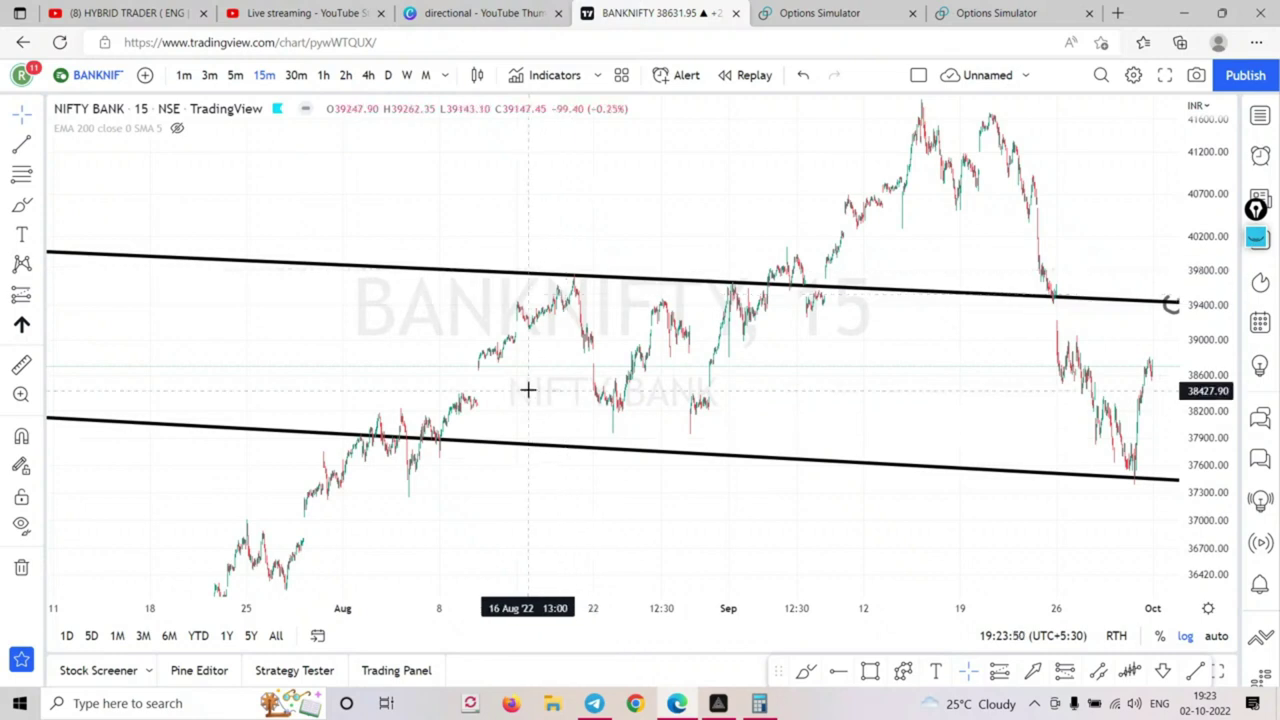
{"action": "left_click_drag", "start_coordinate": [528, 391], "coordinate": [693, 200]}
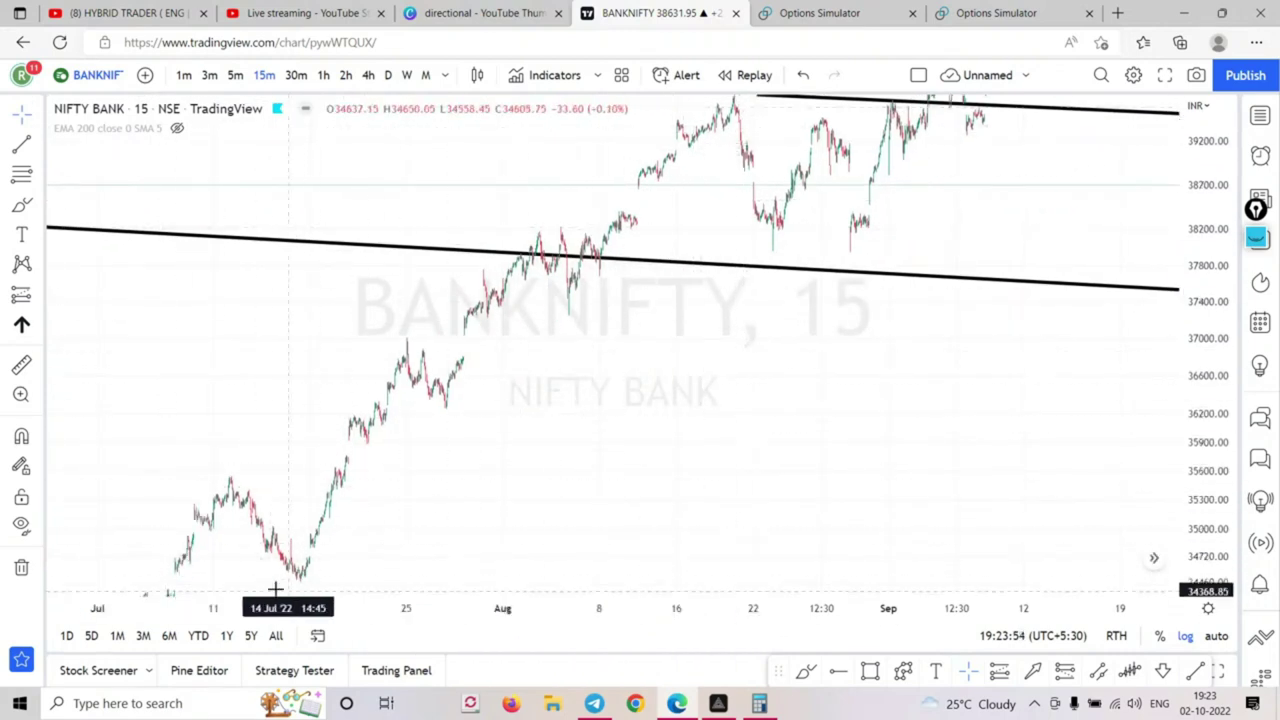
{"action": "left_click_drag", "start_coordinate": [1185, 243], "coordinate": [917, 374]}
{"action": "left_click_drag", "start_coordinate": [485, 566], "coordinate": [589, 440]}
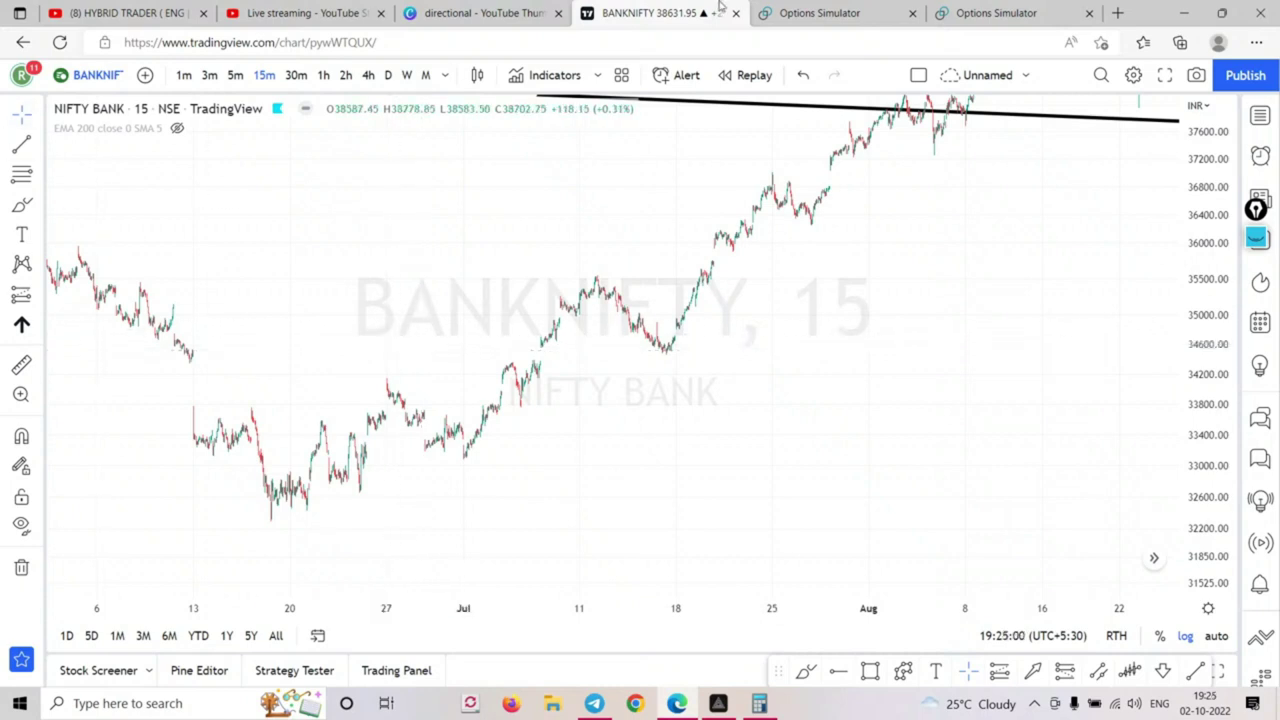
Return the NIFTY simulation in Opstra to 22-Sep-2022 15:05 and clear its strategy positions
{"action": "left_click", "coordinate": [820, 13]}
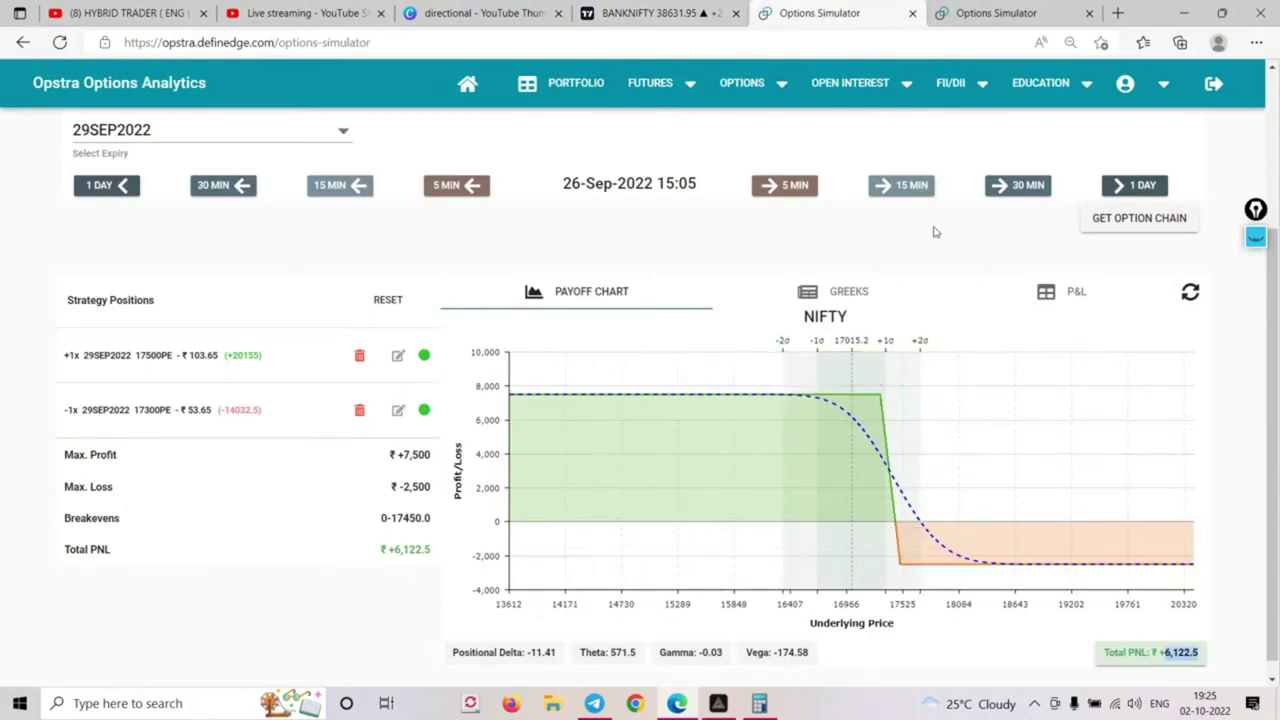
{"action": "scroll", "coordinate": [828, 278], "scroll_direction": "up", "scroll_amount": 1}
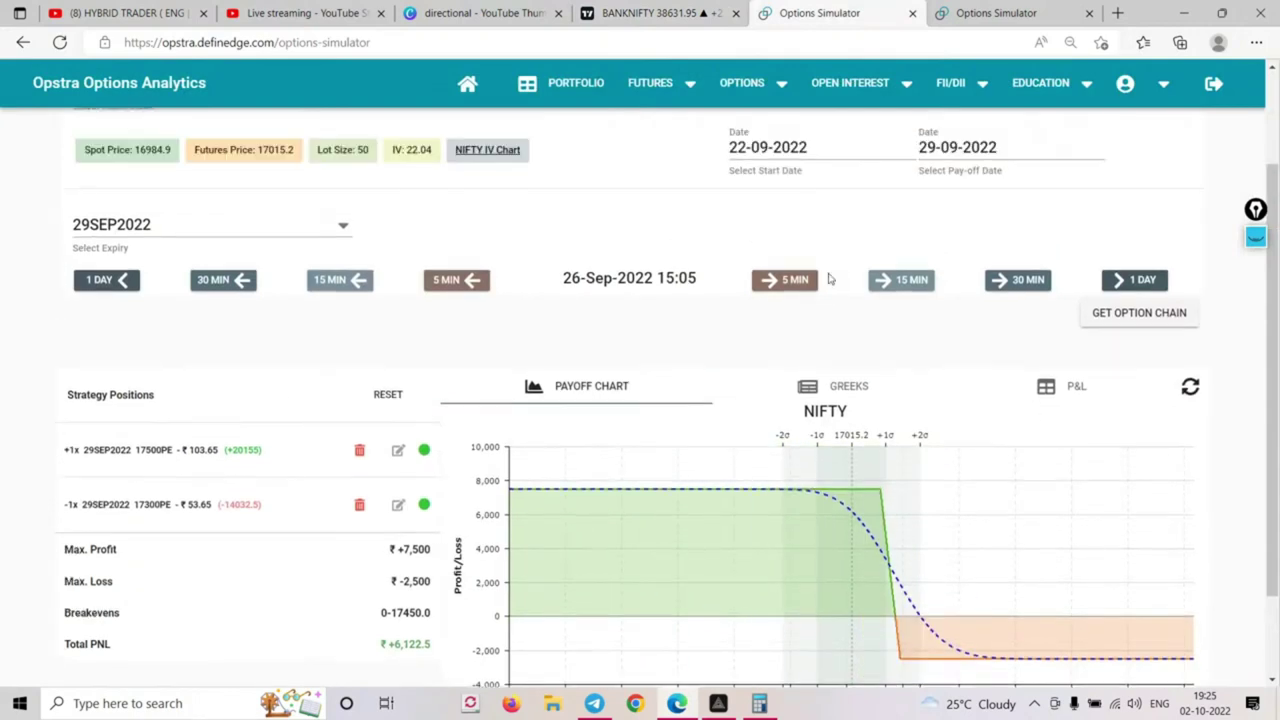
{"action": "left_click", "coordinate": [117, 280]}
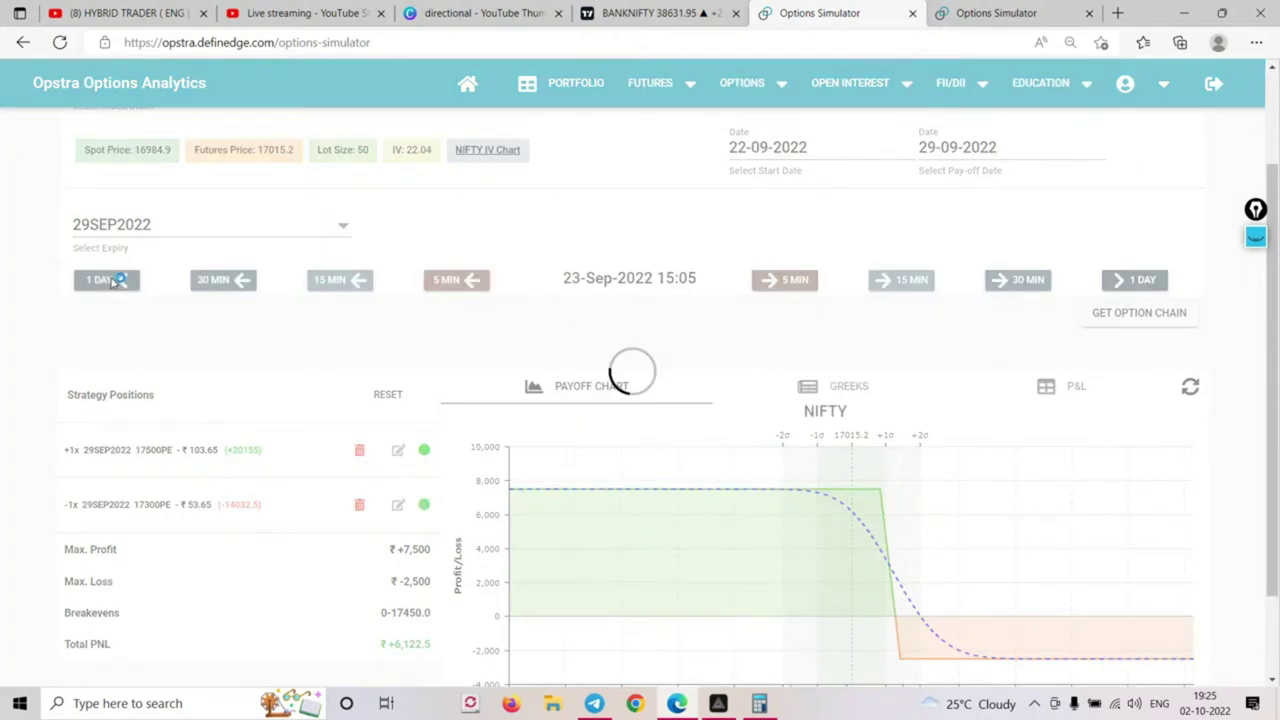
{"action": "left_click", "coordinate": [114, 281]}
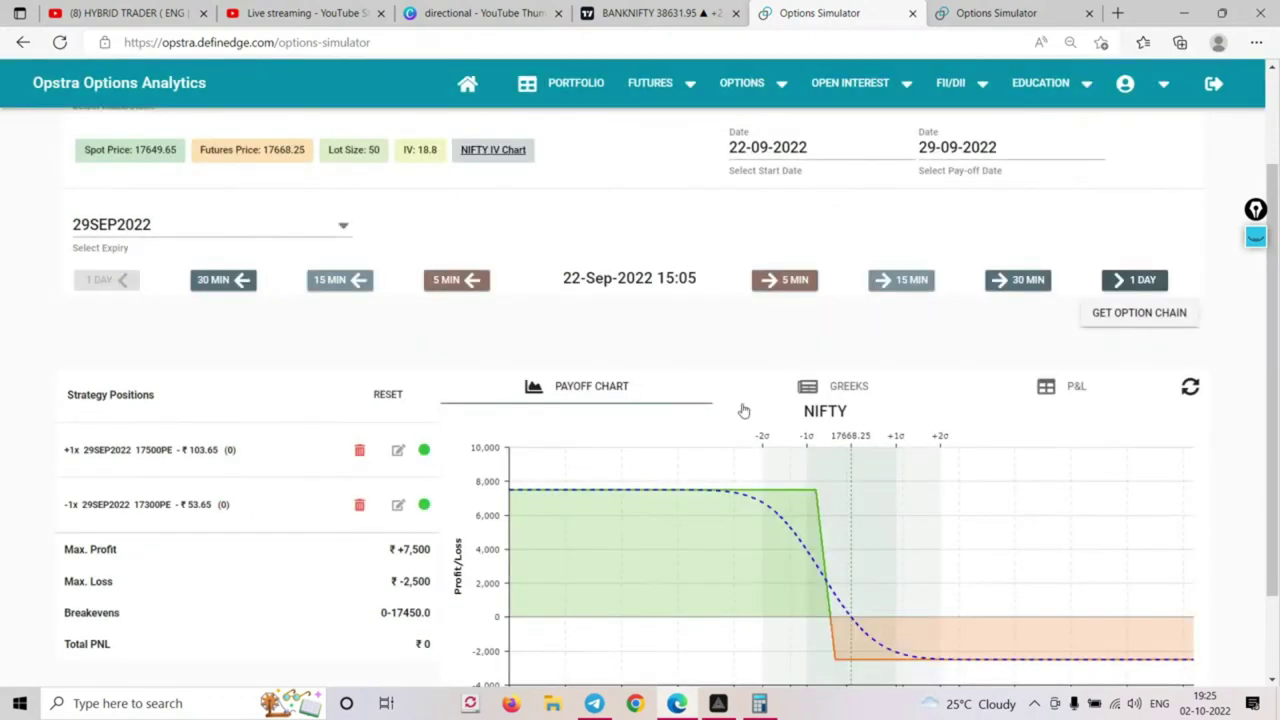
{"action": "left_click", "coordinate": [386, 395]}
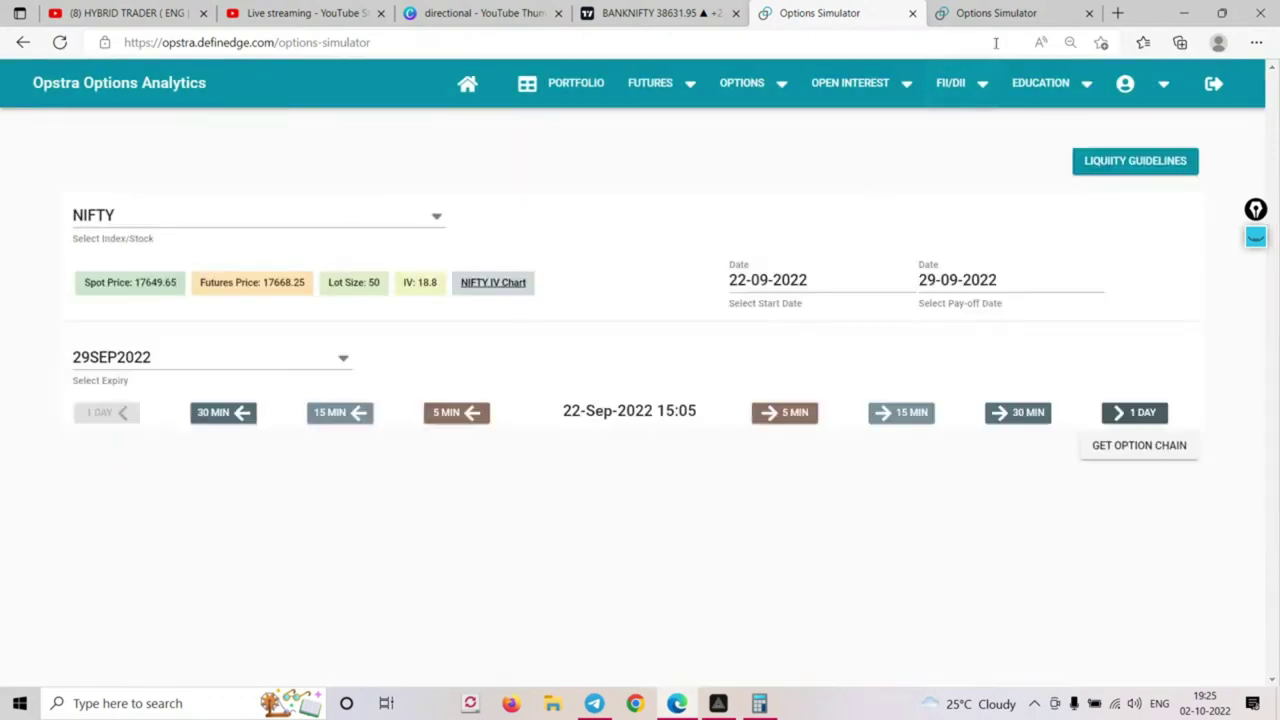
Return the BANKNIFTY simulation to 22-Sep-2022 15:00 and clear its strategy positions
{"action": "left_click", "coordinate": [998, 13]}
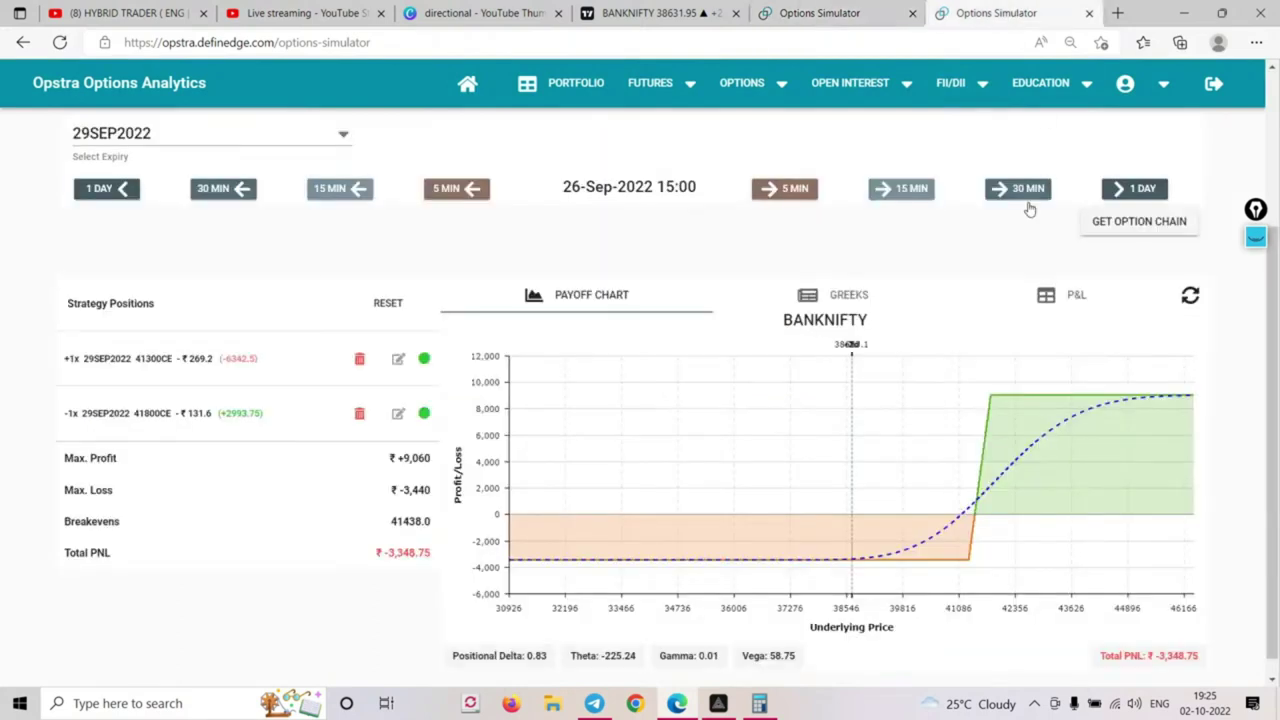
{"action": "left_click", "coordinate": [113, 189]}
{"action": "left_click", "coordinate": [110, 189]}
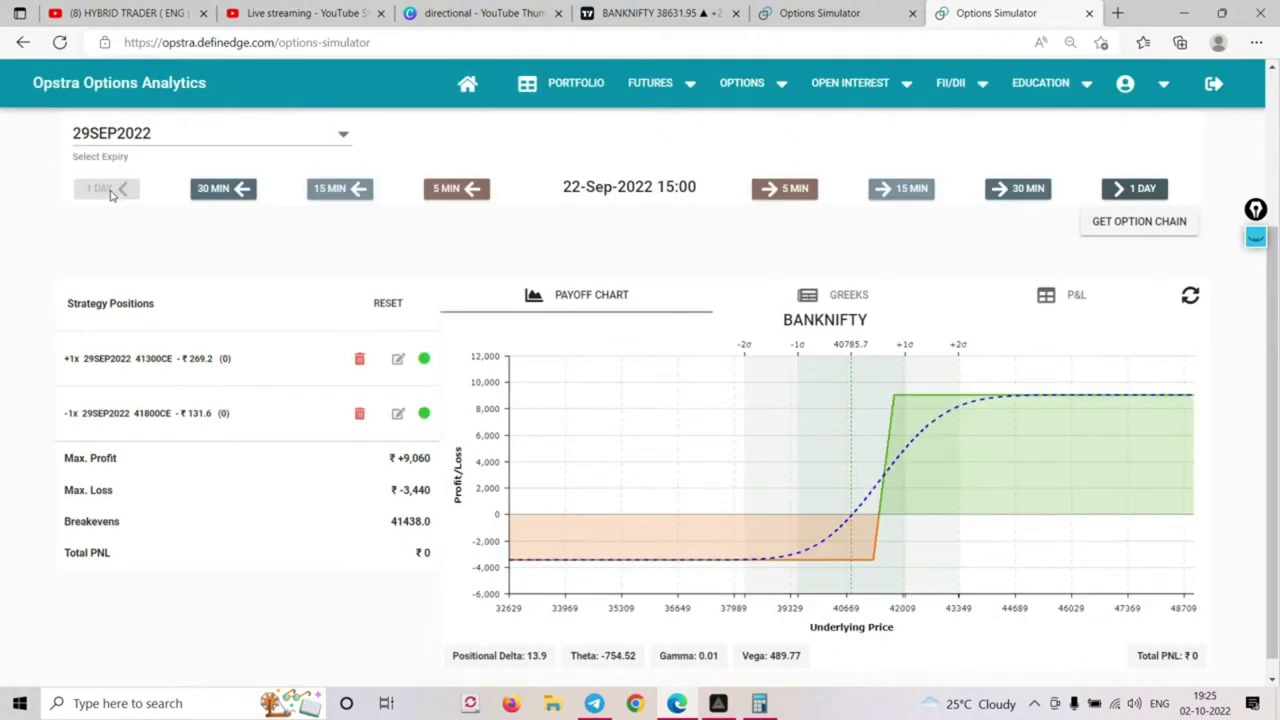
{"action": "scroll", "coordinate": [408, 320], "scroll_direction": "up", "scroll_amount": 3}
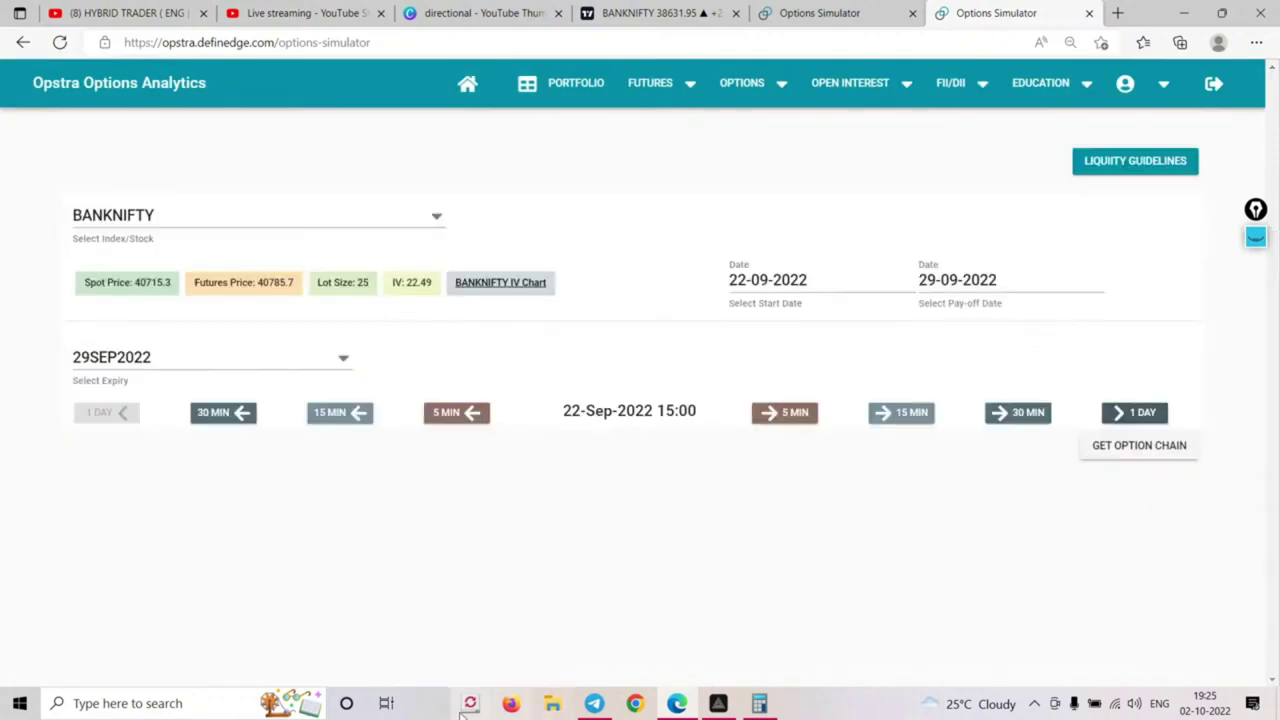
Load the NIFTY 29SEP2022 option chain at 22-Sep-2022 15:05 and locate the at-the-money 17650 strike
{"action": "left_click", "coordinate": [812, 13]}
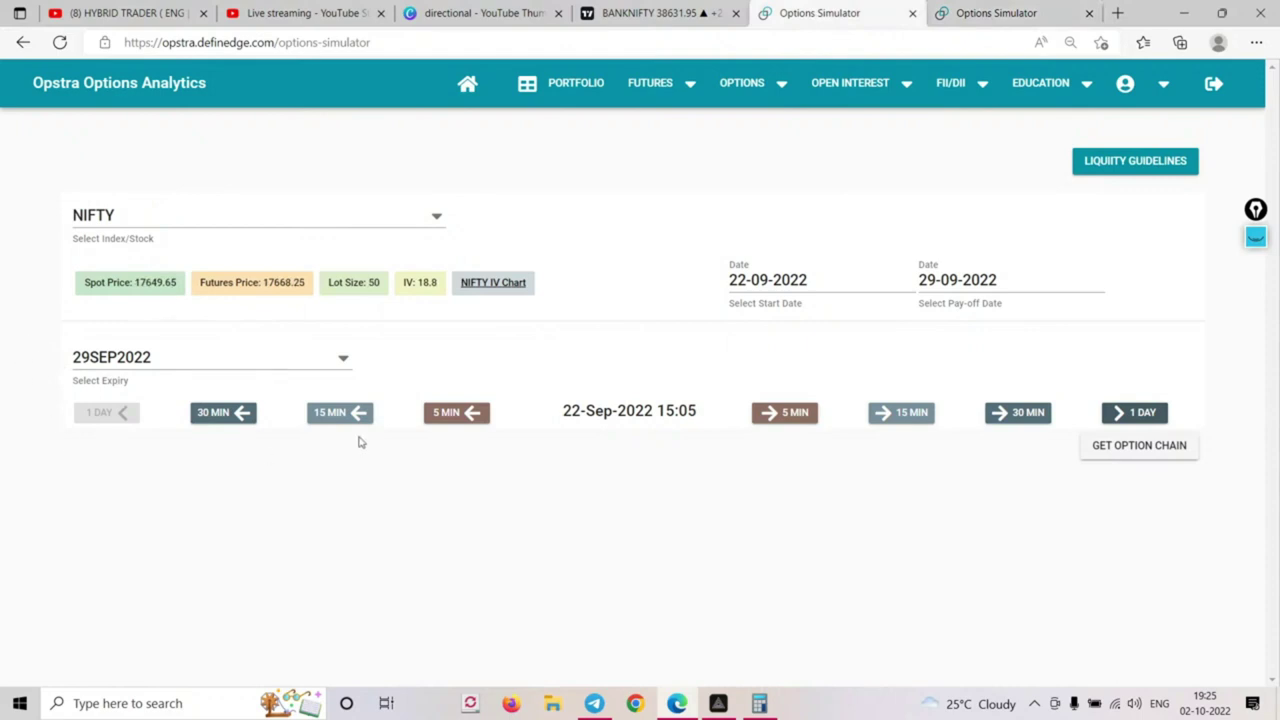
{"action": "left_click", "coordinate": [1130, 449]}
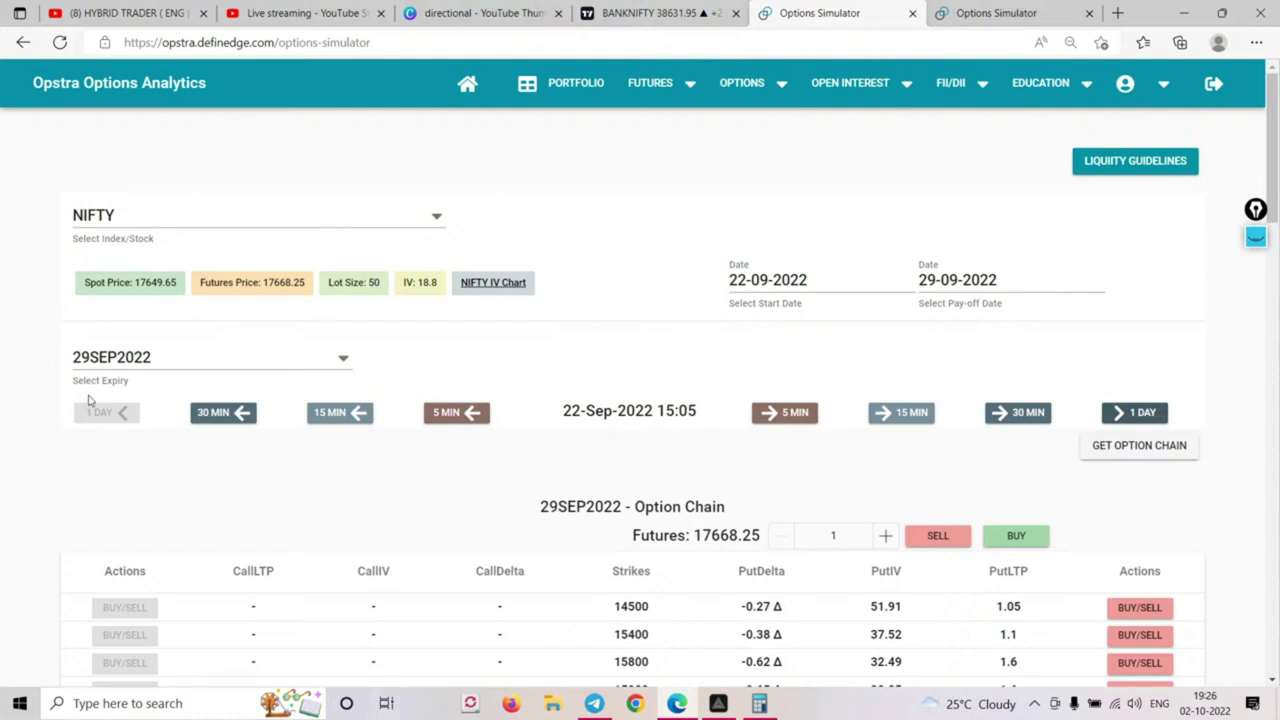
{"action": "scroll", "coordinate": [953, 535], "scroll_direction": "down", "scroll_amount": 1}
{"action": "scroll", "coordinate": [953, 535], "scroll_direction": "down", "scroll_amount": 1}
{"action": "scroll", "coordinate": [676, 467], "scroll_direction": "up", "scroll_amount": 1}
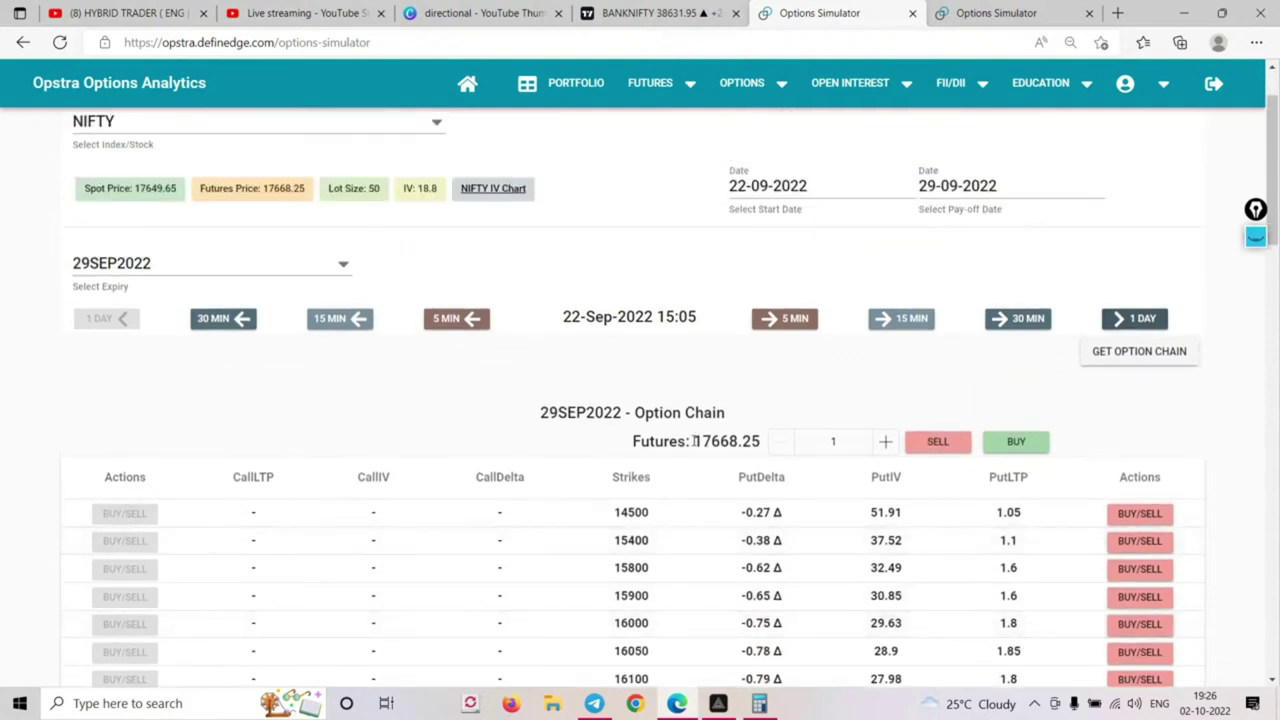
{"action": "scroll", "coordinate": [737, 481], "scroll_direction": "down", "scroll_amount": 10}
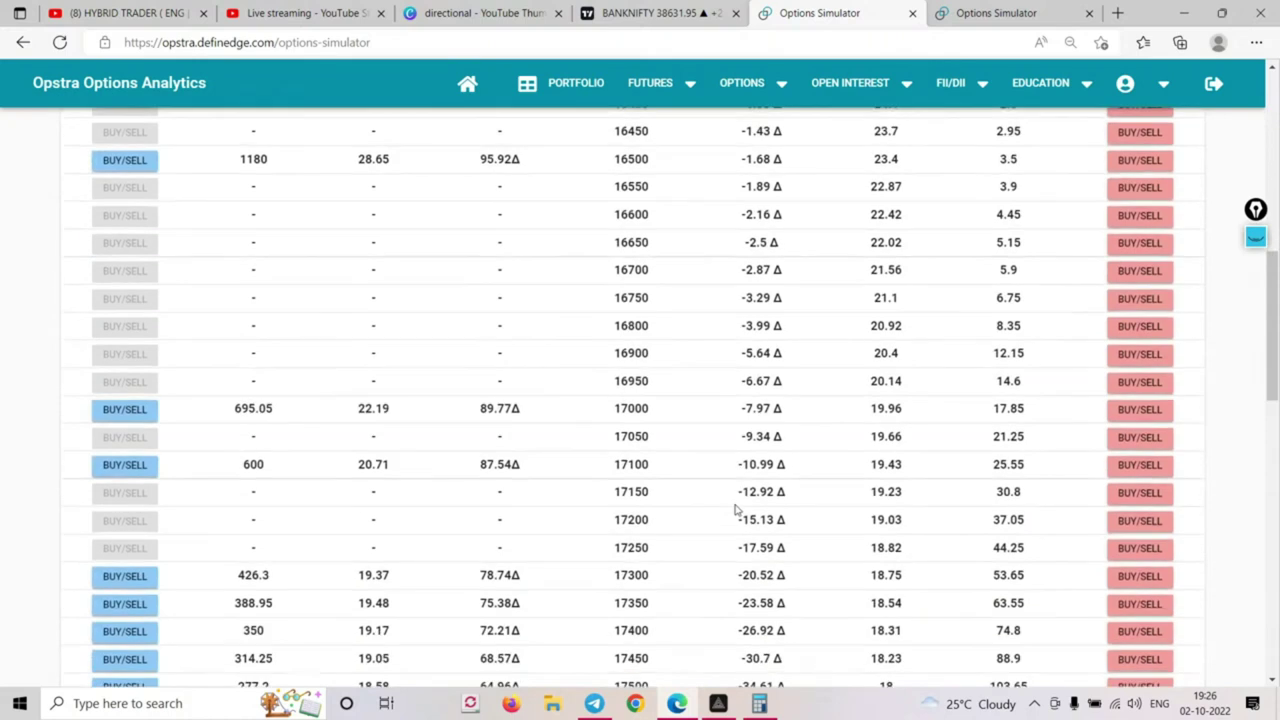
{"action": "double_click", "coordinate": [631, 488]}
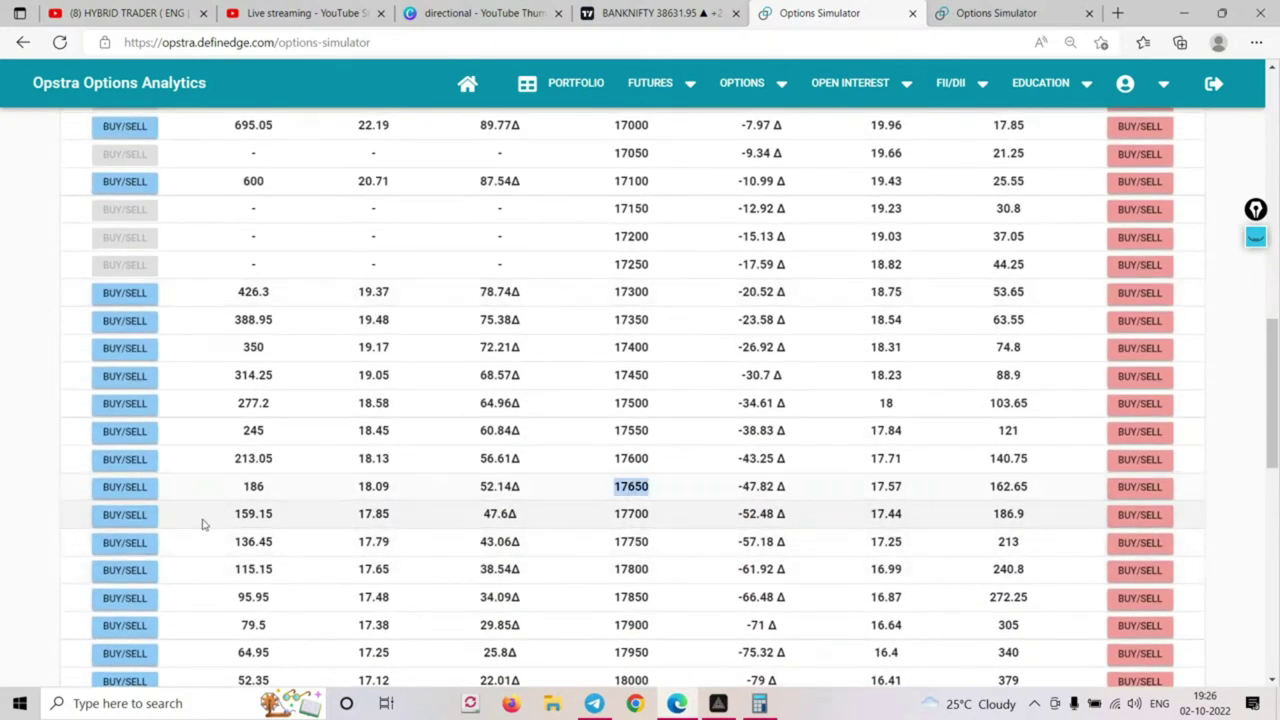
Add a one-lot buy position in the NIFTY 29SEP2022 17800CE at 115.15
{"action": "left_click", "coordinate": [125, 570]}
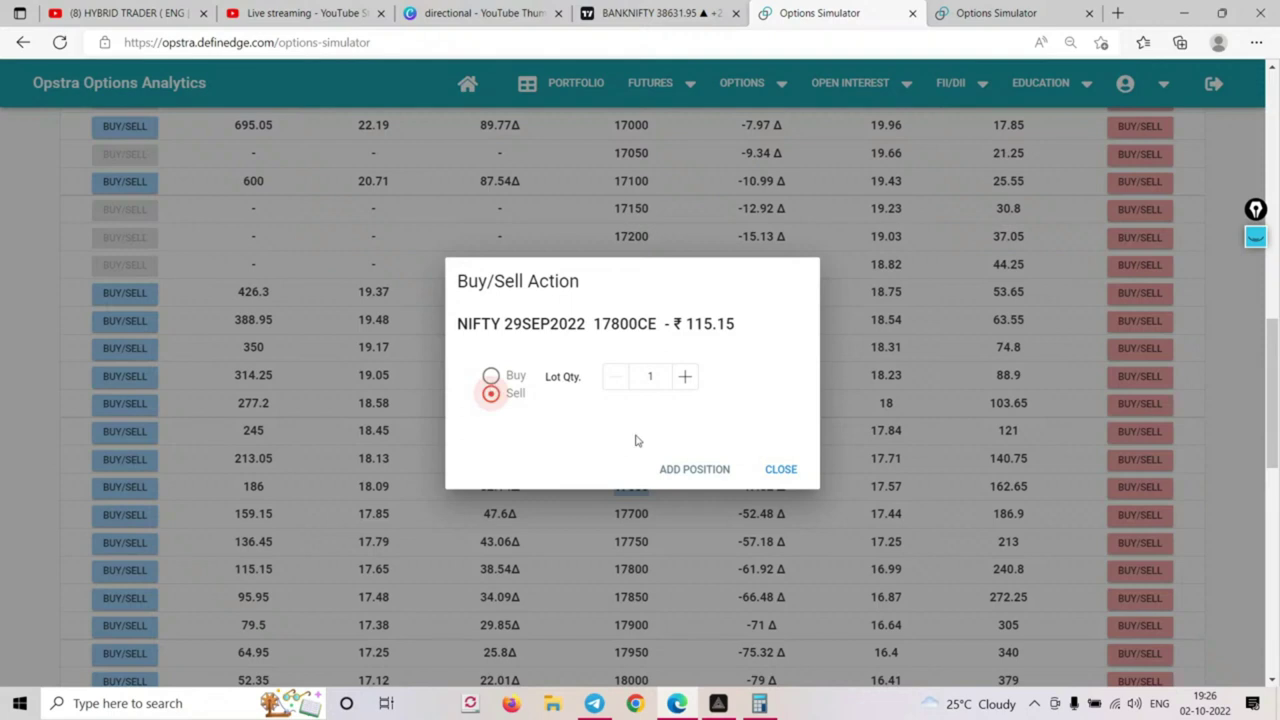
{"action": "left_click", "coordinate": [491, 376]}
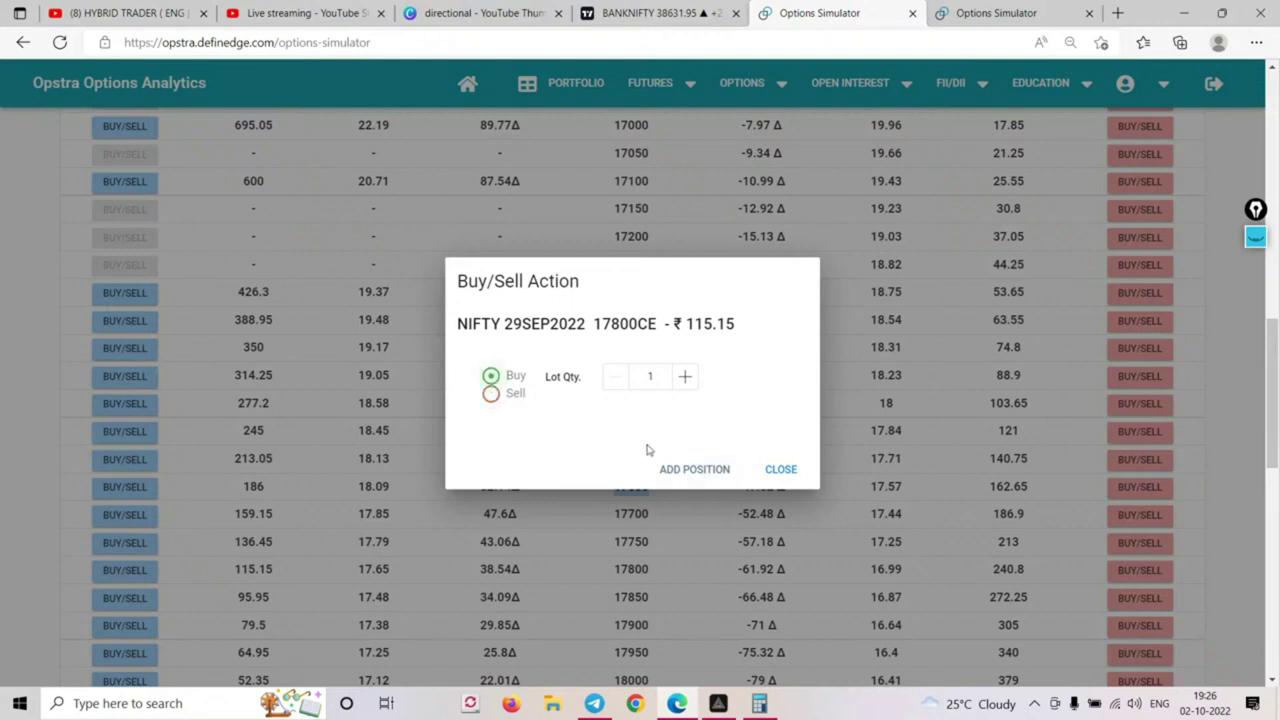
{"action": "left_click", "coordinate": [697, 470]}
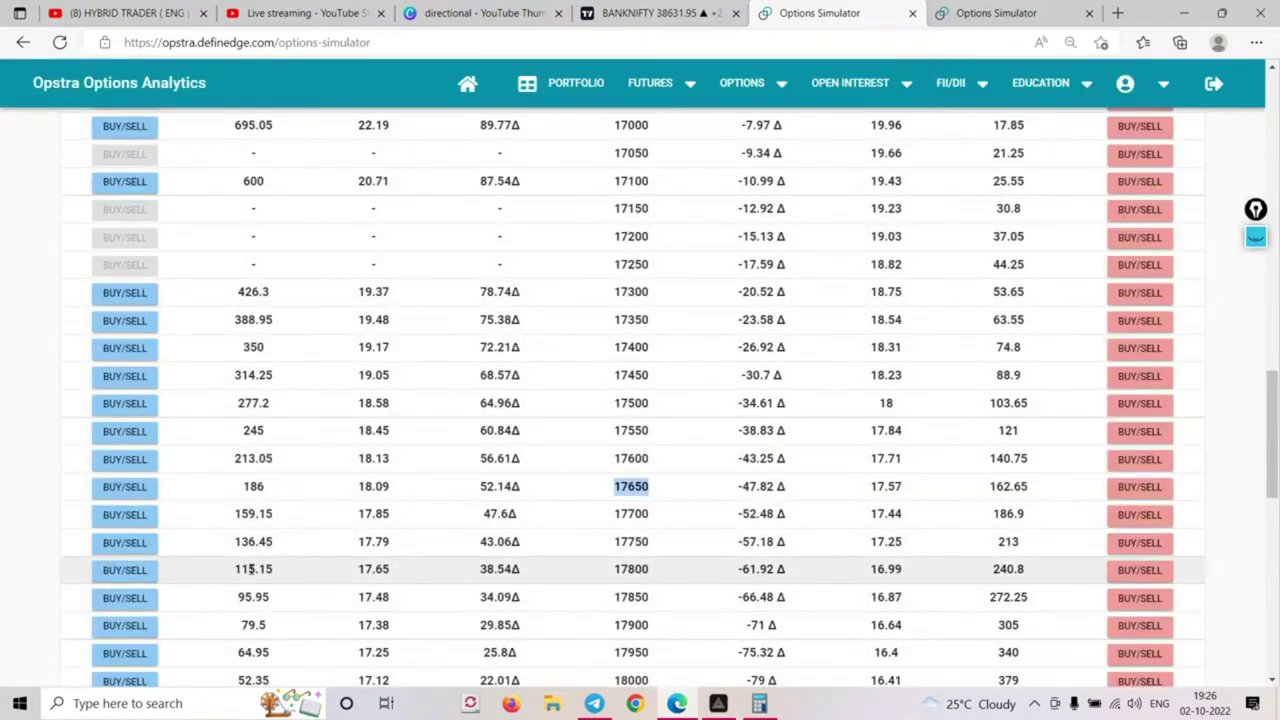
Add a one-lot sell position in the NIFTY 29SEP2022 18000CE at 52.35 to complete the call spread
{"action": "double_click", "coordinate": [251, 568]}
{"action": "scroll", "coordinate": [245, 560], "scroll_direction": "down", "scroll_amount": 2}
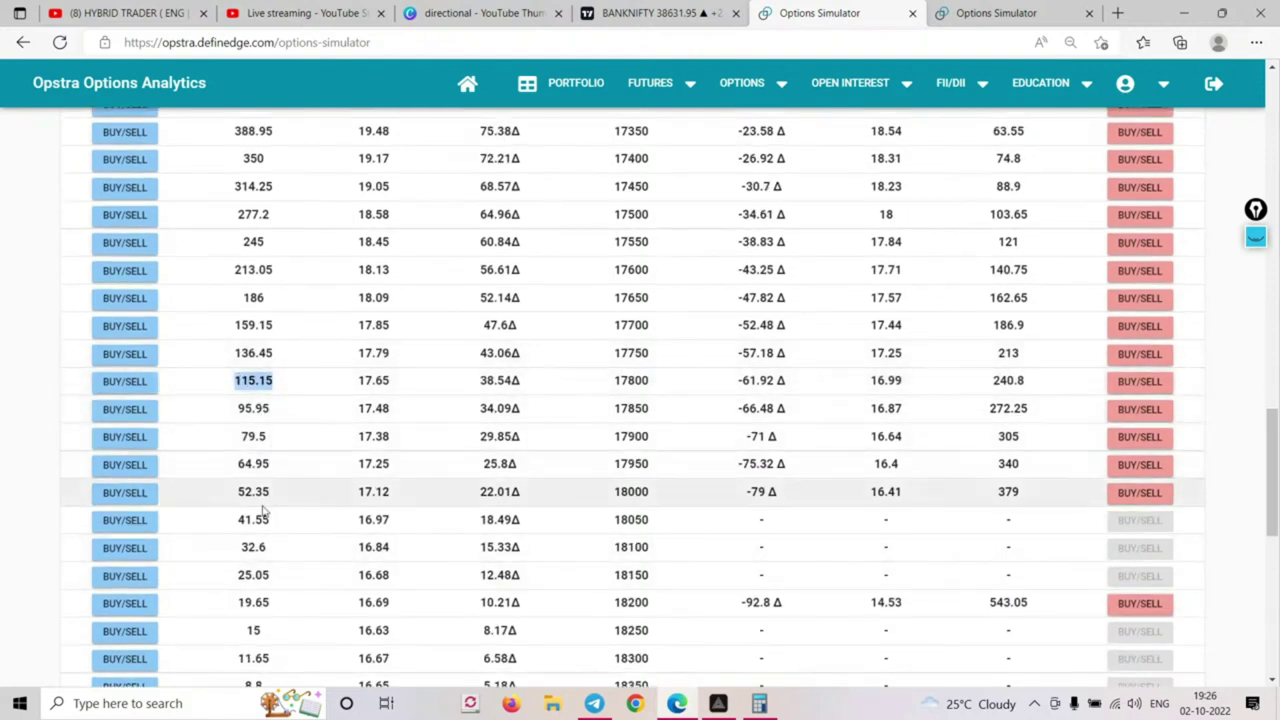
{"action": "left_click", "coordinate": [124, 492]}
{"action": "left_click", "coordinate": [491, 393]}
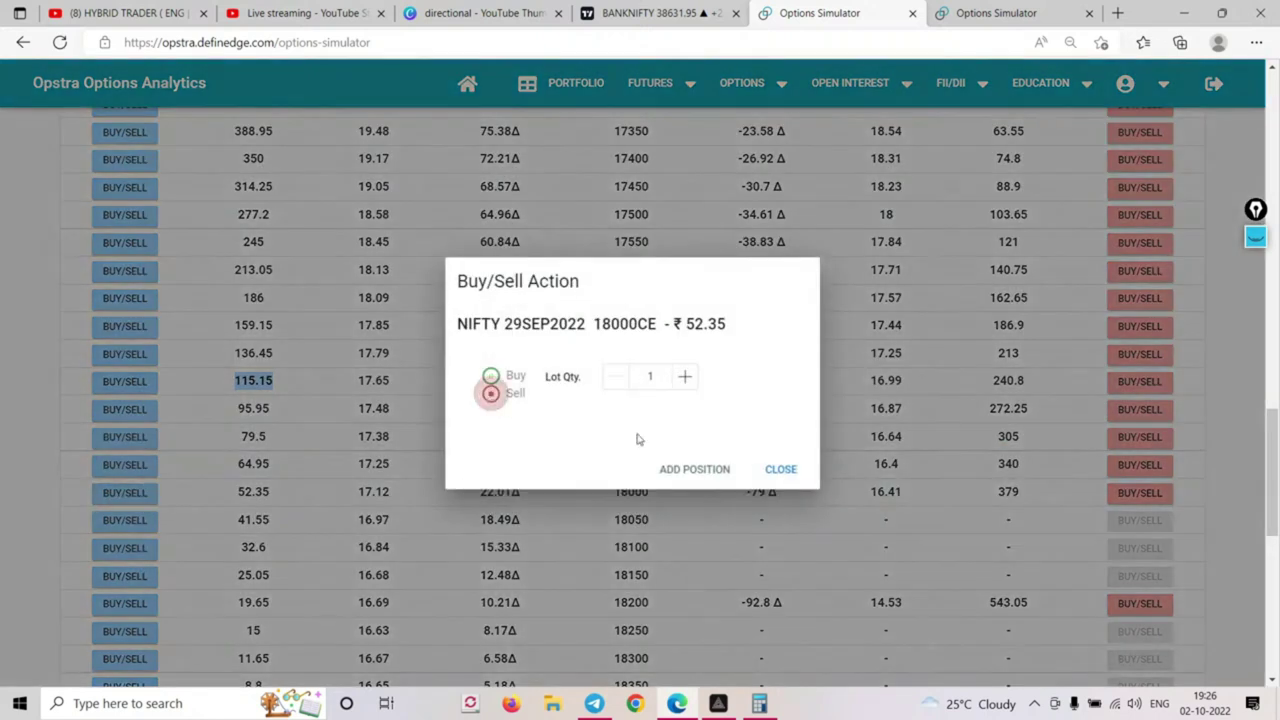
{"action": "left_click", "coordinate": [690, 470]}
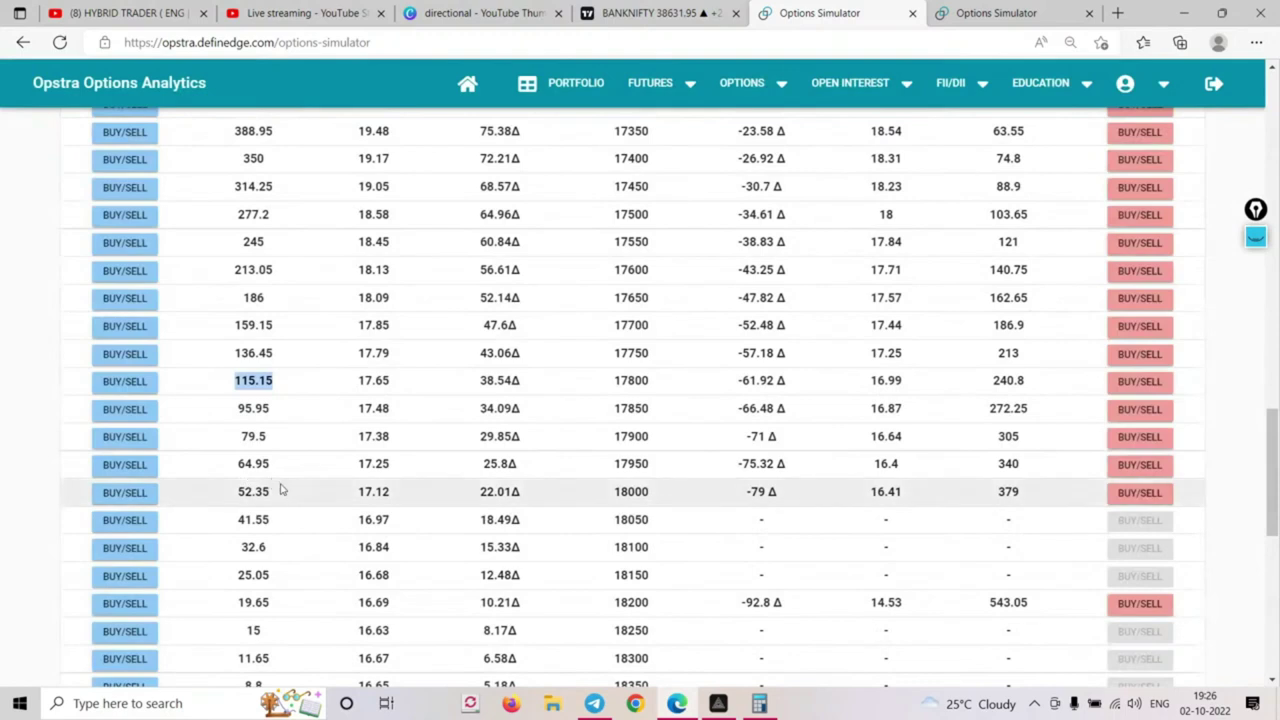
{"action": "scroll", "coordinate": [538, 456], "scroll_direction": "up", "scroll_amount": 3}
{"action": "scroll", "coordinate": [538, 456], "scroll_direction": "up", "scroll_amount": 15}
{"action": "scroll", "coordinate": [466, 480], "scroll_direction": "down", "scroll_amount": 2}
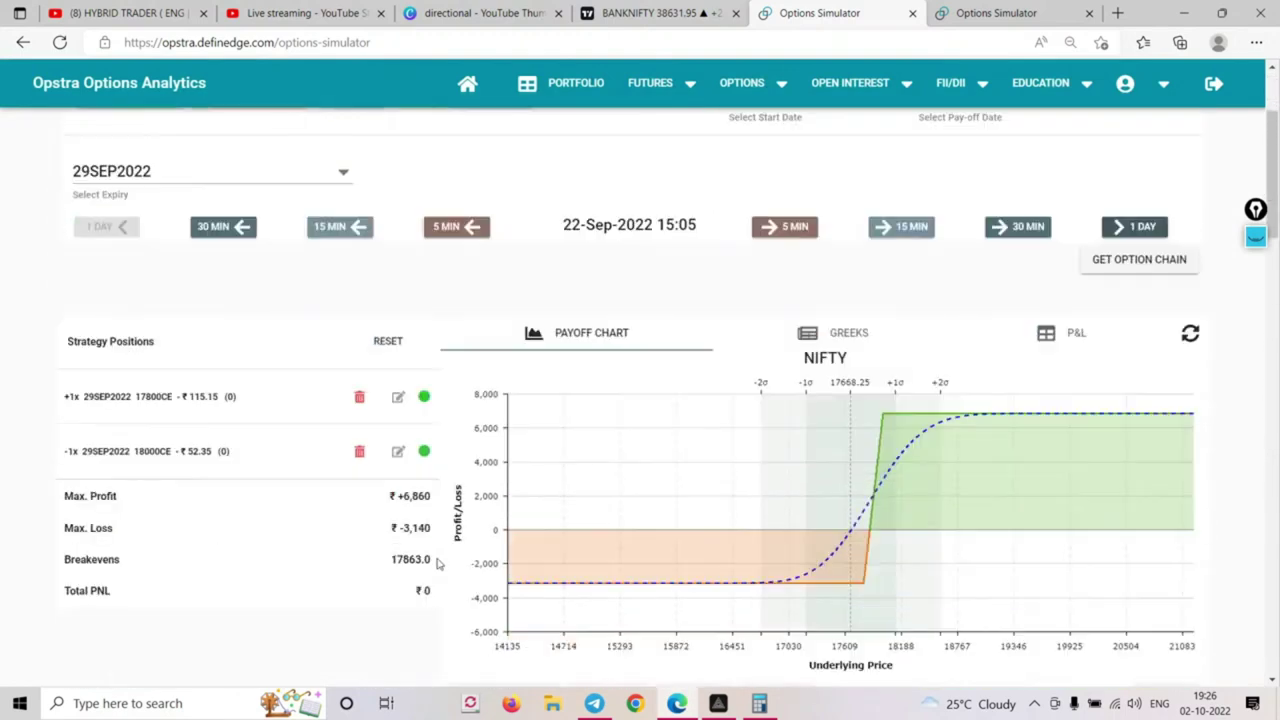
Divide the spread's maximum loss of 3140 by the NIFTY lot size of 50 in Calculator
{"action": "left_click_drag", "start_coordinate": [403, 530], "coordinate": [432, 530]}
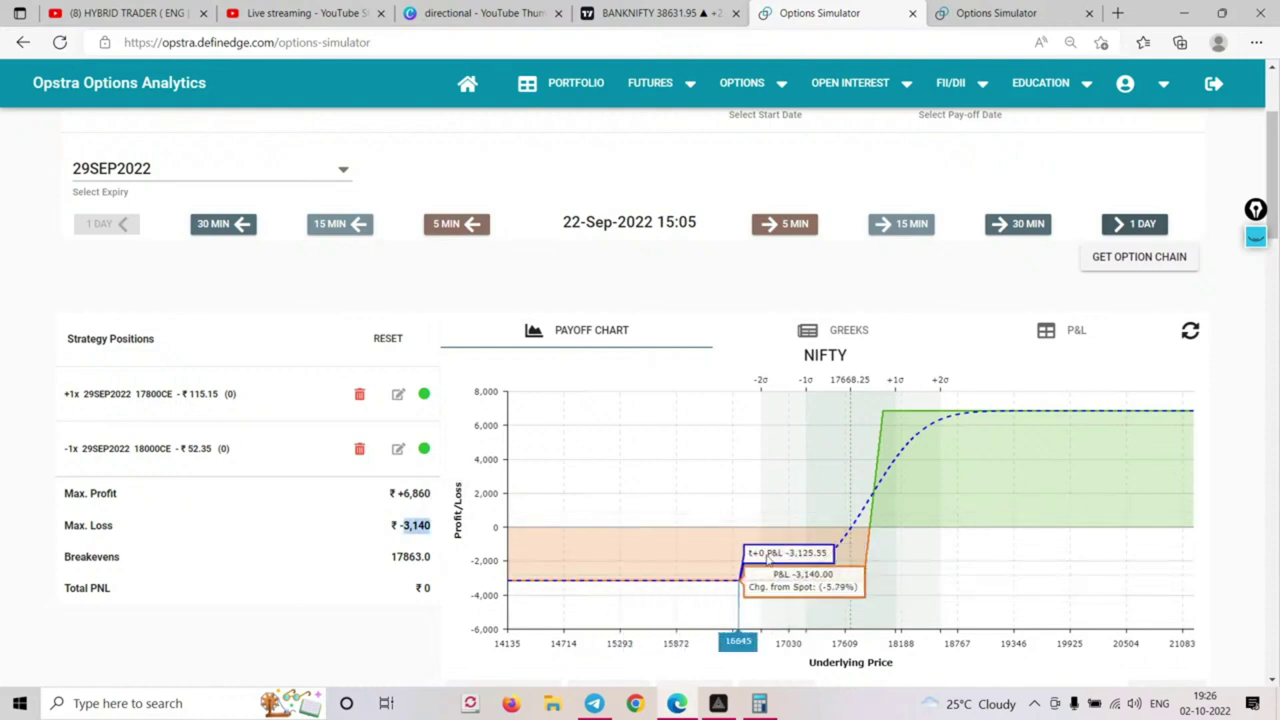
{"action": "left_click", "coordinate": [759, 703]}
{"action": "left_click", "coordinate": [1140, 353]}
{"action": "left_click", "coordinate": [1009, 445]}
{"action": "left_click", "coordinate": [1011, 535]}
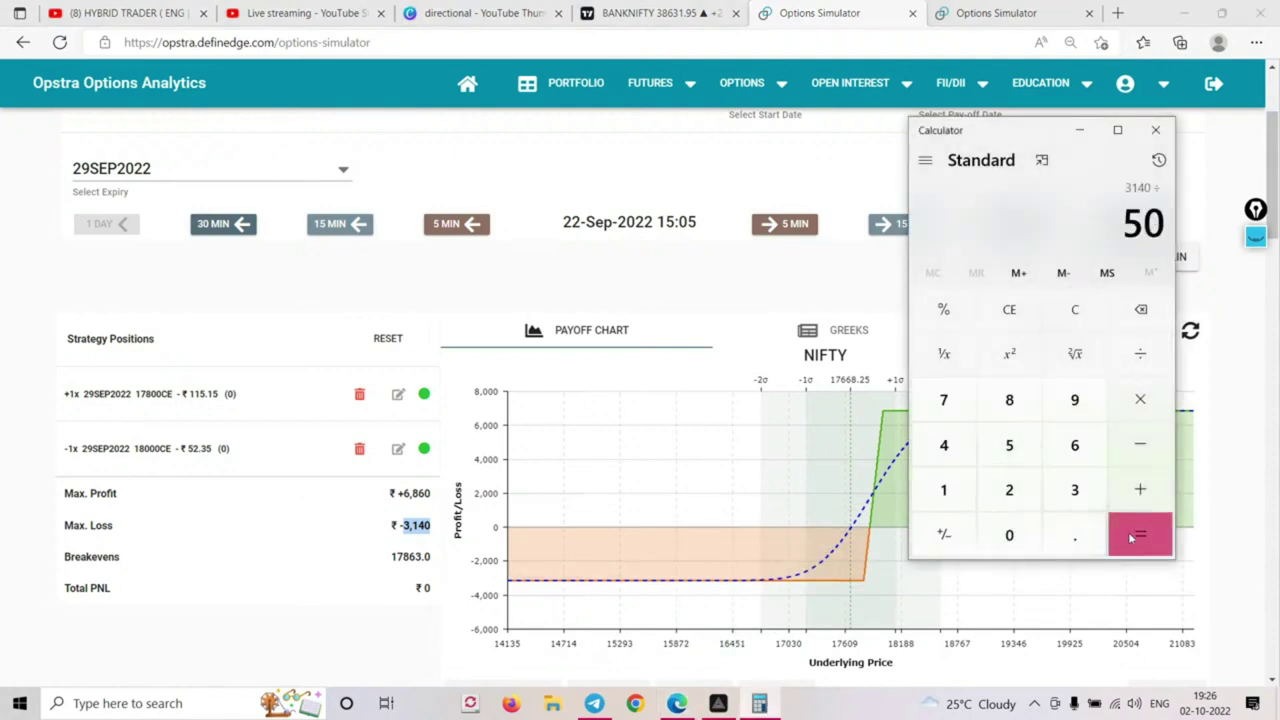
{"action": "left_click", "coordinate": [1140, 534]}
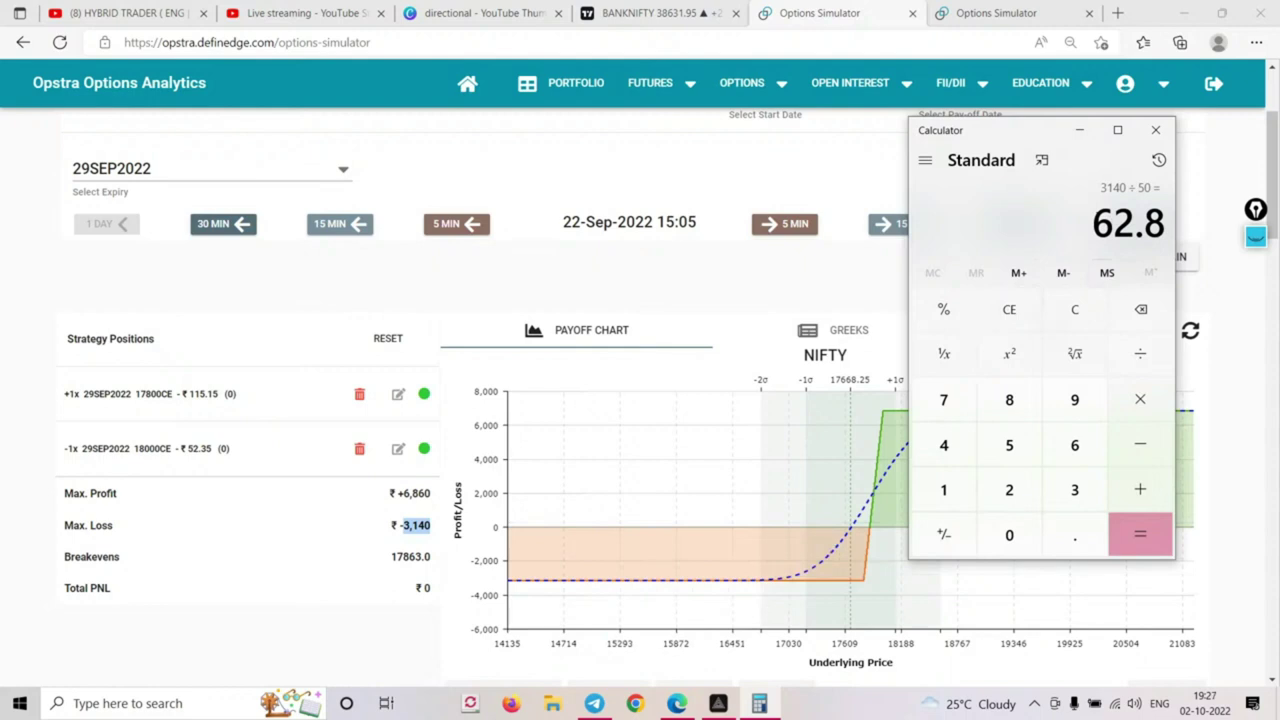
{"action": "left_click", "coordinate": [1079, 131]}
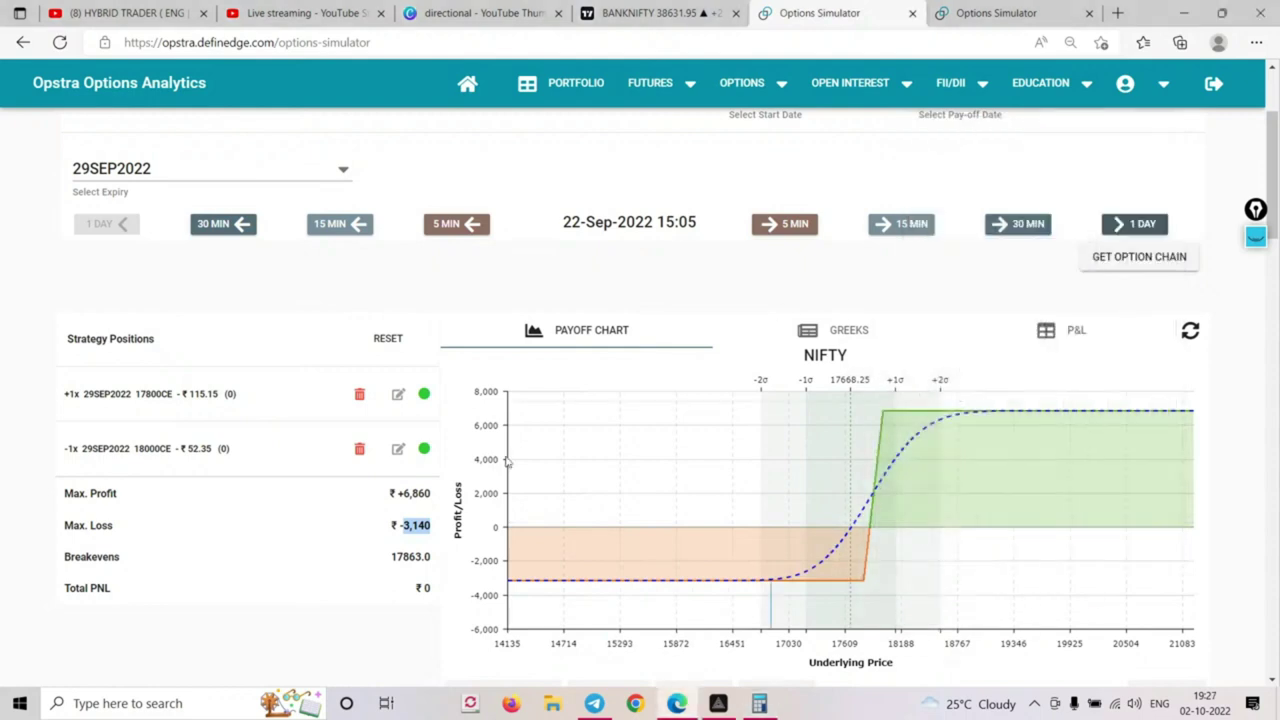
Add a two-lot sell position in the NIFTY 29SEP2022 18100CE at 32.6 and check the strategy's payoff
{"action": "scroll", "coordinate": [491, 466], "scroll_direction": "down", "scroll_amount": 15}
{"action": "scroll", "coordinate": [491, 470], "scroll_direction": "down", "scroll_amount": 1}
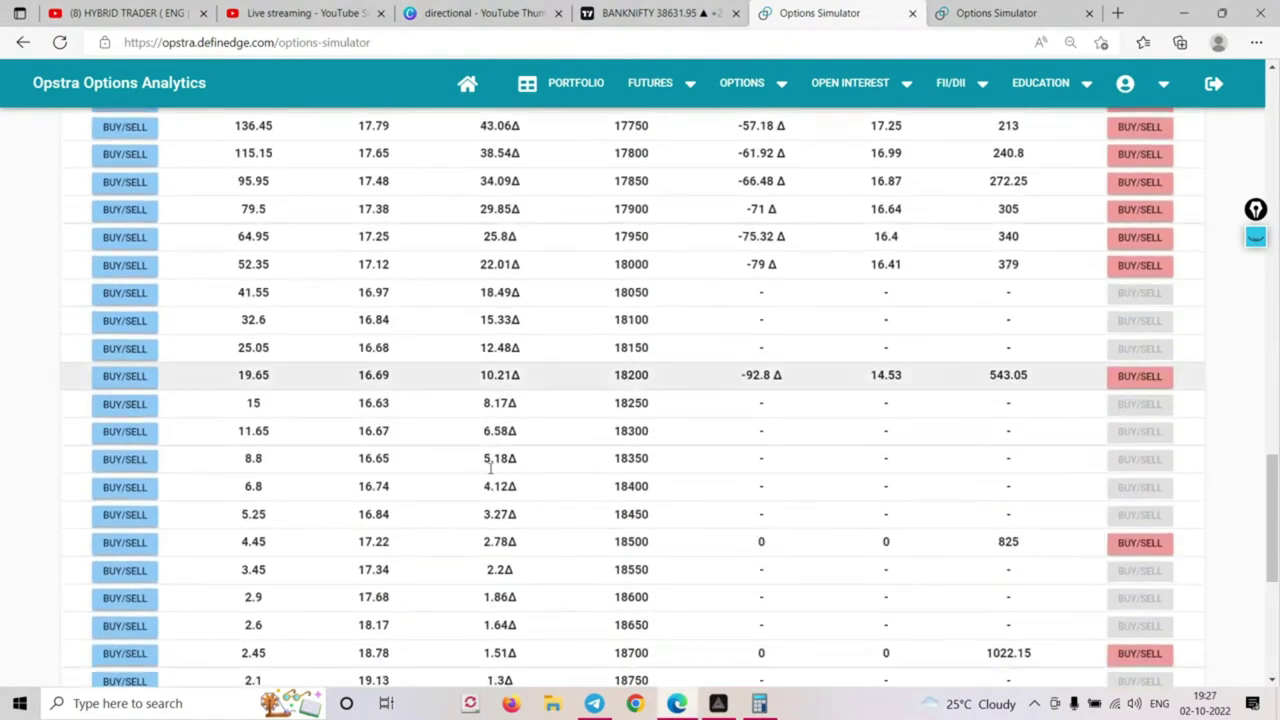
{"action": "scroll", "coordinate": [255, 530], "scroll_direction": "up", "scroll_amount": 2}
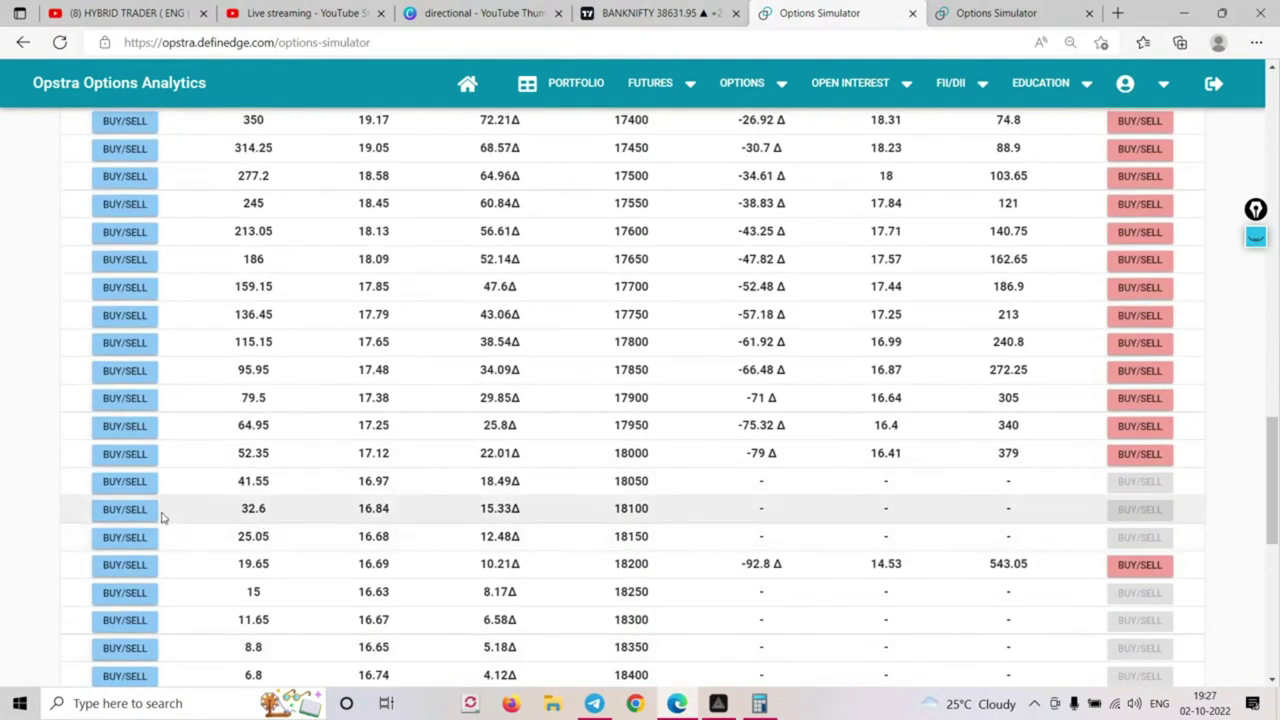
{"action": "left_click", "coordinate": [125, 510]}
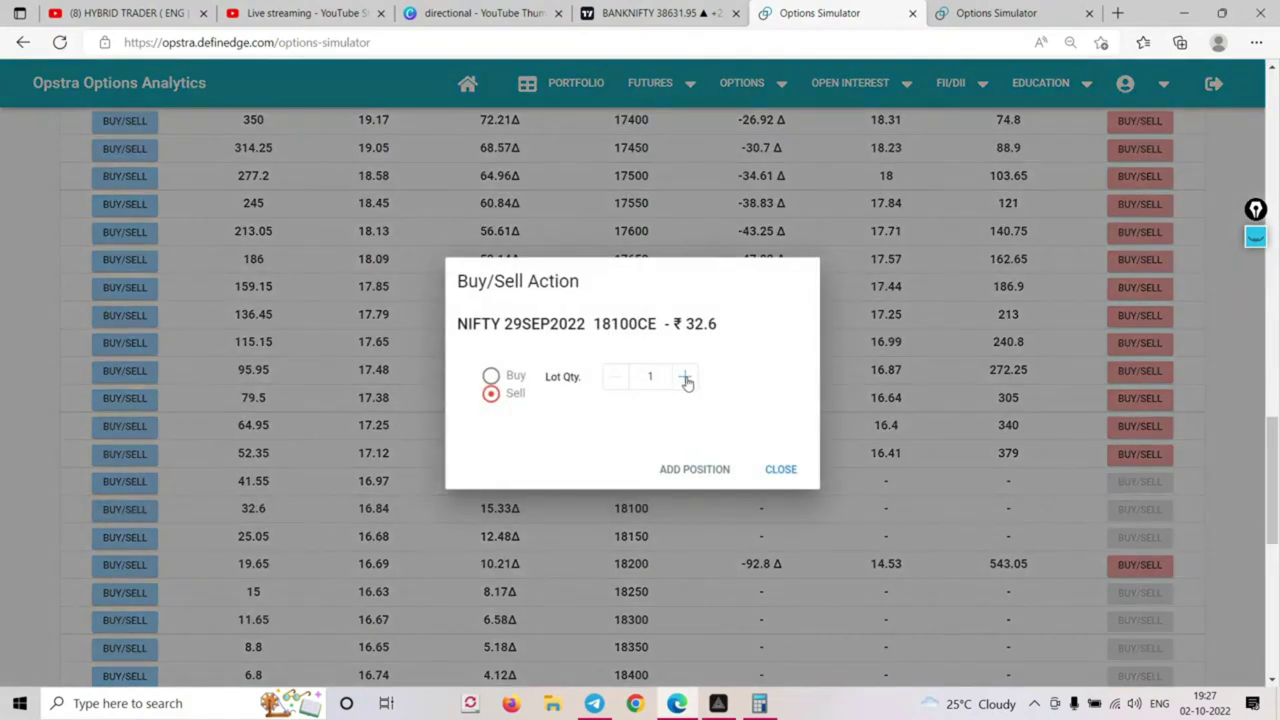
{"action": "left_click", "coordinate": [688, 470]}
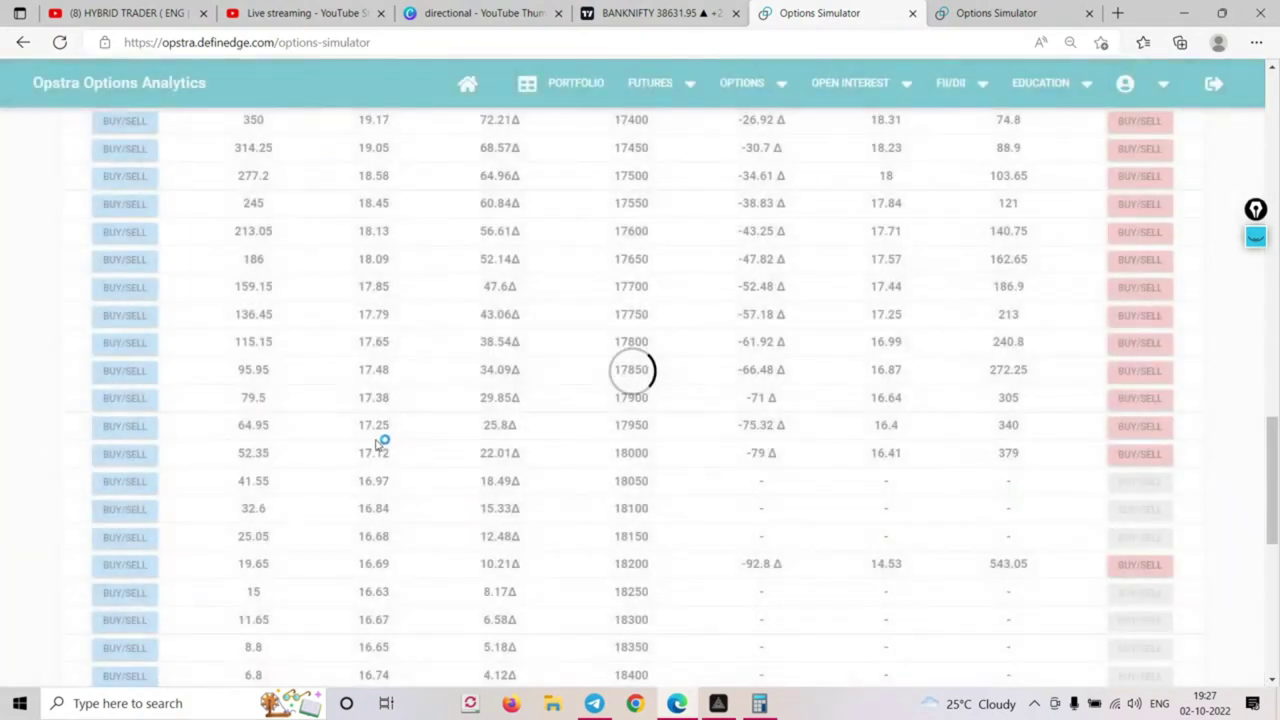
{"action": "scroll", "coordinate": [377, 450], "scroll_direction": "up", "scroll_amount": 4}
{"action": "scroll", "coordinate": [377, 450], "scroll_direction": "up", "scroll_amount": 15}
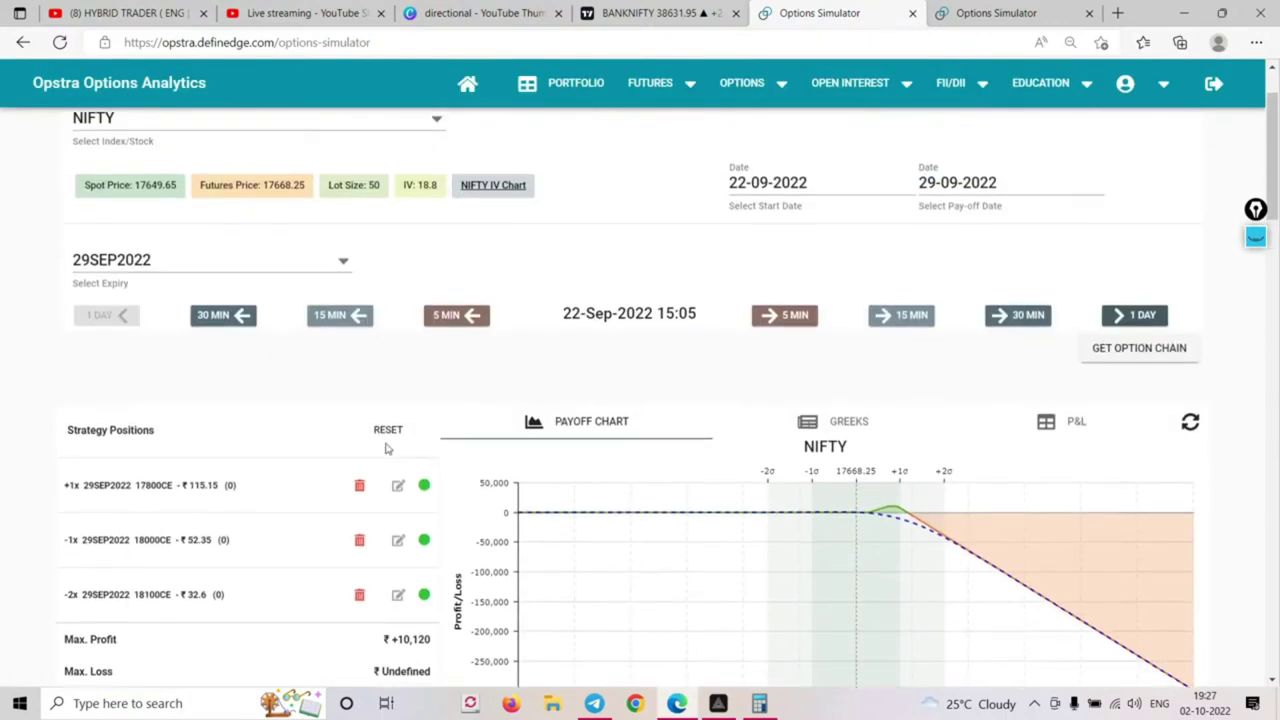
{"action": "scroll", "coordinate": [209, 432], "scroll_direction": "down", "scroll_amount": 1}
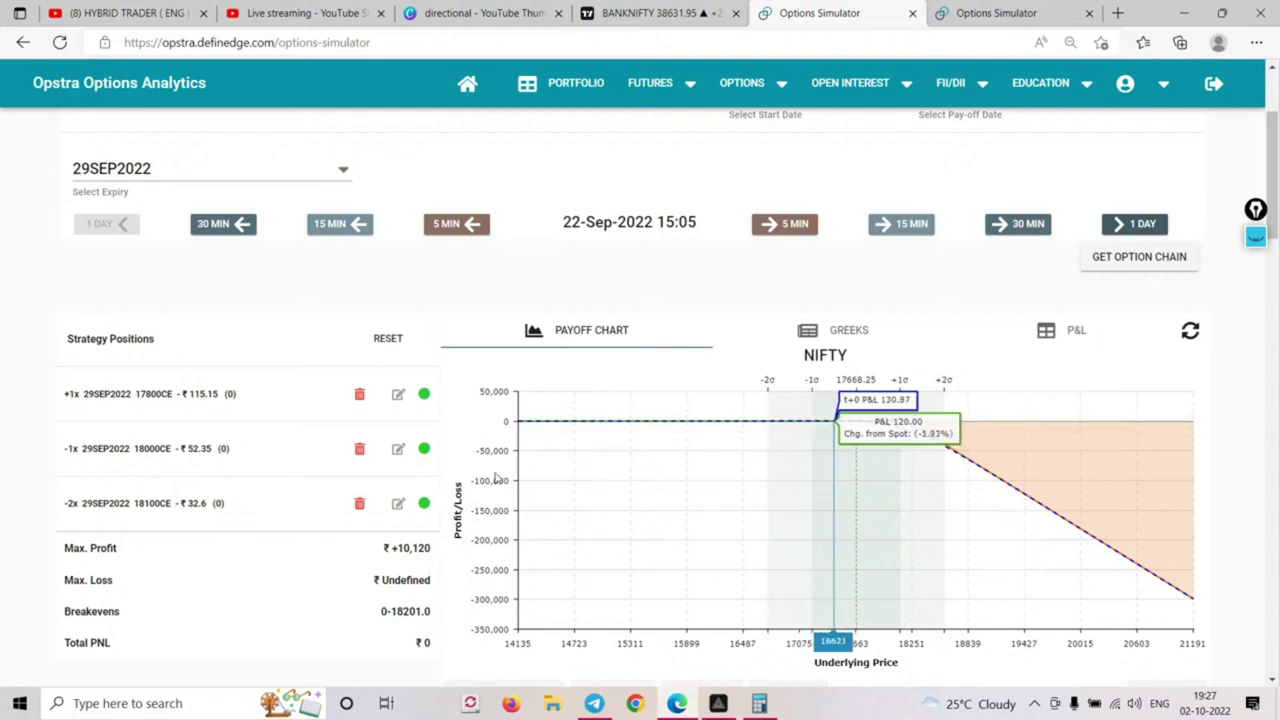
Remove the two-lot 18100CE sell position from the NIFTY strategy and review the remaining call spread
{"action": "left_click", "coordinate": [360, 504]}
{"action": "scroll", "coordinate": [651, 446], "scroll_direction": "down", "scroll_amount": 4}
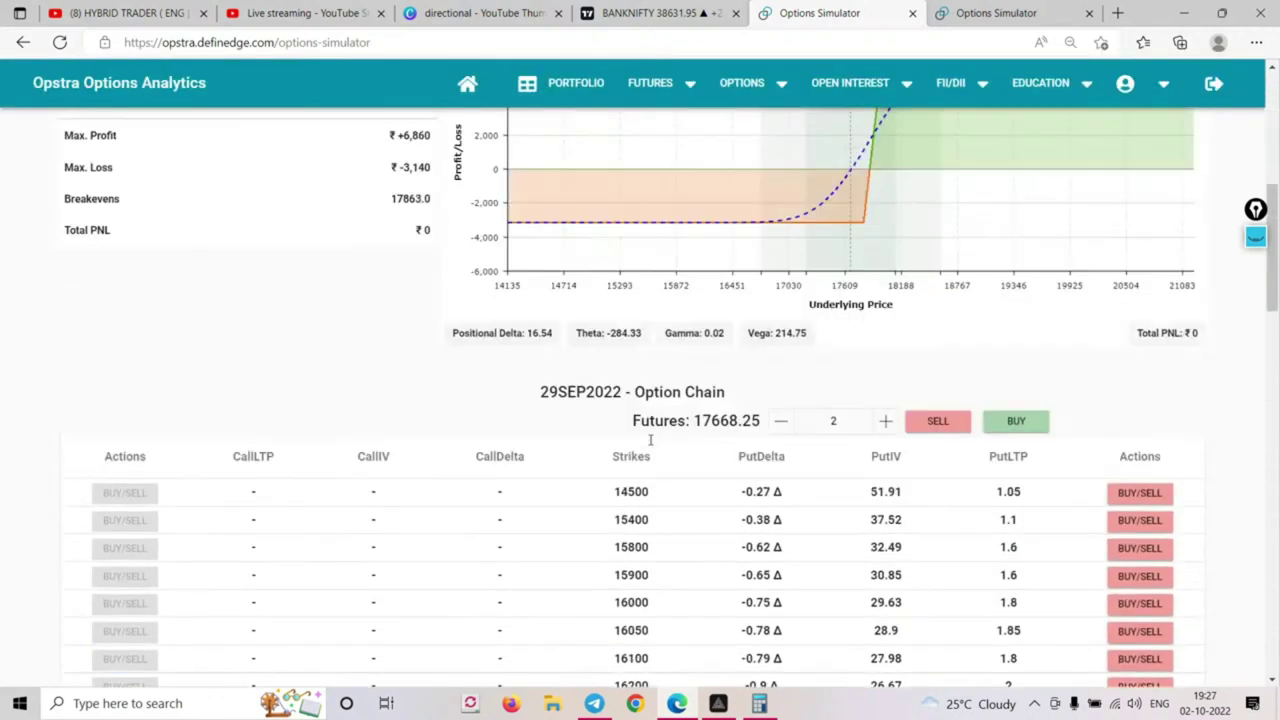
{"action": "scroll", "coordinate": [651, 440], "scroll_direction": "down", "scroll_amount": 15}
{"action": "scroll", "coordinate": [651, 440], "scroll_direction": "up", "scroll_amount": 3}
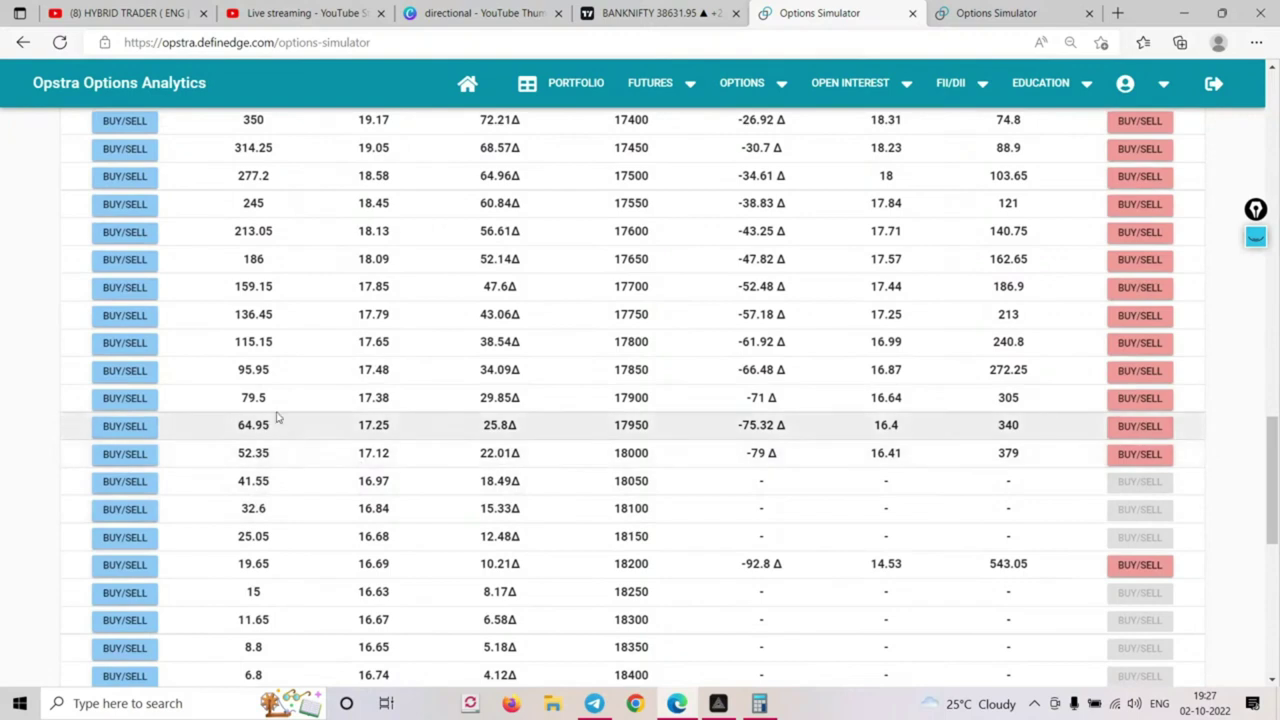
{"action": "scroll", "coordinate": [400, 423], "scroll_direction": "up", "scroll_amount": 20}
{"action": "scroll", "coordinate": [246, 491], "scroll_direction": "down", "scroll_amount": 2}
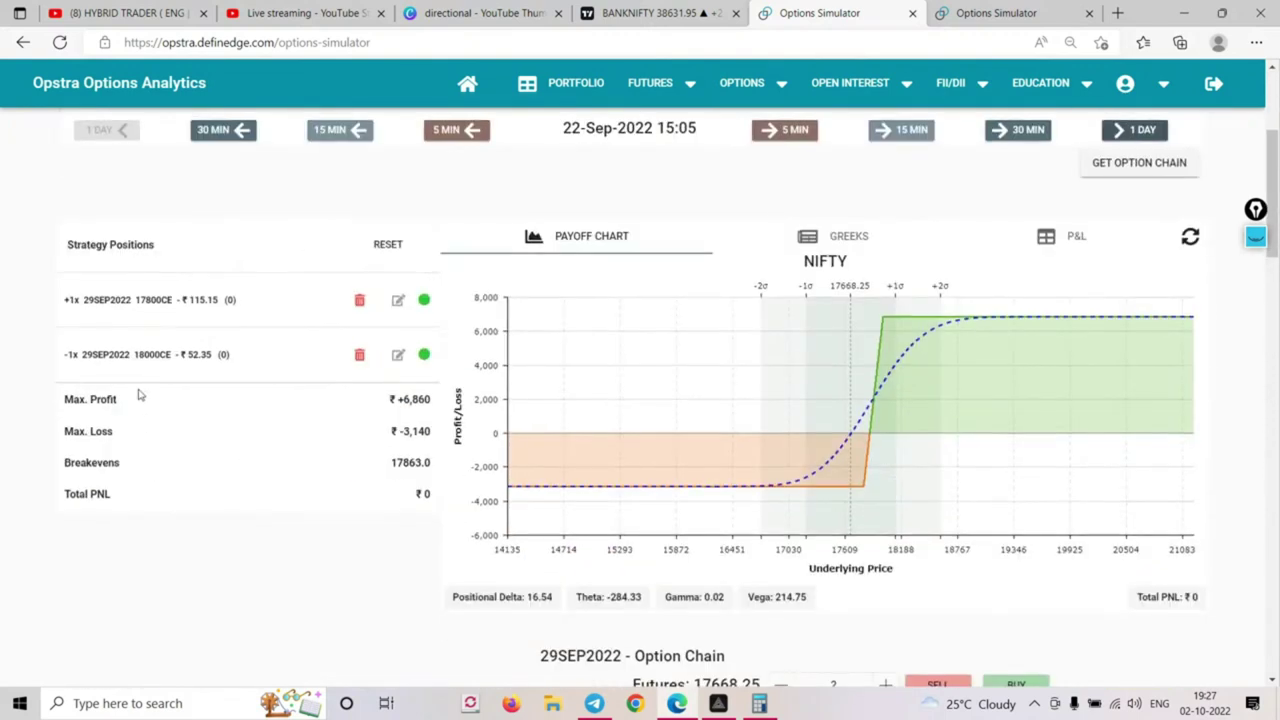
Add a one-lot sell position in the NIFTY 29SEP2022 18100CE at 32.6
{"action": "scroll", "coordinate": [215, 438], "scroll_direction": "down", "scroll_amount": 6}
{"action": "scroll", "coordinate": [215, 440], "scroll_direction": "down", "scroll_amount": 12}
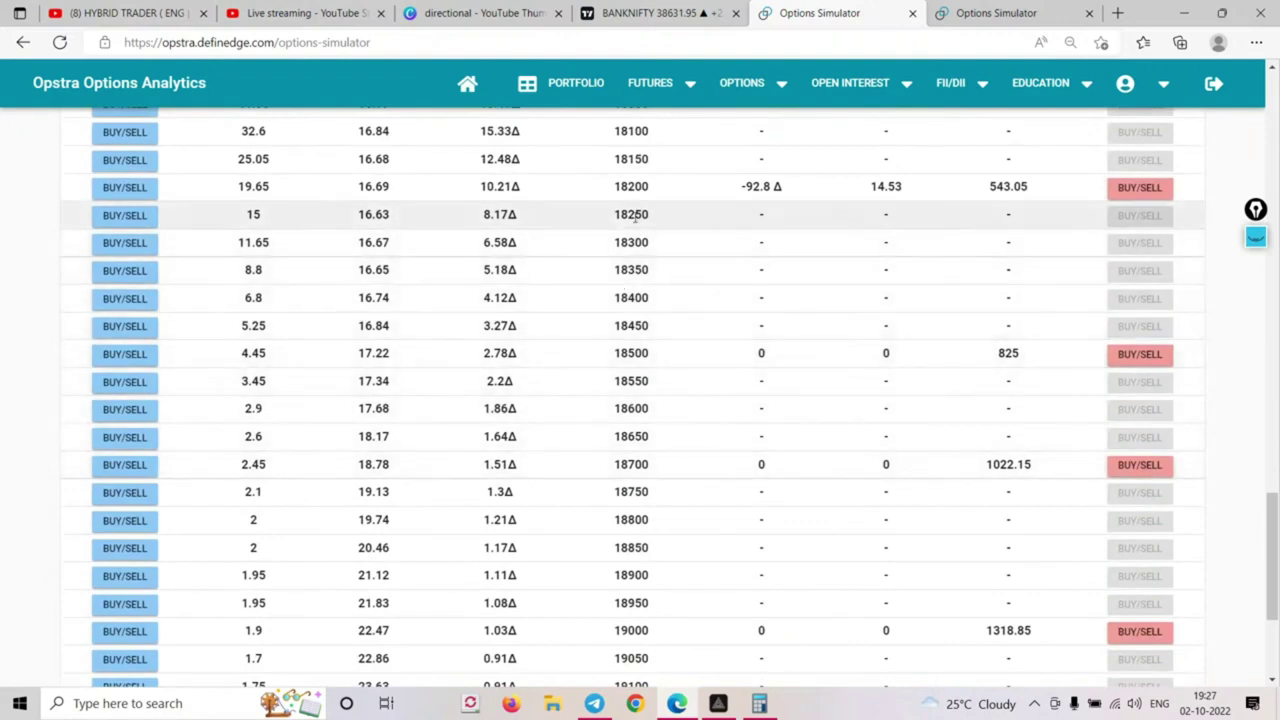
{"action": "scroll", "coordinate": [640, 250], "scroll_direction": "up", "scroll_amount": 2}
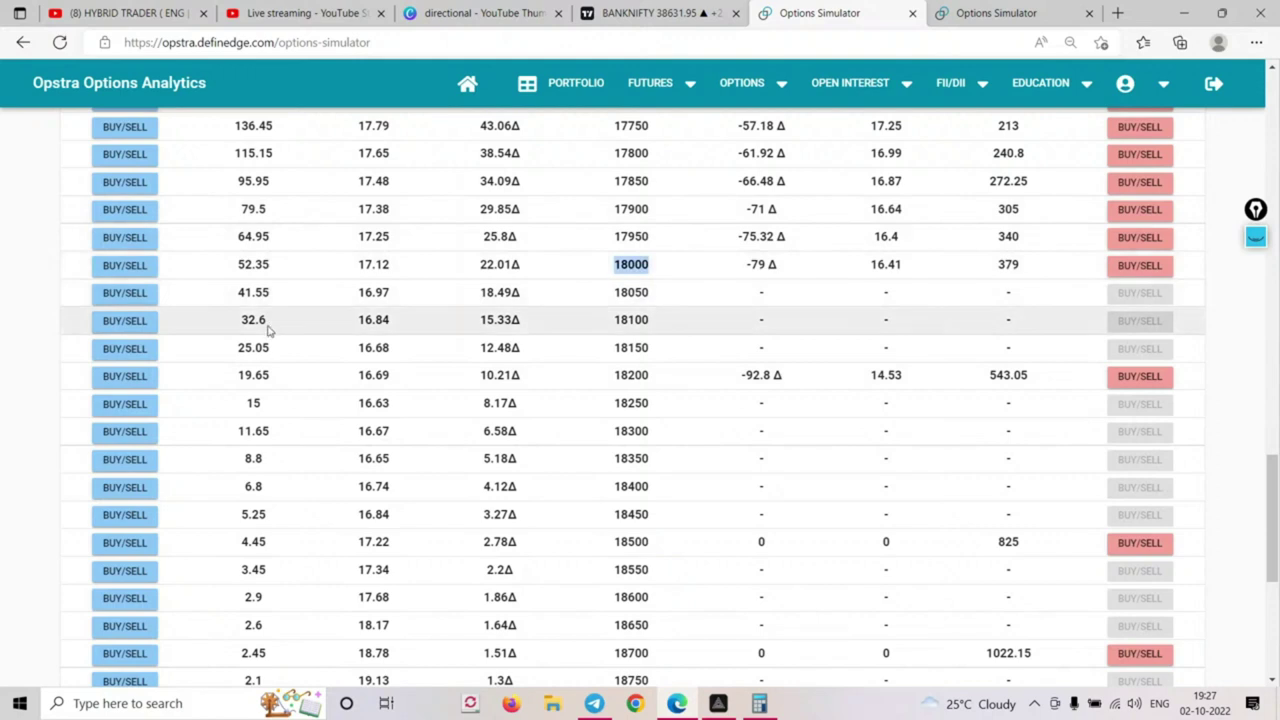
{"action": "left_click", "coordinate": [124, 320]}
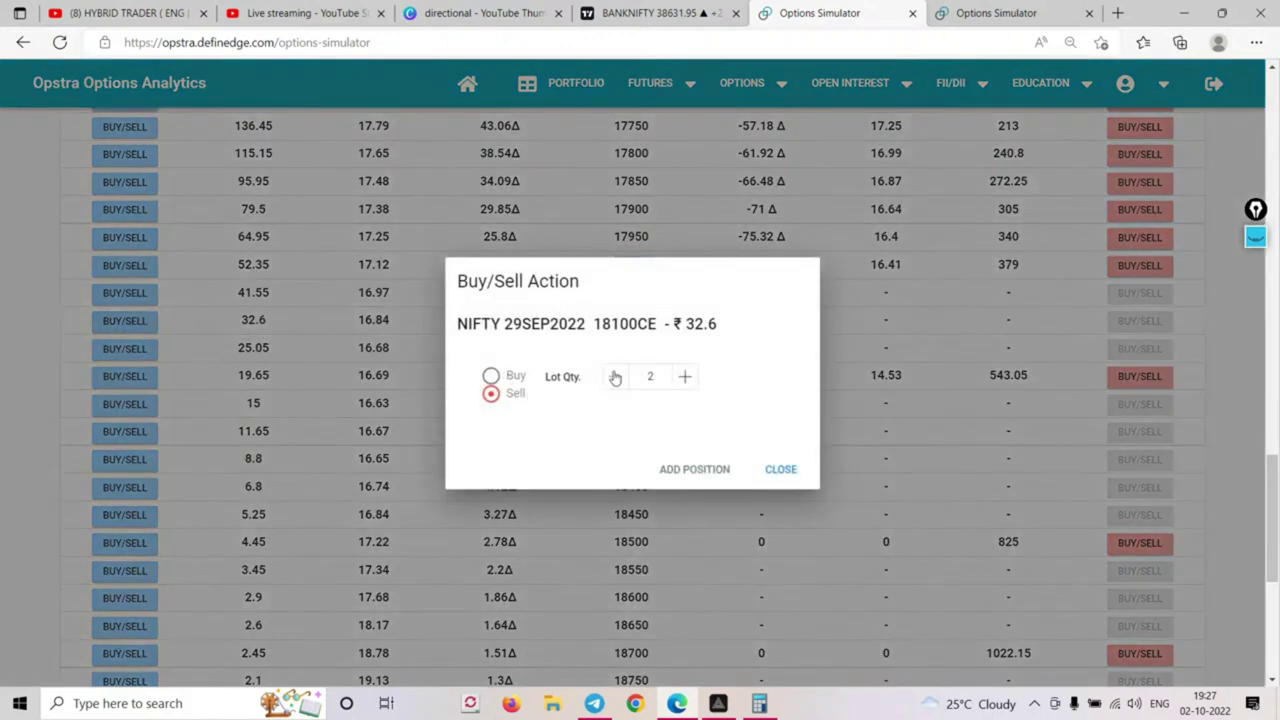
{"action": "left_click", "coordinate": [682, 470]}
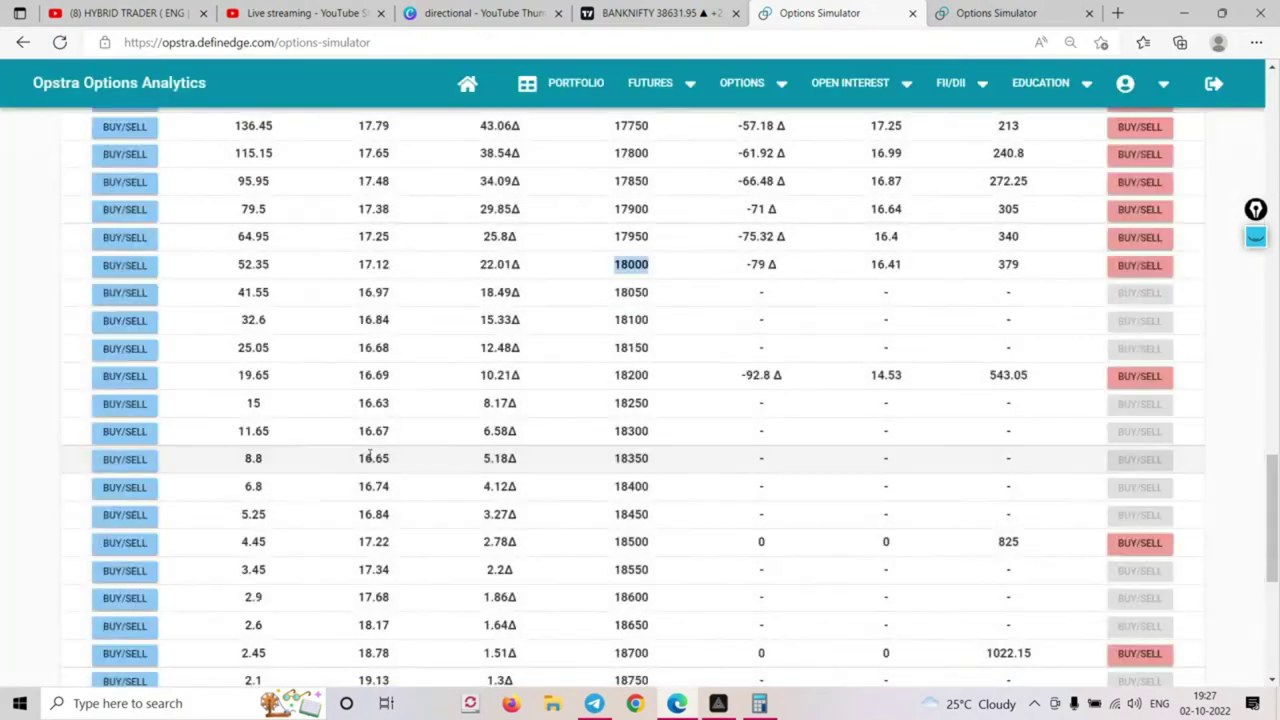
{"action": "scroll", "coordinate": [371, 457], "scroll_direction": "up", "scroll_amount": 3}
{"action": "scroll", "coordinate": [371, 455], "scroll_direction": "up", "scroll_amount": 10}
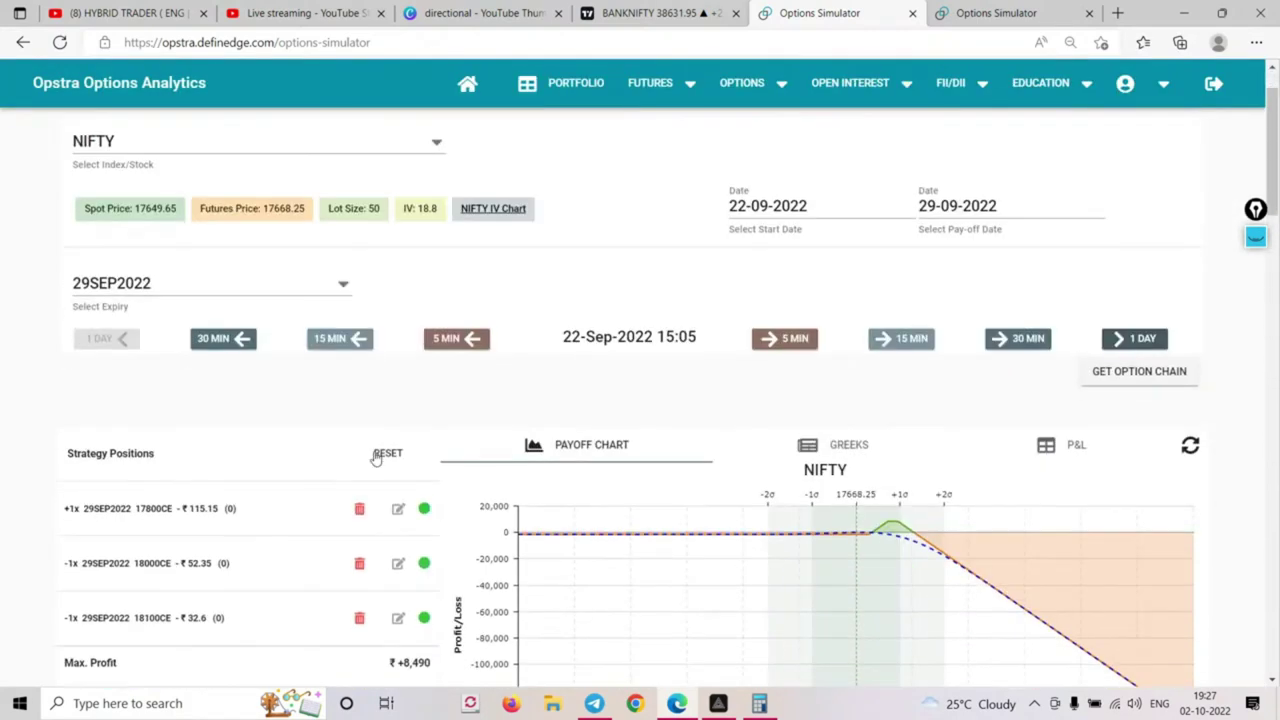
Examine the NIFTY payoff chart enlarged around its profit zone, and restore the full chart range
{"action": "scroll", "coordinate": [880, 490], "scroll_direction": "down", "scroll_amount": 1}
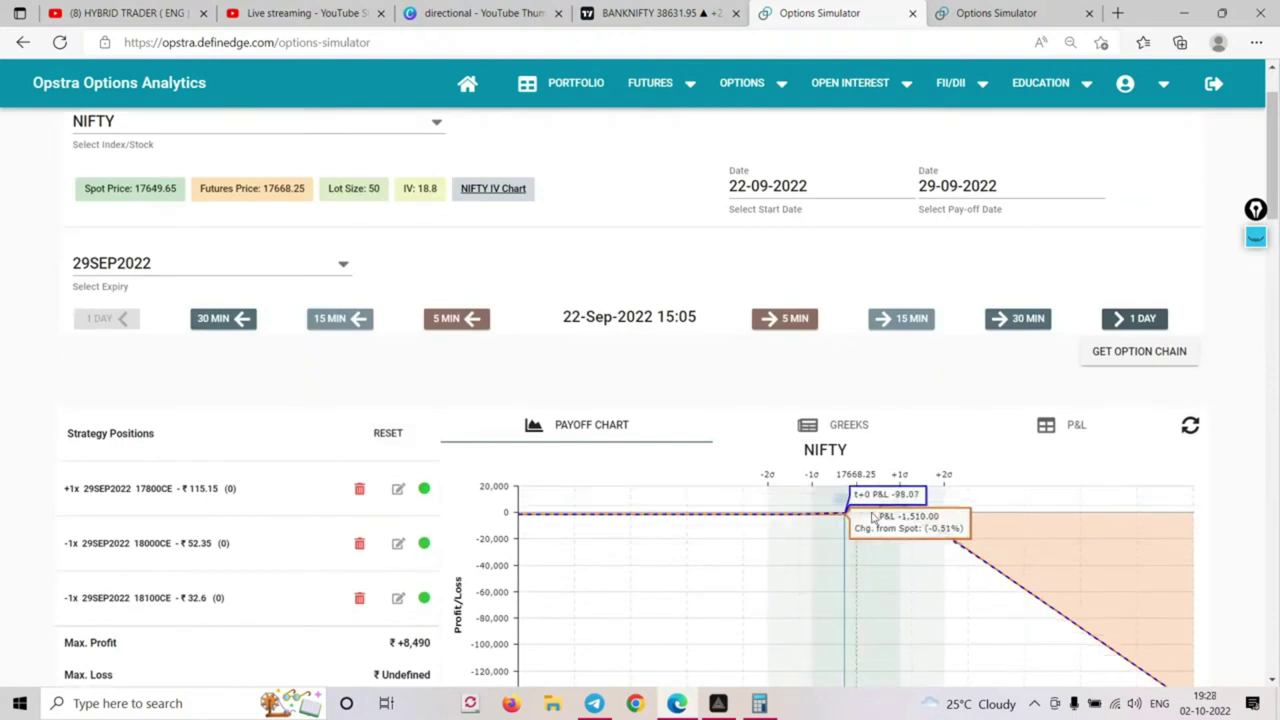
{"action": "left_click_drag", "start_coordinate": [830, 498], "coordinate": [955, 526]}
{"action": "scroll", "coordinate": [1000, 600], "scroll_direction": "down", "scroll_amount": 2}
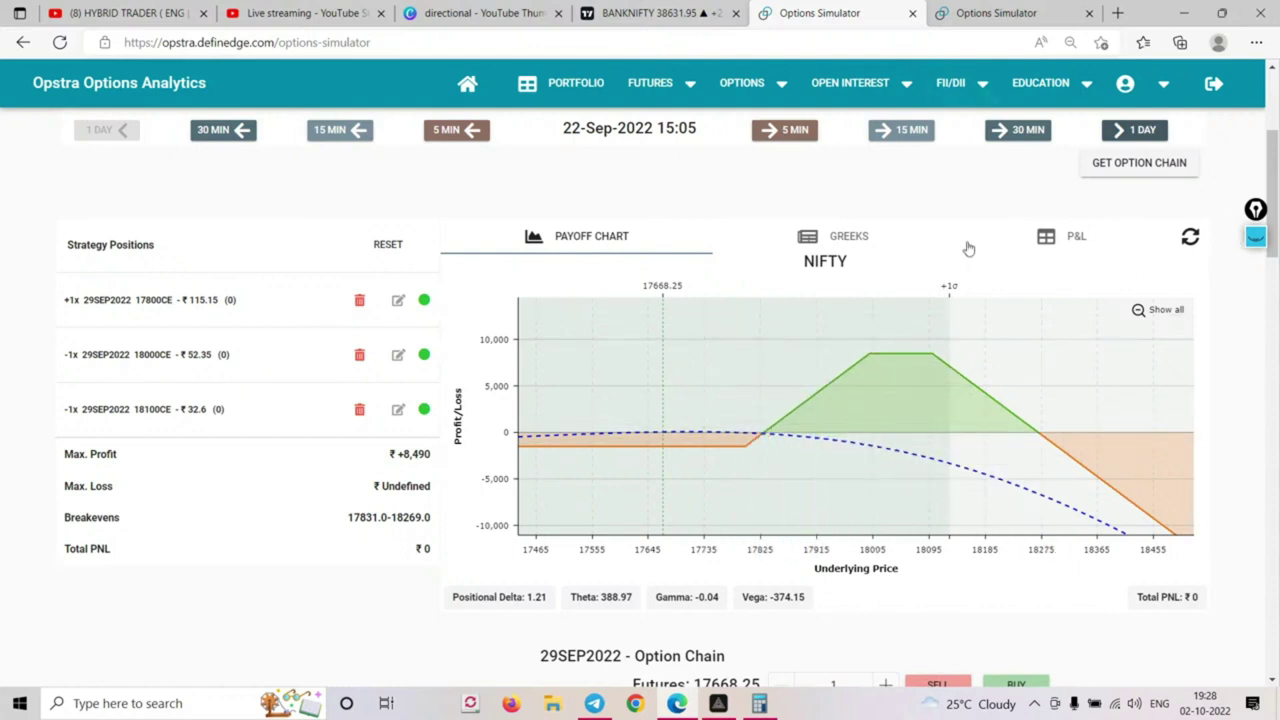
{"action": "left_click", "coordinate": [1189, 240]}
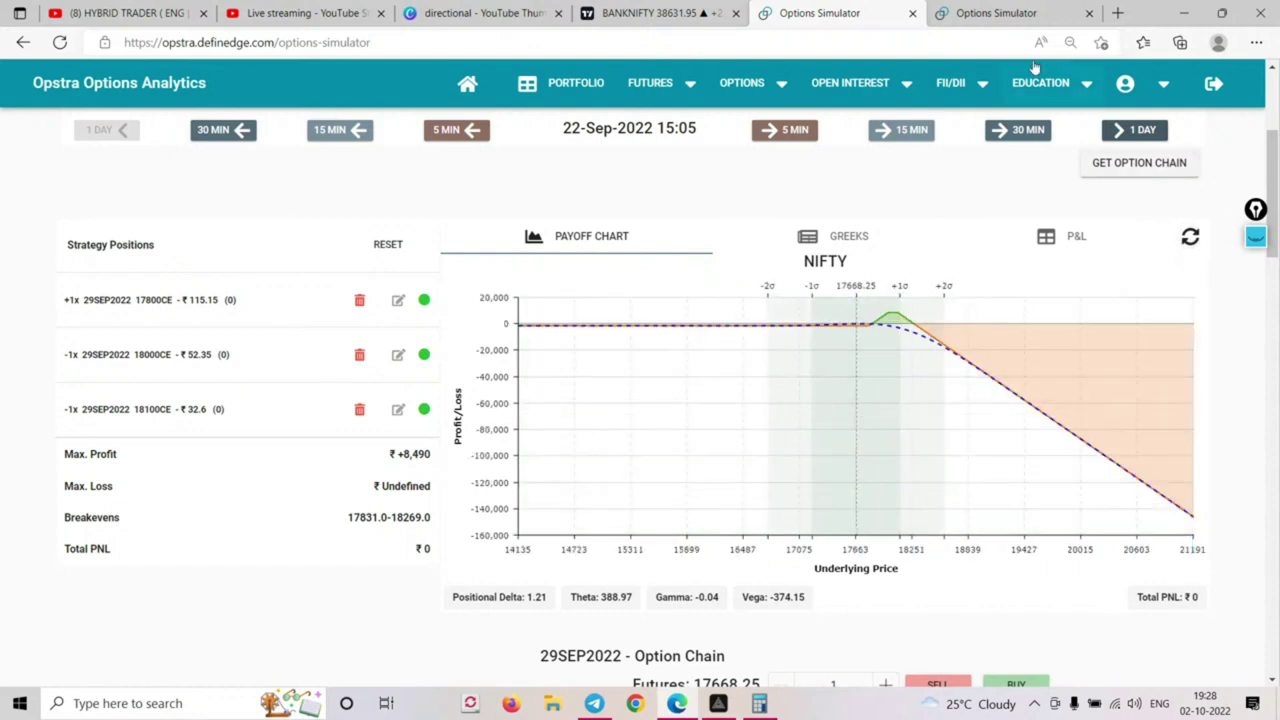
Load the BANKNIFTY 29SEP2022 option chain at 22-Sep-2022 15:00 and locate the at-the-money 40800 strike
{"action": "left_click", "coordinate": [1000, 16]}
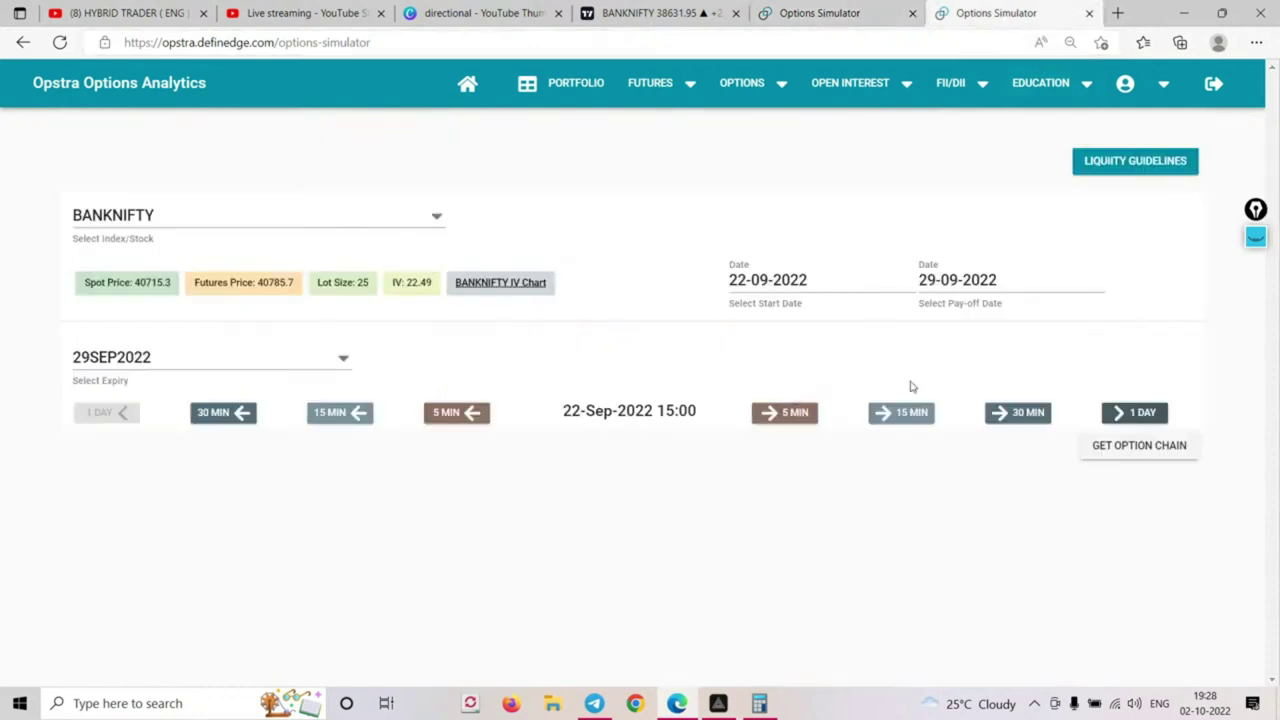
{"action": "left_click", "coordinate": [1148, 449]}
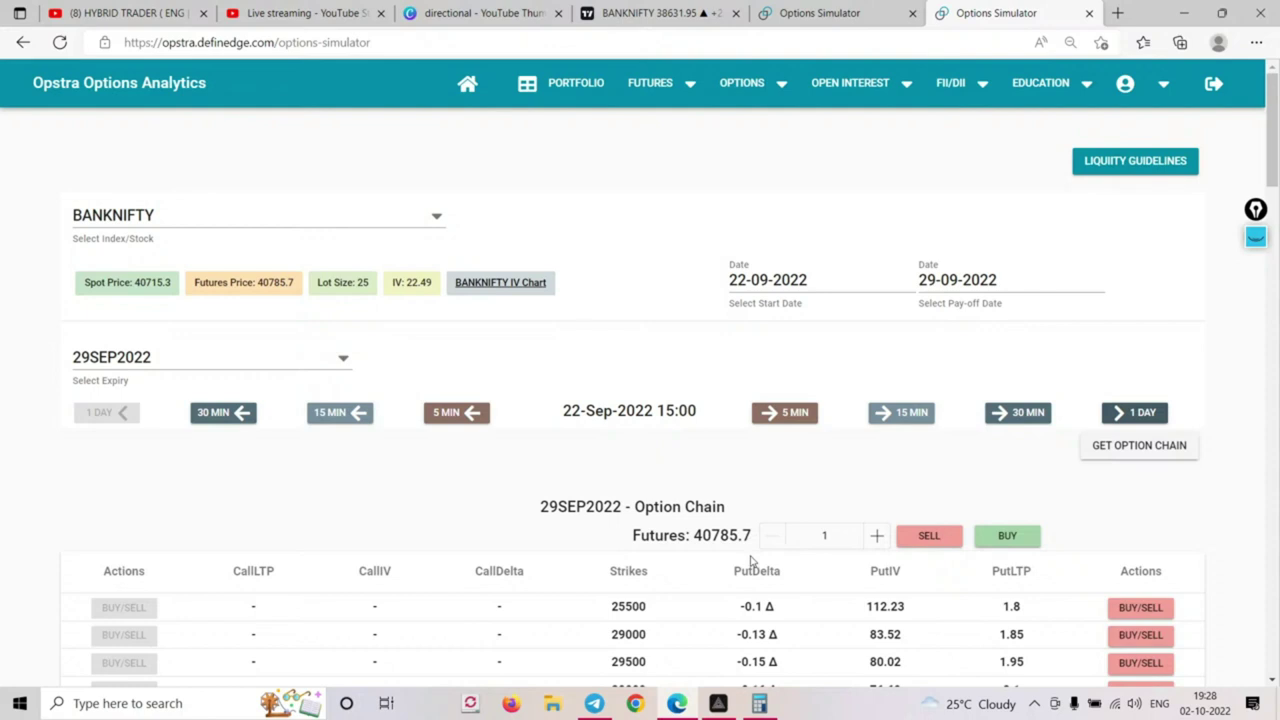
{"action": "scroll", "coordinate": [751, 561], "scroll_direction": "down", "scroll_amount": 5}
{"action": "scroll", "coordinate": [754, 523], "scroll_direction": "up", "scroll_amount": 5}
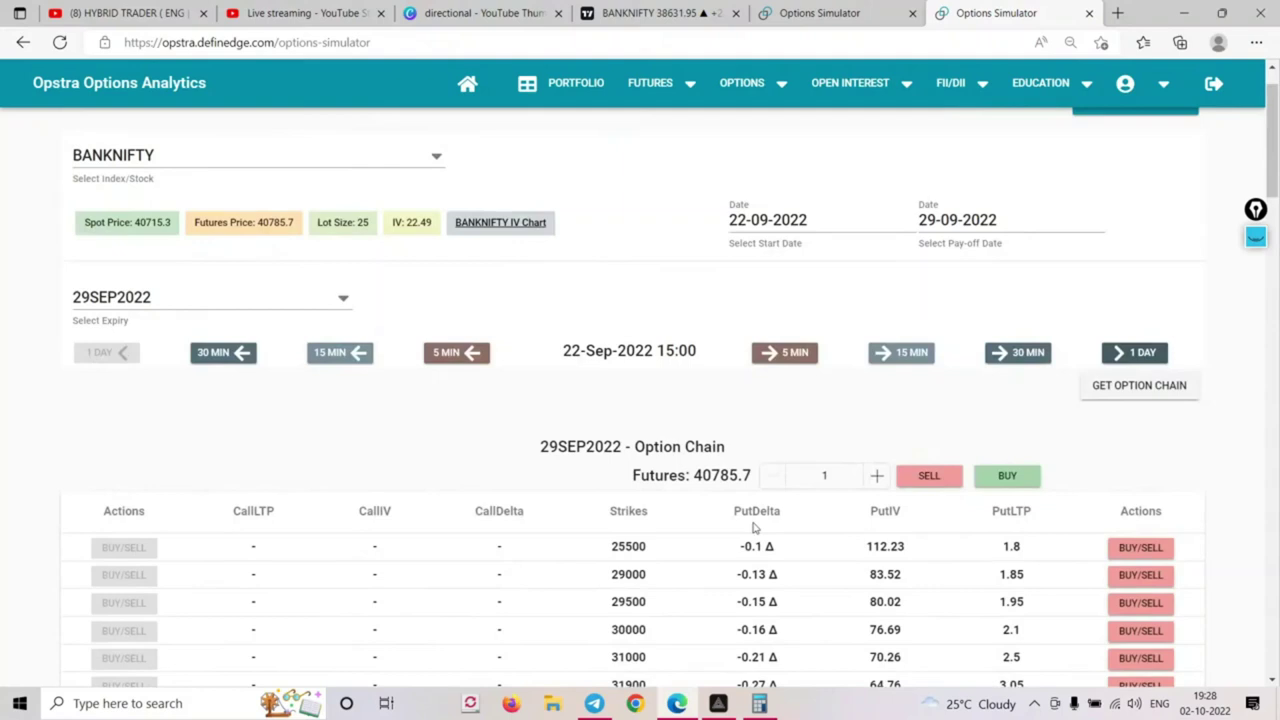
{"action": "scroll", "coordinate": [751, 571], "scroll_direction": "down", "scroll_amount": 15}
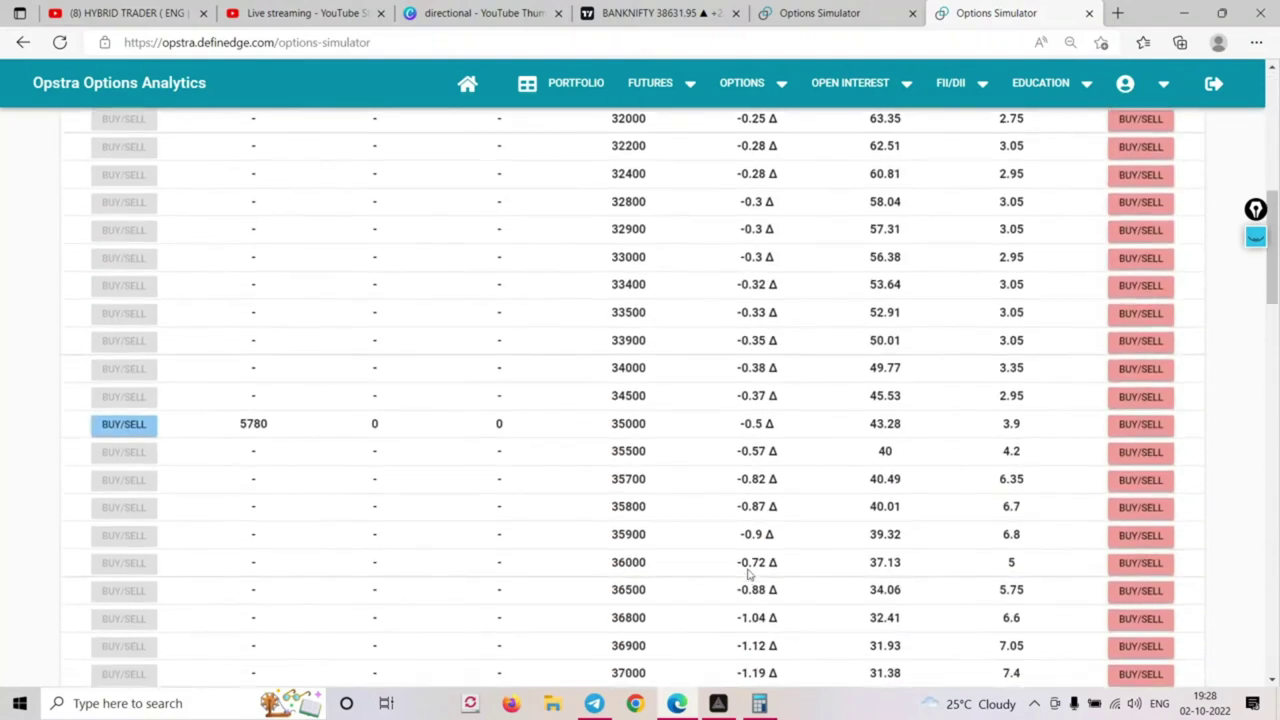
{"action": "scroll", "coordinate": [674, 552], "scroll_direction": "down", "scroll_amount": 7}
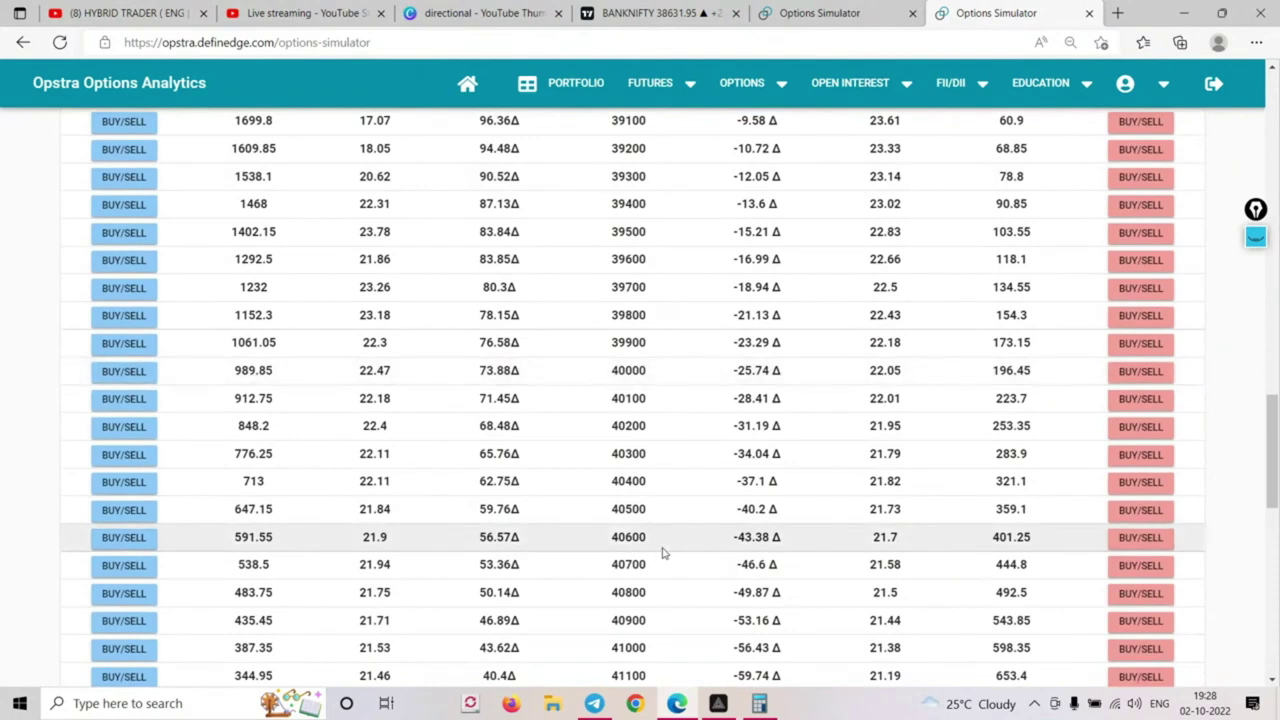
Add a one-lot buy position in the BANKNIFTY 29SEP2022 40200PE at 253.35
{"action": "left_click", "coordinate": [1148, 425]}
{"action": "left_click", "coordinate": [490, 376]}
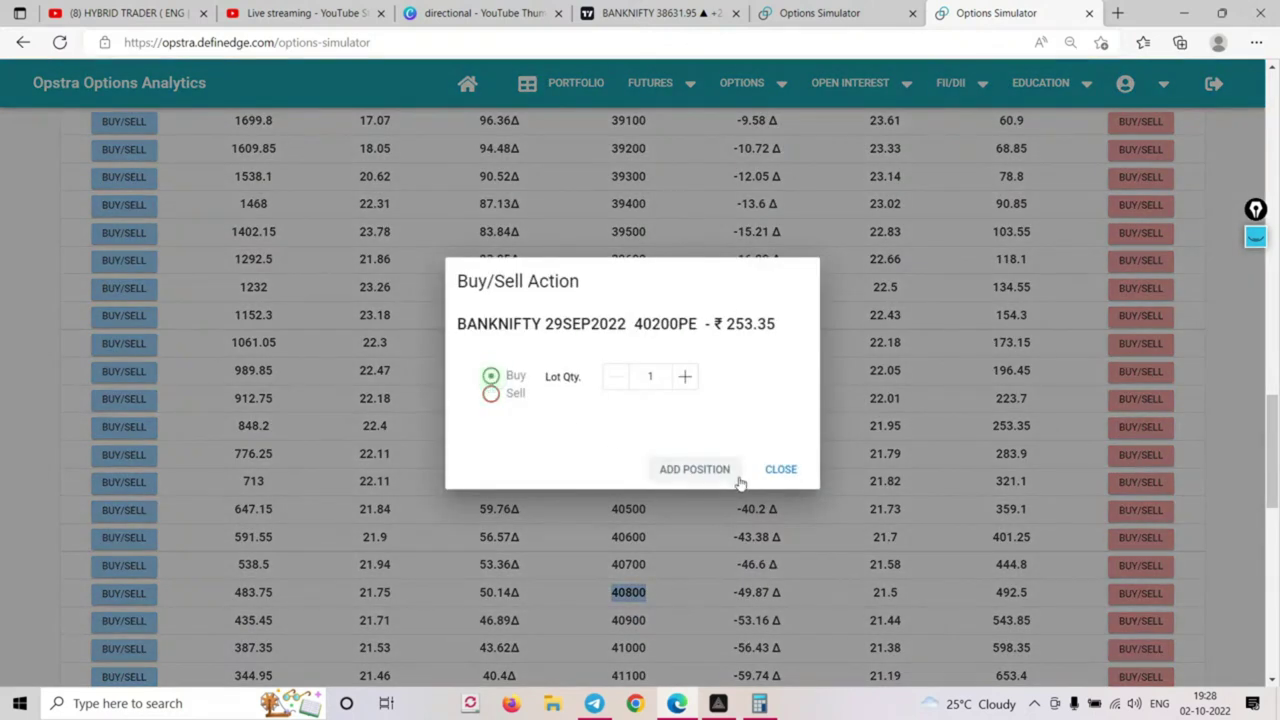
{"action": "left_click", "coordinate": [715, 470]}
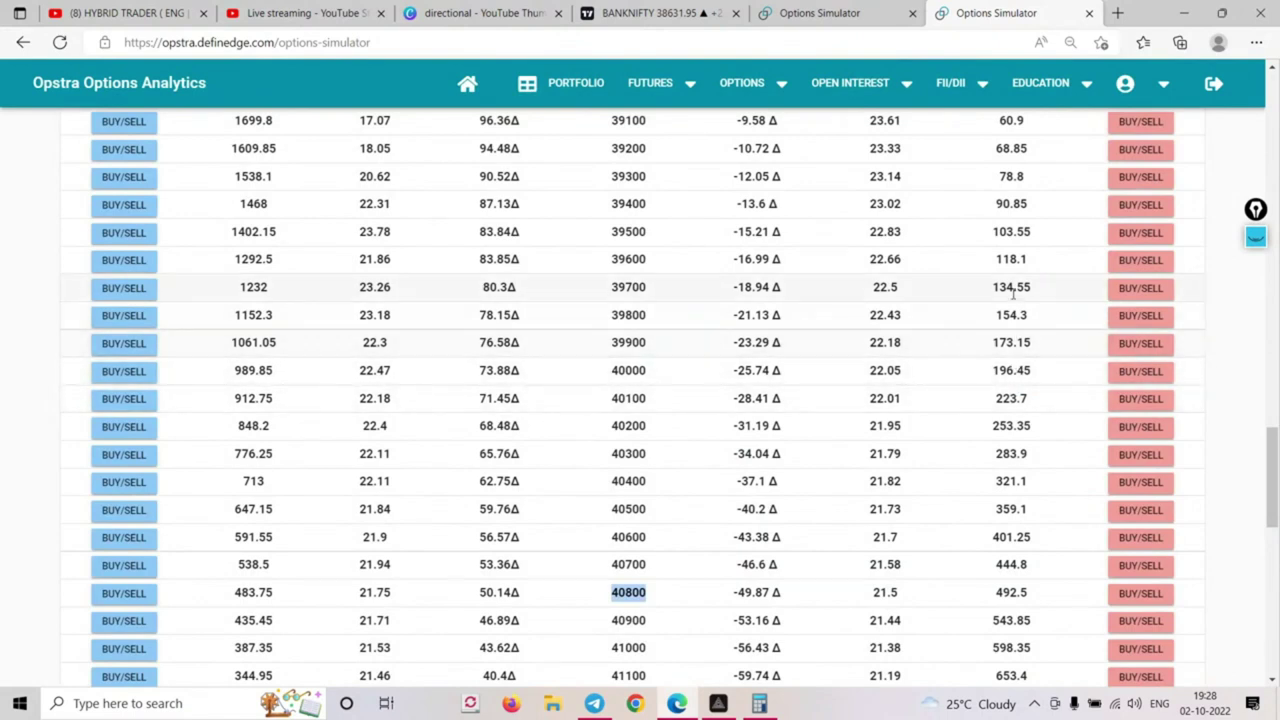
Add a one-lot sell position in the BANKNIFTY 29SEP2022 39700PE at 134.55 and bring up the spread's payoff summary
{"action": "left_click", "coordinate": [1138, 288]}
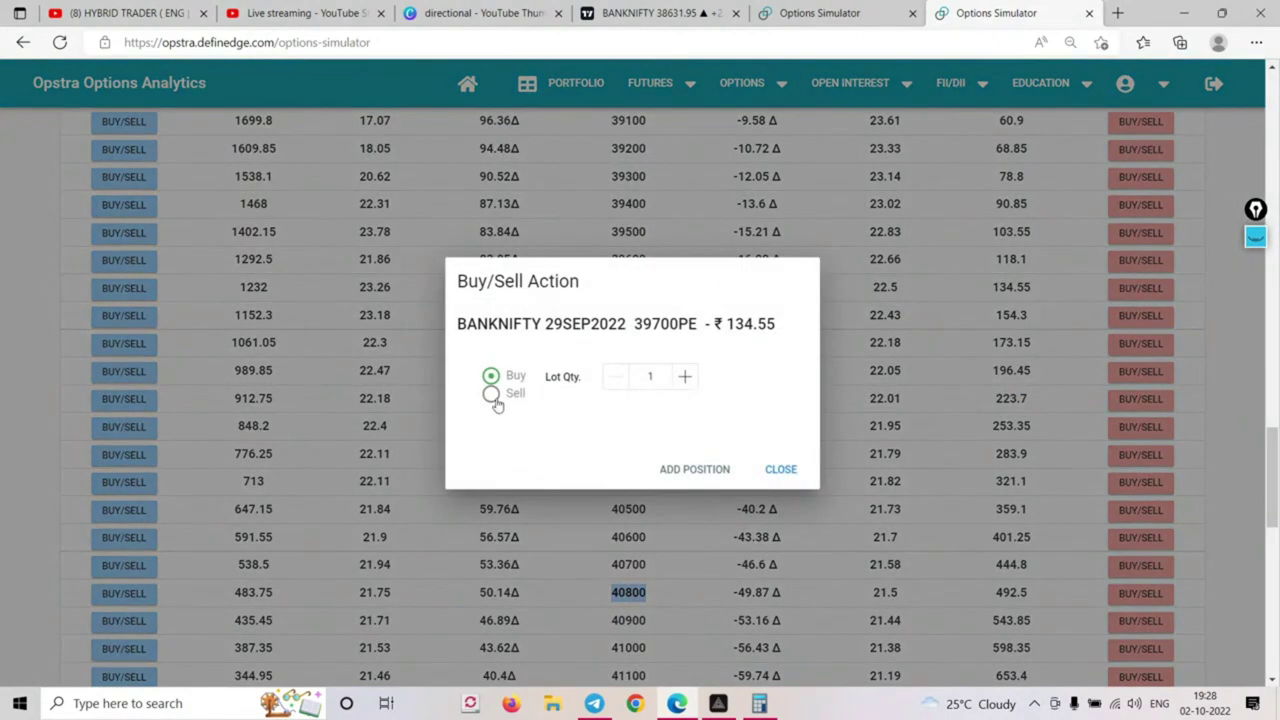
{"action": "left_click", "coordinate": [686, 471]}
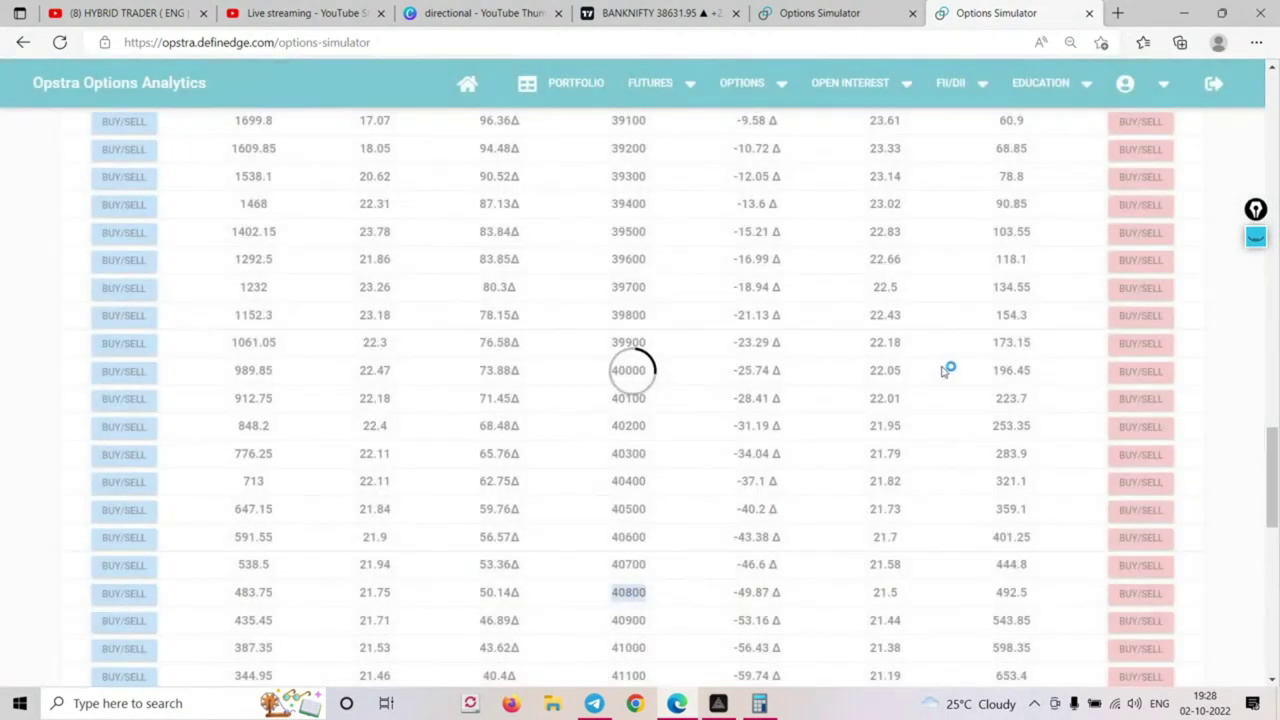
{"action": "scroll", "coordinate": [940, 372], "scroll_direction": "up", "scroll_amount": 15}
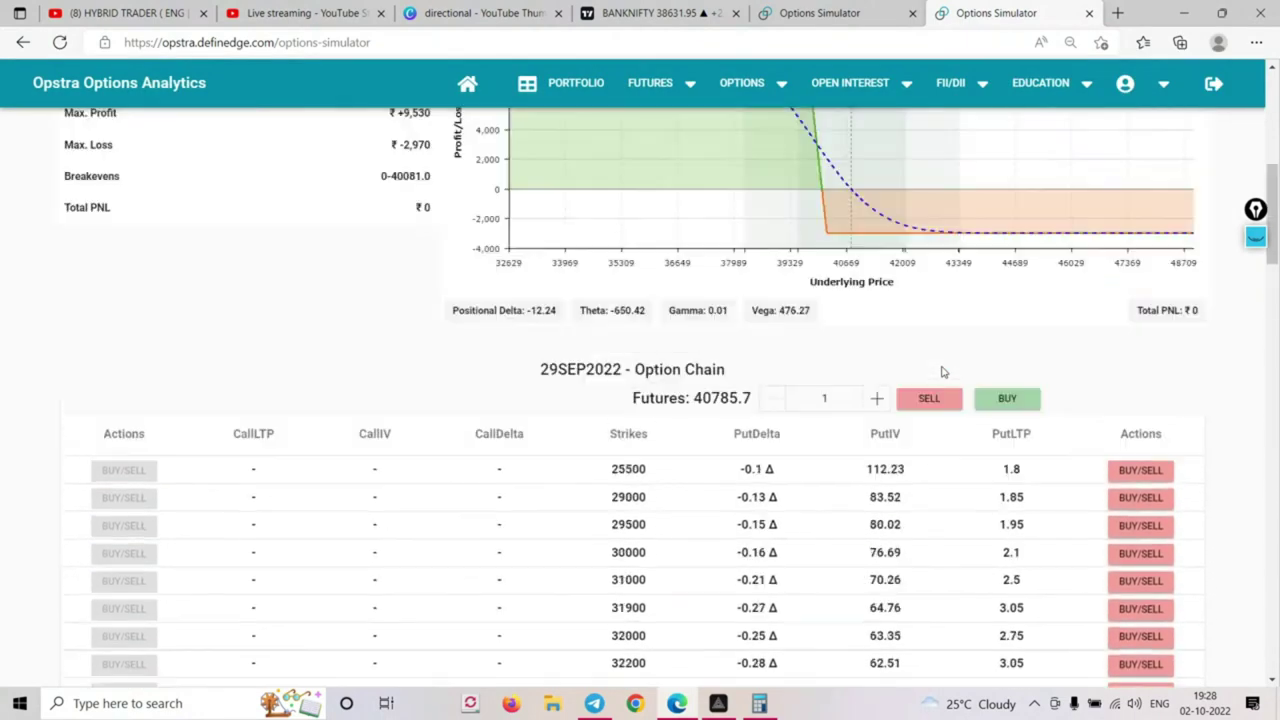
Advance the BANKNIFTY put spread and the NIFTY call strategy by one day each to 23-Sep-2022 to check their P&L
{"action": "scroll", "coordinate": [942, 372], "scroll_direction": "up", "scroll_amount": 3}
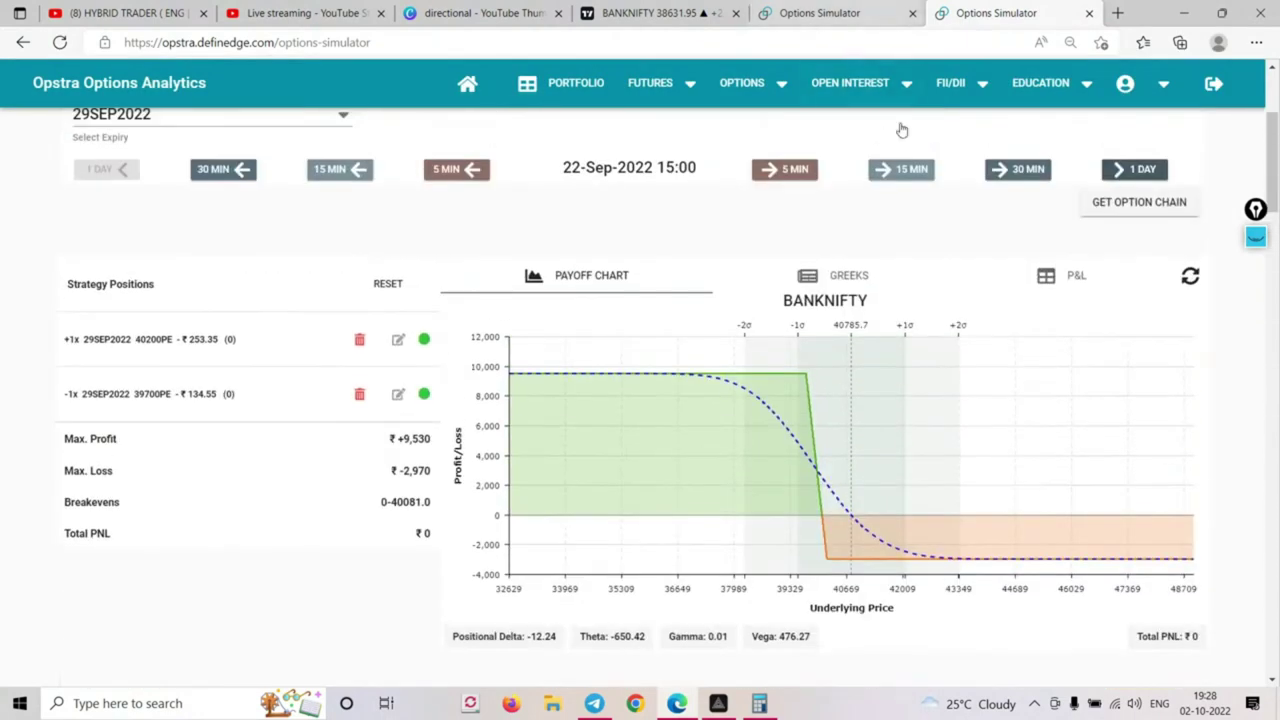
{"action": "left_click", "coordinate": [1130, 171]}
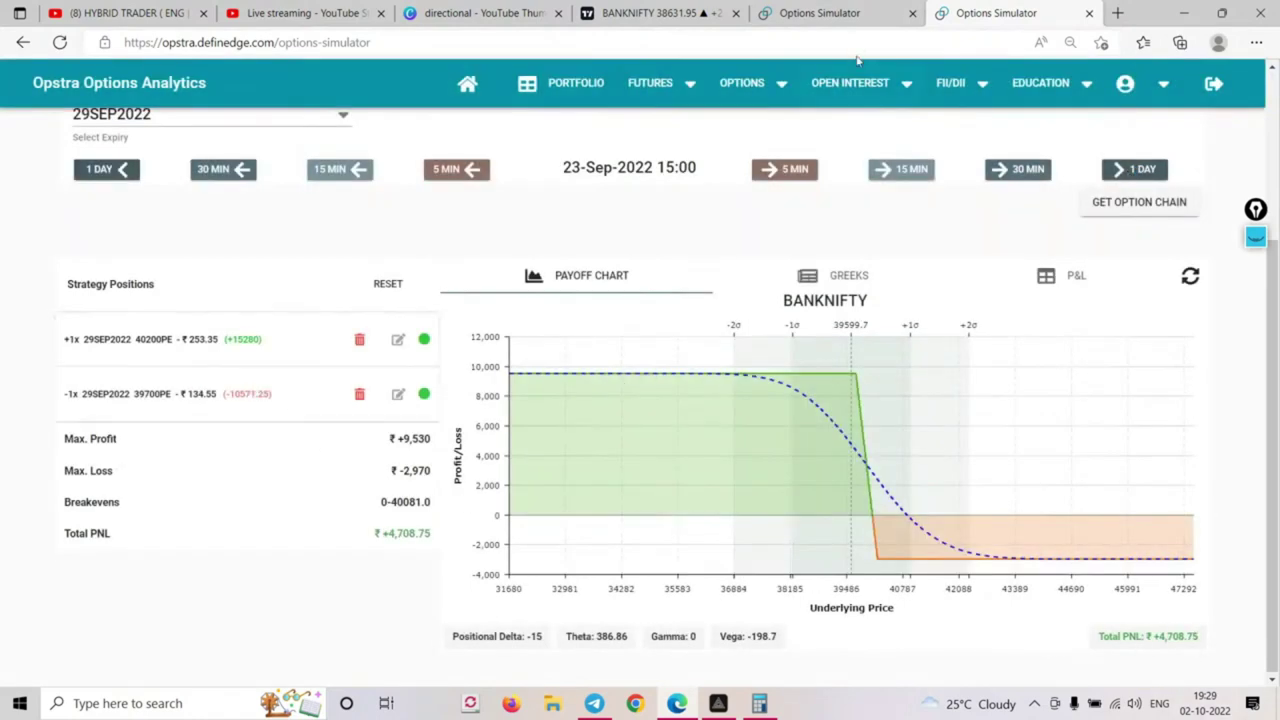
{"action": "left_click", "coordinate": [843, 14]}
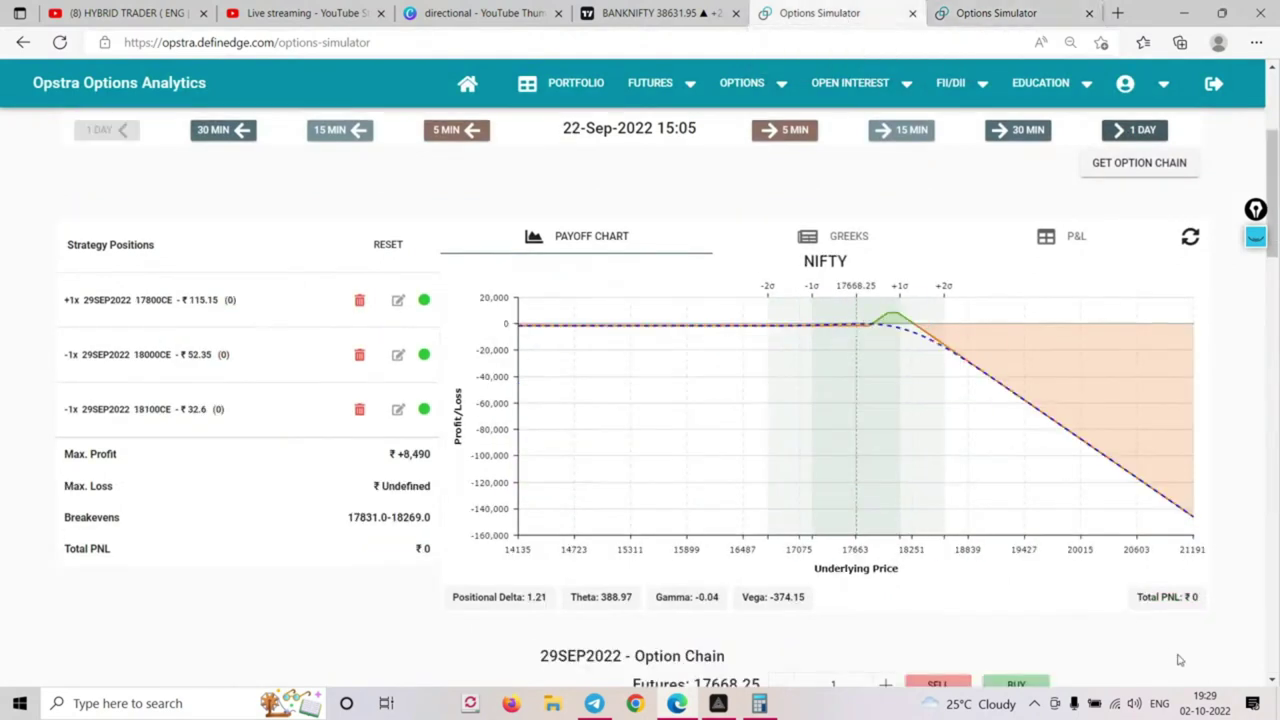
{"action": "scroll", "coordinate": [1163, 238], "scroll_direction": "up", "scroll_amount": 1}
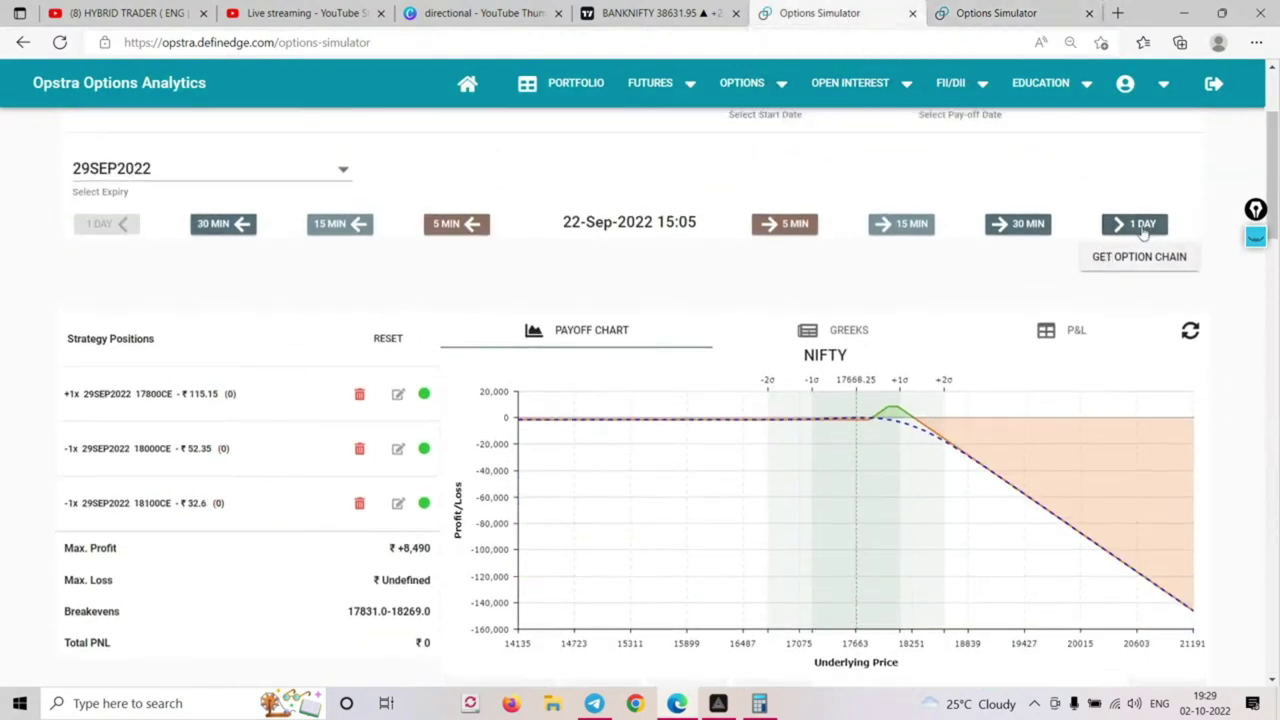
{"action": "left_click", "coordinate": [1140, 224]}
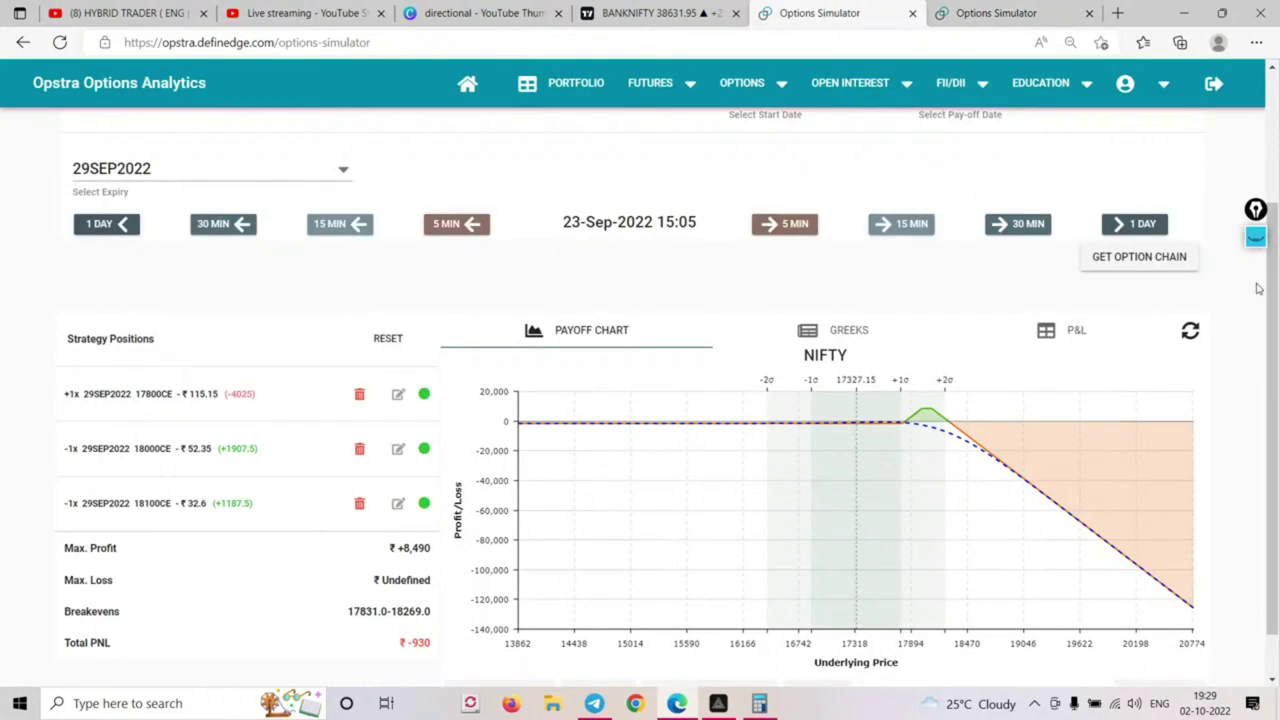
{"action": "scroll", "coordinate": [1160, 400], "scroll_direction": "down", "scroll_amount": 1}
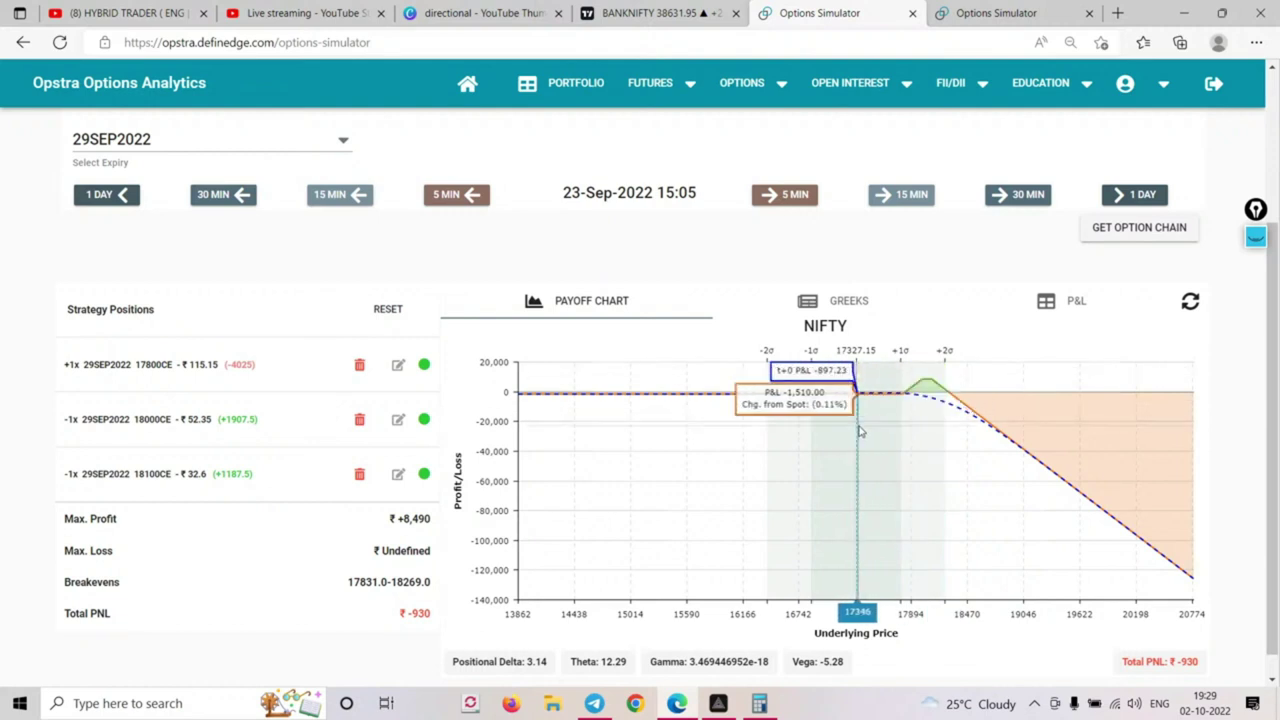
Advance both simulations one more trading day to 26-Sep-2022, and inspect the NIFTY payoff chart enlarged around its profit zone
{"action": "left_click", "coordinate": [995, 13]}
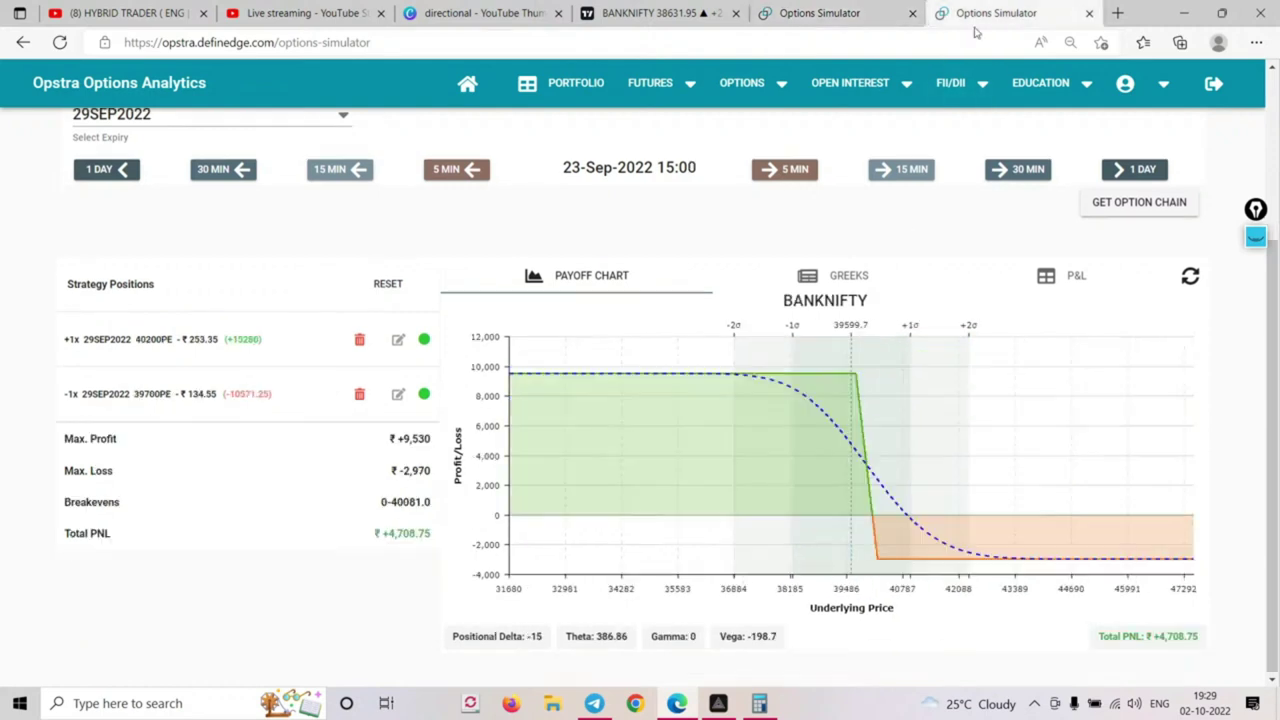
{"action": "left_click", "coordinate": [1142, 169]}
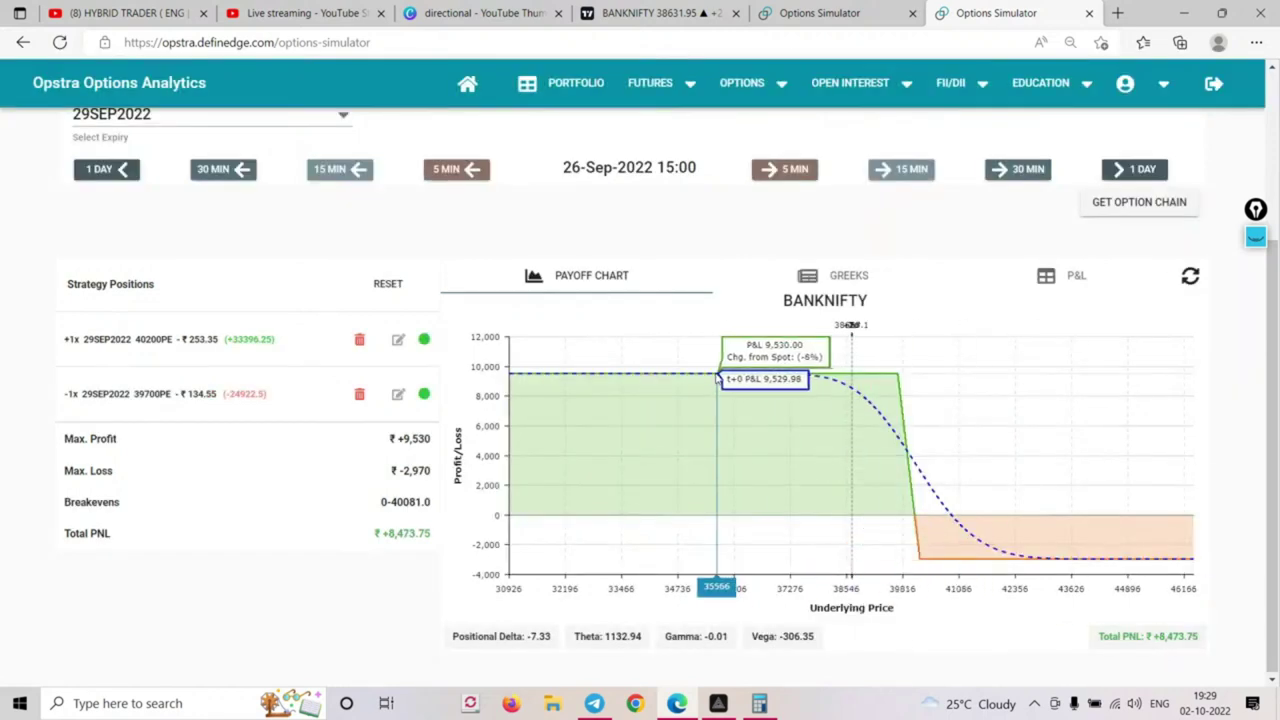
{"action": "left_click", "coordinate": [838, 15]}
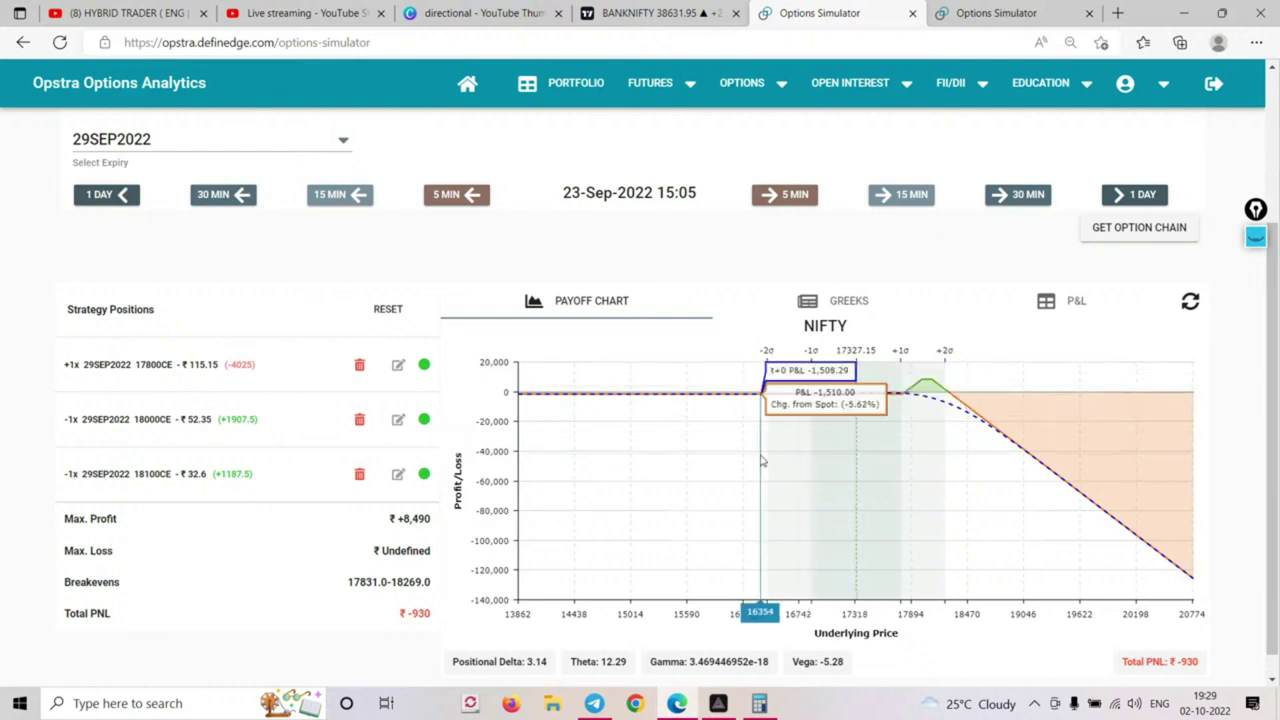
{"action": "left_click", "coordinate": [1138, 198]}
{"action": "left_click_drag", "start_coordinate": [818, 385], "coordinate": [1003, 428]}
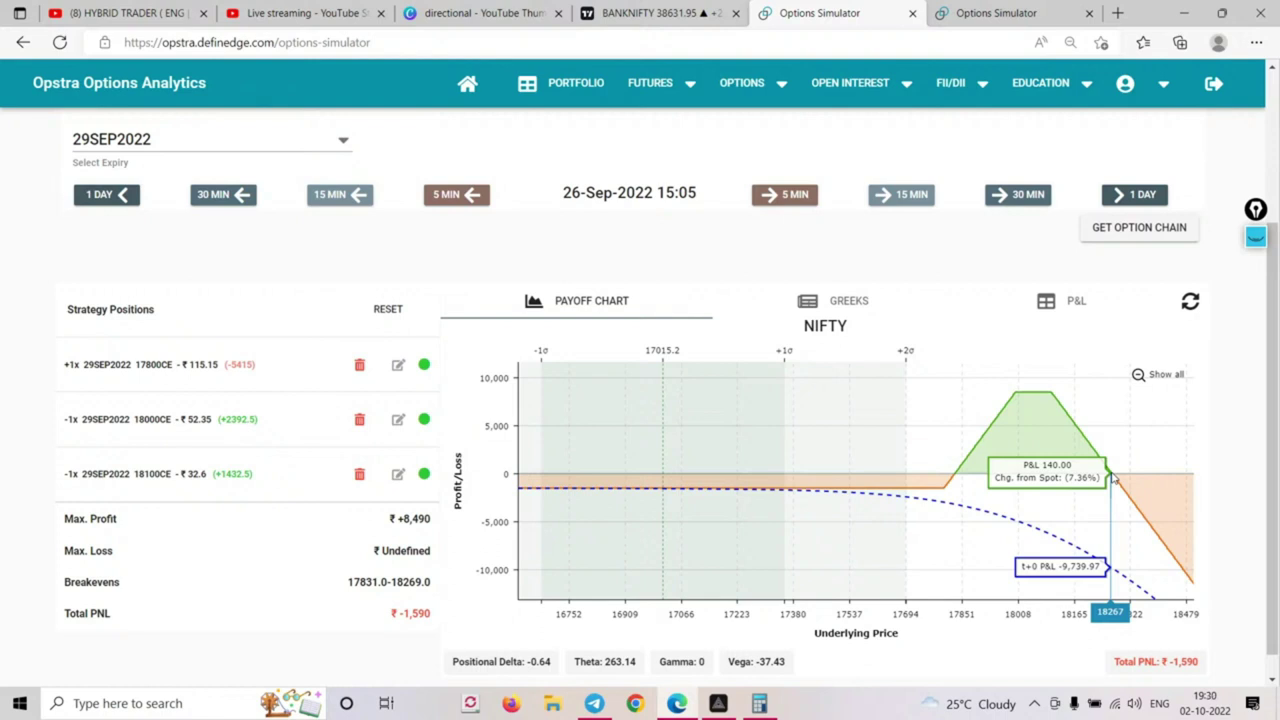
{"action": "left_click", "coordinate": [1189, 302]}
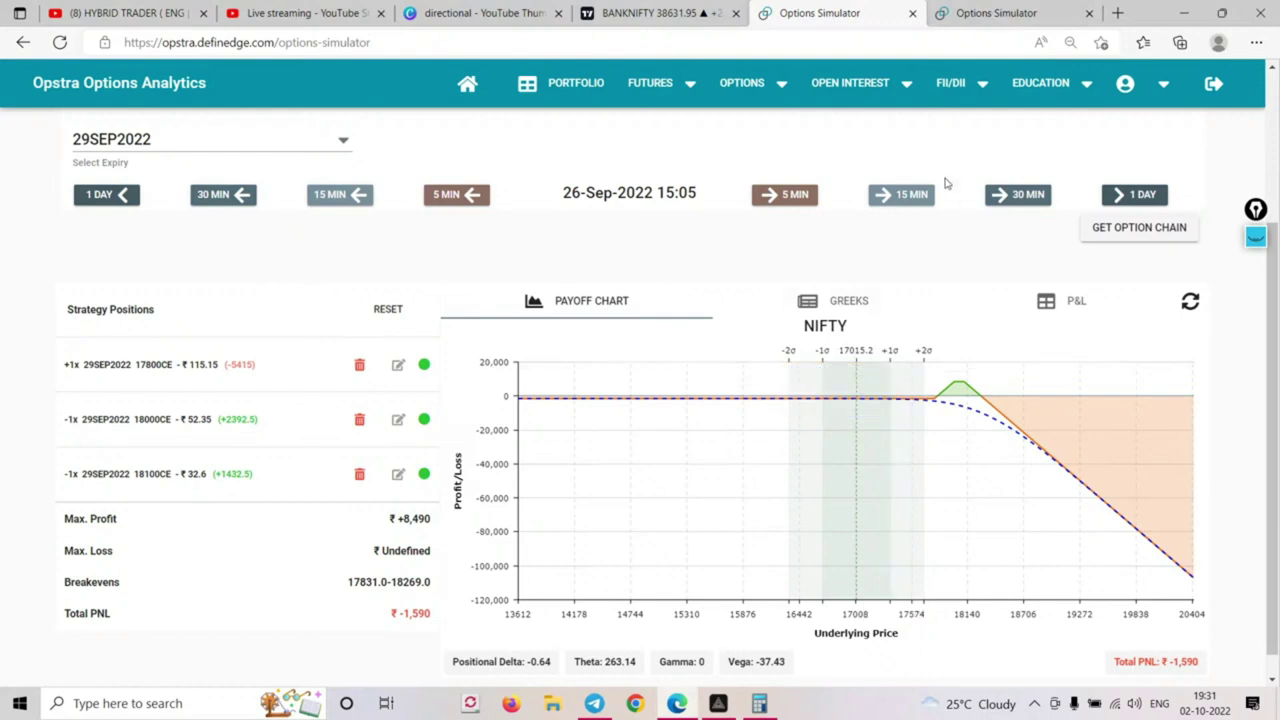
Change the NIFTY simulator's underlying to BANKNIFTY
{"action": "scroll", "coordinate": [166, 204], "scroll_direction": "up", "scroll_amount": 2}
{"action": "left_click", "coordinate": [135, 215]}
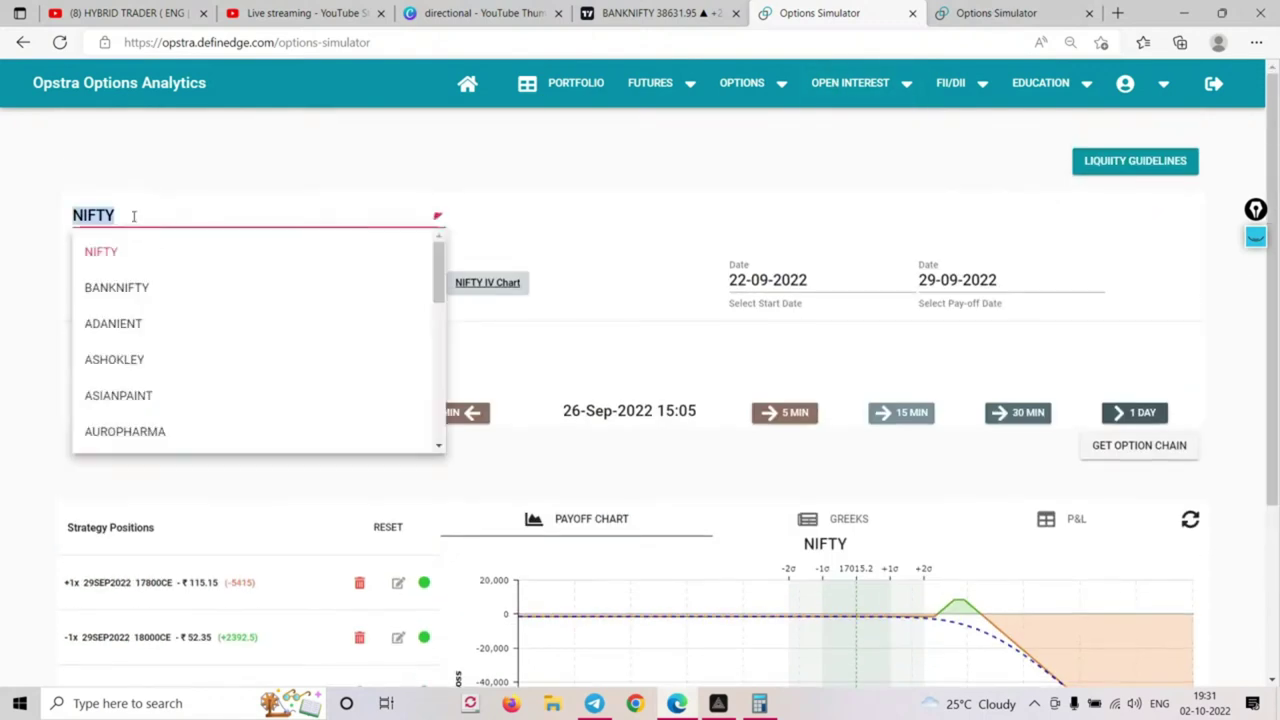
{"action": "left_click", "coordinate": [129, 288]}
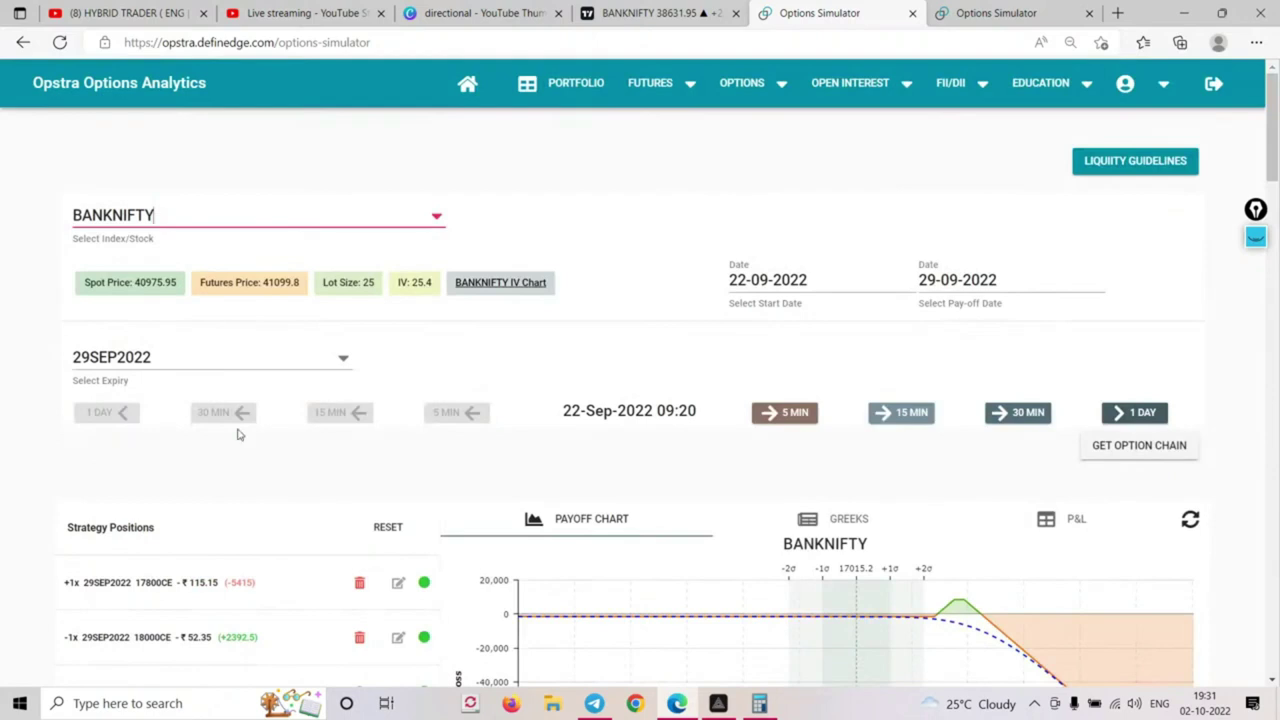
Rewind the other BANKNIFTY simulation to 22-Sep-2022 15:00 and clear its put spread positions
{"action": "left_click", "coordinate": [956, 16]}
{"action": "scroll", "coordinate": [177, 194], "scroll_direction": "up", "scroll_amount": 3}
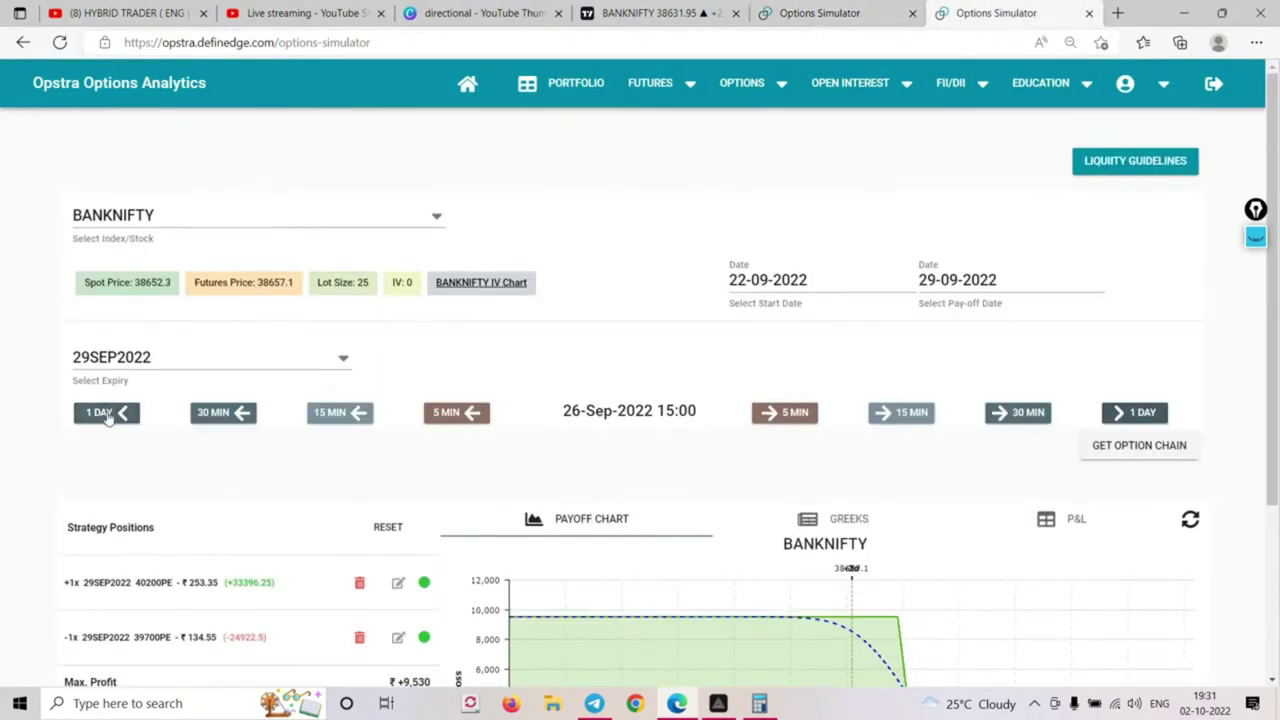
{"action": "left_click", "coordinate": [97, 413]}
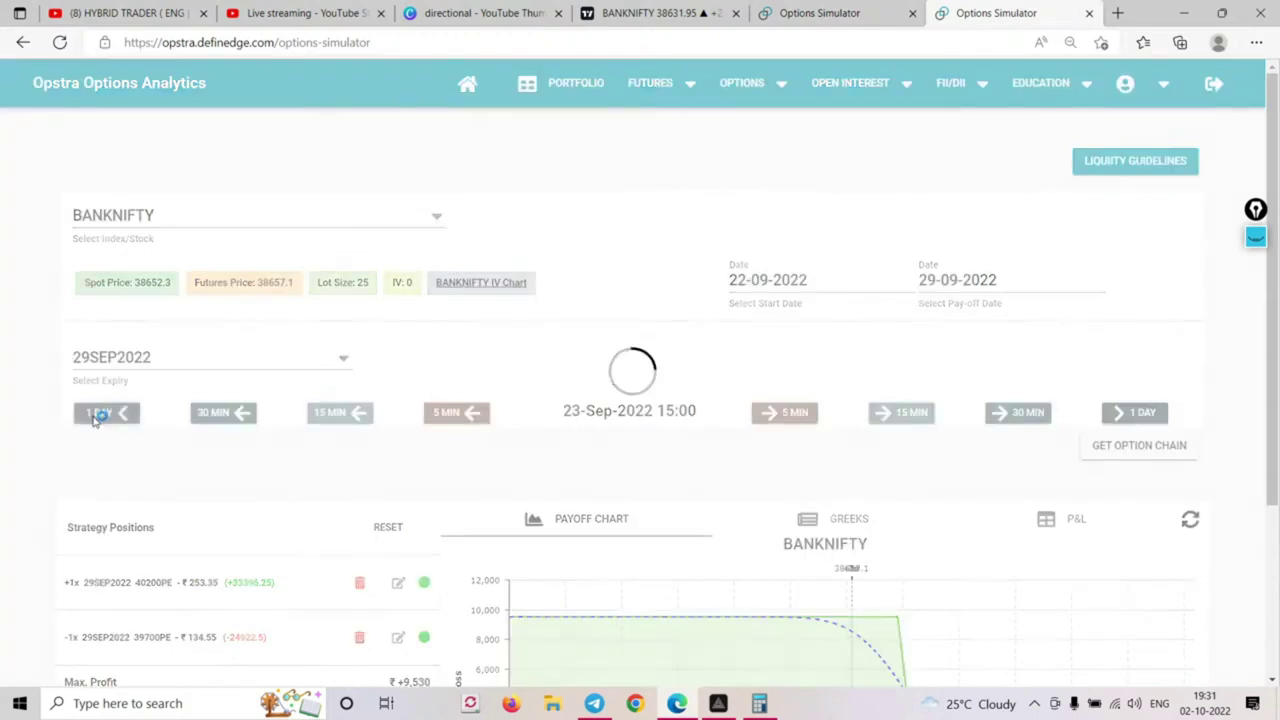
{"action": "left_click", "coordinate": [95, 416]}
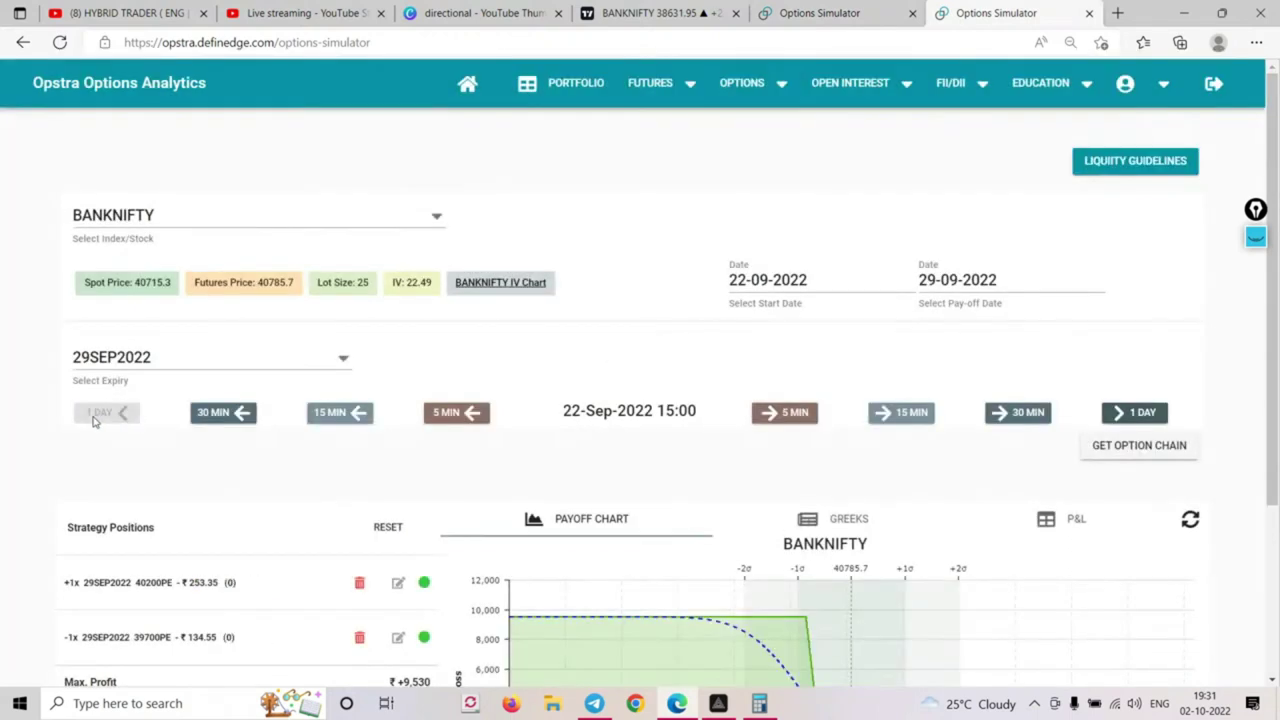
{"action": "left_click", "coordinate": [1108, 455]}
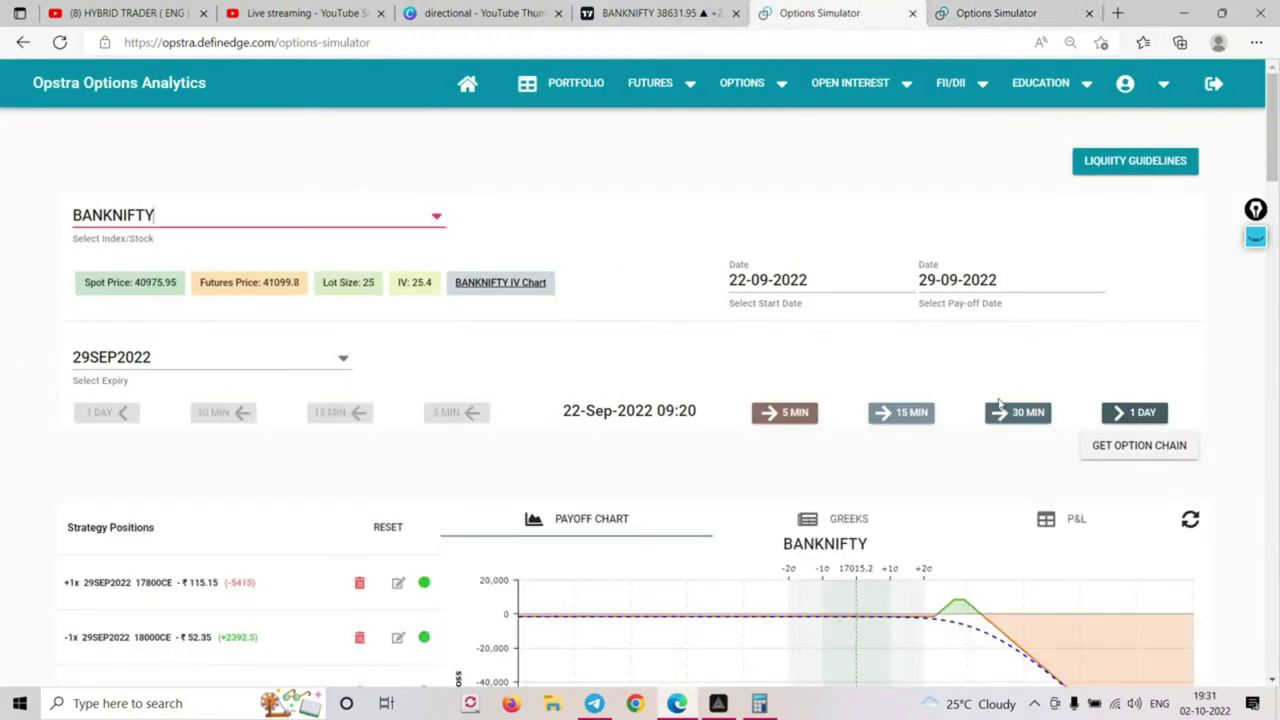
Clear the leftover call positions in the first simulator and load the BANKNIFTY 29SEP2022 option chain at 22-Sep-2022 15:00
{"action": "left_click", "coordinate": [380, 527]}
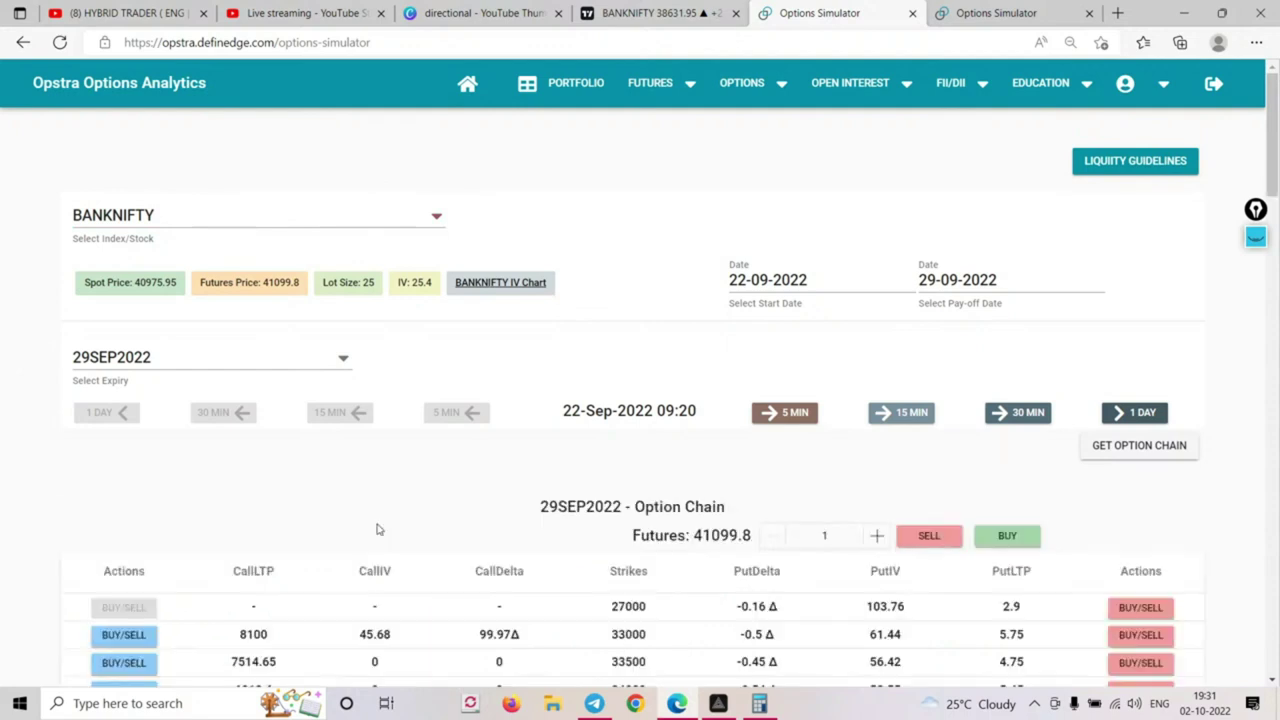
{"action": "left_click", "coordinate": [1135, 413]}
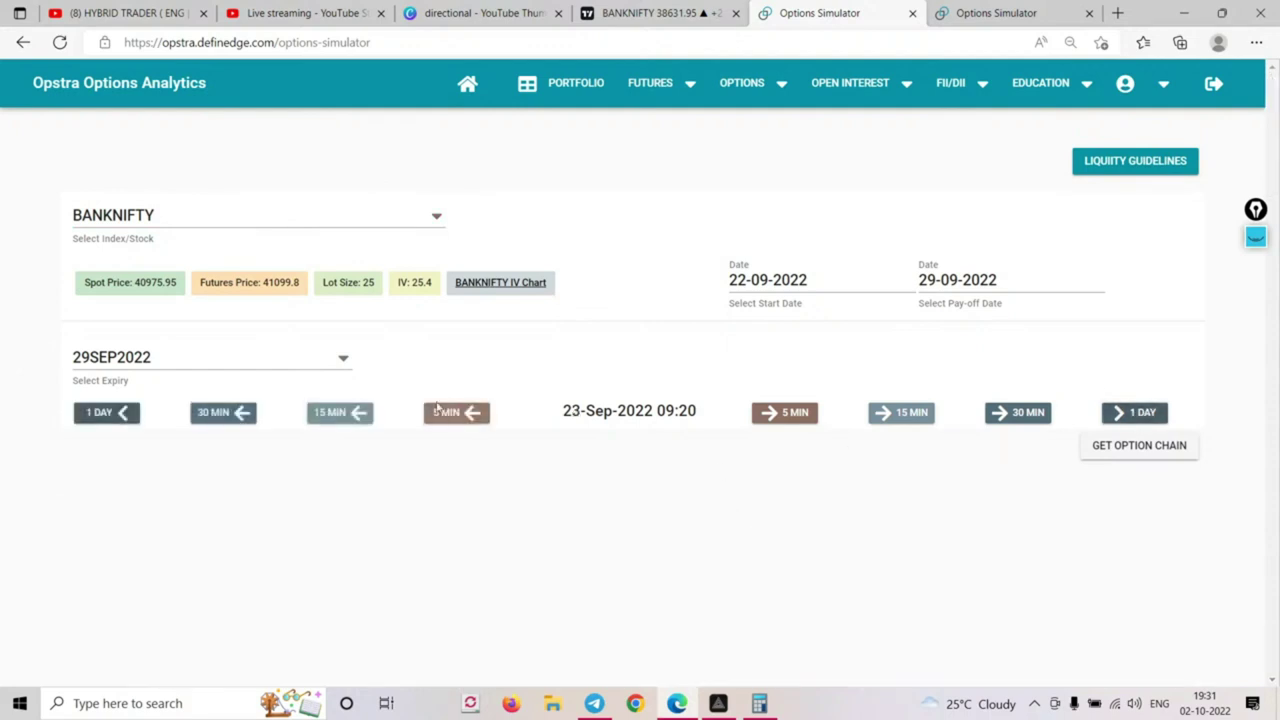
{"action": "left_click", "coordinate": [206, 415]}
{"action": "left_click", "coordinate": [470, 420]}
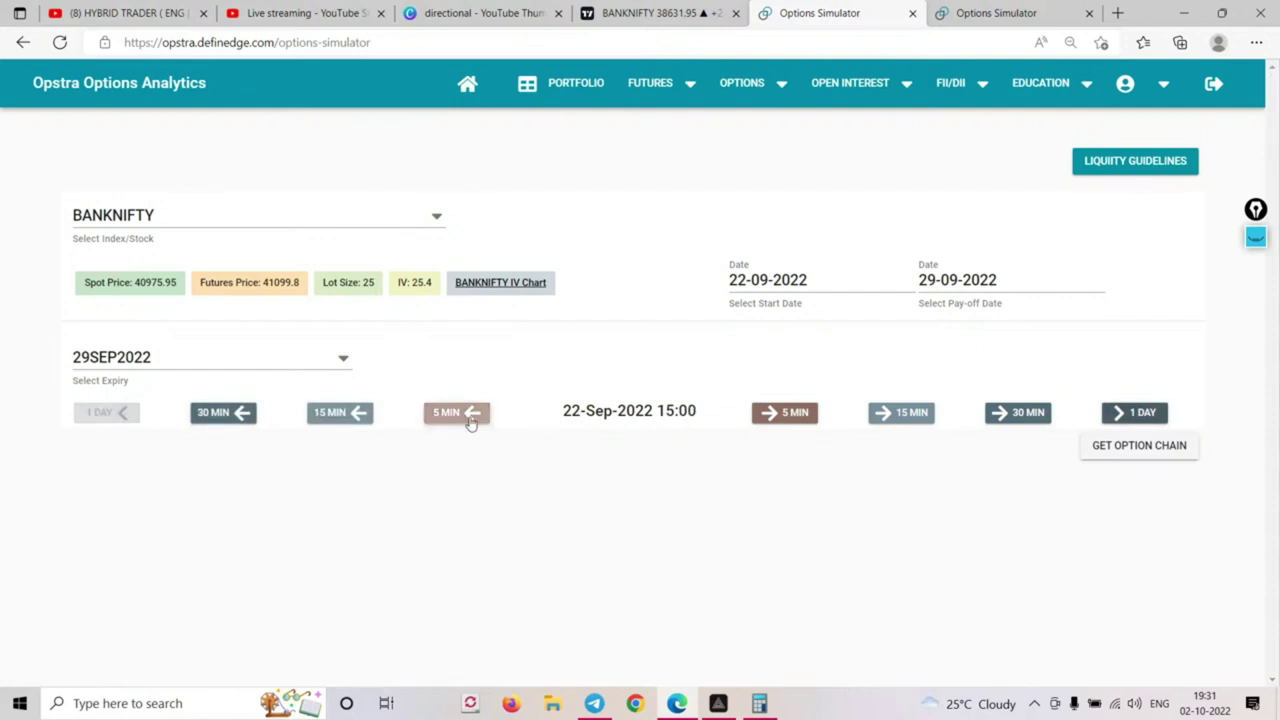
{"action": "left_click", "coordinate": [1094, 449]}
{"action": "scroll", "coordinate": [934, 406], "scroll_direction": "down", "scroll_amount": 2}
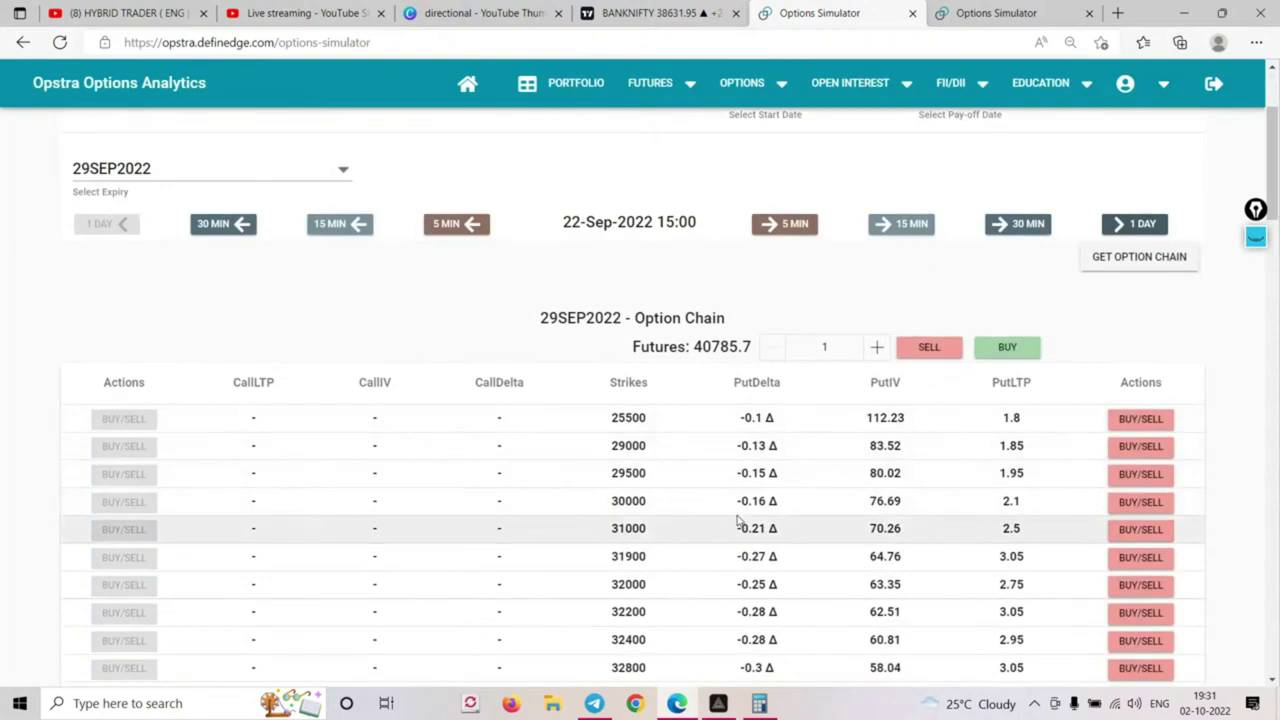
{"action": "scroll", "coordinate": [737, 520], "scroll_direction": "down", "scroll_amount": 3}
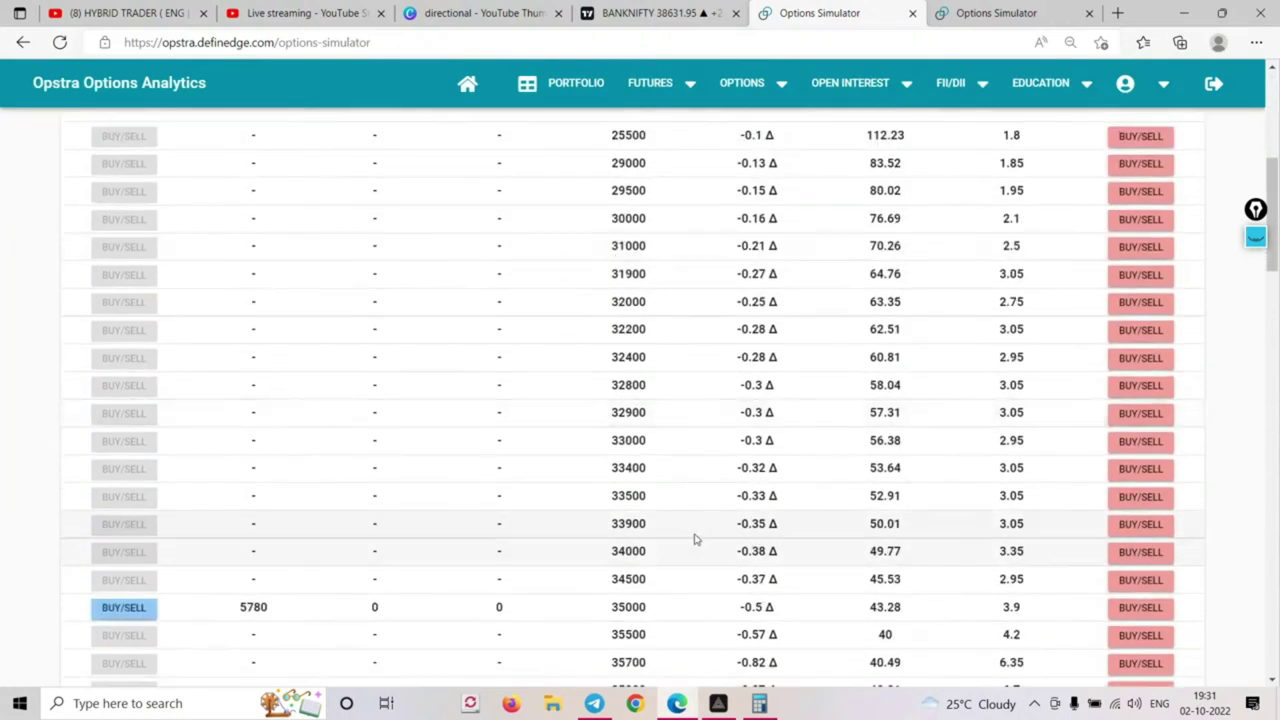
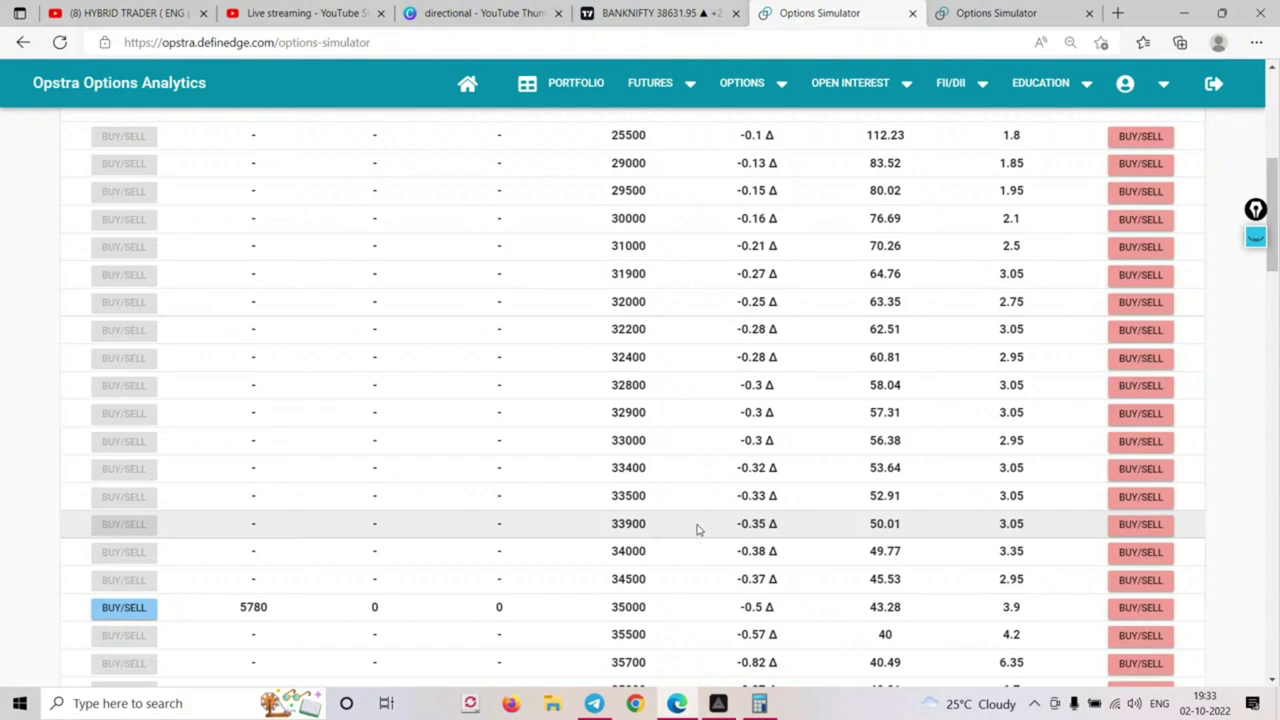
Check that both simulators use the same BANKNIFTY date and time, and load the 29SEP2022 option chain in the second one
{"action": "scroll", "coordinate": [779, 481], "scroll_direction": "up", "scroll_amount": 5}
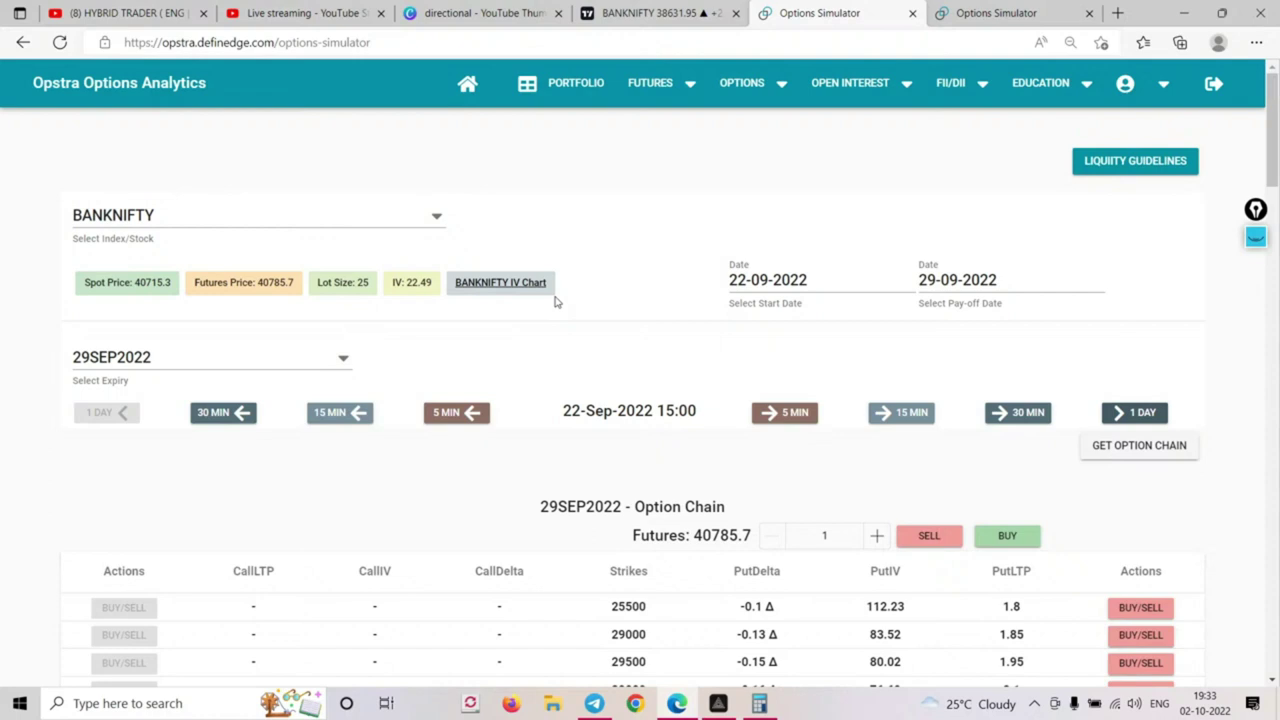
{"action": "left_click", "coordinate": [962, 14]}
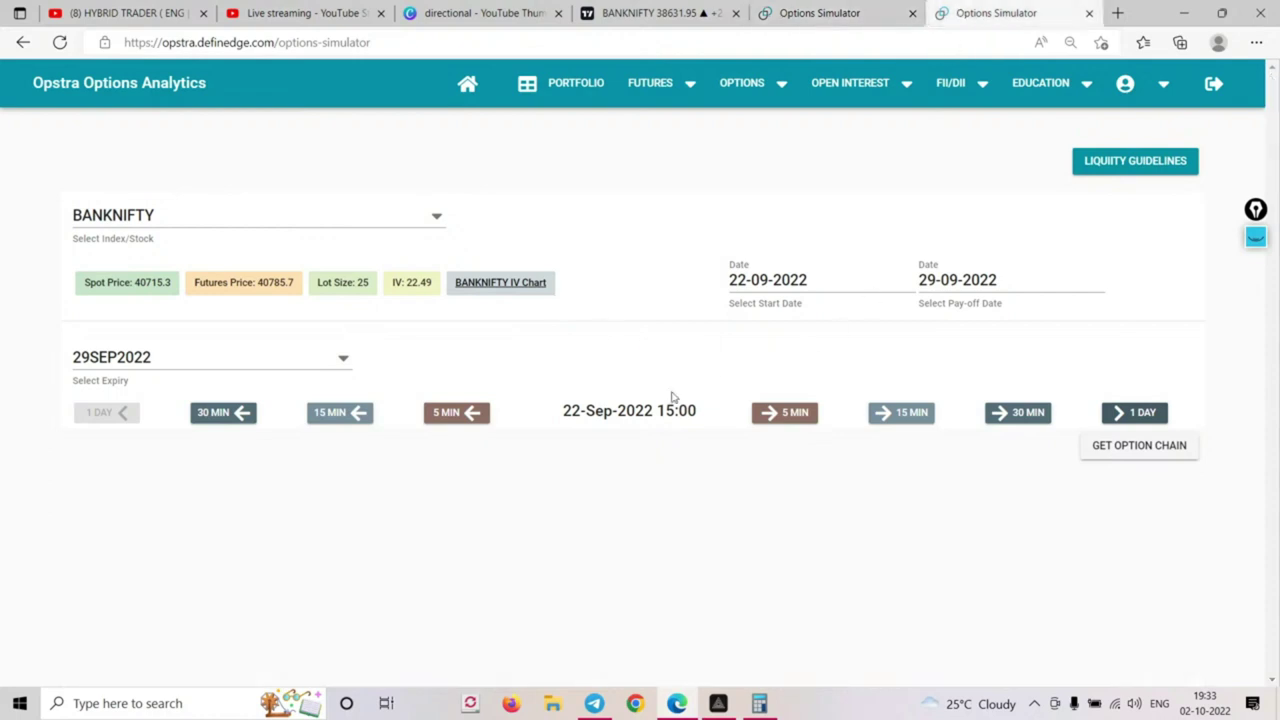
{"action": "left_click", "coordinate": [850, 20]}
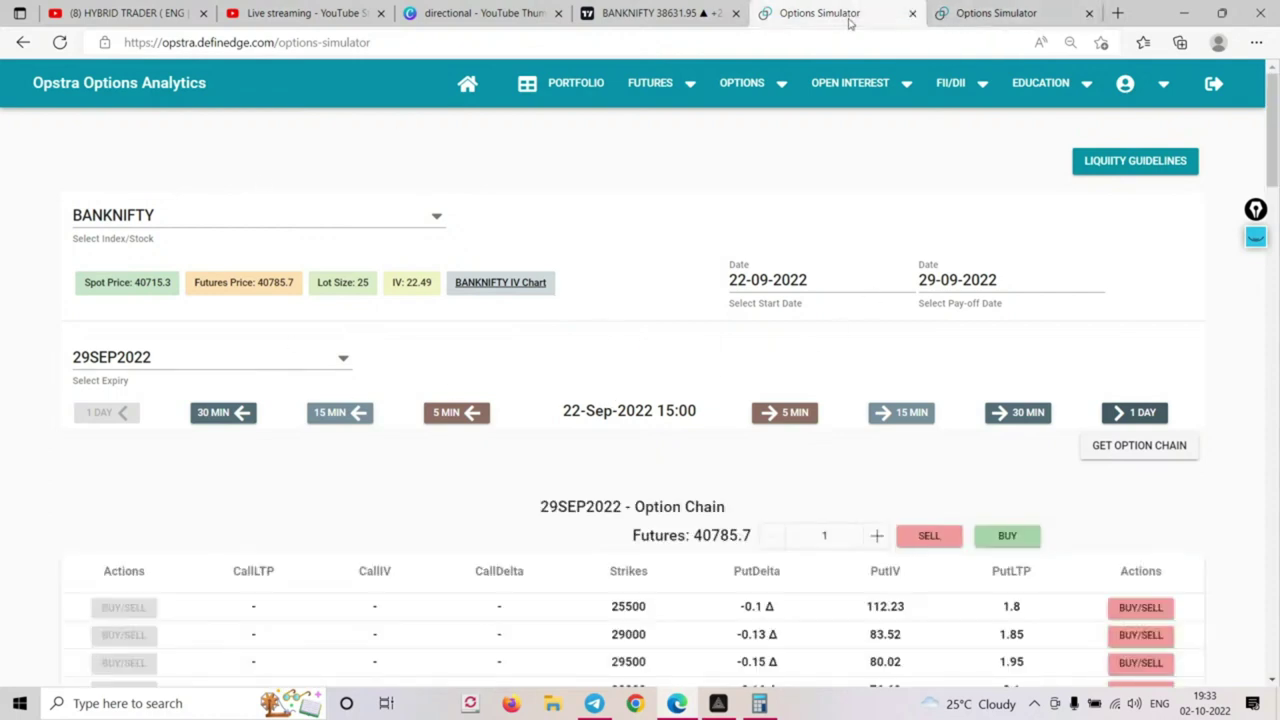
{"action": "left_click", "coordinate": [995, 14]}
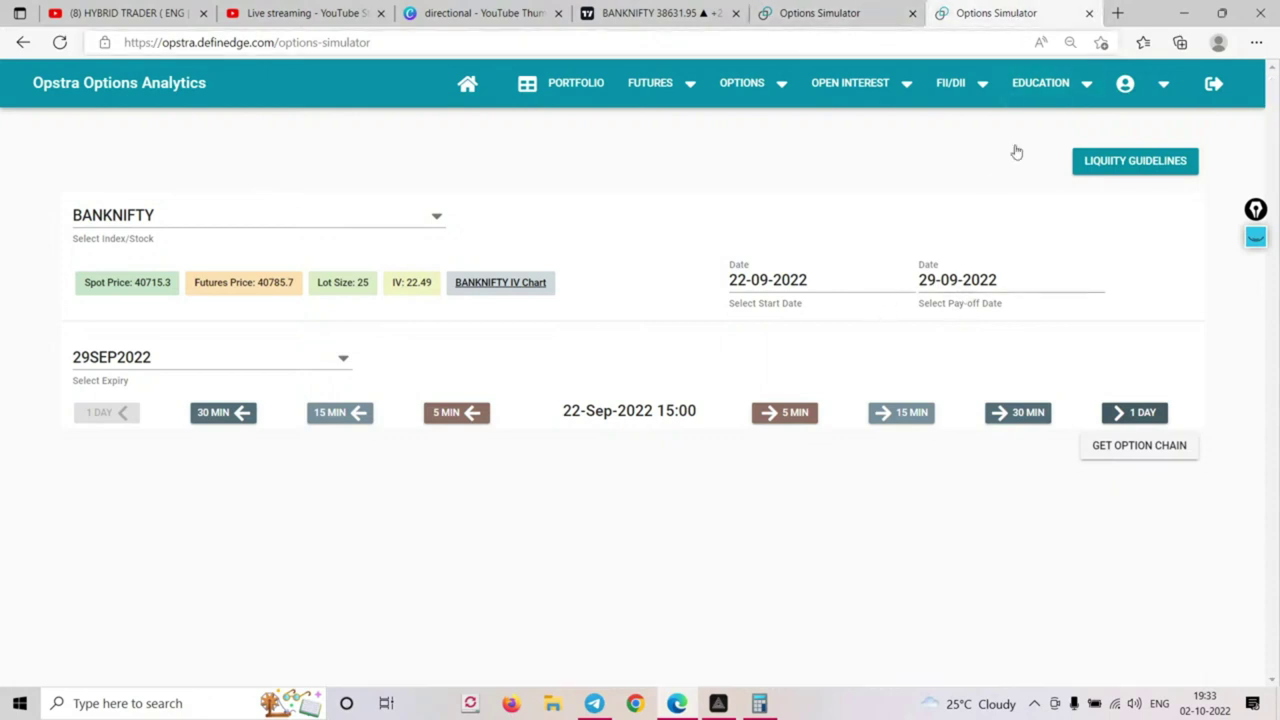
{"action": "left_click", "coordinate": [1126, 456]}
Add a one-lot buy position in the BANKNIFTY 29SEP2022 40200PE at 253.35 in the second simulator
{"action": "scroll", "coordinate": [980, 497], "scroll_direction": "down", "scroll_amount": 2}
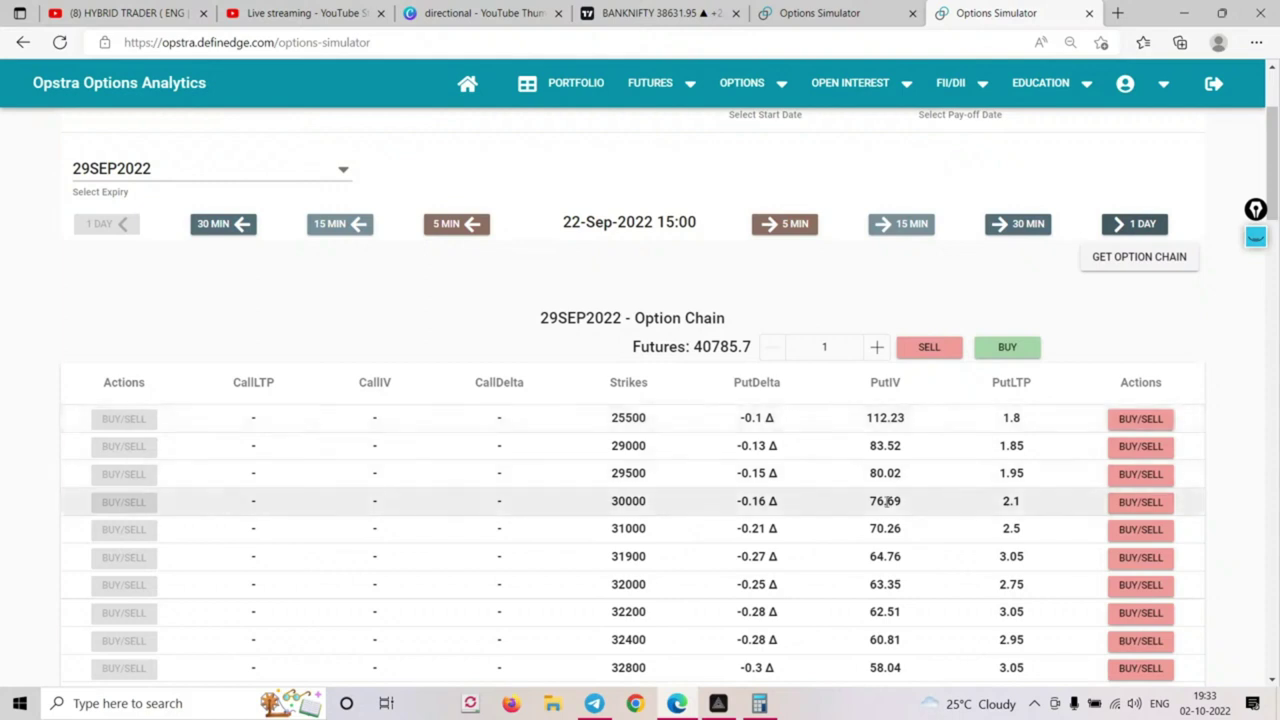
{"action": "scroll", "coordinate": [937, 489], "scroll_direction": "down", "scroll_amount": 2}
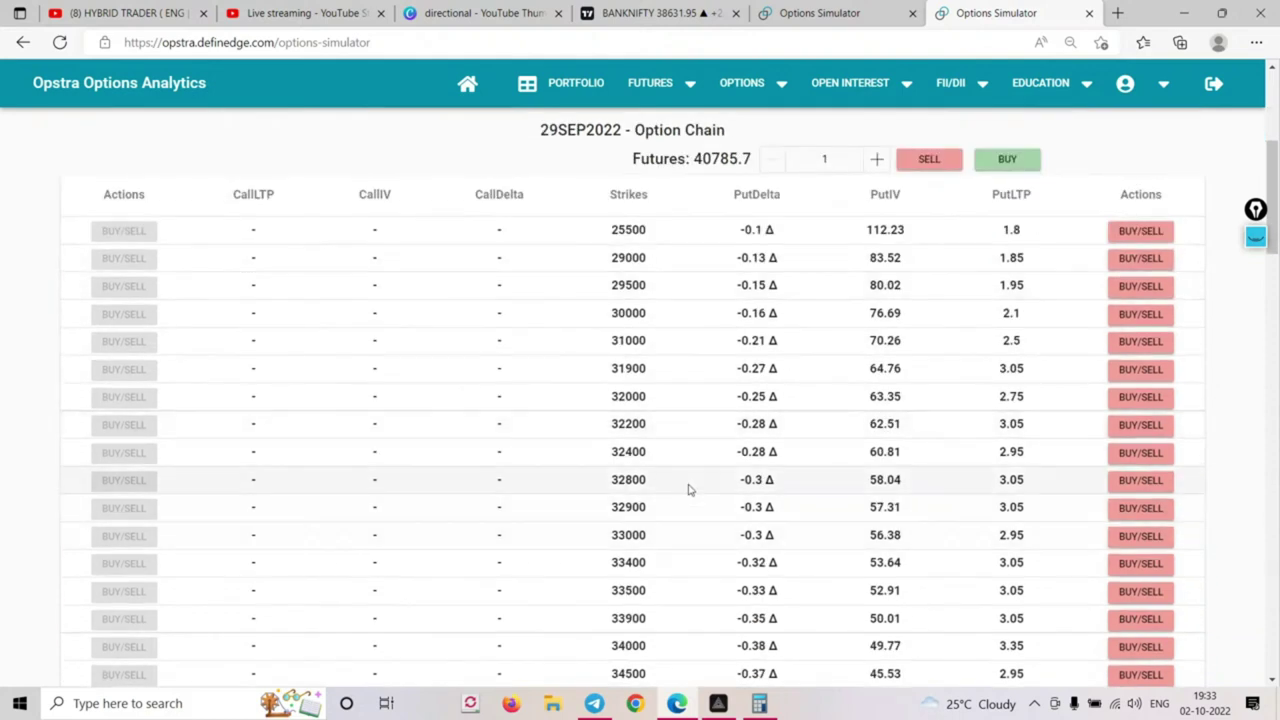
{"action": "scroll", "coordinate": [700, 460], "scroll_direction": "up", "scroll_amount": 3}
{"action": "scroll", "coordinate": [700, 460], "scroll_direction": "down", "scroll_amount": 10}
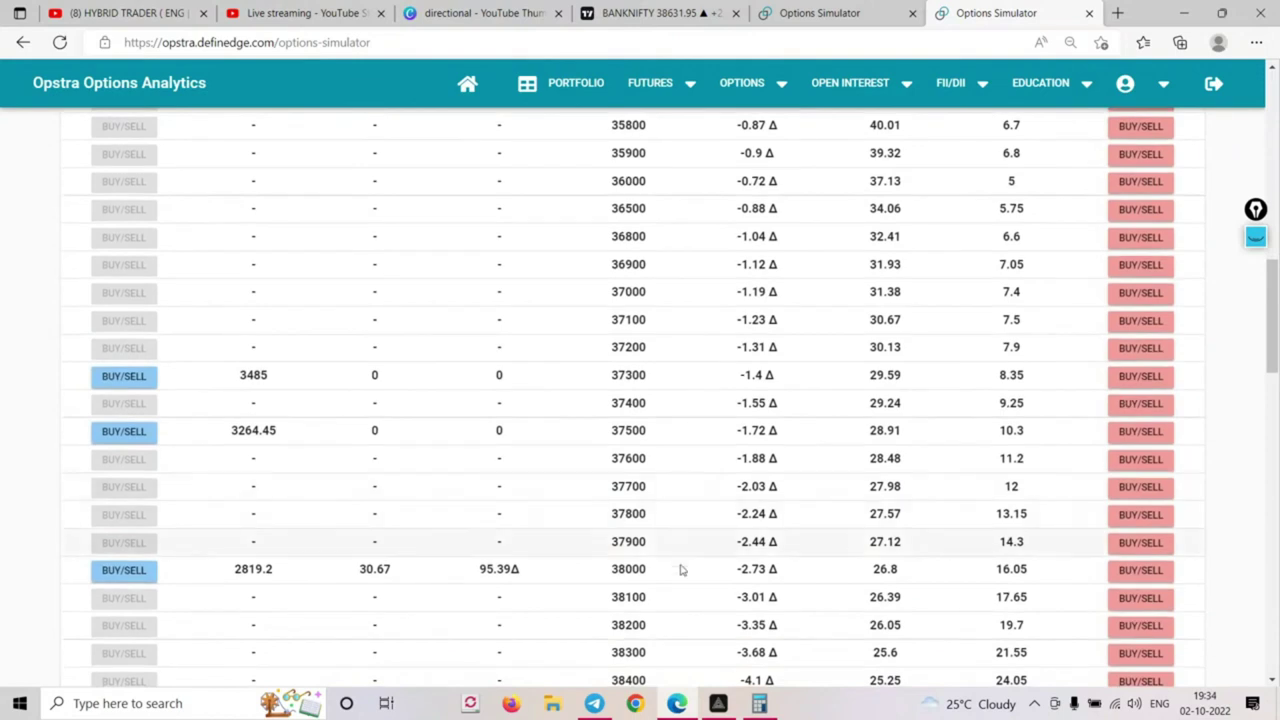
{"action": "scroll", "coordinate": [648, 625], "scroll_direction": "down", "scroll_amount": 9}
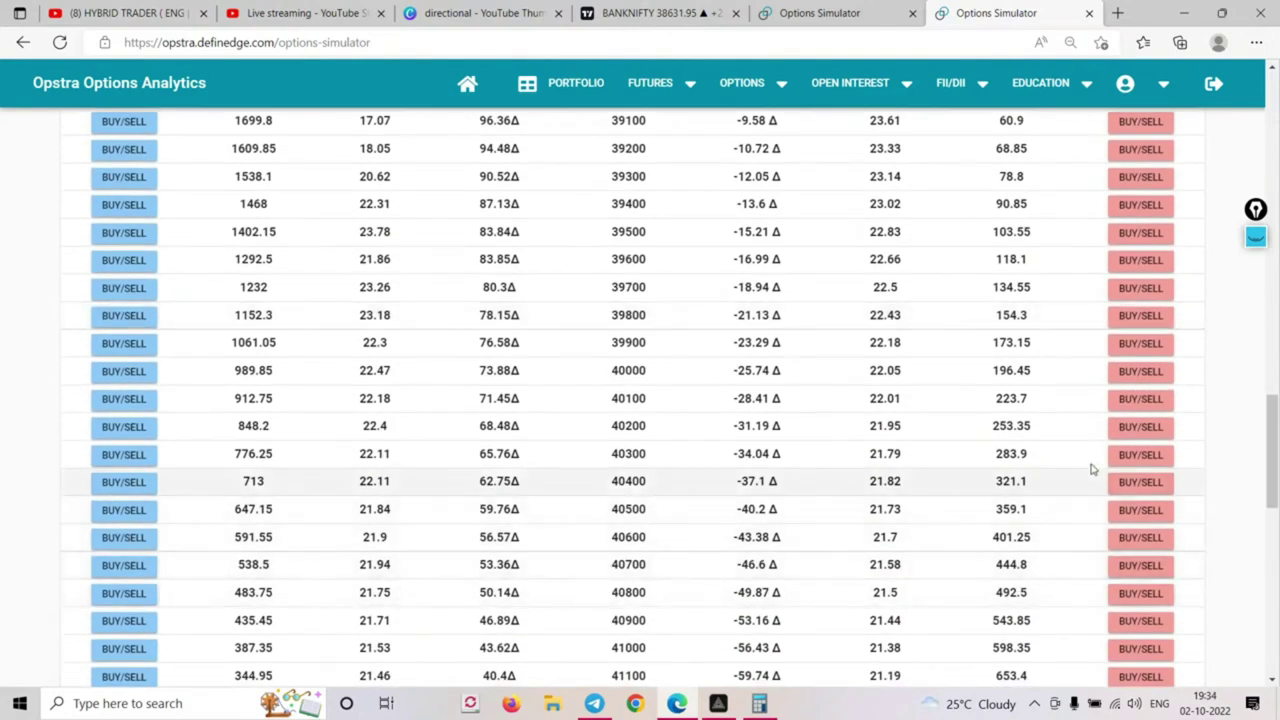
{"action": "left_click", "coordinate": [1140, 426]}
{"action": "left_click", "coordinate": [494, 377]}
{"action": "left_click", "coordinate": [710, 468]}
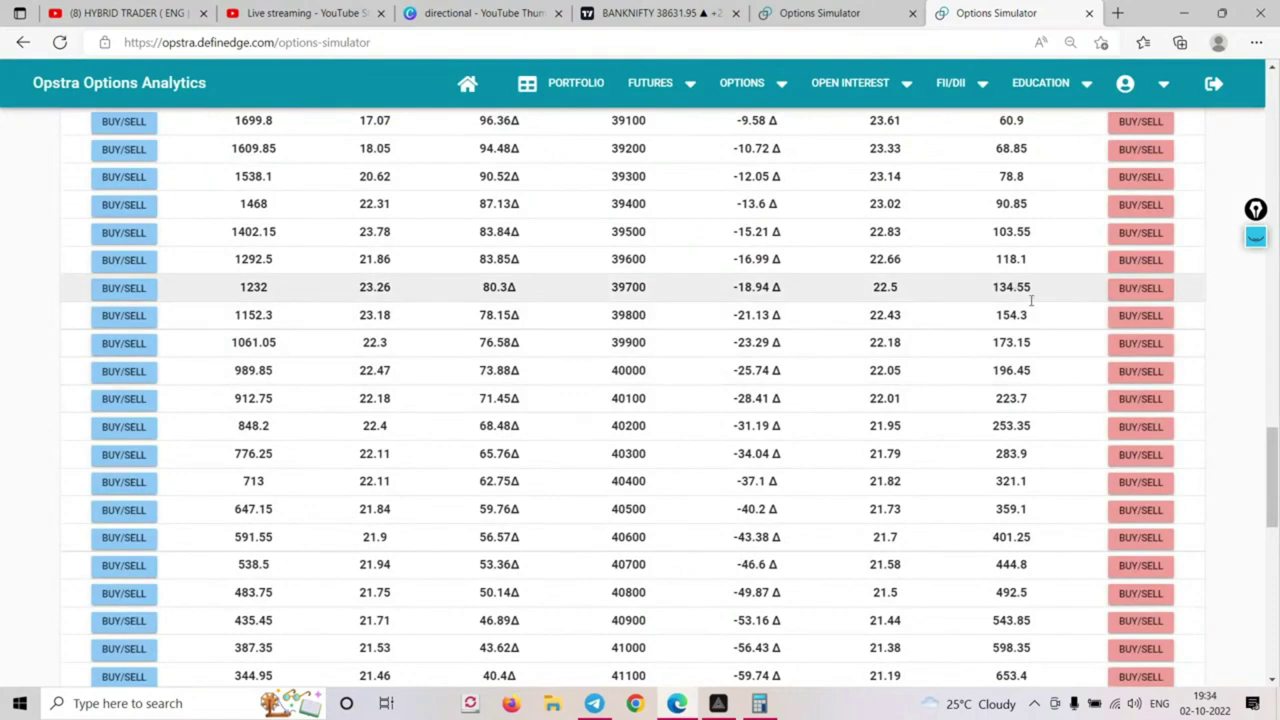
Add a one-lot sell position in the BANKNIFTY 29SEP2022 39700PE at 134.55 to complete the second simulator's put spread
{"action": "double_click", "coordinate": [1004, 424]}
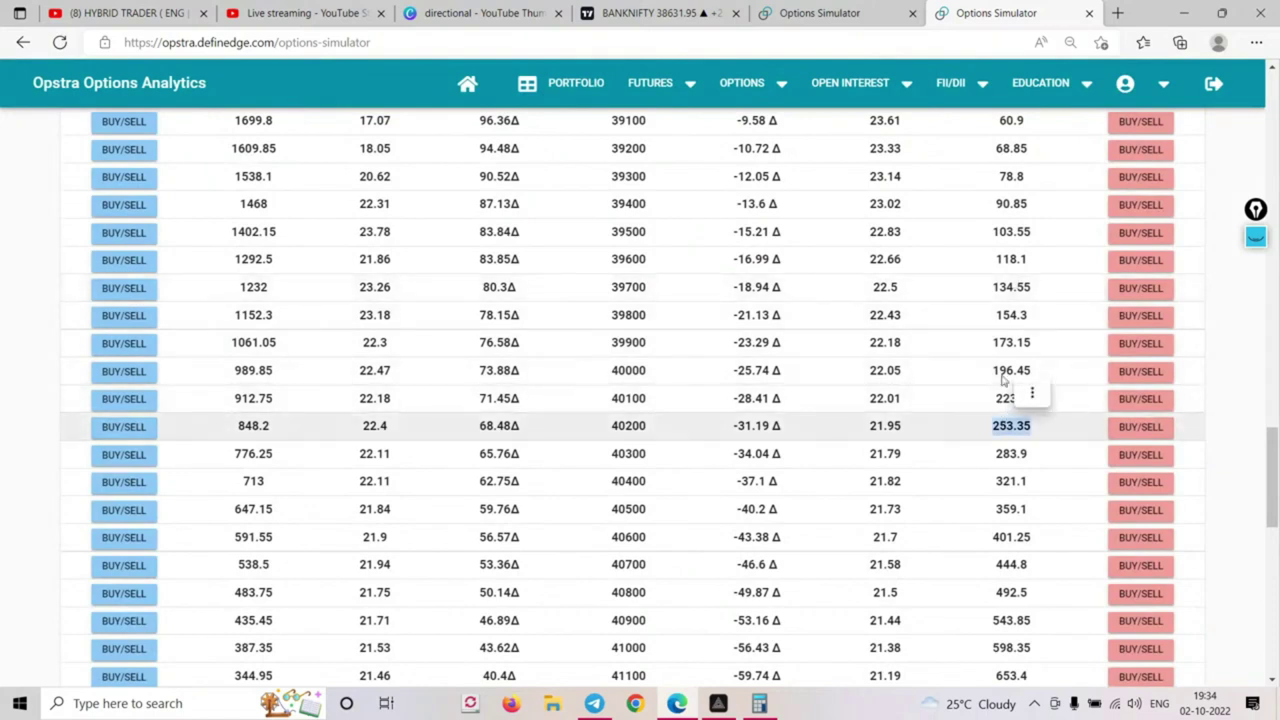
{"action": "left_click", "coordinate": [1140, 288]}
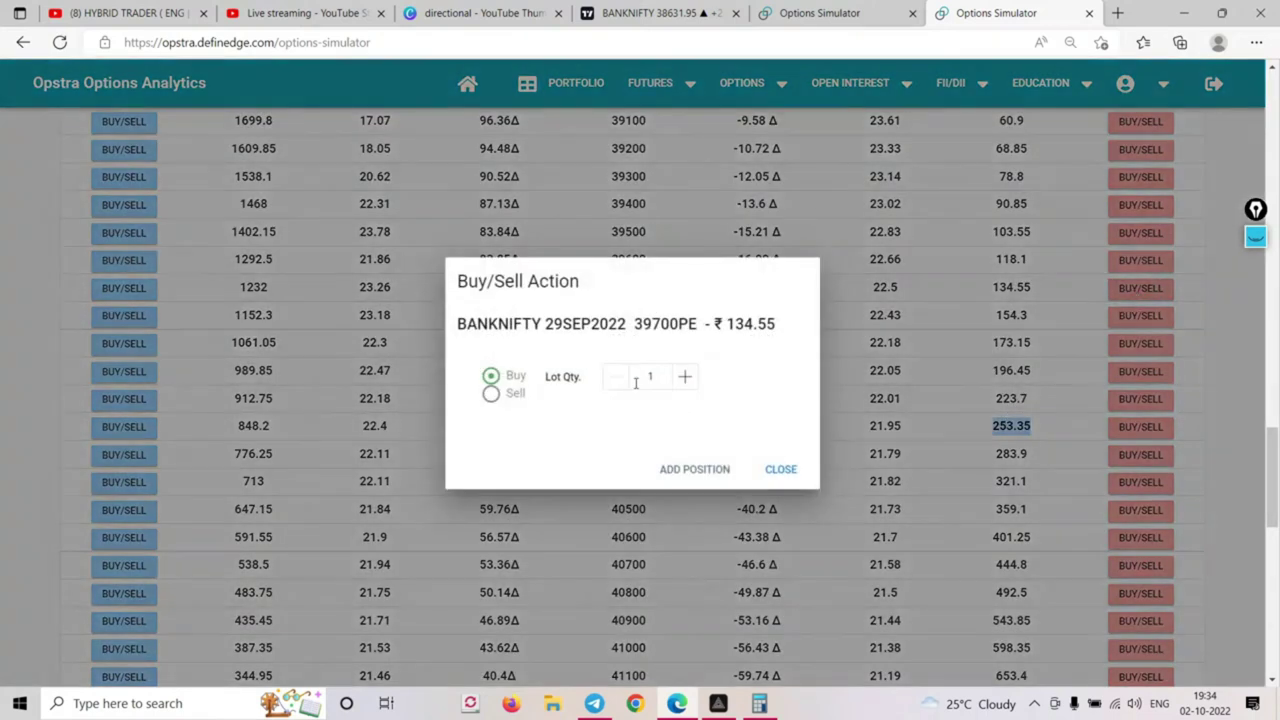
{"action": "left_click", "coordinate": [492, 395]}
{"action": "left_click", "coordinate": [697, 468]}
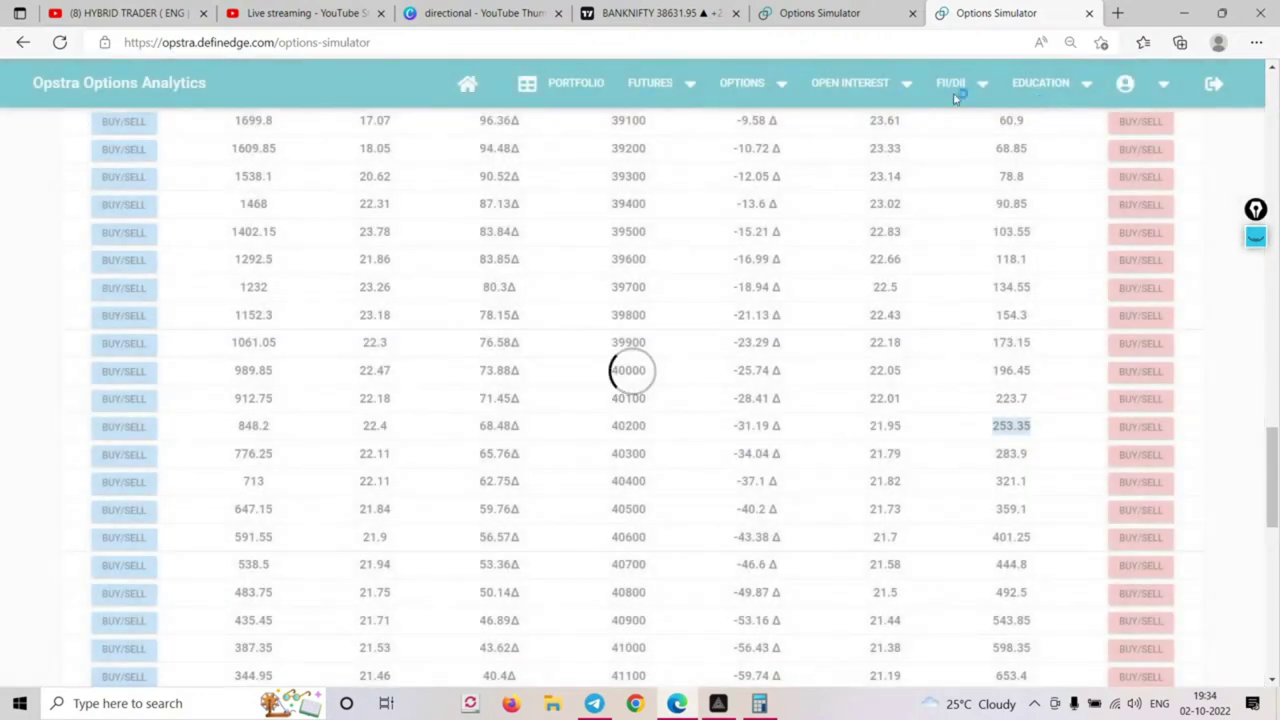
Add a one-lot buy position in the BANKNIFTY 29SEP2022 41300CE at 269.2 in the first simulator
{"action": "left_click", "coordinate": [838, 13]}
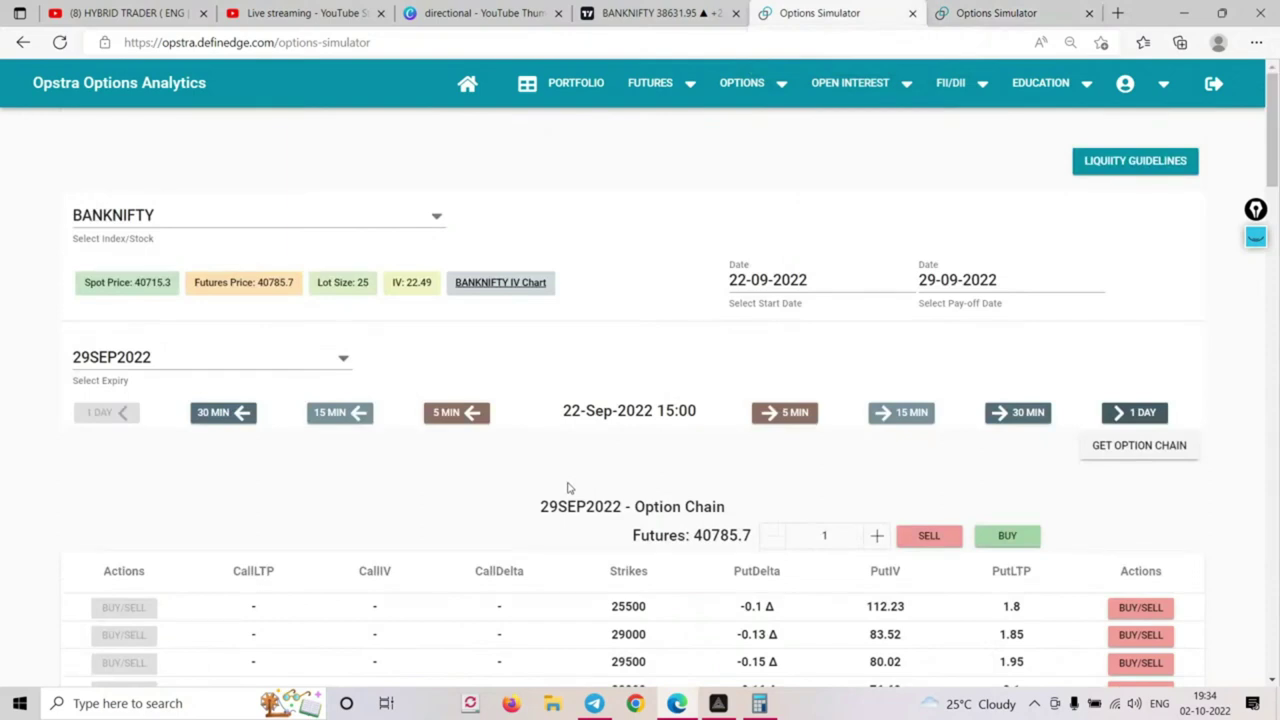
{"action": "scroll", "coordinate": [598, 477], "scroll_direction": "down", "scroll_amount": 4}
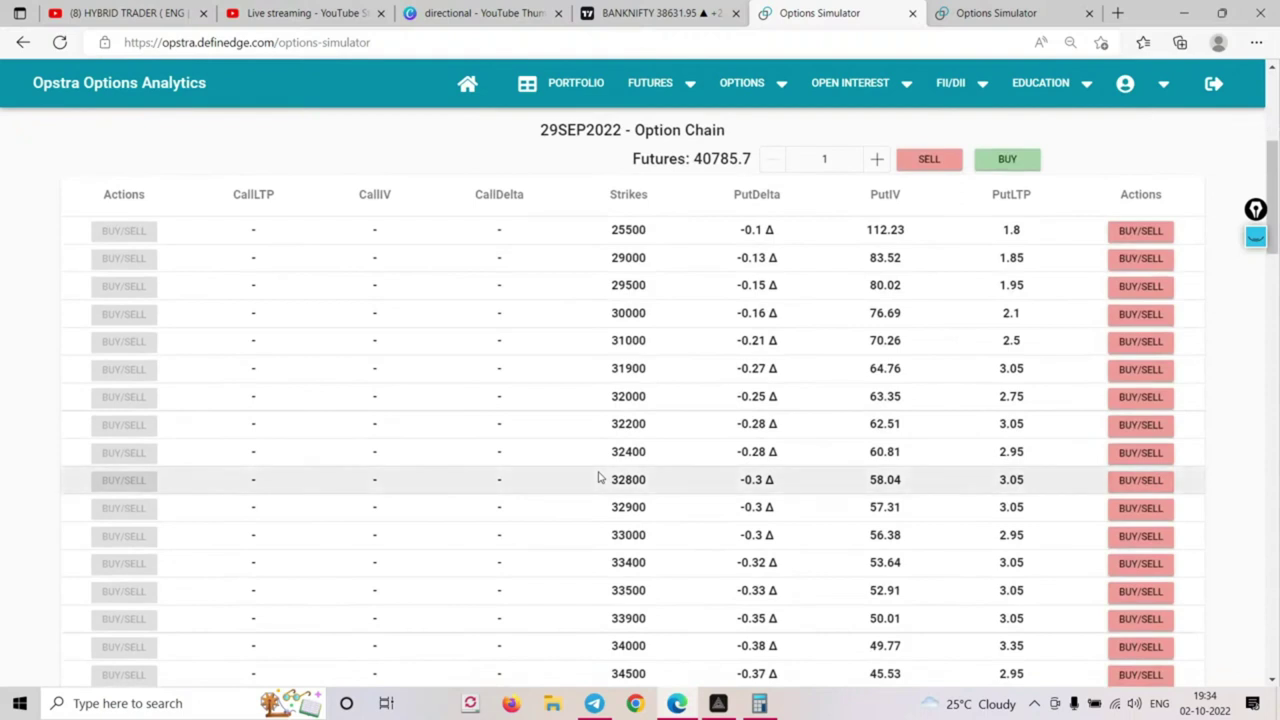
{"action": "scroll", "coordinate": [598, 477], "scroll_direction": "down", "scroll_amount": 8}
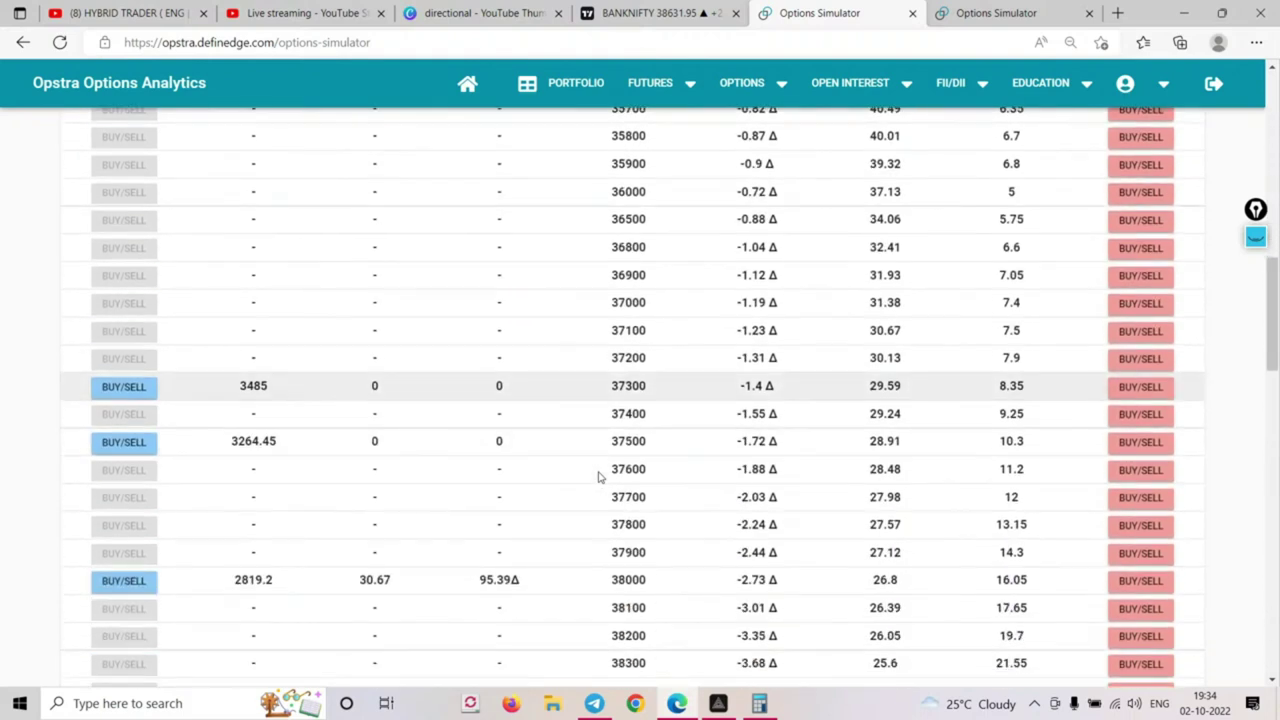
{"action": "scroll", "coordinate": [598, 477], "scroll_direction": "down", "scroll_amount": 7}
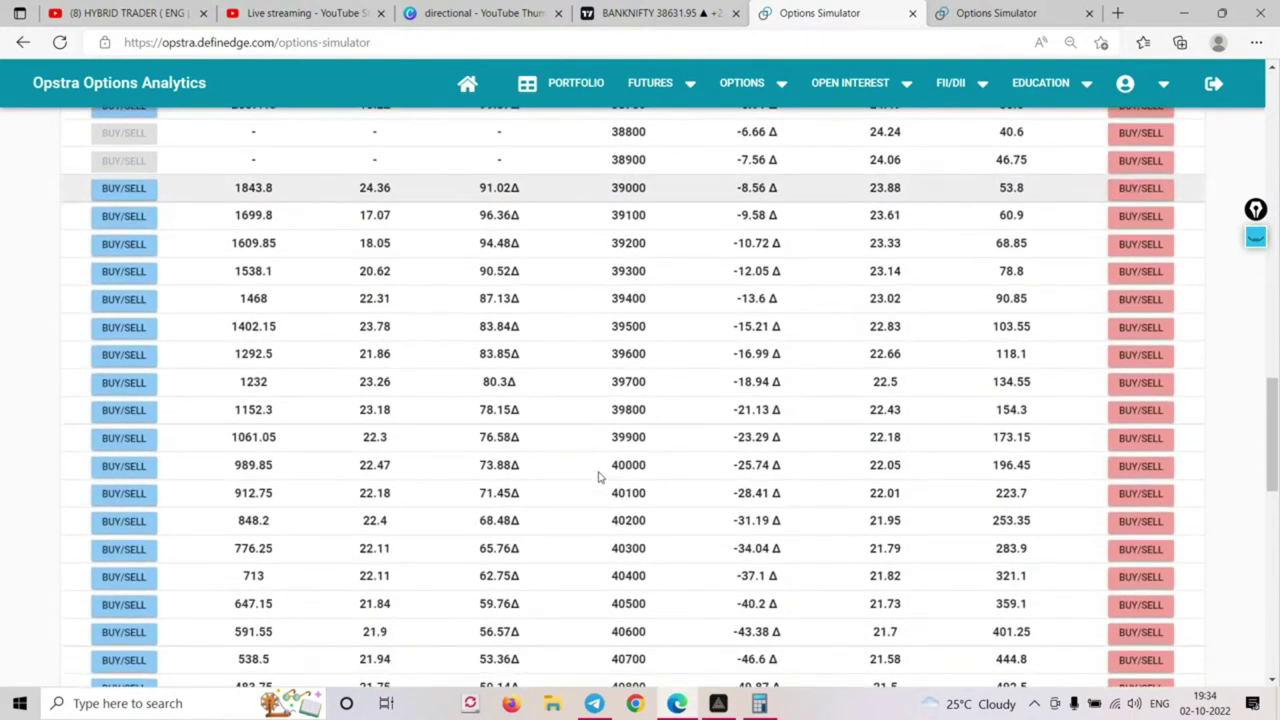
{"action": "scroll", "coordinate": [598, 477], "scroll_direction": "down", "scroll_amount": 1}
{"action": "double_click", "coordinate": [629, 494]}
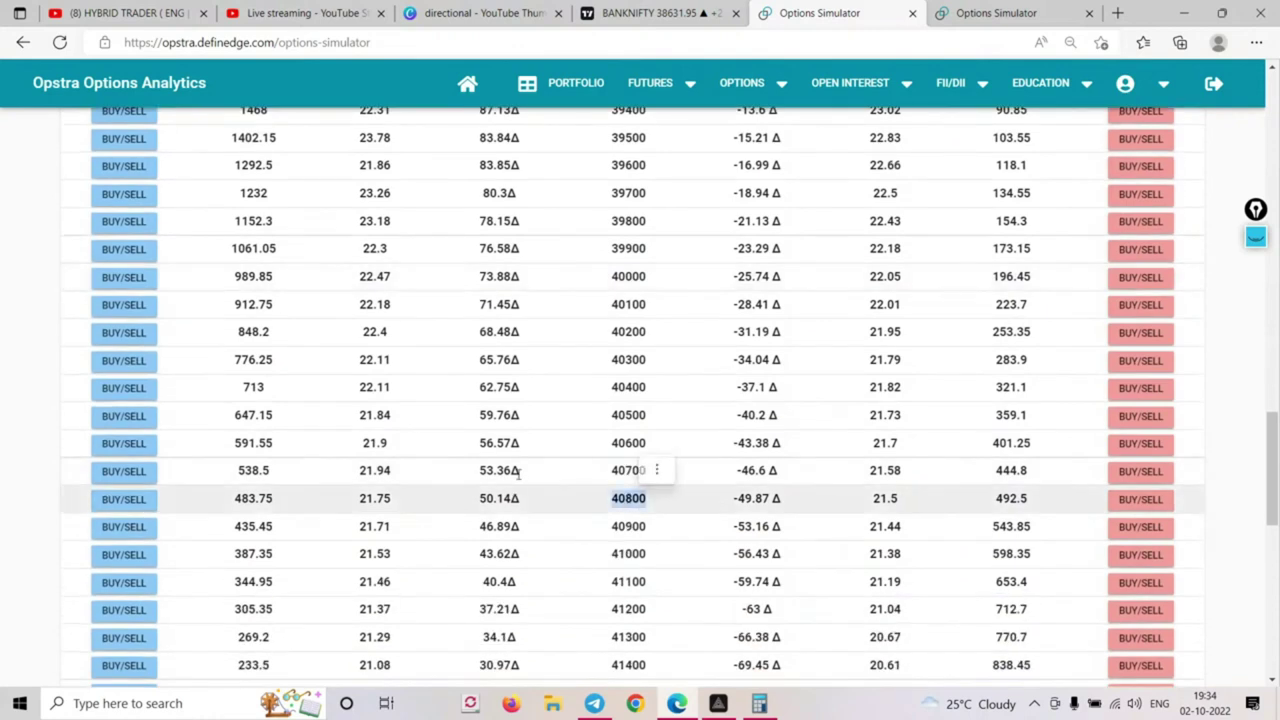
{"action": "scroll", "coordinate": [521, 481], "scroll_direction": "down", "scroll_amount": 1}
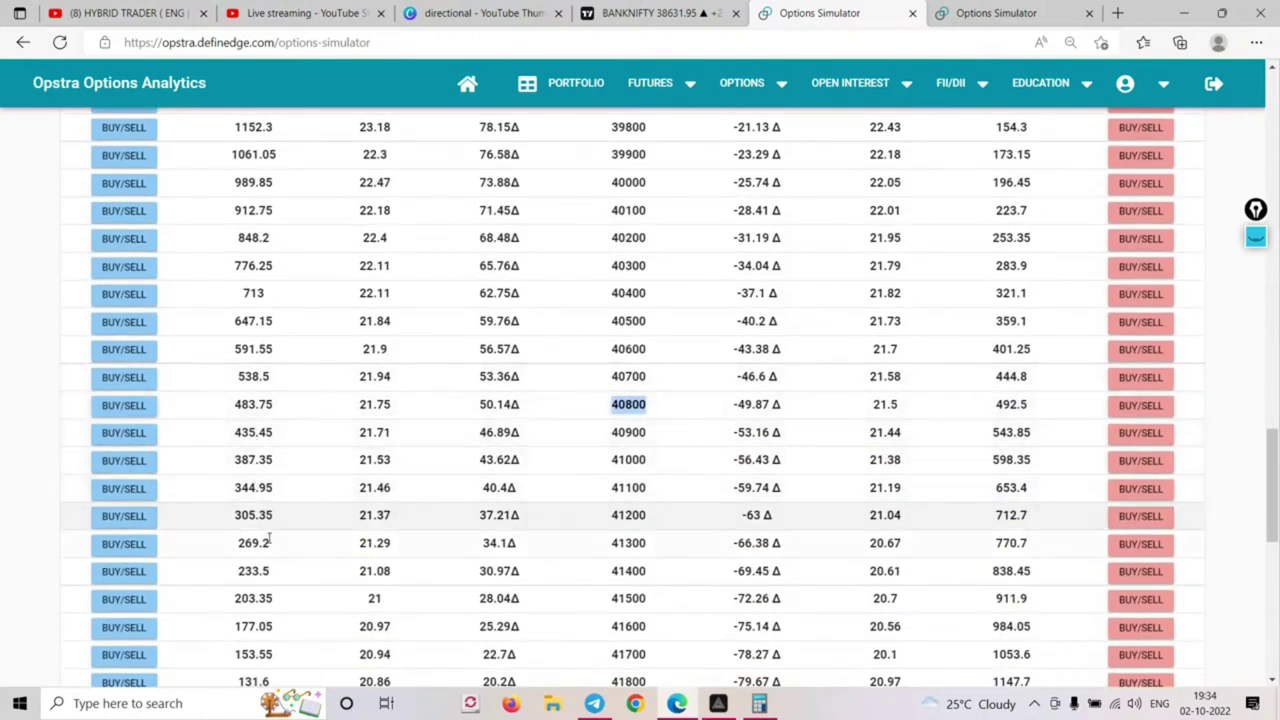
{"action": "left_click", "coordinate": [125, 543]}
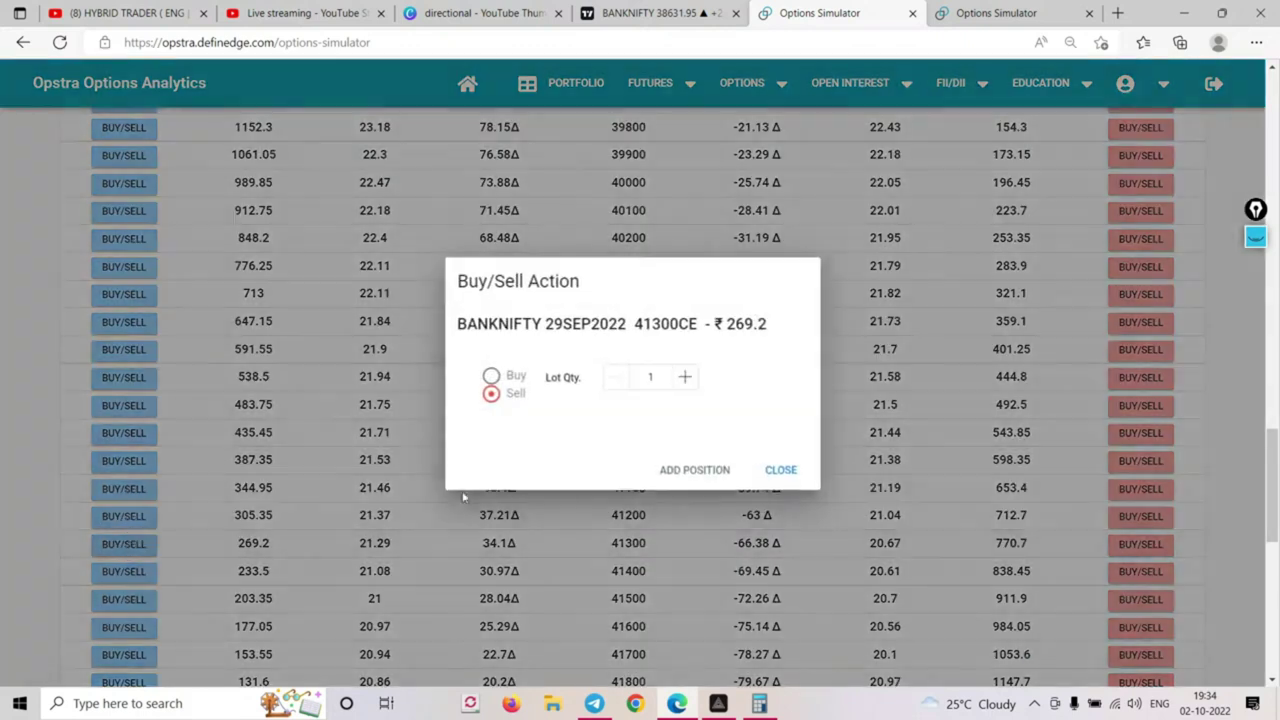
{"action": "left_click", "coordinate": [491, 378]}
{"action": "left_click", "coordinate": [697, 470]}
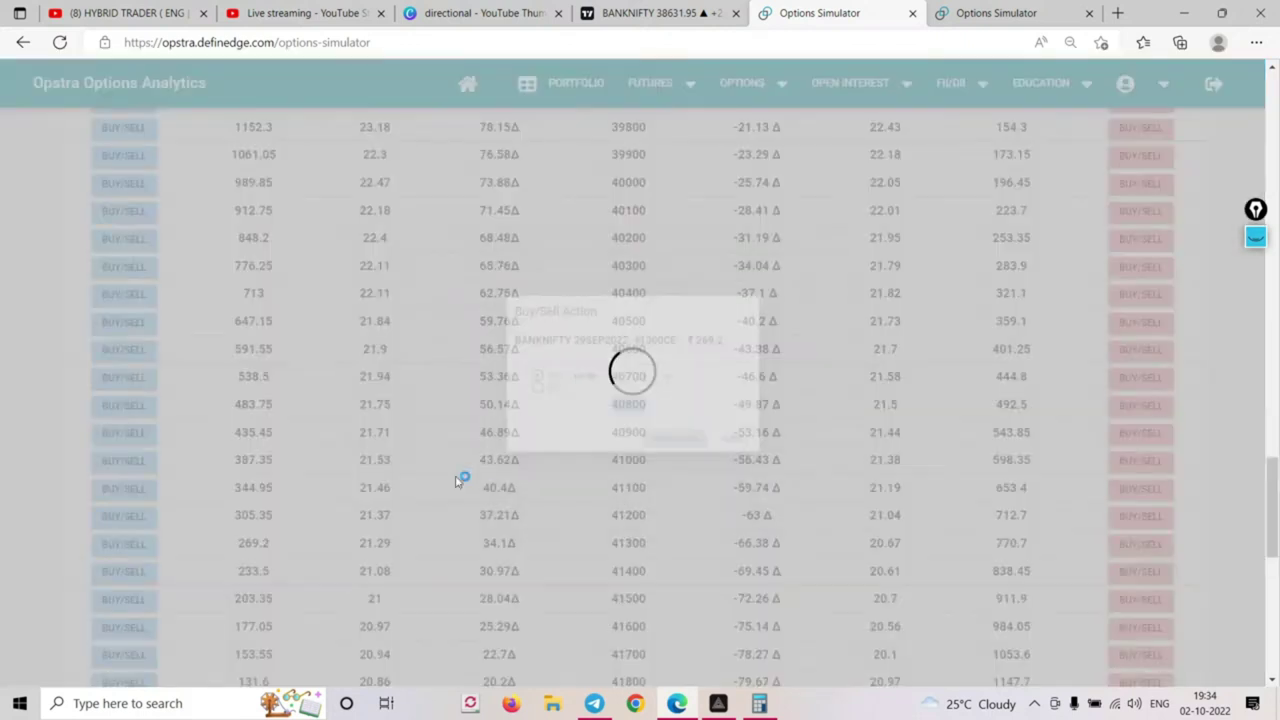
Add a one-lot sell position in the BANKNIFTY 29SEP2022 41800CE at 131.6 in the first simulator
{"action": "double_click", "coordinate": [255, 545]}
{"action": "right_click", "coordinate": [266, 510]}
{"action": "left_click", "coordinate": [300, 515]}
{"action": "scroll", "coordinate": [440, 491], "scroll_direction": "down", "scroll_amount": 2}
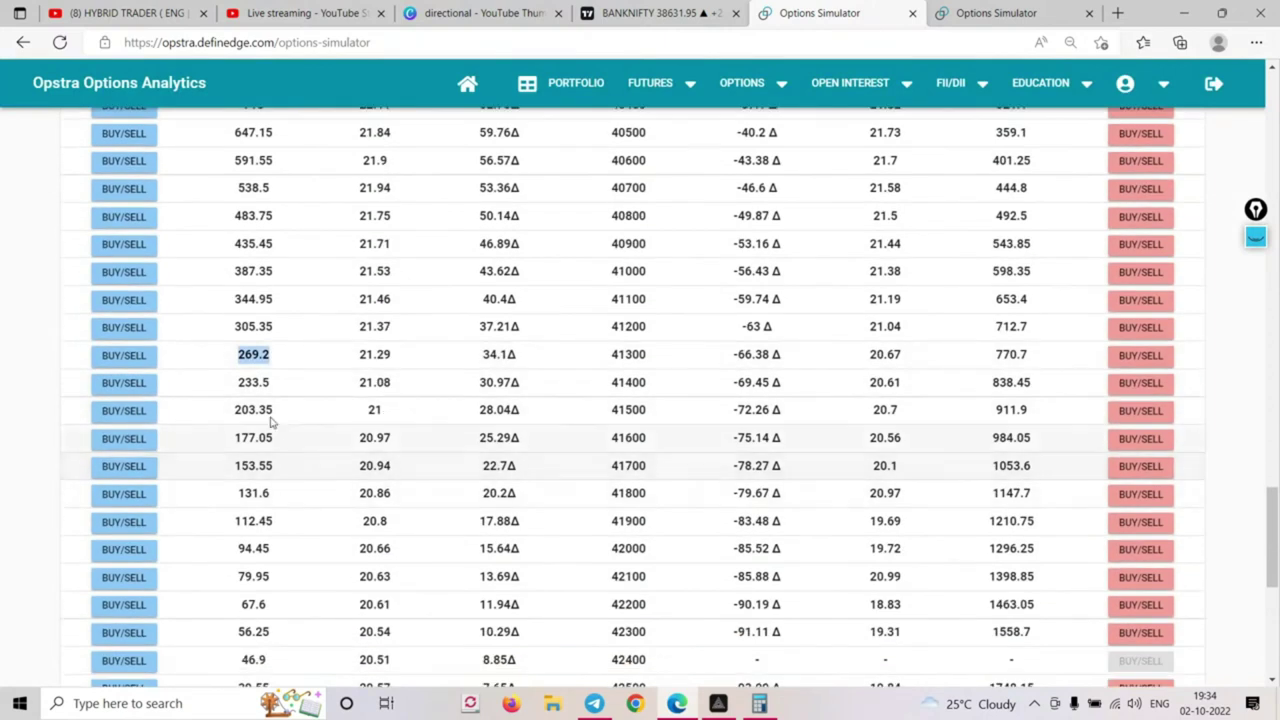
{"action": "left_click", "coordinate": [123, 493]}
{"action": "left_click", "coordinate": [490, 394]}
{"action": "left_click", "coordinate": [690, 469]}
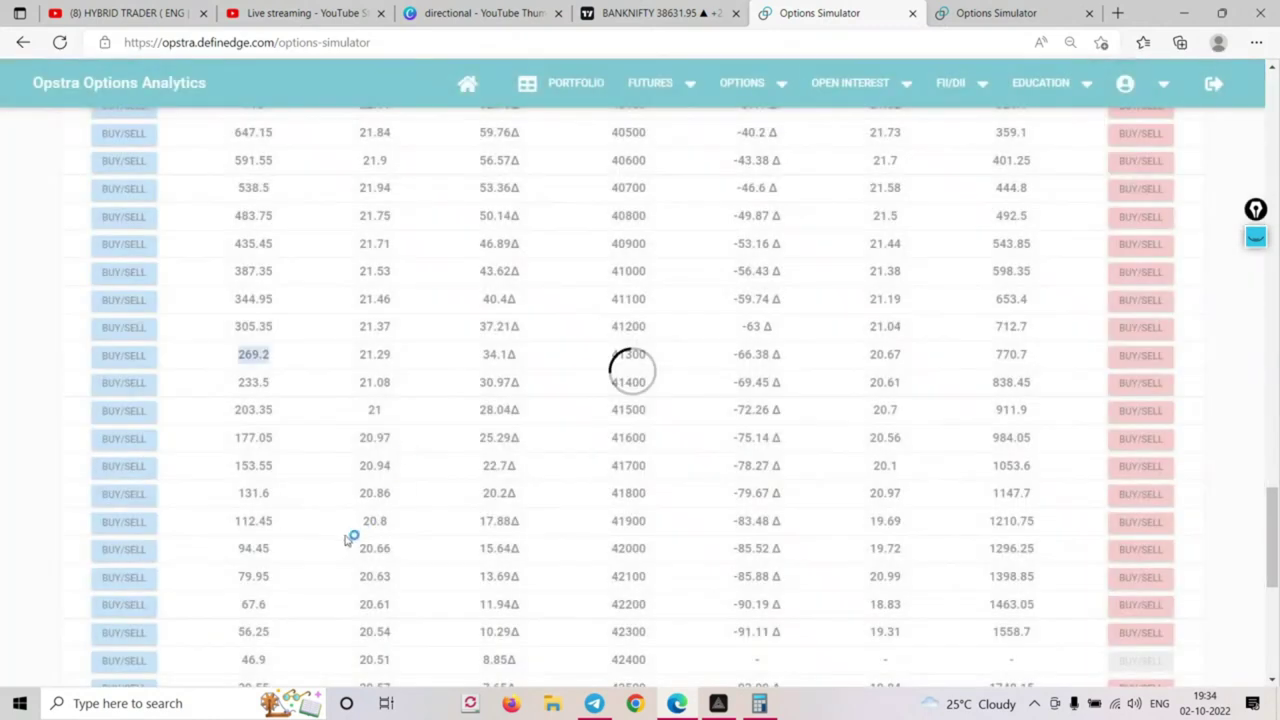
Add a one-lot sell position in the BANKNIFTY 29SEP2022 42400CE at 46.9 to complete the three-leg call strategy
{"action": "double_click", "coordinate": [253, 521]}
{"action": "scroll", "coordinate": [290, 441], "scroll_direction": "down", "scroll_amount": 2}
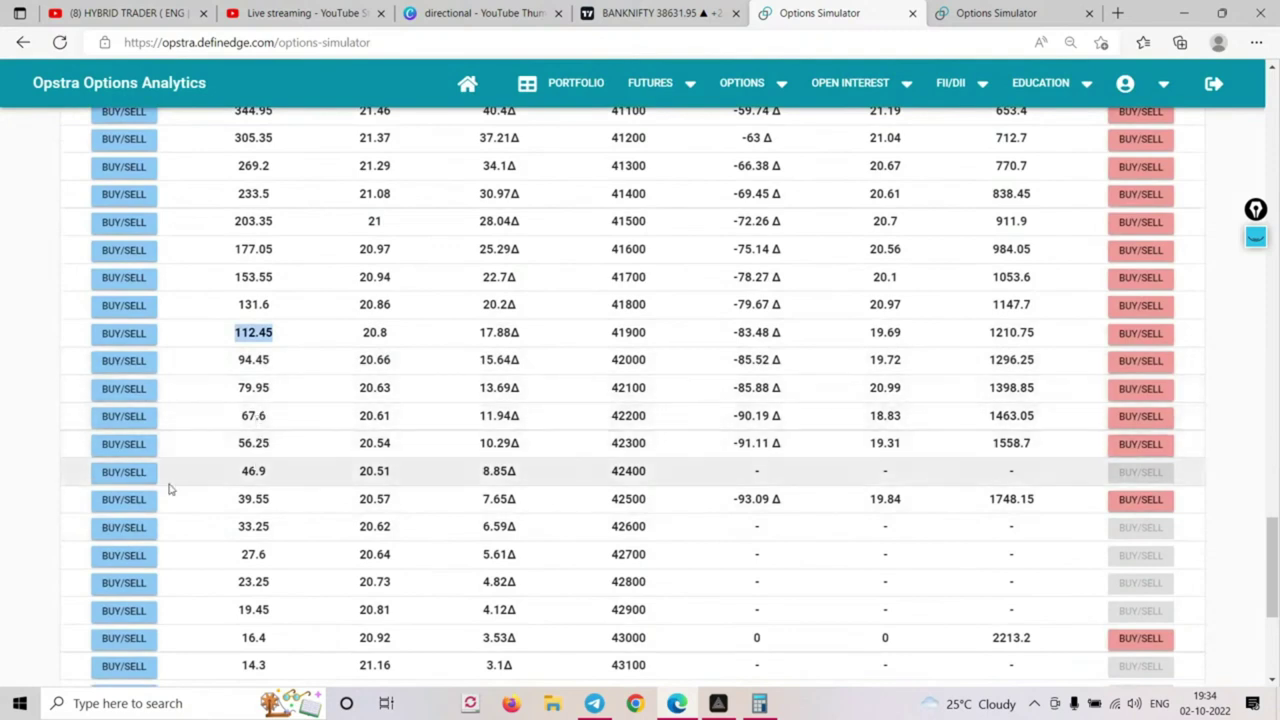
{"action": "left_click", "coordinate": [123, 472]}
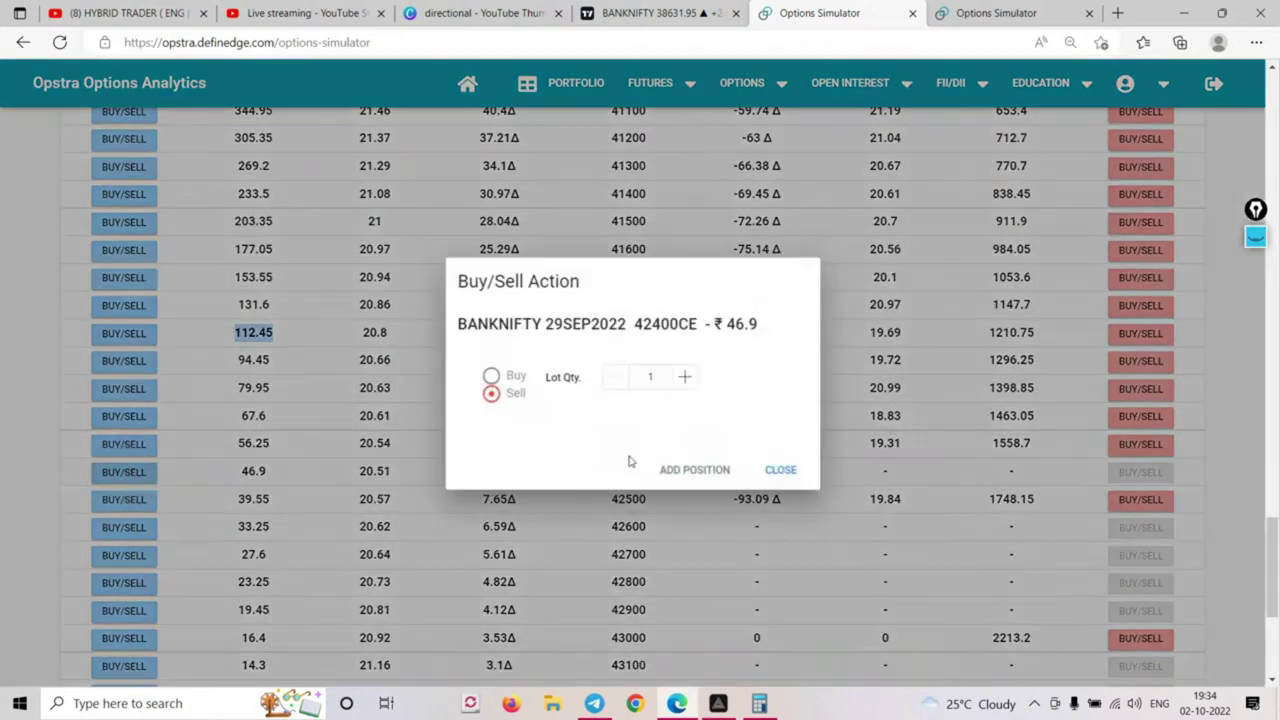
{"action": "left_click", "coordinate": [691, 467]}
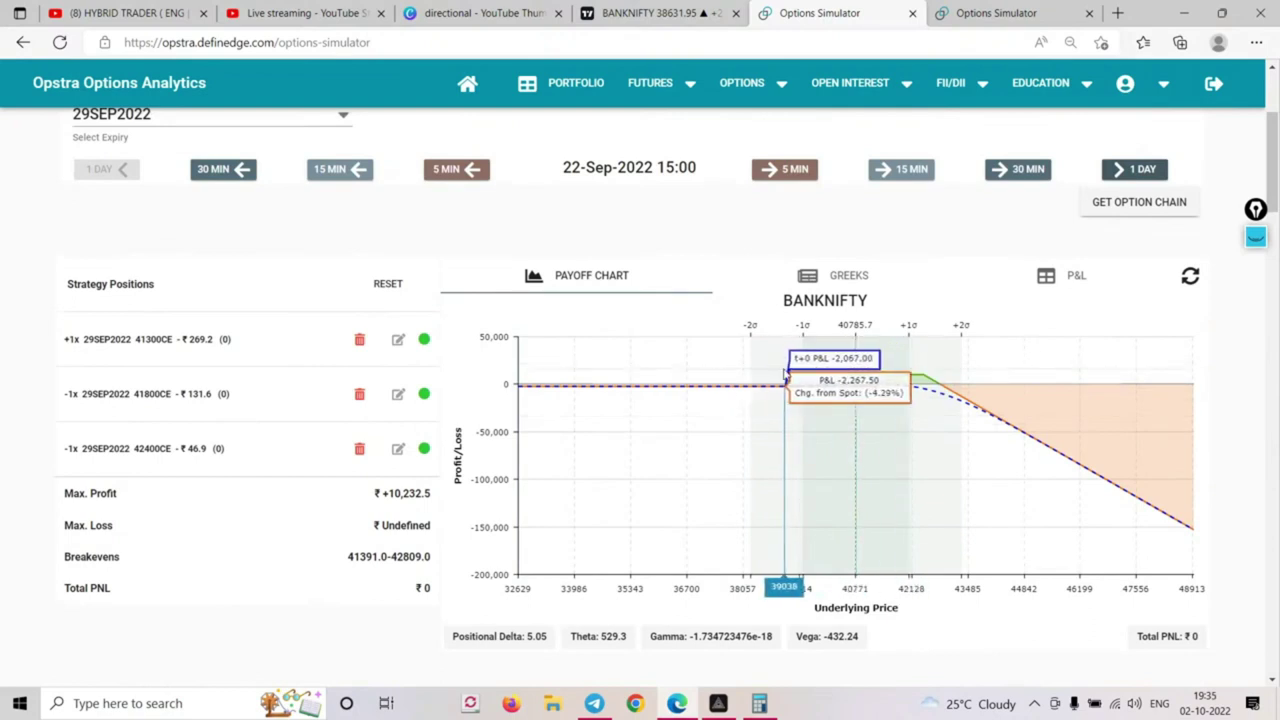
Examine the call strategy's payoff chart around its profit zone and its maximum profit, then restore the full chart range
{"action": "left_click_drag", "start_coordinate": [971, 392], "coordinate": [793, 505]}
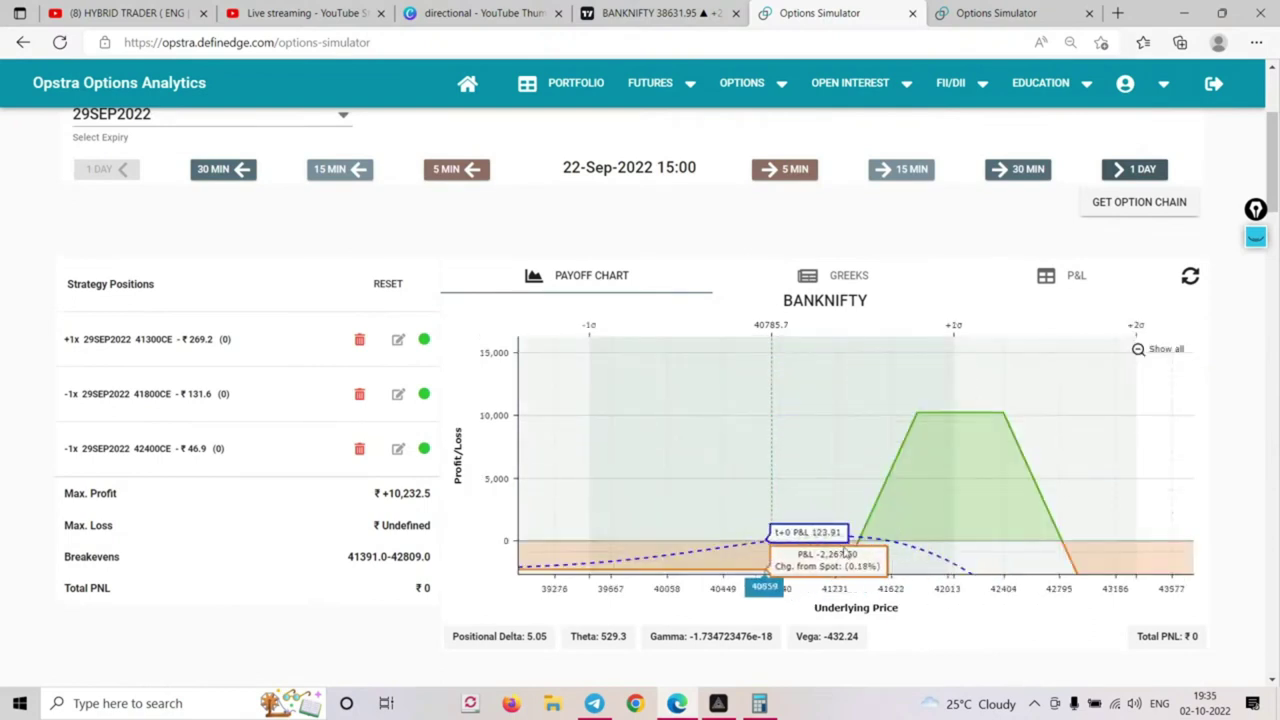
{"action": "left_click_drag", "start_coordinate": [391, 493], "coordinate": [440, 496]}
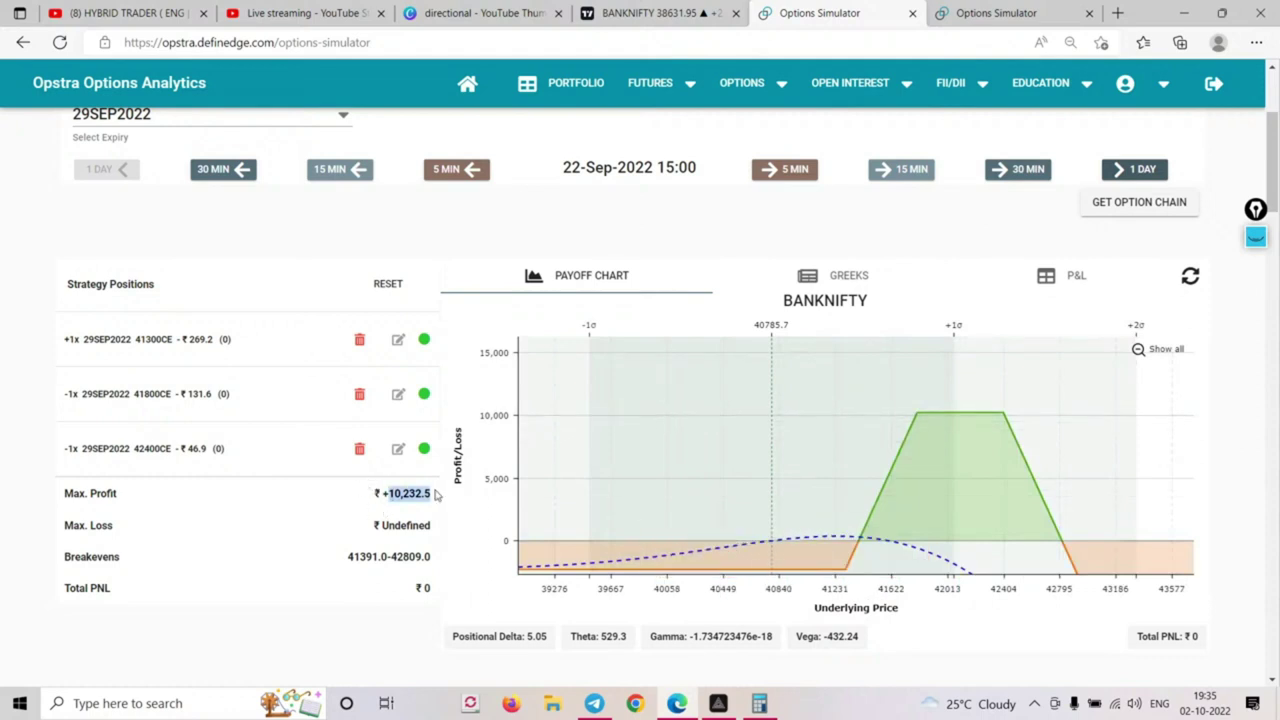
{"action": "left_click", "coordinate": [1166, 349]}
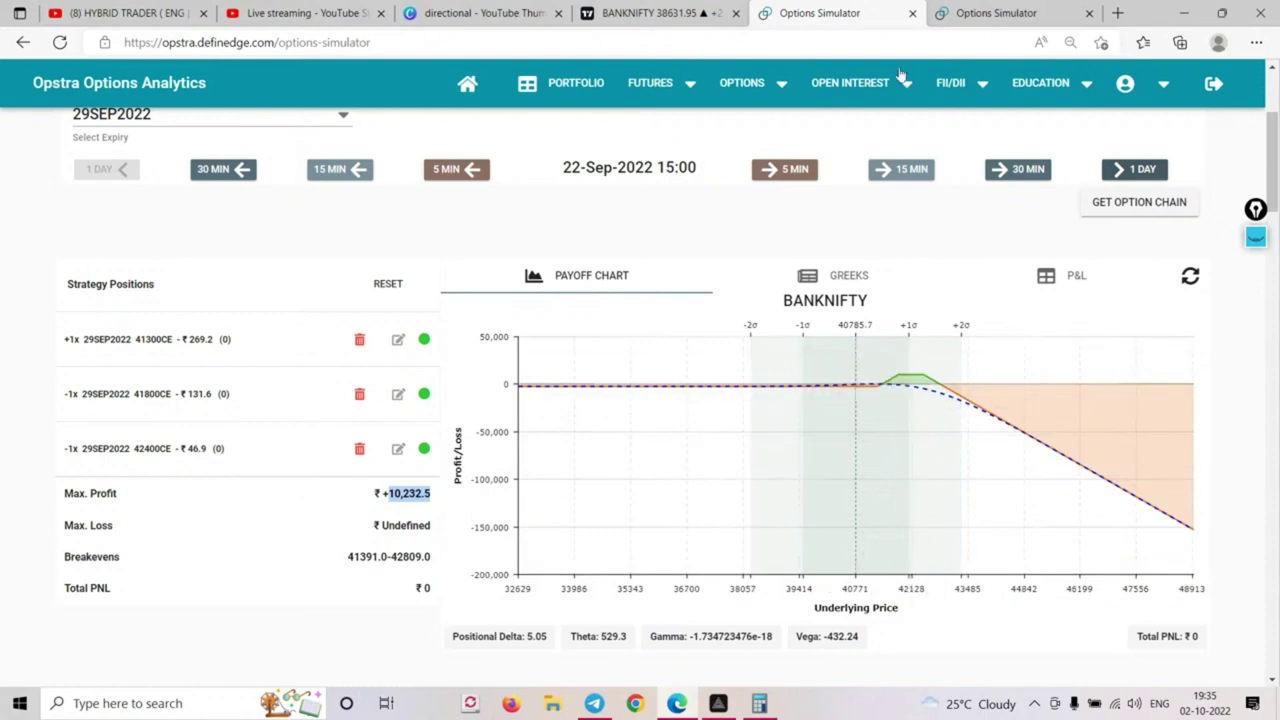
Advance the put spread in the second simulator and the call strategy in the first by one day to 23-Sep-2022 15:00
{"action": "left_click", "coordinate": [987, 15]}
{"action": "scroll", "coordinate": [995, 420], "scroll_direction": "up", "scroll_amount": 15}
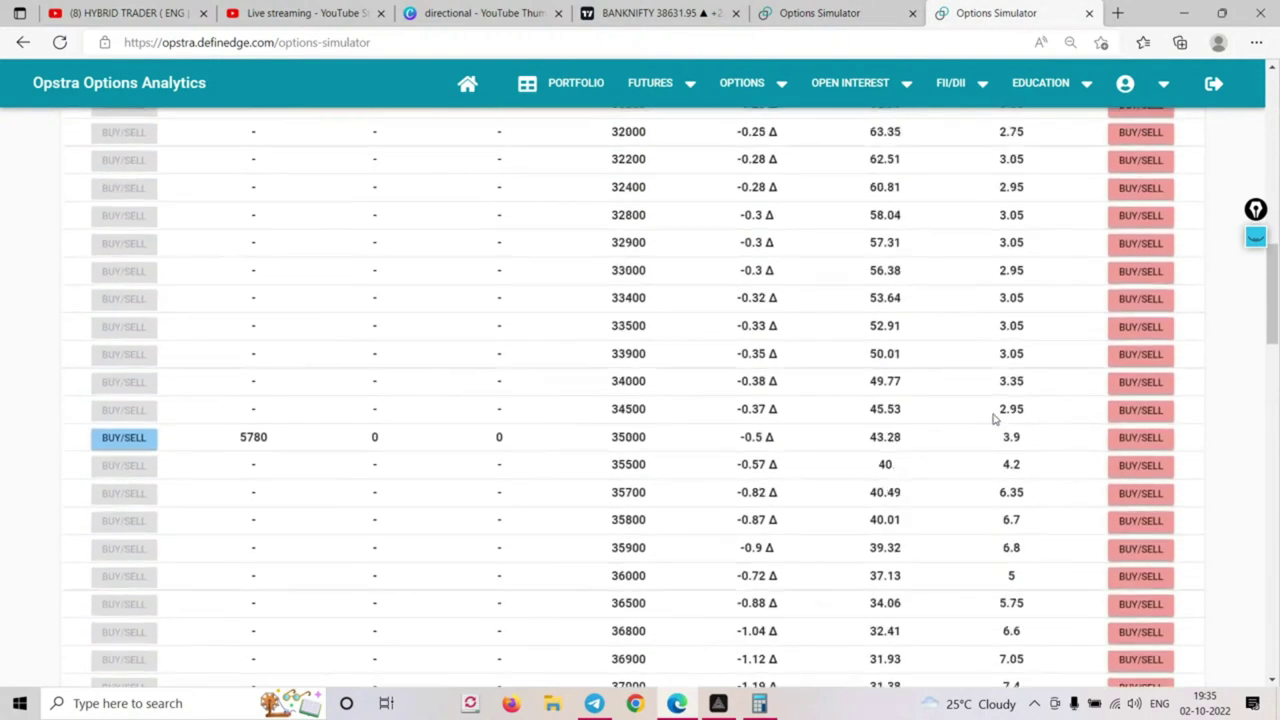
{"action": "scroll", "coordinate": [995, 420], "scroll_direction": "up", "scroll_amount": 5}
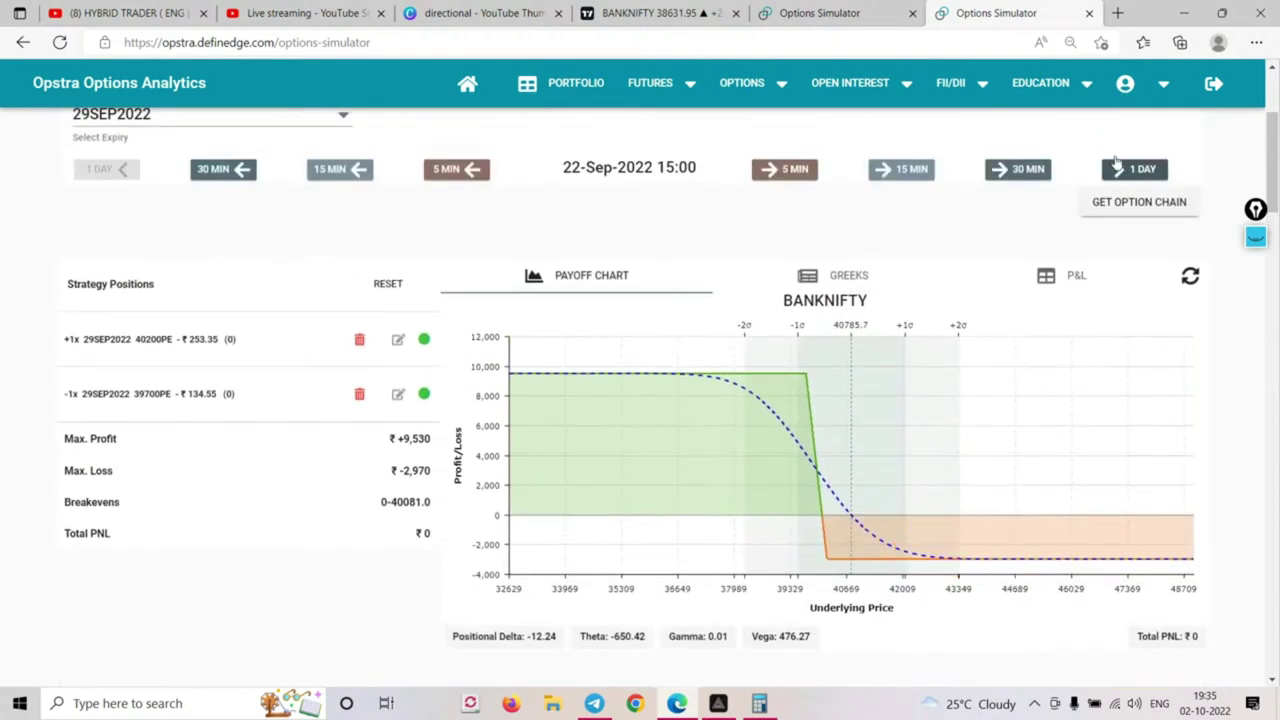
{"action": "left_click", "coordinate": [1133, 172]}
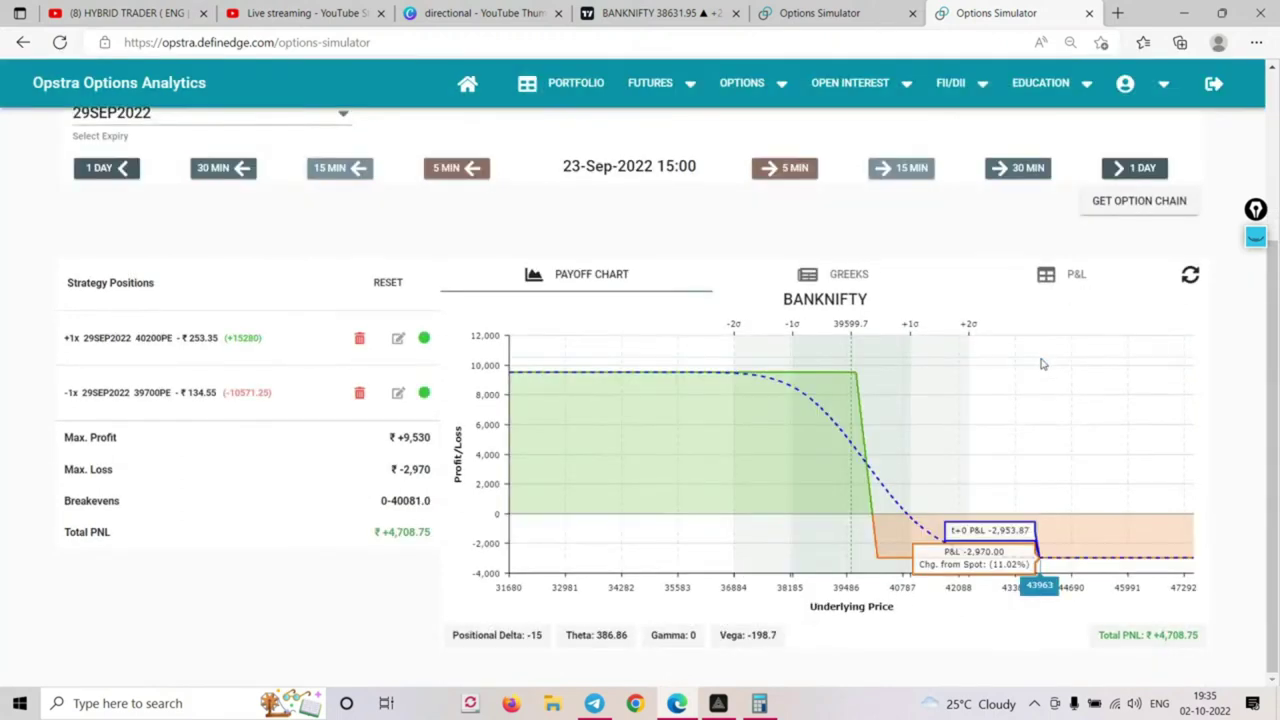
{"action": "left_click", "coordinate": [830, 16]}
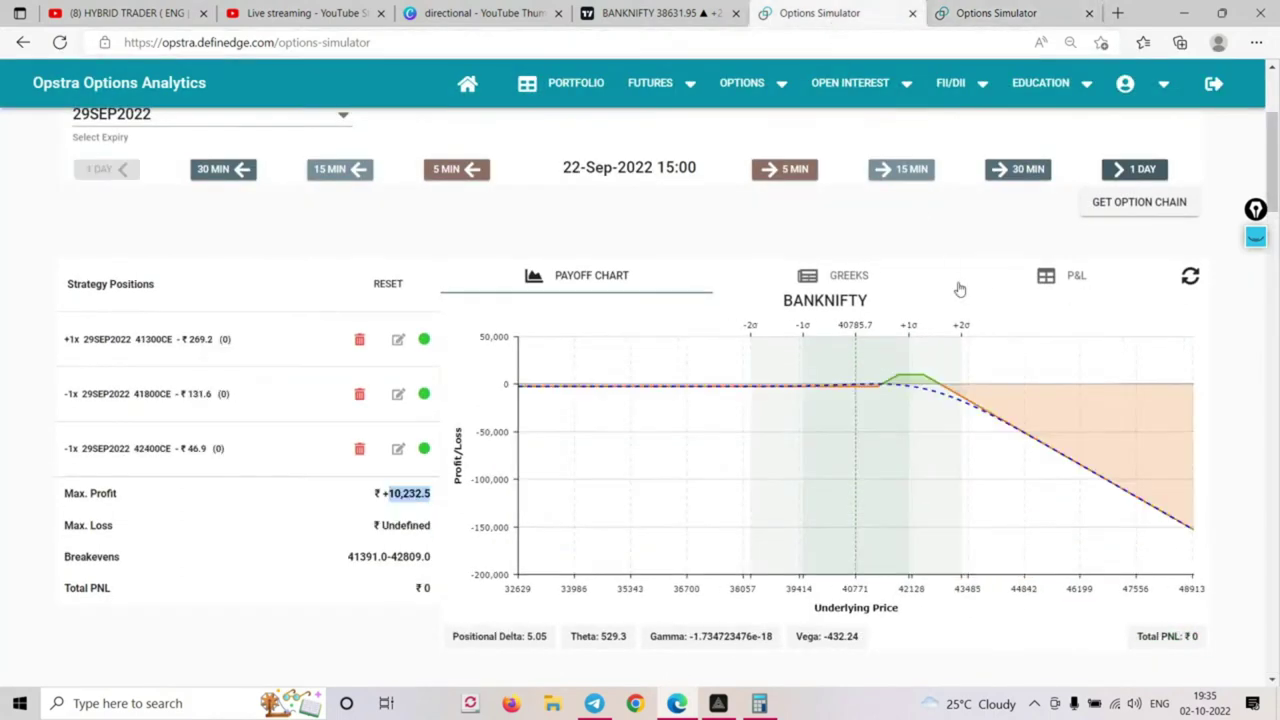
{"action": "left_click", "coordinate": [1140, 169]}
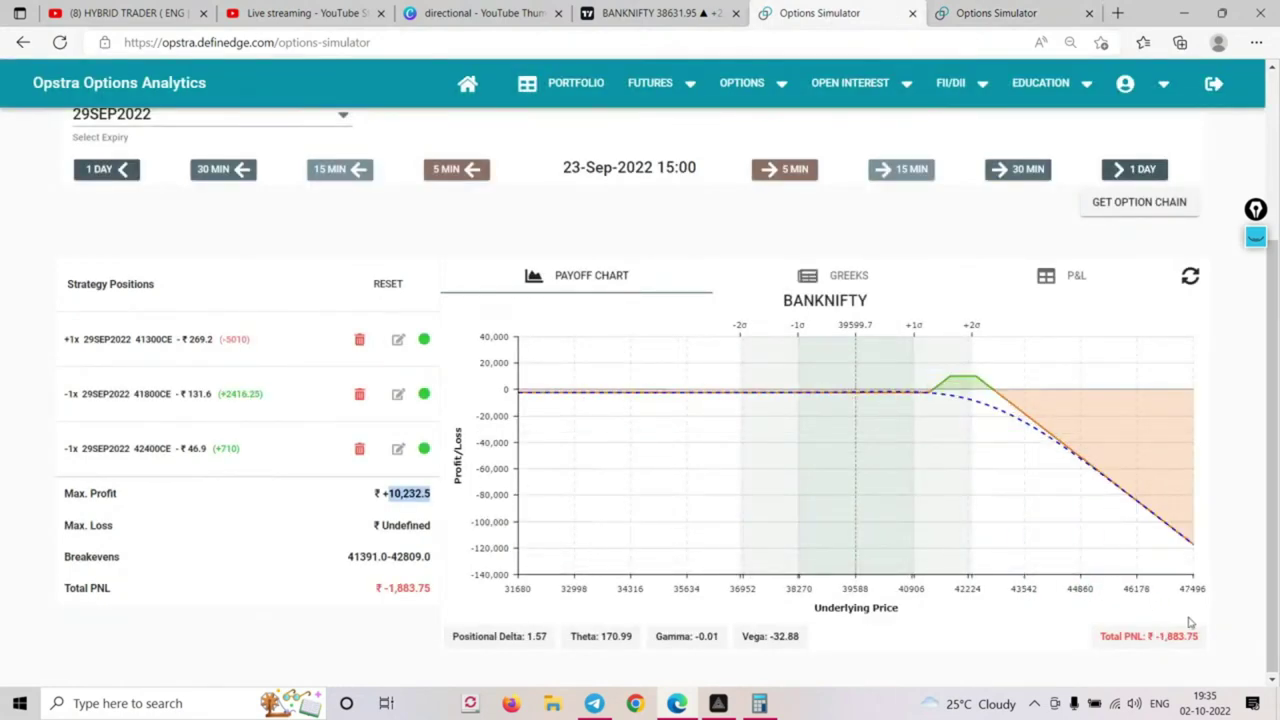
Advance both simulators to 26-Sep-2022 15:00 and compare the total PNL of the put spread and the call strategy
{"action": "left_click", "coordinate": [936, 12]}
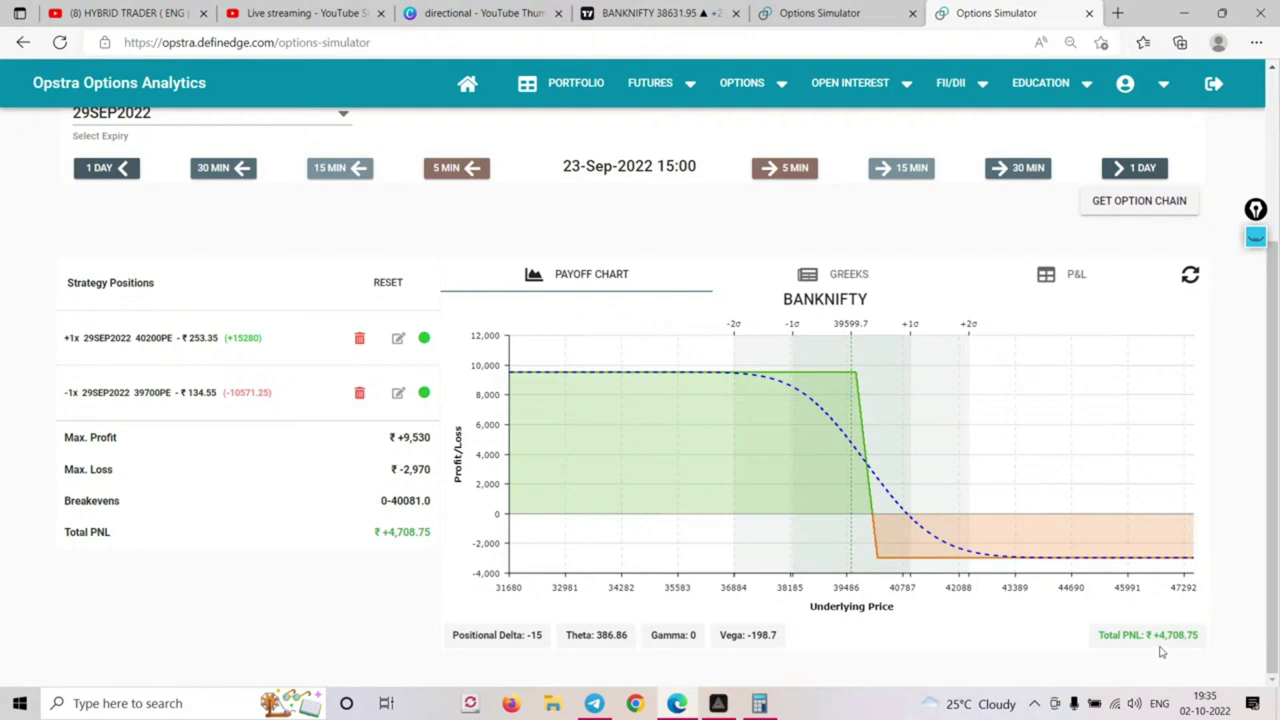
{"action": "left_click", "coordinate": [1128, 169]}
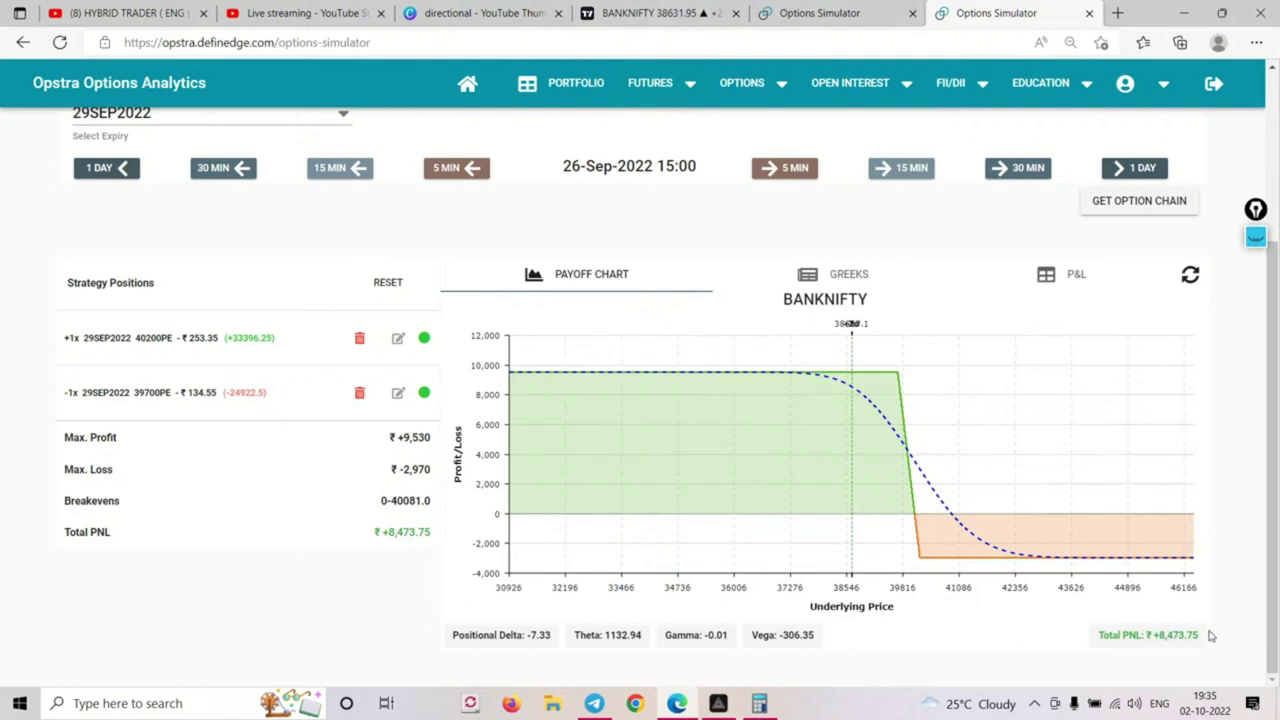
{"action": "left_click", "coordinate": [850, 13]}
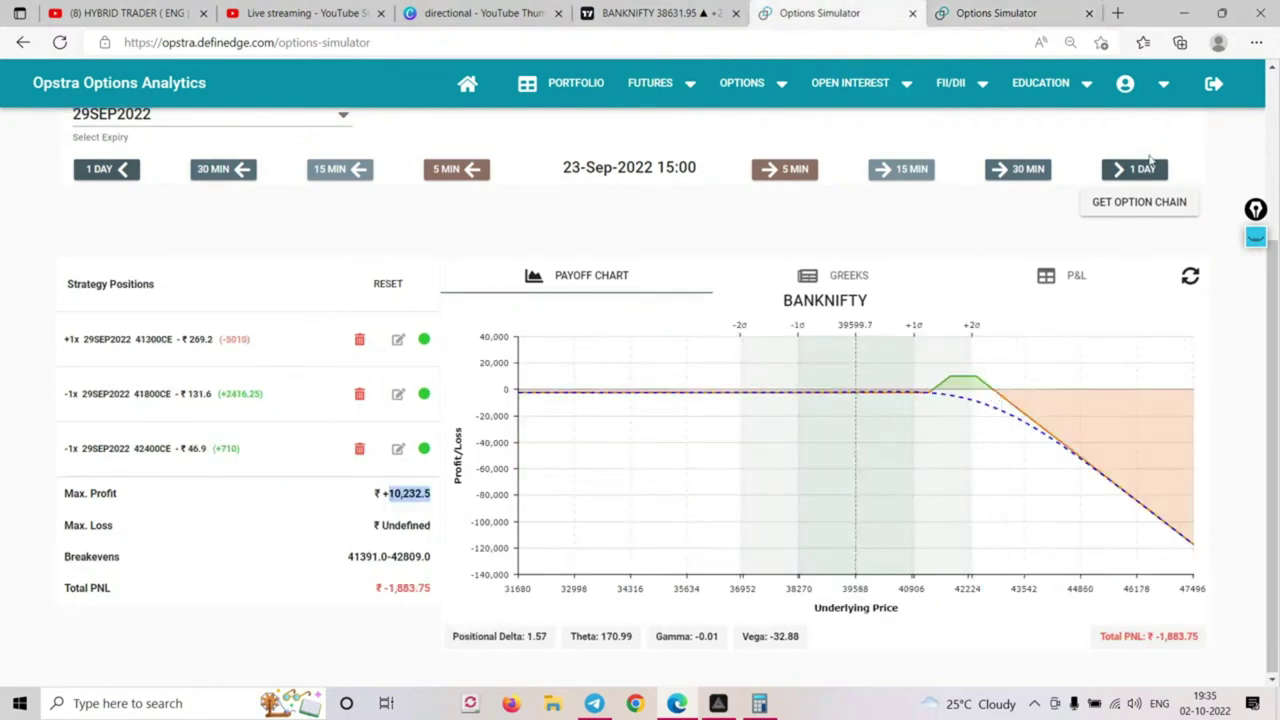
{"action": "left_click", "coordinate": [1138, 169]}
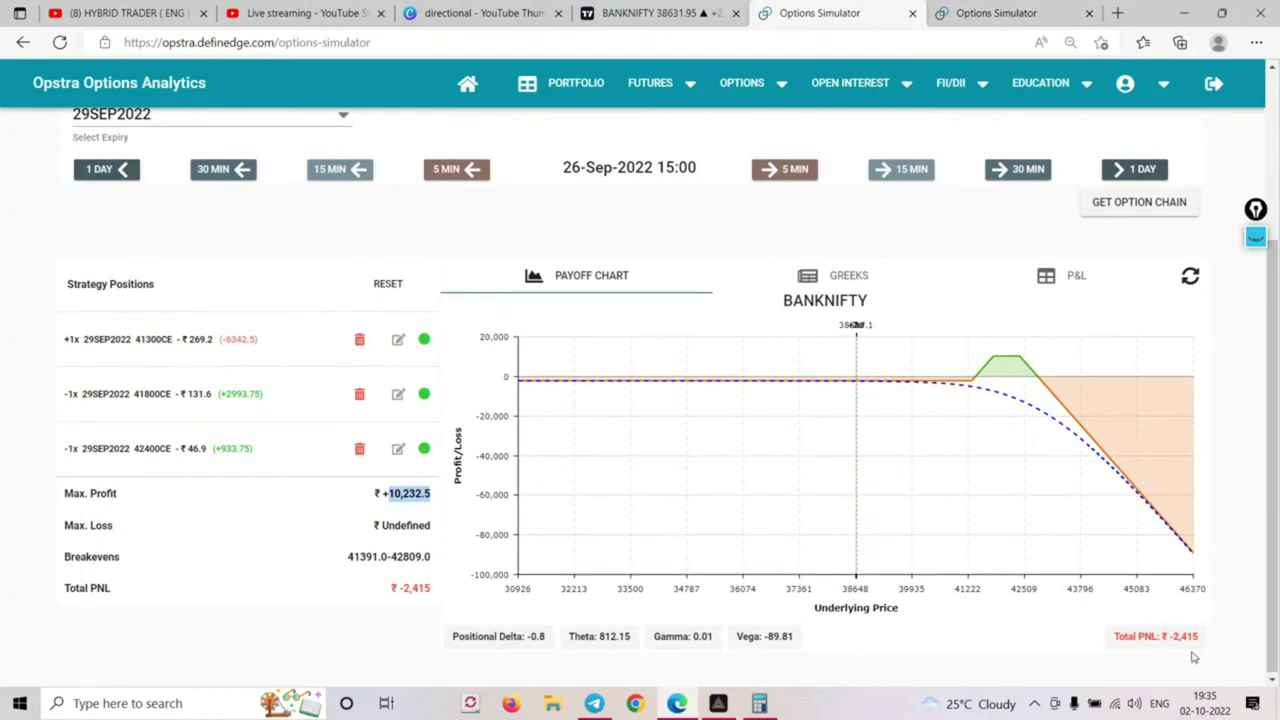
{"action": "left_click", "coordinate": [1010, 13]}
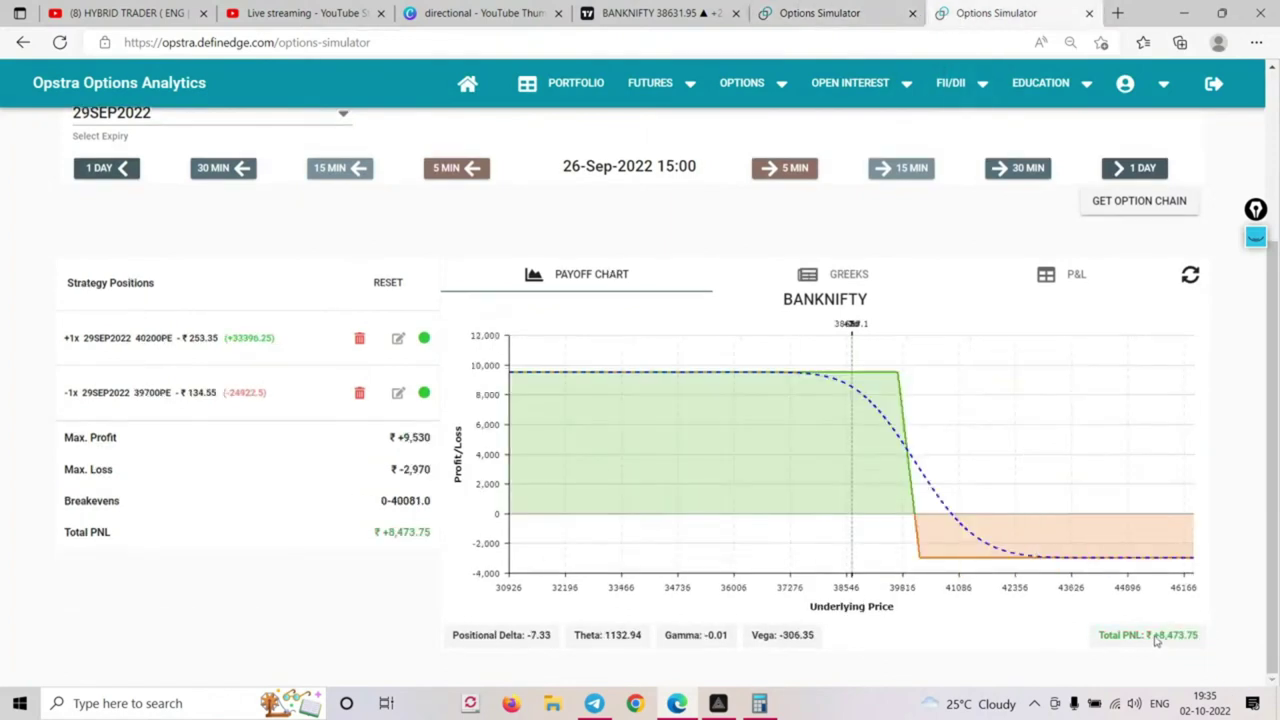
Load the BANKNIFTY 29SEP2022 option chain at 26-Sep-2022 15:00 in the first simulator and find the low-priced call strikes
{"action": "left_click", "coordinate": [826, 16]}
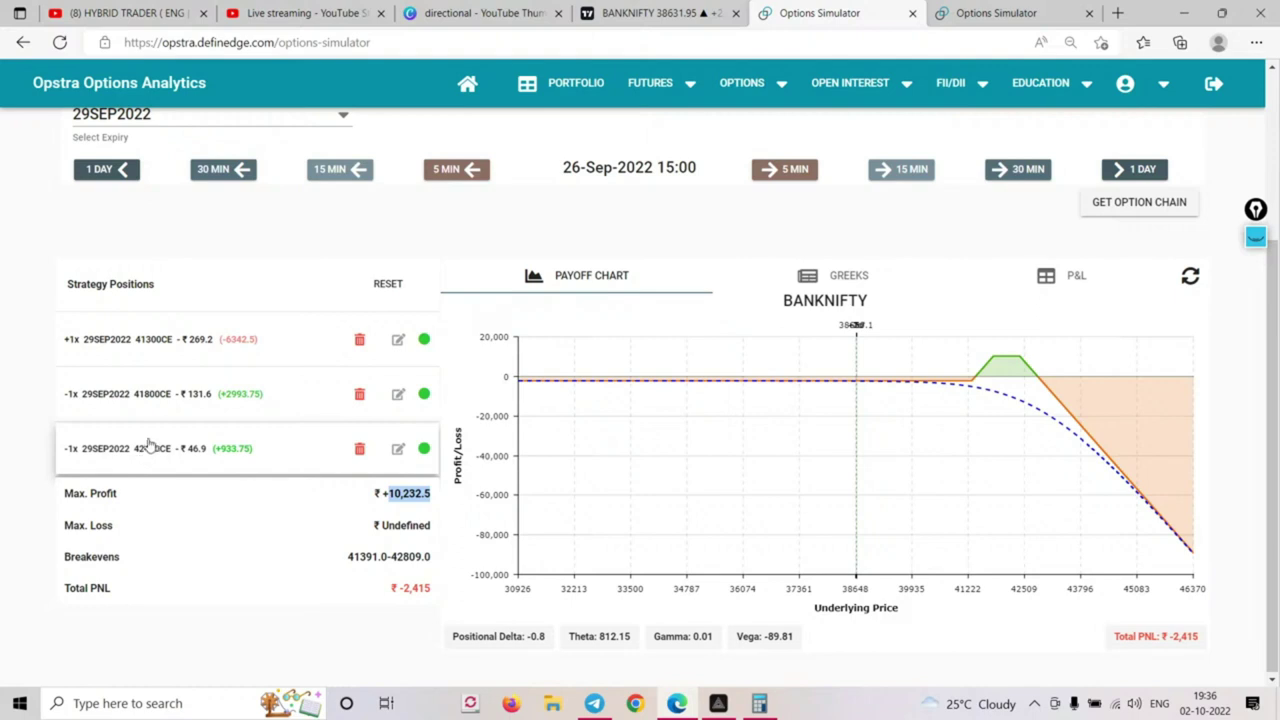
{"action": "left_click", "coordinate": [1133, 205]}
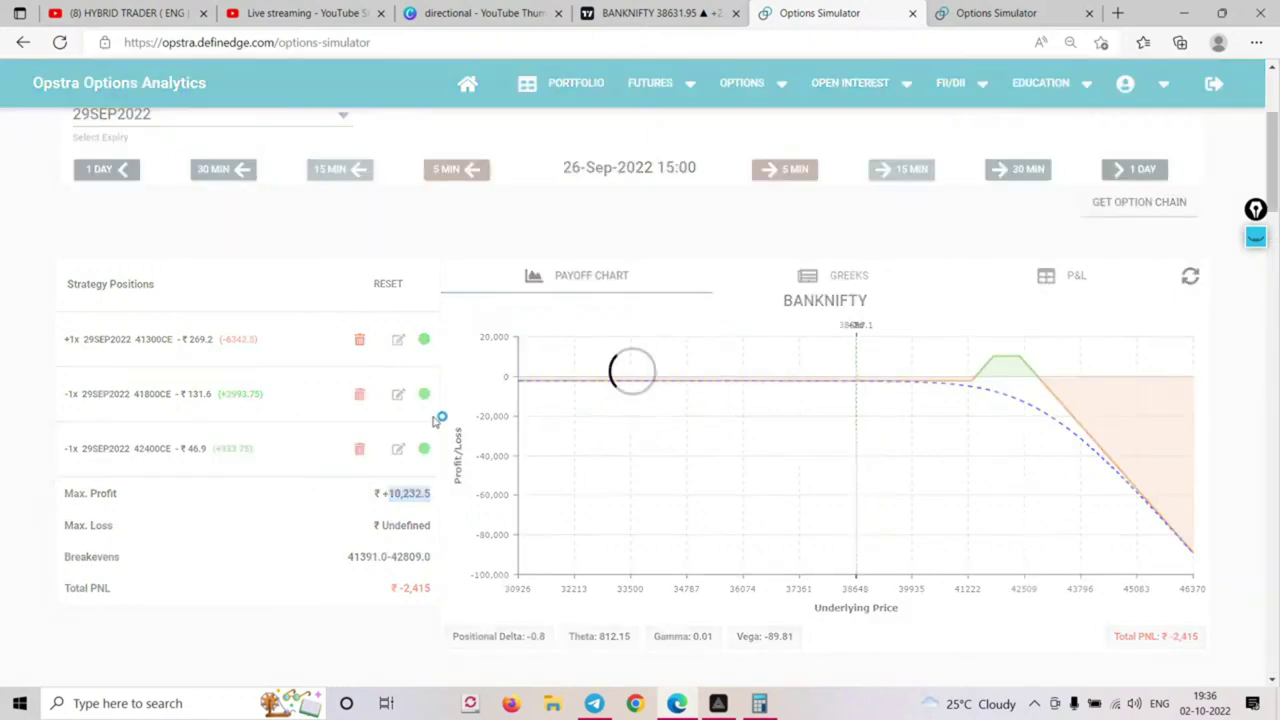
{"action": "scroll", "coordinate": [440, 415], "scroll_direction": "down", "scroll_amount": 20}
{"action": "scroll", "coordinate": [440, 415], "scroll_direction": "down", "scroll_amount": 12}
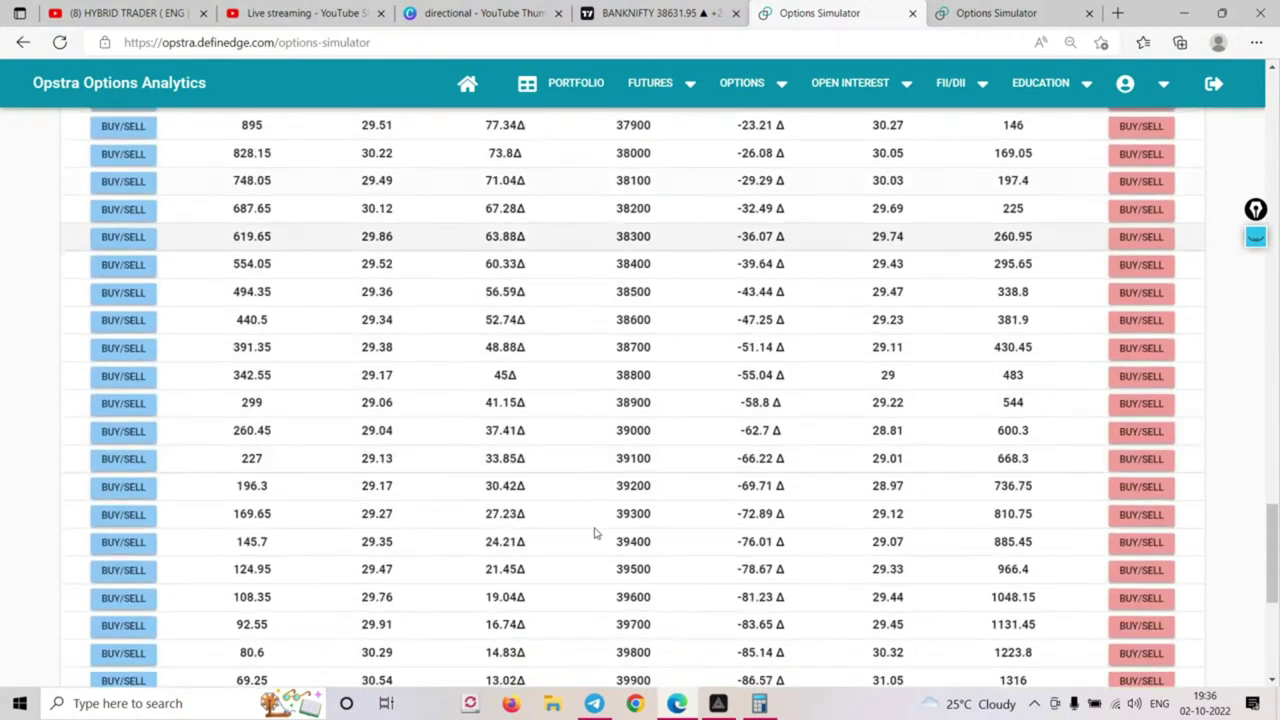
{"action": "scroll", "coordinate": [594, 533], "scroll_direction": "down", "scroll_amount": 5}
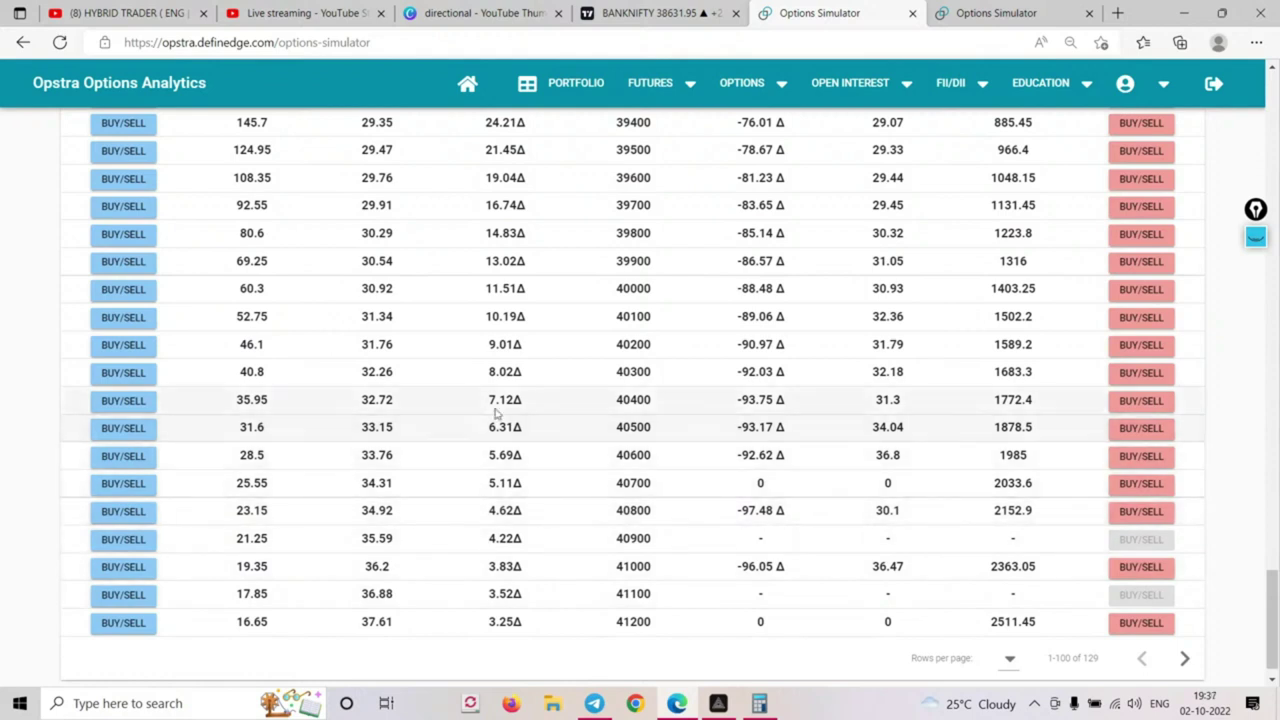
Check the buy/sell dialog for the BANKNIFTY 29SEP2022 40400CE, close it without adding a position, and review the strategy positions
{"action": "left_click", "coordinate": [123, 400]}
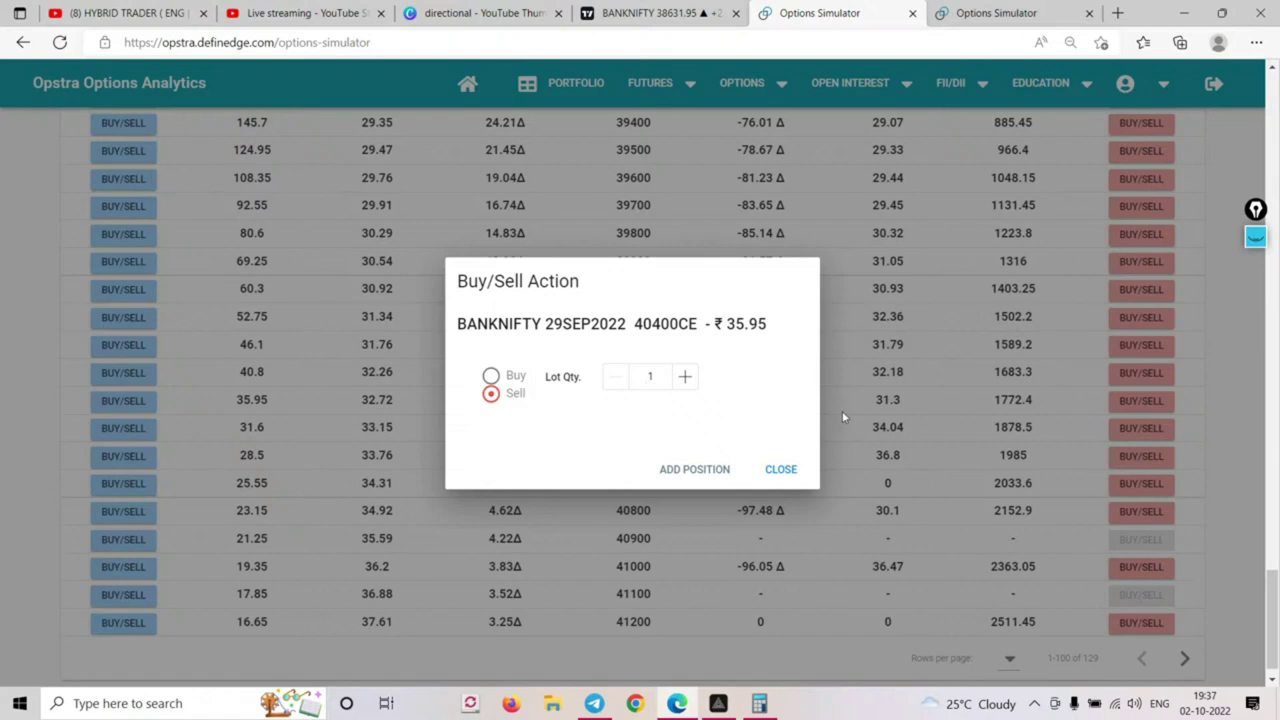
{"action": "left_click", "coordinate": [775, 470]}
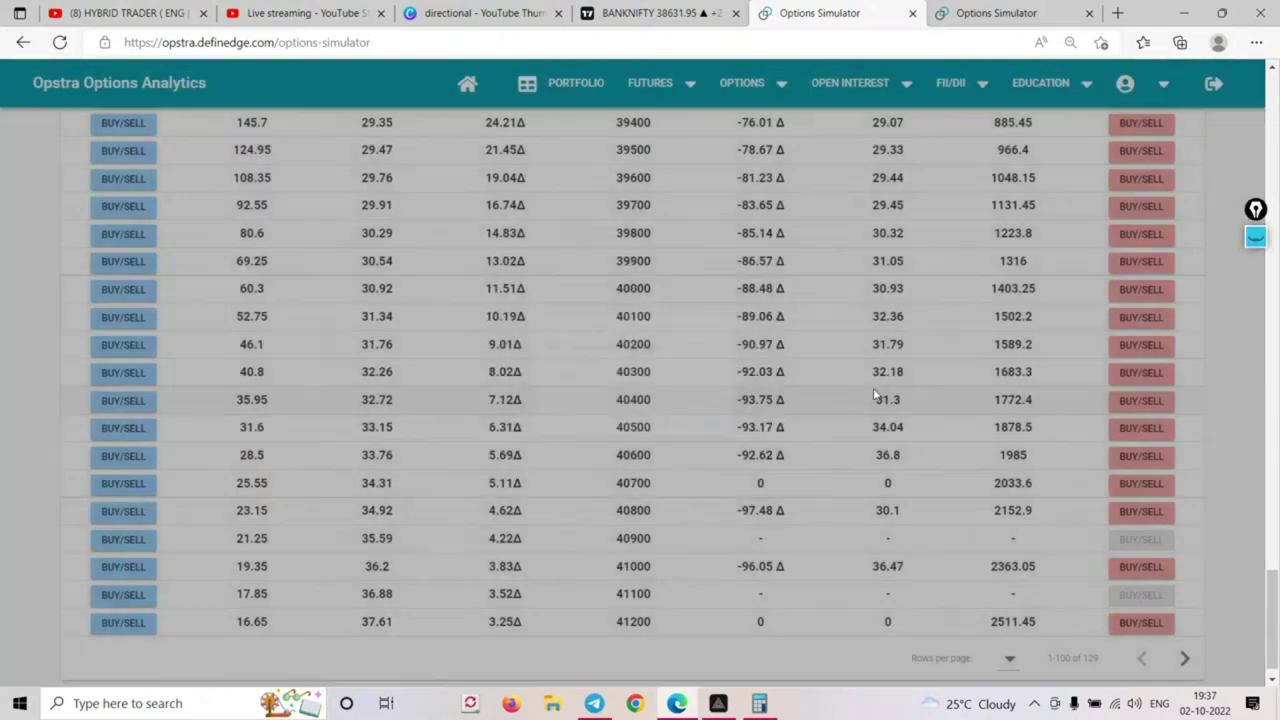
{"action": "scroll", "coordinate": [873, 378], "scroll_direction": "up", "scroll_amount": 20}
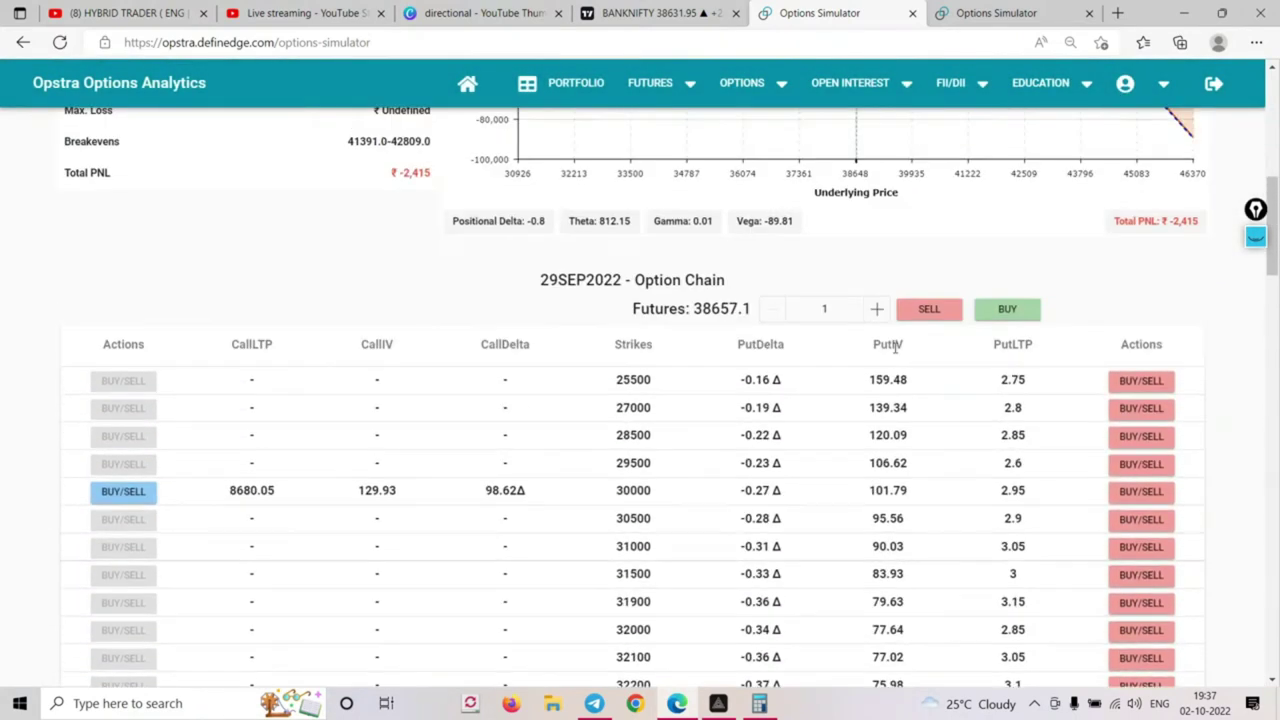
{"action": "scroll", "coordinate": [969, 300], "scroll_direction": "up", "scroll_amount": 3}
{"action": "scroll", "coordinate": [986, 380], "scroll_direction": "down", "scroll_amount": 1}
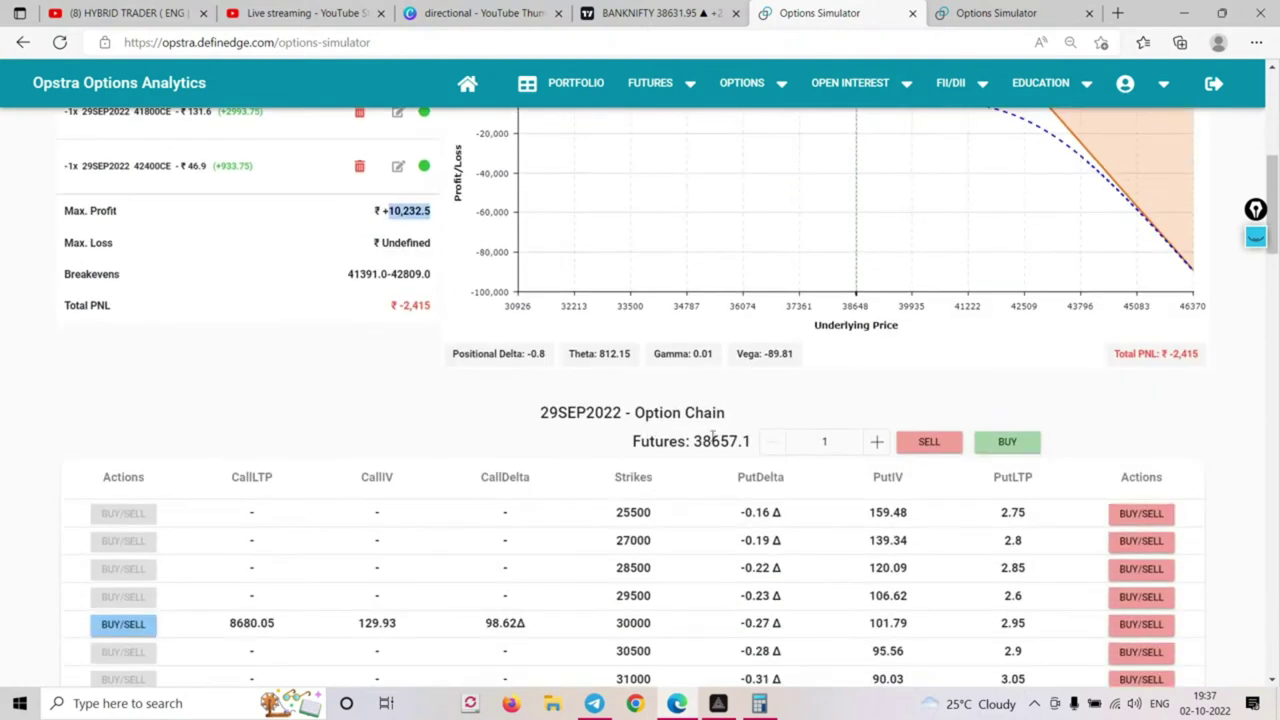
{"action": "scroll", "coordinate": [80, 356], "scroll_direction": "up", "scroll_amount": 3}
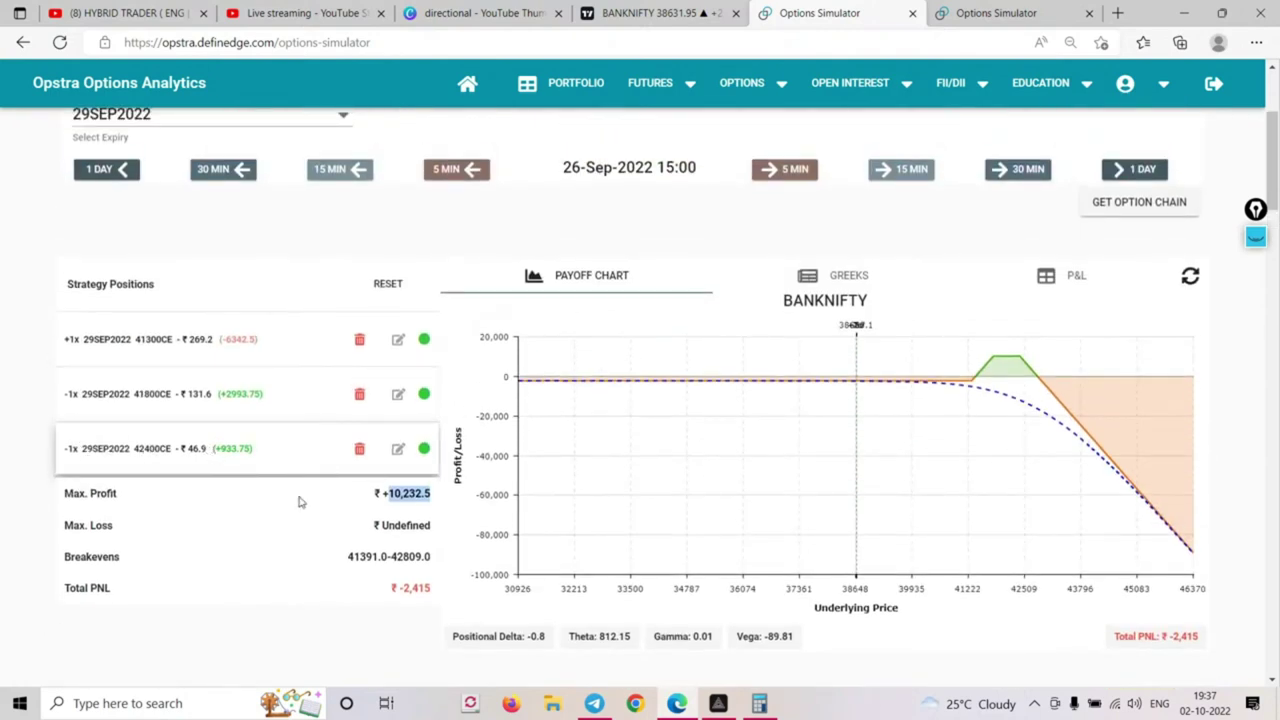
Find the far out-of-the-money calls in the option chain and add a sell position of 5 lots of the 40800CE at 23.15
{"action": "scroll", "coordinate": [300, 530], "scroll_direction": "down", "scroll_amount": 15}
{"action": "scroll", "coordinate": [298, 549], "scroll_direction": "down", "scroll_amount": 2}
{"action": "scroll", "coordinate": [298, 549], "scroll_direction": "up", "scroll_amount": 20}
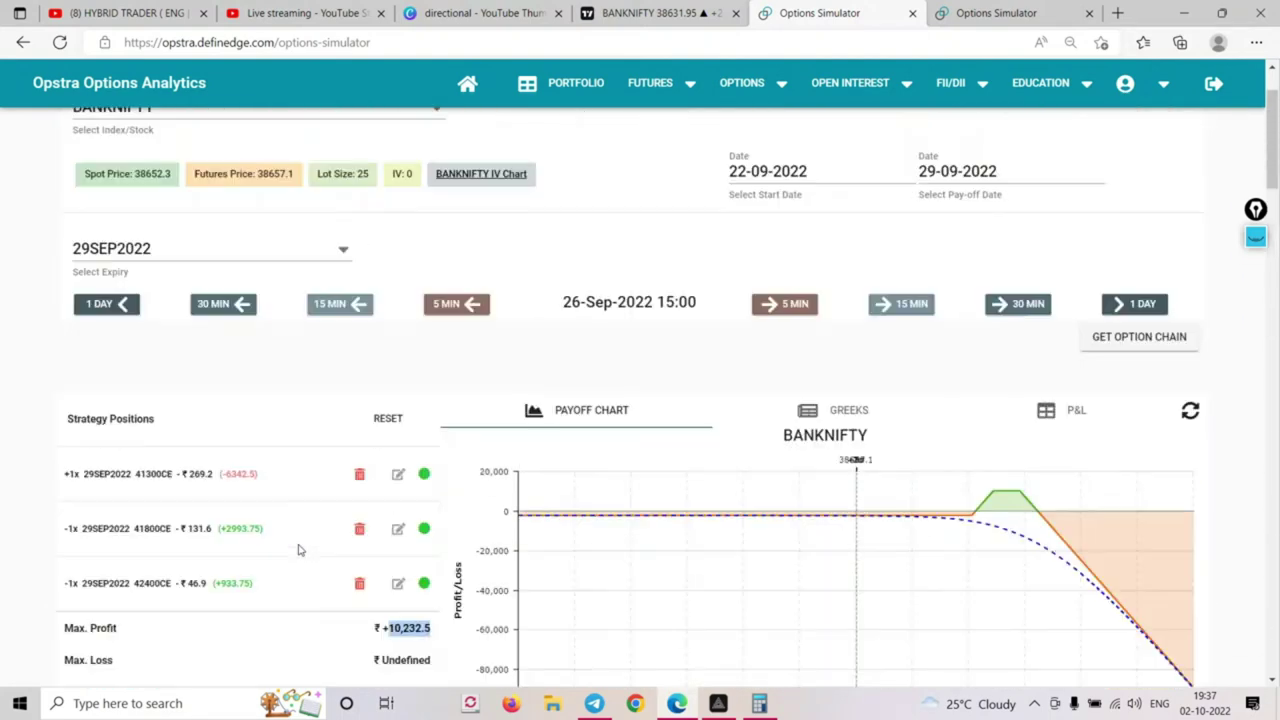
{"action": "scroll", "coordinate": [360, 440], "scroll_direction": "down", "scroll_amount": 1}
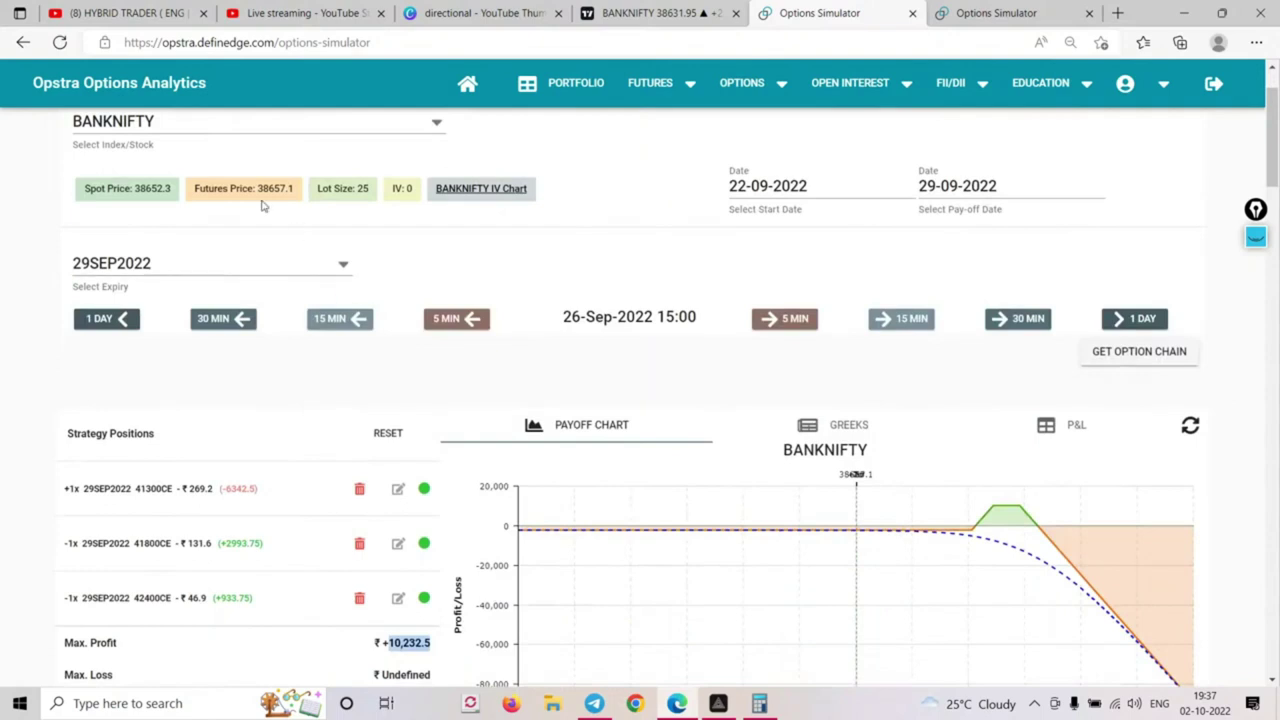
{"action": "scroll", "coordinate": [400, 440], "scroll_direction": "down", "scroll_amount": 20}
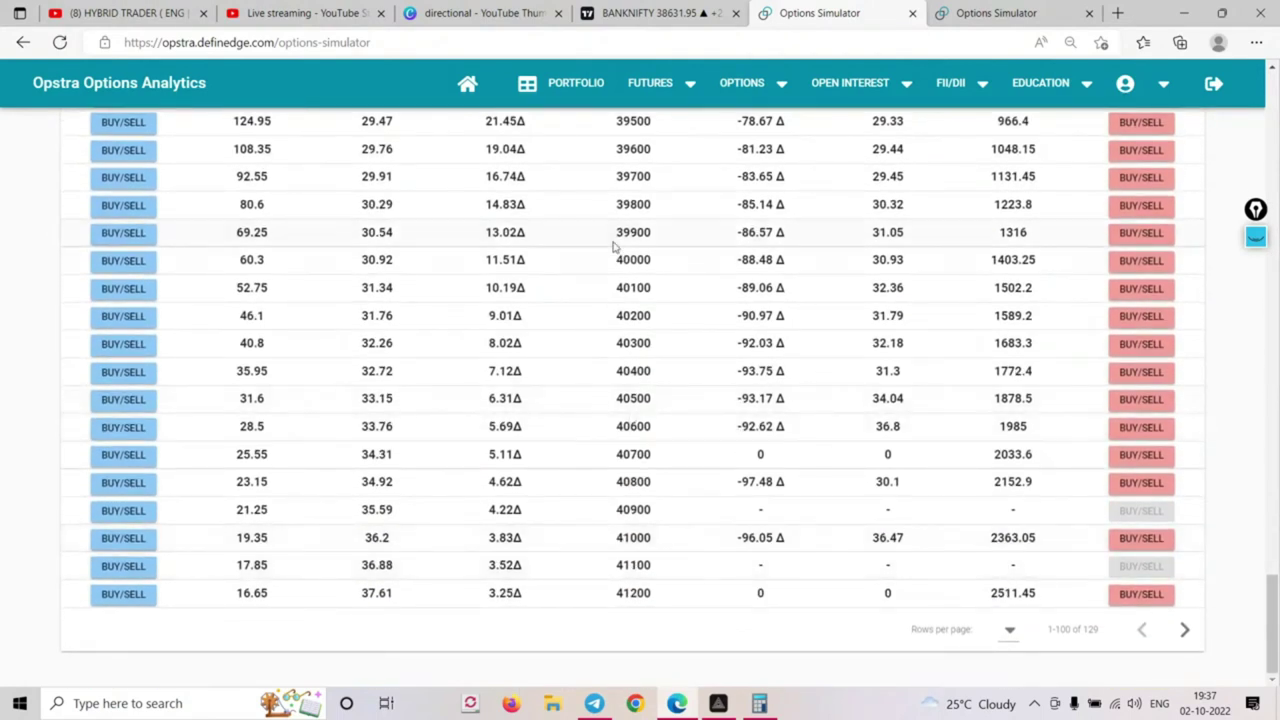
{"action": "double_click", "coordinate": [636, 176]}
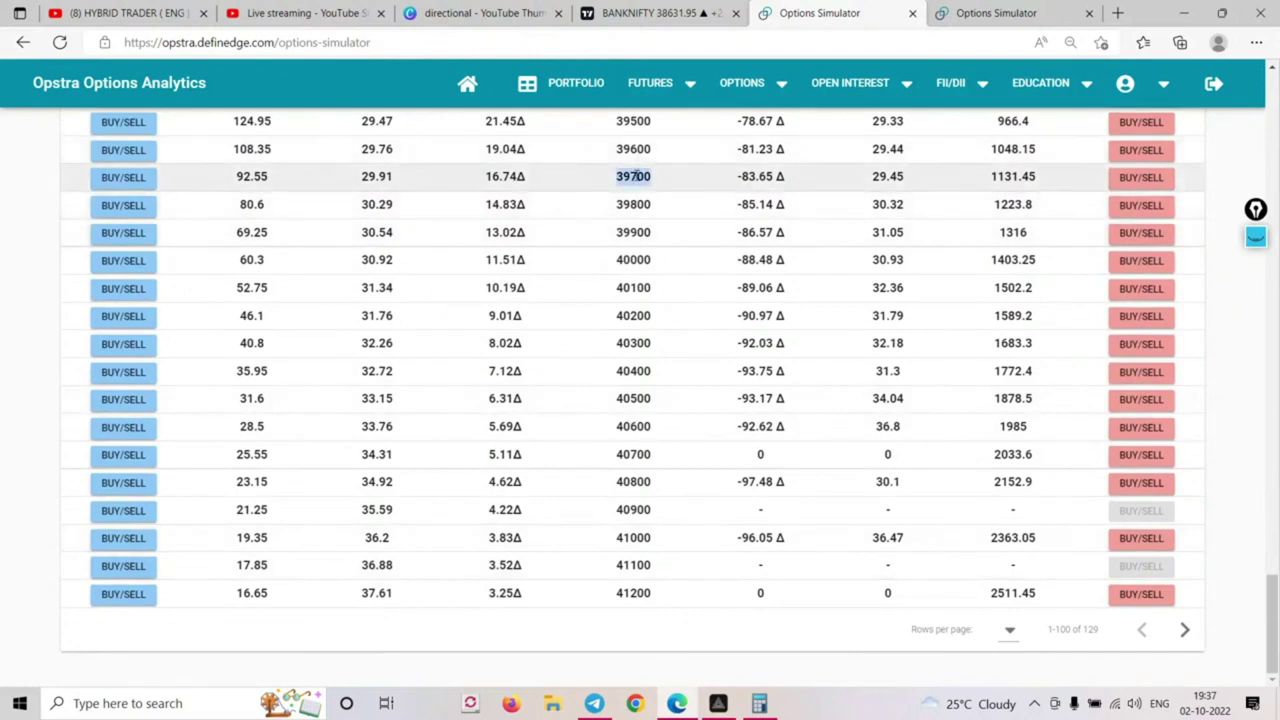
{"action": "left_click", "coordinate": [115, 484]}
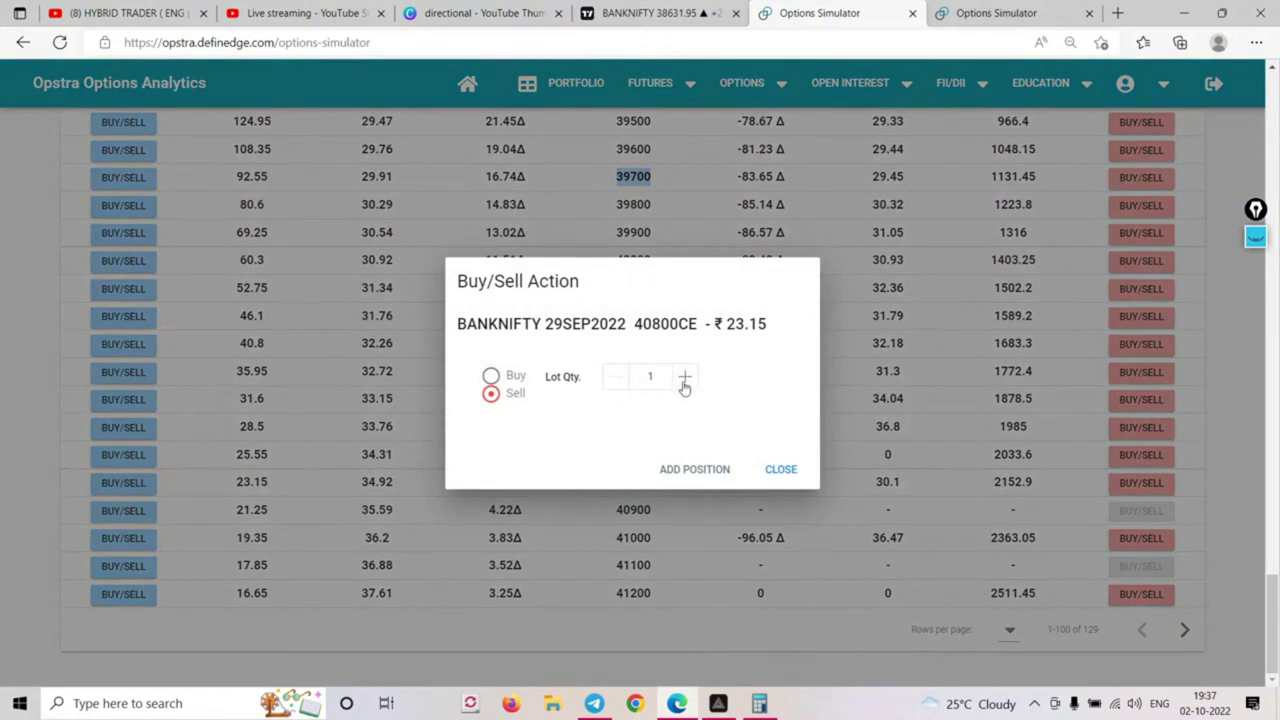
{"action": "left_click", "coordinate": [685, 380]}
{"action": "left_click", "coordinate": [692, 467]}
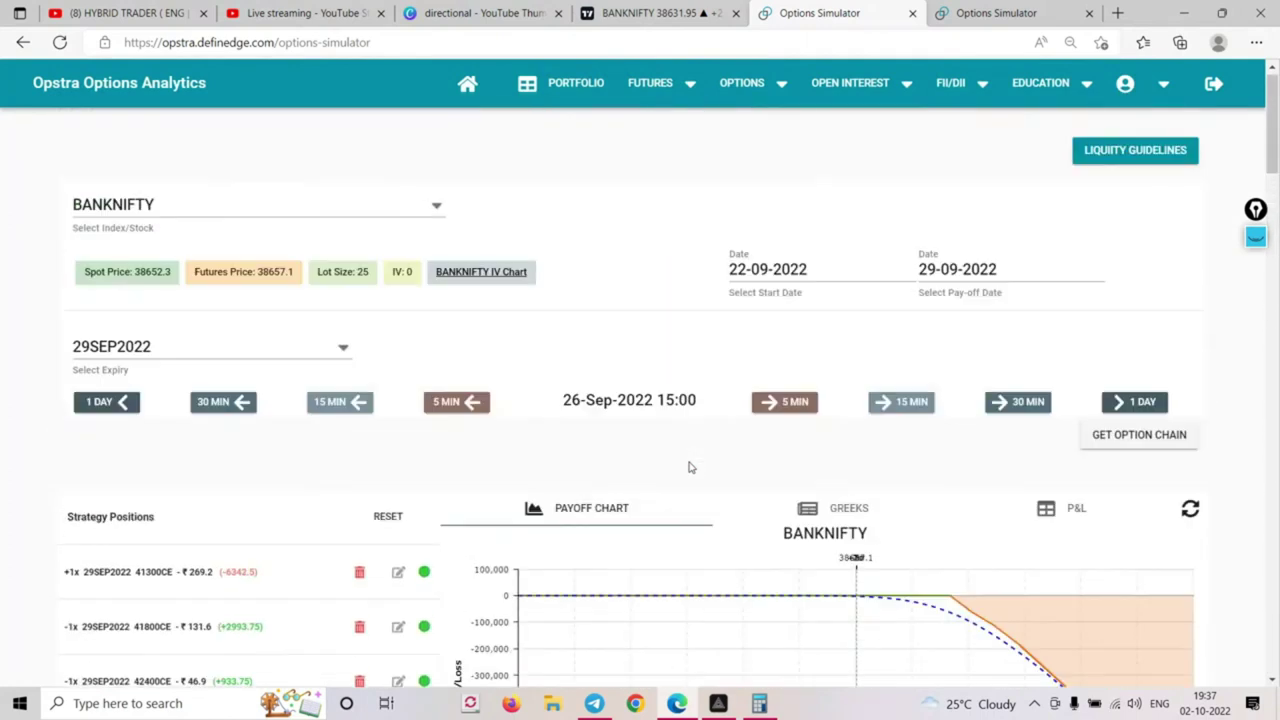
Advance the call strategy by three trading days to 29-Sep-2022 15:00 and highlight its total PNL
{"action": "scroll", "coordinate": [770, 445], "scroll_direction": "down", "scroll_amount": 3}
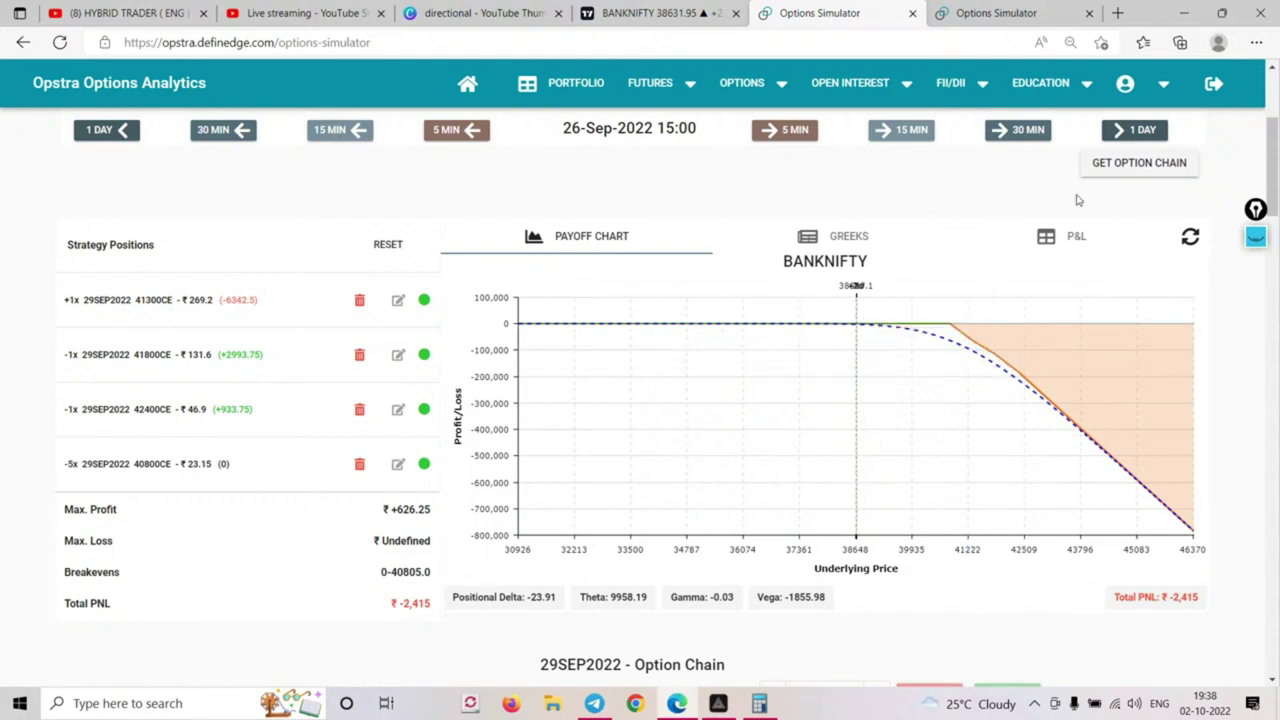
{"action": "left_click", "coordinate": [1135, 130]}
{"action": "left_click", "coordinate": [1136, 162]}
{"action": "left_click", "coordinate": [1138, 163]}
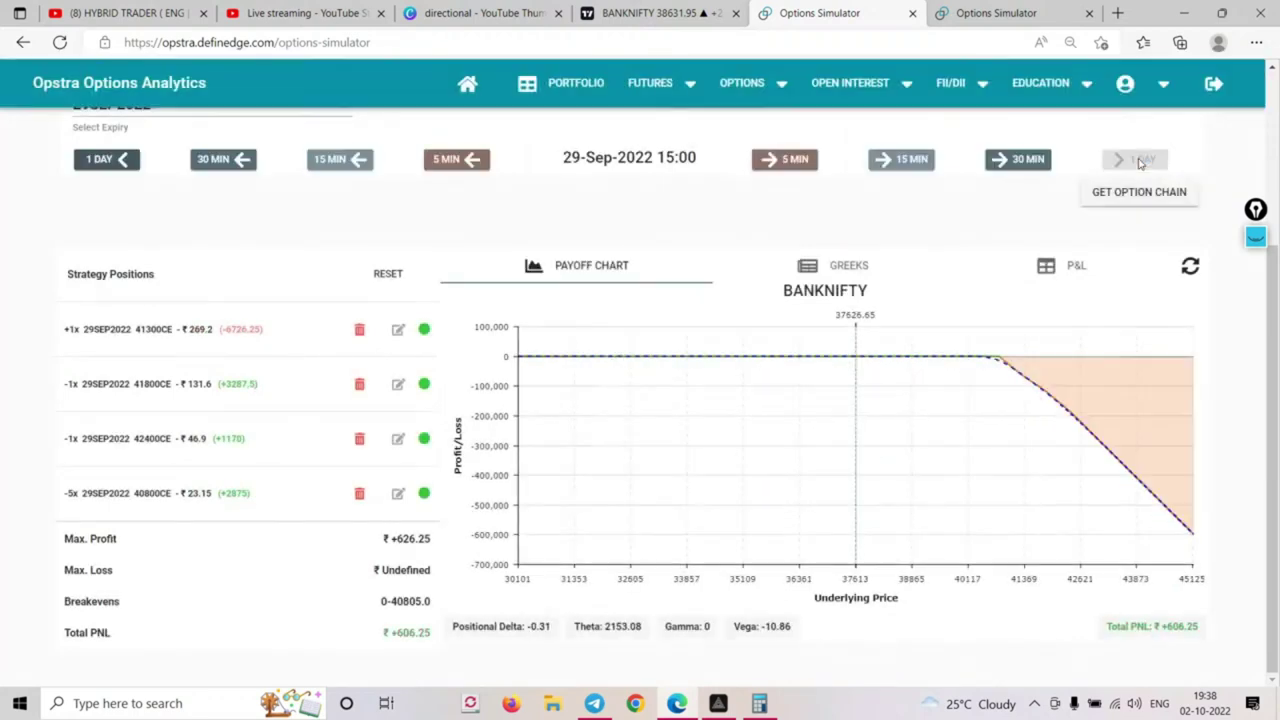
{"action": "left_click_drag", "start_coordinate": [1161, 628], "coordinate": [1194, 630]}
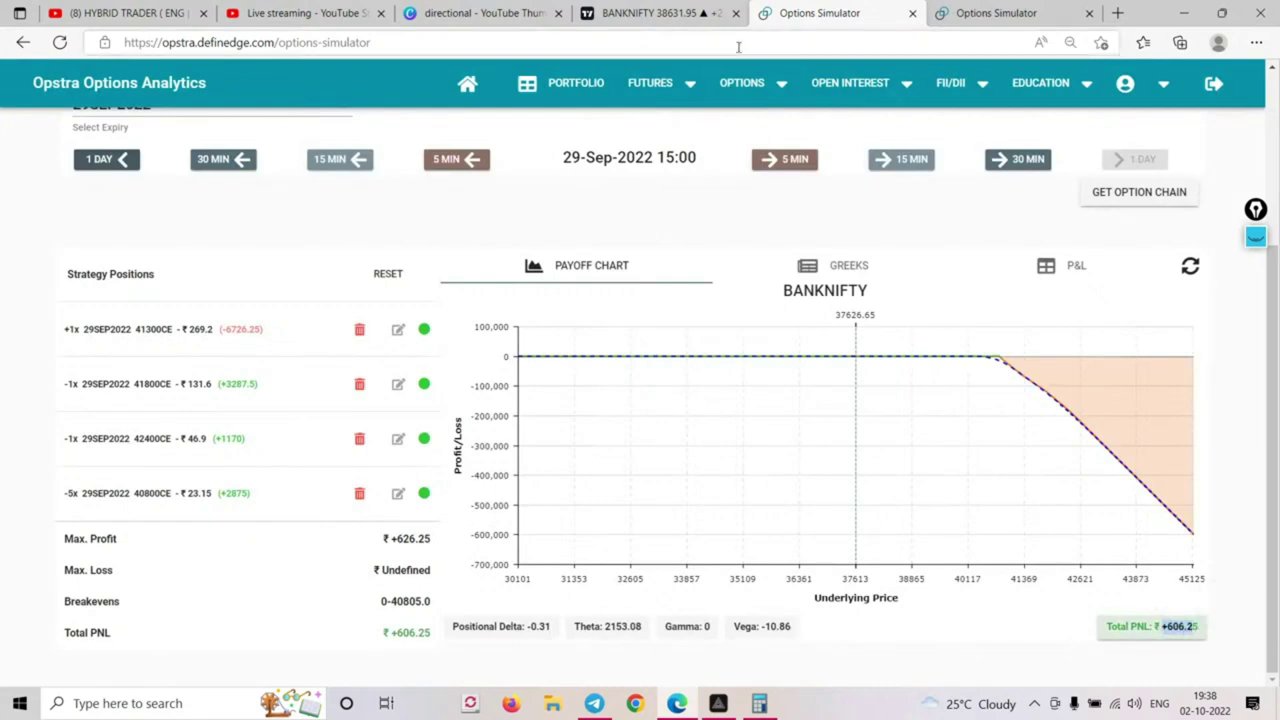
Compare the expiry-day PNL of the call strategy with the put spread's payoff and maximum profit in the second simulator
{"action": "left_click", "coordinate": [1000, 13]}
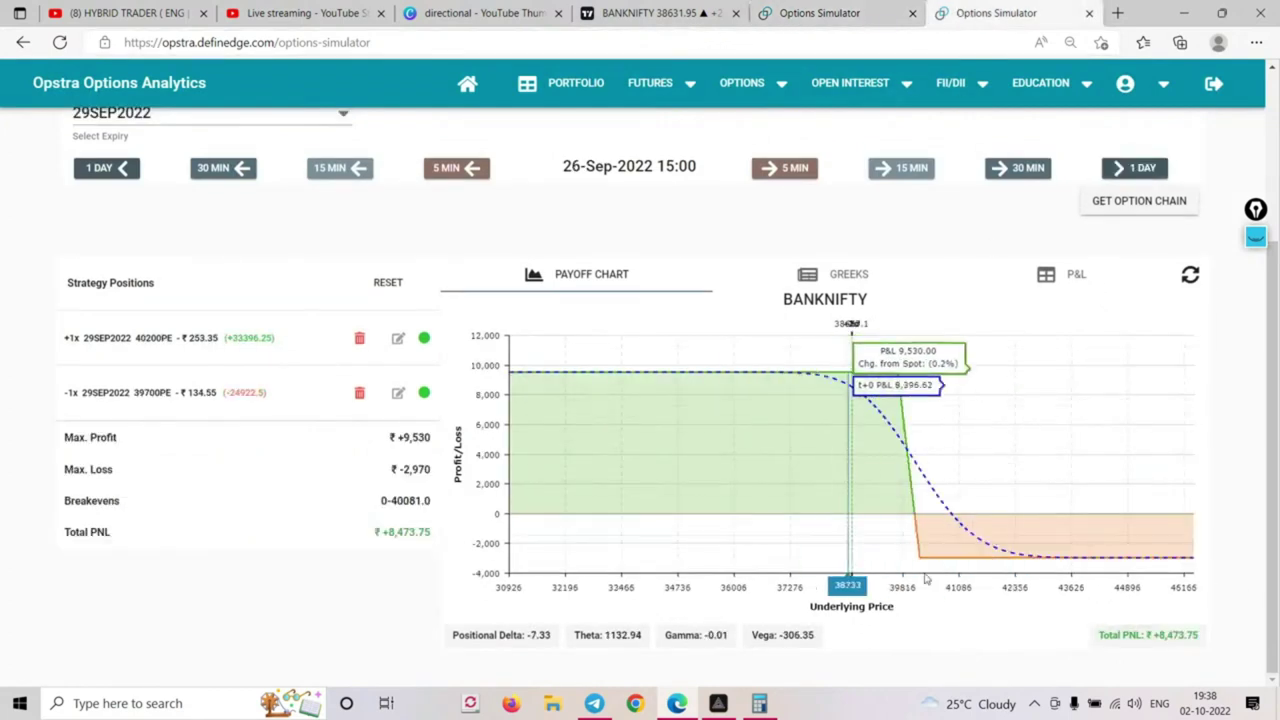
{"action": "left_click", "coordinate": [820, 13]}
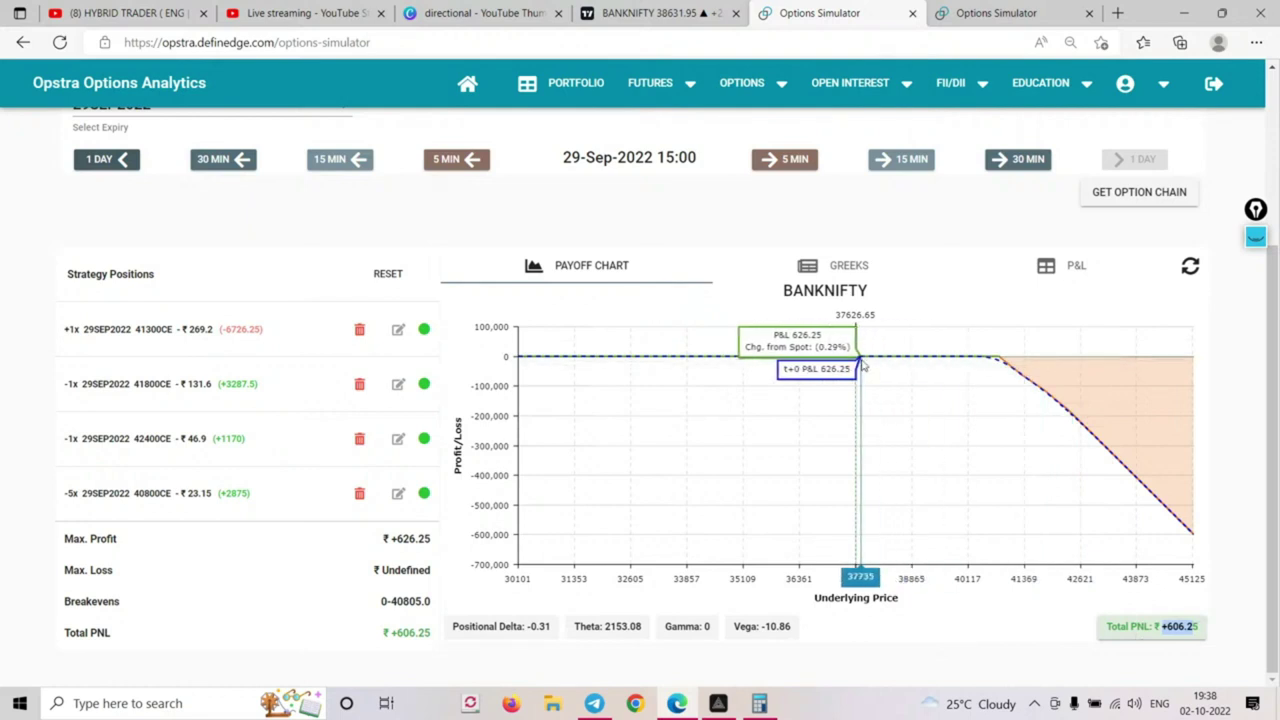
{"action": "left_click", "coordinate": [1015, 15]}
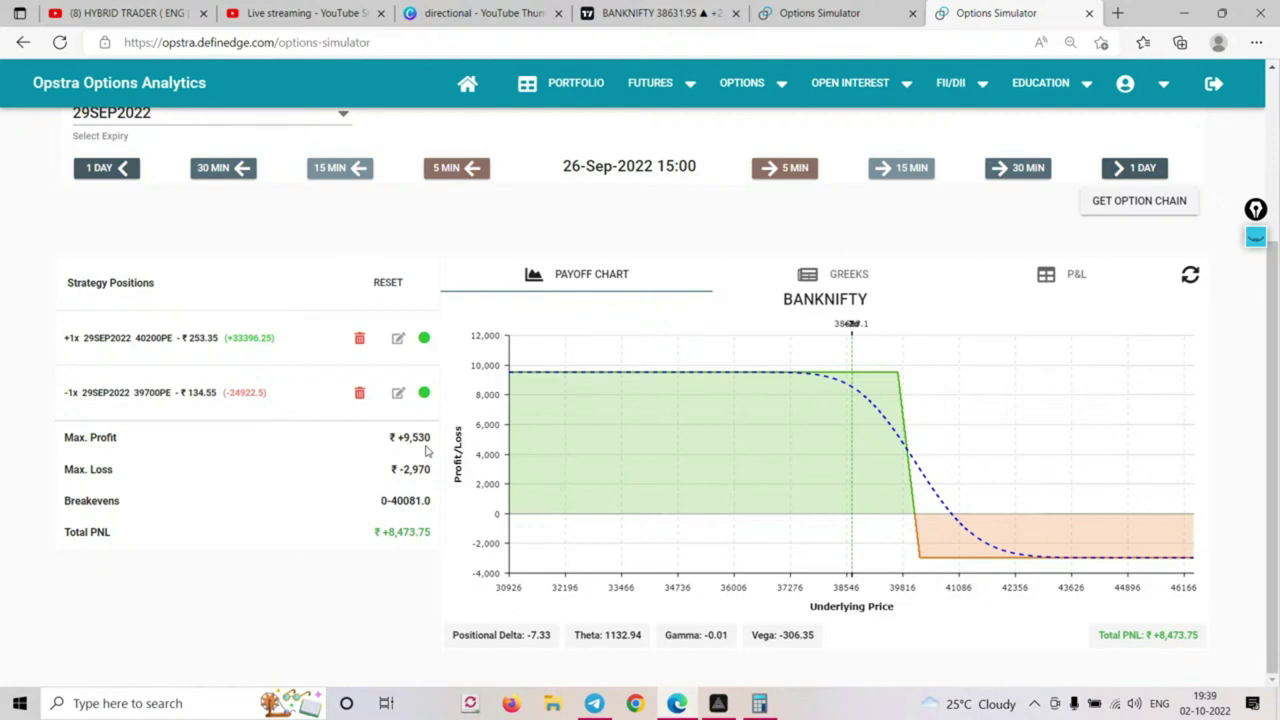
Activate the black screen pen and sketch a falling and a rising step-shaped payoff, each with a zero line, above the payoff chart
{"action": "left_click", "coordinate": [1255, 237]}
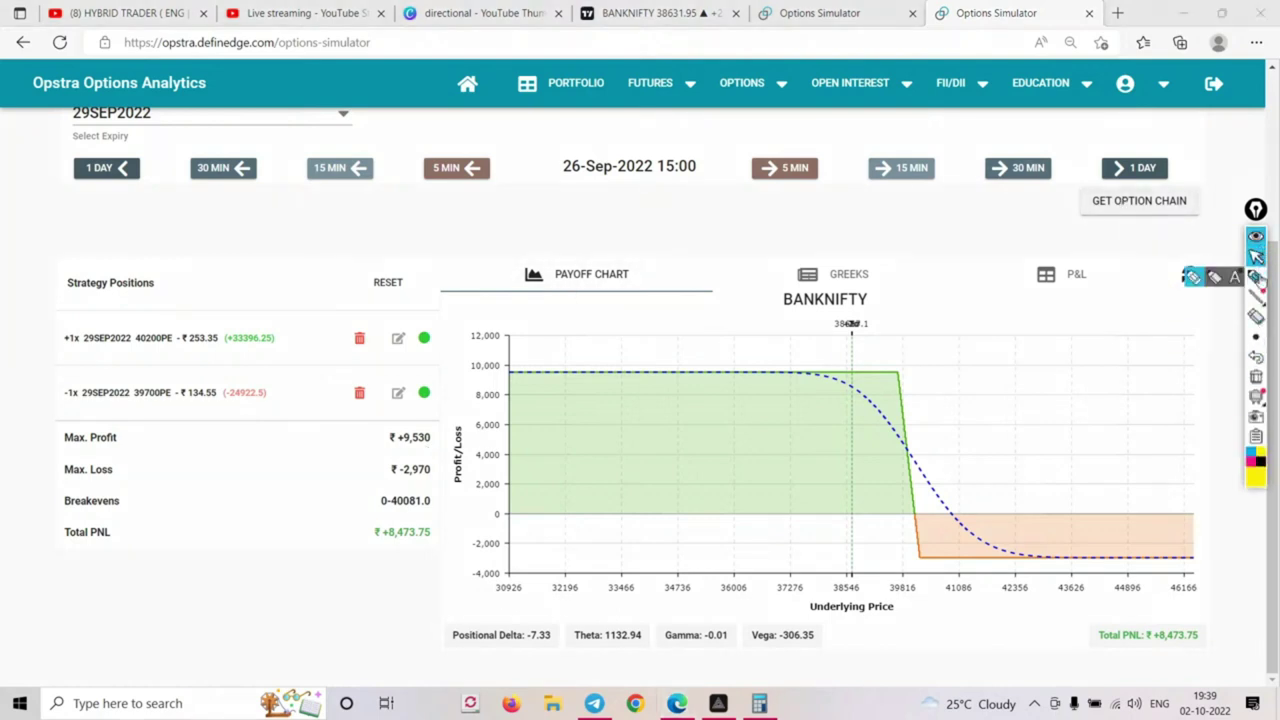
{"action": "left_click", "coordinate": [1256, 276]}
{"action": "left_click", "coordinate": [1262, 461]}
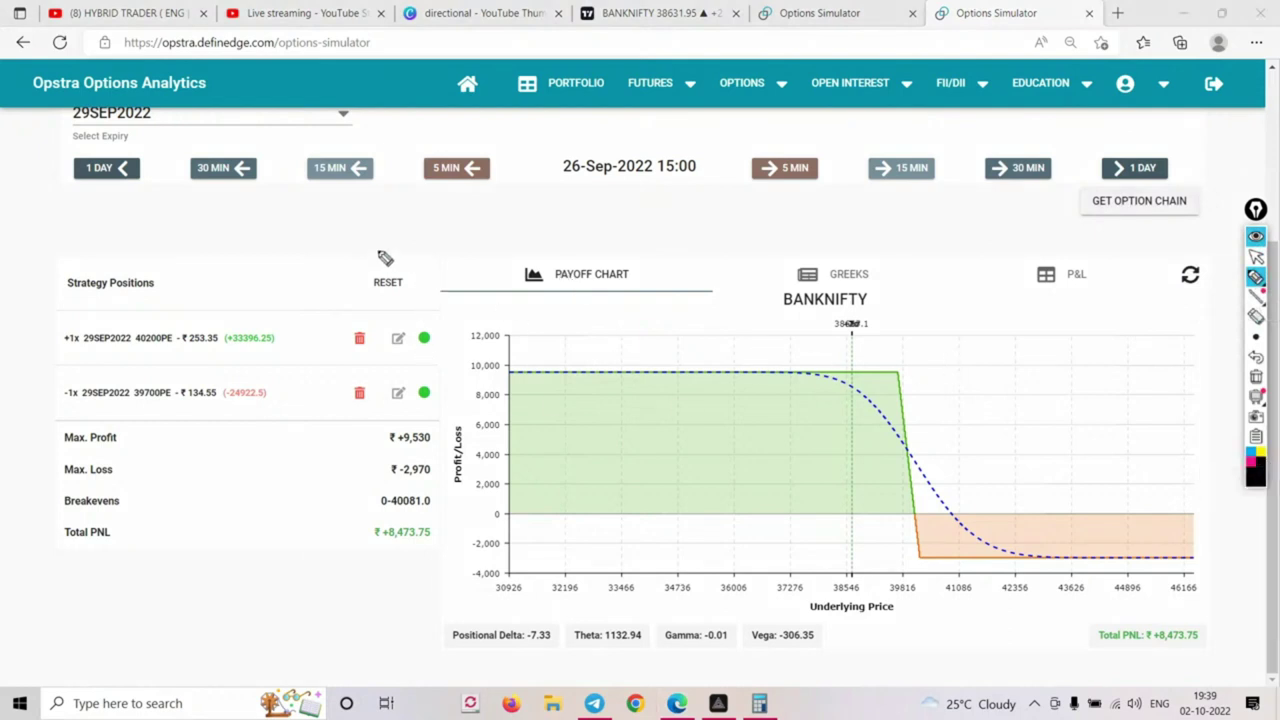
{"action": "mouse_move", "coordinate": [363, 239]}
{"action": "left_mouse_down"}
{"action": "mouse_move", "coordinate": [427, 240]}
{"action": "mouse_move", "coordinate": [431, 320]}
{"action": "mouse_move", "coordinate": [552, 318]}
{"action": "left_mouse_up"}
{"action": "left_click_drag", "start_coordinate": [353, 290], "coordinate": [556, 292]}
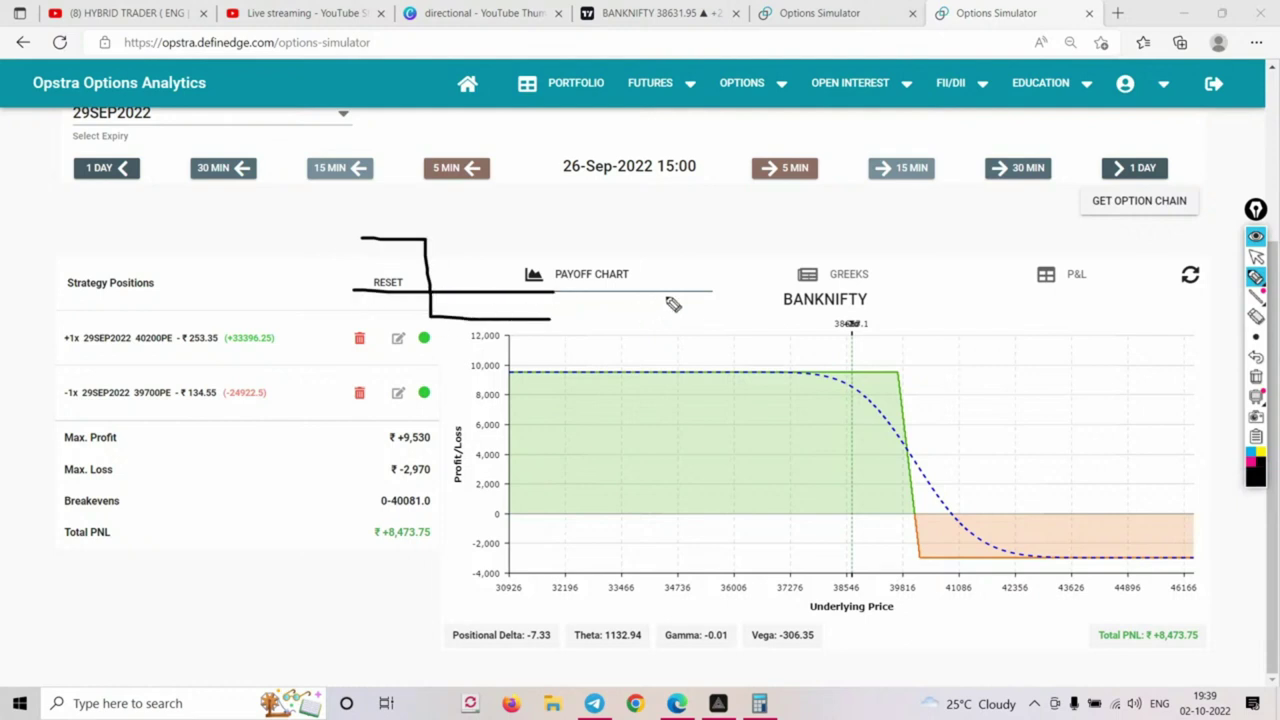
{"action": "mouse_move", "coordinate": [727, 298]}
{"action": "left_mouse_down"}
{"action": "mouse_move", "coordinate": [805, 298]}
{"action": "mouse_move", "coordinate": [799, 236]}
{"action": "mouse_move", "coordinate": [960, 228]}
{"action": "left_mouse_up"}
{"action": "left_click_drag", "start_coordinate": [734, 277], "coordinate": [934, 280]}
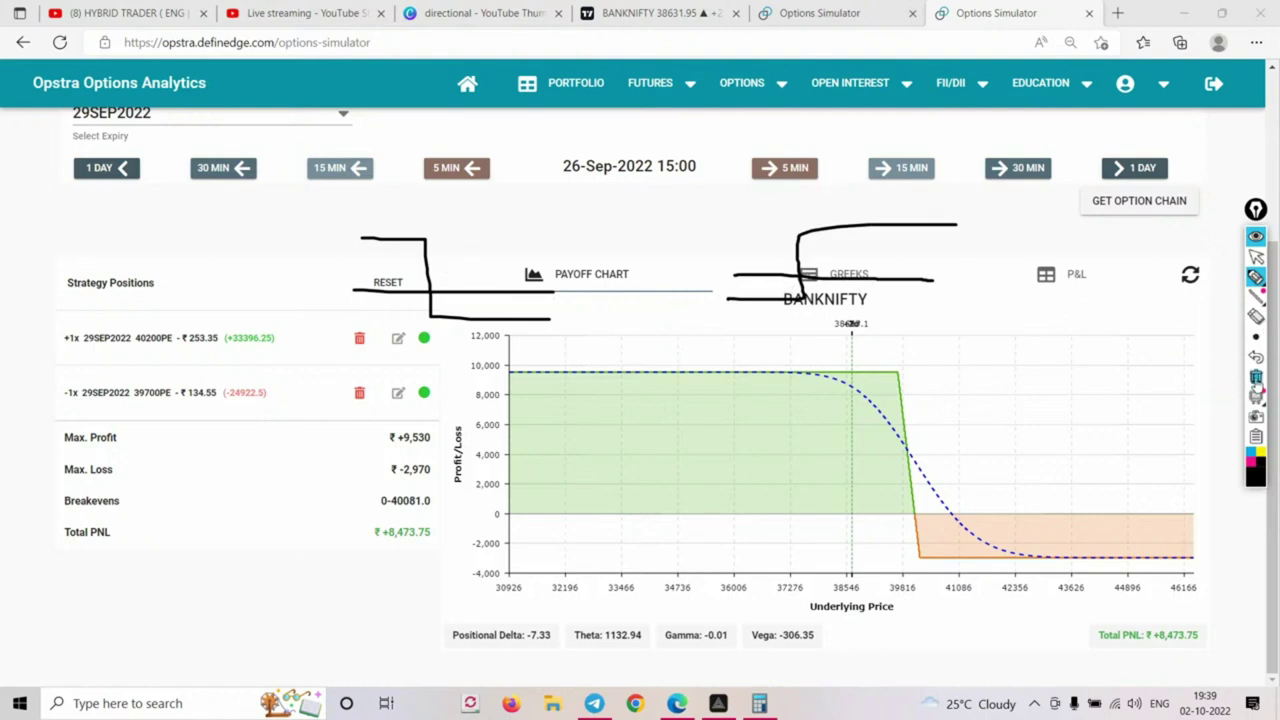
Clear the sketches and redraw larger payoffs for the put spread and the three-leg call strategy, each with a zero line
{"action": "left_click", "coordinate": [1256, 377]}
{"action": "mouse_move", "coordinate": [608, 306]}
{"action": "left_mouse_down"}
{"action": "mouse_move", "coordinate": [518, 300]}
{"action": "mouse_move", "coordinate": [495, 206]}
{"action": "mouse_move", "coordinate": [255, 181]}
{"action": "left_mouse_up"}
{"action": "left_click_drag", "start_coordinate": [302, 268], "coordinate": [755, 292]}
{"action": "mouse_move", "coordinate": [847, 284]}
{"action": "left_mouse_down"}
{"action": "mouse_move", "coordinate": [928, 278]}
{"action": "mouse_move", "coordinate": [939, 218]}
{"action": "mouse_move", "coordinate": [1093, 218]}
{"action": "mouse_move", "coordinate": [1243, 378]}
{"action": "left_mouse_up"}
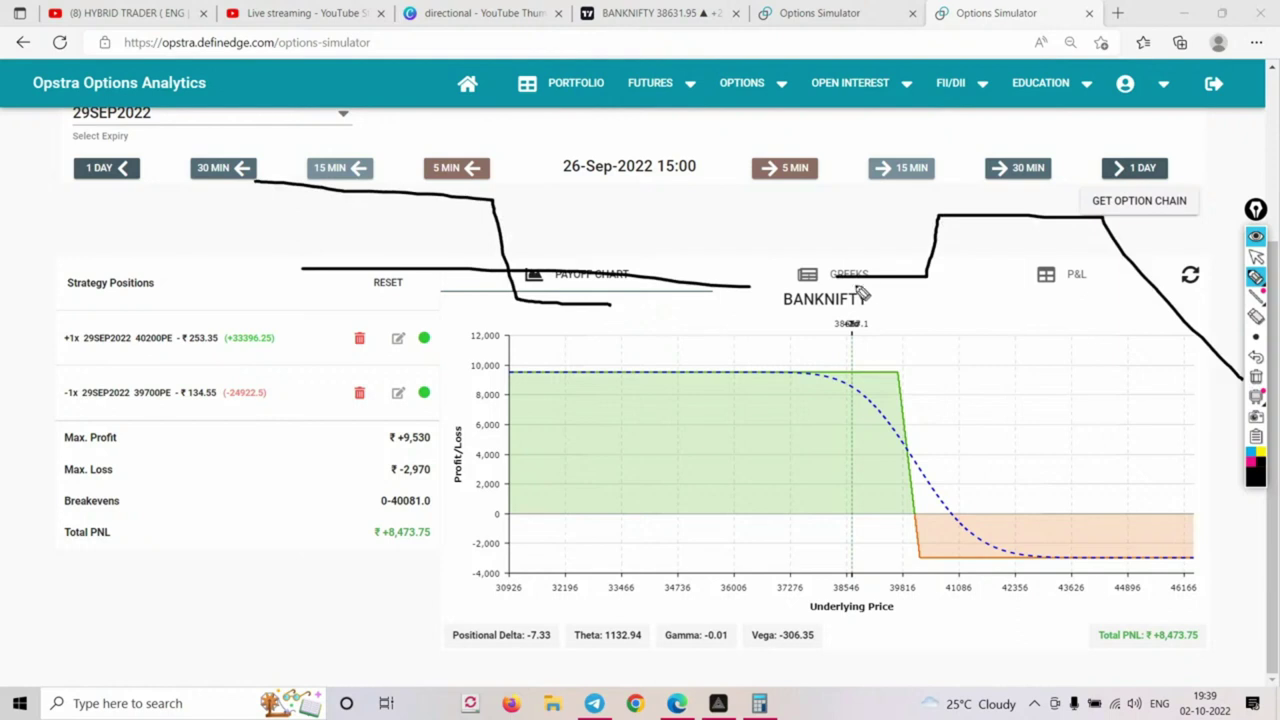
{"action": "left_click_drag", "start_coordinate": [838, 277], "coordinate": [1222, 273]}
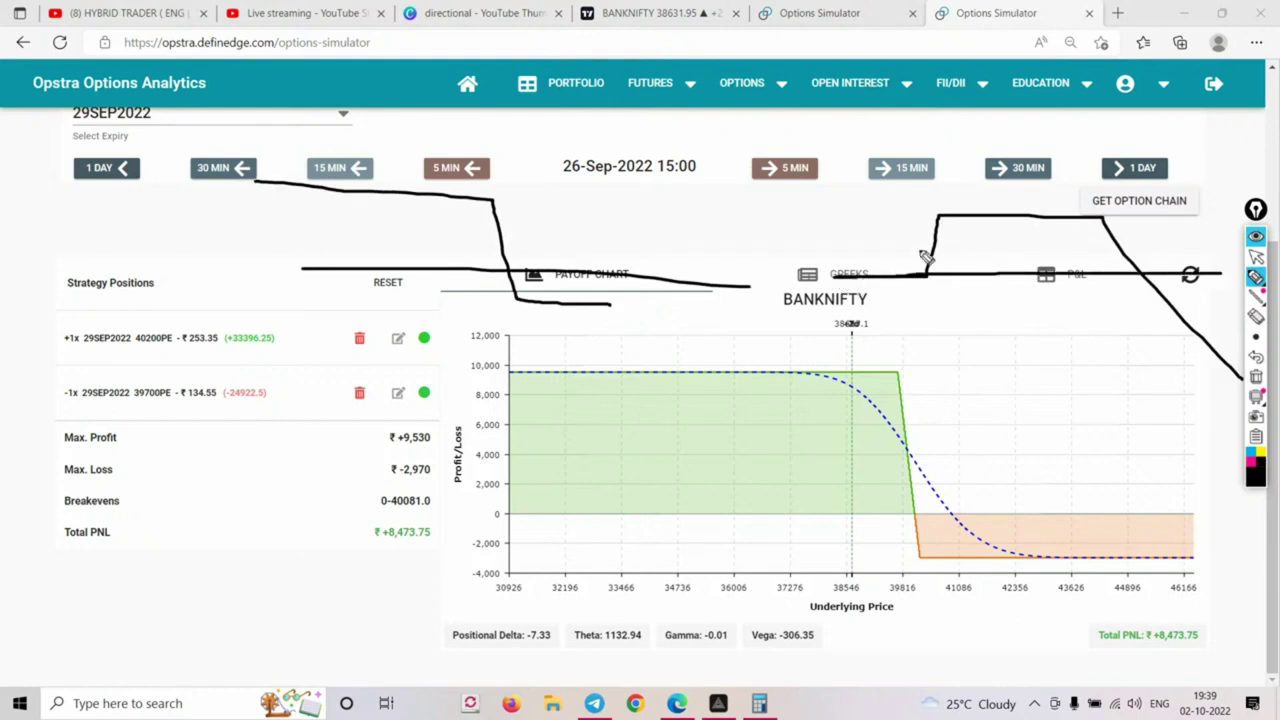
Mark the current price on the call payoff sketch, draw price paths over both sketches, and extend the put spread's loss line
{"action": "left_click_drag", "start_coordinate": [873, 228], "coordinate": [874, 340]}
{"action": "left_click_drag", "start_coordinate": [872, 258], "coordinate": [815, 260]}
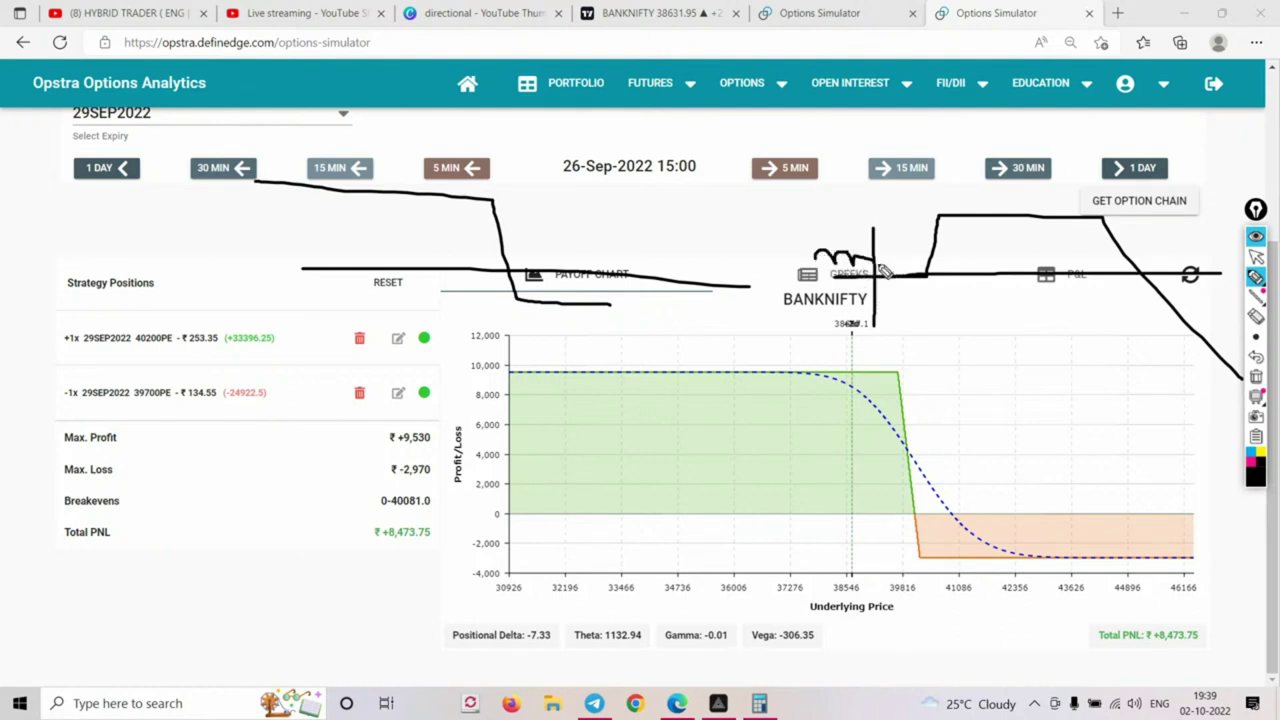
{"action": "mouse_move", "coordinate": [562, 278]}
{"action": "left_mouse_down"}
{"action": "mouse_move", "coordinate": [503, 248]}
{"action": "mouse_move", "coordinate": [481, 226]}
{"action": "mouse_move", "coordinate": [448, 230]}
{"action": "left_mouse_up"}
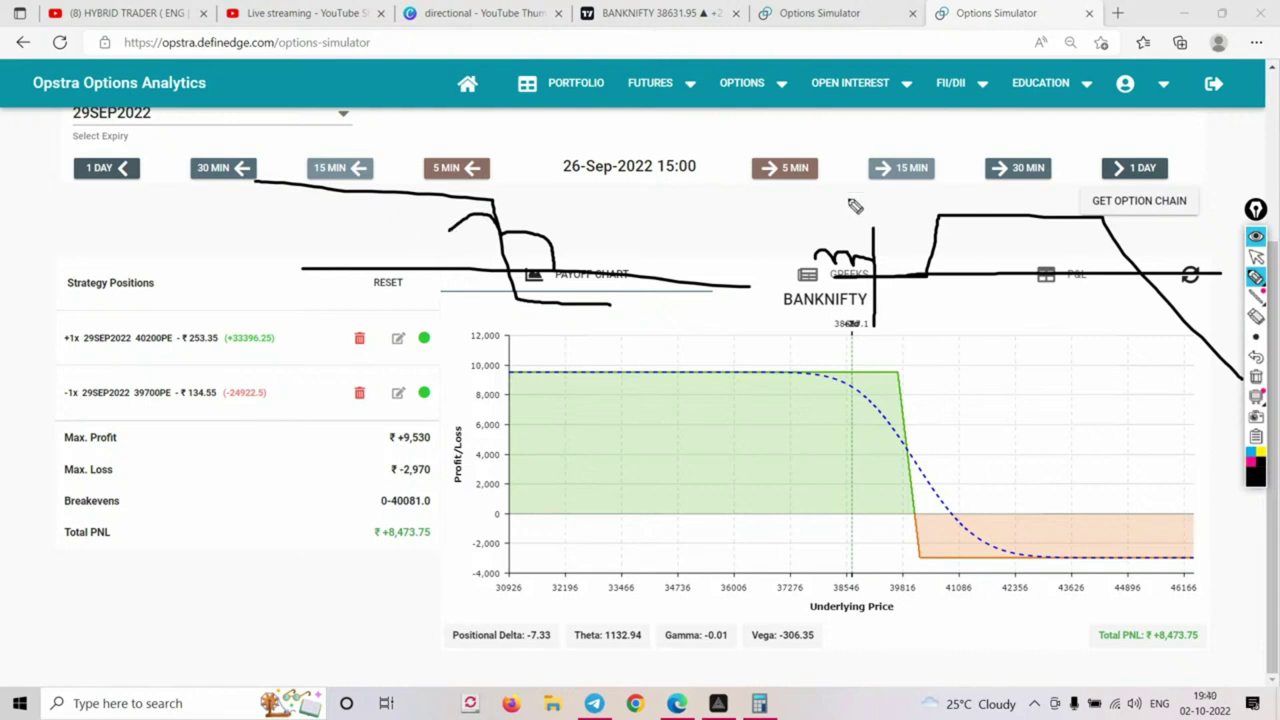
{"action": "mouse_move", "coordinate": [876, 268]}
{"action": "left_mouse_down"}
{"action": "mouse_move", "coordinate": [911, 219]}
{"action": "mouse_move", "coordinate": [947, 210]}
{"action": "mouse_move", "coordinate": [981, 217]}
{"action": "mouse_move", "coordinate": [1005, 262]}
{"action": "mouse_move", "coordinate": [1022, 200]}
{"action": "left_mouse_up"}
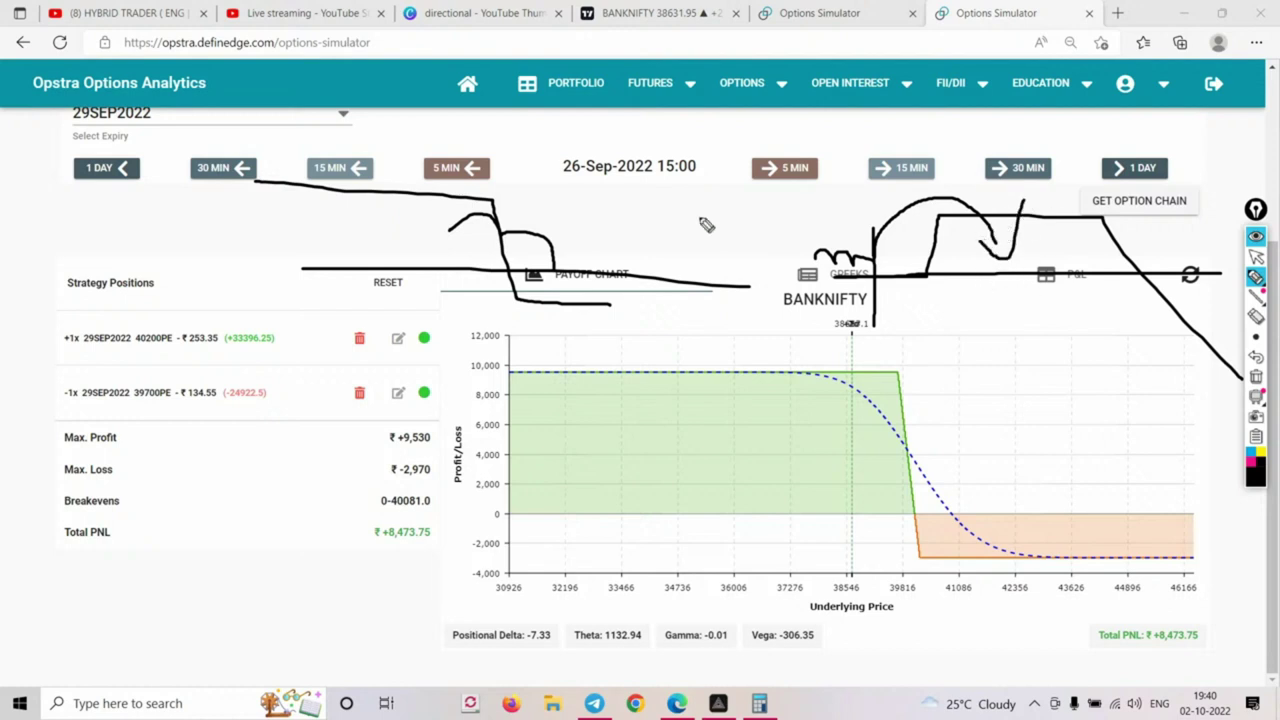
{"action": "left_click_drag", "start_coordinate": [558, 268], "coordinate": [604, 264]}
{"action": "left_click_drag", "start_coordinate": [600, 306], "coordinate": [690, 314]}
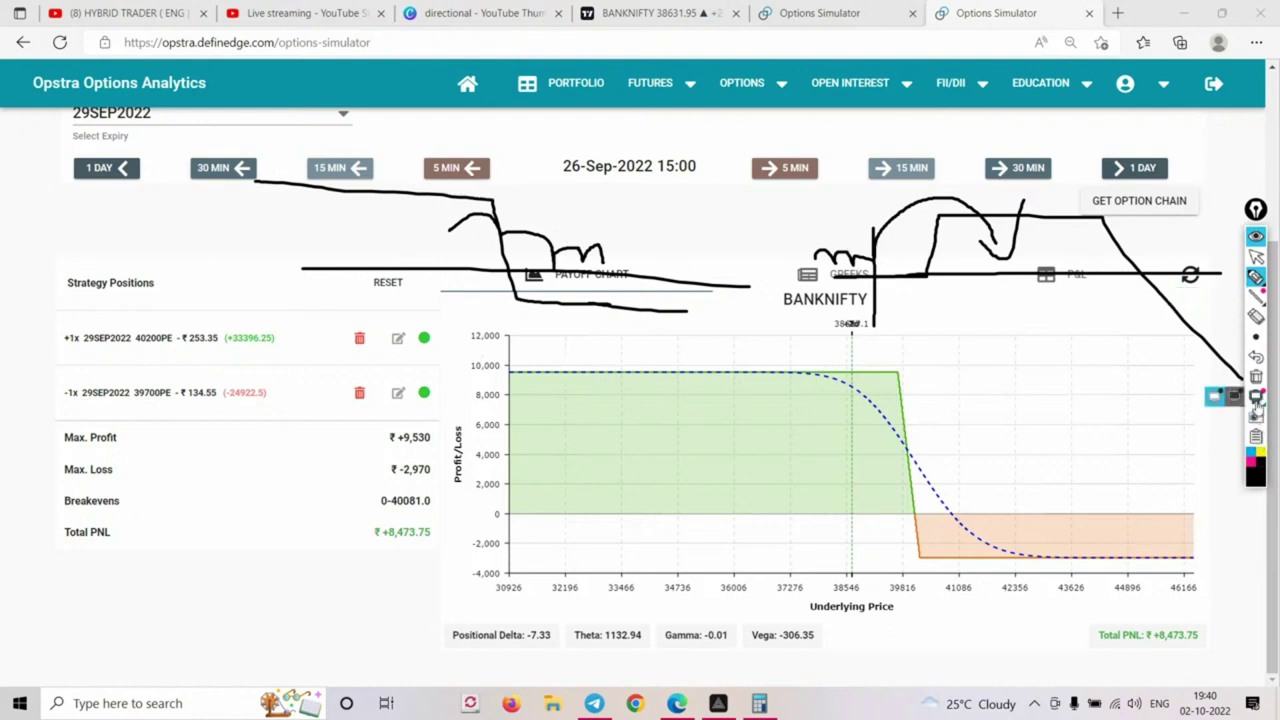
Clear the ink annotations and sketch a plateau-shaped payoff that falls into loss on the upside, with a baseline and vertical price marker
{"action": "left_click", "coordinate": [1256, 377]}
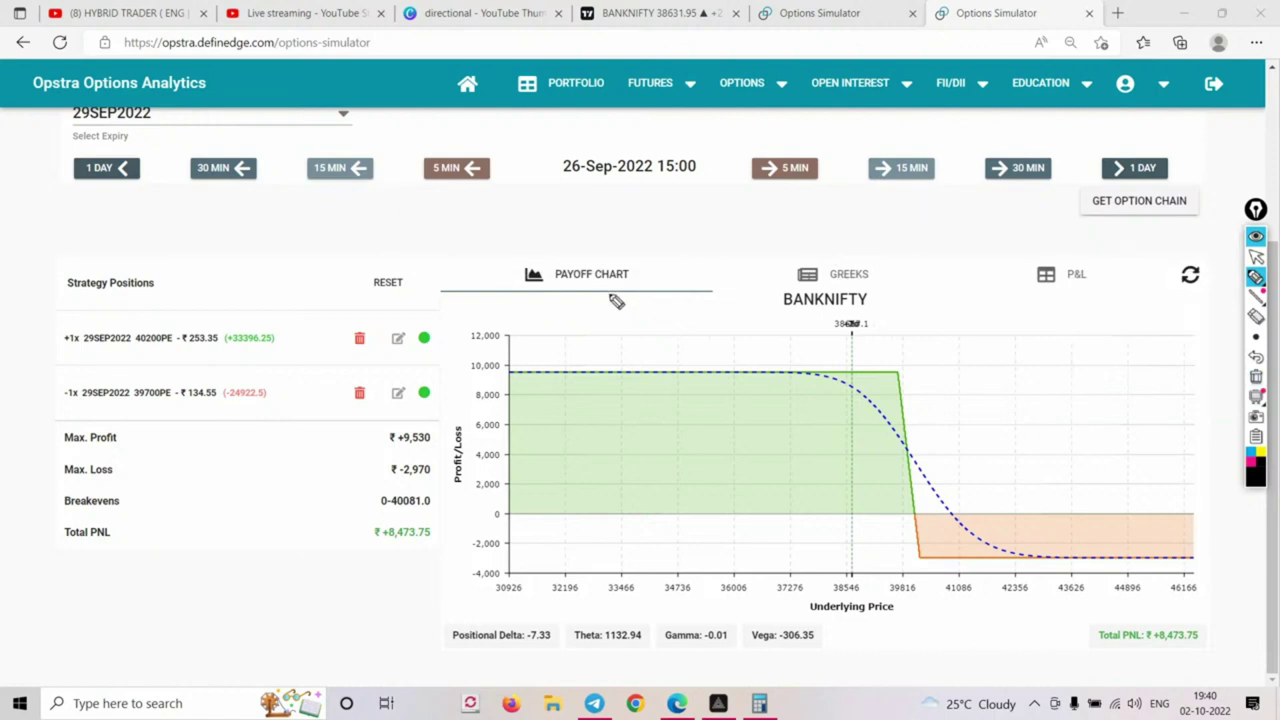
{"action": "mouse_move", "coordinate": [700, 290]}
{"action": "left_mouse_down"}
{"action": "mouse_move", "coordinate": [776, 289]}
{"action": "mouse_move", "coordinate": [776, 237]}
{"action": "mouse_move", "coordinate": [943, 245]}
{"action": "mouse_move", "coordinate": [1088, 448]}
{"action": "left_mouse_up"}
{"action": "left_click_drag", "start_coordinate": [702, 290], "coordinate": [1140, 298]}
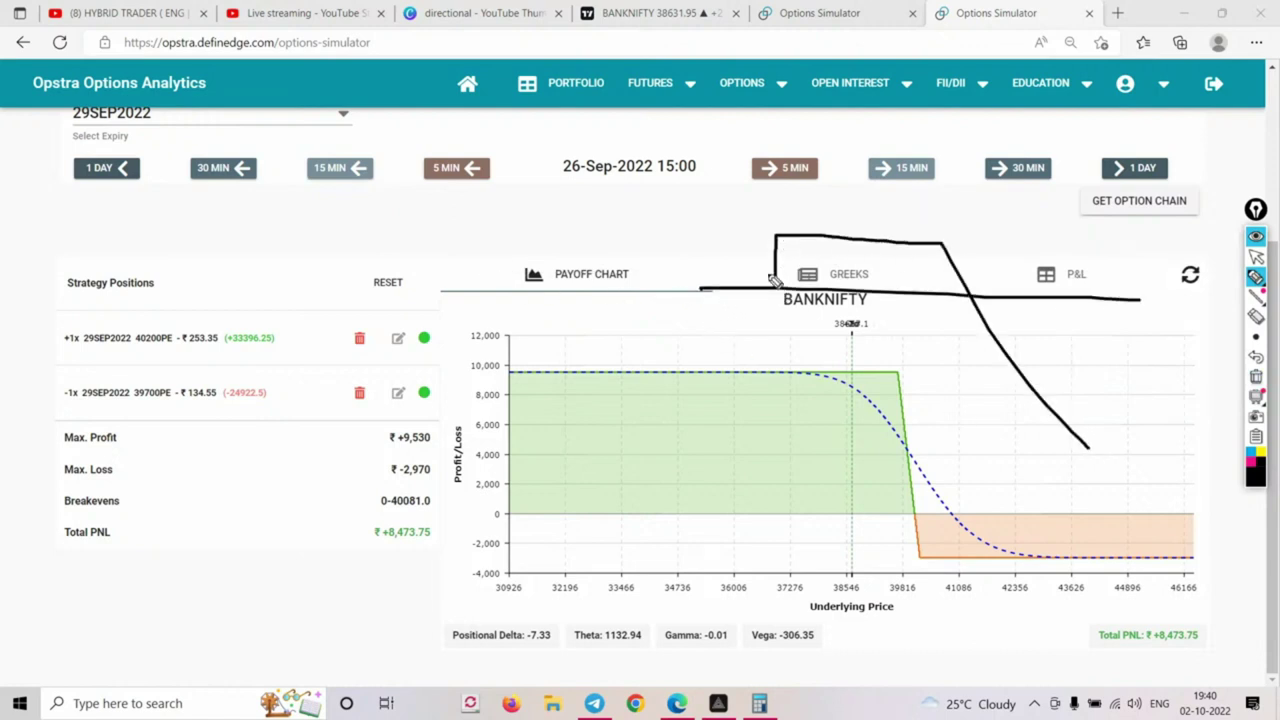
{"action": "left_click_drag", "start_coordinate": [745, 246], "coordinate": [750, 320]}
Sketch the mirrored payoff that falls into loss on the downside, adding its baseline and a vertical price marker
{"action": "mouse_move", "coordinate": [586, 277]}
{"action": "left_mouse_down"}
{"action": "mouse_move", "coordinate": [510, 277]}
{"action": "mouse_move", "coordinate": [486, 226]}
{"action": "mouse_move", "coordinate": [302, 205]}
{"action": "mouse_move", "coordinate": [152, 350]}
{"action": "left_mouse_up"}
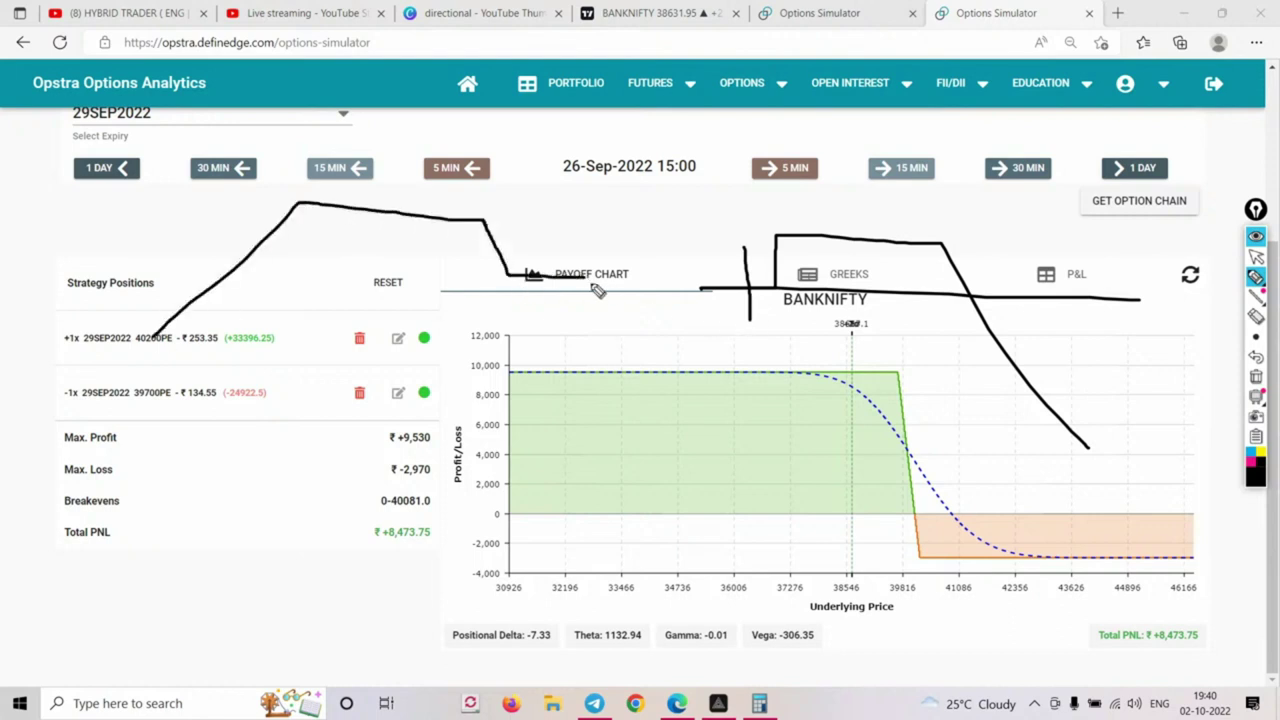
{"action": "left_click_drag", "start_coordinate": [578, 278], "coordinate": [104, 234]}
{"action": "left_click_drag", "start_coordinate": [545, 236], "coordinate": [545, 332]}
Thicken the vertical price markers of both payoff sketches and write 0 beside each one
{"action": "left_click_drag", "start_coordinate": [697, 287], "coordinate": [731, 288]}
{"action": "left_click_drag", "start_coordinate": [546, 232], "coordinate": [545, 332]}
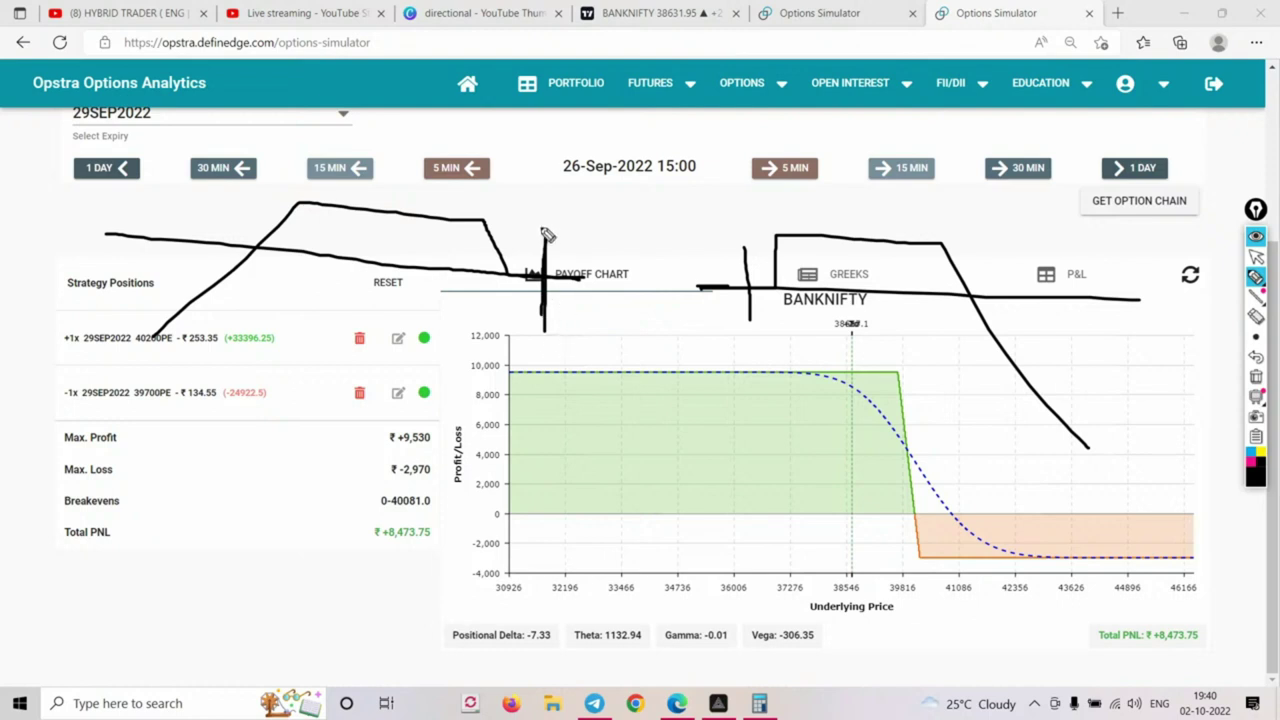
{"action": "left_click_drag", "start_coordinate": [552, 240], "coordinate": [541, 330]}
{"action": "mouse_move", "coordinate": [580, 241]}
{"action": "left_mouse_down"}
{"action": "mouse_move", "coordinate": [577, 257]}
{"action": "mouse_move", "coordinate": [573, 236]}
{"action": "left_mouse_up"}
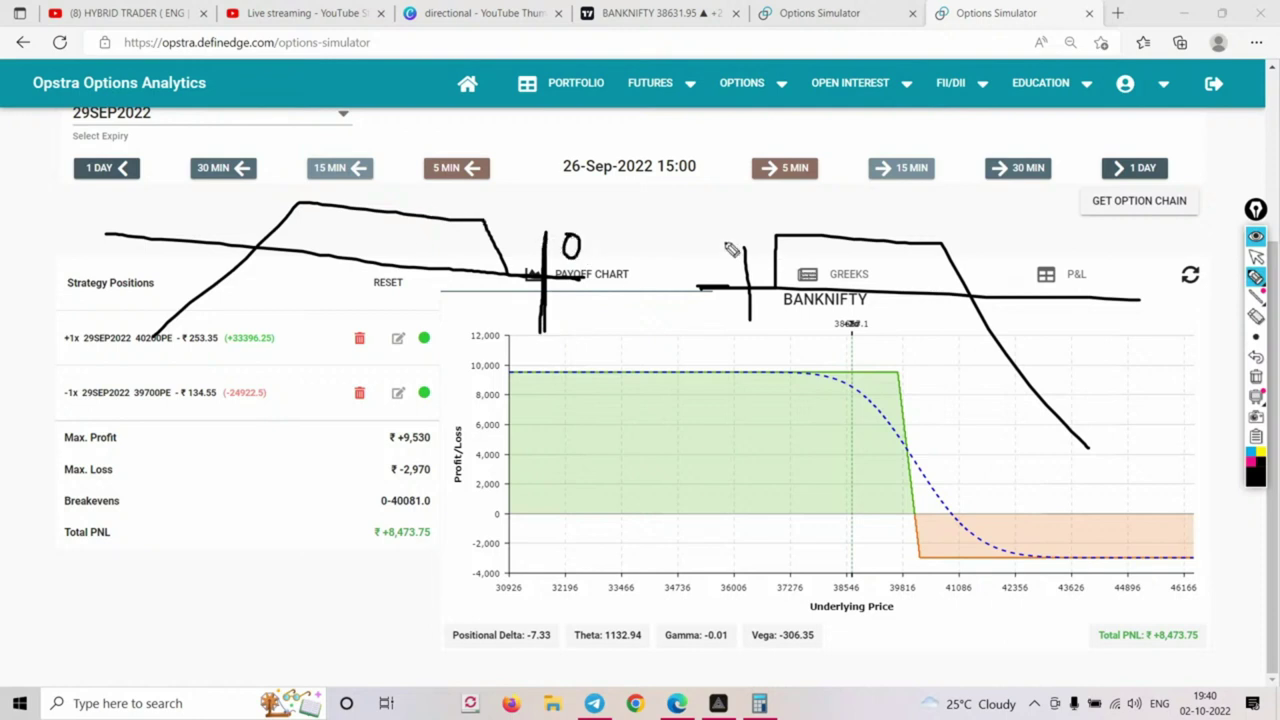
{"action": "left_click_drag", "start_coordinate": [751, 248], "coordinate": [748, 331]}
{"action": "mouse_move", "coordinate": [740, 227]}
{"action": "left_mouse_down"}
{"action": "mouse_move", "coordinate": [729, 240]}
{"action": "mouse_move", "coordinate": [740, 234]}
{"action": "left_mouse_up"}
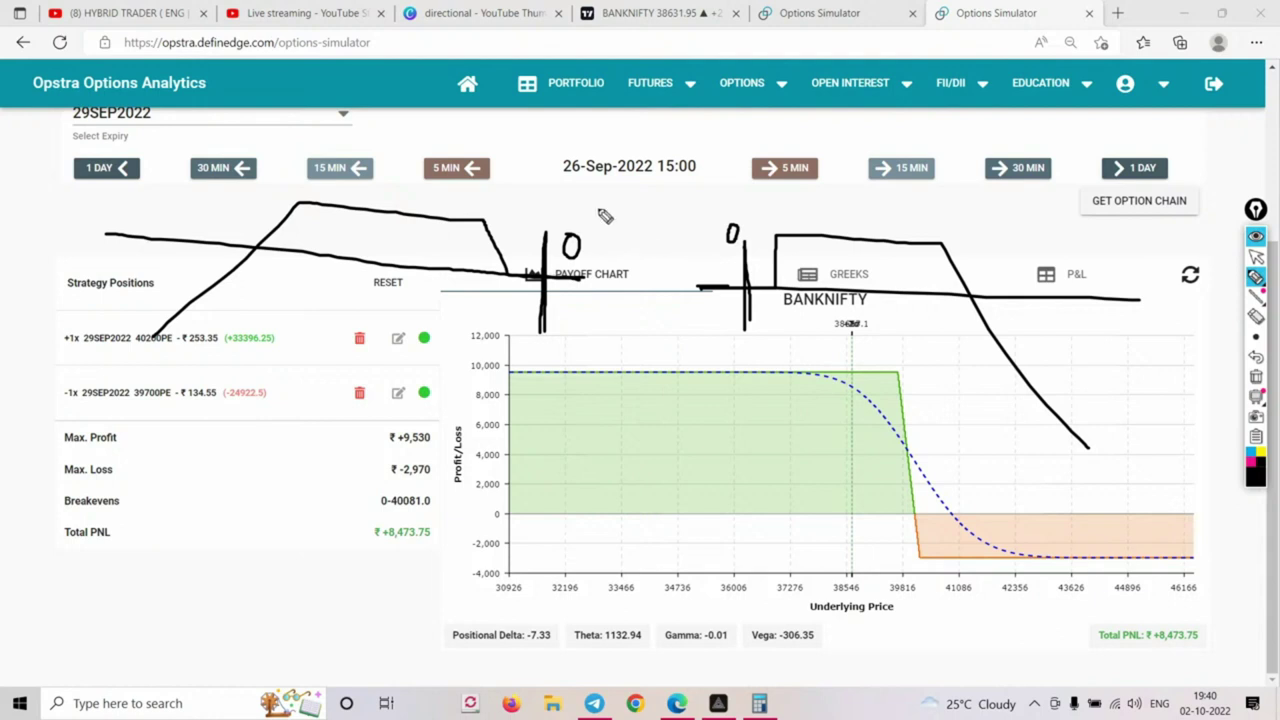
Sketch a tent-shaped payoff with its baseline between the two plateau payoffs and label its peak 10/15
{"action": "mouse_move", "coordinate": [598, 203]}
{"action": "left_mouse_down"}
{"action": "mouse_move", "coordinate": [633, 138]}
{"action": "mouse_move", "coordinate": [652, 195]}
{"action": "mouse_move", "coordinate": [724, 197]}
{"action": "left_mouse_up"}
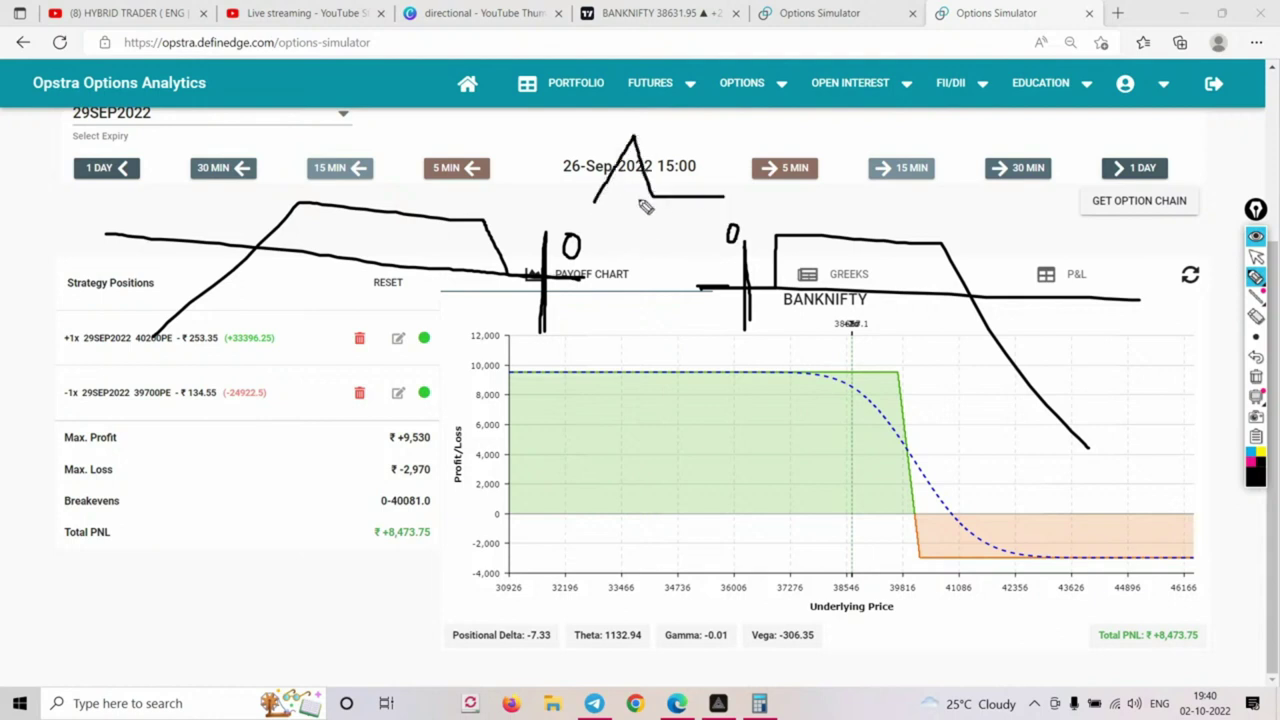
{"action": "mouse_move", "coordinate": [600, 202]}
{"action": "left_mouse_down"}
{"action": "mouse_move", "coordinate": [549, 184]}
{"action": "mouse_move", "coordinate": [822, 182]}
{"action": "left_mouse_up"}
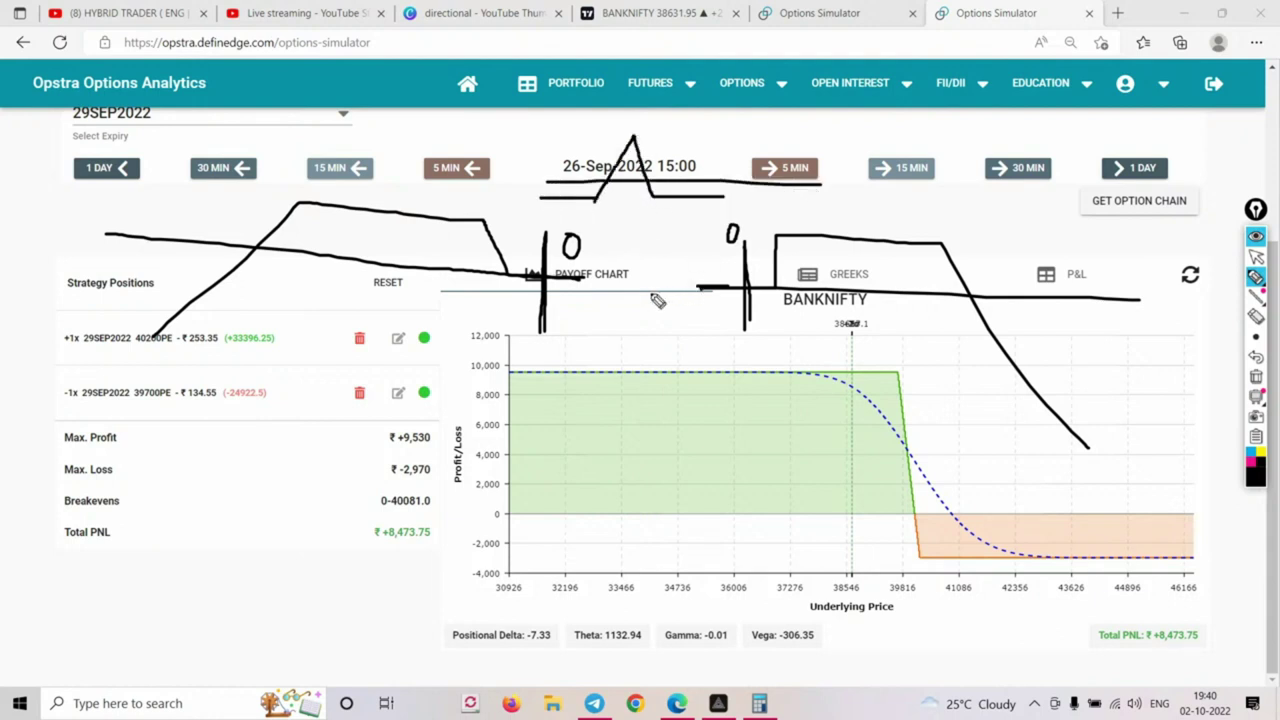
{"action": "mouse_move", "coordinate": [632, 138]}
{"action": "left_mouse_down"}
{"action": "mouse_move", "coordinate": [636, 217]}
{"action": "mouse_move", "coordinate": [664, 116]}
{"action": "mouse_move", "coordinate": [680, 155]}
{"action": "mouse_move", "coordinate": [706, 128]}
{"action": "mouse_move", "coordinate": [707, 140]}
{"action": "mouse_move", "coordinate": [722, 97]}
{"action": "left_mouse_up"}
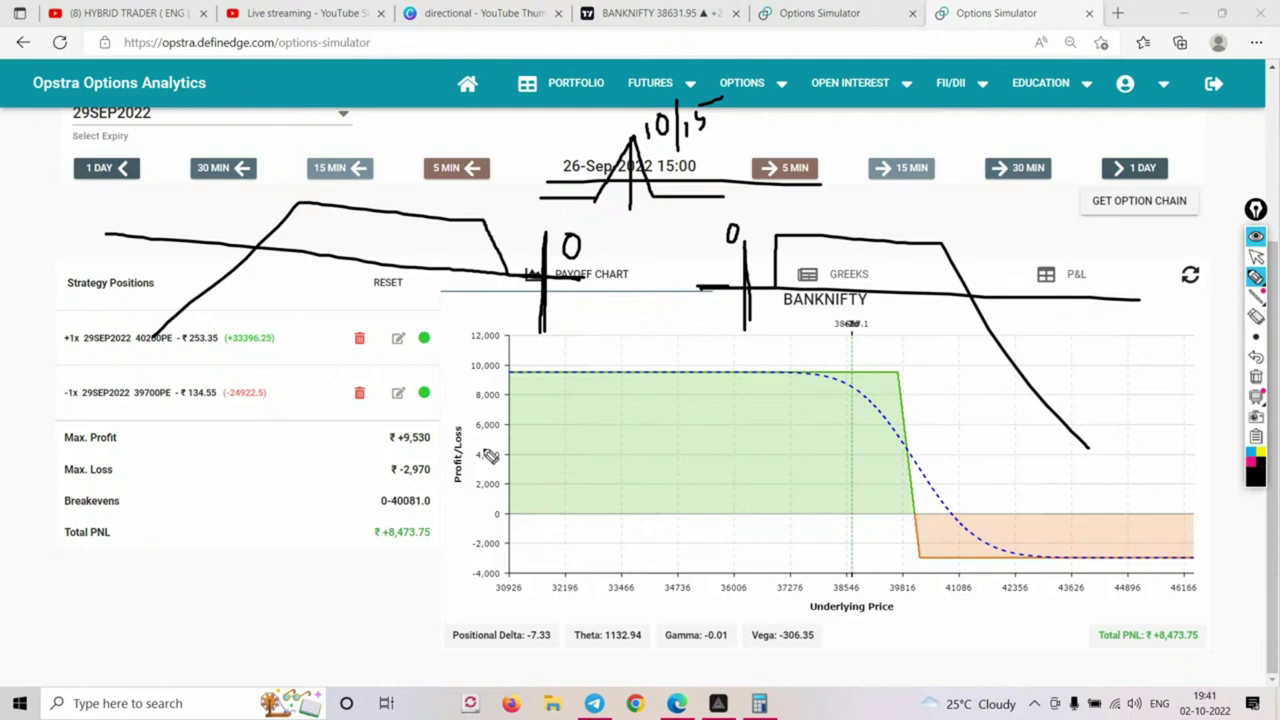
Handwrite 40 followed by a vertical bar over the payoff chart's profit area and draw an arrow beside it
{"action": "mouse_move", "coordinate": [587, 426]}
{"action": "left_mouse_down"}
{"action": "mouse_move", "coordinate": [610, 463]}
{"action": "mouse_move", "coordinate": [602, 451]}
{"action": "mouse_move", "coordinate": [602, 494]}
{"action": "left_mouse_up"}
{"action": "left_click_drag", "start_coordinate": [640, 430], "coordinate": [638, 432]}
{"action": "left_click_drag", "start_coordinate": [676, 390], "coordinate": [668, 505]}
{"action": "left_click_drag", "start_coordinate": [642, 432], "coordinate": [656, 432]}
{"action": "left_click", "coordinate": [702, 440]}
{"action": "mouse_move", "coordinate": [800, 411]}
{"action": "left_mouse_down"}
{"action": "mouse_move", "coordinate": [905, 393]}
{"action": "mouse_move", "coordinate": [892, 379]}
{"action": "mouse_move", "coordinate": [935, 383]}
{"action": "mouse_move", "coordinate": [913, 448]}
{"action": "left_mouse_up"}
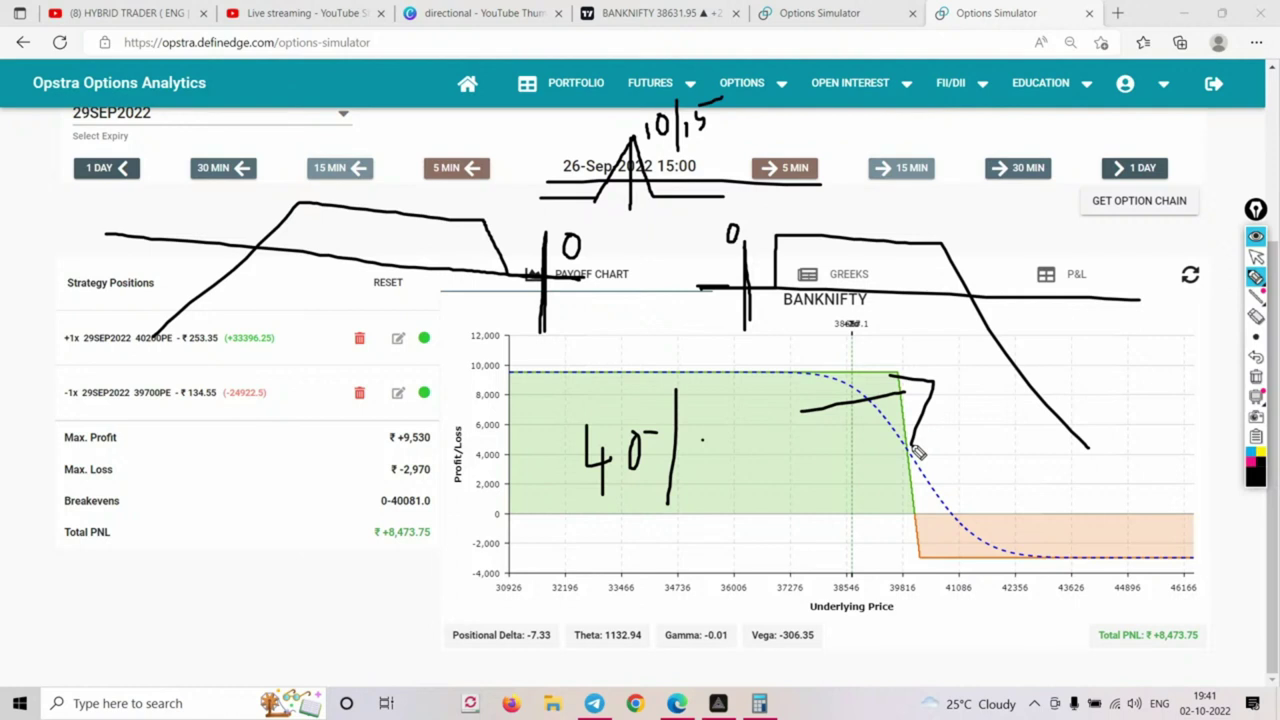
Write 5 beneath the downside payoff sketch, hatch its loss area, circle the breakeven and draw an arc from the price marker to it
{"action": "mouse_move", "coordinate": [286, 444]}
{"action": "left_mouse_down"}
{"action": "mouse_move", "coordinate": [305, 458]}
{"action": "mouse_move", "coordinate": [290, 476]}
{"action": "mouse_move", "coordinate": [310, 404]}
{"action": "left_mouse_up"}
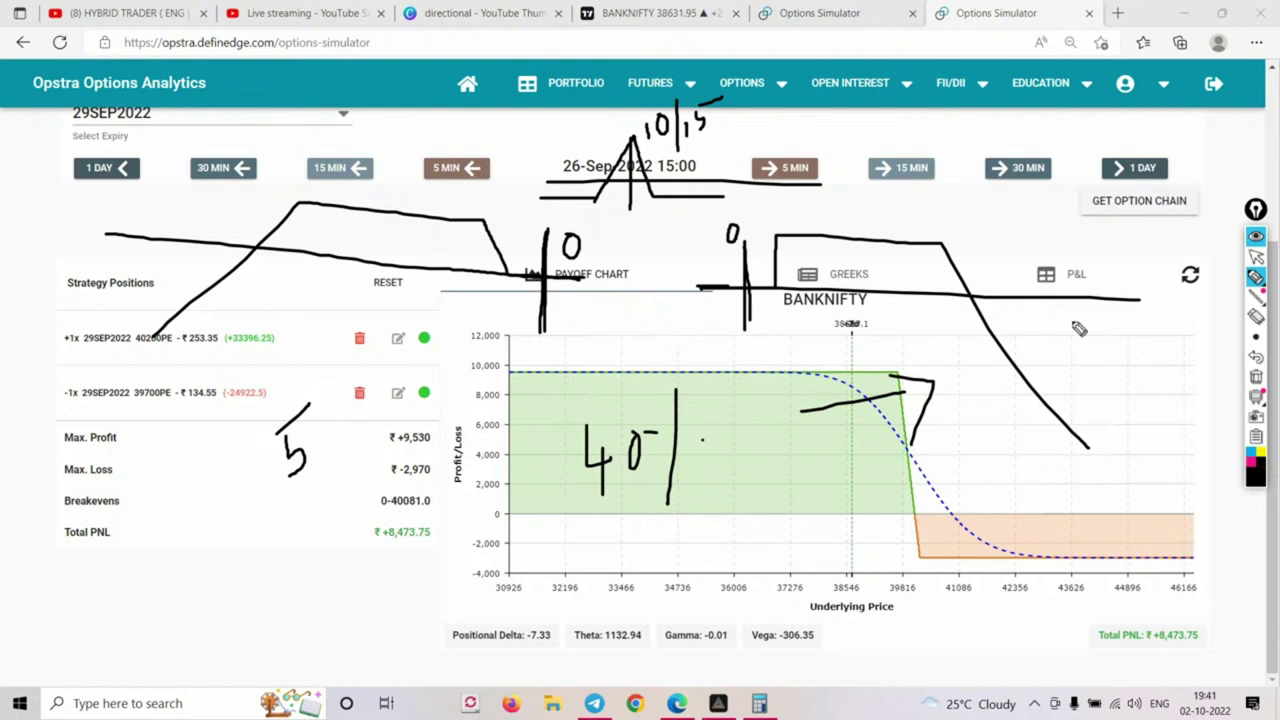
{"action": "mouse_move", "coordinate": [220, 240]}
{"action": "left_mouse_down"}
{"action": "mouse_move", "coordinate": [229, 270]}
{"action": "mouse_move", "coordinate": [200, 330]}
{"action": "left_mouse_up"}
{"action": "mouse_move", "coordinate": [142, 244]}
{"action": "left_mouse_down"}
{"action": "mouse_move", "coordinate": [185, 330]}
{"action": "mouse_move", "coordinate": [137, 254]}
{"action": "mouse_move", "coordinate": [180, 365]}
{"action": "left_mouse_up"}
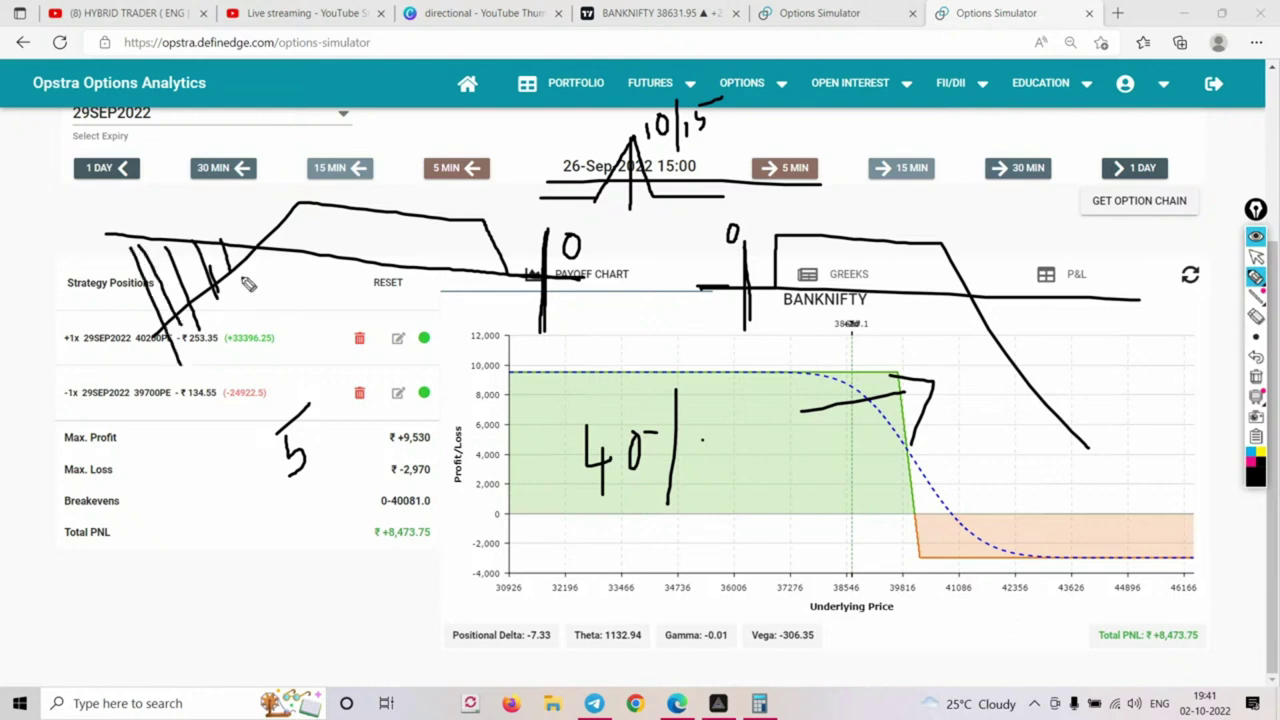
{"action": "mouse_move", "coordinate": [257, 248]}
{"action": "left_mouse_down"}
{"action": "mouse_move", "coordinate": [264, 256]}
{"action": "mouse_move", "coordinate": [252, 238]}
{"action": "left_mouse_up"}
{"action": "mouse_move", "coordinate": [548, 238]}
{"action": "left_mouse_down"}
{"action": "mouse_move", "coordinate": [524, 201]}
{"action": "mouse_move", "coordinate": [410, 162]}
{"action": "mouse_move", "coordinate": [320, 161]}
{"action": "mouse_move", "coordinate": [287, 185]}
{"action": "mouse_move", "coordinate": [262, 240]}
{"action": "left_mouse_up"}
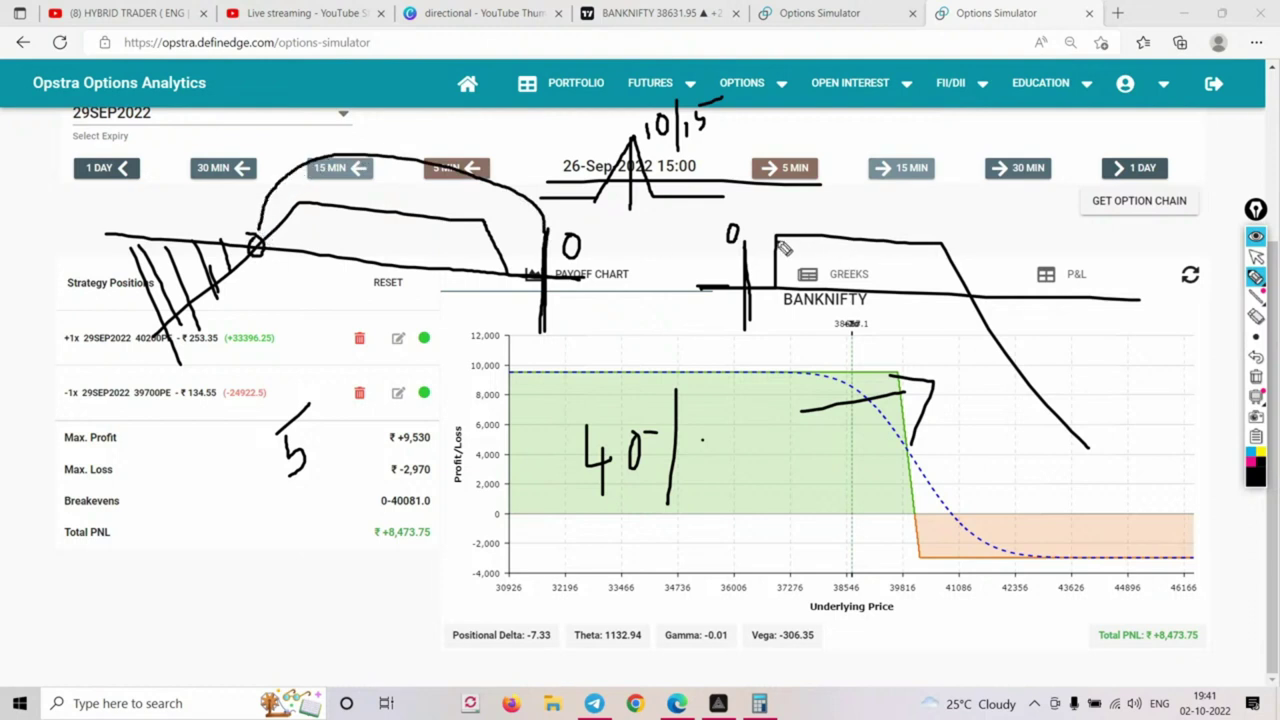
Draw an arc over the upside payoff's plateau, then retrace the downside payoff's slope and vertical price marker
{"action": "mouse_move", "coordinate": [750, 252]}
{"action": "left_mouse_down"}
{"action": "mouse_move", "coordinate": [809, 197]}
{"action": "mouse_move", "coordinate": [887, 191]}
{"action": "mouse_move", "coordinate": [953, 222]}
{"action": "mouse_move", "coordinate": [984, 270]}
{"action": "left_mouse_up"}
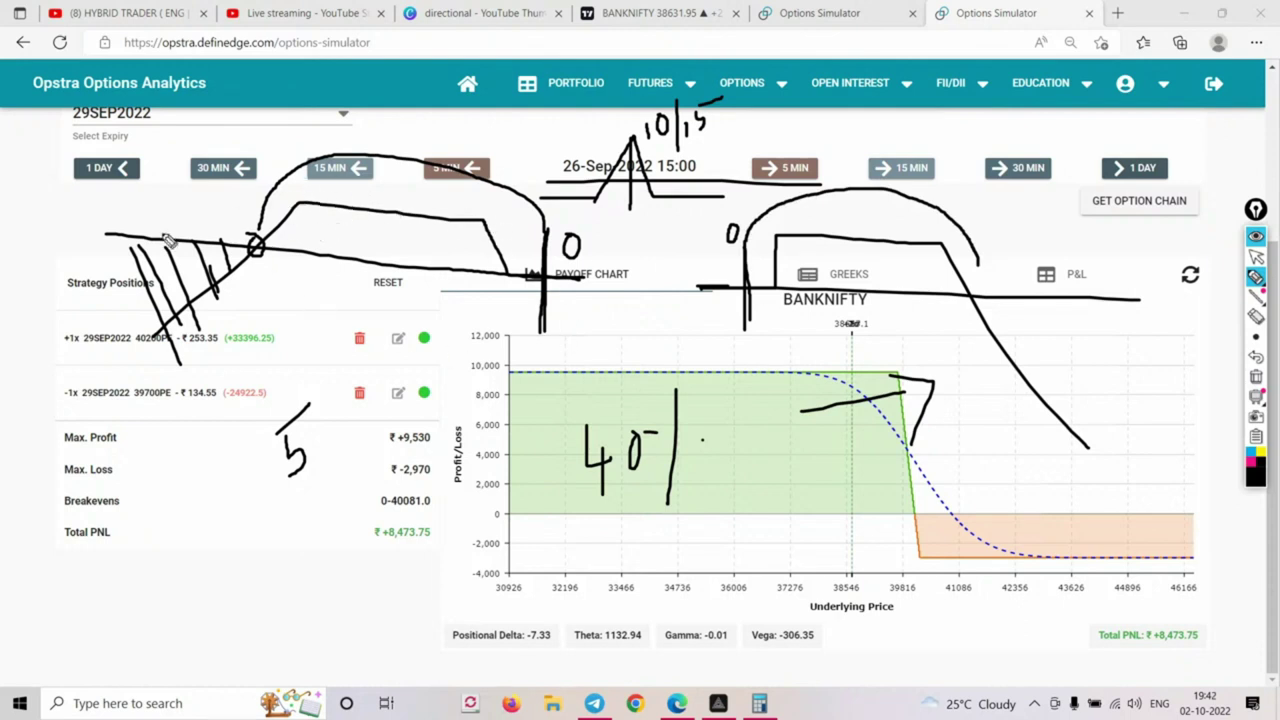
{"action": "left_click_drag", "start_coordinate": [302, 206], "coordinate": [258, 245]}
{"action": "left_click_drag", "start_coordinate": [548, 232], "coordinate": [552, 300]}
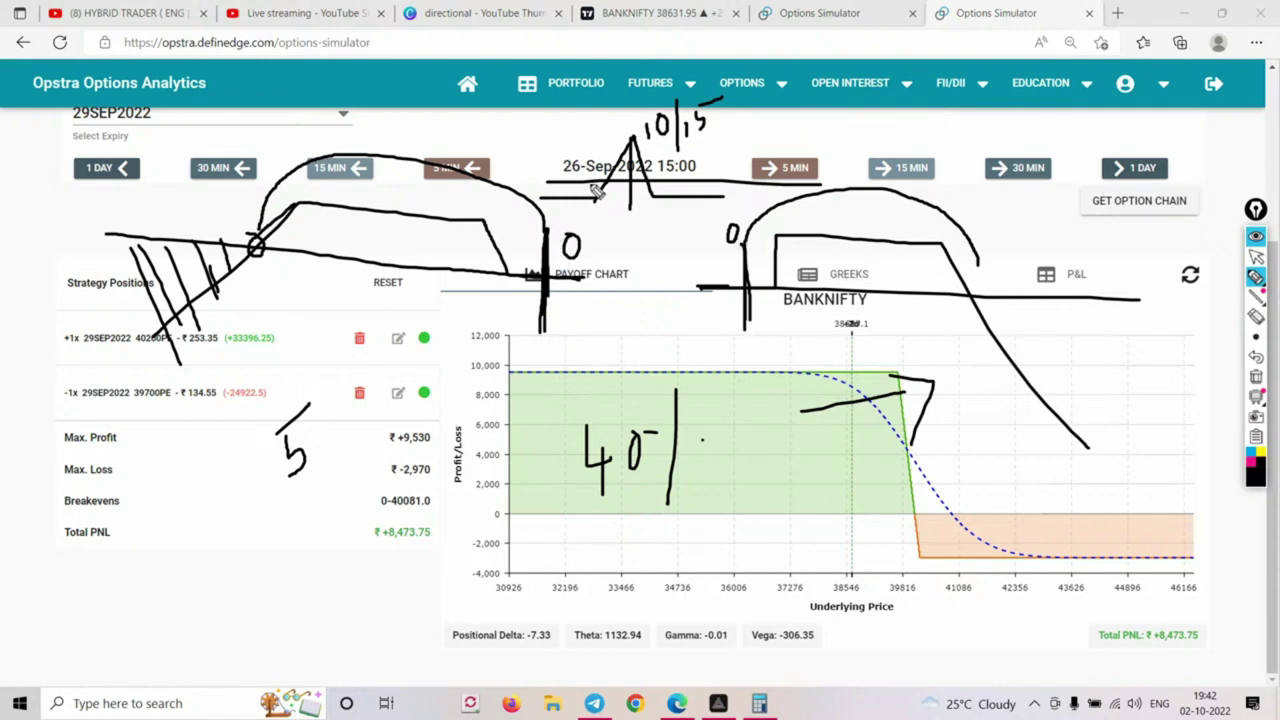
Sketch a small tent payoff with a baseline between the two plateau payoffs and cross it out
{"action": "mouse_move", "coordinate": [606, 274]}
{"action": "left_mouse_down"}
{"action": "mouse_move", "coordinate": [624, 232]}
{"action": "mouse_move", "coordinate": [631, 270]}
{"action": "mouse_move", "coordinate": [705, 267]}
{"action": "left_mouse_up"}
{"action": "mouse_move", "coordinate": [550, 264]}
{"action": "left_mouse_down"}
{"action": "mouse_move", "coordinate": [641, 269]}
{"action": "mouse_move", "coordinate": [623, 239]}
{"action": "mouse_move", "coordinate": [620, 292]}
{"action": "left_mouse_up"}
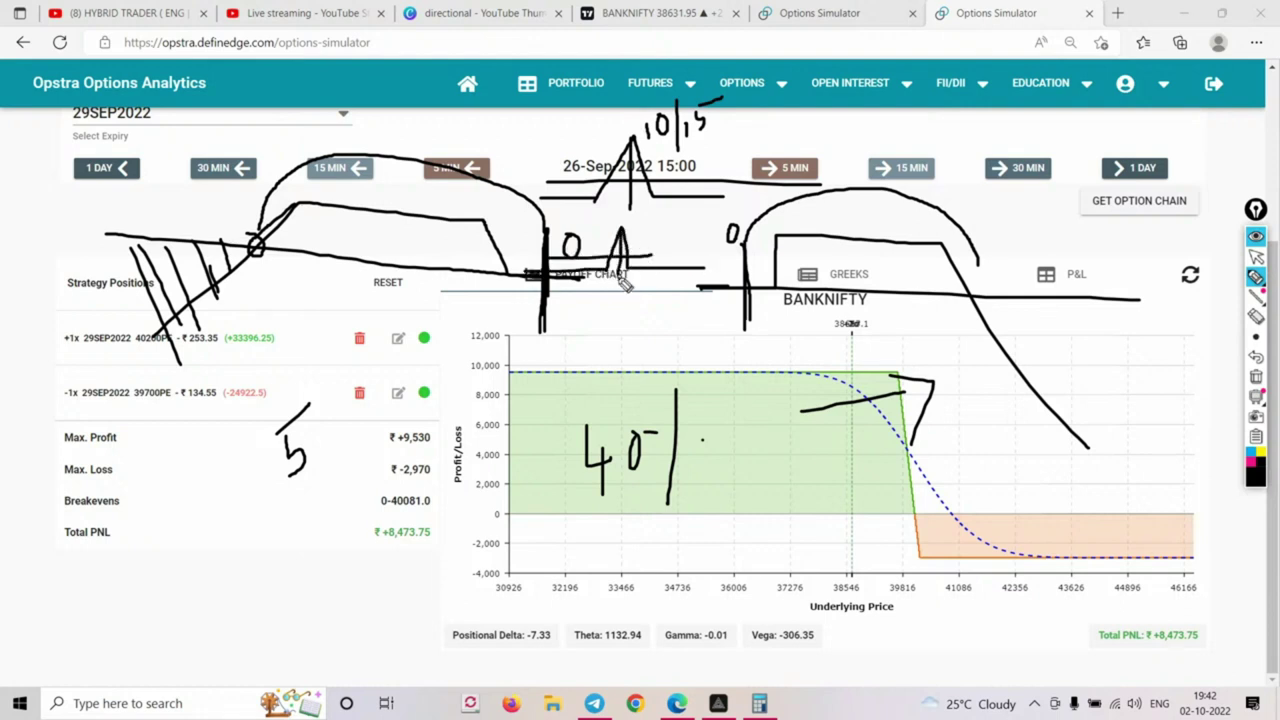
{"action": "mouse_move", "coordinate": [604, 242]}
{"action": "left_mouse_down"}
{"action": "mouse_move", "coordinate": [624, 264]}
{"action": "mouse_move", "coordinate": [638, 246]}
{"action": "mouse_move", "coordinate": [627, 278]}
{"action": "left_mouse_up"}
Draw a hash mark inside a hand-drawn box below the strategy positions
{"action": "mouse_move", "coordinate": [176, 549]}
{"action": "left_mouse_down"}
{"action": "mouse_move", "coordinate": [208, 533]}
{"action": "mouse_move", "coordinate": [210, 558]}
{"action": "mouse_move", "coordinate": [186, 590]}
{"action": "left_mouse_up"}
{"action": "left_click_drag", "start_coordinate": [212, 528], "coordinate": [198, 588]}
{"action": "mouse_move", "coordinate": [148, 525]}
{"action": "left_mouse_down"}
{"action": "mouse_move", "coordinate": [244, 498]}
{"action": "mouse_move", "coordinate": [104, 540]}
{"action": "mouse_move", "coordinate": [192, 512]}
{"action": "left_mouse_up"}
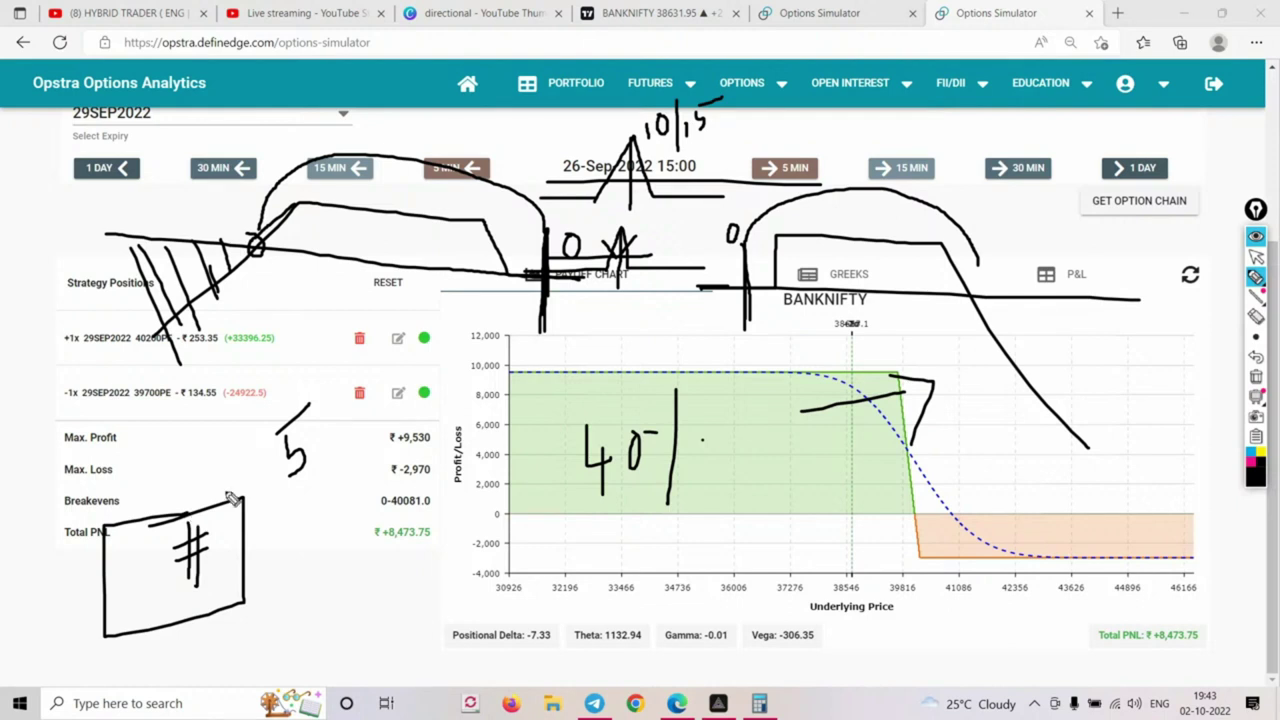
Switch to the TradingView BANKNIFTY 15-minute chart and clear the ink annotations from the screen
{"action": "left_click", "coordinate": [652, 14]}
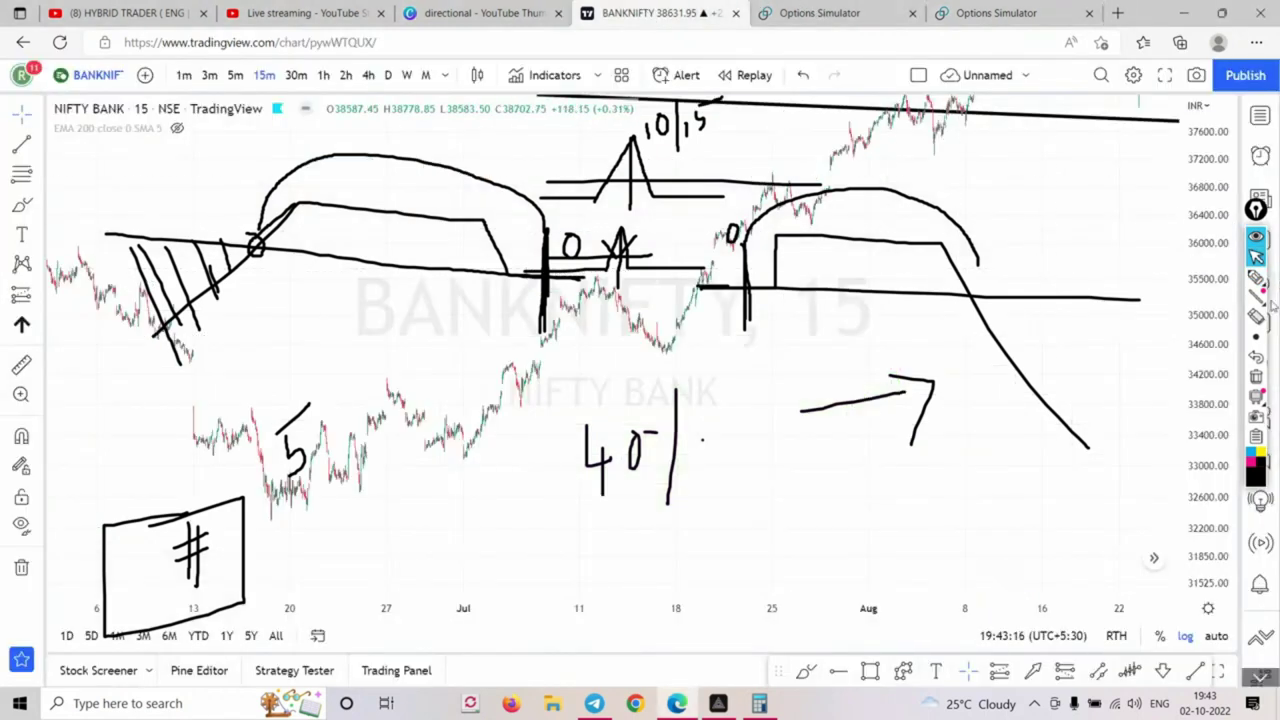
{"action": "key", "text": "Escape"}
{"action": "scroll", "coordinate": [966, 249], "scroll_direction": "up", "scroll_amount": 2}
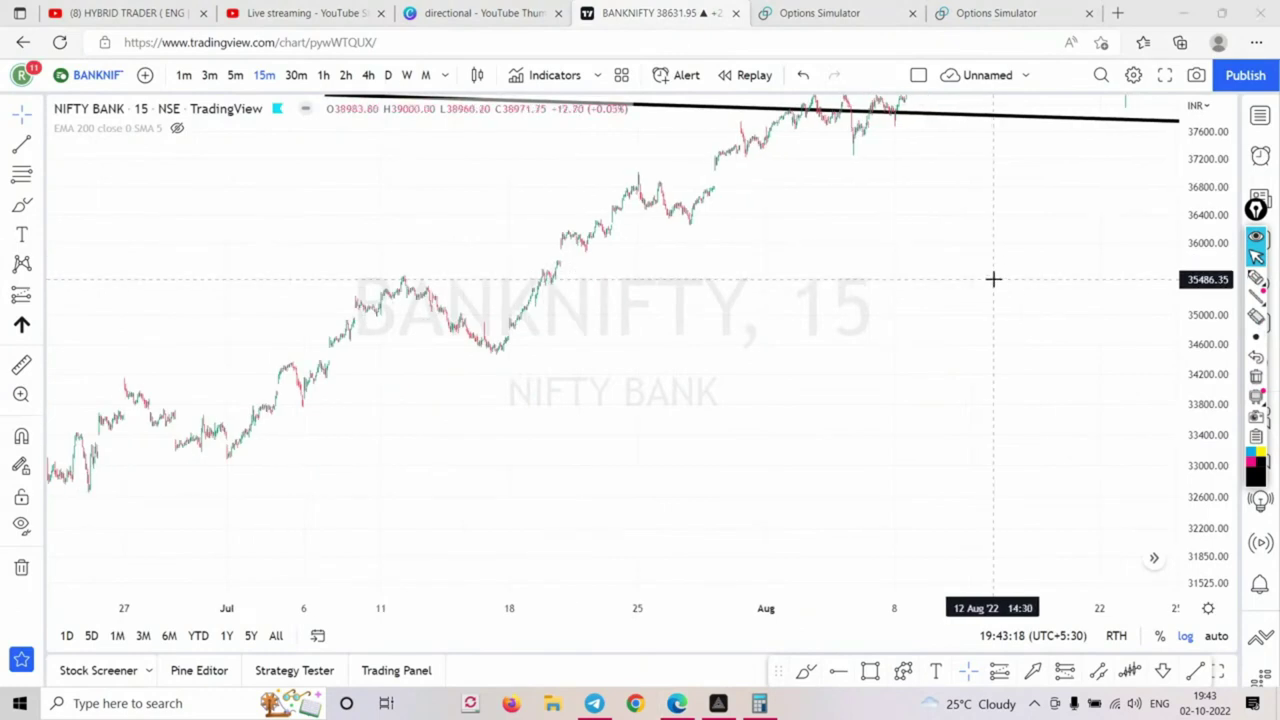
Examine the BANKNIFTY price swings from July to October around the two thick trendlines
{"action": "left_click_drag", "start_coordinate": [909, 246], "coordinate": [854, 437]}
{"action": "left_click_drag", "start_coordinate": [1037, 409], "coordinate": [540, 500]}
{"action": "left_click_drag", "start_coordinate": [1063, 223], "coordinate": [1026, 220]}
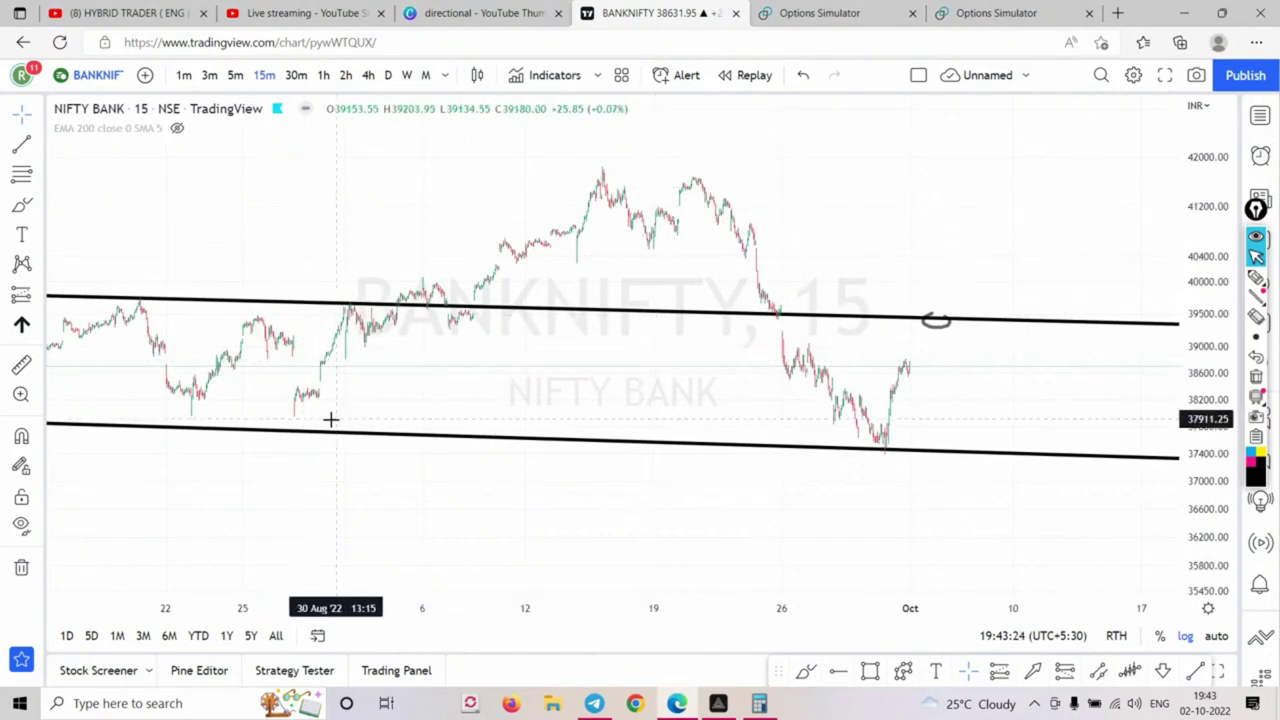
{"action": "left_click_drag", "start_coordinate": [334, 206], "coordinate": [760, 234]}
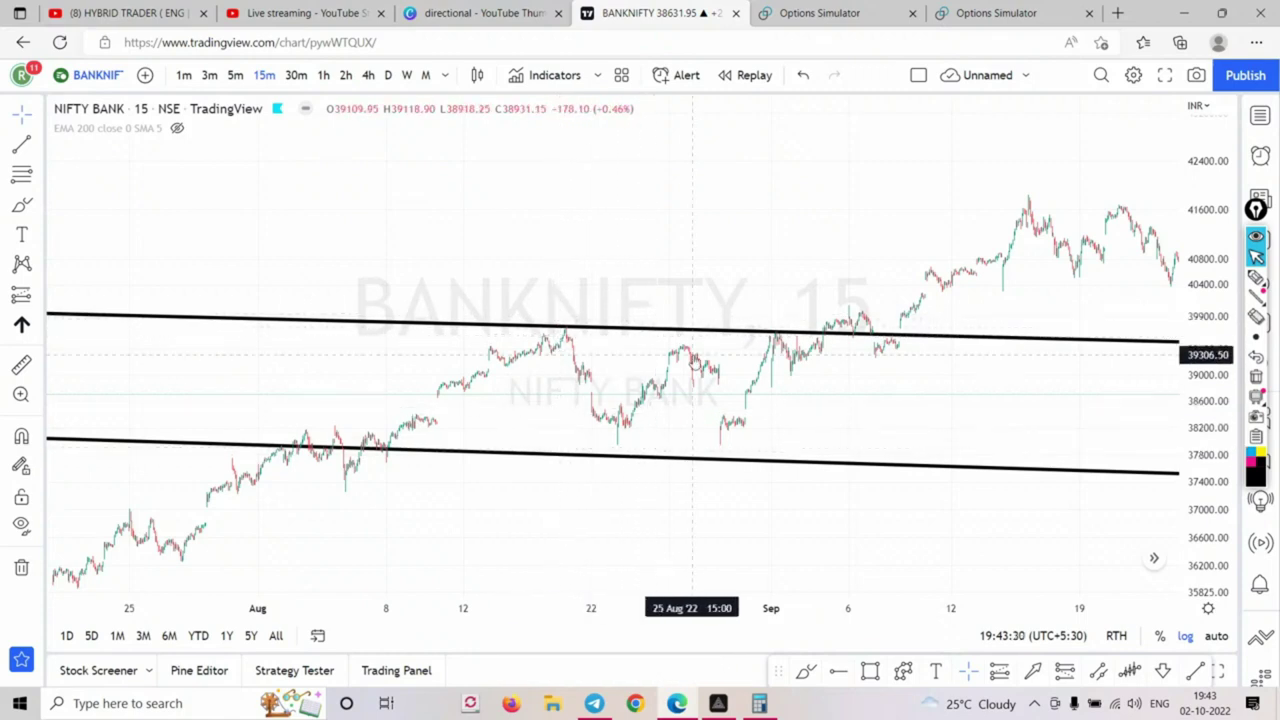
{"action": "left_click_drag", "start_coordinate": [461, 205], "coordinate": [623, 305]}
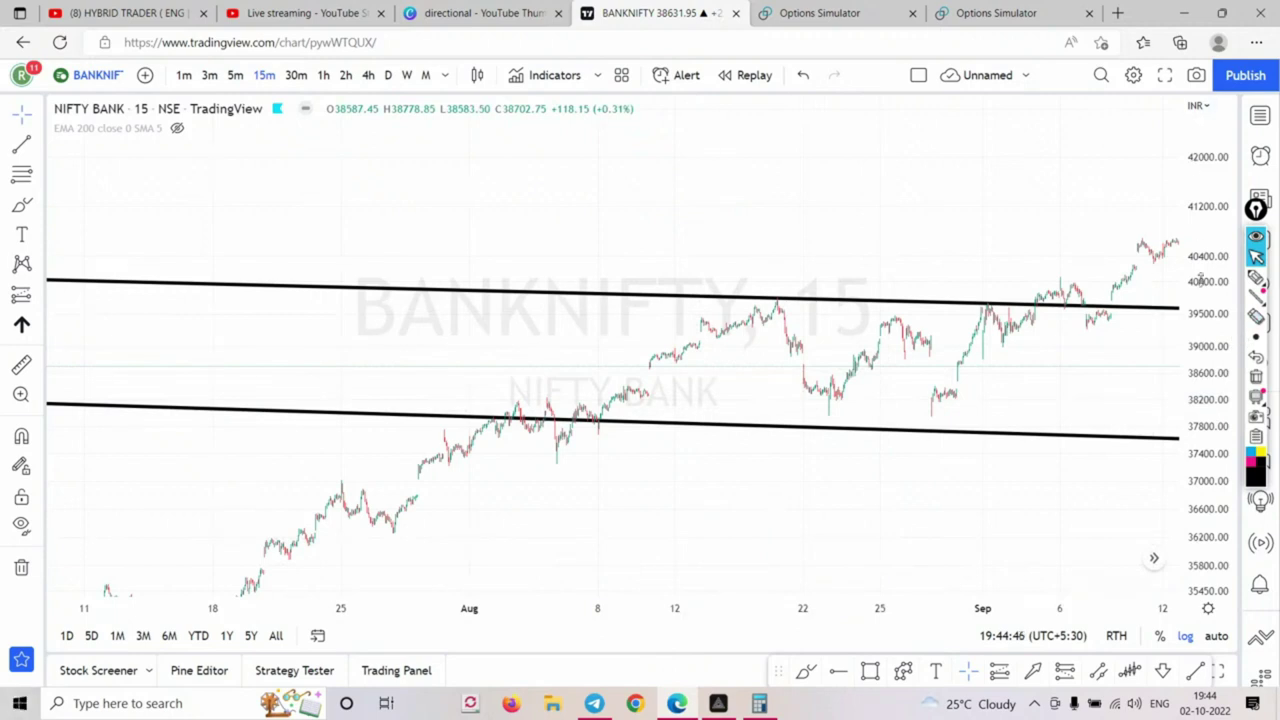
Using the black ink pen, sketch a plateau payoff falling into loss on the downside, with a baseline and vertical price marker
{"action": "left_click", "coordinate": [1256, 478]}
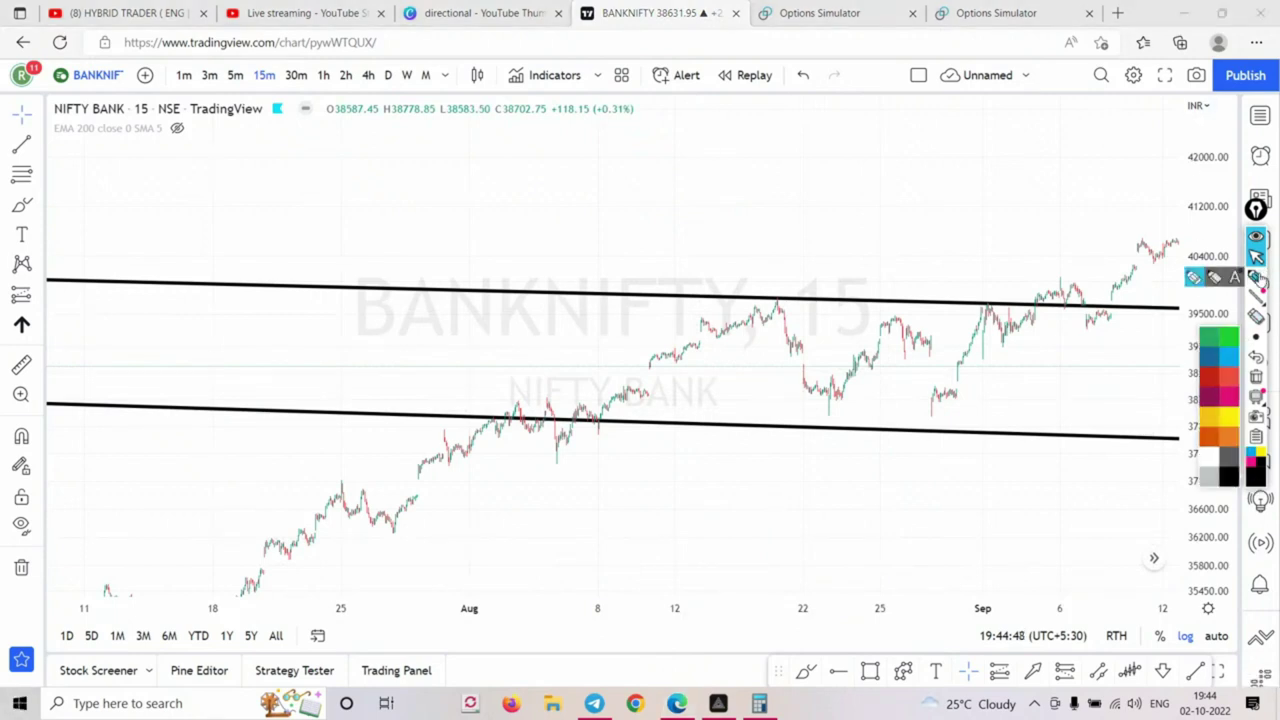
{"action": "left_click", "coordinate": [1257, 278]}
{"action": "mouse_move", "coordinate": [487, 220]}
{"action": "left_mouse_down"}
{"action": "mouse_move", "coordinate": [394, 200]}
{"action": "mouse_move", "coordinate": [371, 157]}
{"action": "mouse_move", "coordinate": [232, 152]}
{"action": "mouse_move", "coordinate": [134, 226]}
{"action": "mouse_move", "coordinate": [28, 276]}
{"action": "left_mouse_up"}
{"action": "mouse_move", "coordinate": [66, 189]}
{"action": "left_mouse_down"}
{"action": "mouse_move", "coordinate": [414, 220]}
{"action": "mouse_move", "coordinate": [536, 215]}
{"action": "left_mouse_up"}
{"action": "left_click_drag", "start_coordinate": [474, 183], "coordinate": [466, 258]}
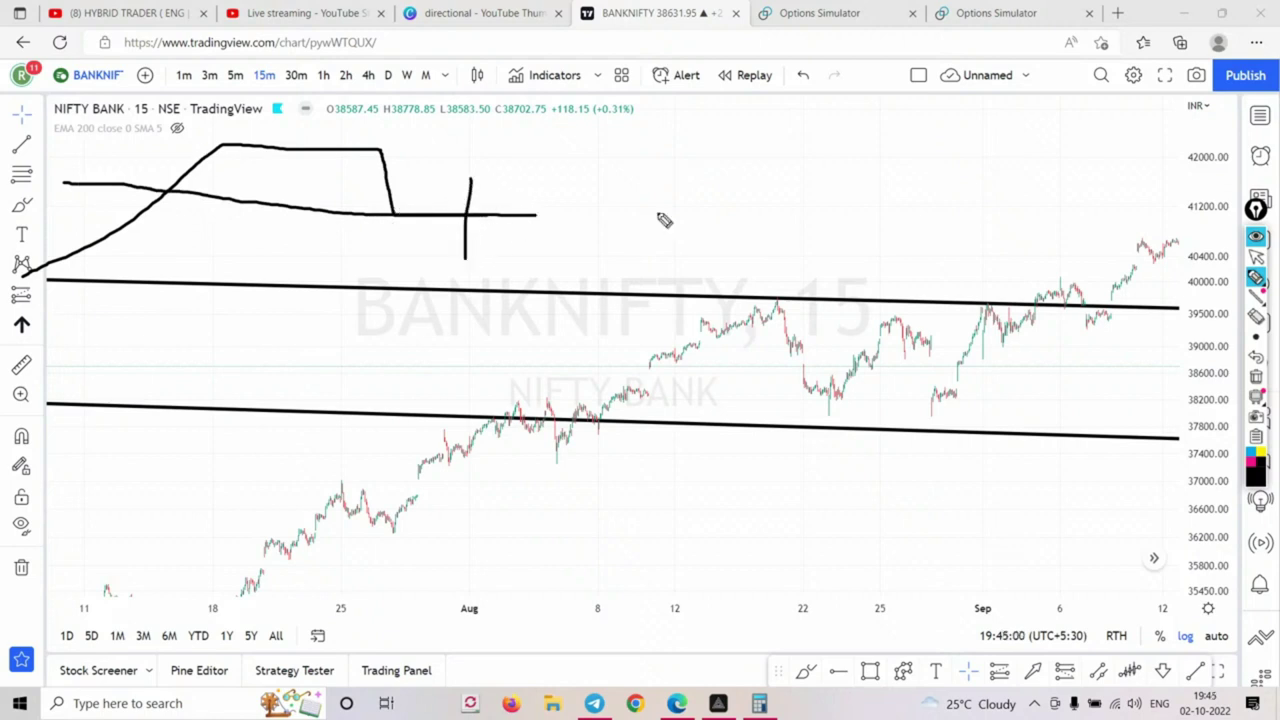
Sketch the mirrored plateau payoff falling into loss on the upside, with its baseline and price marker
{"action": "mouse_move", "coordinate": [697, 202]}
{"action": "left_mouse_down"}
{"action": "mouse_move", "coordinate": [798, 206]}
{"action": "mouse_move", "coordinate": [809, 143]}
{"action": "mouse_move", "coordinate": [992, 150]}
{"action": "mouse_move", "coordinate": [1100, 306]}
{"action": "left_mouse_up"}
{"action": "left_click_drag", "start_coordinate": [689, 204], "coordinate": [1140, 221]}
{"action": "left_click_drag", "start_coordinate": [749, 168], "coordinate": [779, 281]}
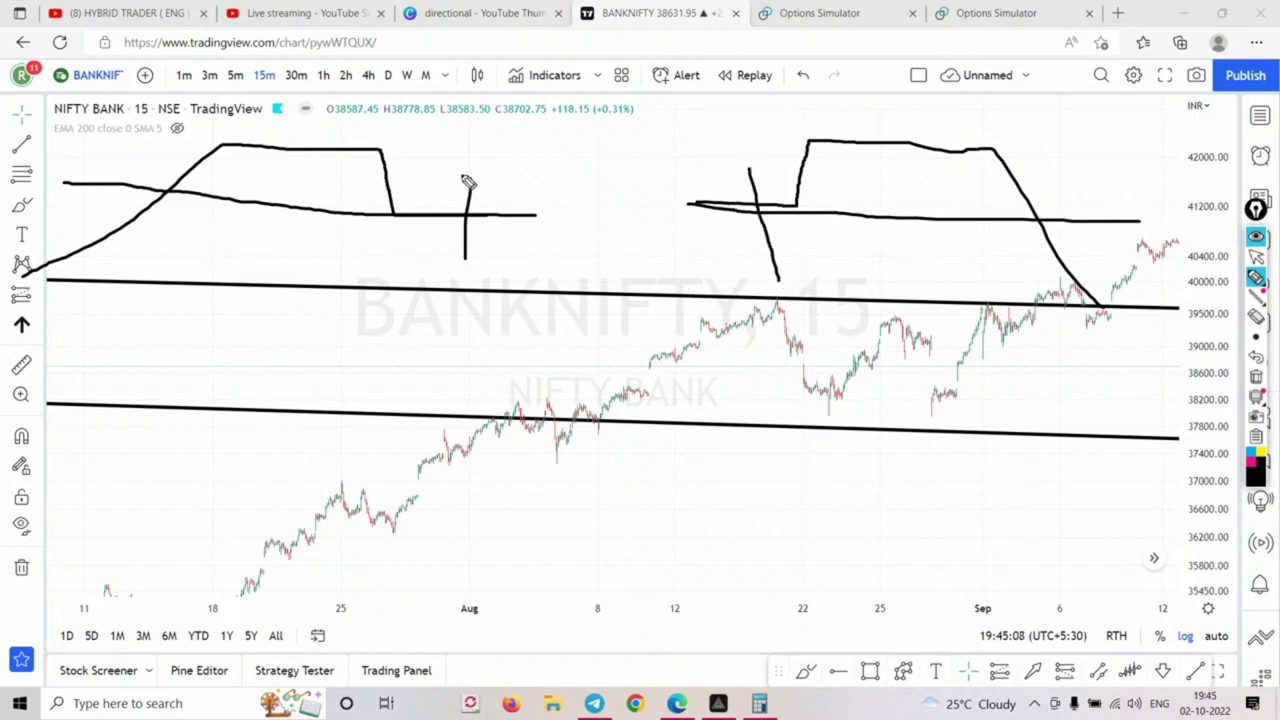
Retrace the downside payoff's price marker and add a small hook at the head of both price markers
{"action": "left_click_drag", "start_coordinate": [471, 176], "coordinate": [459, 256]}
{"action": "left_click_drag", "start_coordinate": [472, 176], "coordinate": [486, 201]}
{"action": "left_click_drag", "start_coordinate": [749, 172], "coordinate": [738, 197]}
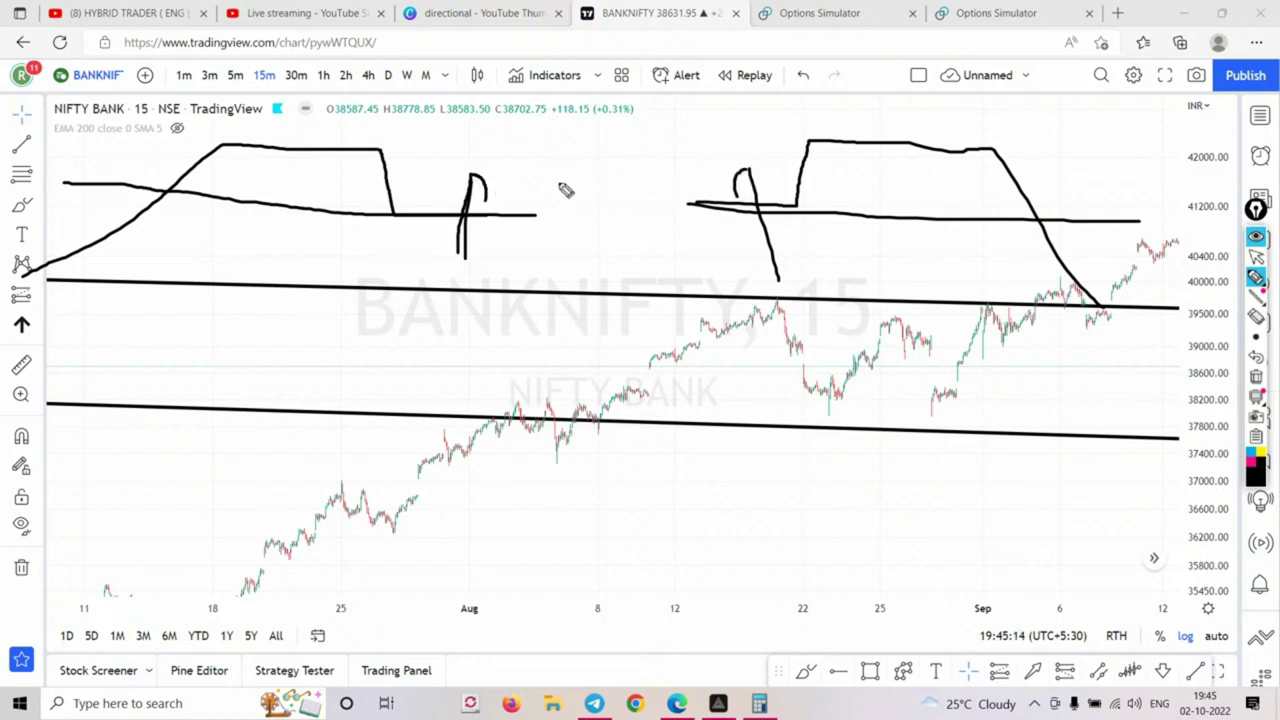
Sketch a tent payoff with a baseline between the plateaus, mark its centre, cross both slopes and mark its lower edge
{"action": "mouse_move", "coordinate": [558, 181]}
{"action": "left_mouse_down"}
{"action": "mouse_move", "coordinate": [598, 131]}
{"action": "mouse_move", "coordinate": [623, 180]}
{"action": "mouse_move", "coordinate": [669, 180]}
{"action": "left_mouse_up"}
{"action": "mouse_move", "coordinate": [563, 184]}
{"action": "left_mouse_down"}
{"action": "mouse_move", "coordinate": [503, 187]}
{"action": "mouse_move", "coordinate": [686, 175]}
{"action": "left_mouse_up"}
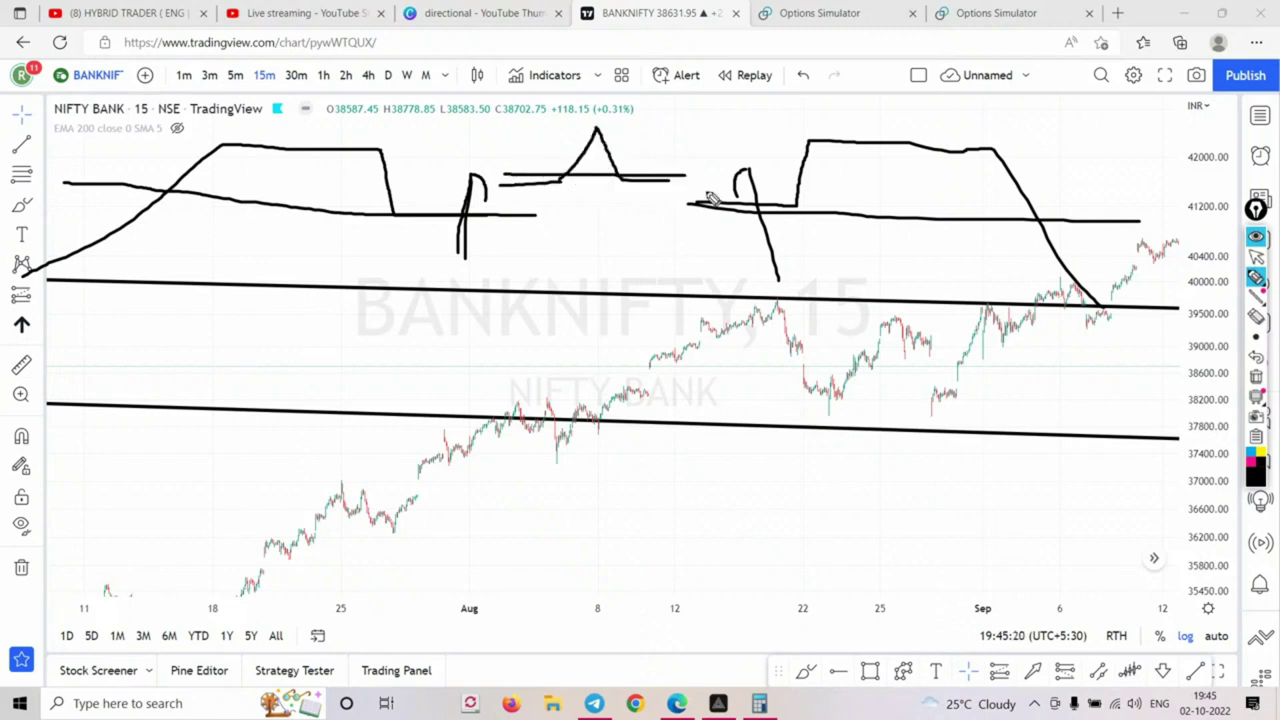
{"action": "left_click_drag", "start_coordinate": [598, 130], "coordinate": [600, 201]}
{"action": "mouse_move", "coordinate": [574, 149]}
{"action": "left_mouse_down"}
{"action": "mouse_move", "coordinate": [610, 158]}
{"action": "mouse_move", "coordinate": [545, 207]}
{"action": "left_mouse_up"}
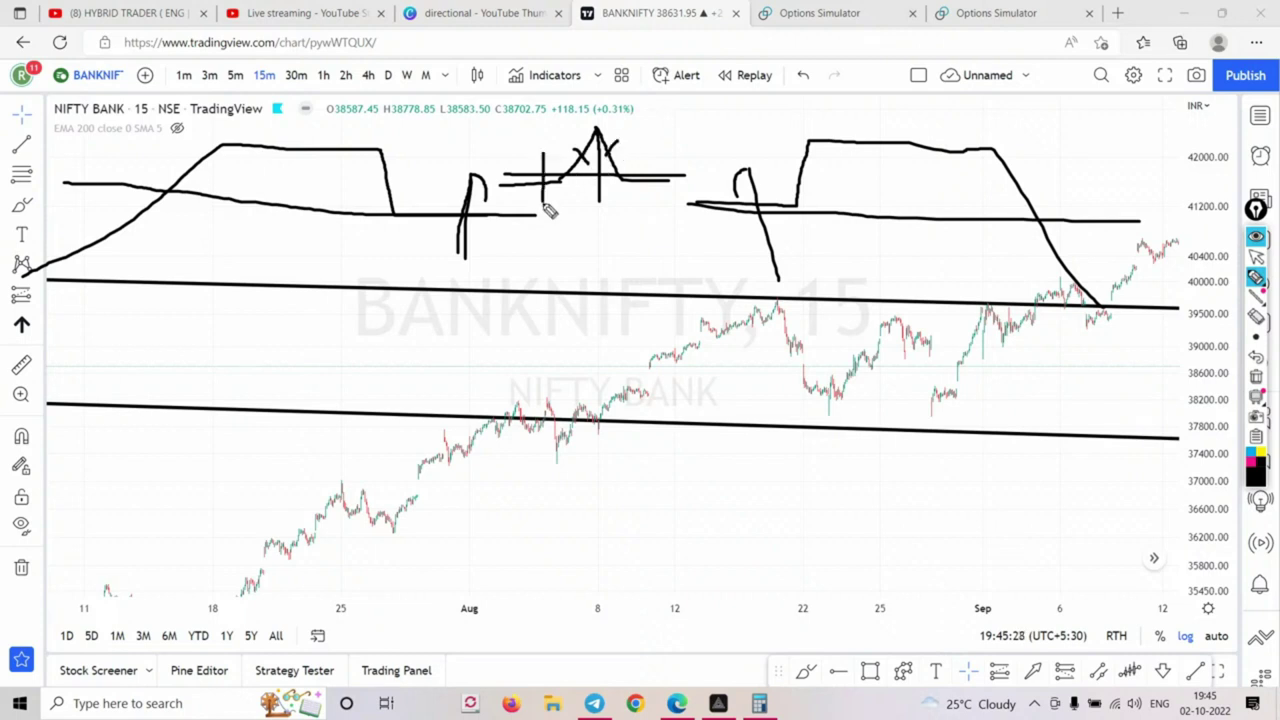
Mark the tent payoff's upper edge and draw curved arrows from the two price markers and the tent's peak toward their next positions
{"action": "mouse_move", "coordinate": [466, 198]}
{"action": "left_mouse_down"}
{"action": "mouse_move", "coordinate": [445, 172]}
{"action": "mouse_move", "coordinate": [353, 188]}
{"action": "mouse_move", "coordinate": [343, 207]}
{"action": "mouse_move", "coordinate": [361, 179]}
{"action": "left_mouse_up"}
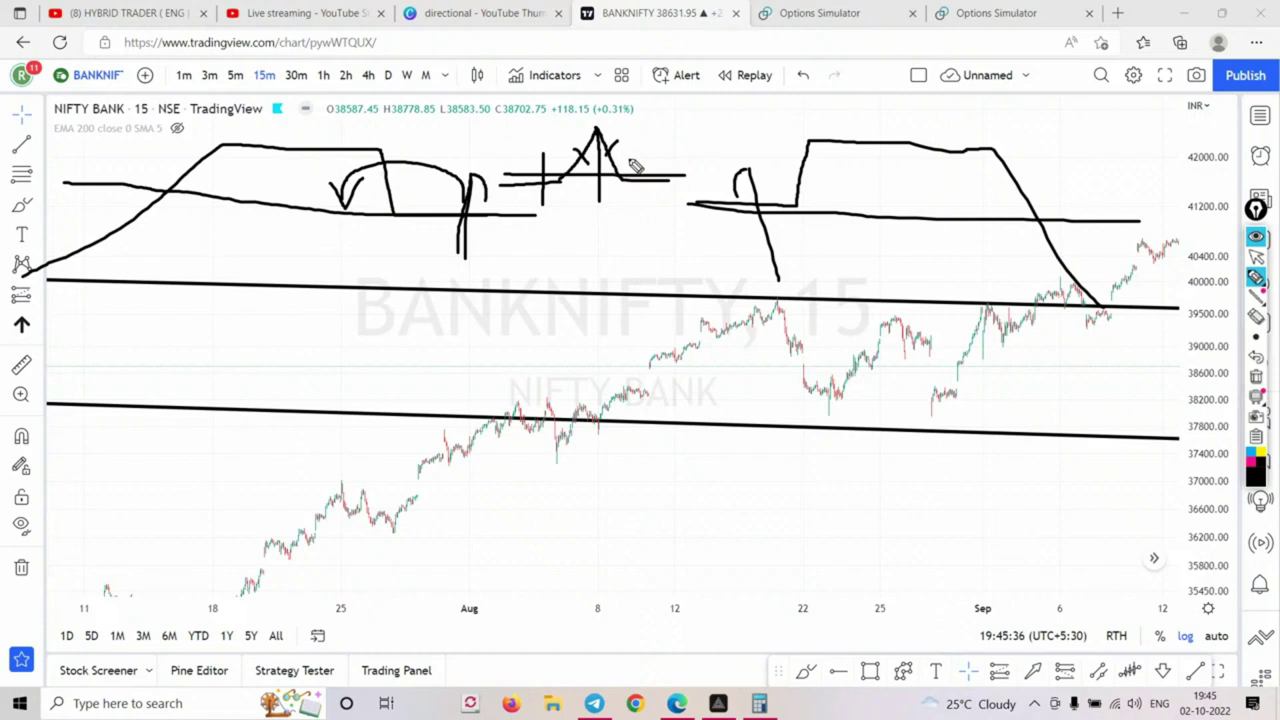
{"action": "left_click_drag", "start_coordinate": [648, 155], "coordinate": [648, 198]}
{"action": "mouse_move", "coordinate": [760, 200]}
{"action": "left_mouse_down"}
{"action": "mouse_move", "coordinate": [781, 173]}
{"action": "mouse_move", "coordinate": [833, 151]}
{"action": "mouse_move", "coordinate": [843, 205]}
{"action": "mouse_move", "coordinate": [864, 181]}
{"action": "left_mouse_up"}
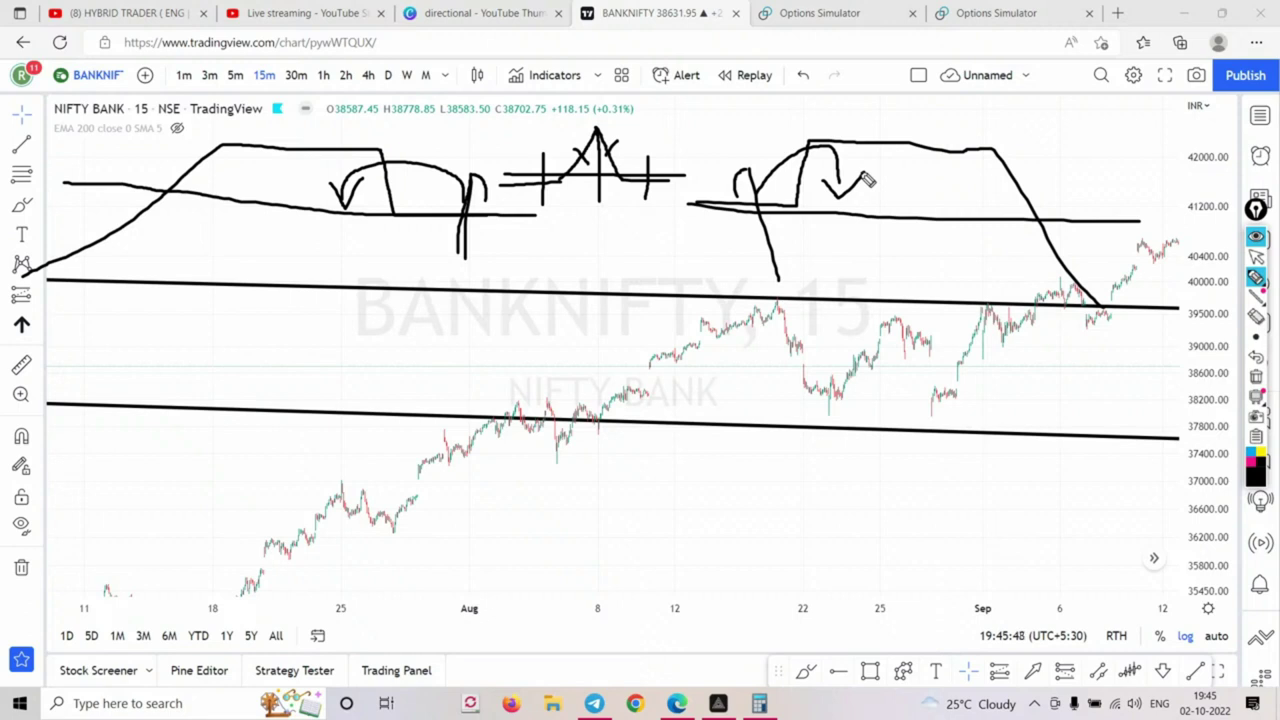
{"action": "mouse_move", "coordinate": [597, 128]}
{"action": "left_mouse_down"}
{"action": "mouse_move", "coordinate": [652, 133]}
{"action": "mouse_move", "coordinate": [661, 177]}
{"action": "mouse_move", "coordinate": [642, 178]}
{"action": "mouse_move", "coordinate": [654, 193]}
{"action": "mouse_move", "coordinate": [666, 162]}
{"action": "mouse_move", "coordinate": [661, 187]}
{"action": "mouse_move", "coordinate": [623, 184]}
{"action": "mouse_move", "coordinate": [658, 188]}
{"action": "left_mouse_up"}
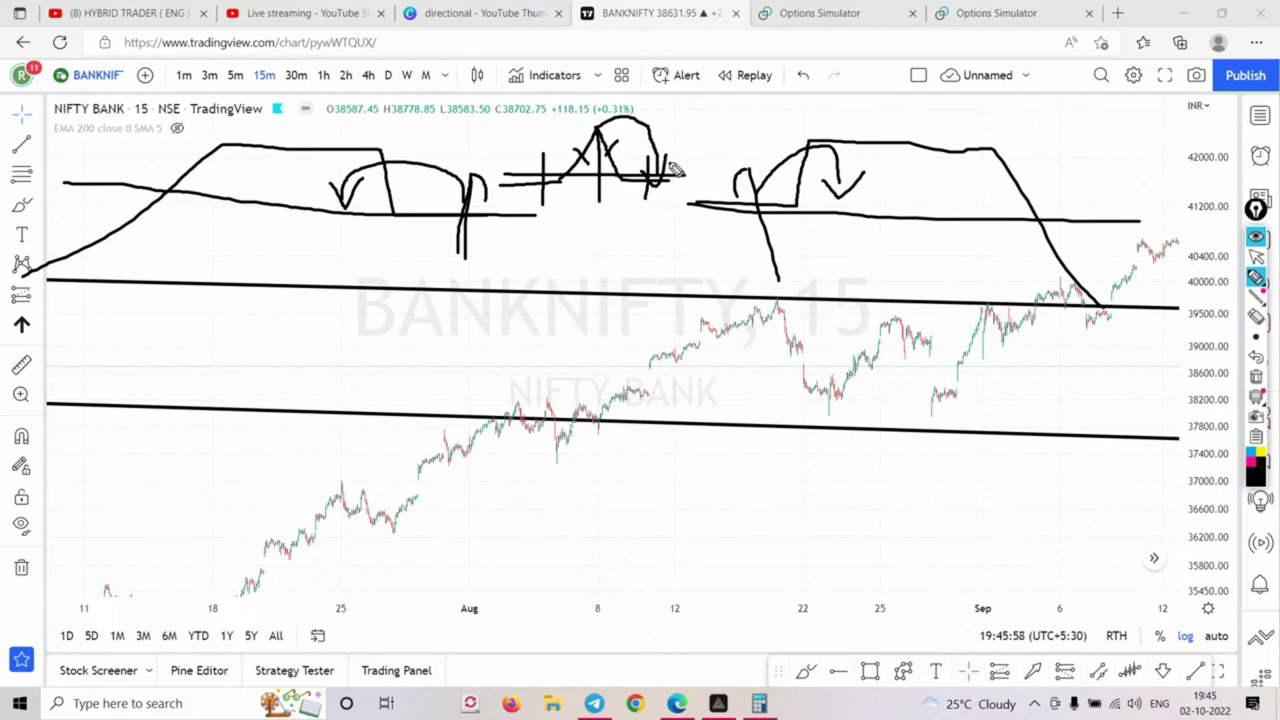
Write a small 3 beside the tent payoff, retrace its curved arrow and draw a longer arrow across the upside payoff's plateau
{"action": "left_click_drag", "start_coordinate": [674, 156], "coordinate": [682, 166]}
{"action": "mouse_move", "coordinate": [605, 138]}
{"action": "left_mouse_down"}
{"action": "mouse_move", "coordinate": [635, 120]}
{"action": "mouse_move", "coordinate": [670, 152]}
{"action": "left_mouse_up"}
{"action": "mouse_move", "coordinate": [752, 192]}
{"action": "left_mouse_down"}
{"action": "mouse_move", "coordinate": [800, 142]}
{"action": "mouse_move", "coordinate": [858, 127]}
{"action": "mouse_move", "coordinate": [900, 145]}
{"action": "mouse_move", "coordinate": [938, 198]}
{"action": "mouse_move", "coordinate": [958, 145]}
{"action": "left_mouse_up"}
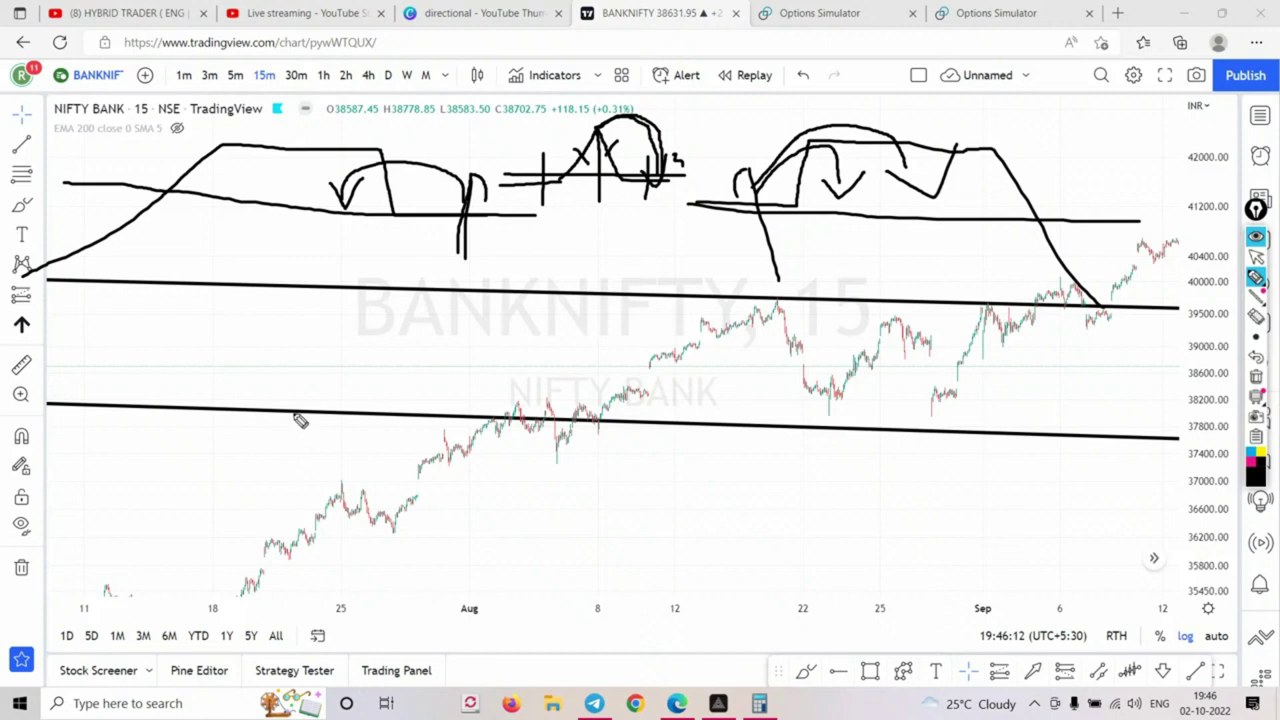
Handwrite PO with an arrow, a boxed C with an arrow to 0, and a circled 3 below the payoff sketches
{"action": "mouse_move", "coordinate": [297, 340]}
{"action": "left_mouse_down"}
{"action": "mouse_move", "coordinate": [292, 362]}
{"action": "mouse_move", "coordinate": [318, 352]}
{"action": "mouse_move", "coordinate": [306, 332]}
{"action": "mouse_move", "coordinate": [313, 343]}
{"action": "mouse_move", "coordinate": [400, 325]}
{"action": "mouse_move", "coordinate": [388, 348]}
{"action": "left_mouse_up"}
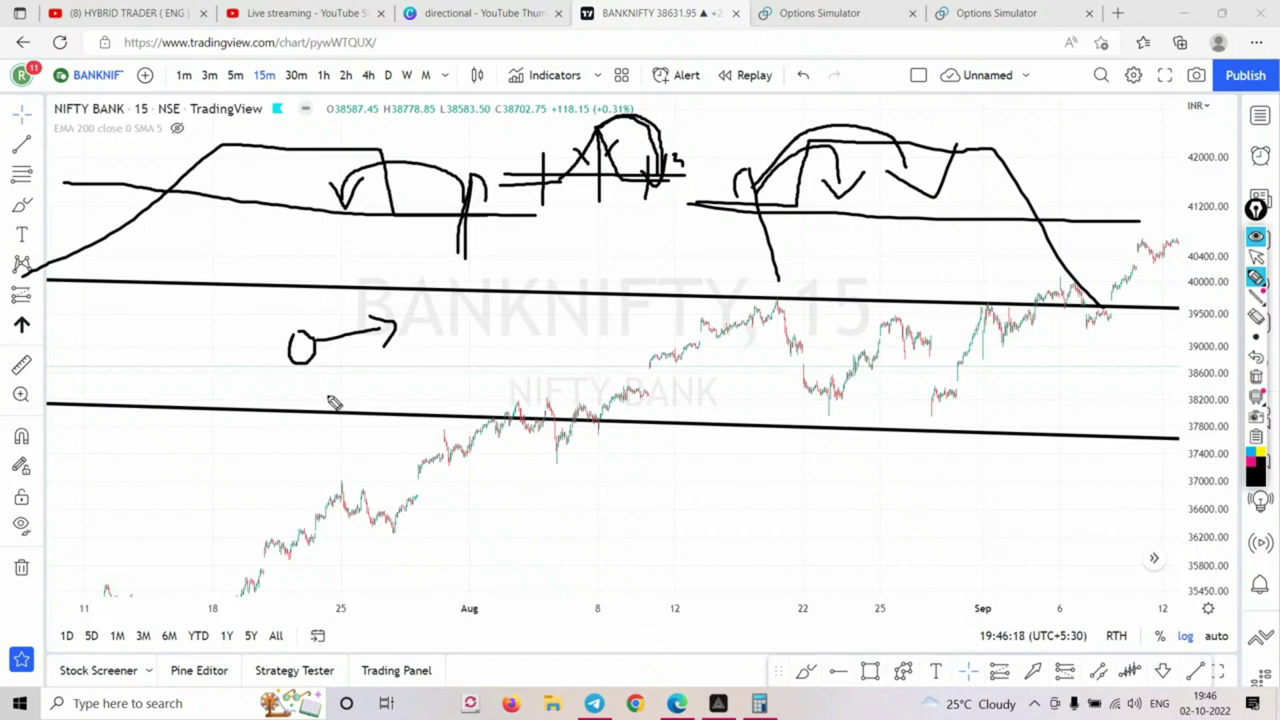
{"action": "mouse_move", "coordinate": [172, 464]}
{"action": "left_mouse_down"}
{"action": "mouse_move", "coordinate": [153, 492]}
{"action": "mouse_move", "coordinate": [178, 494]}
{"action": "mouse_move", "coordinate": [272, 435]}
{"action": "mouse_move", "coordinate": [268, 464]}
{"action": "mouse_move", "coordinate": [297, 440]}
{"action": "mouse_move", "coordinate": [289, 418]}
{"action": "mouse_move", "coordinate": [364, 387]}
{"action": "mouse_move", "coordinate": [365, 441]}
{"action": "left_mouse_up"}
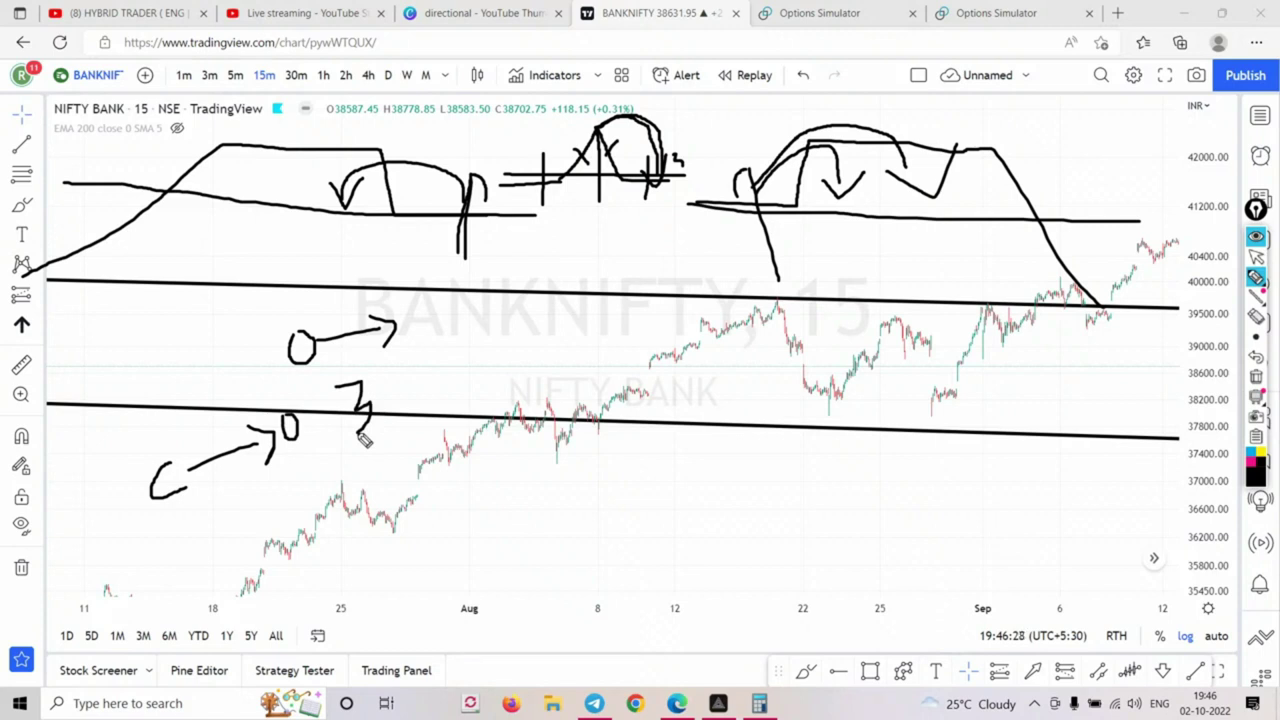
{"action": "mouse_move", "coordinate": [358, 383]}
{"action": "left_mouse_down"}
{"action": "mouse_move", "coordinate": [322, 378]}
{"action": "mouse_move", "coordinate": [410, 440]}
{"action": "mouse_move", "coordinate": [358, 352]}
{"action": "left_mouse_up"}
{"action": "mouse_move", "coordinate": [128, 456]}
{"action": "left_mouse_down"}
{"action": "mouse_move", "coordinate": [192, 505]}
{"action": "mouse_move", "coordinate": [136, 450]}
{"action": "left_mouse_up"}
{"action": "left_click_drag", "start_coordinate": [256, 345], "coordinate": [262, 395]}
{"action": "mouse_move", "coordinate": [258, 342]}
{"action": "left_mouse_down"}
{"action": "mouse_move", "coordinate": [285, 345]}
{"action": "mouse_move", "coordinate": [272, 368]}
{"action": "left_mouse_up"}
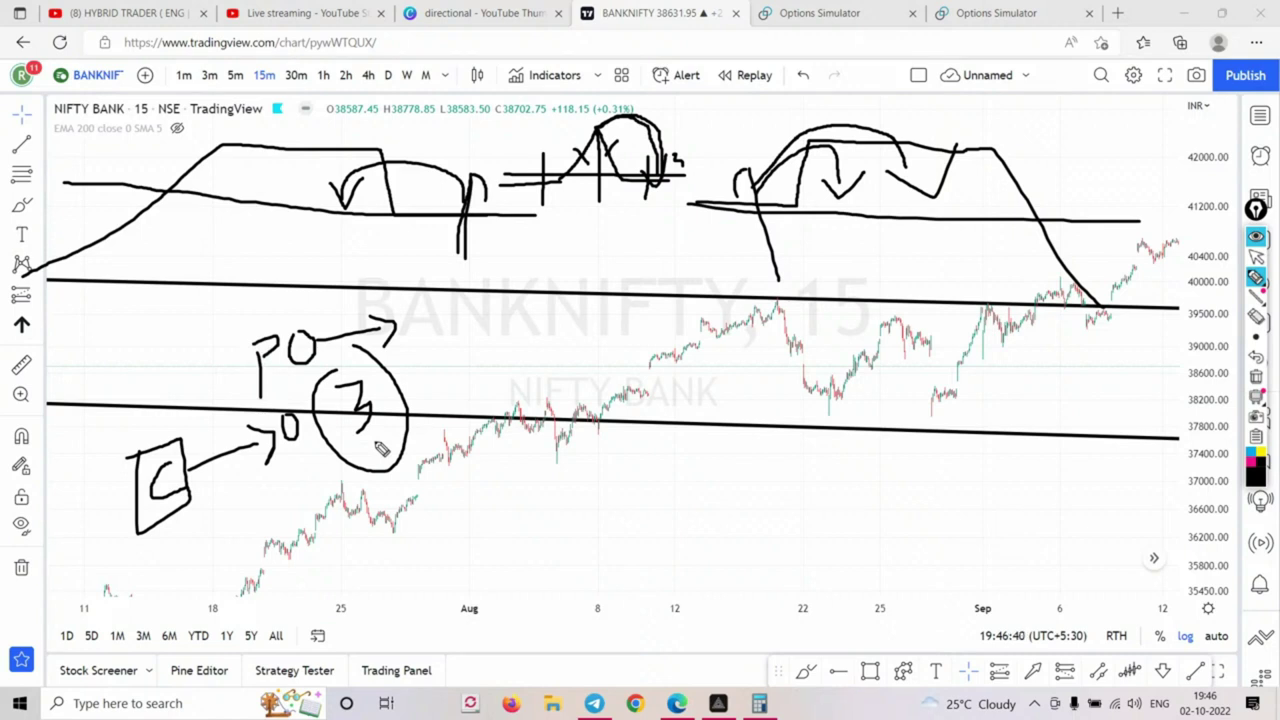
Handwrite 1 CR, a struck-through 7 and a circled 3 plus a circled 2 below the payoff sketches, then box the 3 + 2
{"action": "left_click_drag", "start_coordinate": [385, 357], "coordinate": [326, 371]}
{"action": "left_click_drag", "start_coordinate": [477, 335], "coordinate": [477, 380]}
{"action": "mouse_move", "coordinate": [530, 330]}
{"action": "left_mouse_down"}
{"action": "mouse_move", "coordinate": [510, 373]}
{"action": "mouse_move", "coordinate": [543, 361]}
{"action": "mouse_move", "coordinate": [540, 331]}
{"action": "mouse_move", "coordinate": [553, 345]}
{"action": "mouse_move", "coordinate": [586, 321]}
{"action": "left_mouse_up"}
{"action": "mouse_move", "coordinate": [116, 320]}
{"action": "left_mouse_down"}
{"action": "mouse_move", "coordinate": [141, 360]}
{"action": "mouse_move", "coordinate": [123, 384]}
{"action": "mouse_move", "coordinate": [162, 351]}
{"action": "mouse_move", "coordinate": [115, 311]}
{"action": "mouse_move", "coordinate": [183, 341]}
{"action": "left_mouse_up"}
{"action": "mouse_move", "coordinate": [236, 313]}
{"action": "left_mouse_down"}
{"action": "mouse_move", "coordinate": [208, 290]}
{"action": "mouse_move", "coordinate": [197, 320]}
{"action": "mouse_move", "coordinate": [234, 346]}
{"action": "mouse_move", "coordinate": [222, 284]}
{"action": "left_mouse_up"}
{"action": "mouse_move", "coordinate": [495, 517]}
{"action": "left_mouse_down"}
{"action": "mouse_move", "coordinate": [564, 504]}
{"action": "mouse_move", "coordinate": [562, 546]}
{"action": "mouse_move", "coordinate": [605, 508]}
{"action": "left_mouse_up"}
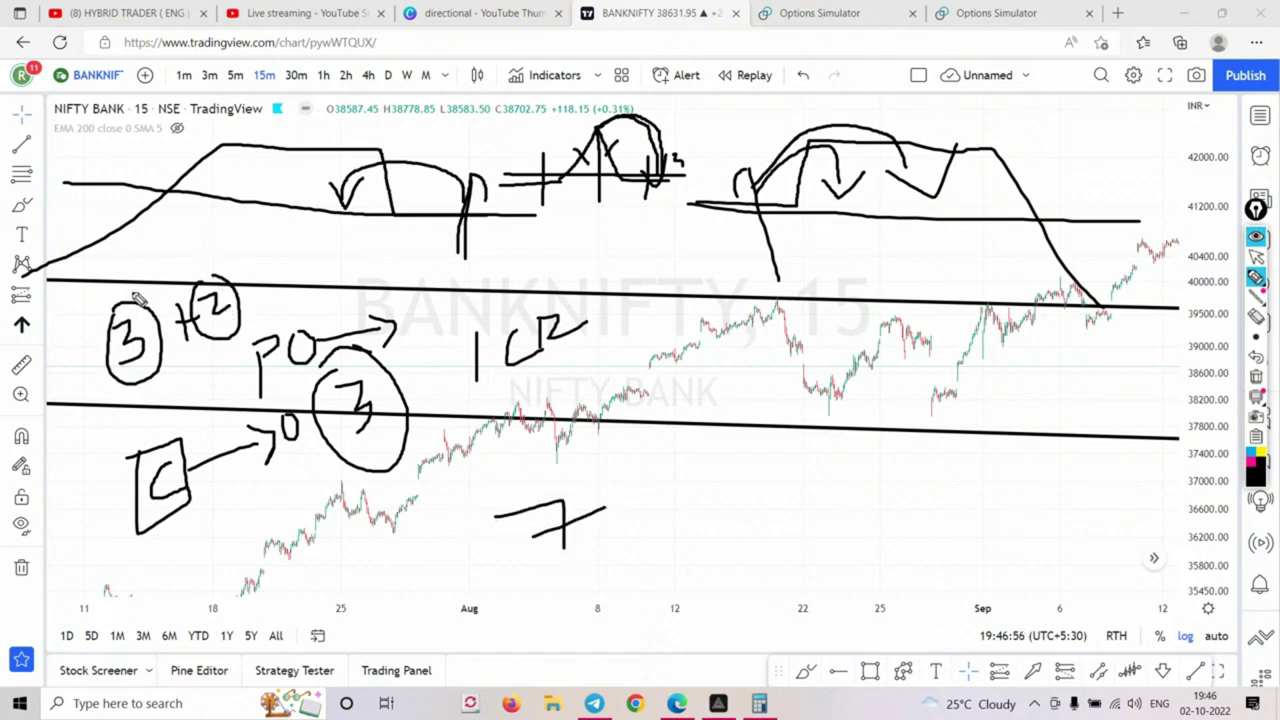
{"action": "mouse_move", "coordinate": [88, 288]}
{"action": "left_mouse_down"}
{"action": "mouse_move", "coordinate": [250, 239]}
{"action": "mouse_move", "coordinate": [252, 338]}
{"action": "mouse_move", "coordinate": [110, 312]}
{"action": "left_mouse_up"}
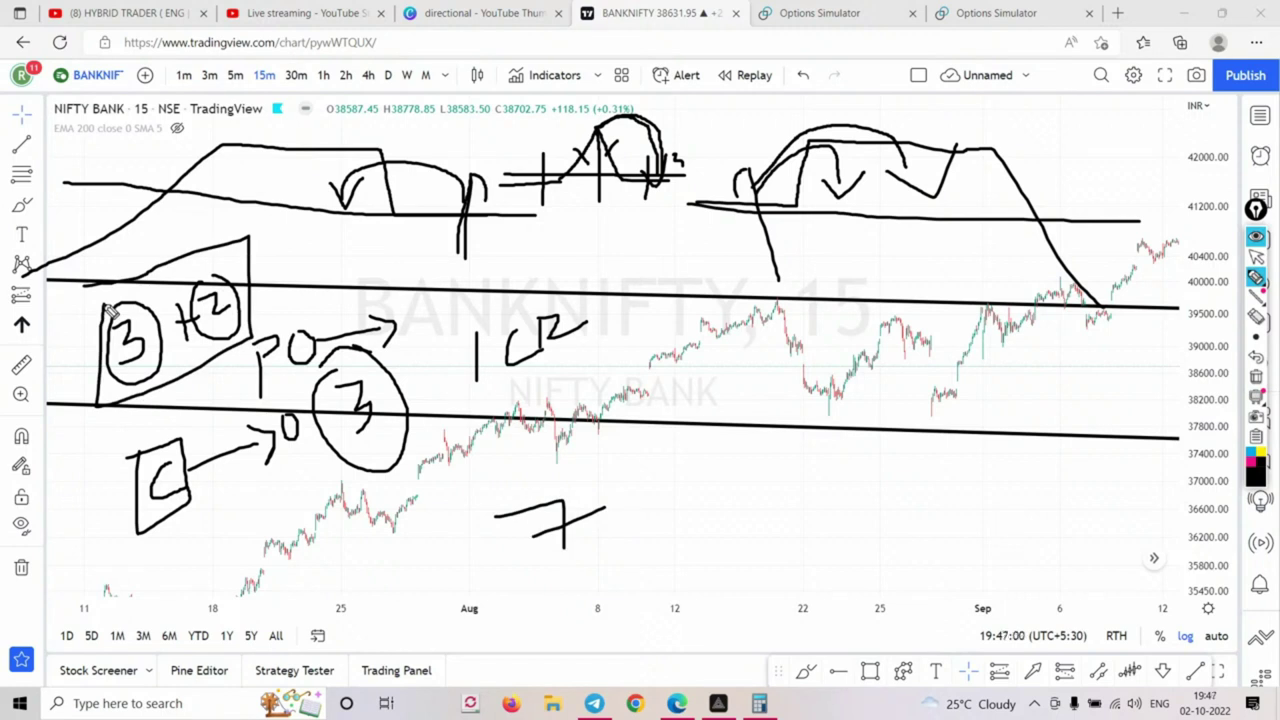
Handwrite a circled 5 and a circled 4 joined by a dash under the lower trend line, and scribble over the 5
{"action": "mouse_move", "coordinate": [684, 466]}
{"action": "left_mouse_down"}
{"action": "mouse_move", "coordinate": [682, 488]}
{"action": "mouse_move", "coordinate": [684, 470]}
{"action": "mouse_move", "coordinate": [714, 451]}
{"action": "mouse_move", "coordinate": [655, 478]}
{"action": "mouse_move", "coordinate": [745, 492]}
{"action": "mouse_move", "coordinate": [672, 425]}
{"action": "mouse_move", "coordinate": [674, 455]}
{"action": "left_mouse_up"}
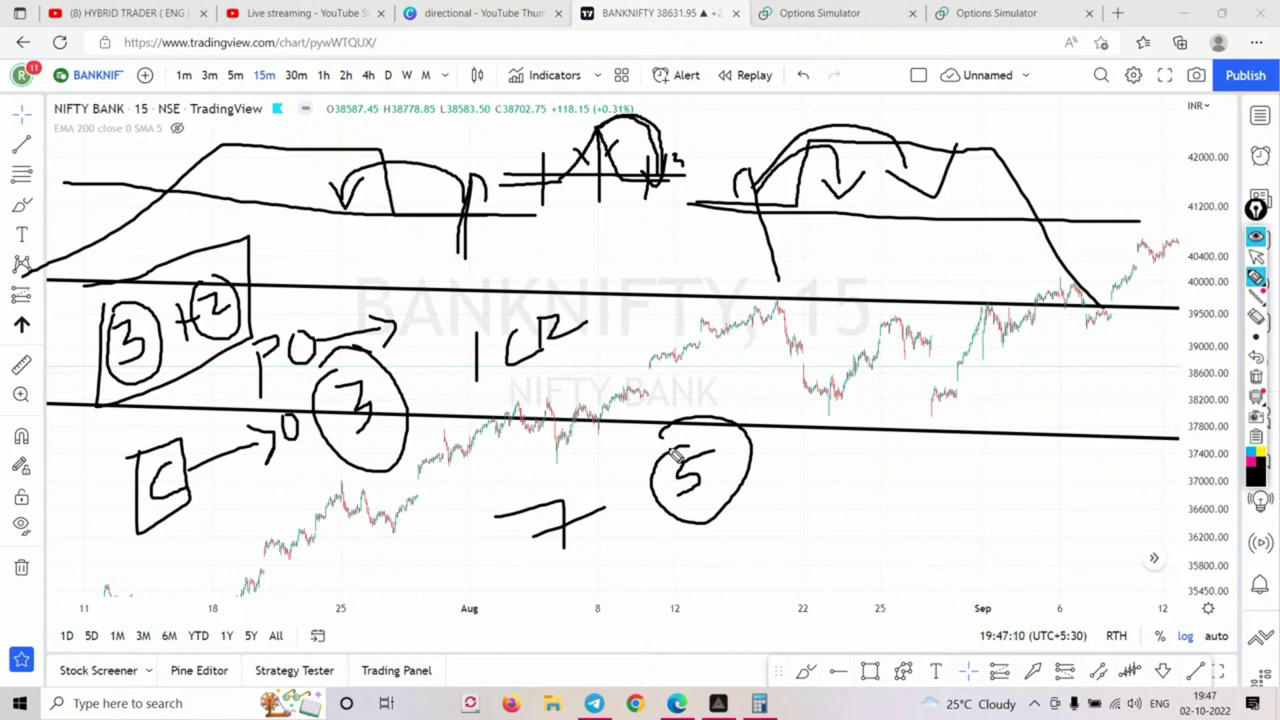
{"action": "mouse_move", "coordinate": [730, 457]}
{"action": "left_mouse_down"}
{"action": "mouse_move", "coordinate": [774, 454]}
{"action": "mouse_move", "coordinate": [796, 476]}
{"action": "mouse_move", "coordinate": [801, 461]}
{"action": "mouse_move", "coordinate": [796, 512]}
{"action": "left_mouse_up"}
{"action": "mouse_move", "coordinate": [776, 420]}
{"action": "left_mouse_down"}
{"action": "mouse_move", "coordinate": [758, 497]}
{"action": "mouse_move", "coordinate": [806, 427]}
{"action": "left_mouse_up"}
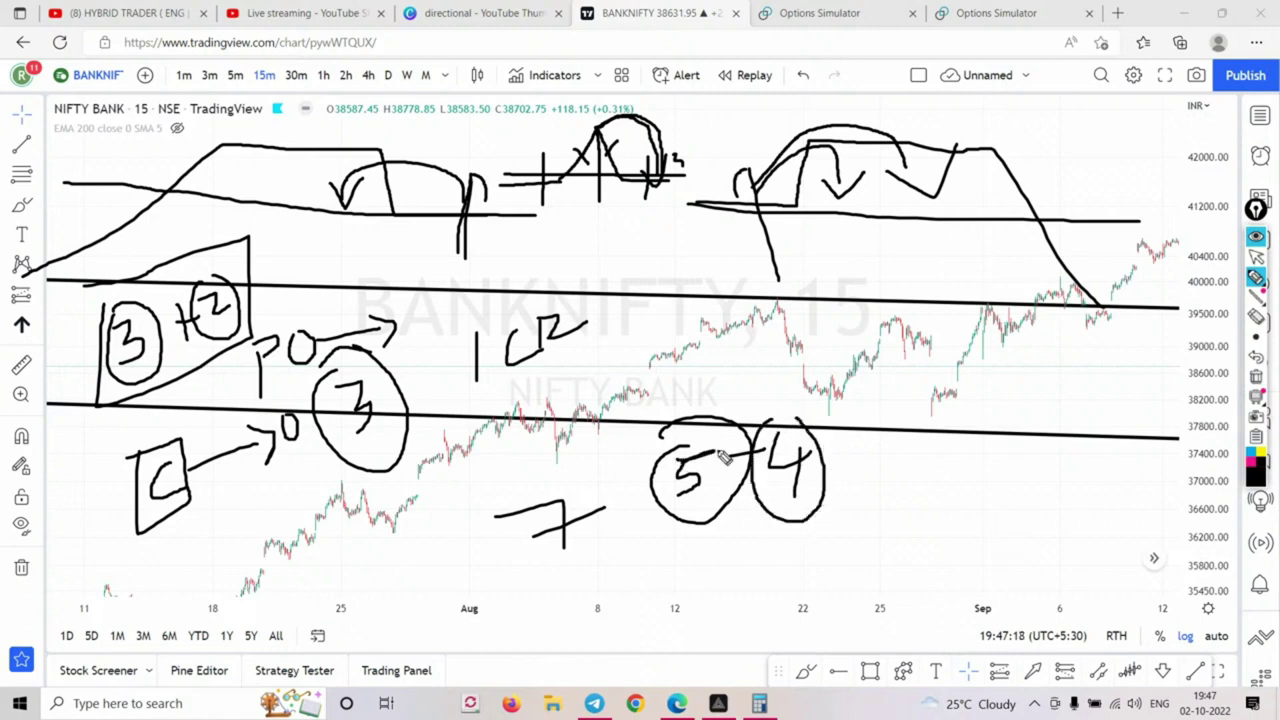
{"action": "mouse_move", "coordinate": [684, 474]}
{"action": "left_mouse_down"}
{"action": "mouse_move", "coordinate": [712, 482]}
{"action": "mouse_move", "coordinate": [686, 496]}
{"action": "left_mouse_up"}
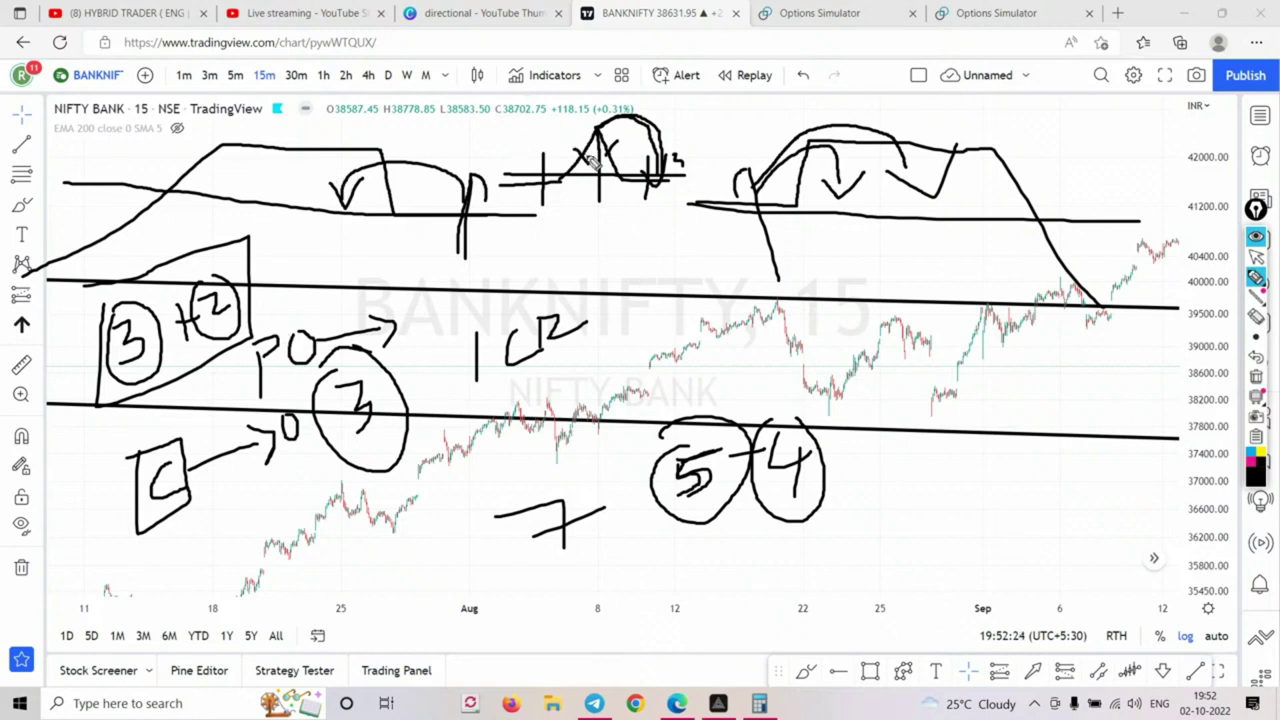
Remove the two trend lines from the BANKNIFTY chart and clear all handwritten pen annotations
{"action": "right_click", "coordinate": [1066, 148]}
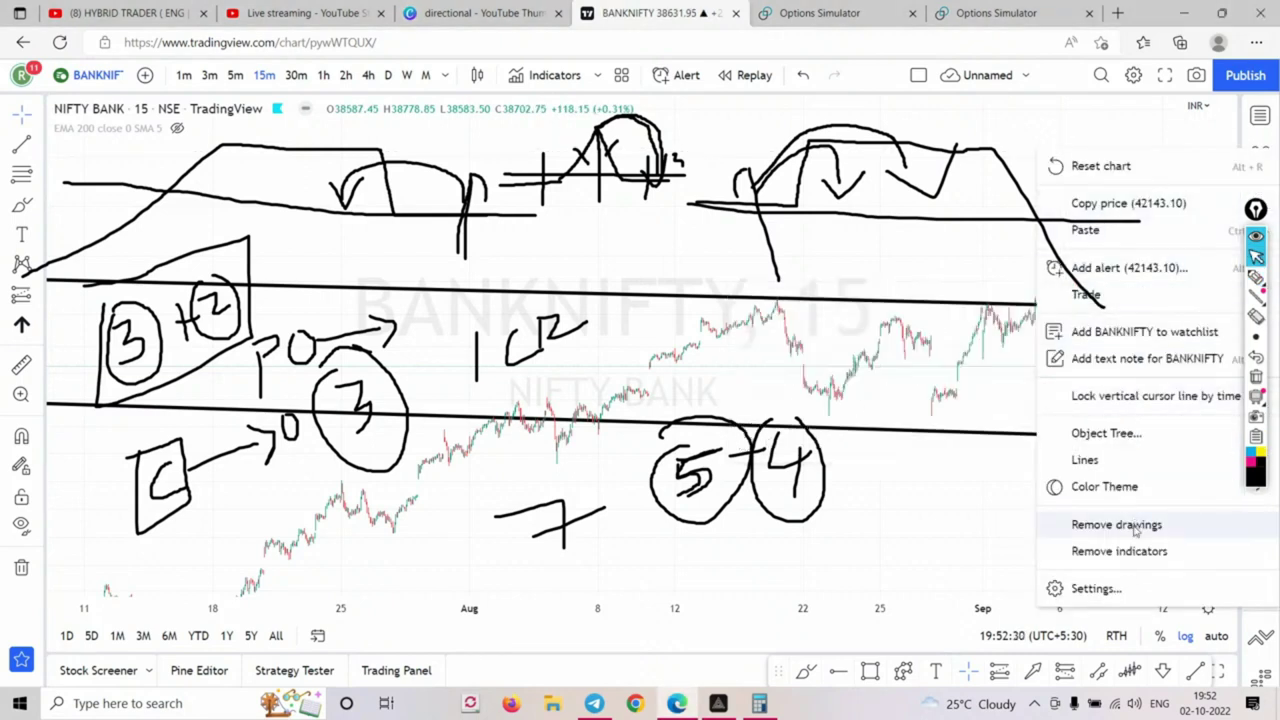
{"action": "key", "text": "Escape"}
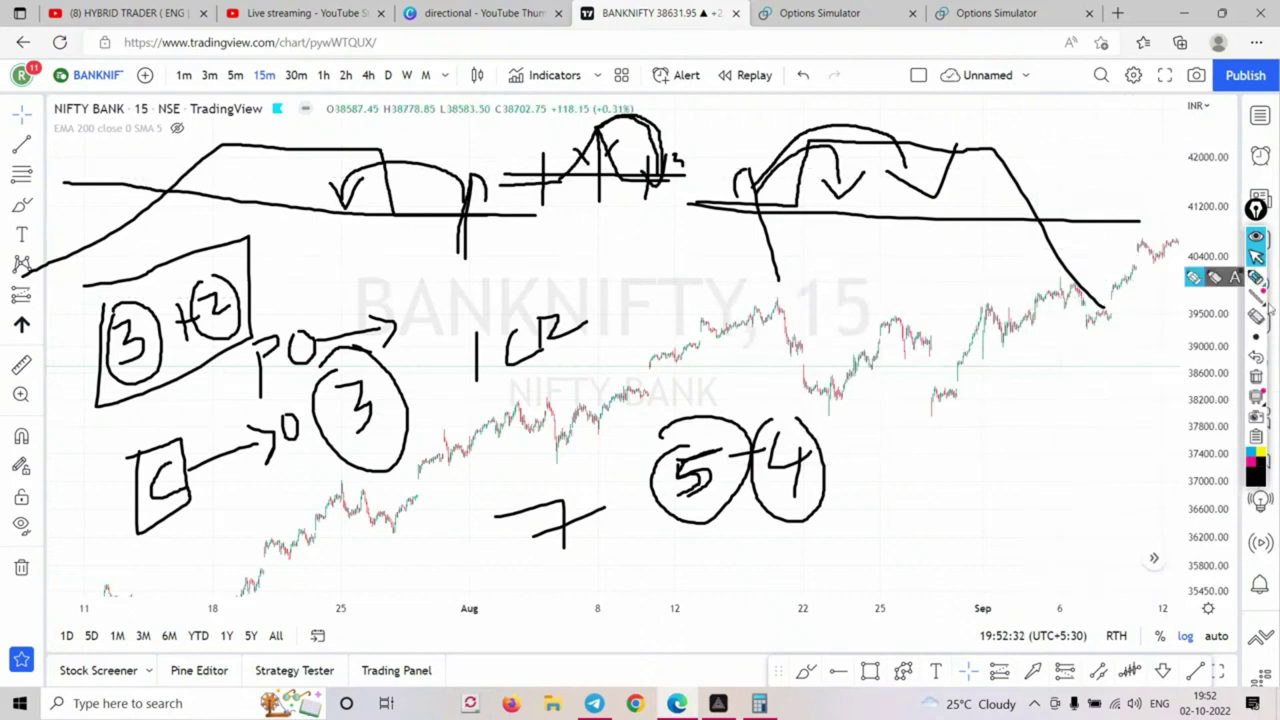
{"action": "left_click", "coordinate": [1254, 377]}
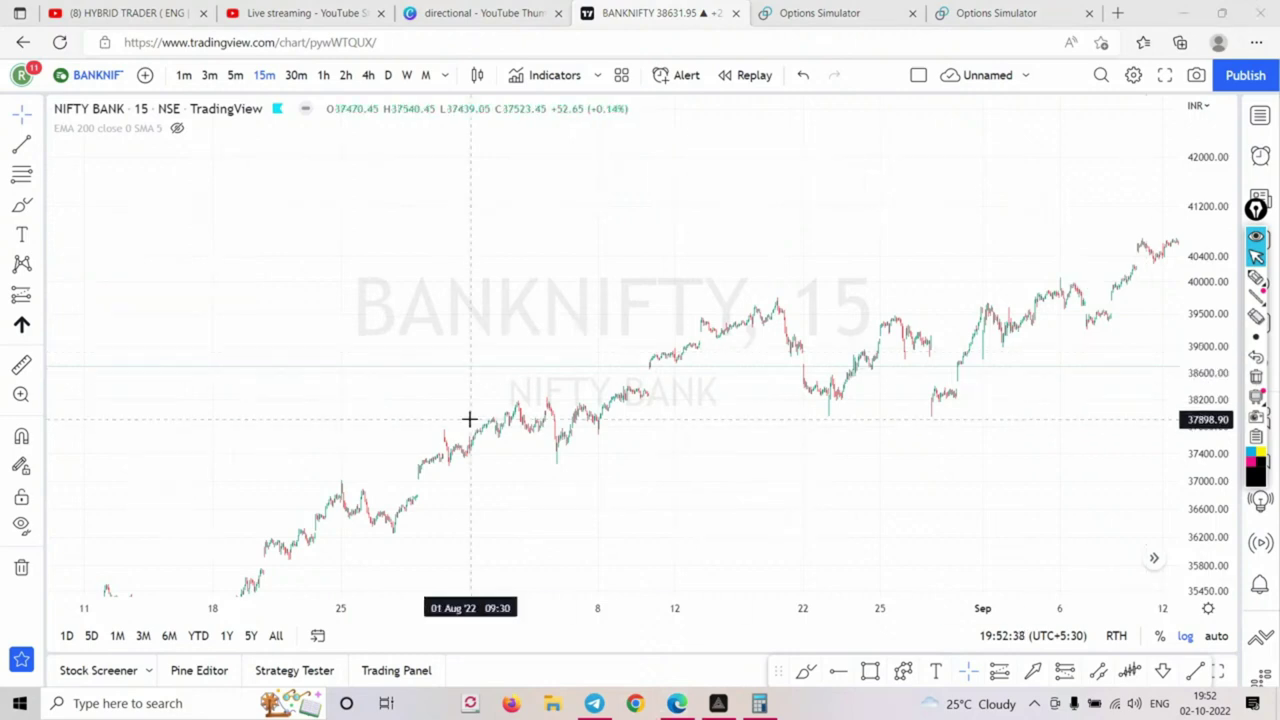
{"action": "scroll", "coordinate": [897, 371], "scroll_direction": "up", "scroll_amount": 1}
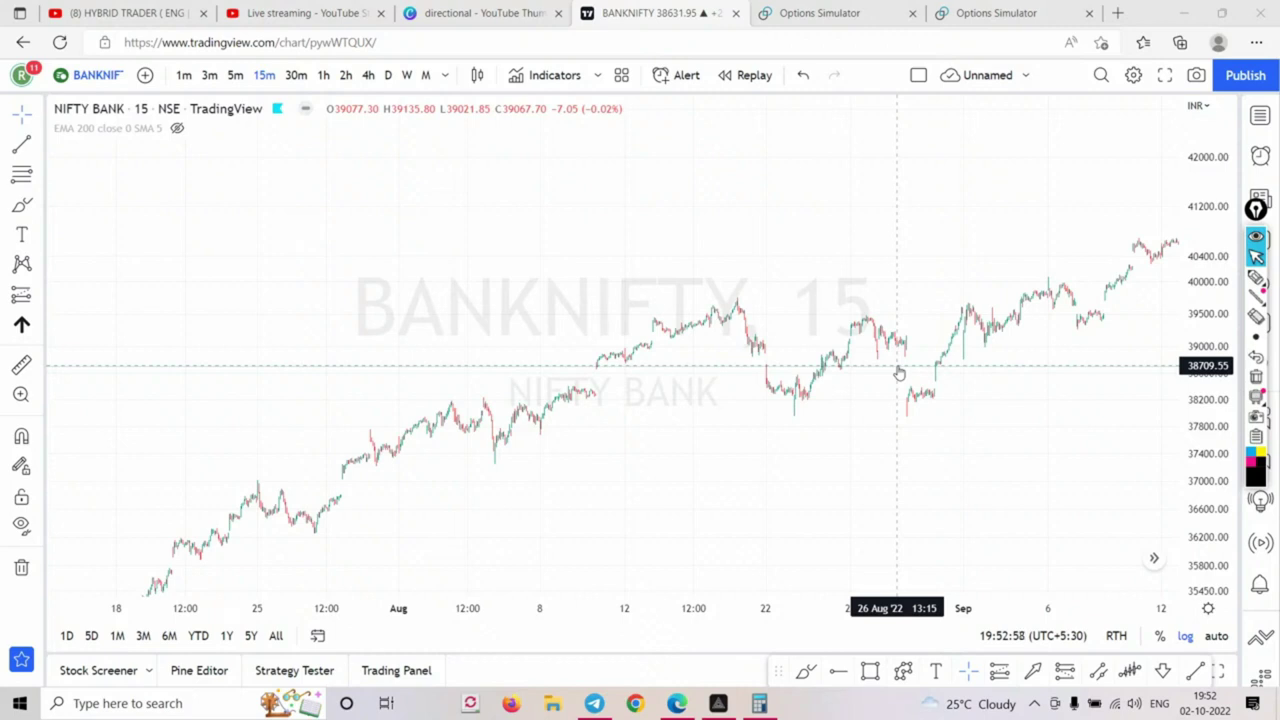
Switch to the Opstra Options Simulator dated 29-Sep-2022 15:00 and reset all its strategy positions
{"action": "left_click", "coordinate": [973, 13]}
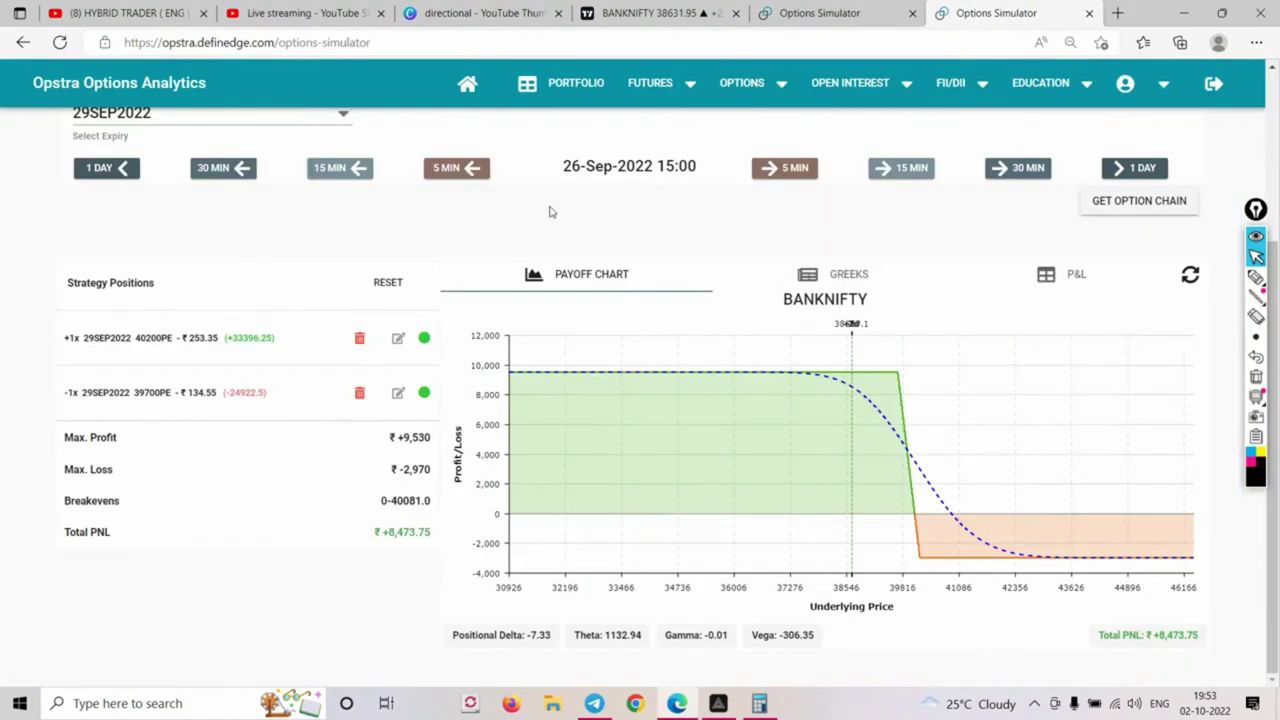
{"action": "scroll", "coordinate": [551, 209], "scroll_direction": "up", "scroll_amount": 3}
{"action": "left_click", "coordinate": [795, 18]}
{"action": "scroll", "coordinate": [600, 189], "scroll_direction": "up", "scroll_amount": 3}
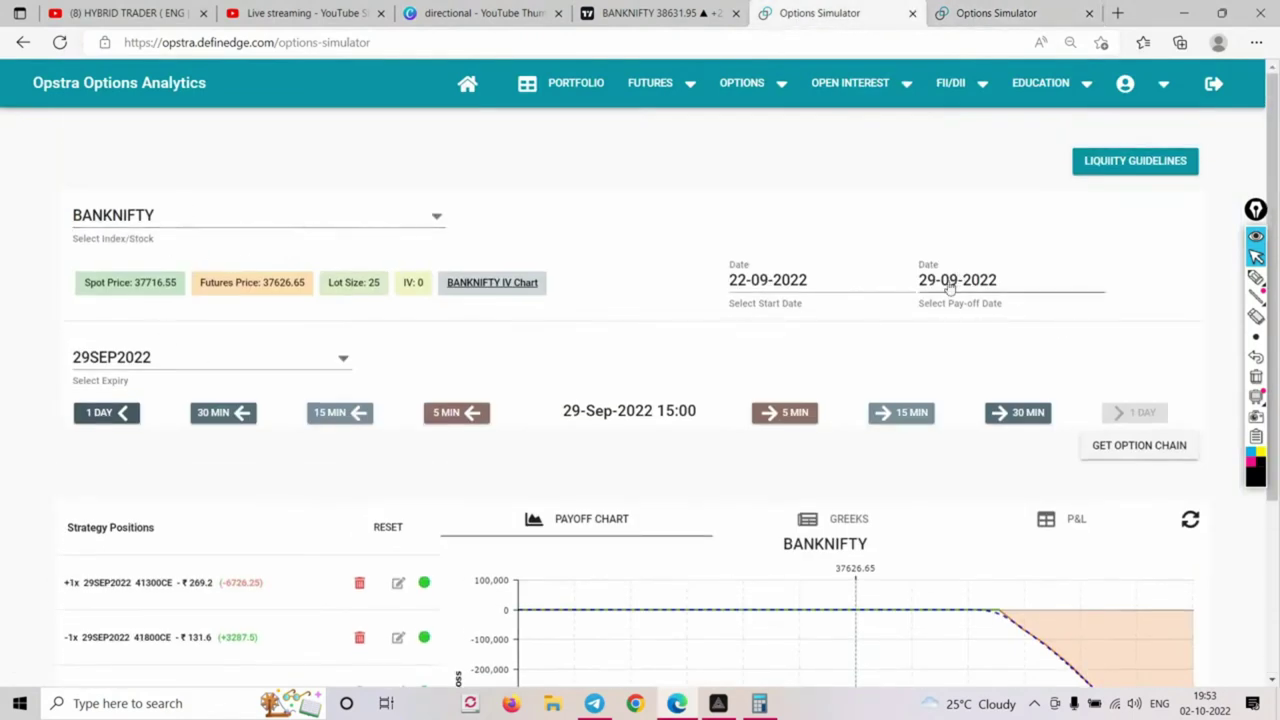
{"action": "left_click", "coordinate": [388, 527]}
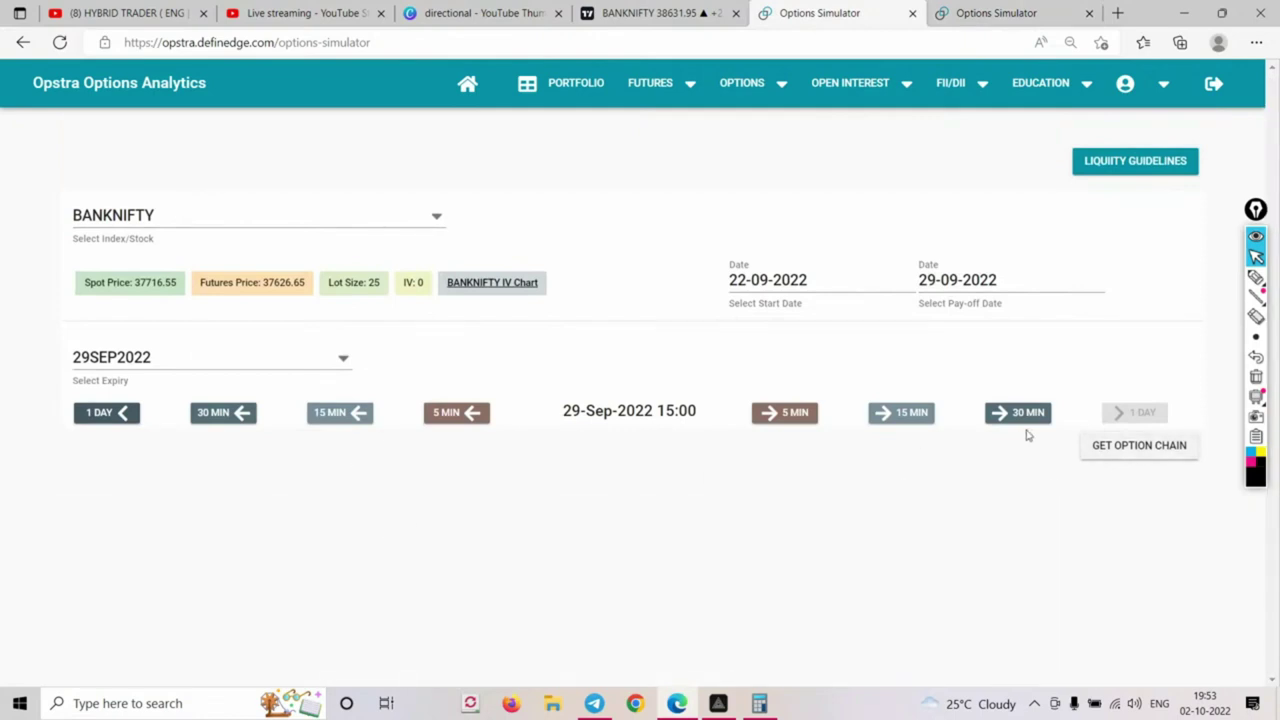
Step the simulation back day by day to 22-Sep-2022 15:00 and load the 29SEP2022 option chain
{"action": "double_click", "coordinate": [108, 416]}
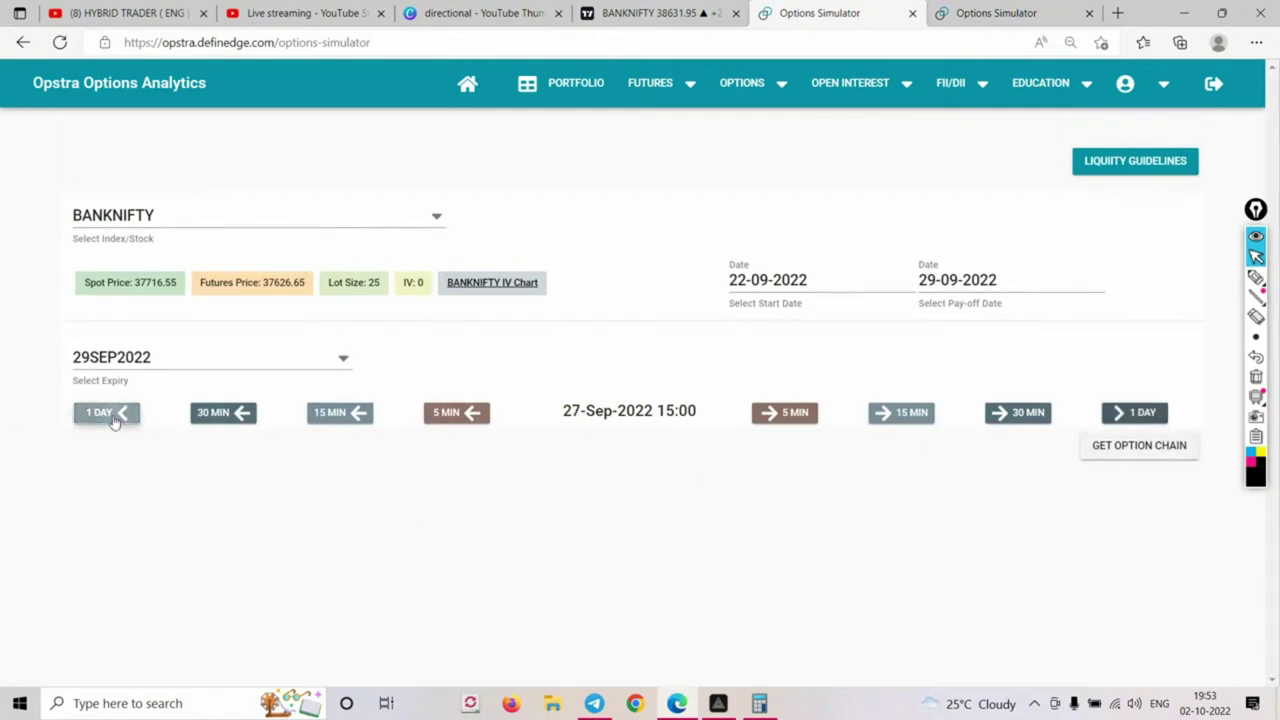
{"action": "triple_click", "coordinate": [110, 418]}
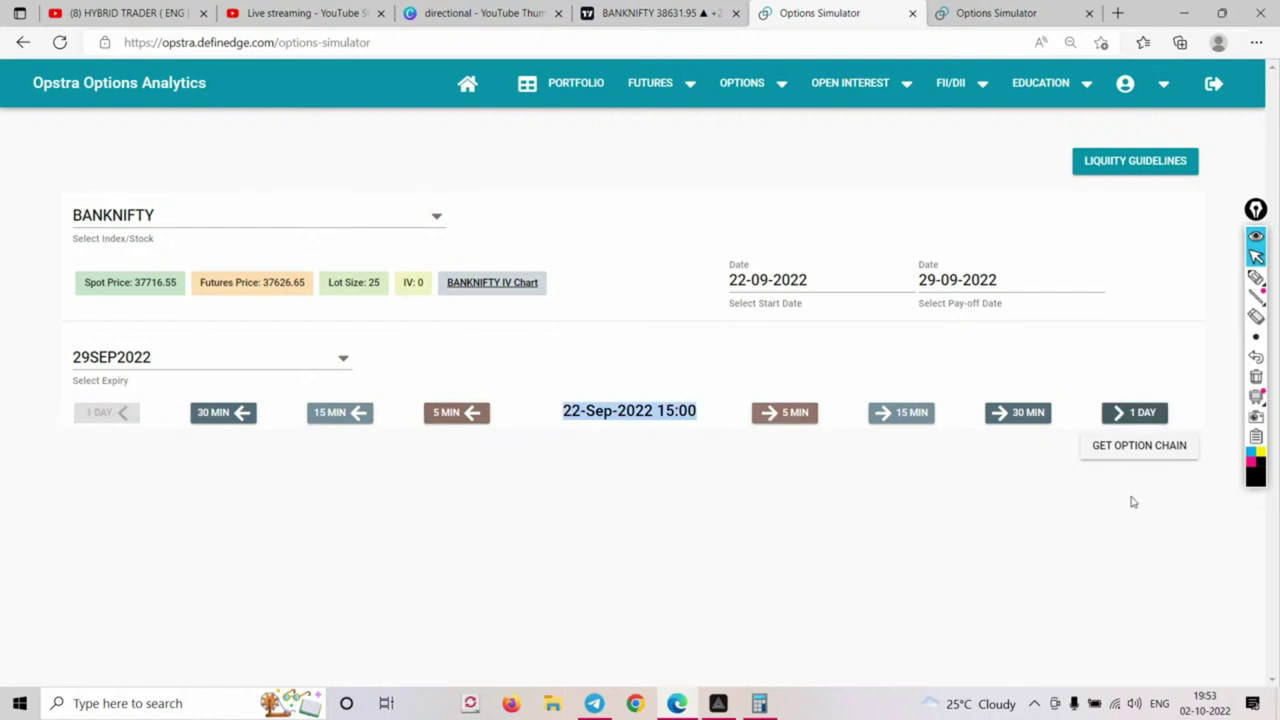
{"action": "left_click", "coordinate": [1139, 447]}
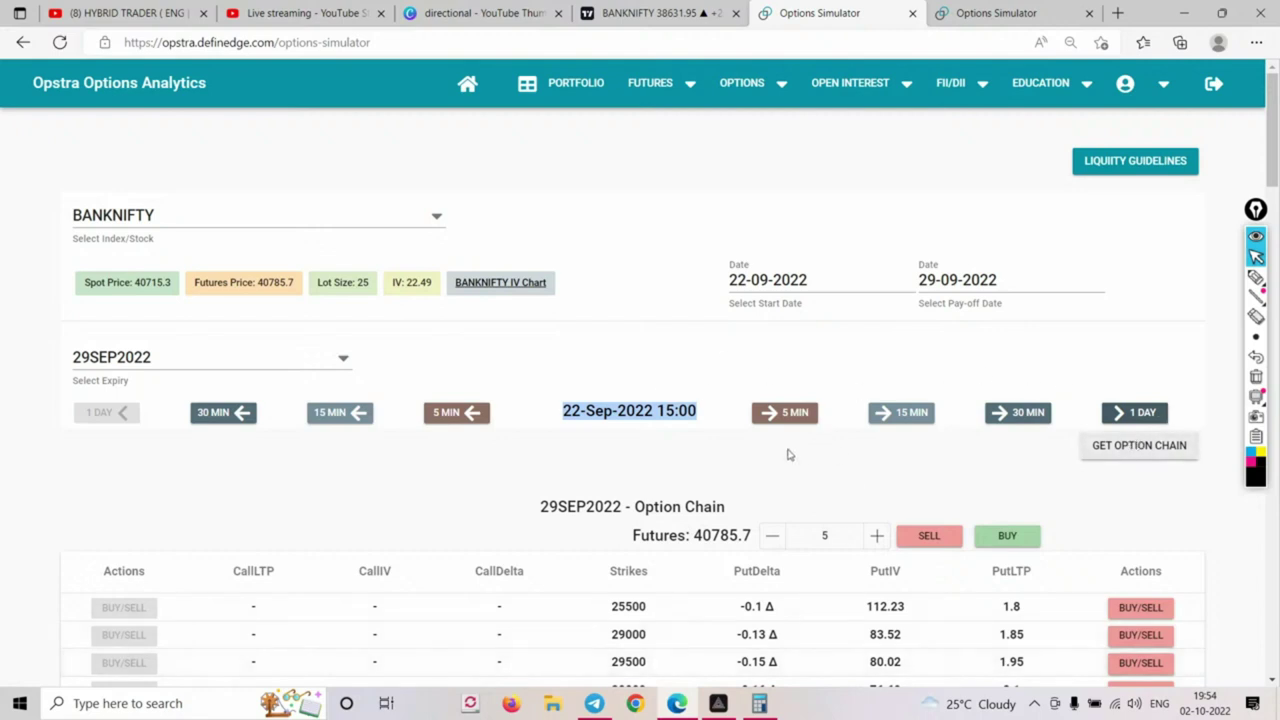
Sell one lot each of the 40800PE and the 40800CE from the 29SEP2022 option chain
{"action": "scroll", "coordinate": [737, 523], "scroll_direction": "down", "scroll_amount": 10}
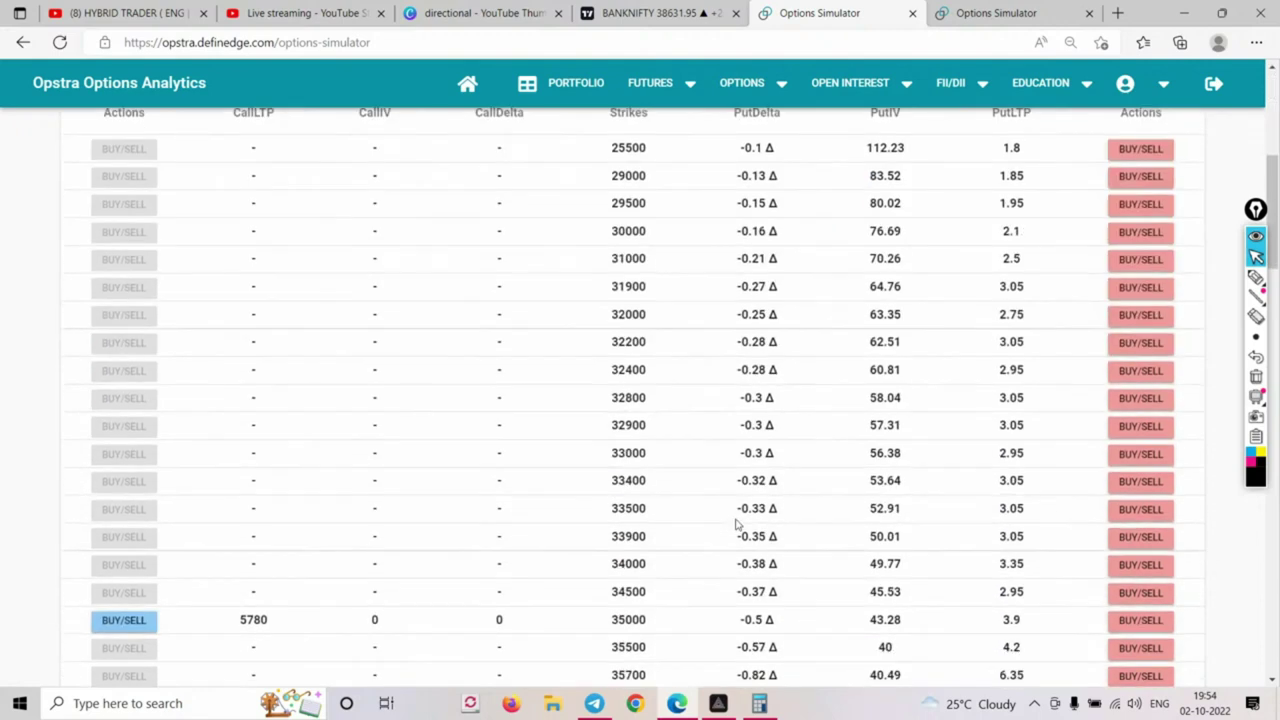
{"action": "scroll", "coordinate": [666, 590], "scroll_direction": "down", "scroll_amount": 6}
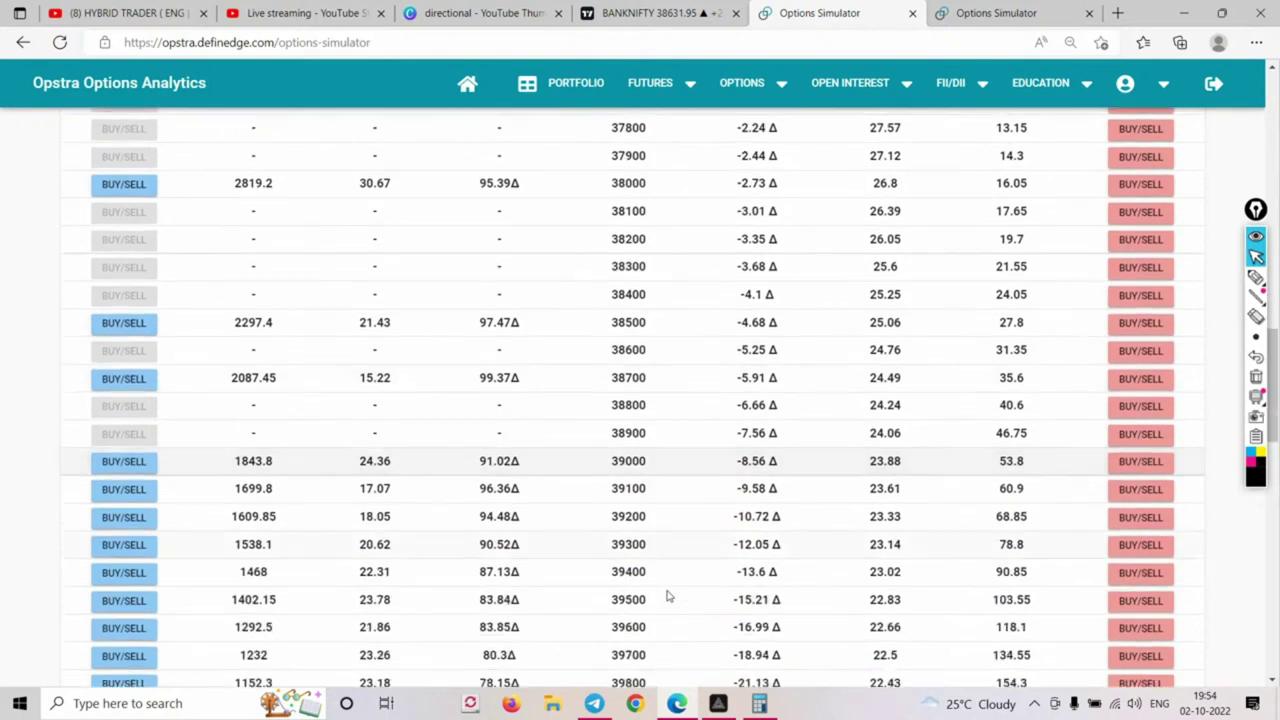
{"action": "double_click", "coordinate": [628, 498]}
{"action": "left_click", "coordinate": [1128, 498]}
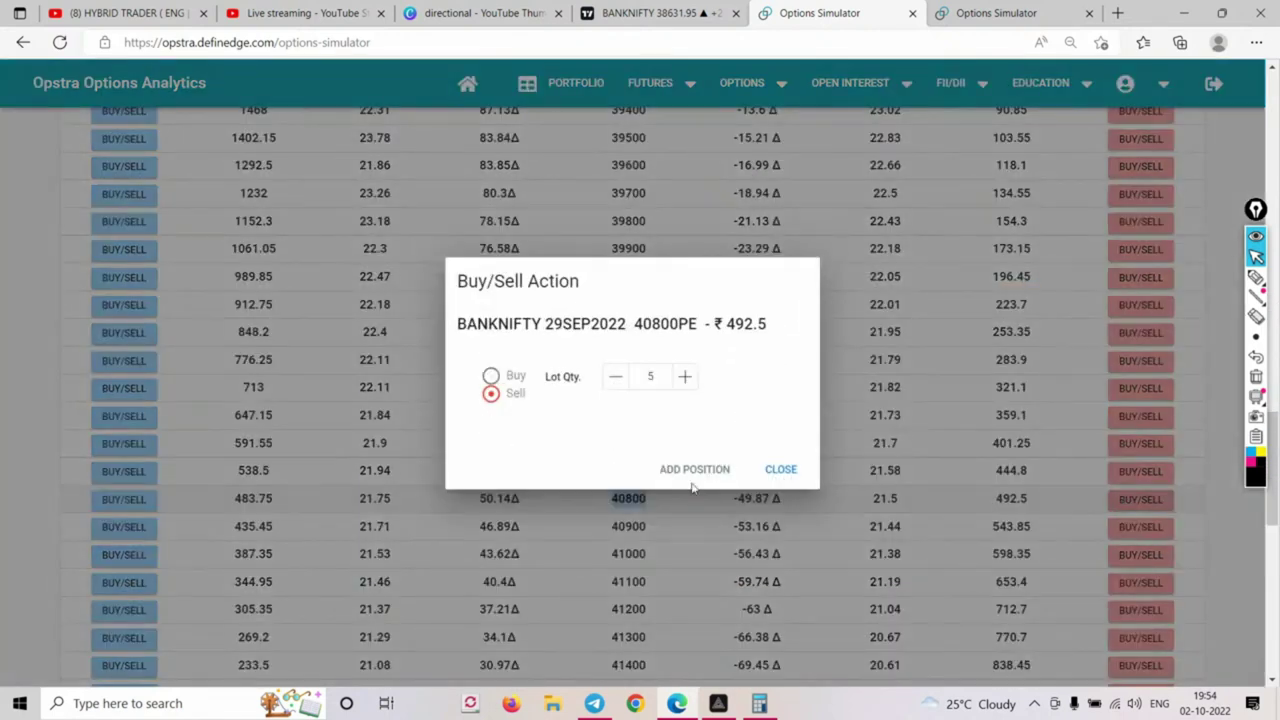
{"action": "left_click", "coordinate": [616, 377]}
{"action": "left_click", "coordinate": [616, 377]}
{"action": "left_click", "coordinate": [616, 377]}
{"action": "left_click", "coordinate": [616, 377]}
{"action": "left_click", "coordinate": [681, 474]}
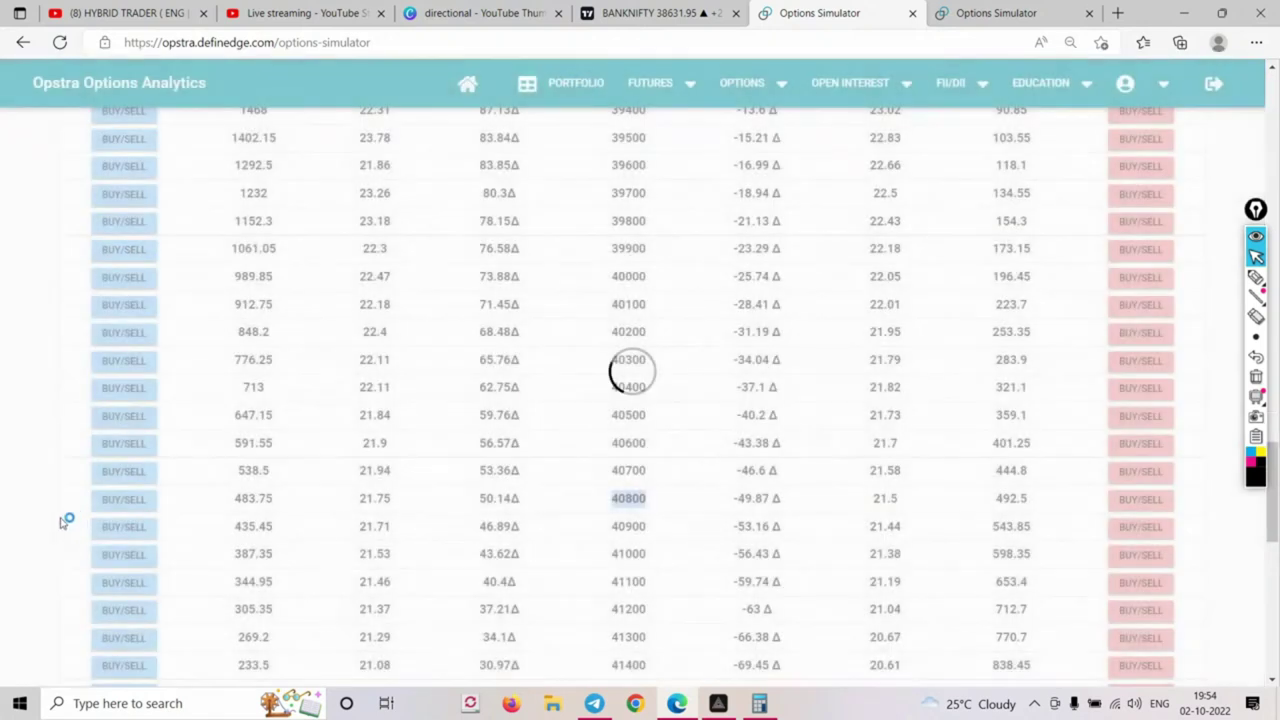
{"action": "left_click", "coordinate": [137, 505]}
{"action": "left_click", "coordinate": [668, 467]}
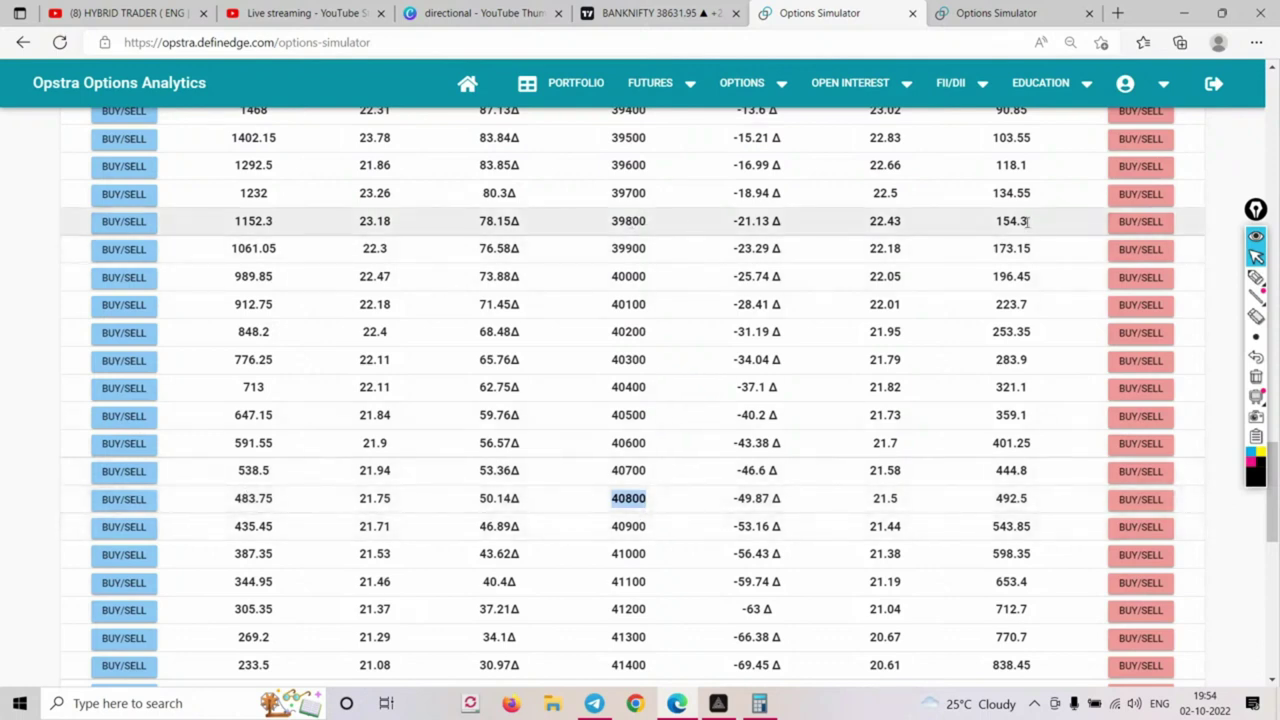
Buy one lot each of the 39800PE and the 41800CE as hedges for the short 40800 options
{"action": "left_click", "coordinate": [1162, 228]}
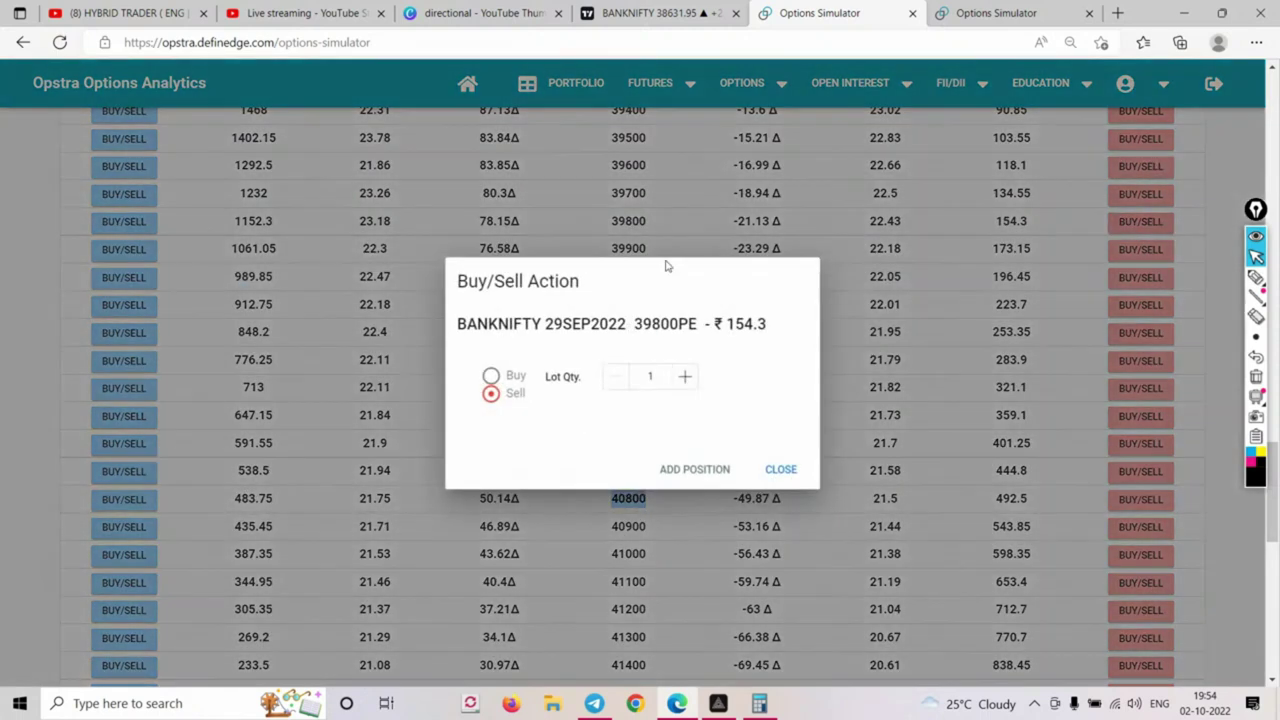
{"action": "left_click", "coordinate": [493, 377]}
{"action": "left_click", "coordinate": [692, 468]}
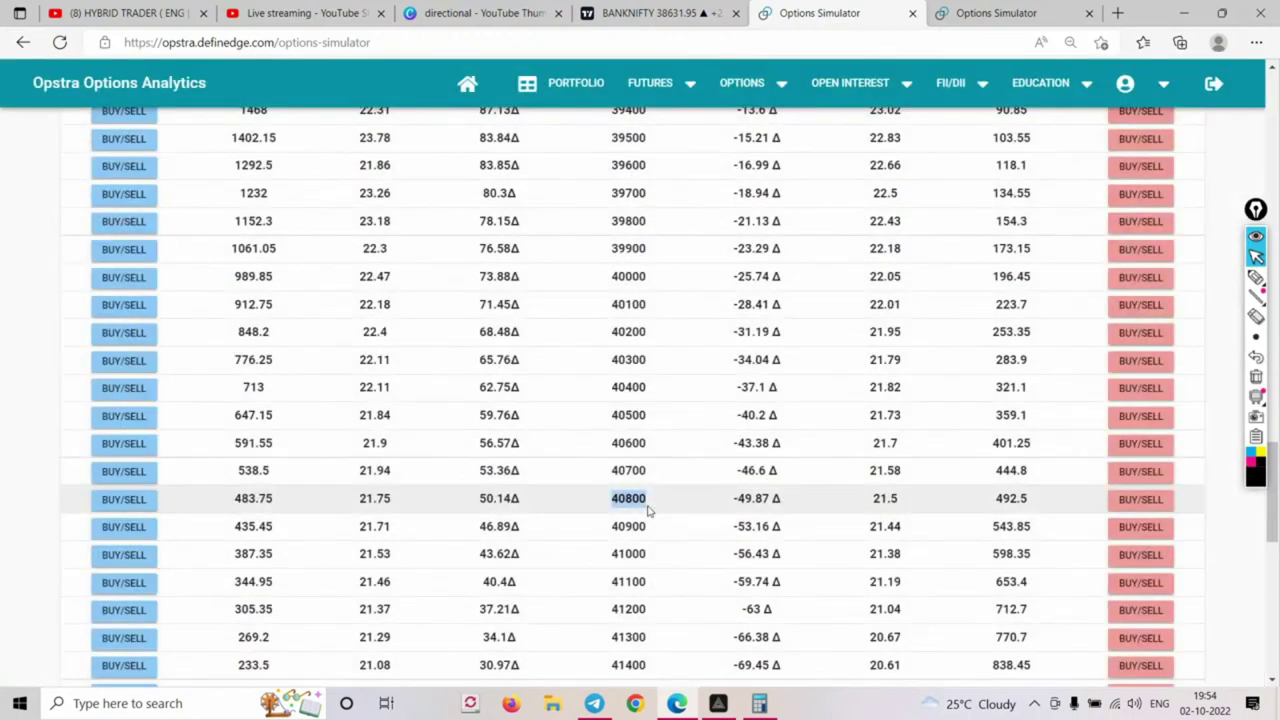
{"action": "scroll", "coordinate": [654, 505], "scroll_direction": "down", "scroll_amount": 1}
{"action": "scroll", "coordinate": [650, 560], "scroll_direction": "down", "scroll_amount": 1}
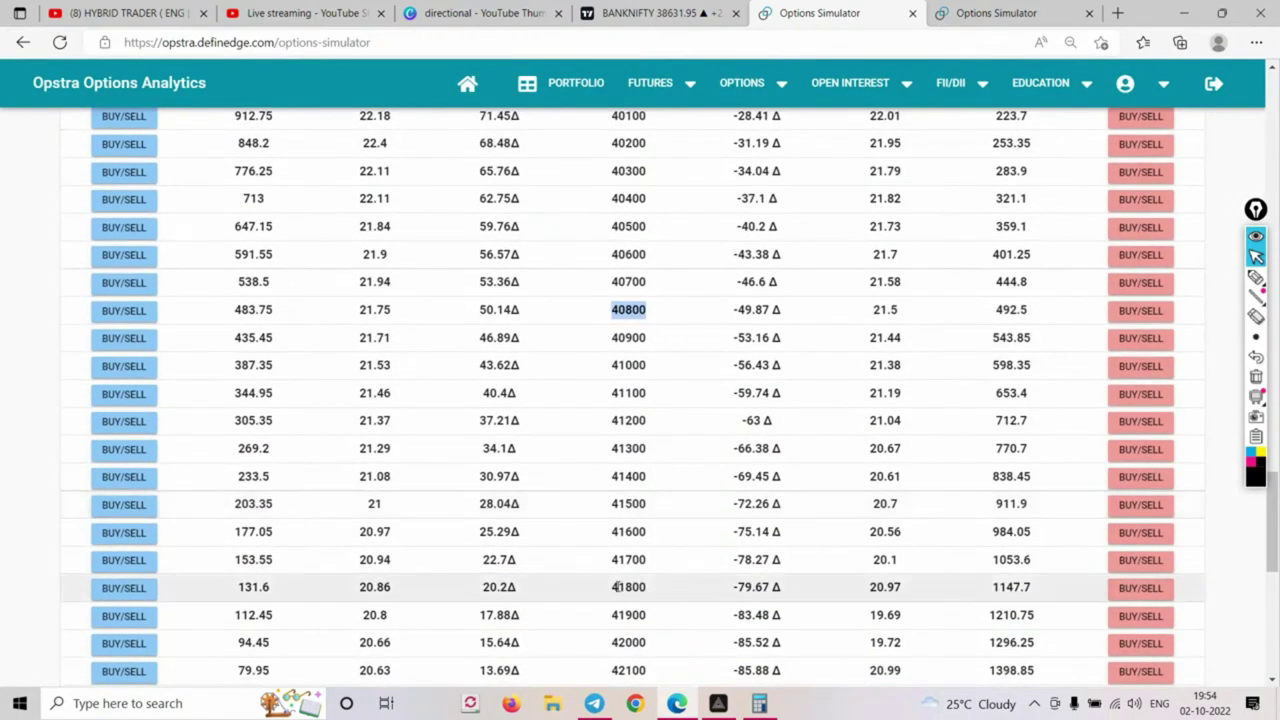
{"action": "left_click", "coordinate": [123, 587]}
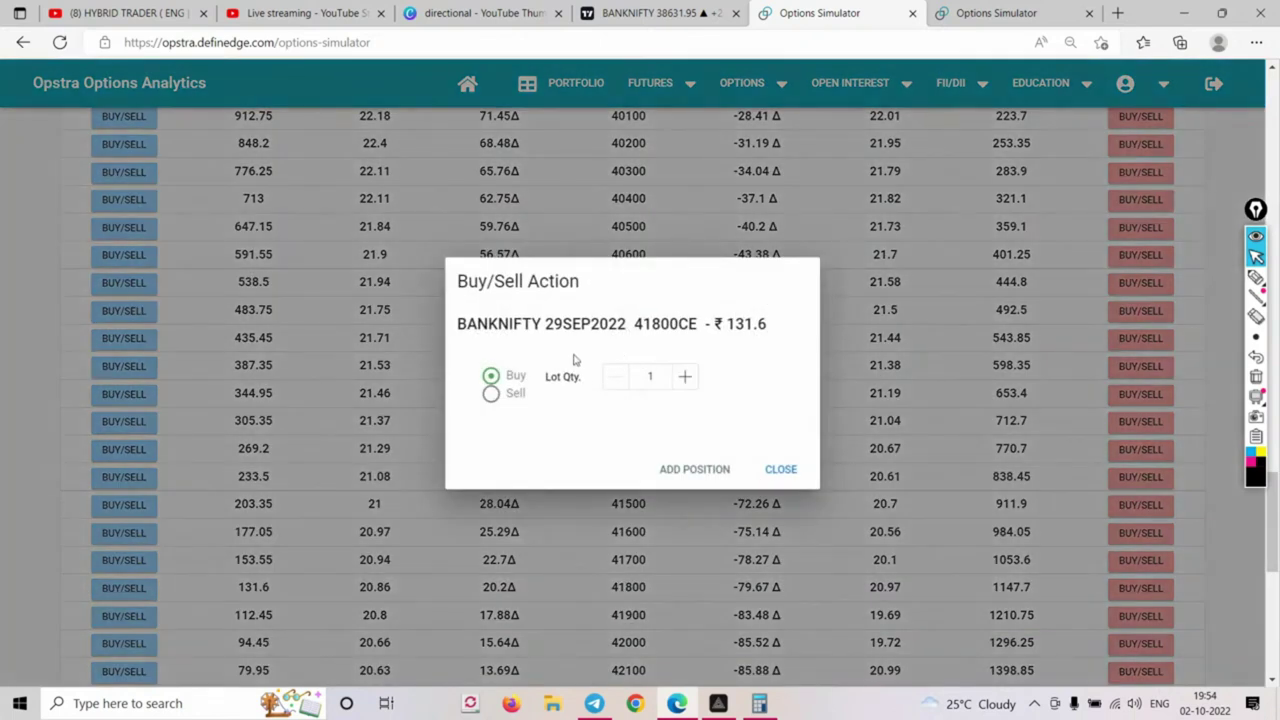
{"action": "left_click", "coordinate": [699, 472]}
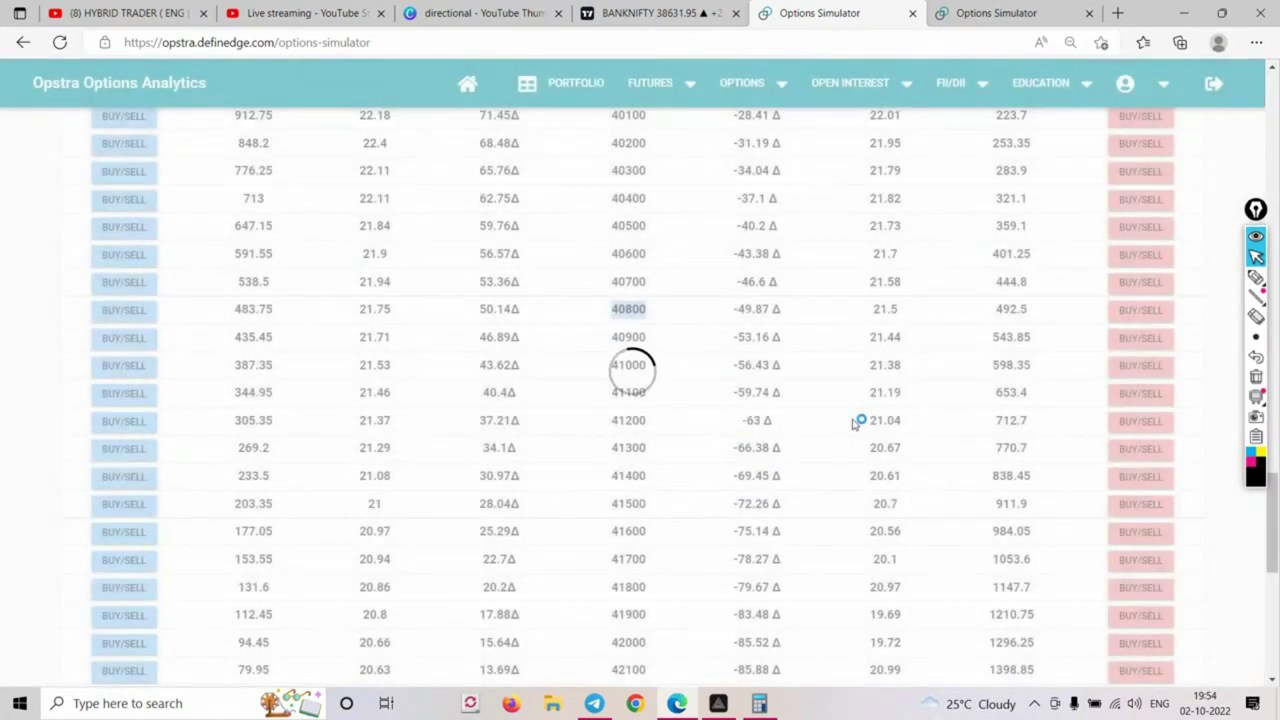
Advance the simulation by 30 minutes to 22-Sep-2022 15:30 and review the strategy's payoff chart and position profits
{"action": "scroll", "coordinate": [837, 394], "scroll_direction": "up", "scroll_amount": 15}
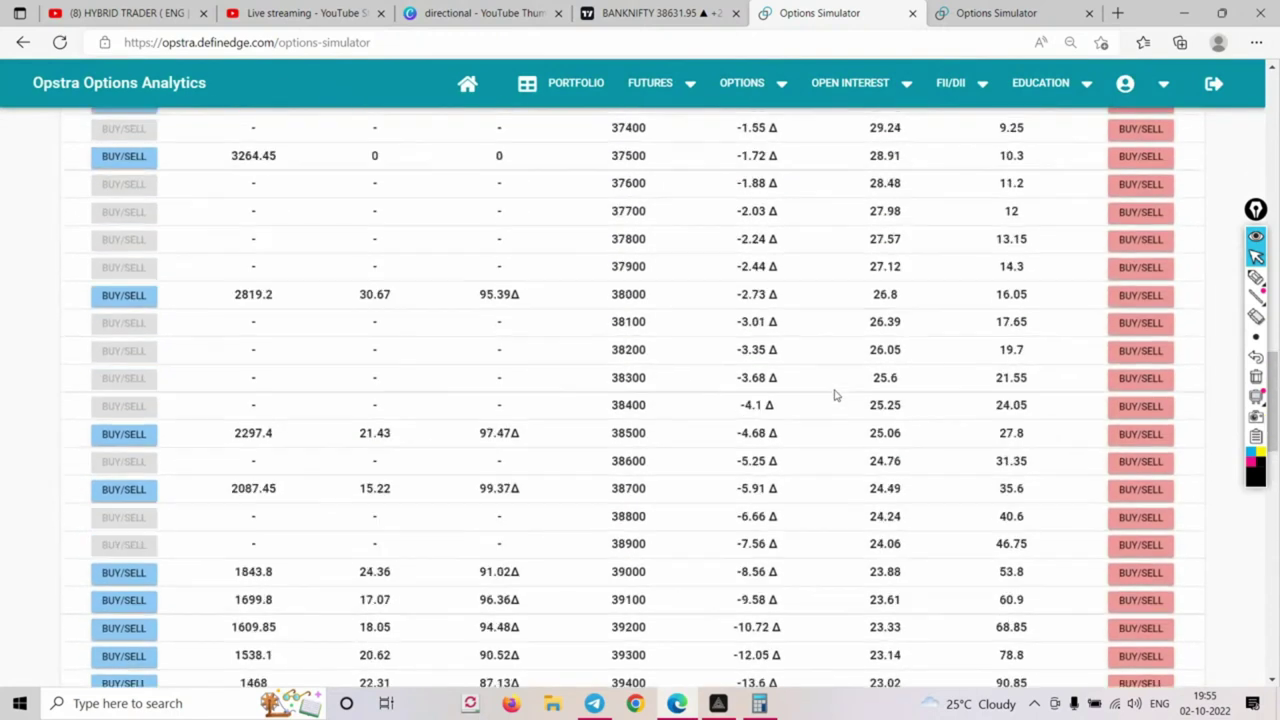
{"action": "scroll", "coordinate": [837, 394], "scroll_direction": "up", "scroll_amount": 5}
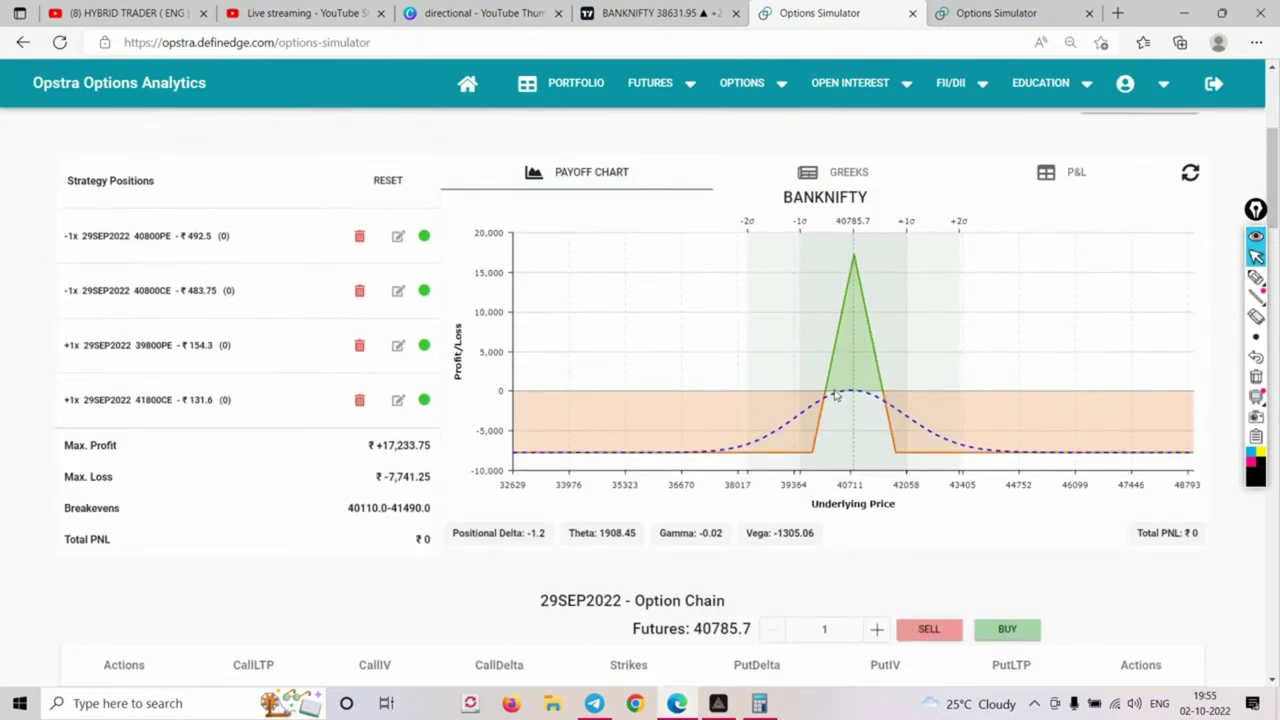
{"action": "scroll", "coordinate": [800, 266], "scroll_direction": "up", "scroll_amount": 3}
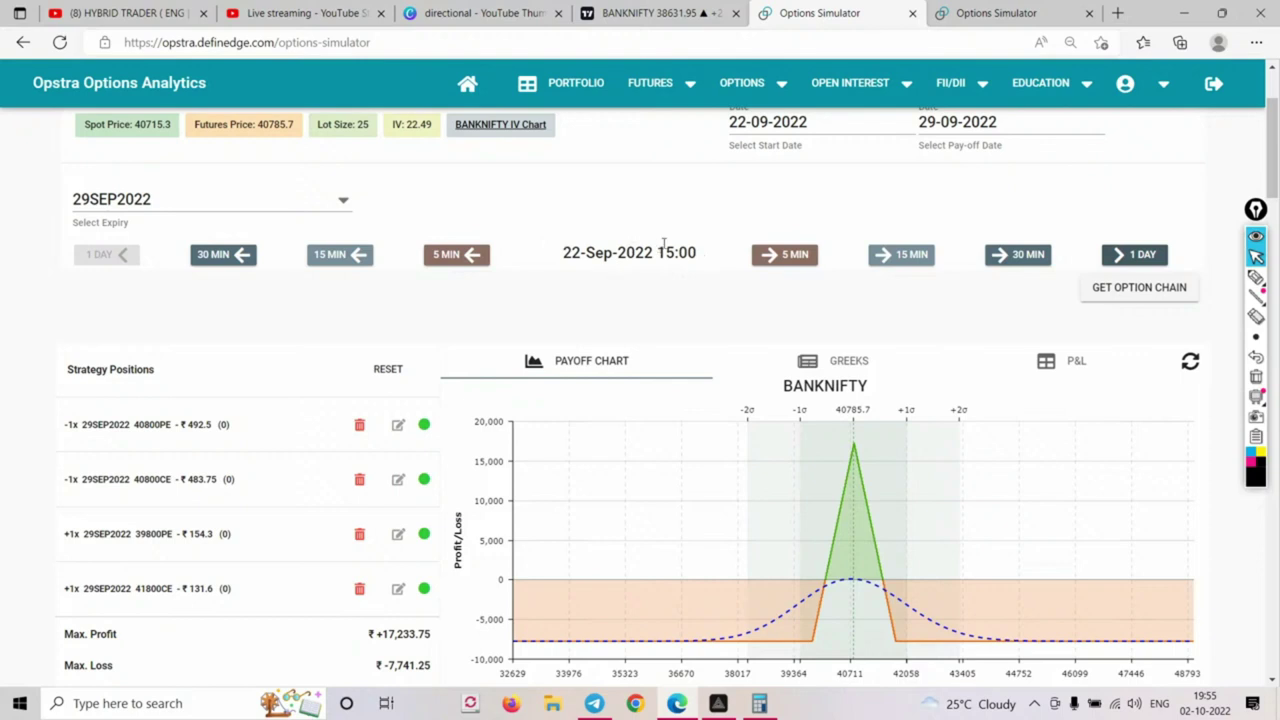
{"action": "left_click", "coordinate": [1030, 258]}
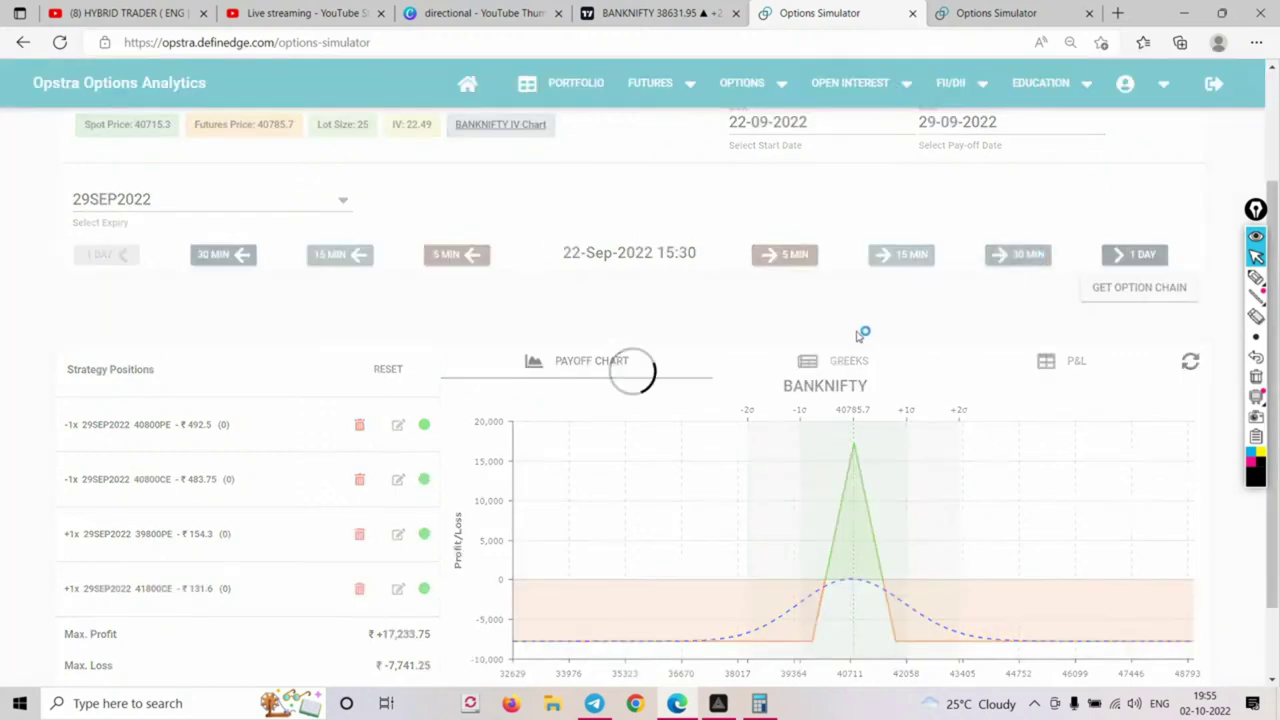
{"action": "scroll", "coordinate": [991, 408], "scroll_direction": "down", "scroll_amount": 1}
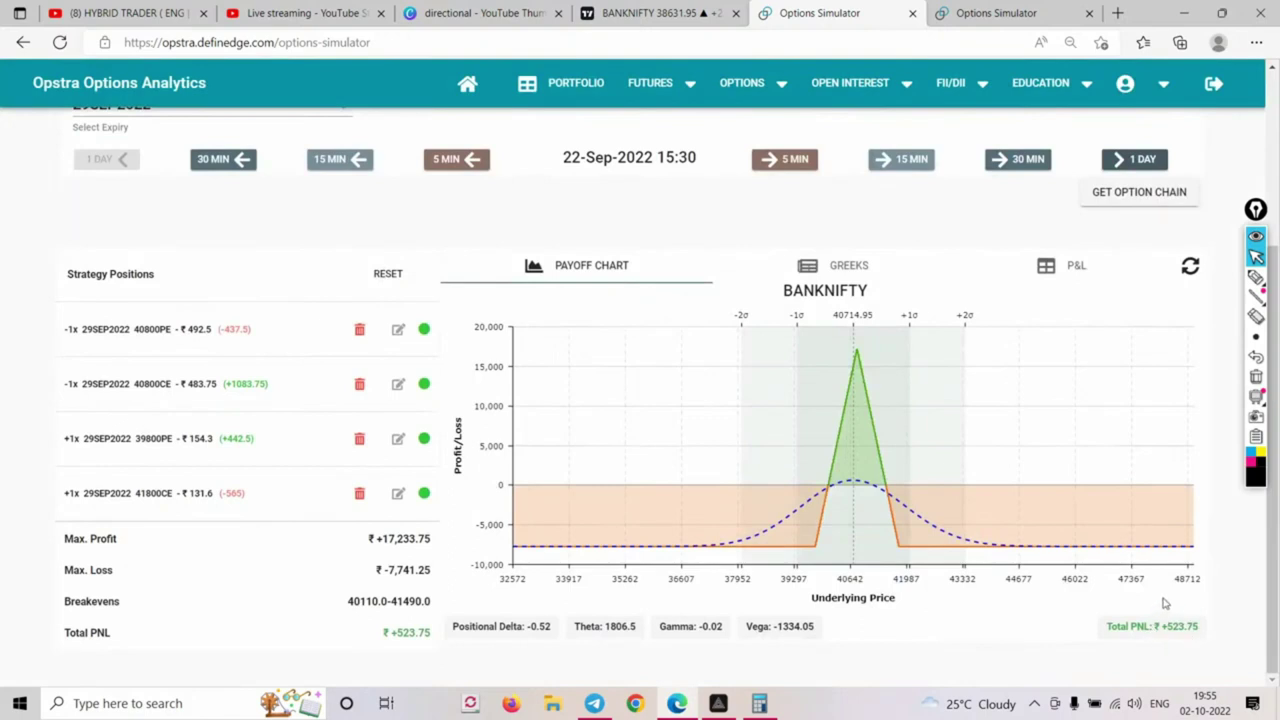
{"action": "scroll", "coordinate": [643, 294], "scroll_direction": "up", "scroll_amount": 3}
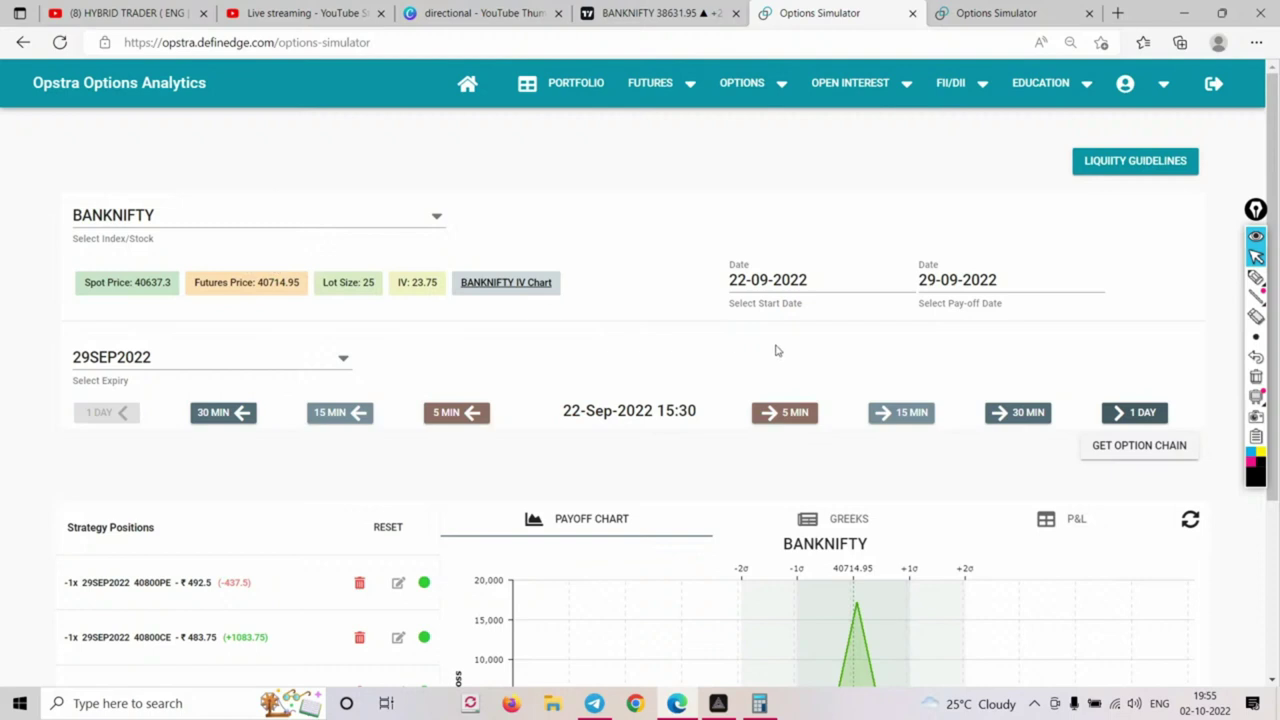
{"action": "scroll", "coordinate": [800, 360], "scroll_direction": "down", "scroll_amount": 1}
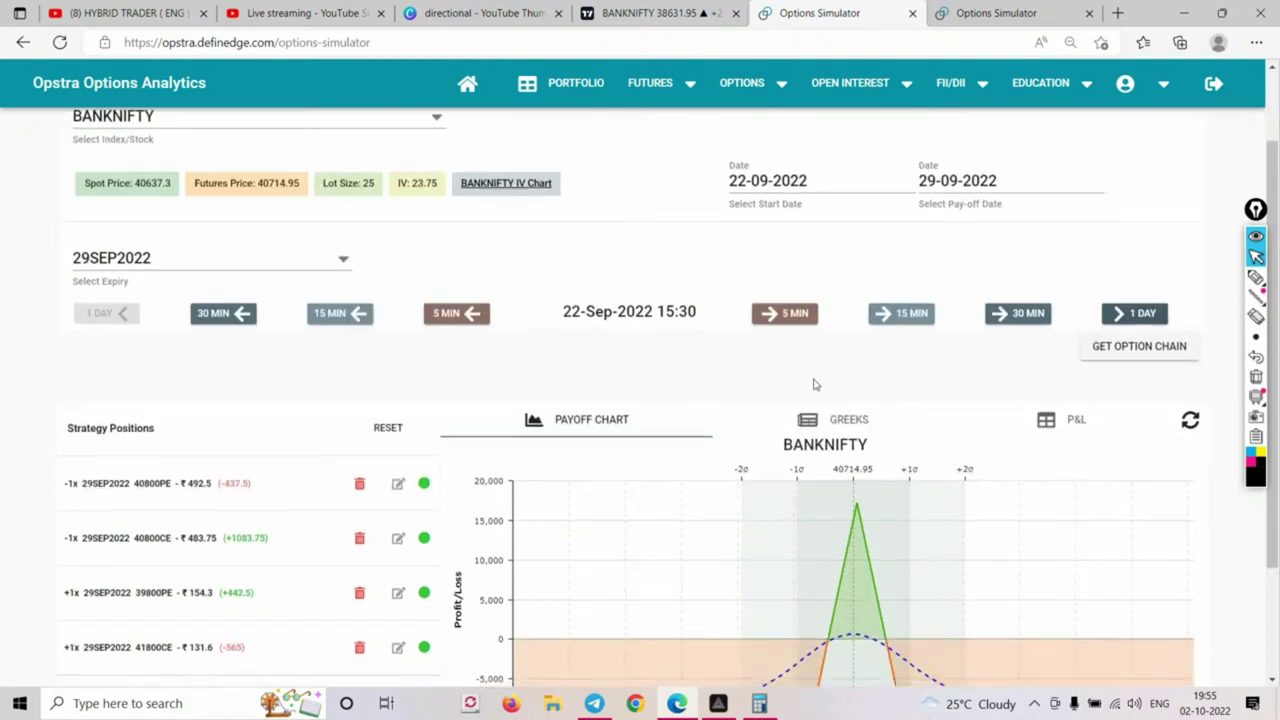
{"action": "scroll", "coordinate": [812, 380], "scroll_direction": "down", "scroll_amount": 1}
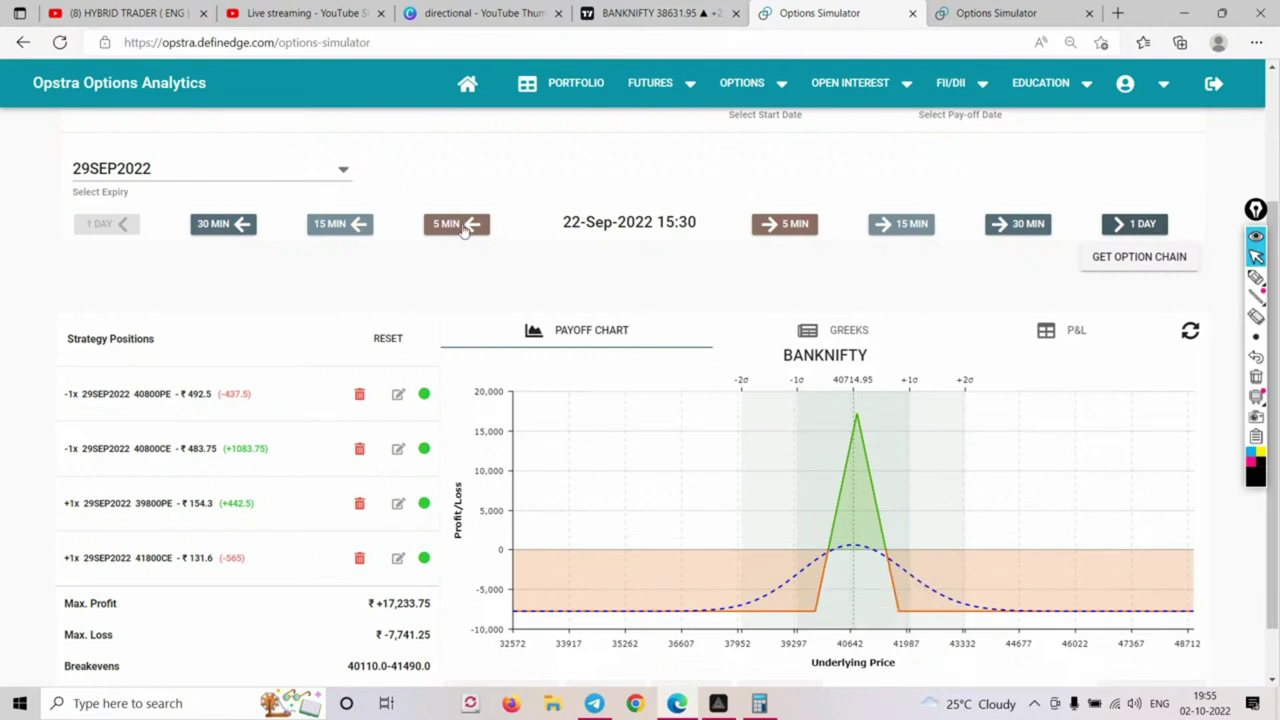
{"action": "scroll", "coordinate": [270, 283], "scroll_direction": "up", "scroll_amount": 2}
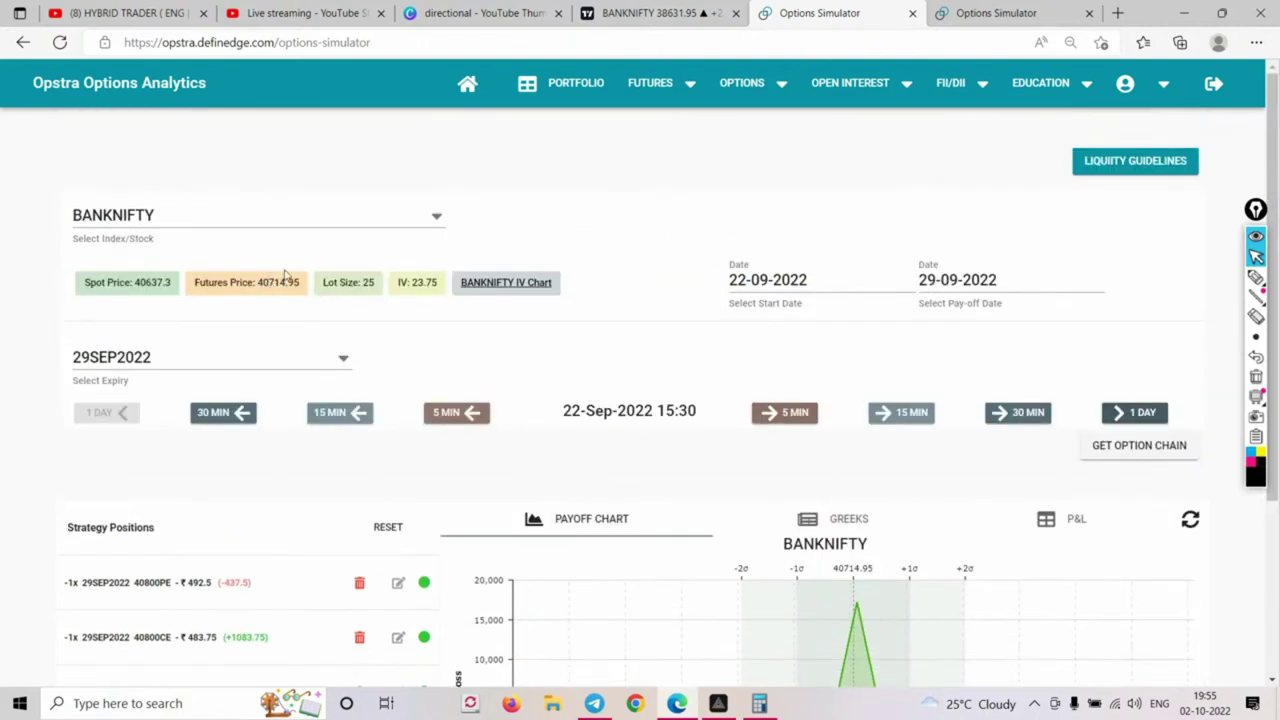
{"action": "scroll", "coordinate": [771, 326], "scroll_direction": "down", "scroll_amount": 2}
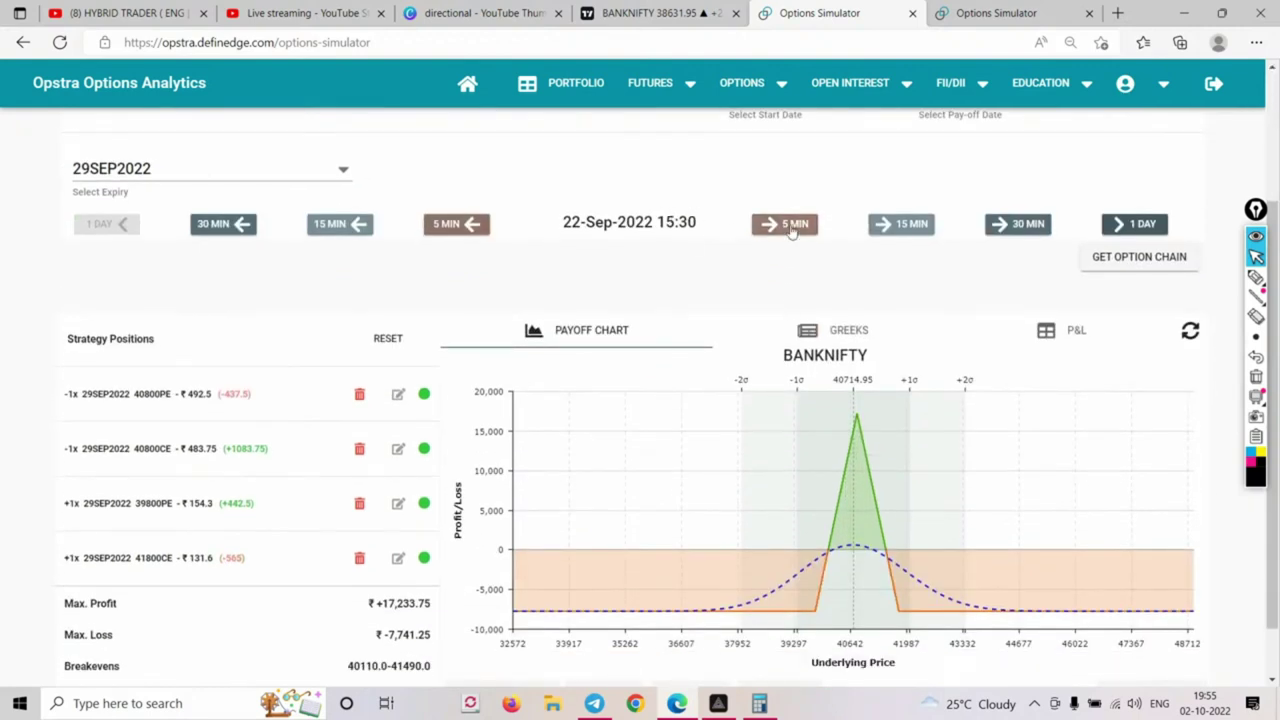
Advance the simulation to 23-Sep-2022 09:20 and review the spot price and the strategy's position profits
{"action": "left_click", "coordinate": [791, 226]}
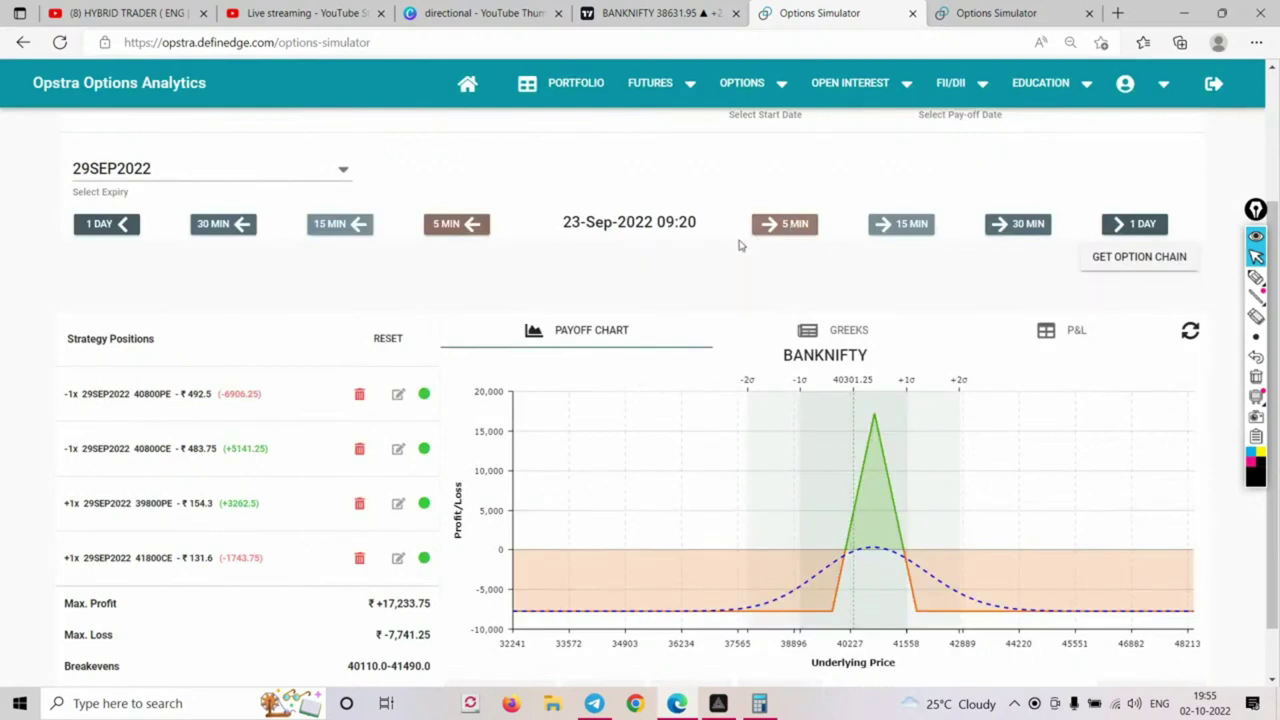
{"action": "scroll", "coordinate": [739, 245], "scroll_direction": "up", "scroll_amount": 2}
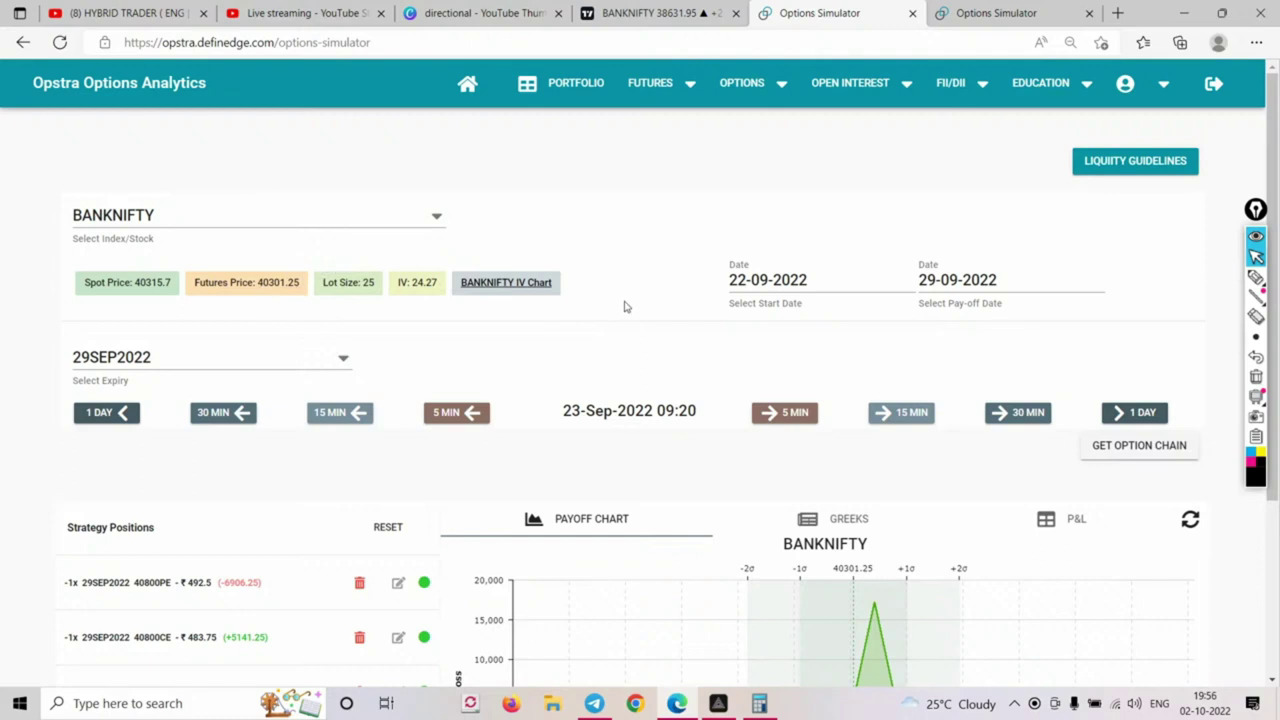
{"action": "scroll", "coordinate": [627, 306], "scroll_direction": "down", "scroll_amount": 3}
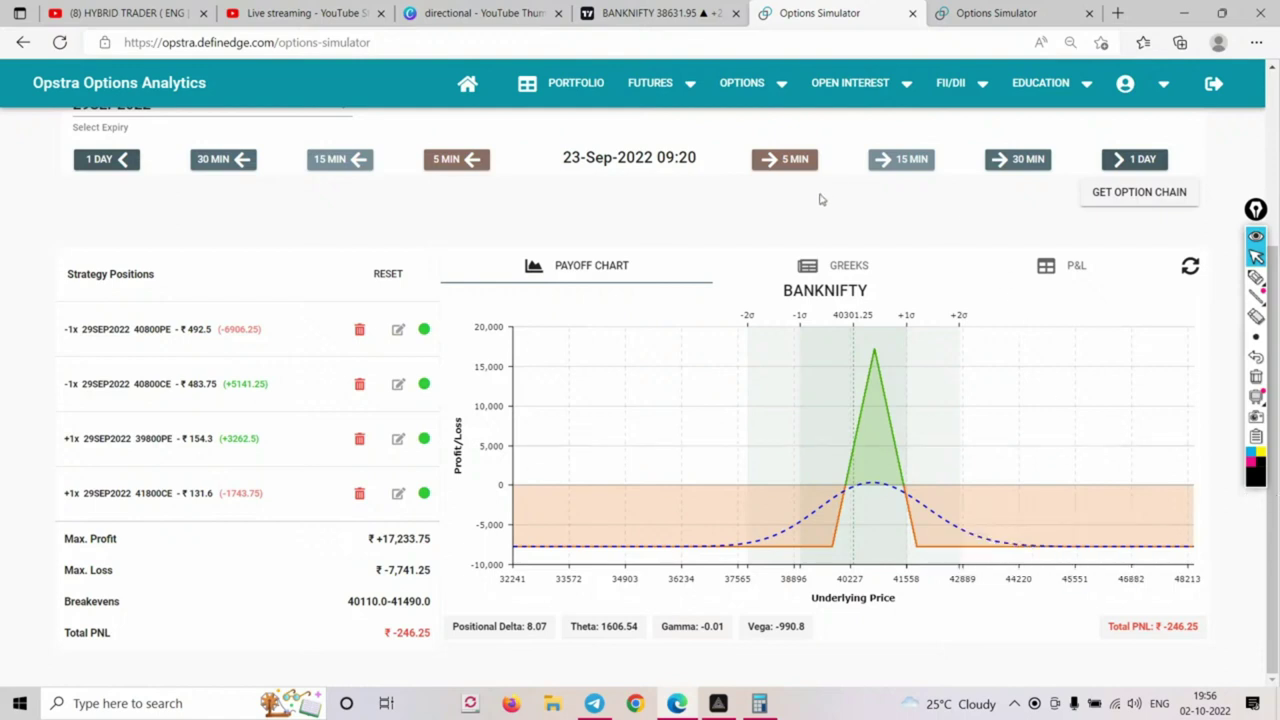
Advance the simulation in 5-minute steps to 23-Sep-2022 09:30 and check the total PNL and current BANKNIFTY prices
{"action": "scroll", "coordinate": [822, 222], "scroll_direction": "up", "scroll_amount": 1}
{"action": "scroll", "coordinate": [789, 380], "scroll_direction": "down", "scroll_amount": 1}
{"action": "left_click", "coordinate": [783, 162]}
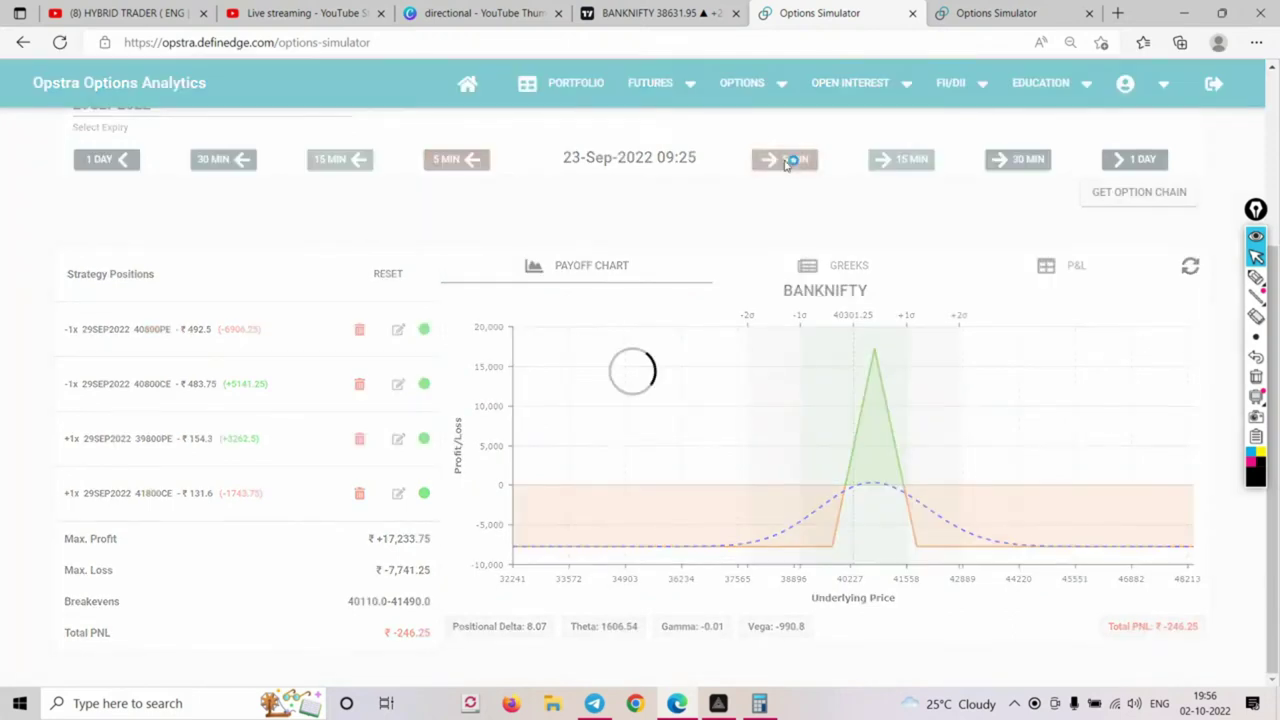
{"action": "left_click", "coordinate": [790, 163]}
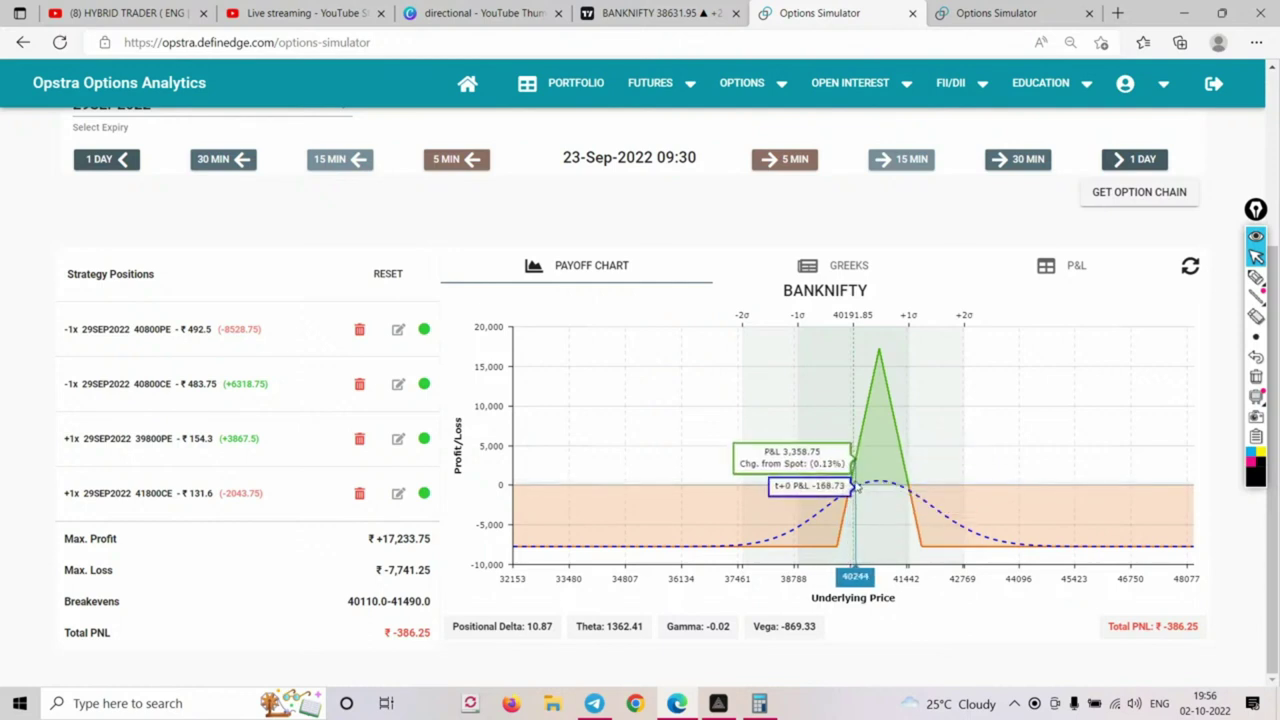
{"action": "left_click_drag", "start_coordinate": [1165, 627], "coordinate": [1200, 627]}
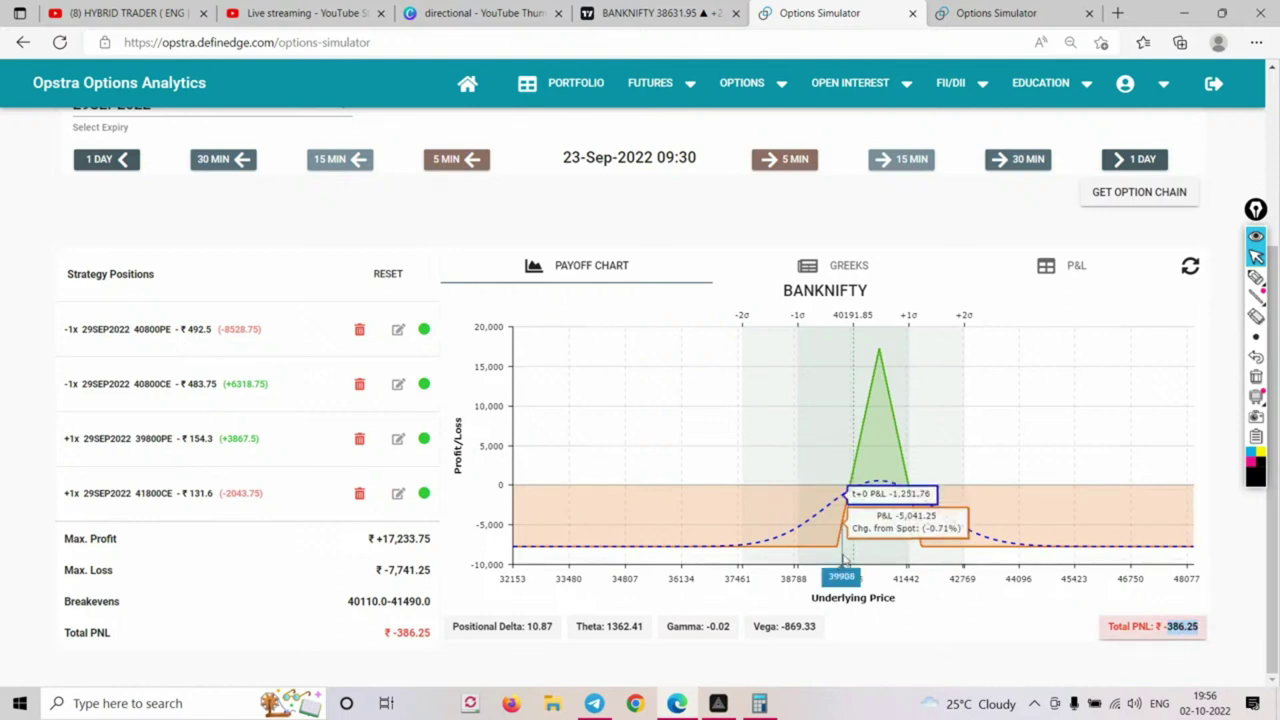
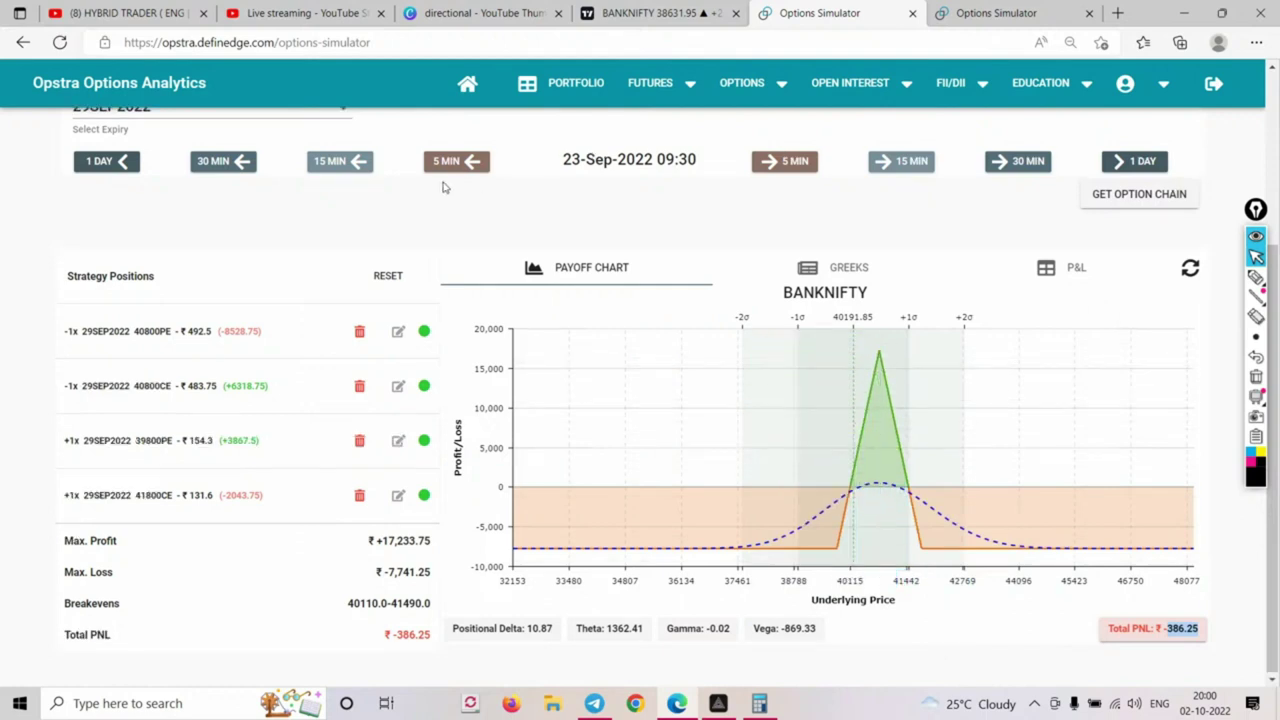
{"action": "scroll", "coordinate": [444, 187], "scroll_direction": "up", "scroll_amount": 3}
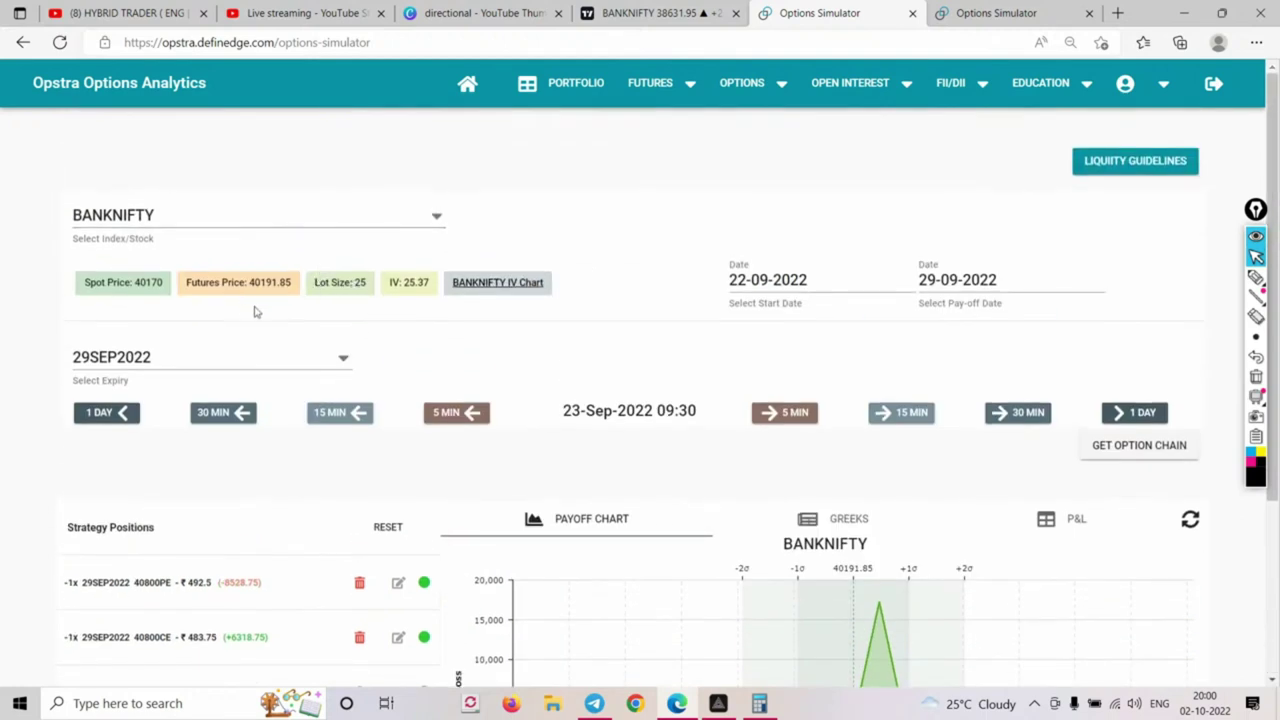
{"action": "scroll", "coordinate": [609, 320], "scroll_direction": "down", "scroll_amount": 3}
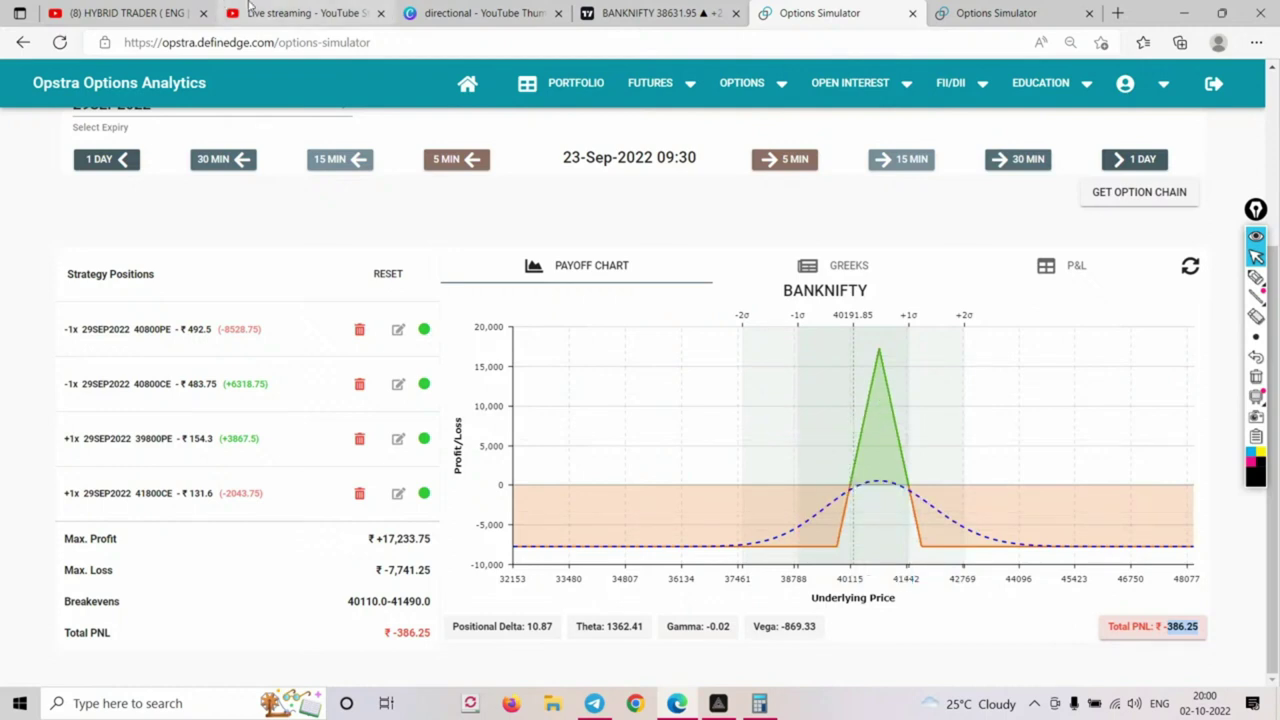
Compare the BANKNIFTY 15-minute chart in TradingView with the strategy's payoff chart in the Options Simulator
{"action": "left_click", "coordinate": [628, 6]}
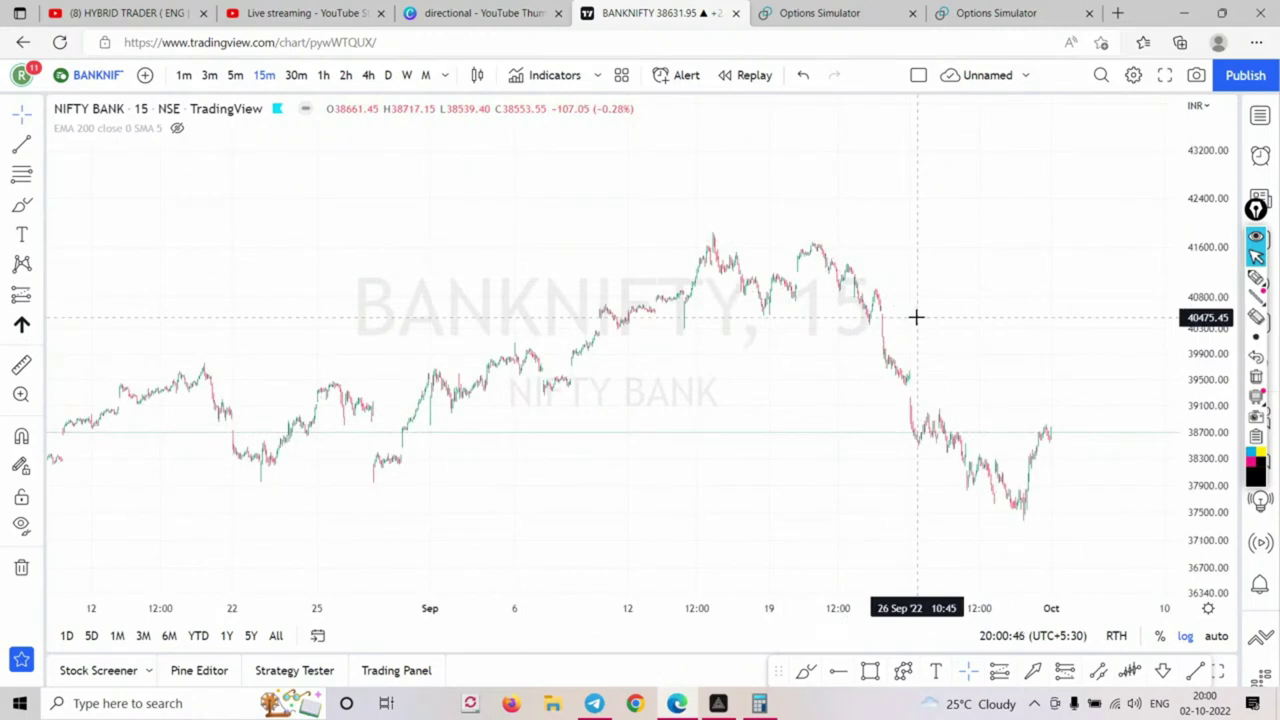
{"action": "key", "text": "ctrl+Tab"}
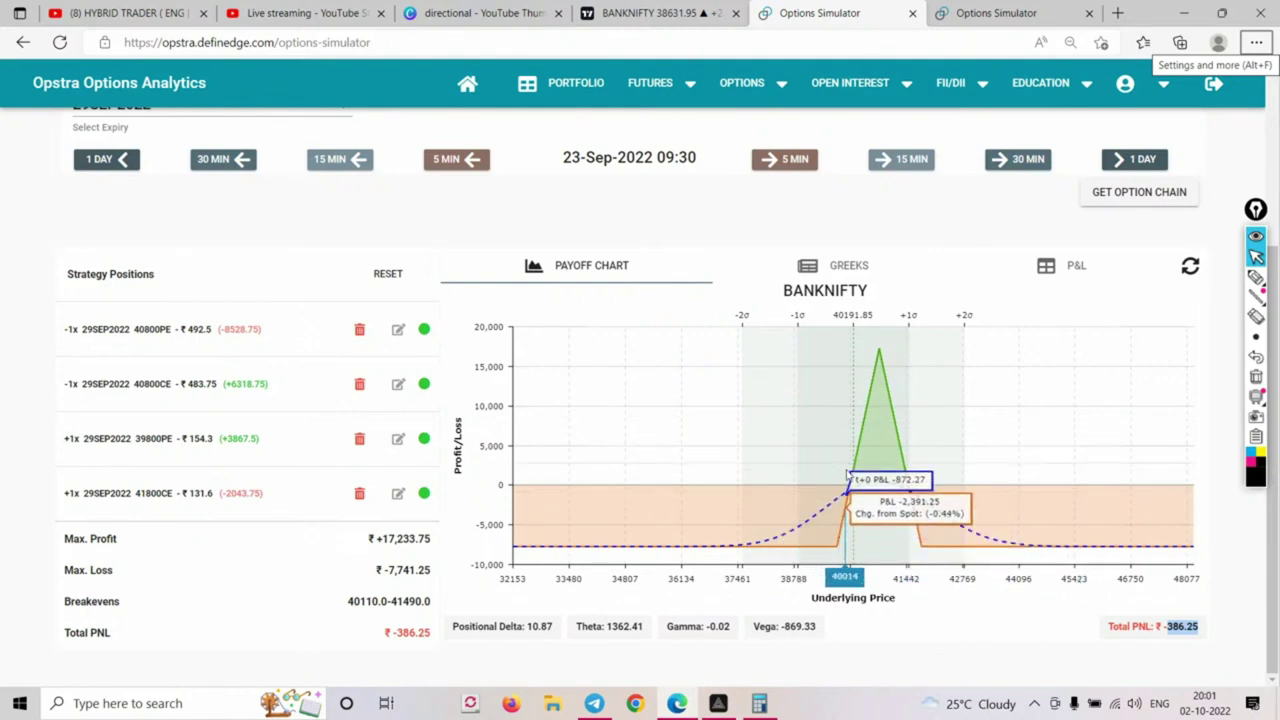
{"action": "left_click", "coordinate": [630, 16]}
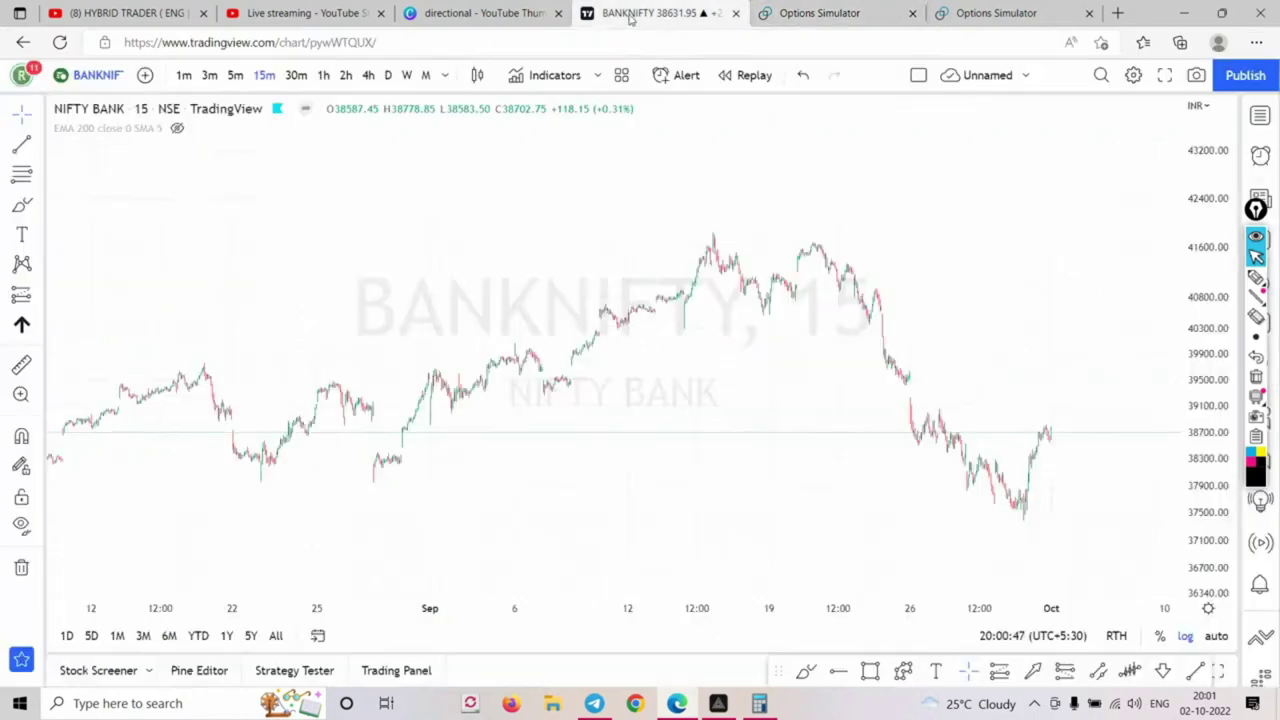
{"action": "left_click", "coordinate": [995, 13]}
{"action": "left_click", "coordinate": [818, 13]}
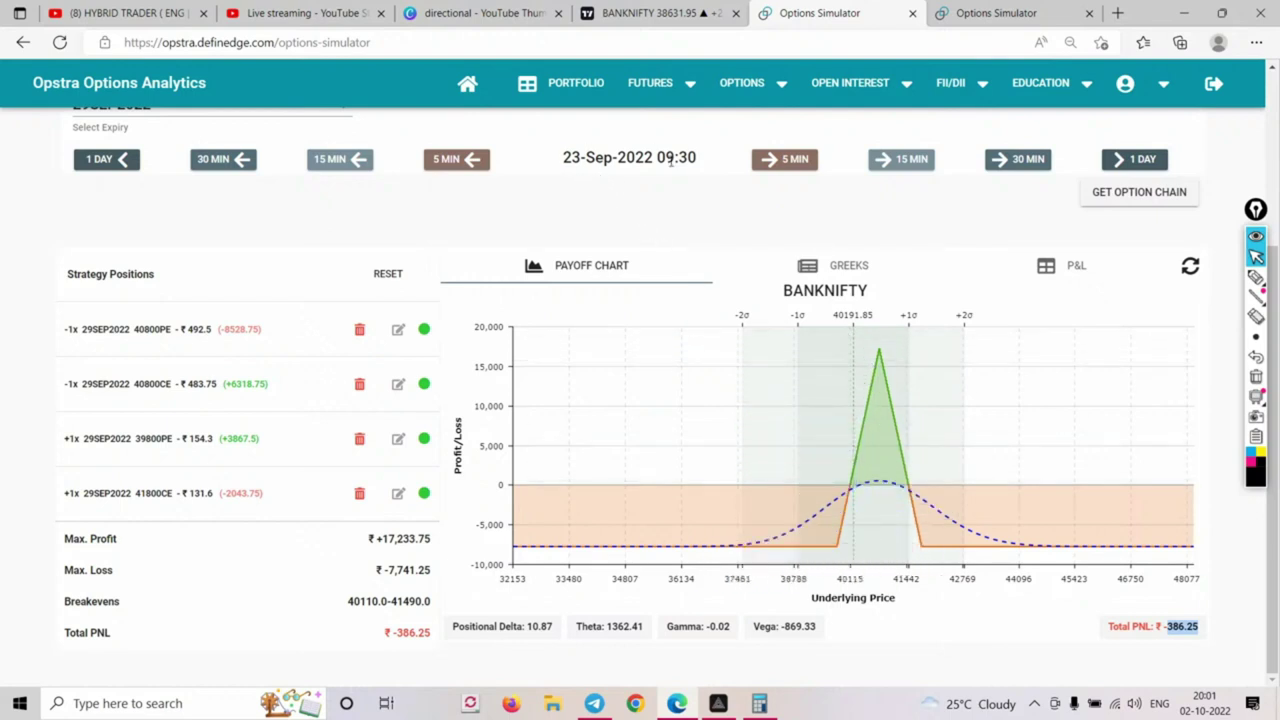
Draw a nearly horizontal trend line at about 39,700 from 22 Sep to 27 Sep on the TradingView BANKNIFTY chart
{"action": "left_click", "coordinate": [647, 14]}
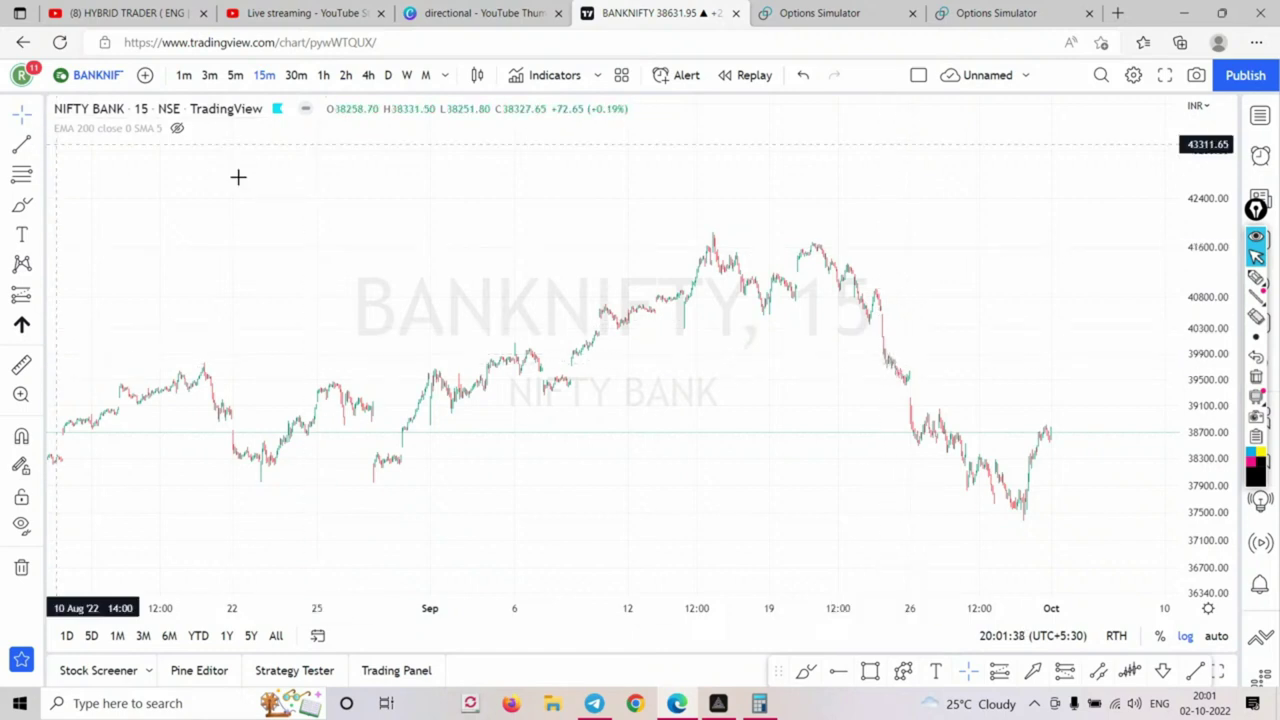
{"action": "left_click", "coordinate": [21, 528]}
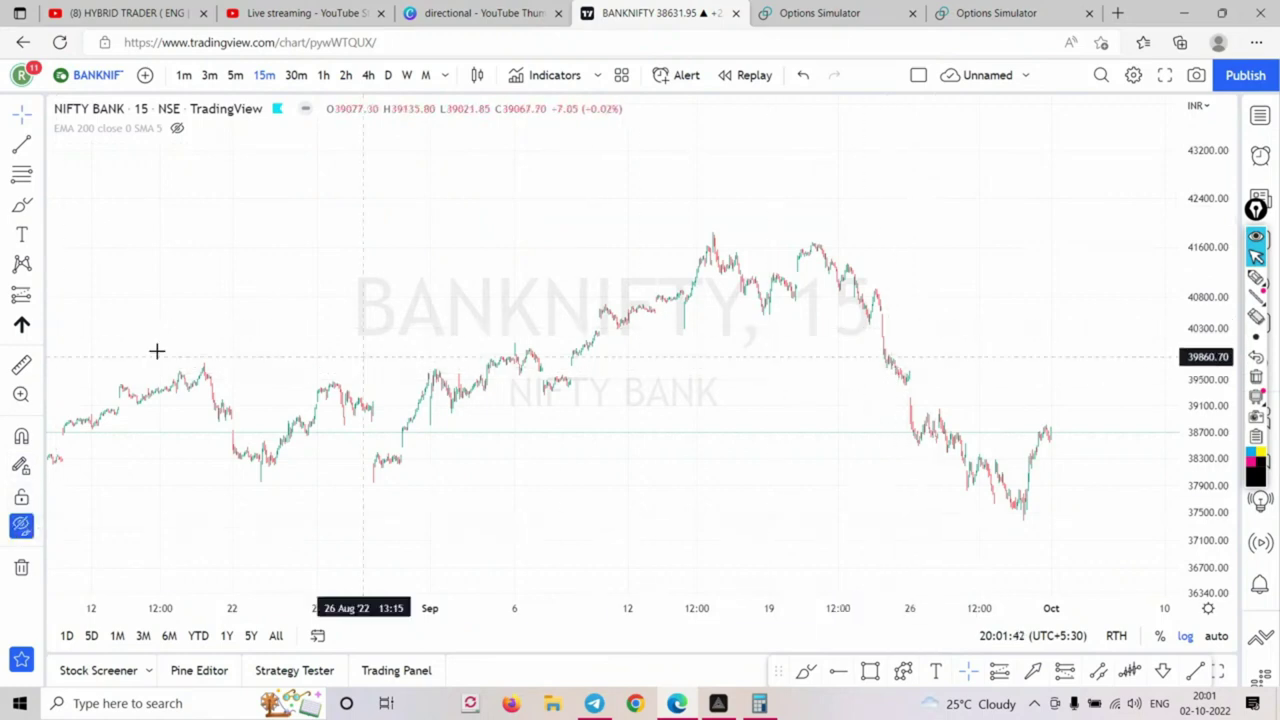
{"action": "left_click", "coordinate": [41, 234]}
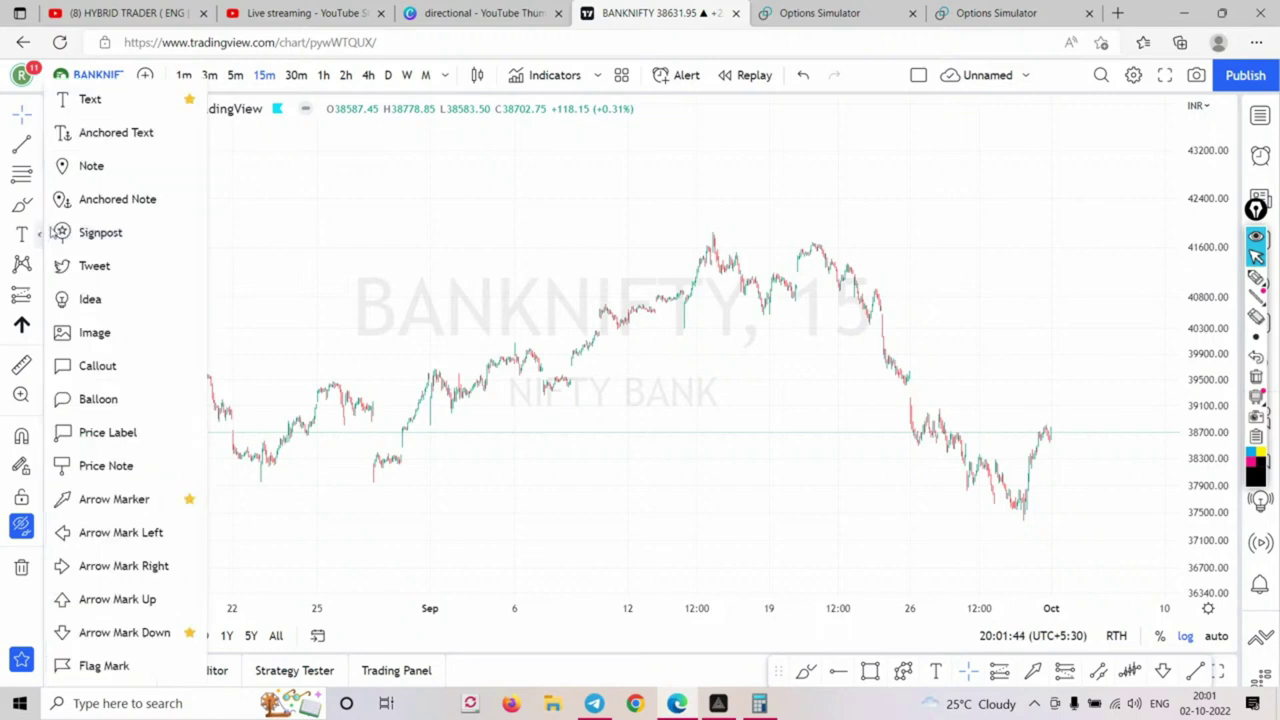
{"action": "left_click", "coordinate": [40, 146]}
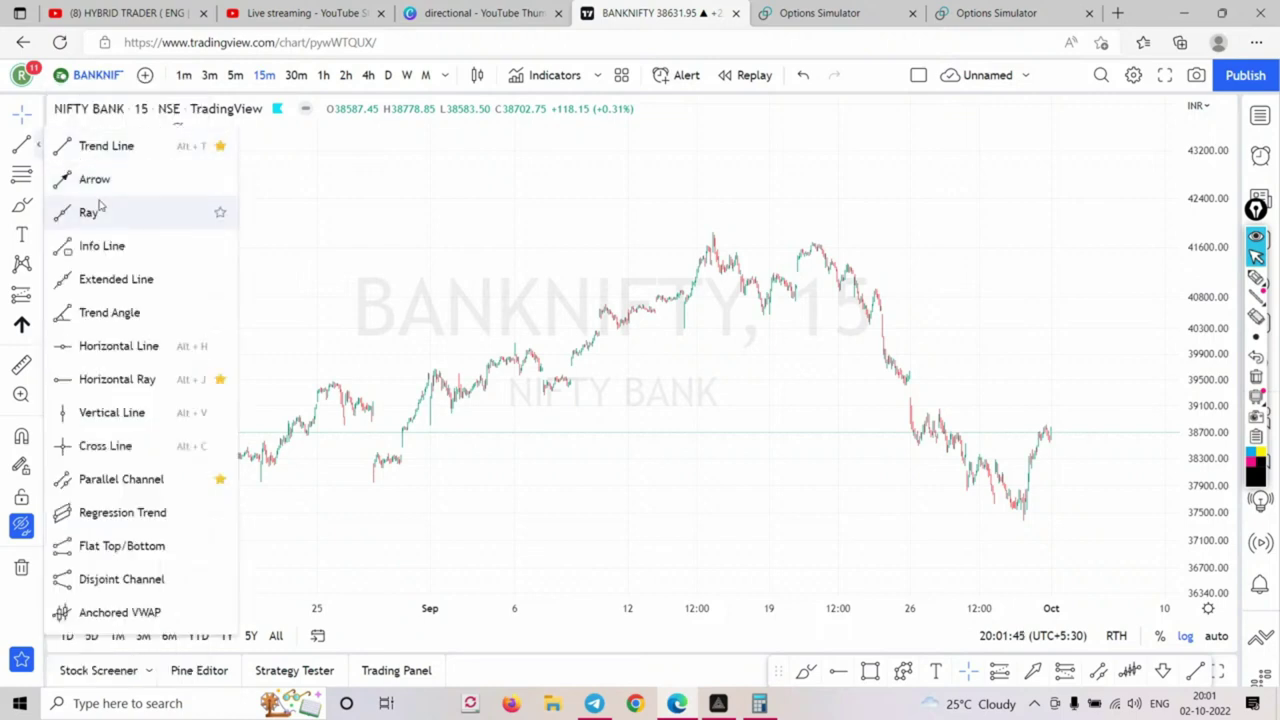
{"action": "left_click", "coordinate": [90, 146]}
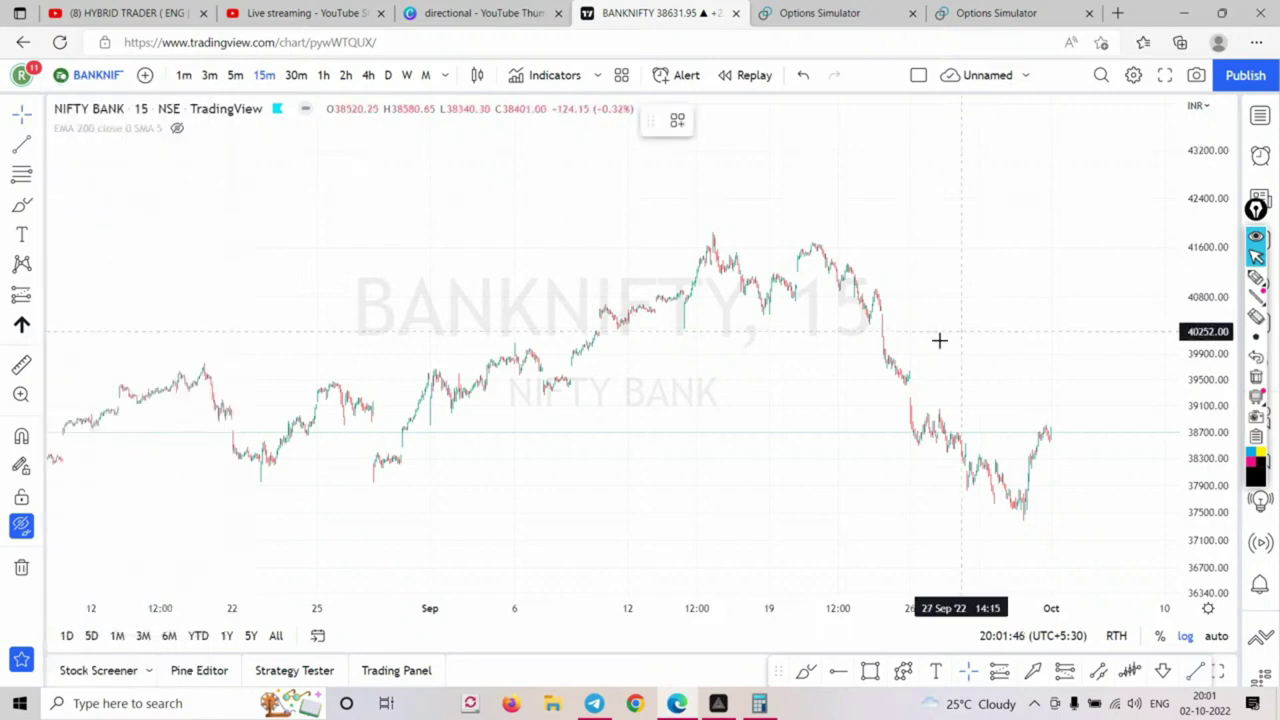
{"action": "left_click", "coordinate": [878, 367]}
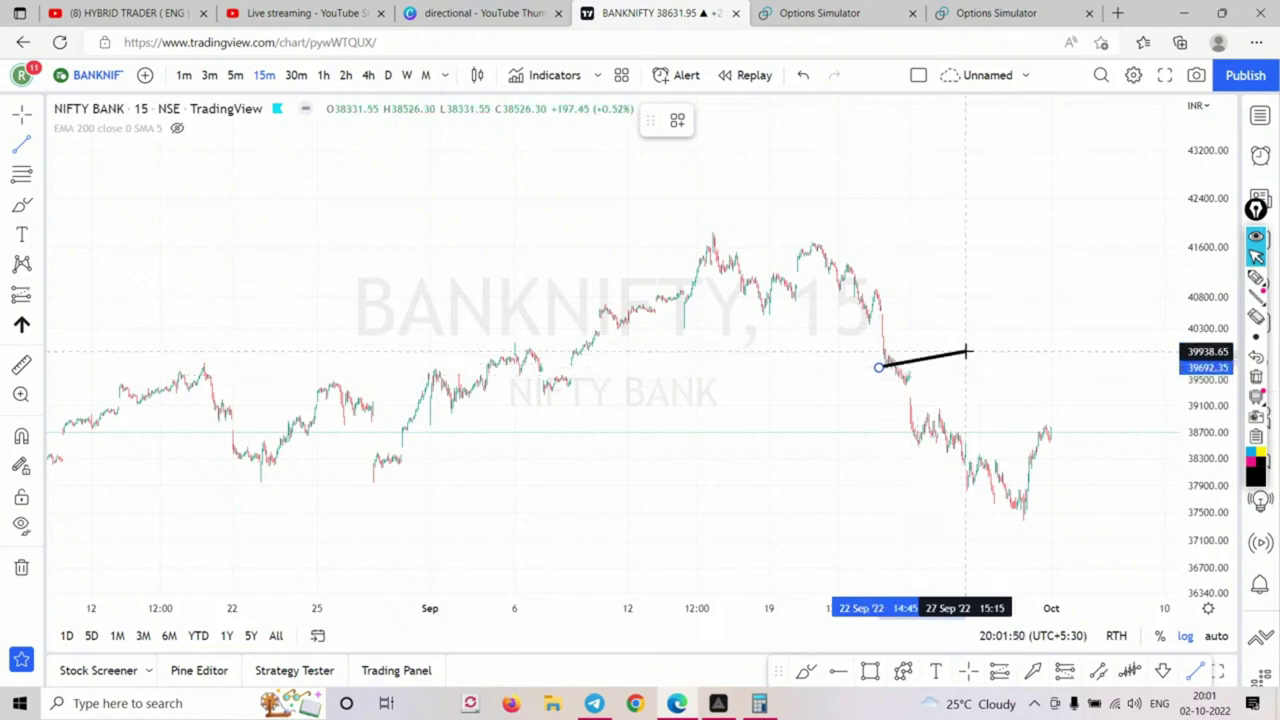
{"action": "left_click", "coordinate": [964, 366]}
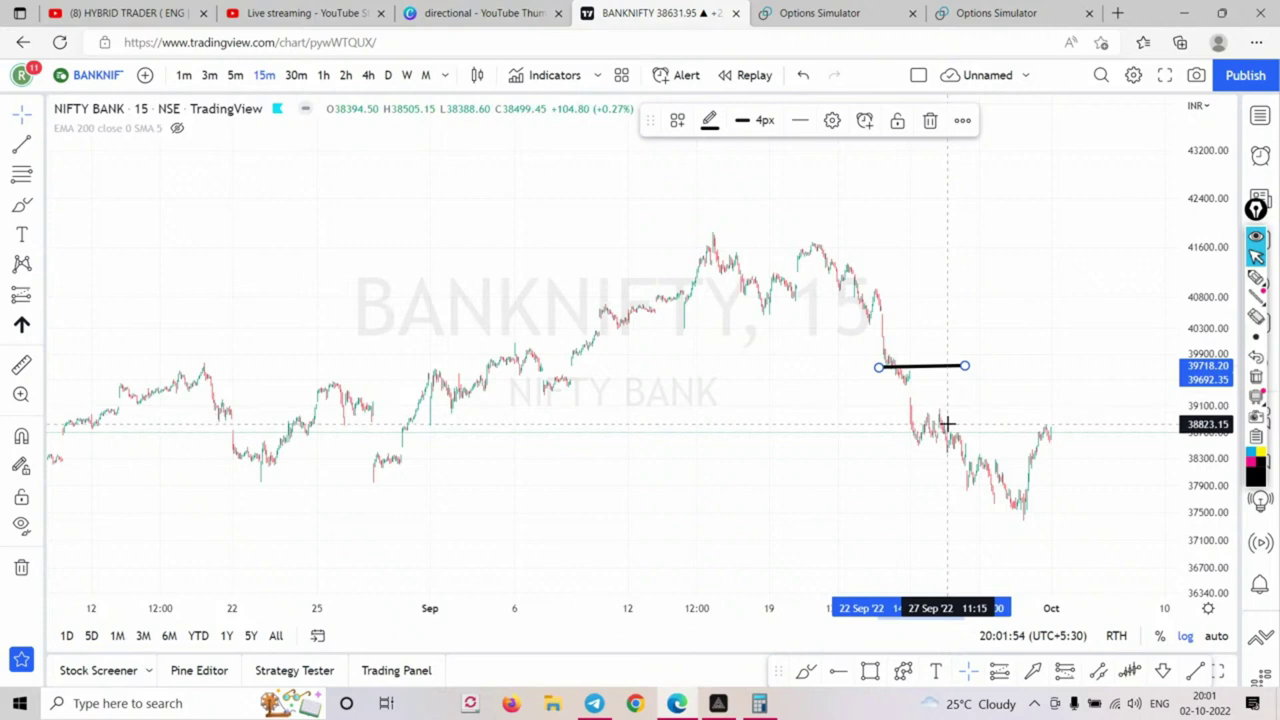
Return to the Options Simulator and copy the maximum profit figure, 17,233.75, into the browser's address bar as a note
{"action": "key", "text": "ctrl+Tab"}
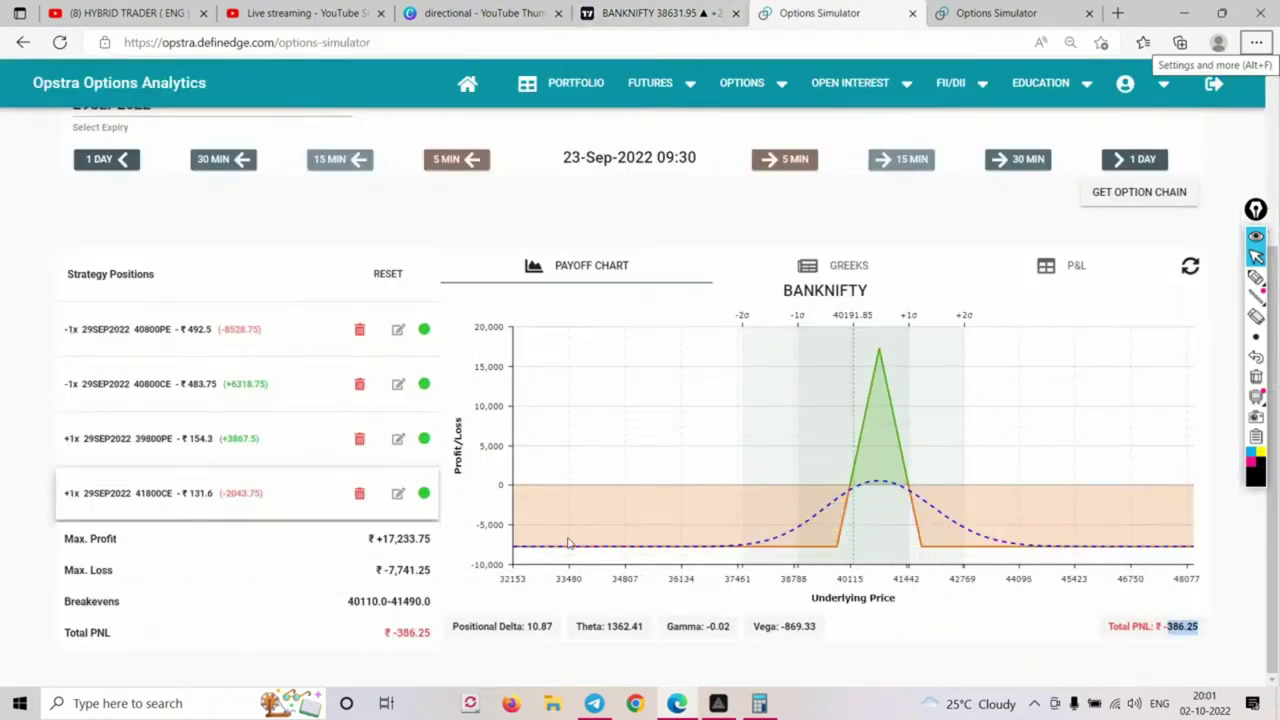
{"action": "double_click", "coordinate": [410, 540]}
{"action": "key", "text": "ctrl+c"}
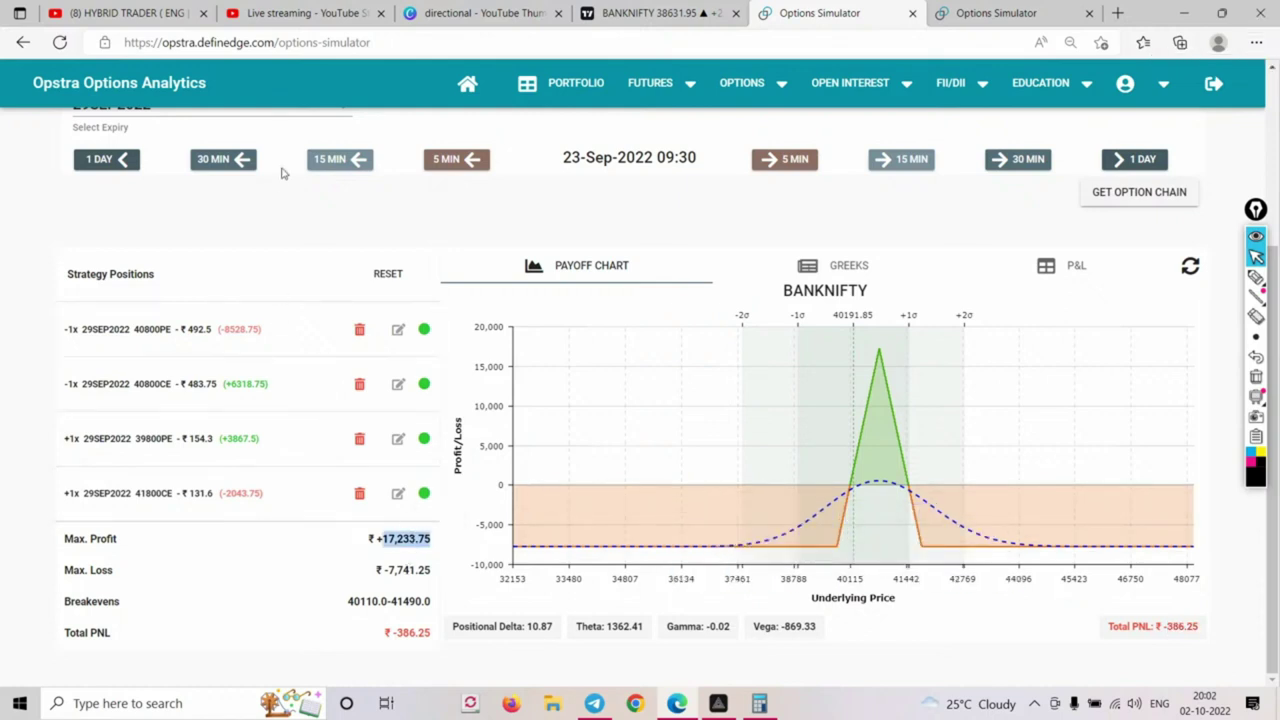
{"action": "left_click", "coordinate": [291, 50]}
{"action": "key", "text": "ctrl+v"}
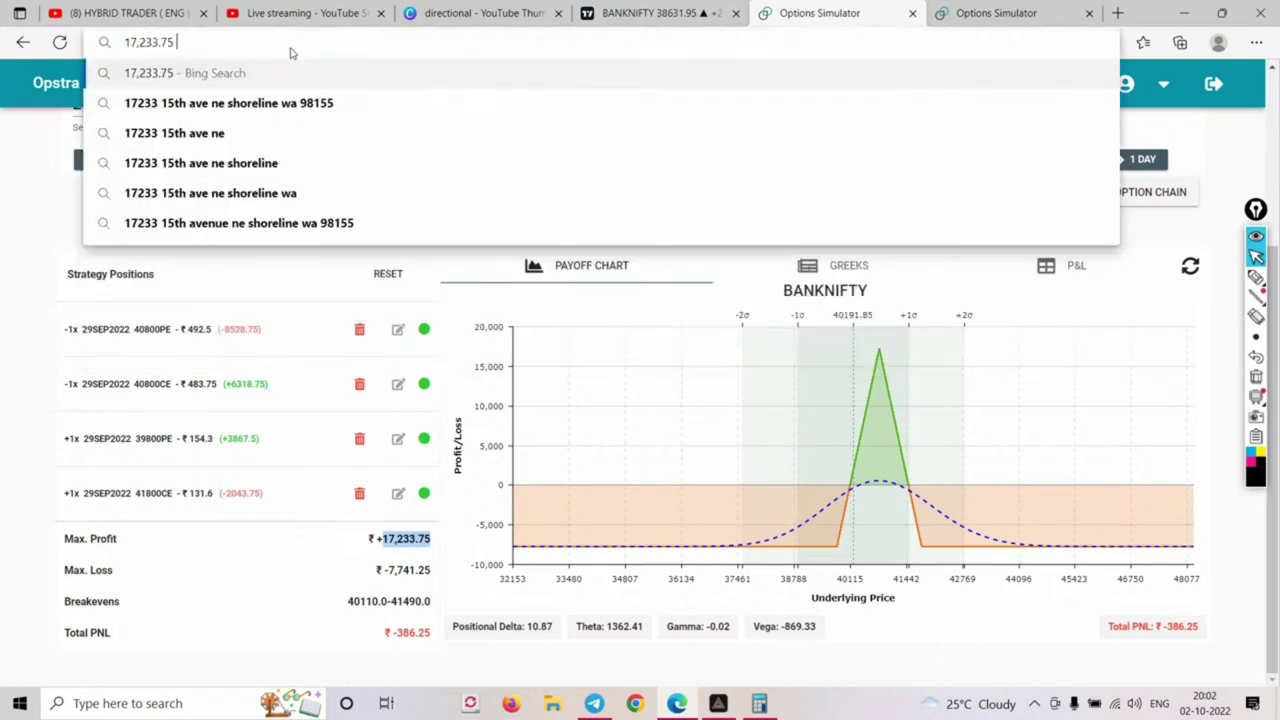
Copy the maximum loss figure, 7,741.25, and append it to the maximum profit noted in the address bar
{"action": "triple_click", "coordinate": [417, 569]}
{"action": "left_click_drag", "start_coordinate": [432, 570], "coordinate": [388, 570]}
{"action": "key", "text": "ctrl+c"}
{"action": "left_click", "coordinate": [310, 44]}
{"action": "left_click", "coordinate": [310, 44]}
{"action": "key", "text": "ctrl+v"}
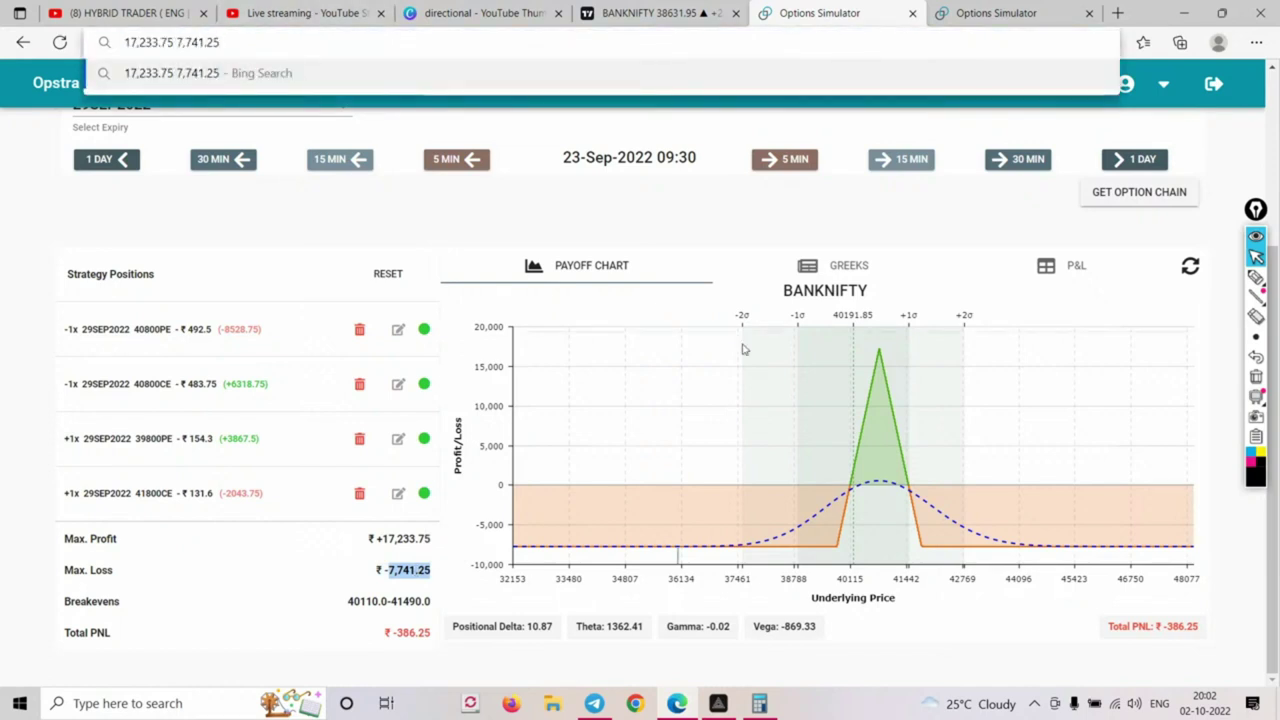
{"action": "left_click", "coordinate": [740, 385]}
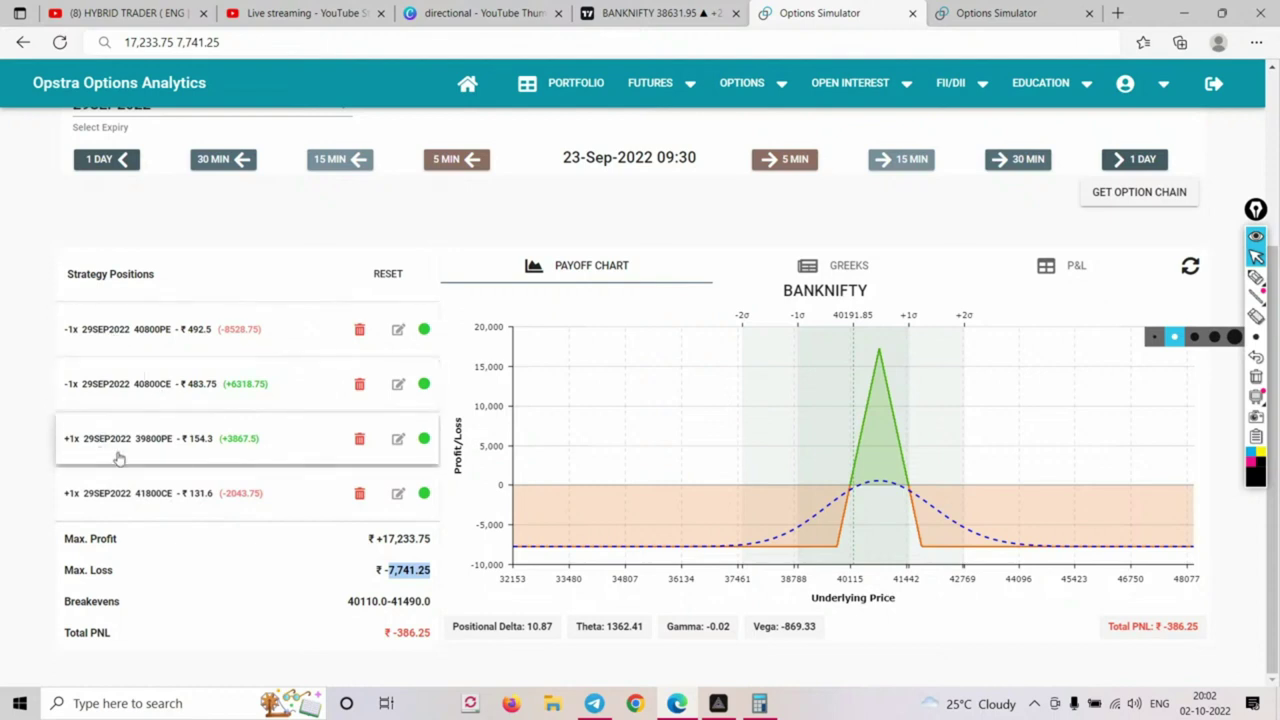
Examine the strategy's lower breakeven and the P&L table's current price for the 39800PE hedge
{"action": "double_click", "coordinate": [362, 601]}
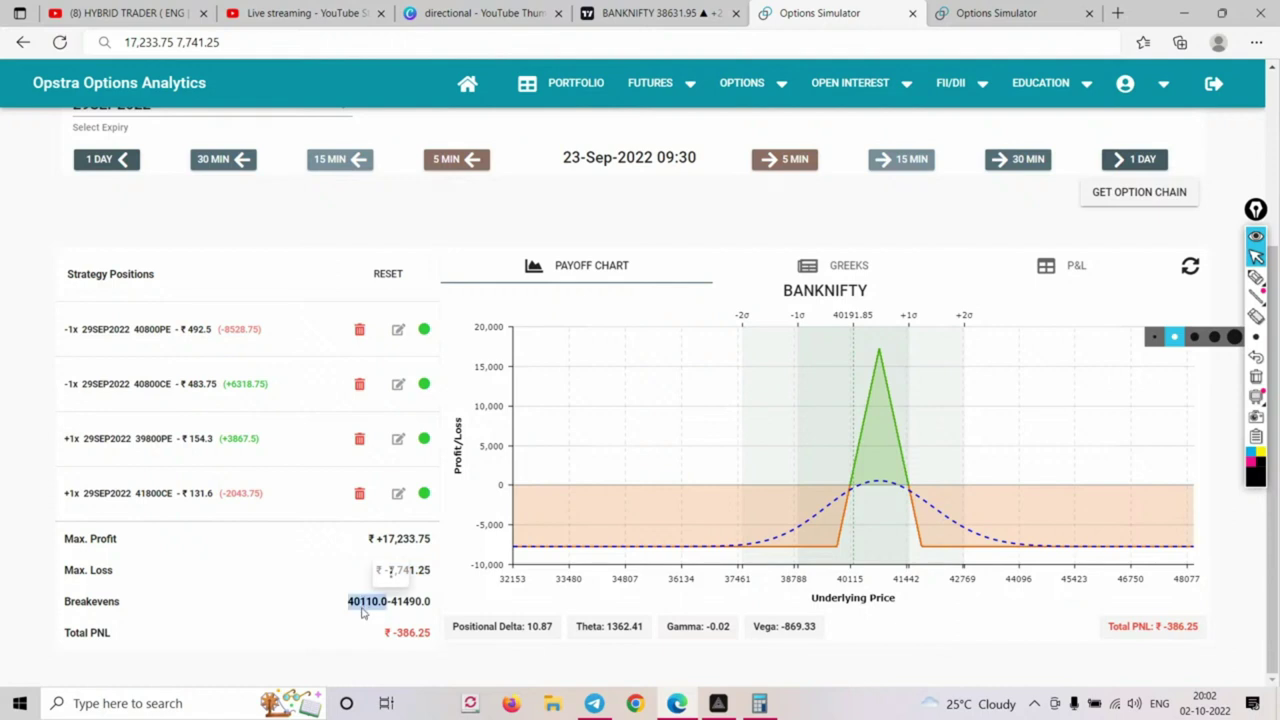
{"action": "left_click", "coordinate": [1073, 266]}
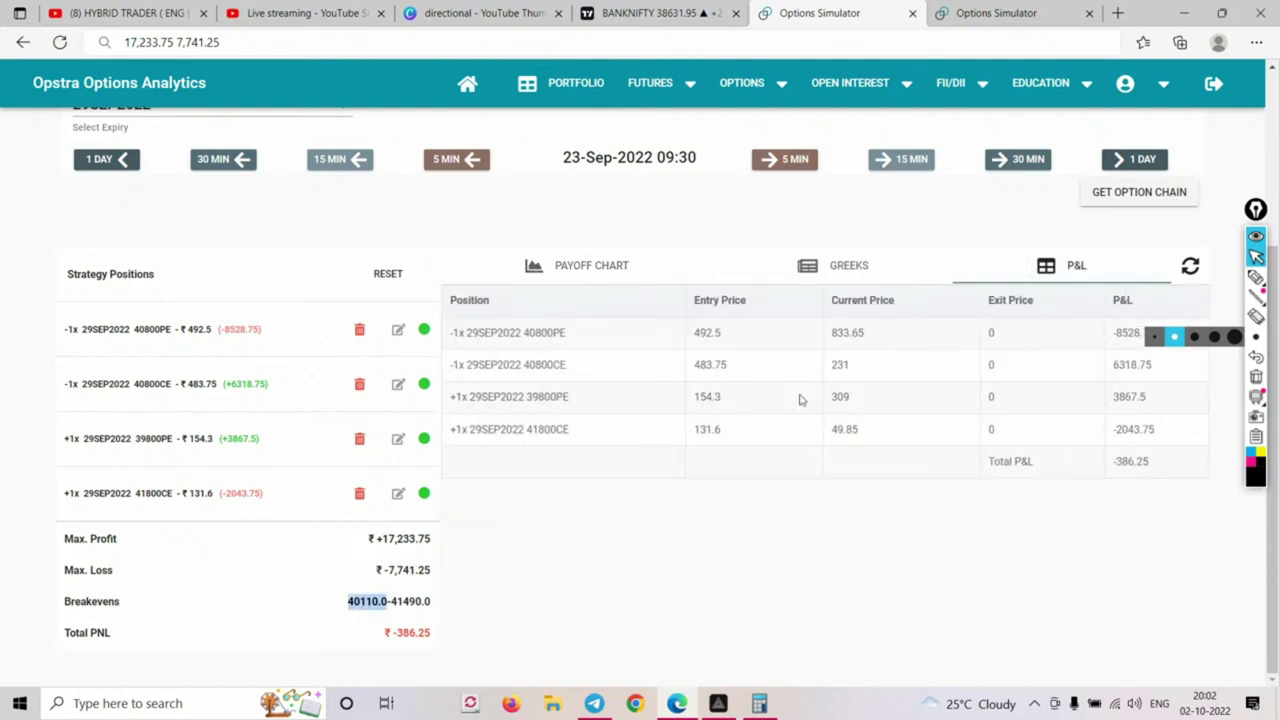
{"action": "double_click", "coordinate": [845, 396]}
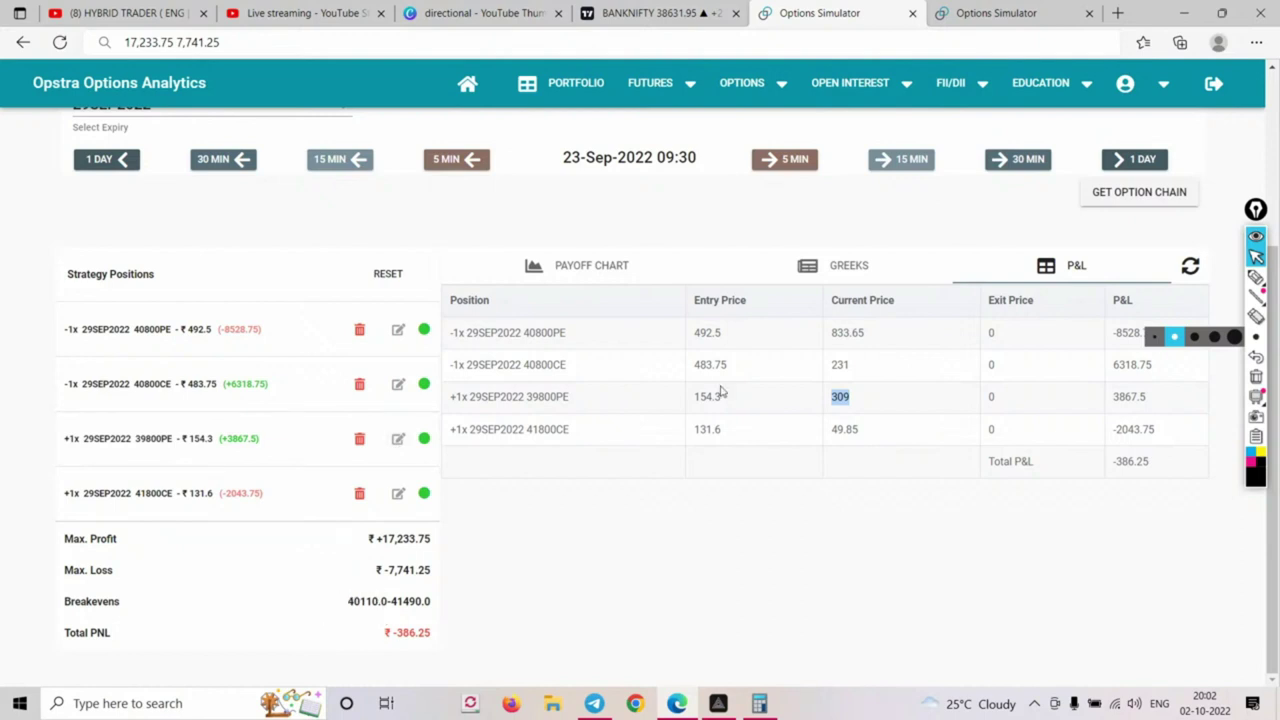
{"action": "left_click", "coordinate": [583, 265]}
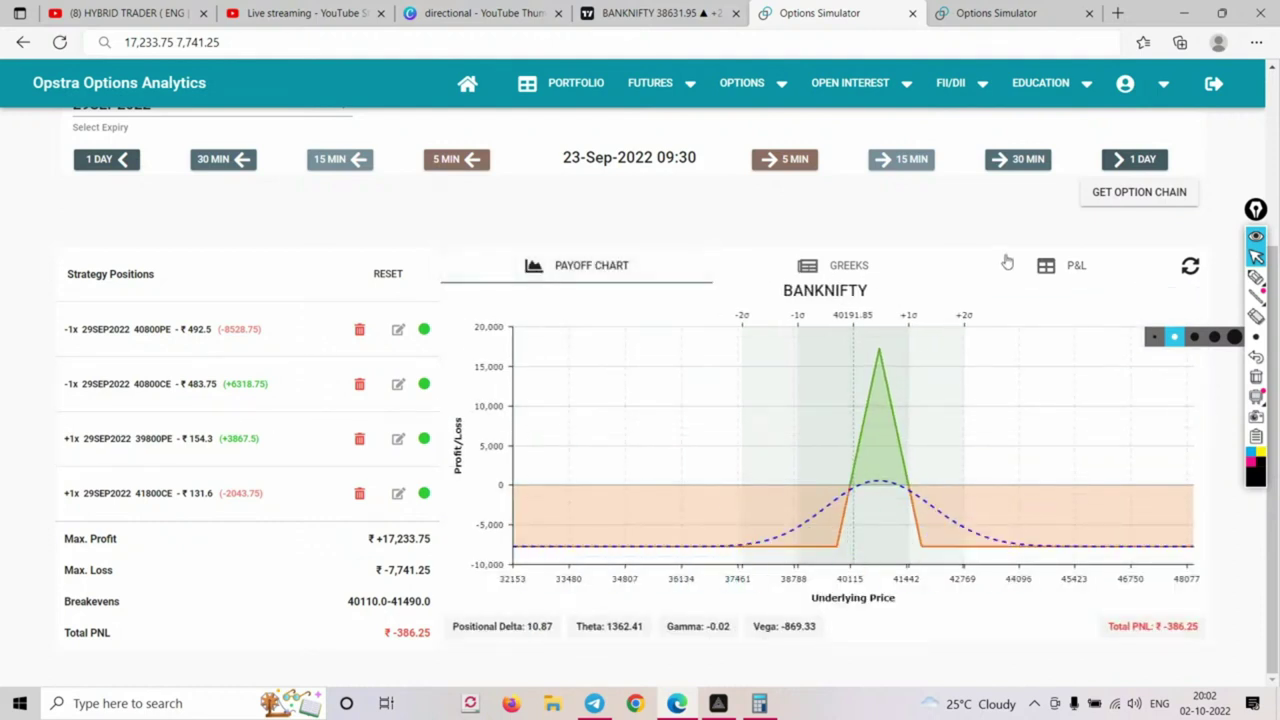
{"action": "left_click", "coordinate": [1080, 270]}
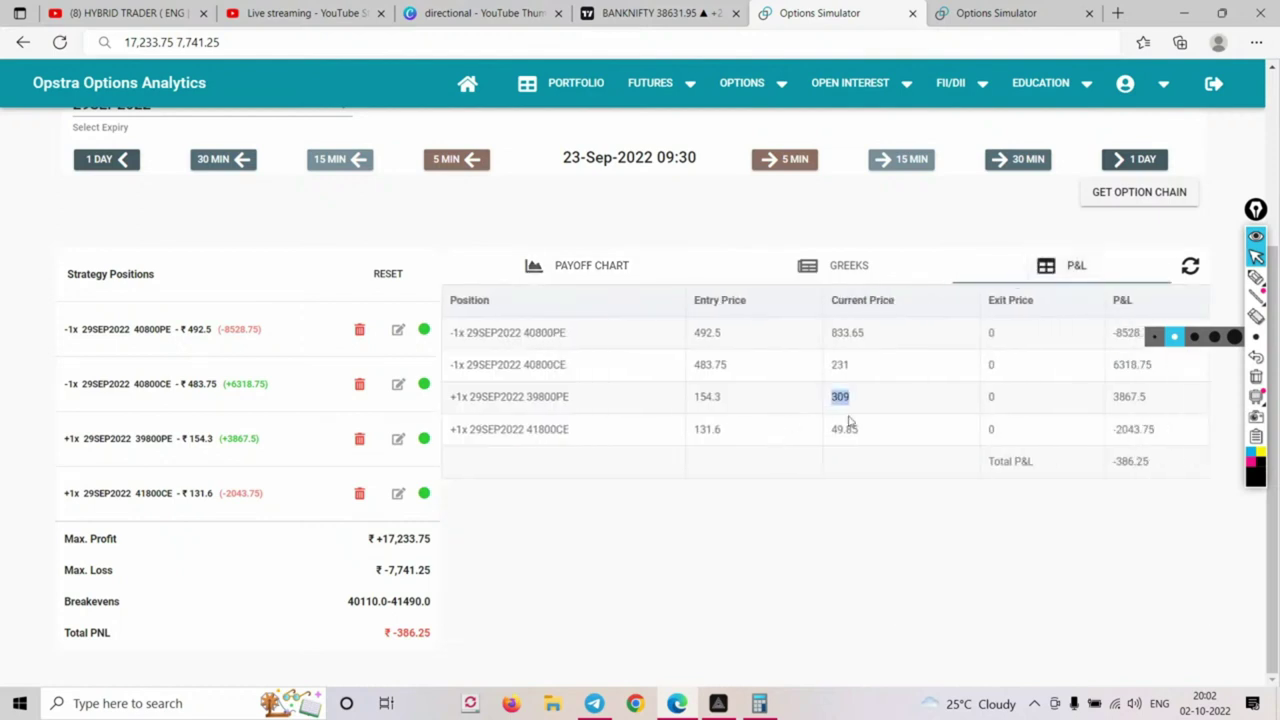
Close out the long 39800PE position by setting its exit price to 309
{"action": "left_click", "coordinate": [398, 440]}
{"action": "left_click", "coordinate": [509, 405]}
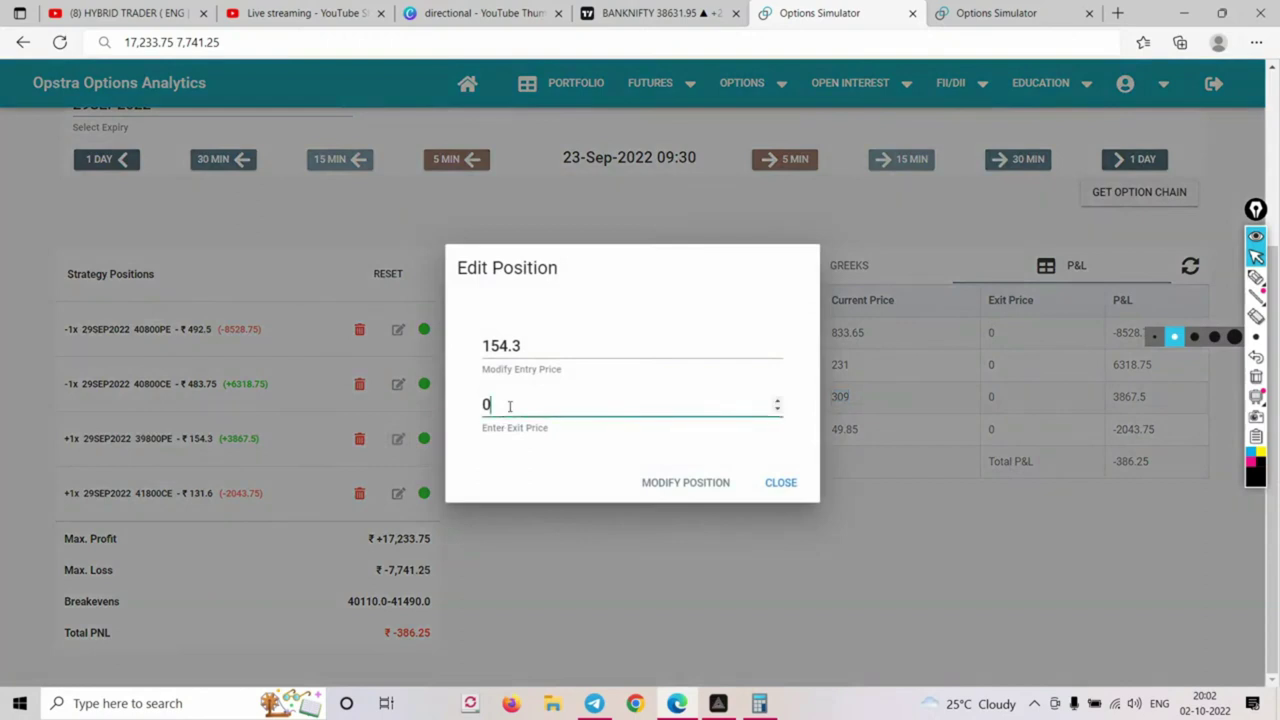
{"action": "type", "text": "309"}
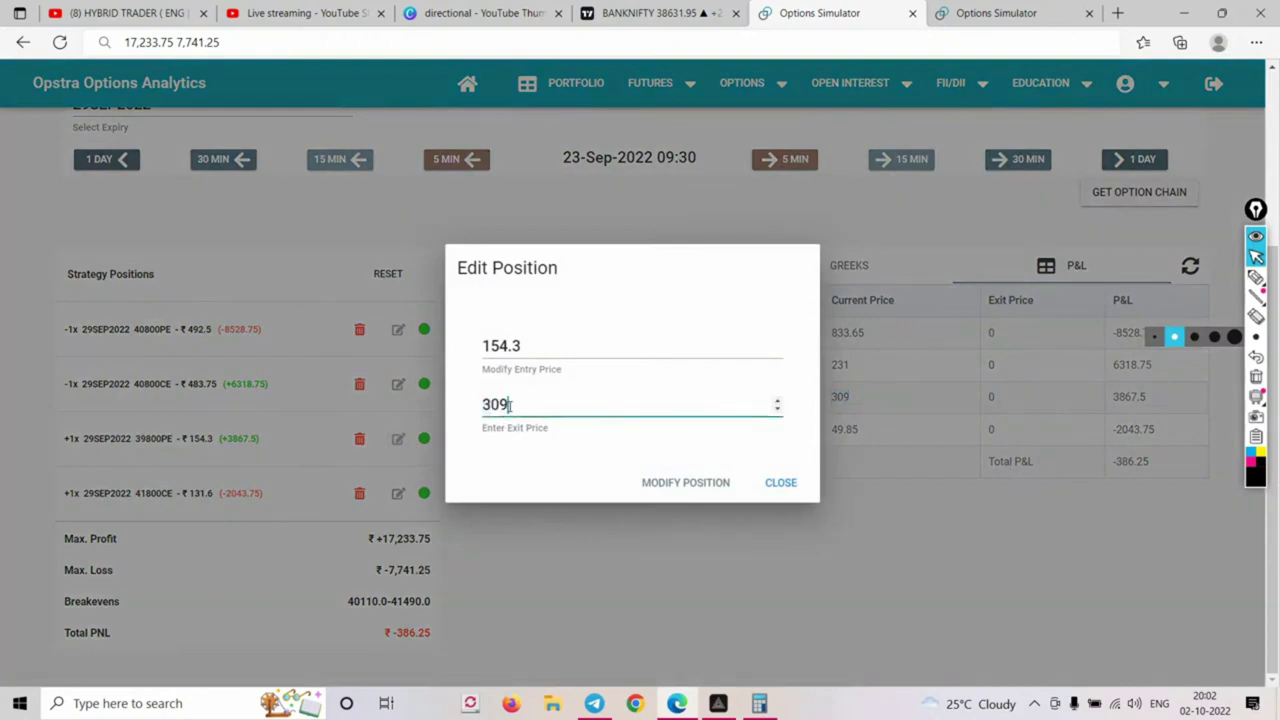
{"action": "left_click", "coordinate": [685, 484]}
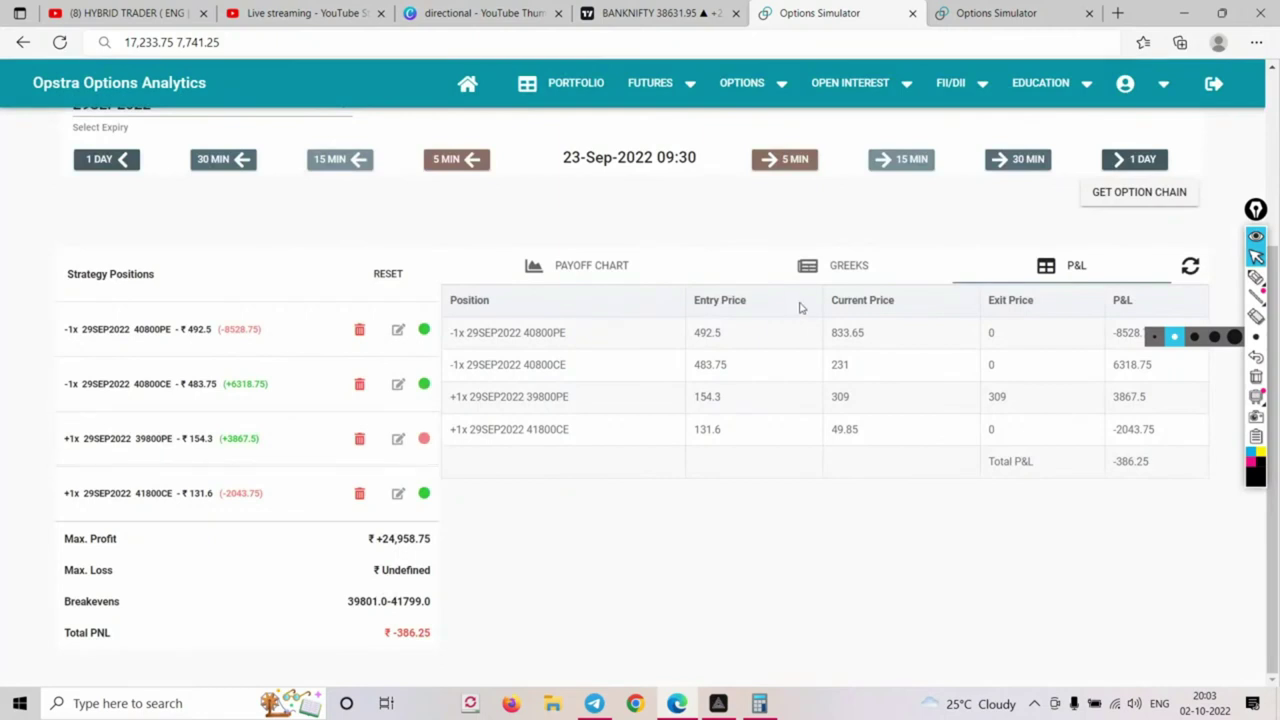
Load the 29SEP2022 option chain and add a one-lot long 40100CE position at 529.85
{"action": "left_click", "coordinate": [1144, 199]}
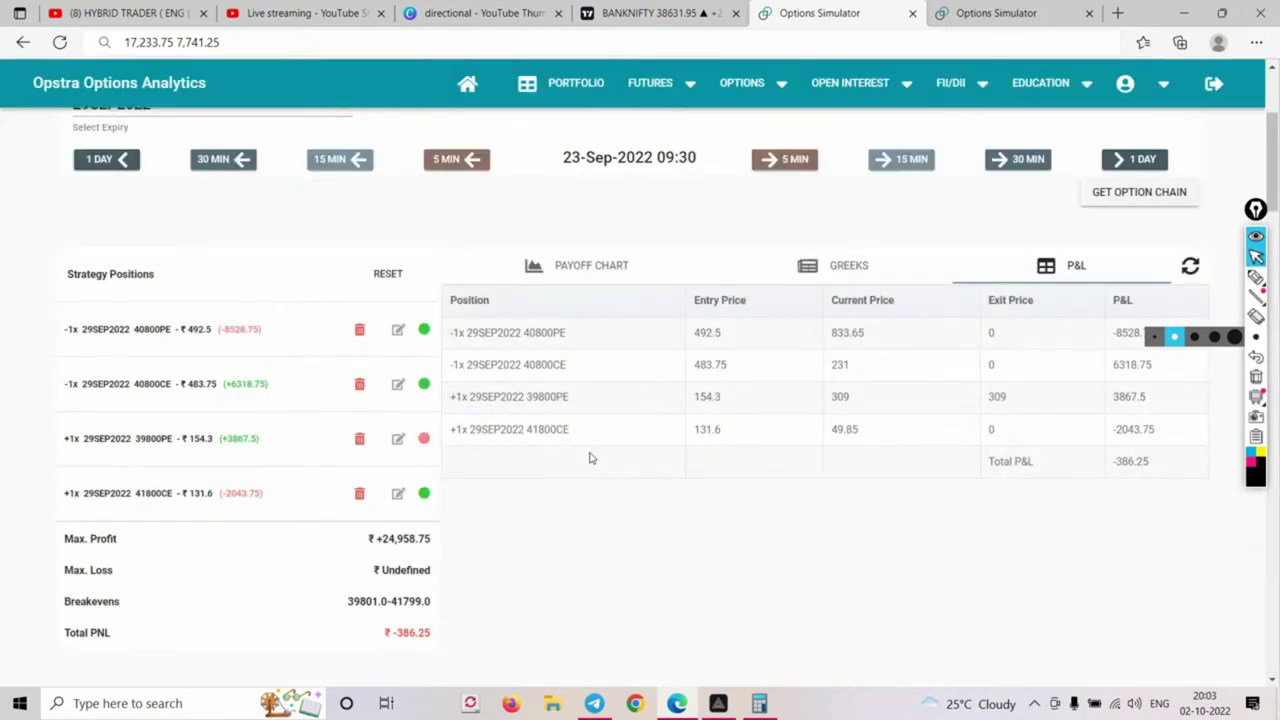
{"action": "scroll", "coordinate": [590, 461], "scroll_direction": "down", "scroll_amount": 10}
{"action": "scroll", "coordinate": [590, 461], "scroll_direction": "down", "scroll_amount": 14}
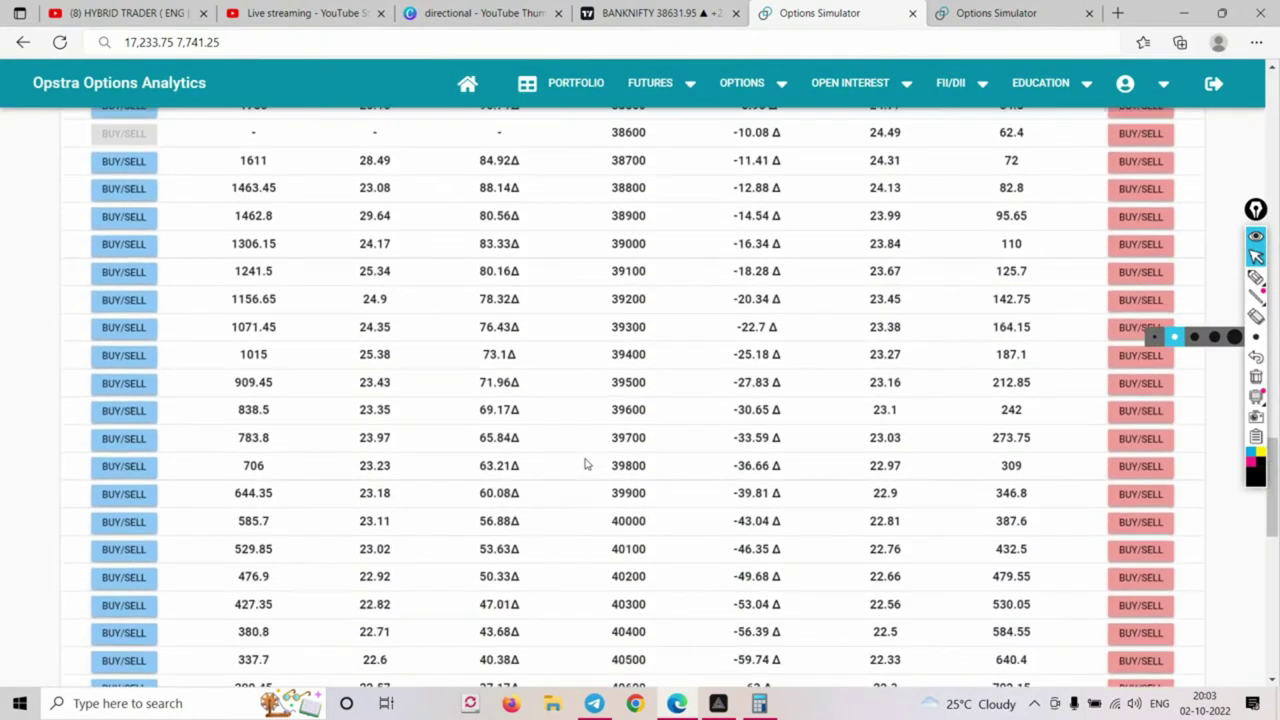
{"action": "left_click", "coordinate": [124, 458]}
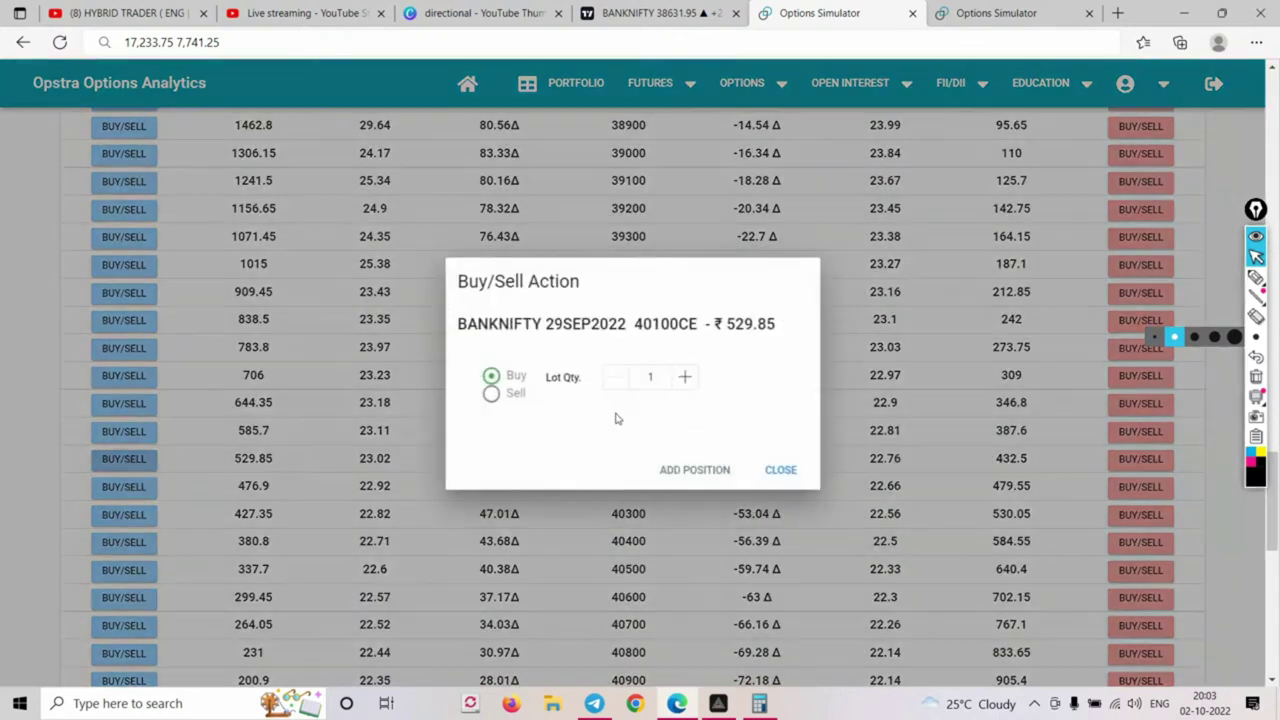
{"action": "left_click", "coordinate": [672, 468]}
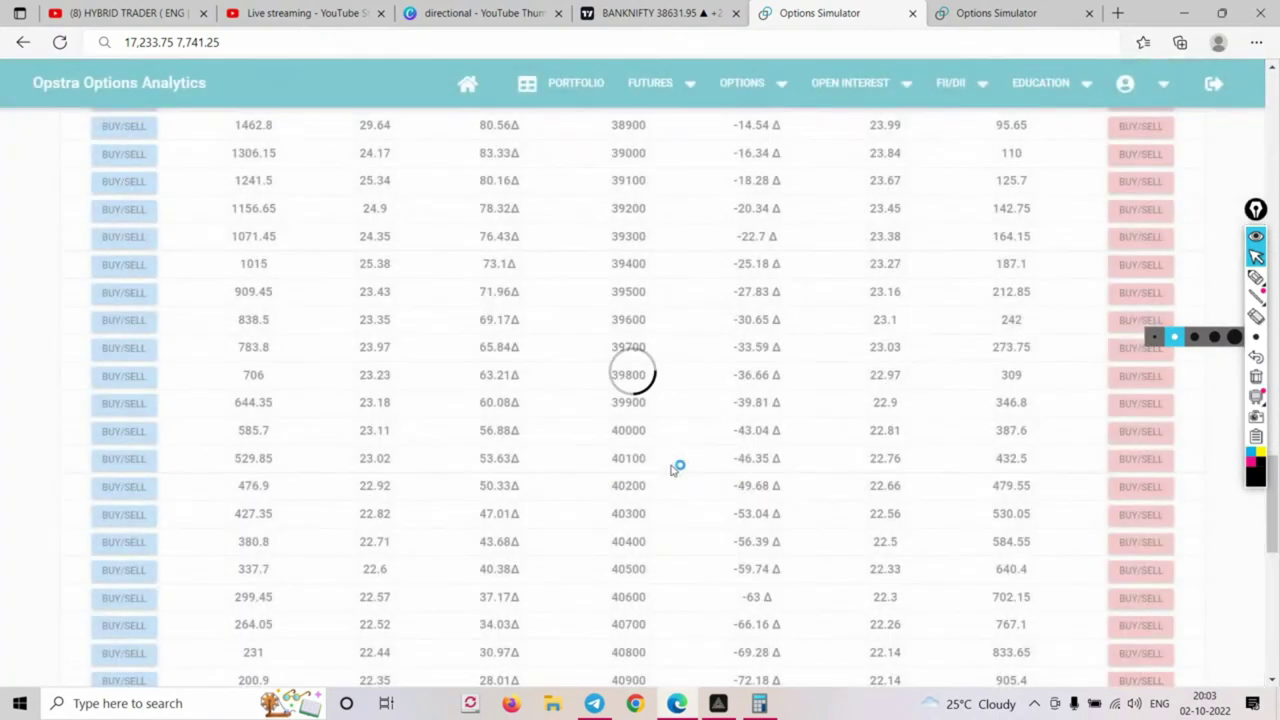
Display the strategy's payoff chart and delete the long 40100CE position
{"action": "scroll", "coordinate": [673, 463], "scroll_direction": "up", "scroll_amount": 20}
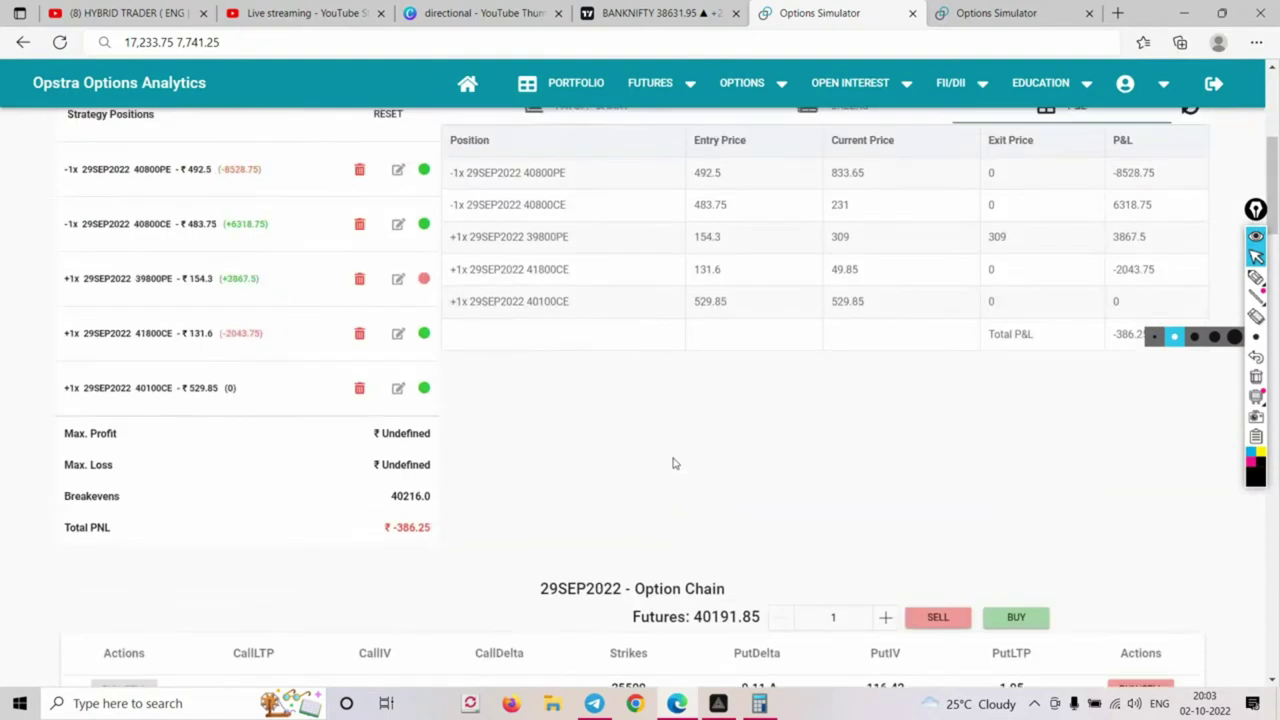
{"action": "scroll", "coordinate": [673, 463], "scroll_direction": "up", "scroll_amount": 3}
{"action": "left_click", "coordinate": [586, 403]}
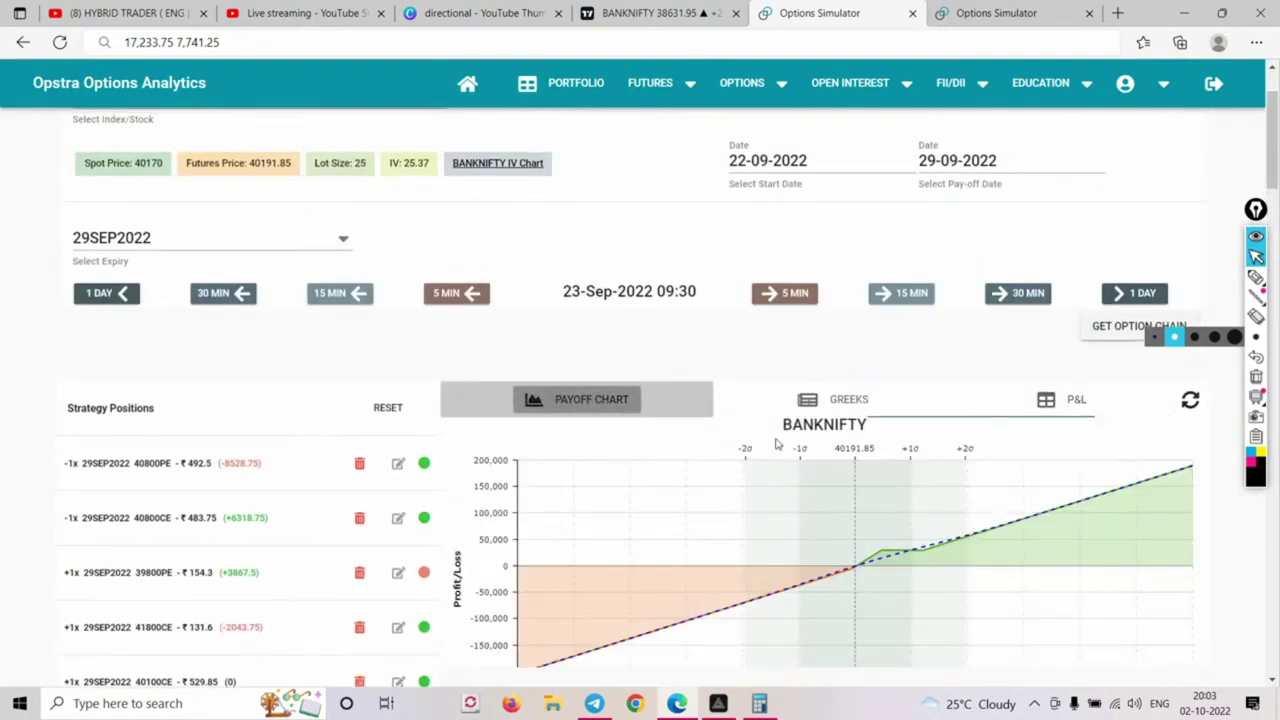
{"action": "scroll", "coordinate": [776, 444], "scroll_direction": "down", "scroll_amount": 2}
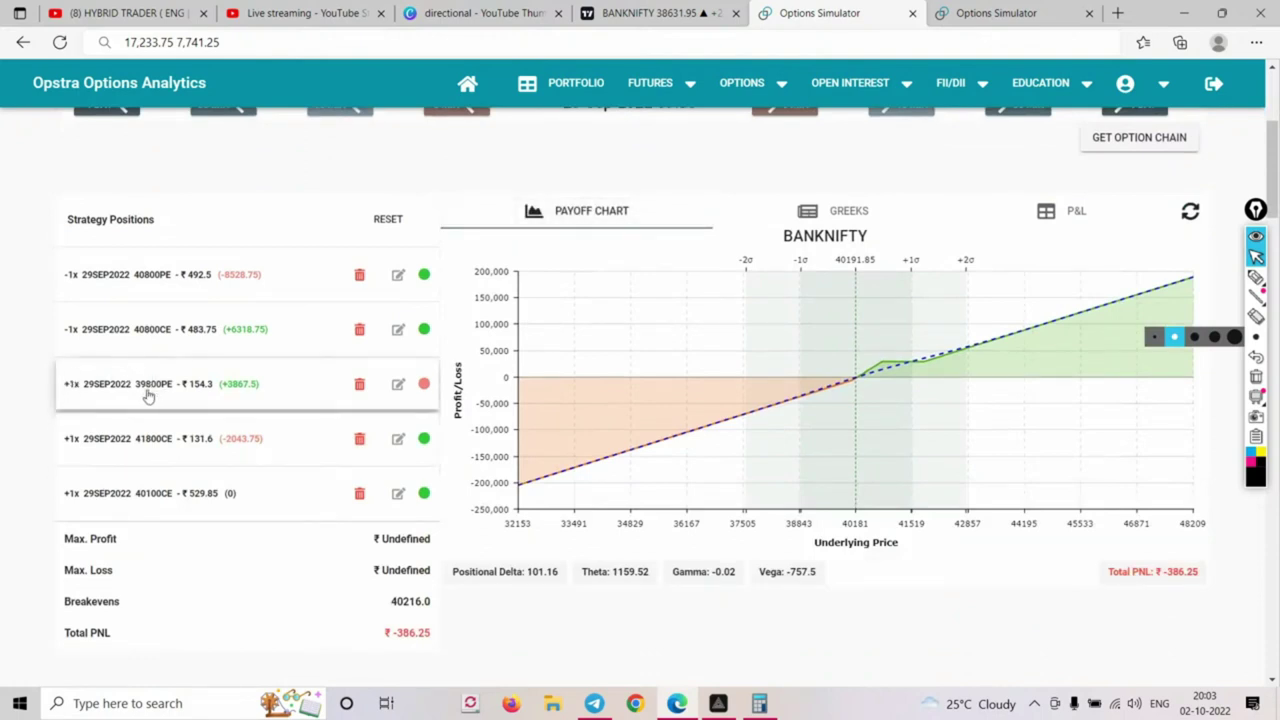
{"action": "left_click", "coordinate": [359, 494]}
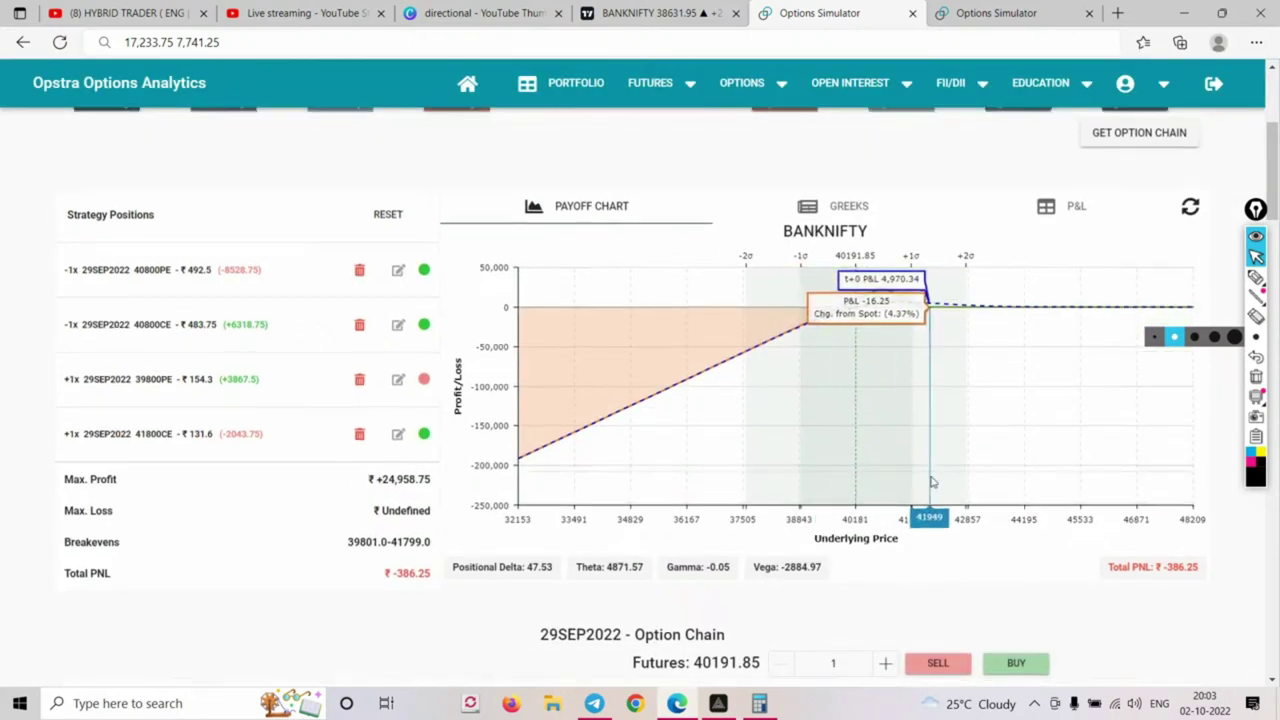
Buy one lot of the 29SEP2022 40100PE at 432.5 from the option chain and add it to the strategy
{"action": "scroll", "coordinate": [930, 500], "scroll_direction": "down", "scroll_amount": 10}
{"action": "scroll", "coordinate": [930, 482], "scroll_direction": "down", "scroll_amount": 9}
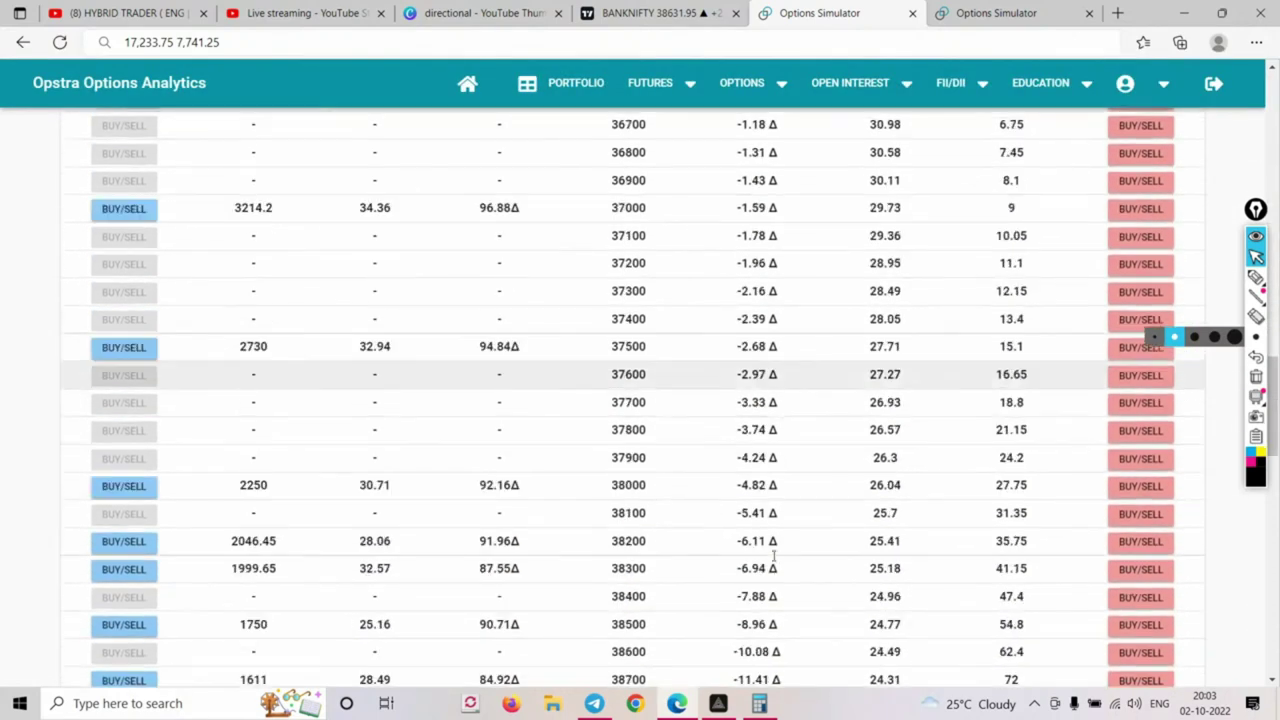
{"action": "scroll", "coordinate": [693, 610], "scroll_direction": "down", "scroll_amount": 5}
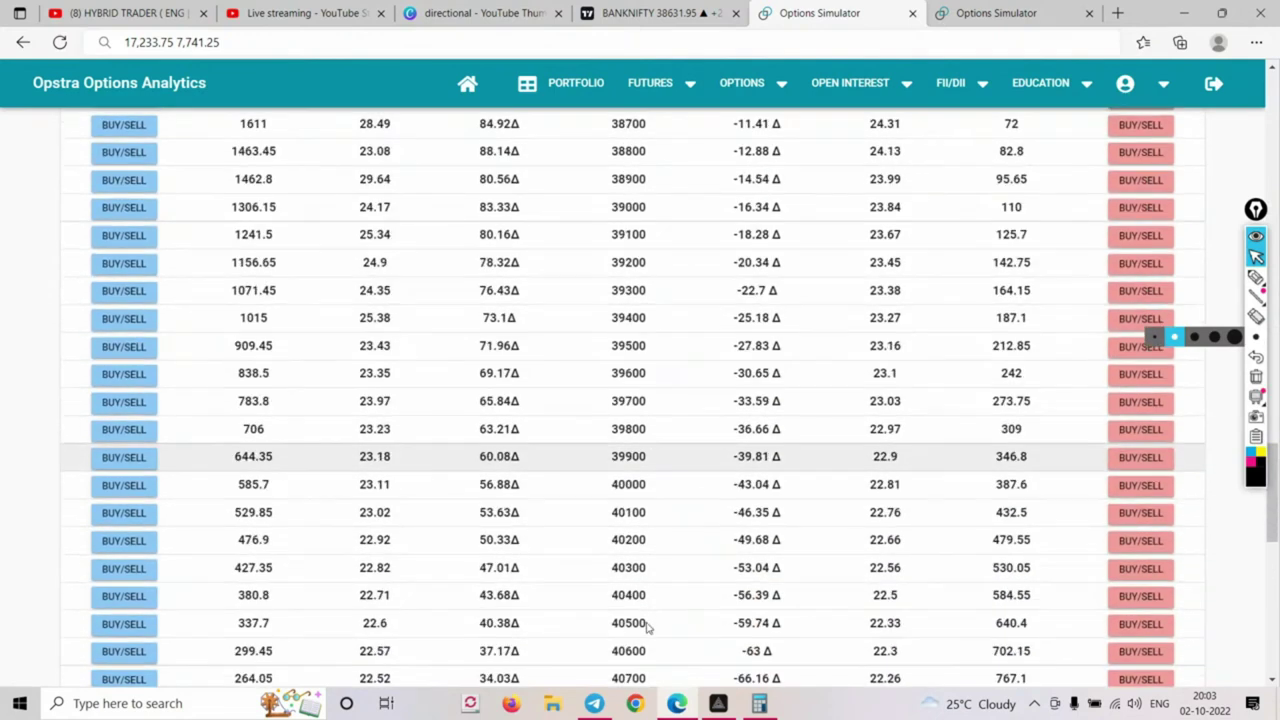
{"action": "left_click", "coordinate": [1110, 505]}
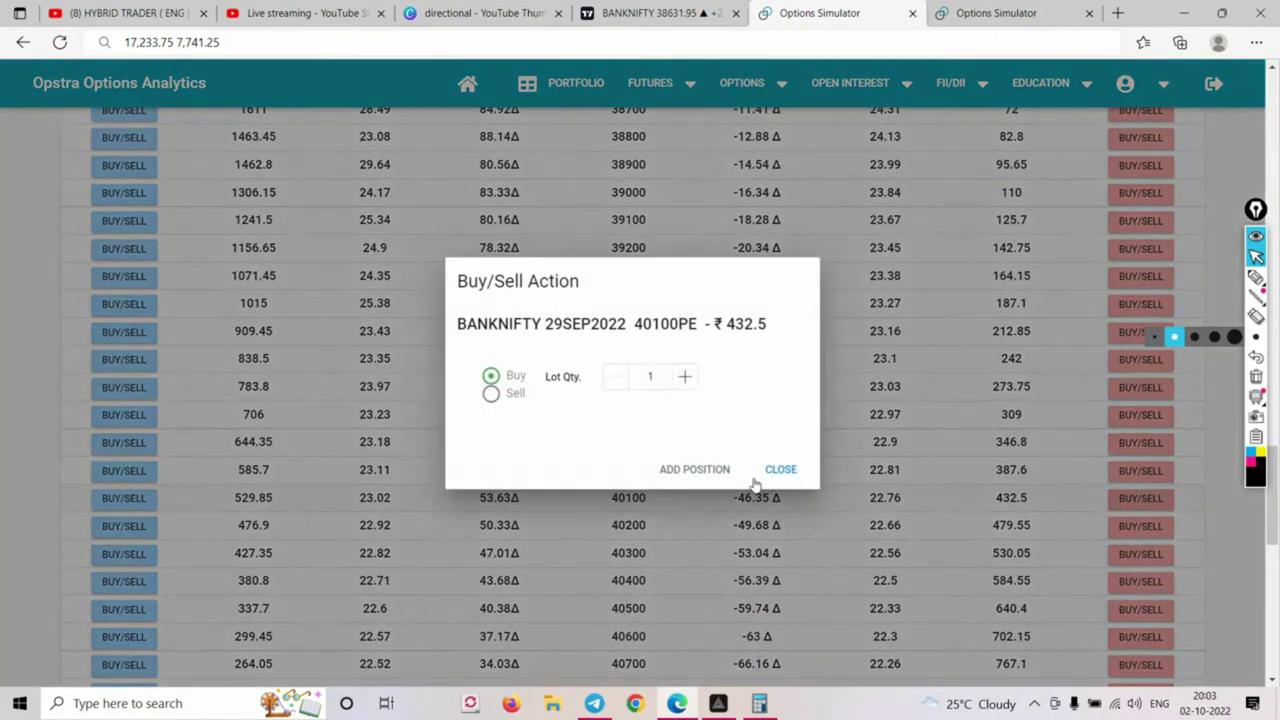
{"action": "left_click", "coordinate": [694, 469]}
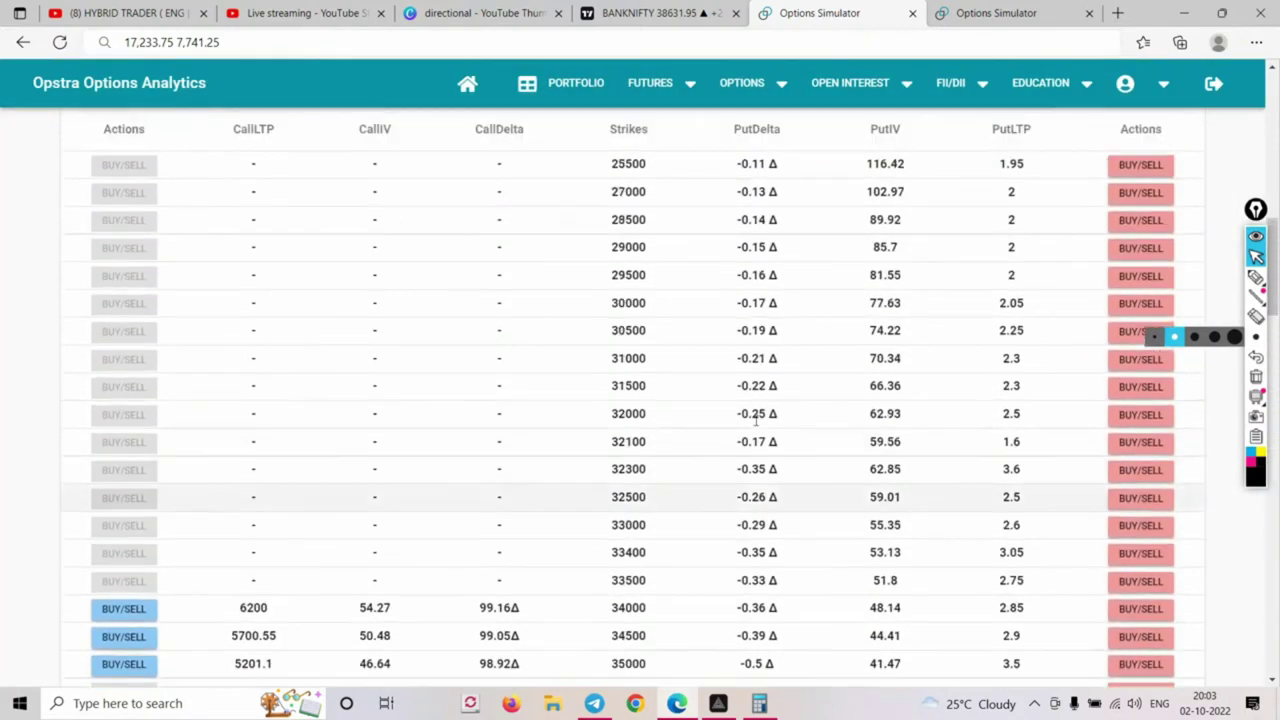
Sell one lot each of the 40200PE at 479.55 and the 40200CE at 476.9 and add both to the strategy
{"action": "scroll", "coordinate": [756, 420], "scroll_direction": "down", "scroll_amount": 2}
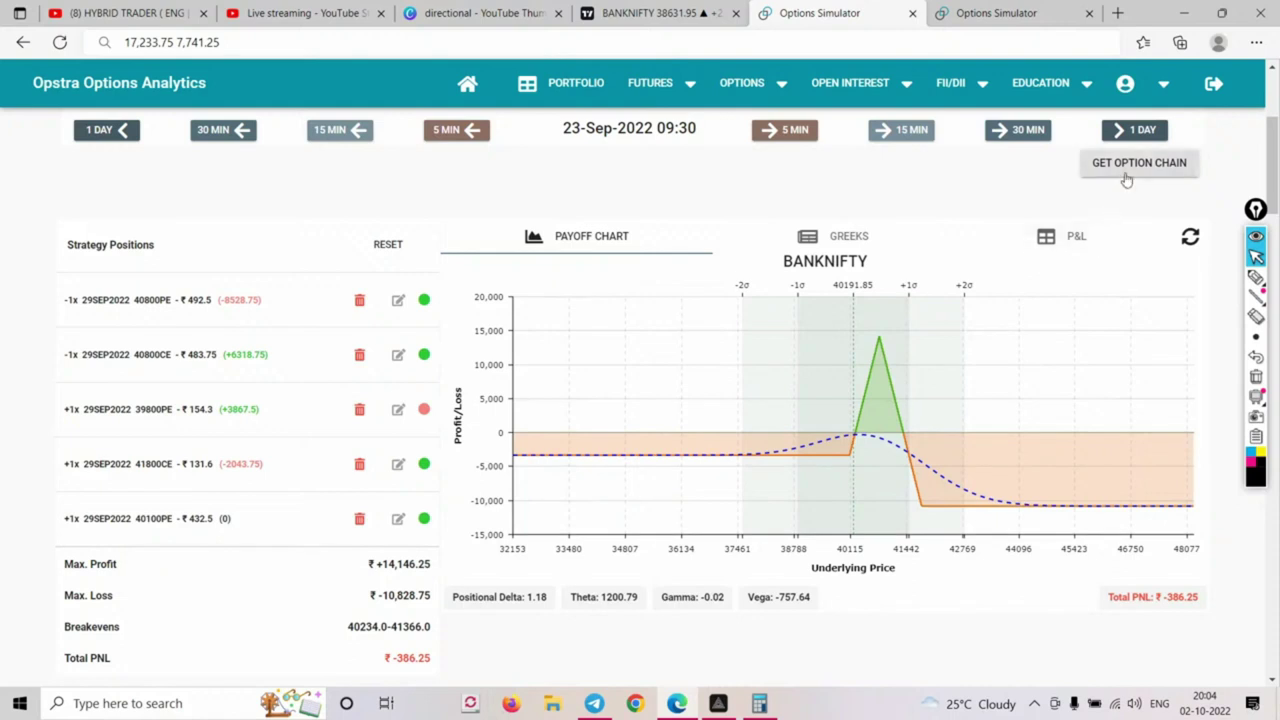
{"action": "scroll", "coordinate": [680, 380], "scroll_direction": "down", "scroll_amount": 20}
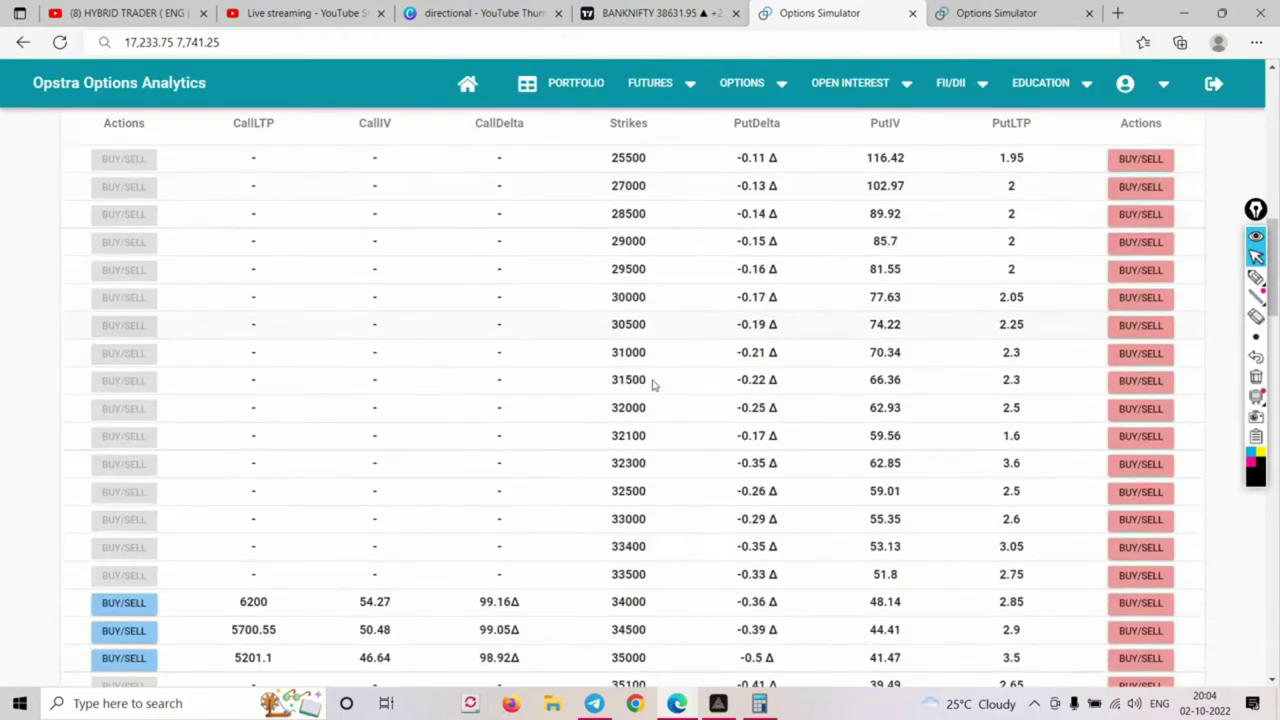
{"action": "scroll", "coordinate": [660, 393], "scroll_direction": "down", "scroll_amount": 3}
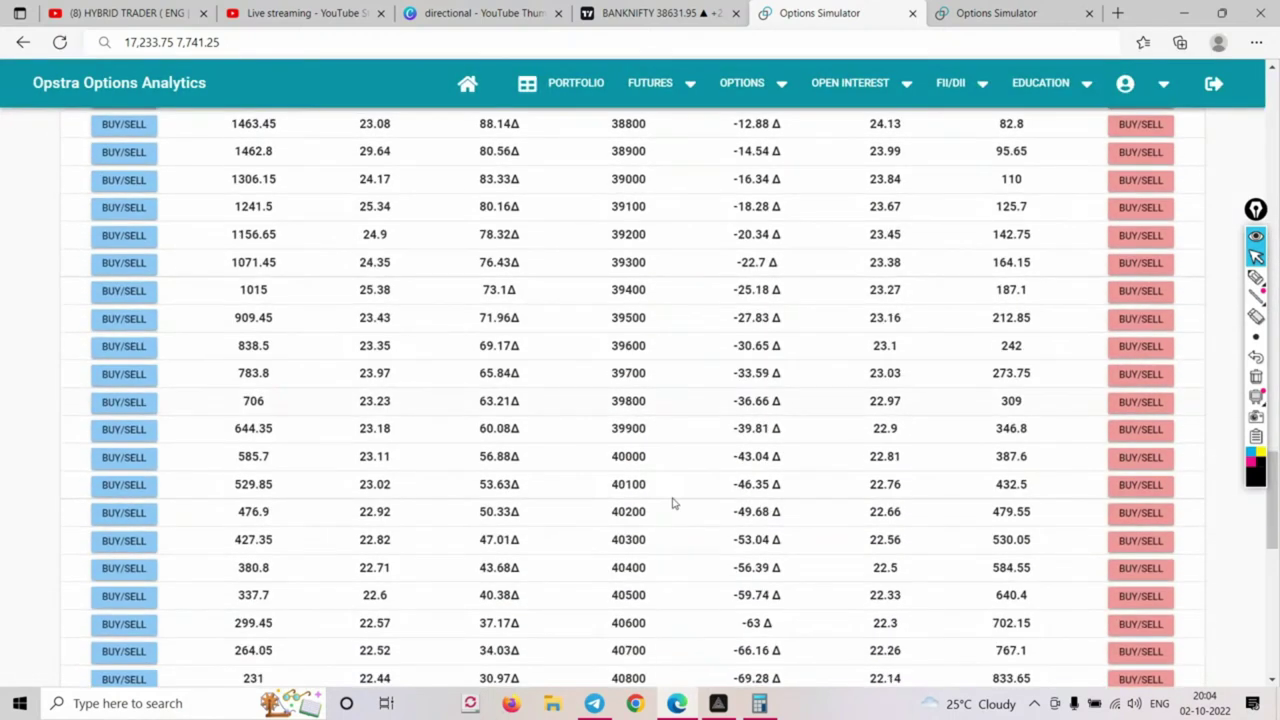
{"action": "left_click", "coordinate": [1134, 513]}
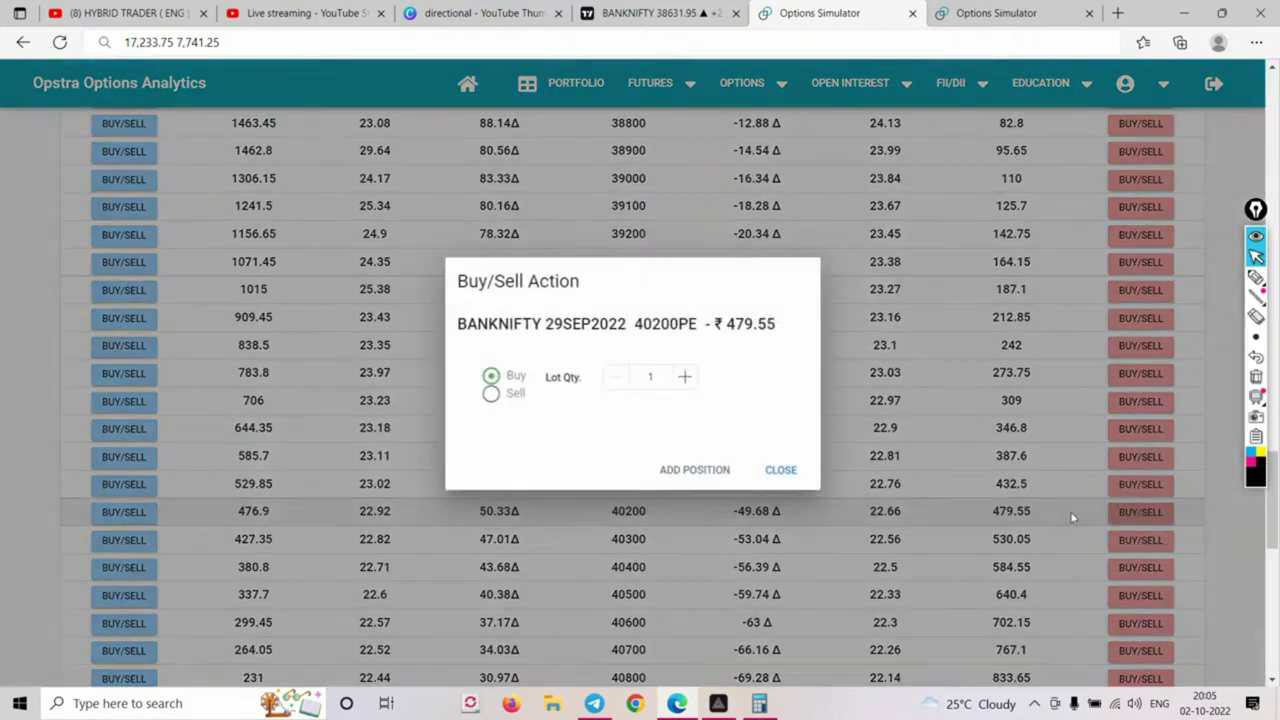
{"action": "left_click", "coordinate": [491, 394]}
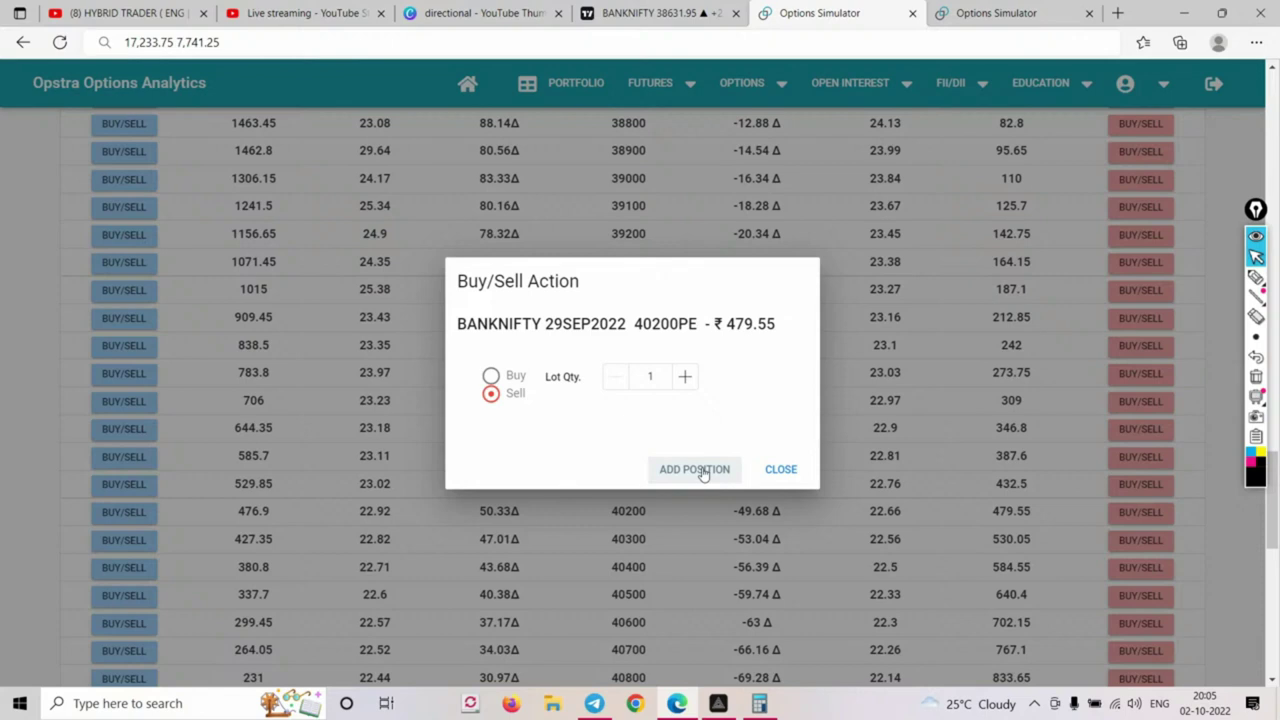
{"action": "left_click", "coordinate": [700, 470]}
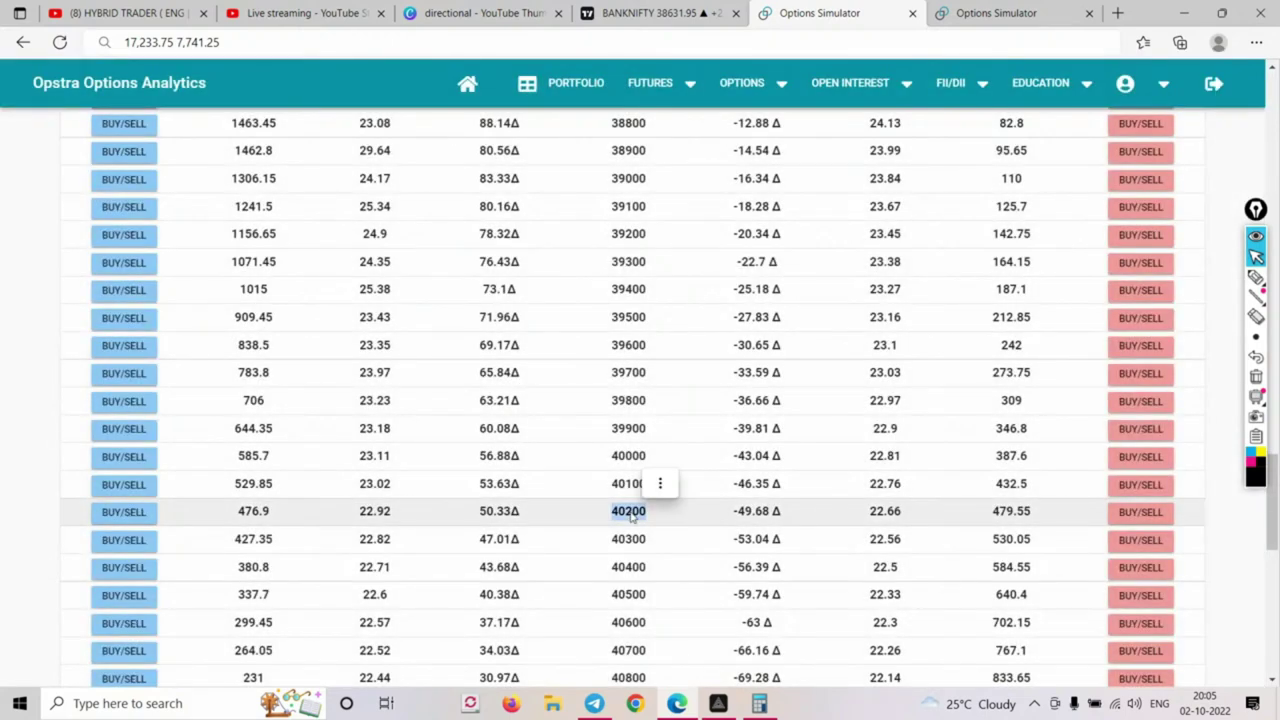
{"action": "left_click", "coordinate": [118, 512]}
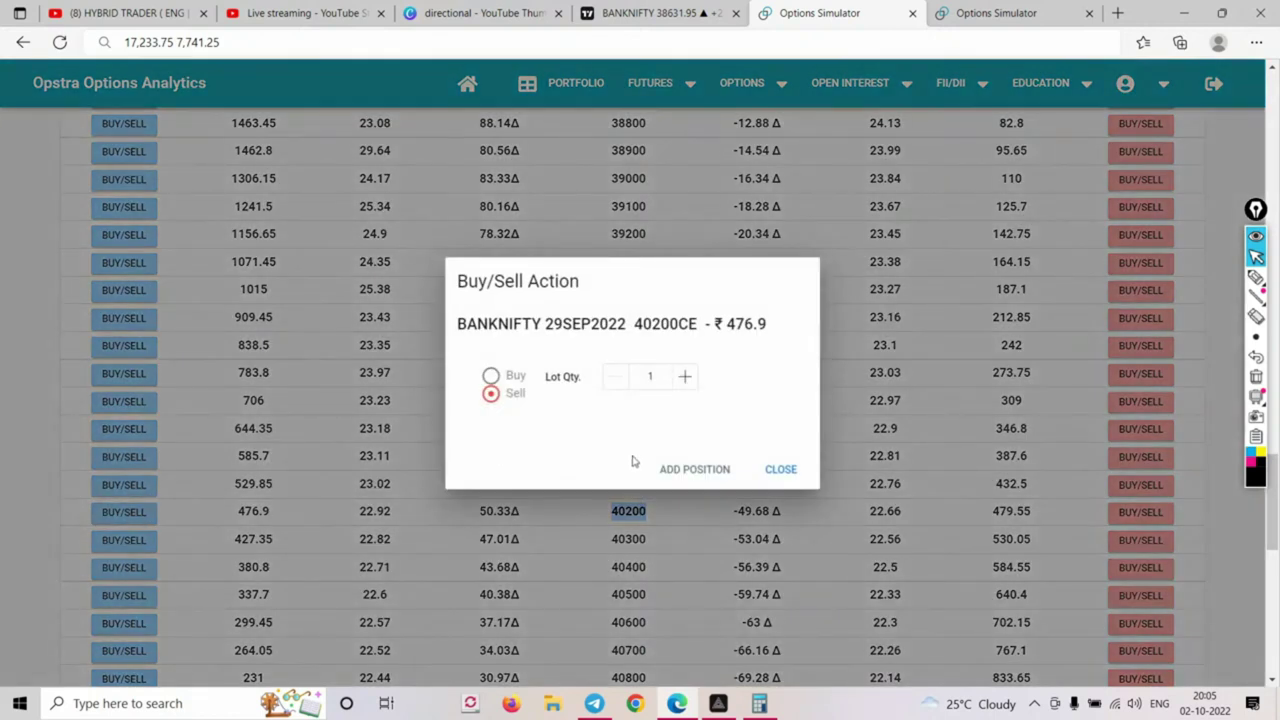
{"action": "left_click", "coordinate": [666, 470]}
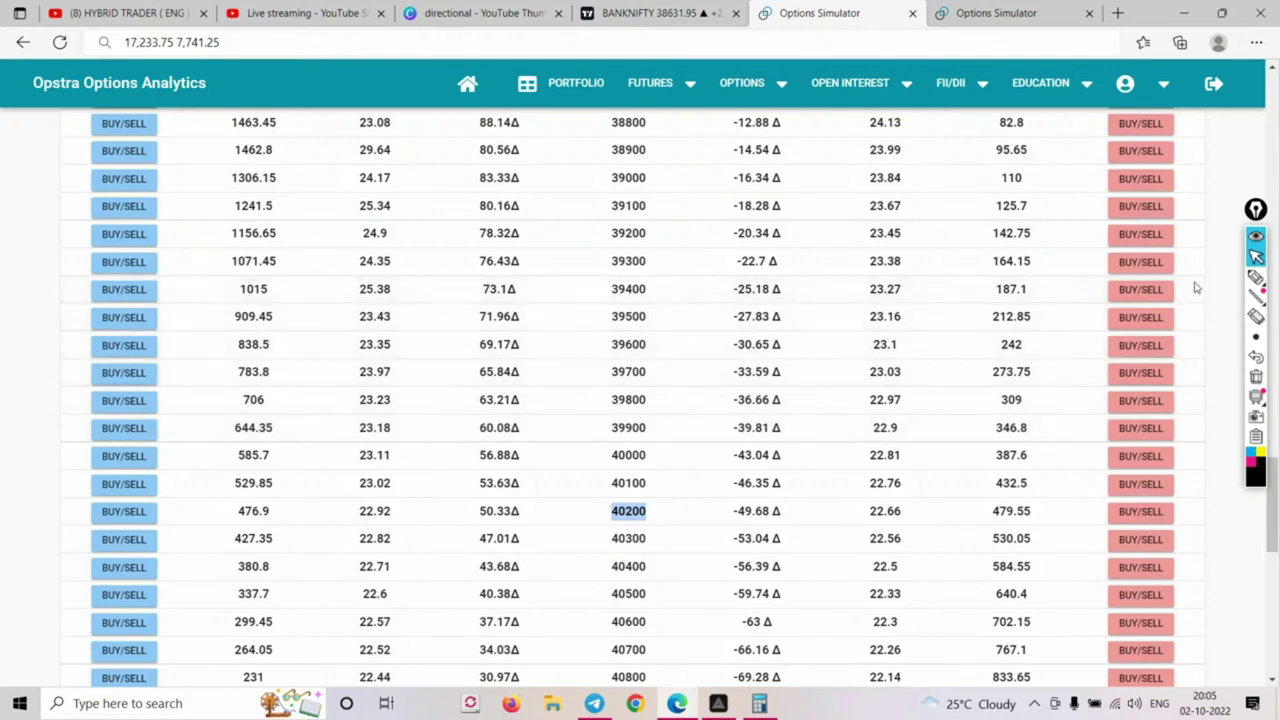
Buy one lot of the 29SEP2022 39400PE at 187.1 as a hedge and add it to the strategy
{"action": "left_click", "coordinate": [1140, 289]}
{"action": "left_click", "coordinate": [491, 377]}
{"action": "left_click", "coordinate": [684, 474]}
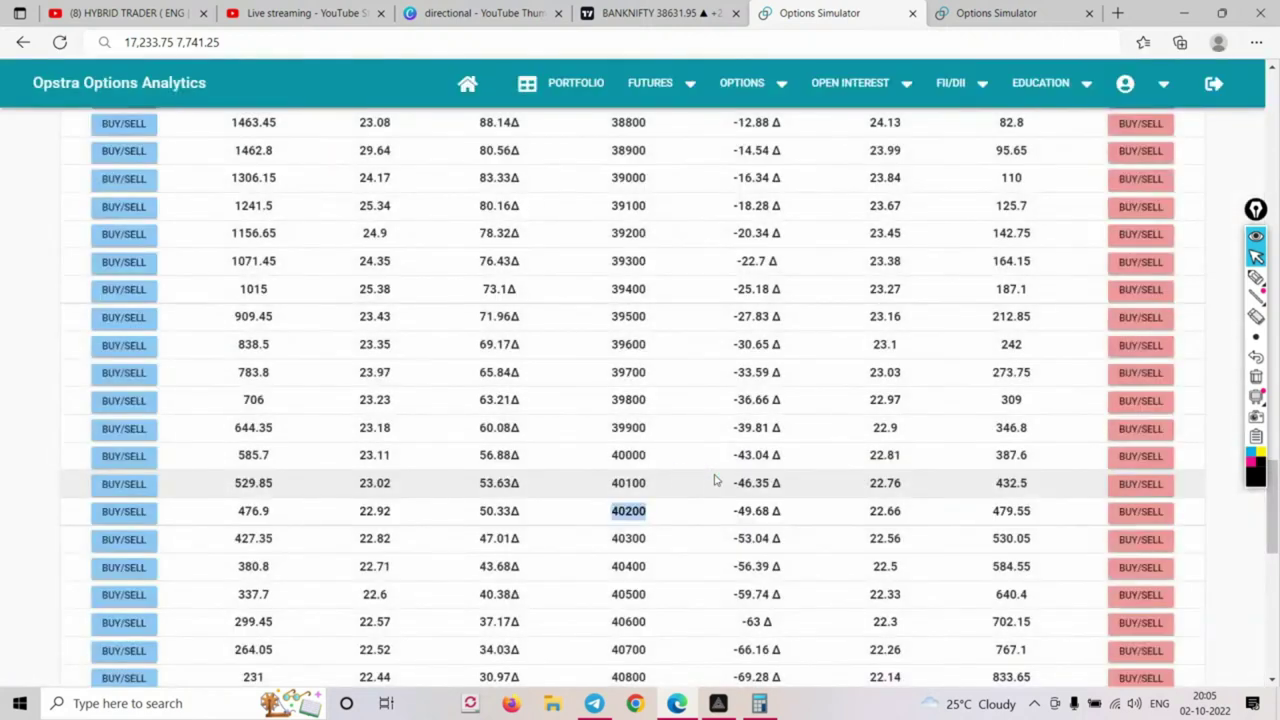
Examine the adjusted strategy's positions and maximum profit, and inspect the payoff chart's profit zone between about 38,684 and 42,105
{"action": "scroll", "coordinate": [714, 480], "scroll_direction": "up", "scroll_amount": 20}
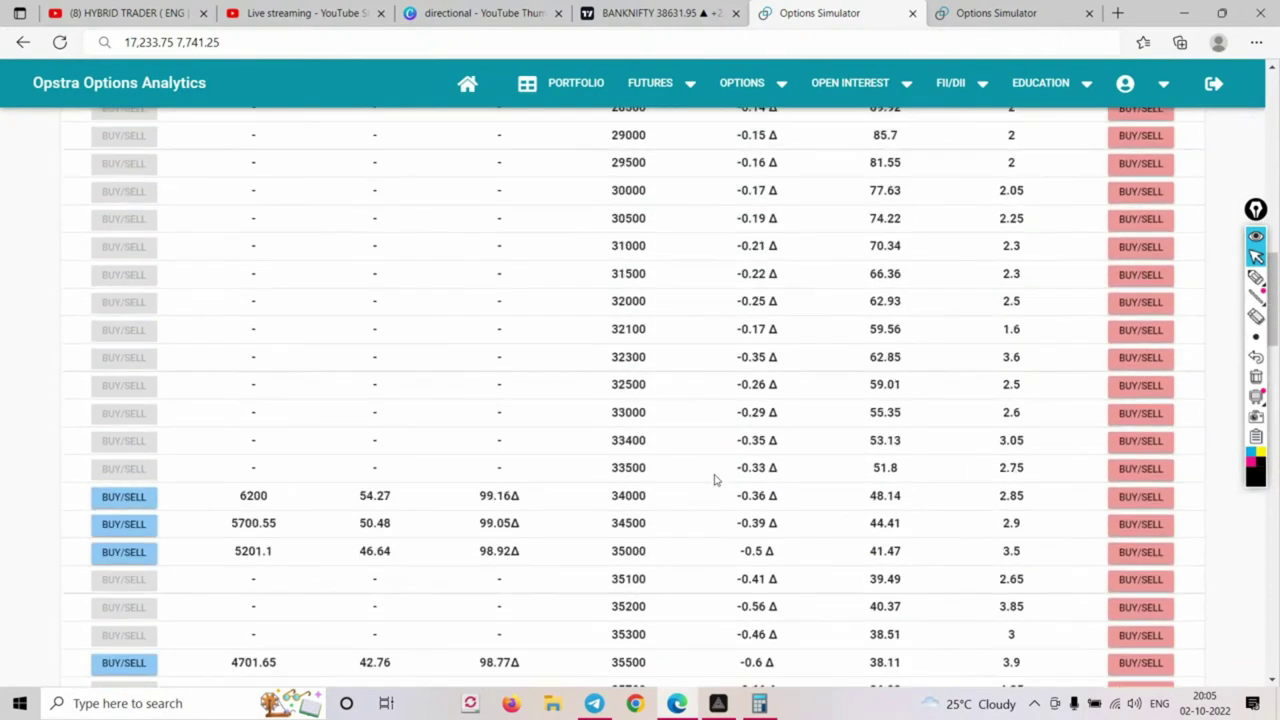
{"action": "scroll", "coordinate": [714, 480], "scroll_direction": "up", "scroll_amount": 2}
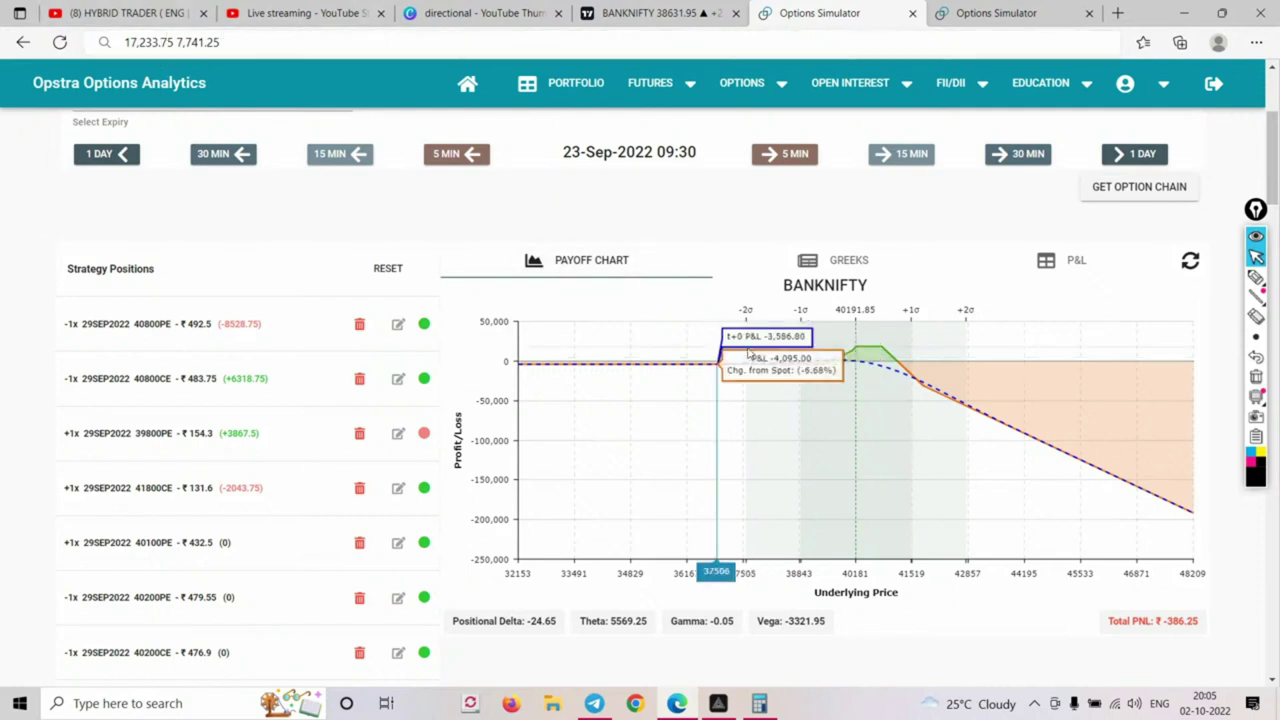
{"action": "scroll", "coordinate": [747, 362], "scroll_direction": "down", "scroll_amount": 2}
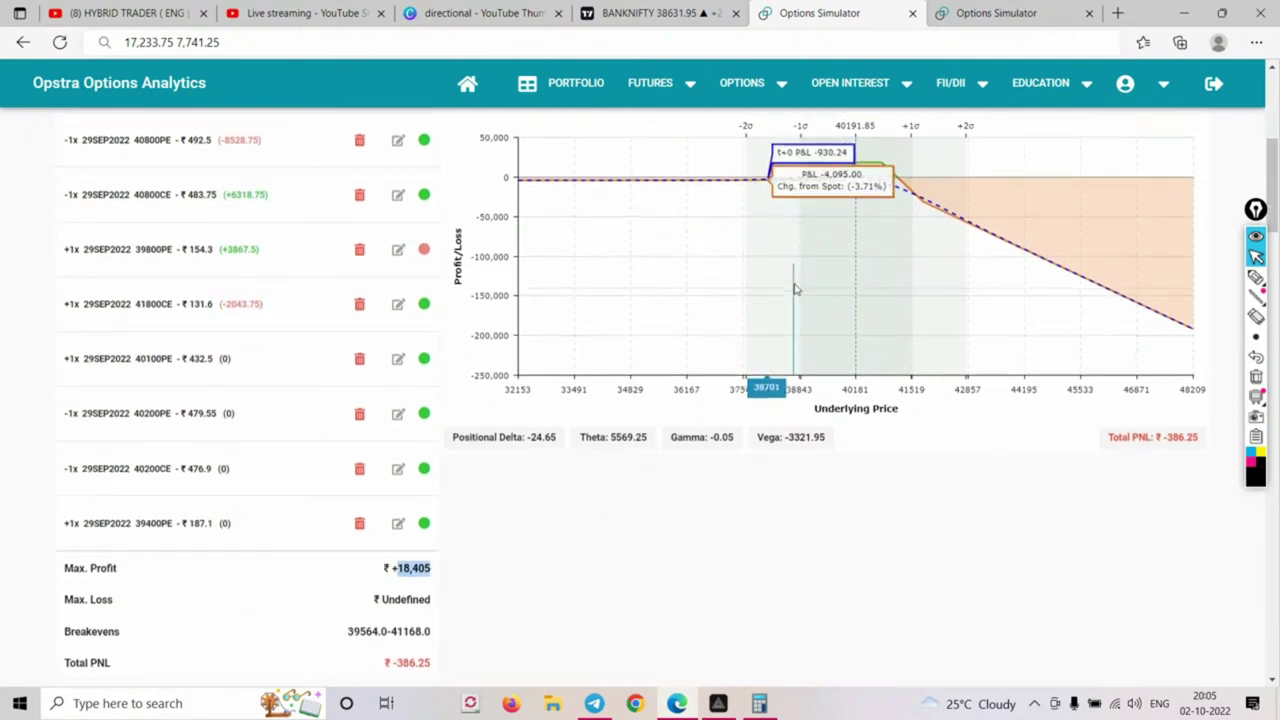
{"action": "scroll", "coordinate": [794, 290], "scroll_direction": "up", "scroll_amount": 3}
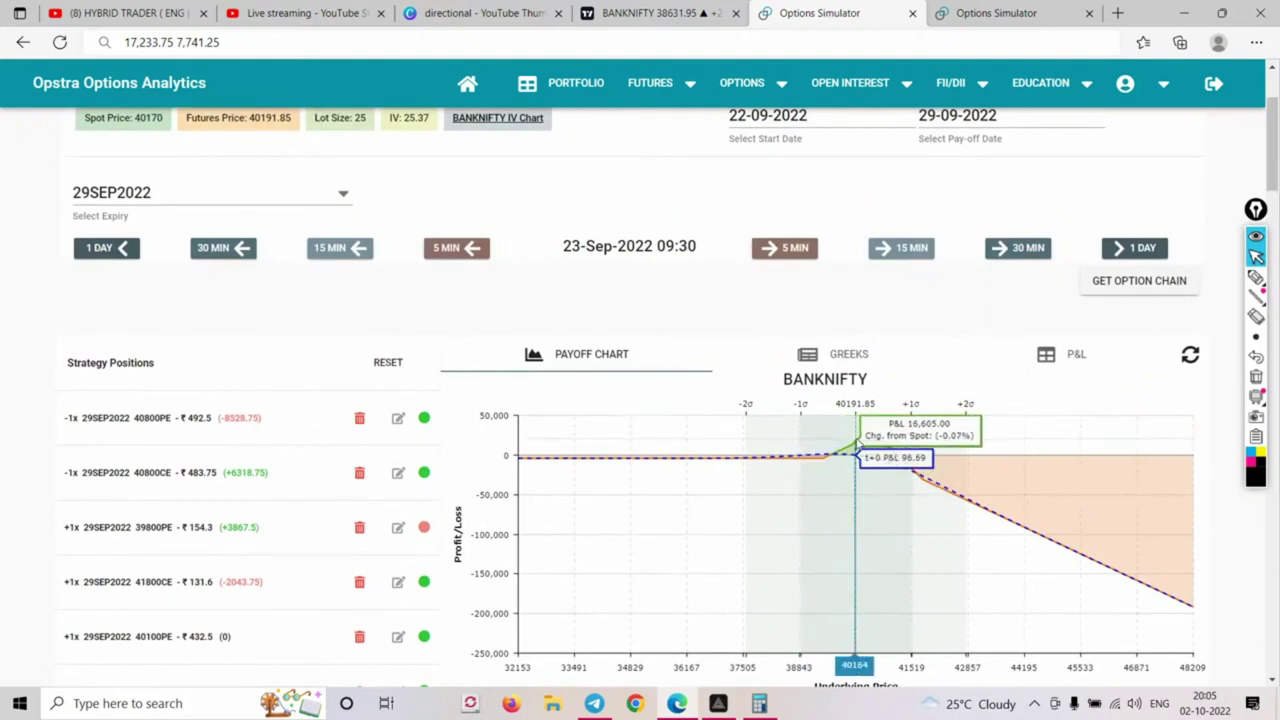
{"action": "left_click_drag", "start_coordinate": [786, 450], "coordinate": [916, 451]}
{"action": "left_click", "coordinate": [1160, 428]}
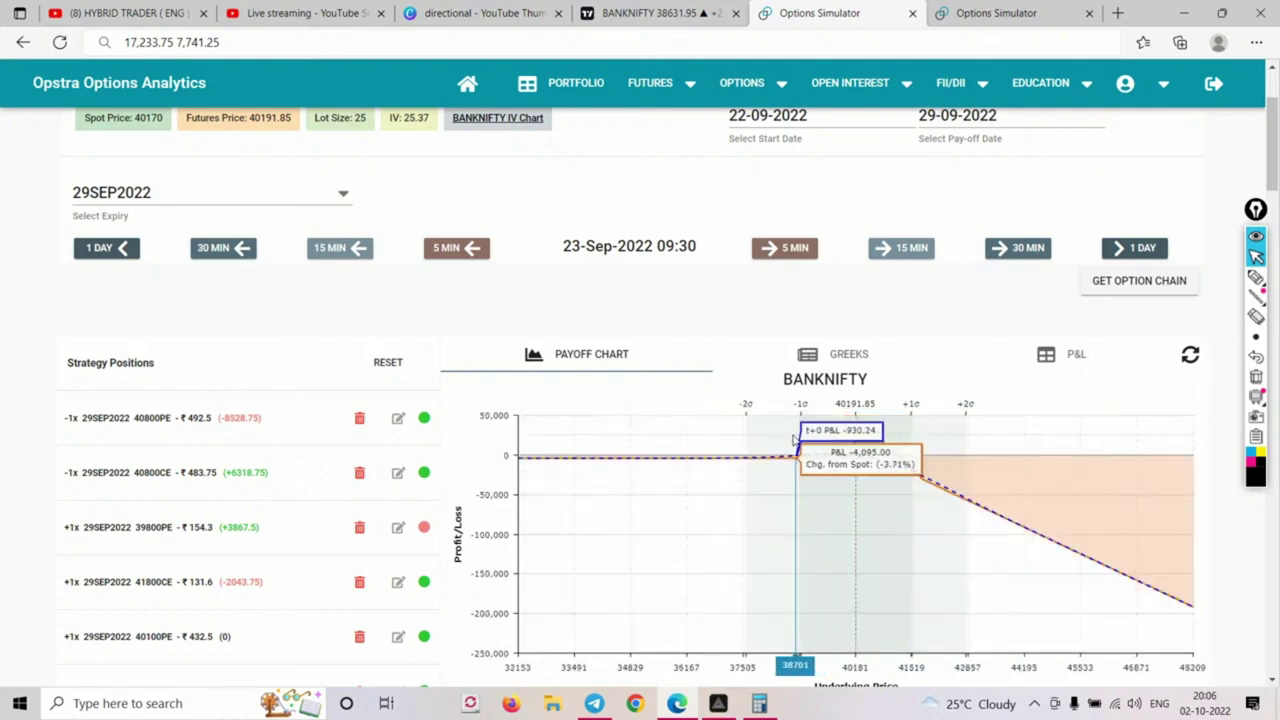
{"action": "left_click_drag", "start_coordinate": [785, 430], "coordinate": [948, 486]}
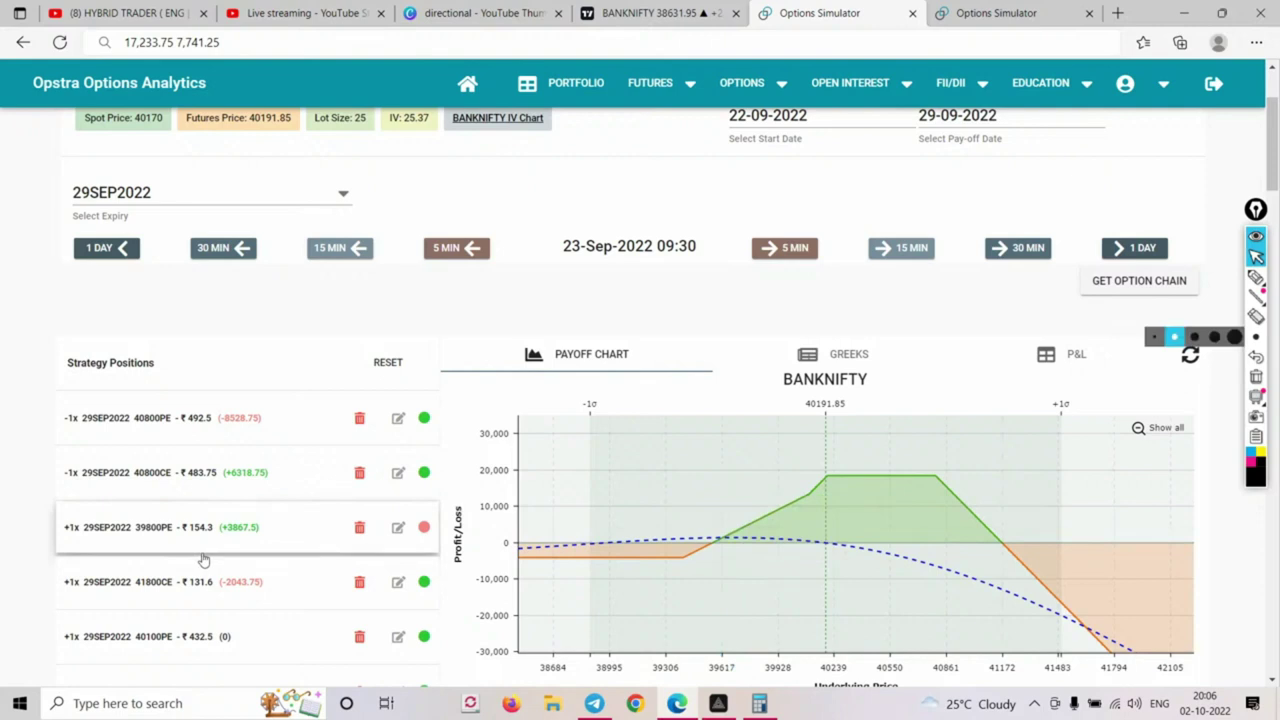
{"action": "scroll", "coordinate": [349, 527], "scroll_direction": "down", "scroll_amount": 1}
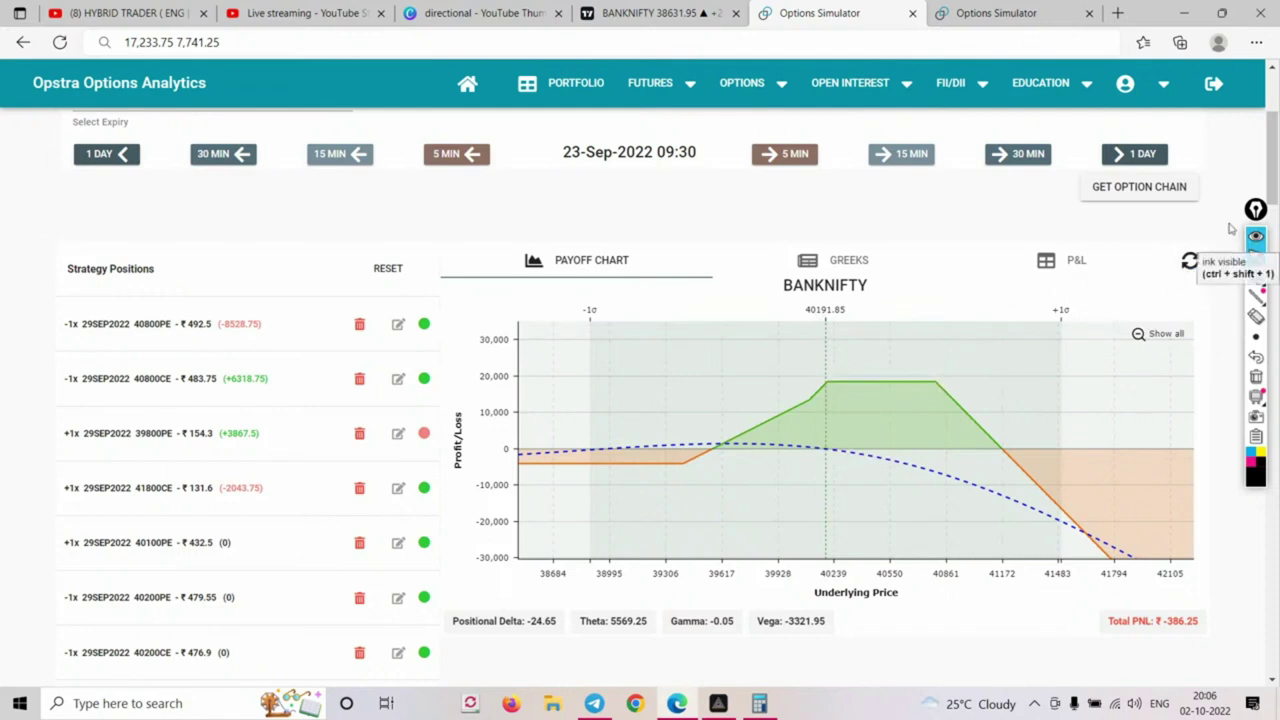
Switch the screen annotation tool to its pointer and turn off ink visibility
{"action": "left_click", "coordinate": [1257, 257]}
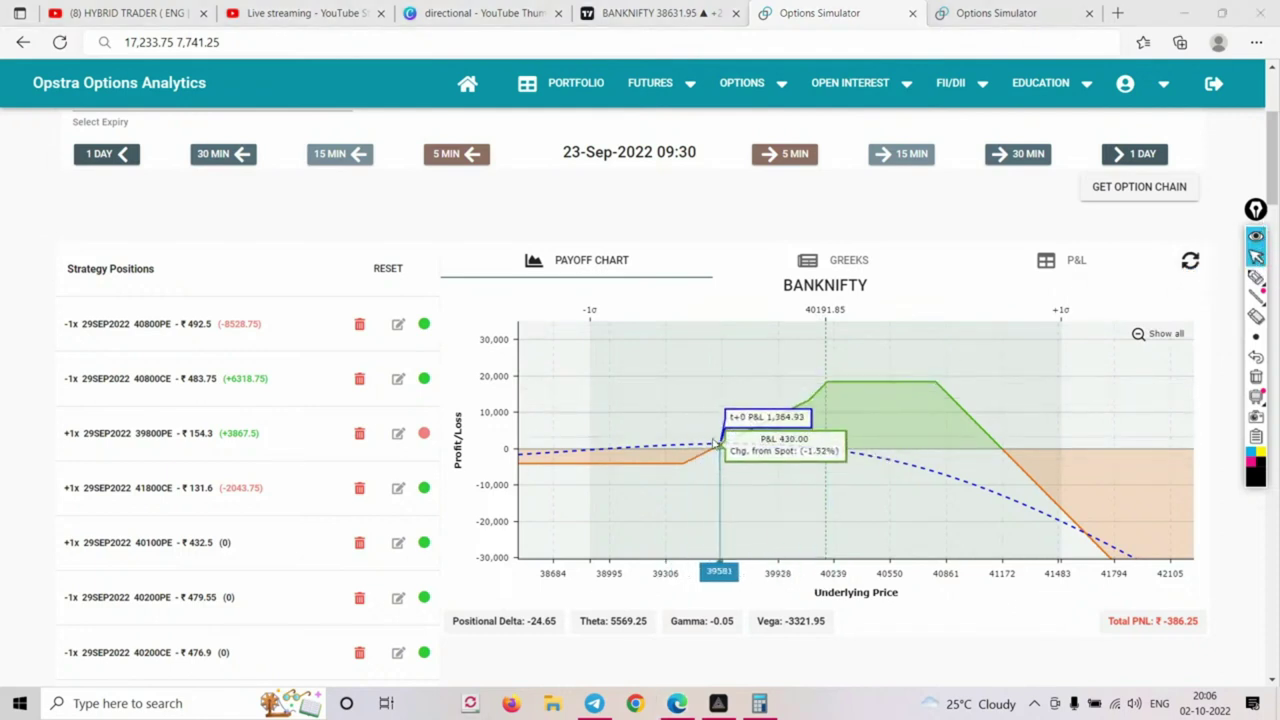
{"action": "left_click", "coordinate": [965, 218]}
{"action": "mouse_move", "coordinate": [1256, 337]}
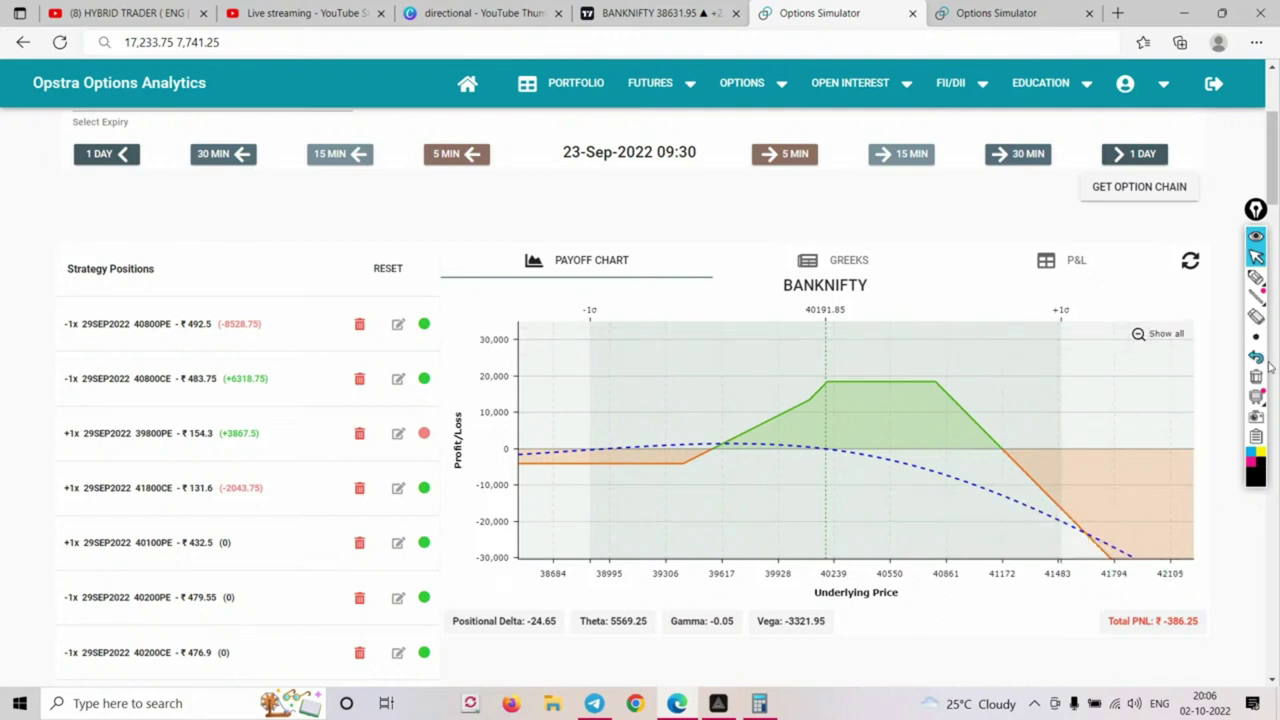
{"action": "left_click", "coordinate": [1256, 236]}
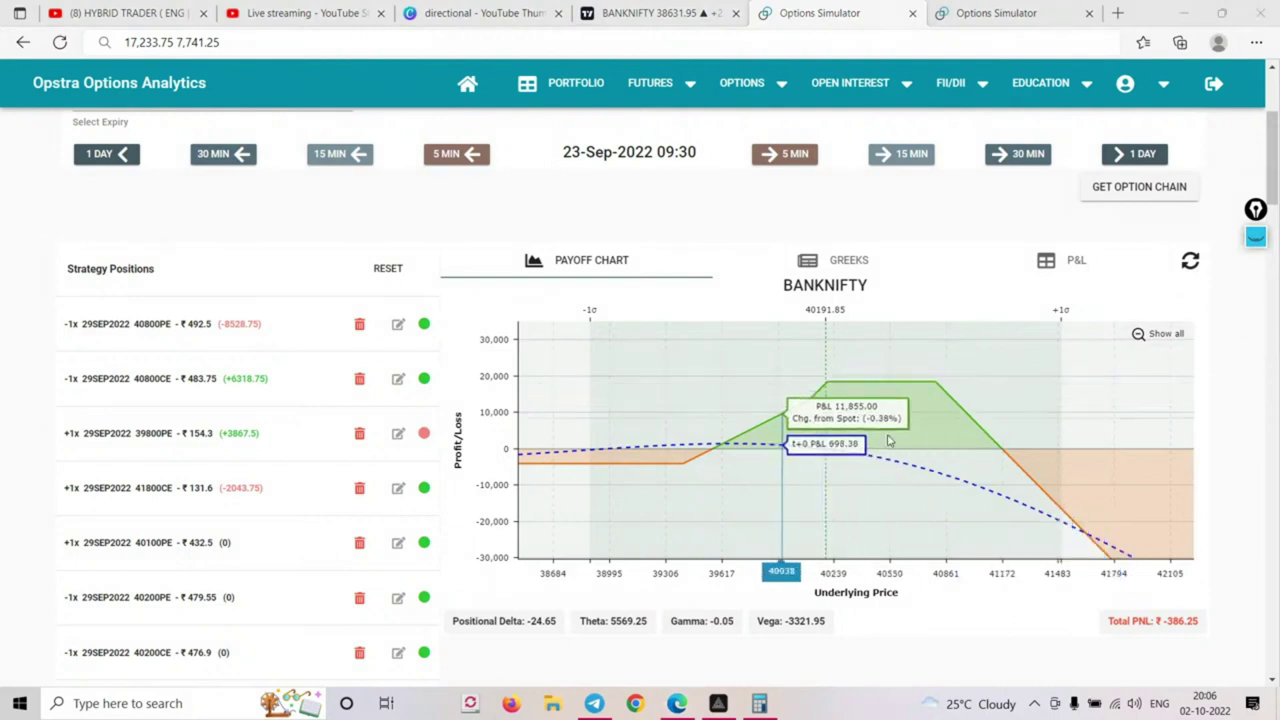
Restore the payoff chart's full price range and advance the simulation in 30-minute increments to 23-Sep-2022 11:00
{"action": "left_click", "coordinate": [1160, 334]}
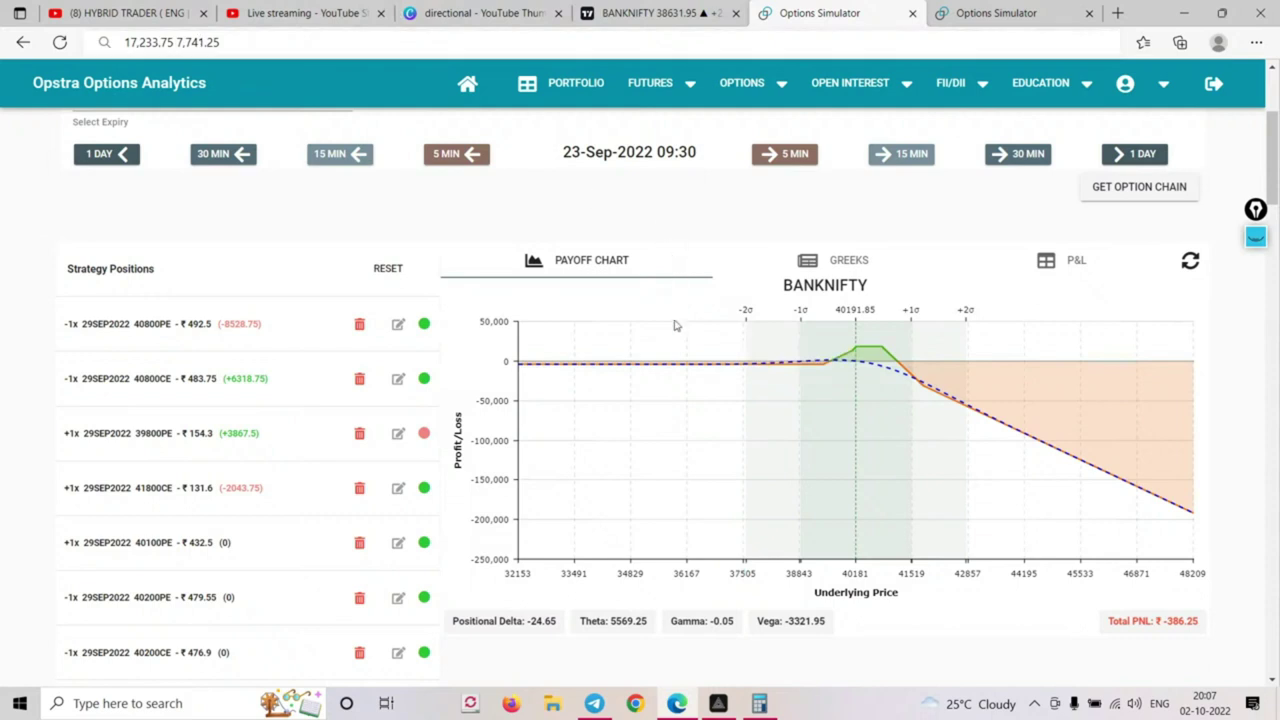
{"action": "mouse_move", "coordinate": [716, 368]}
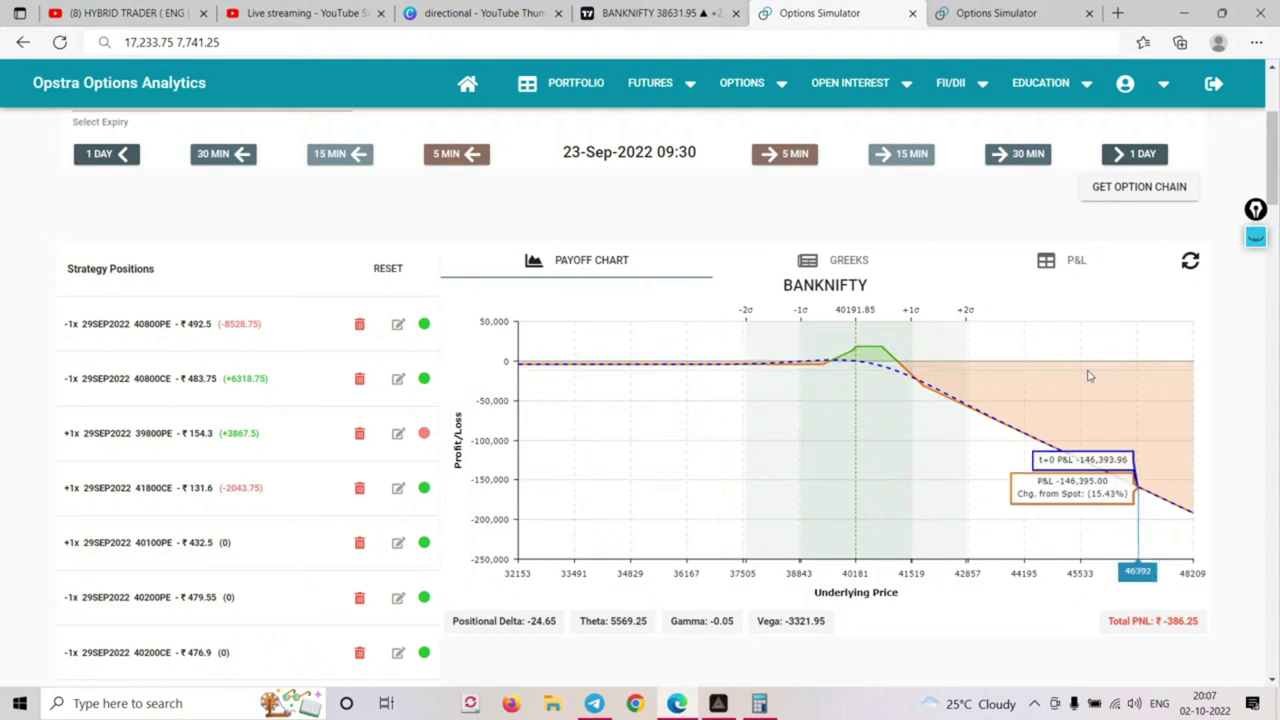
{"action": "scroll", "coordinate": [1049, 300], "scroll_direction": "up", "scroll_amount": 2}
{"action": "left_click", "coordinate": [1018, 342]}
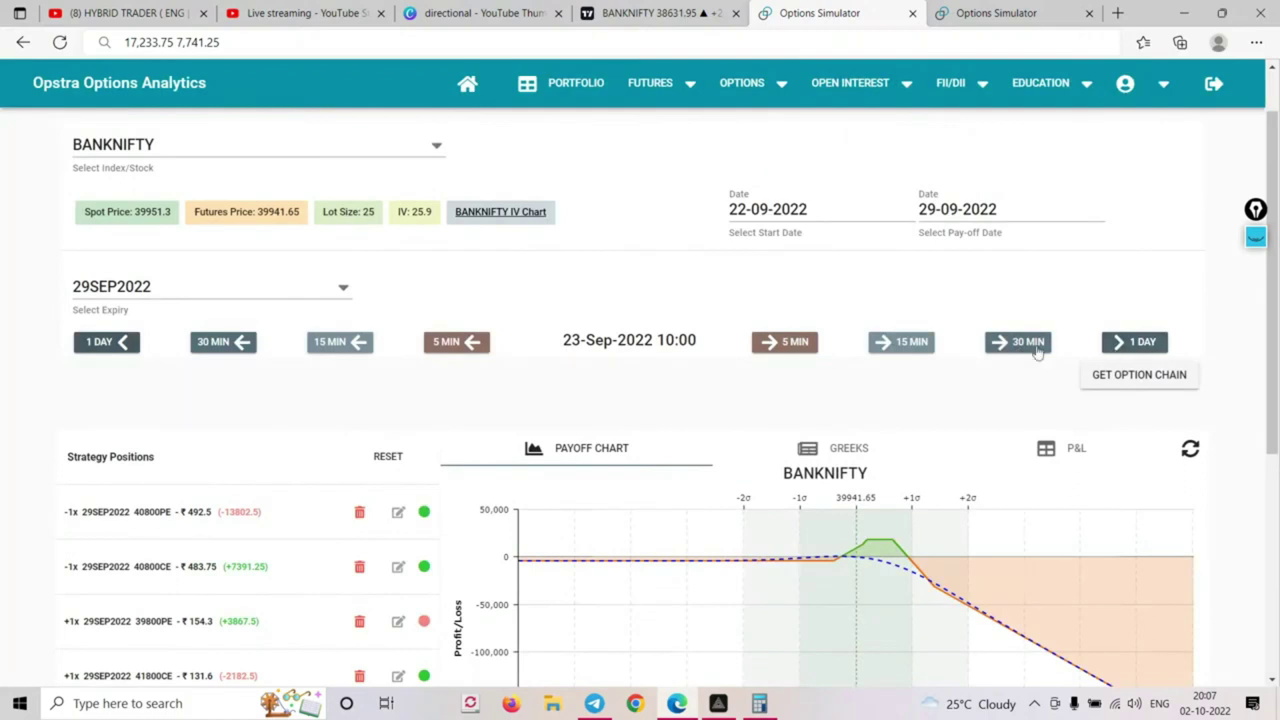
{"action": "left_click", "coordinate": [1024, 344]}
{"action": "left_click", "coordinate": [1024, 344]}
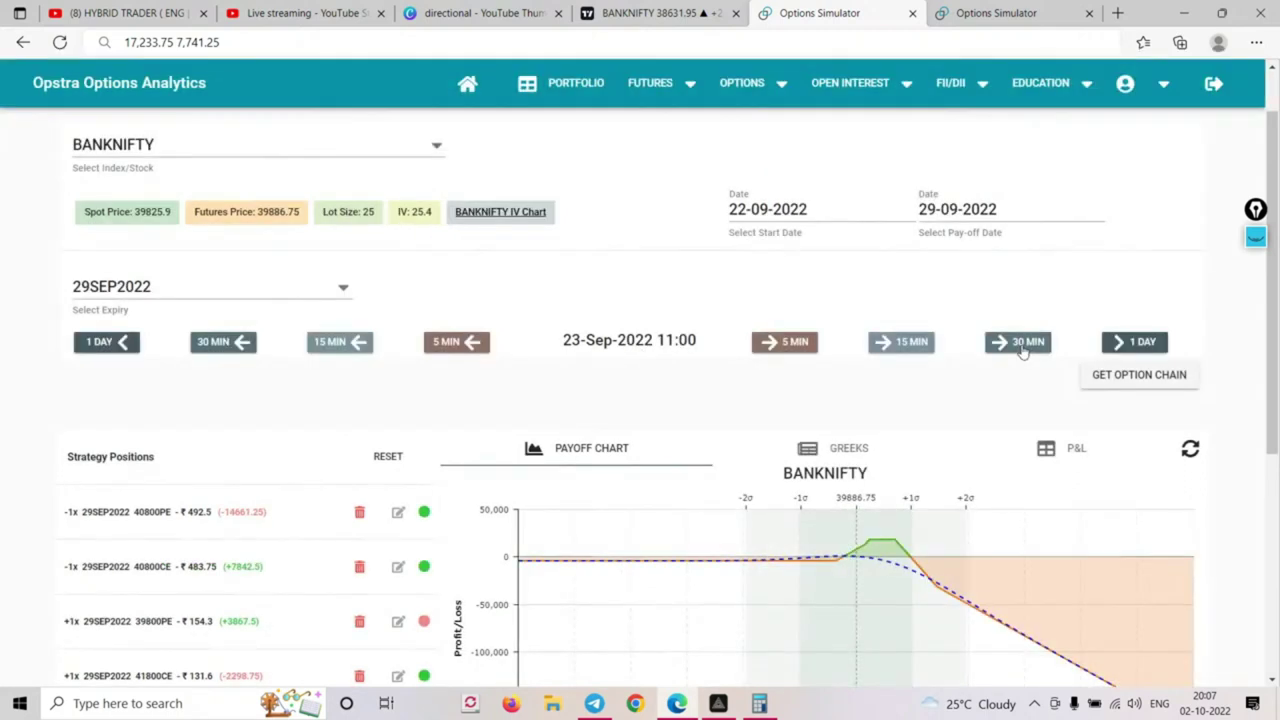
Advance the simulation in 30-minute increments from 11:00 to 23-Sep-2022 12:30
{"action": "scroll", "coordinate": [1023, 351], "scroll_direction": "down", "scroll_amount": 2}
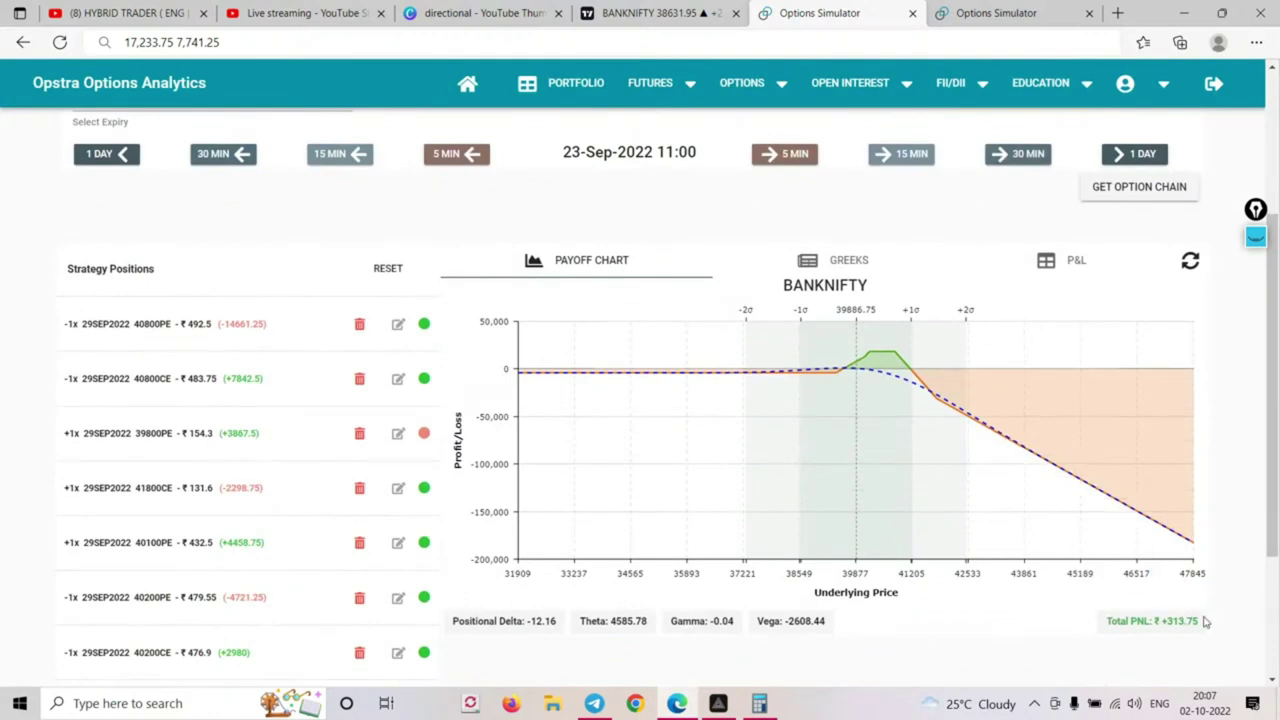
{"action": "left_click", "coordinate": [1016, 156]}
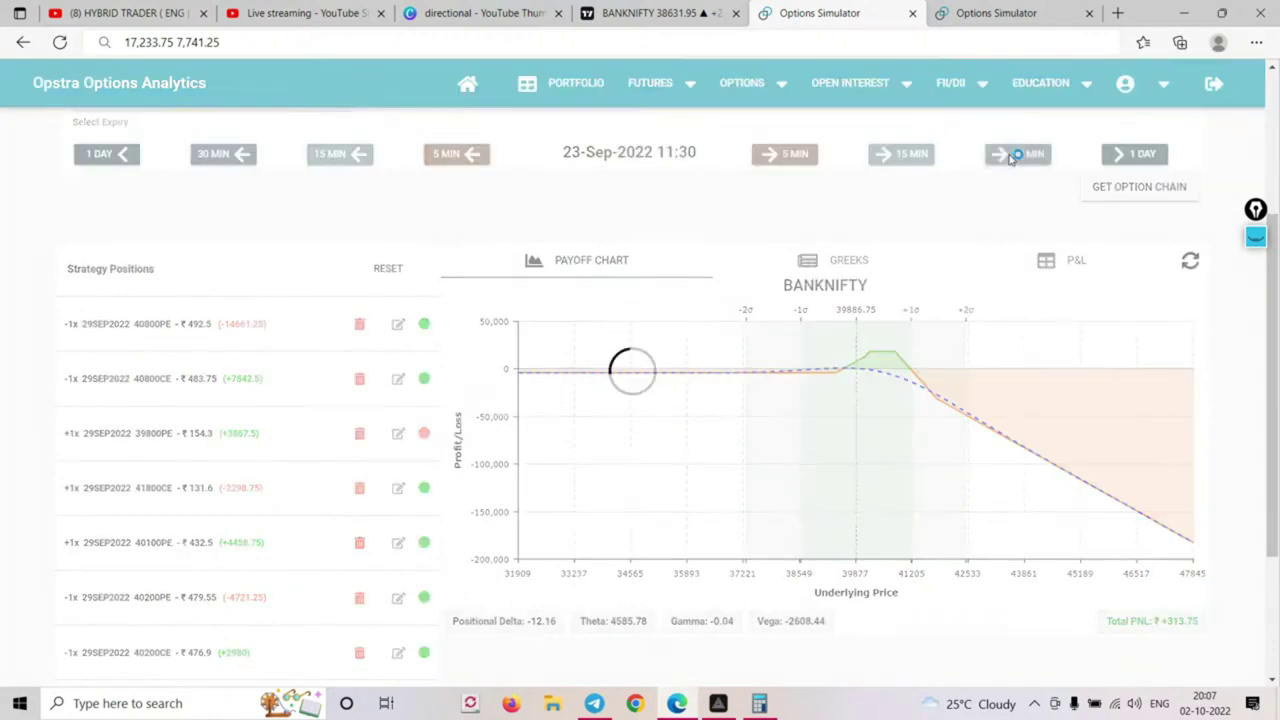
{"action": "left_click", "coordinate": [1021, 160]}
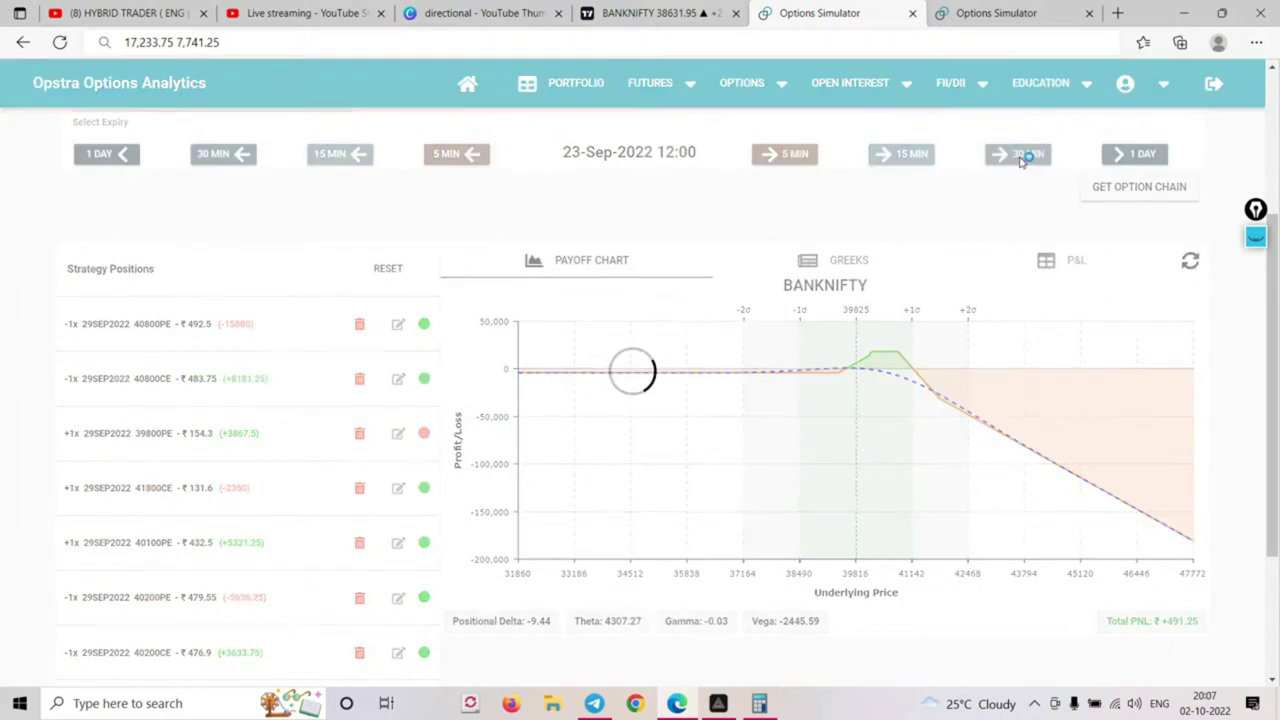
{"action": "left_click", "coordinate": [1021, 160]}
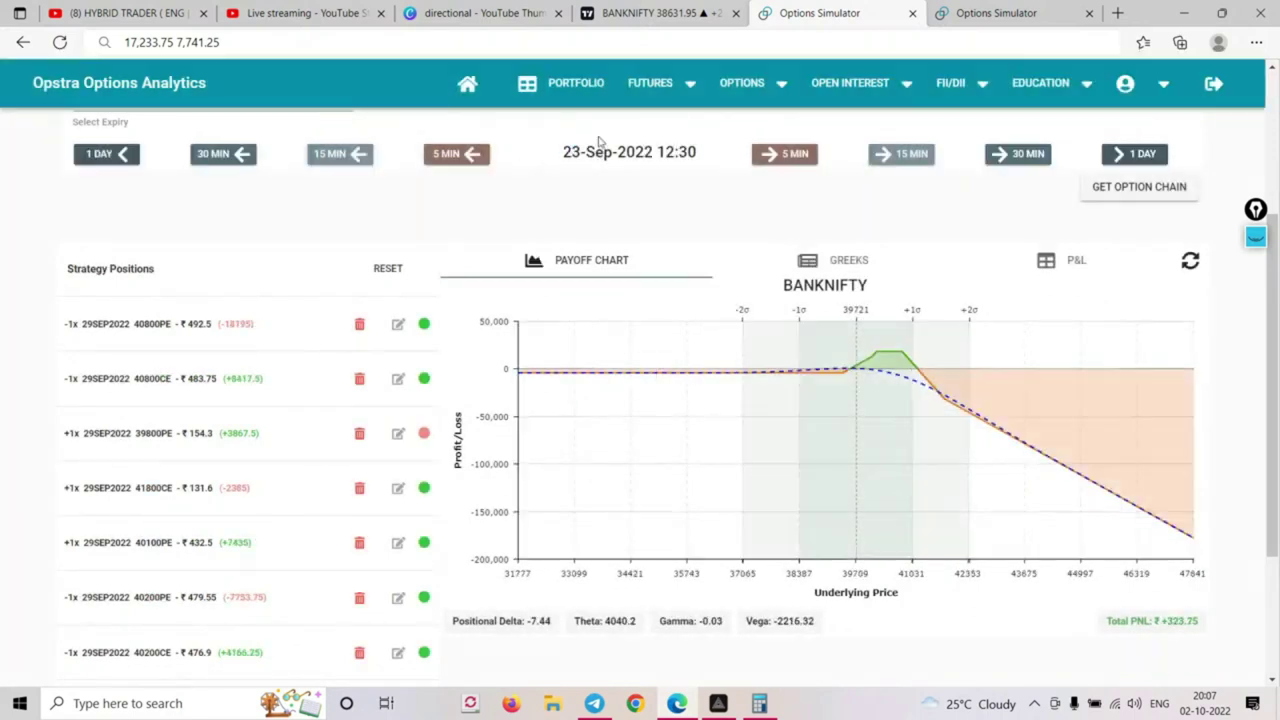
Check the spot and futures prices, and advance the simulation in 30-minute increments to 23-Sep-2022 15:00
{"action": "scroll", "coordinate": [658, 240], "scroll_direction": "up", "scroll_amount": 3}
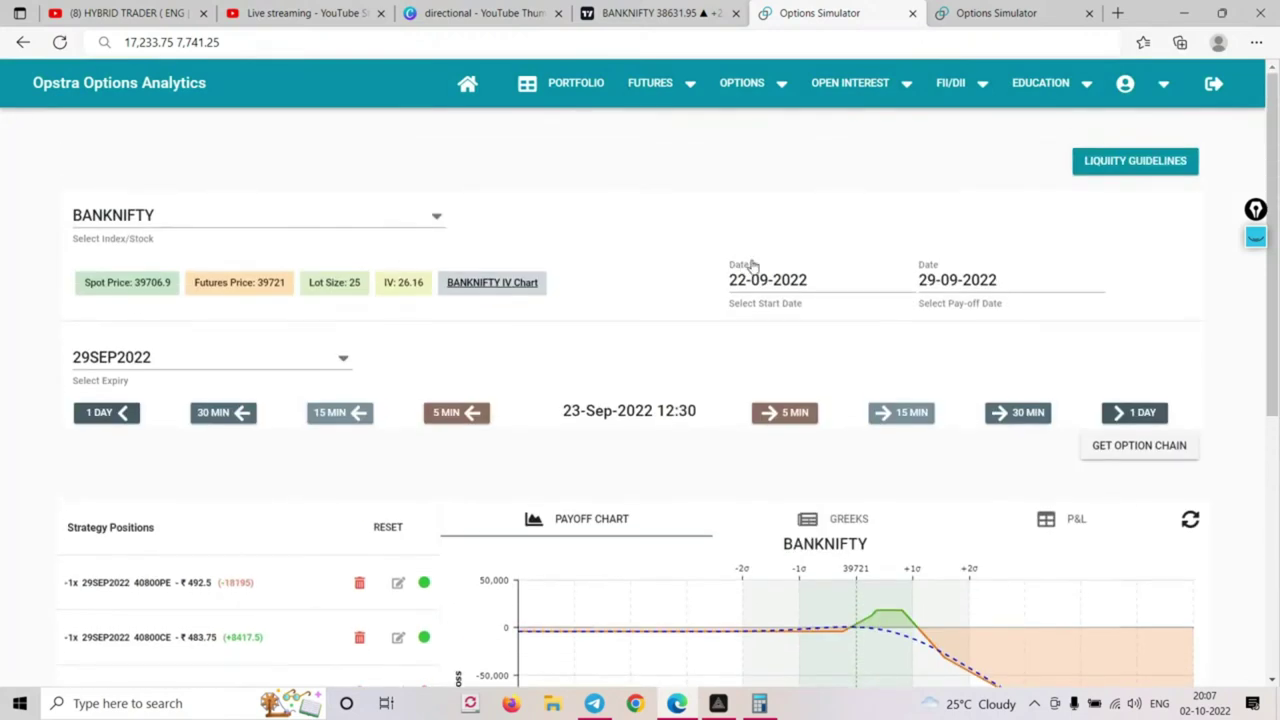
{"action": "scroll", "coordinate": [598, 380], "scroll_direction": "down", "scroll_amount": 1}
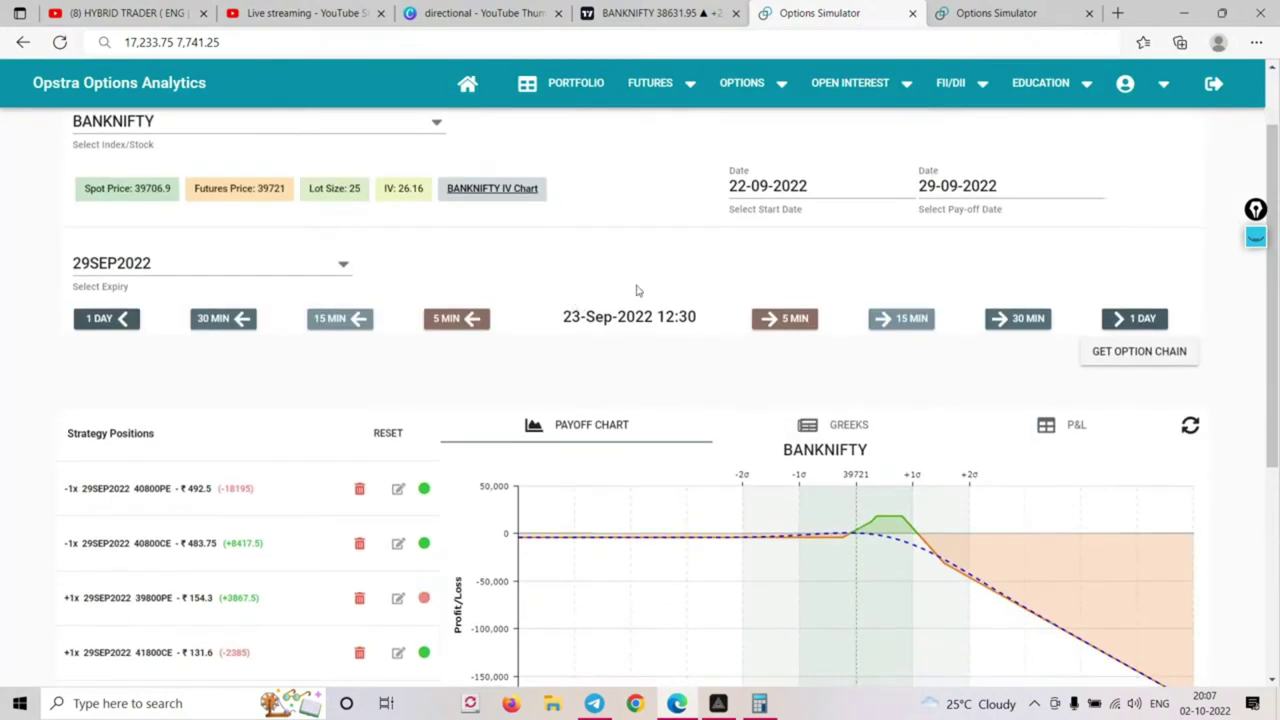
{"action": "scroll", "coordinate": [590, 363], "scroll_direction": "down", "scroll_amount": 1}
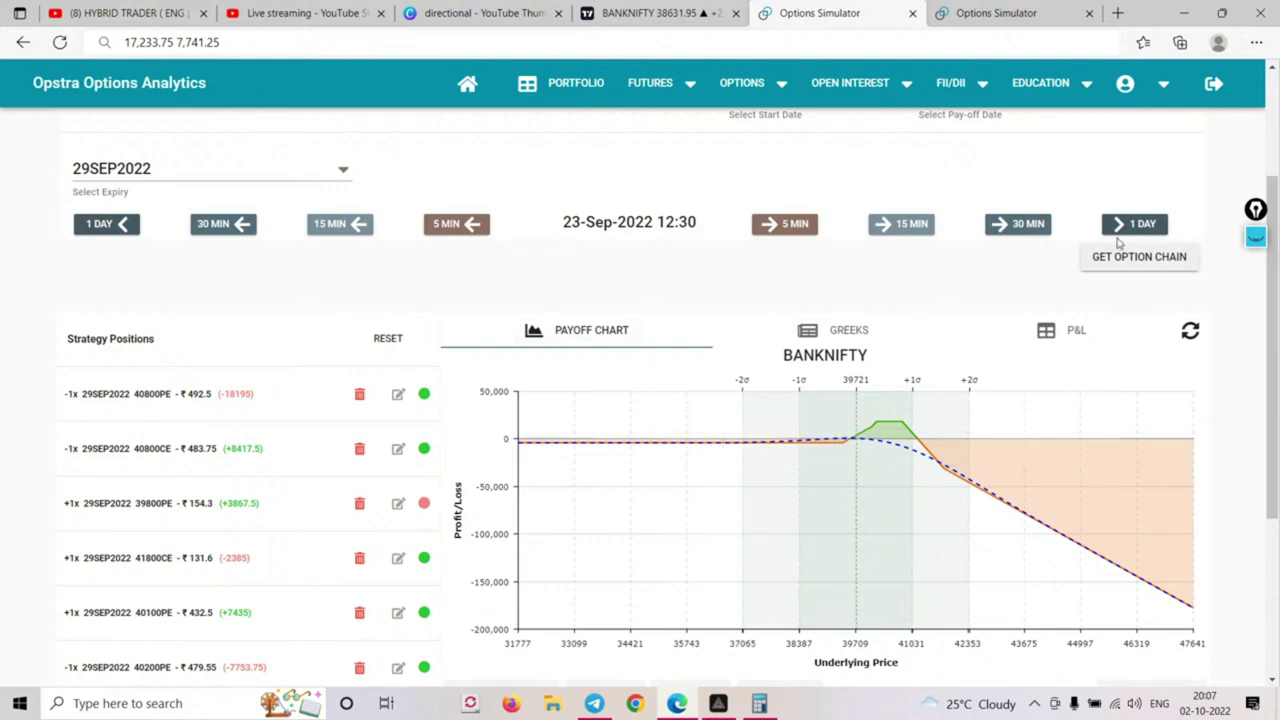
{"action": "left_click", "coordinate": [1029, 225]}
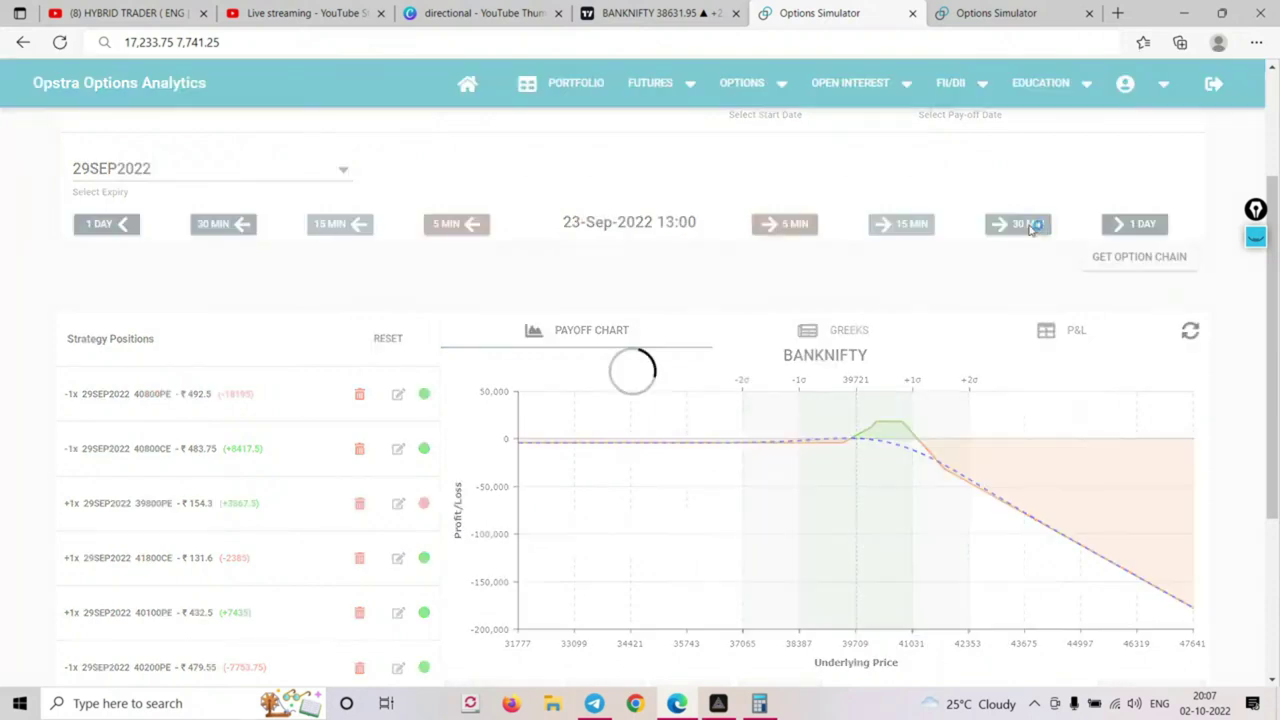
{"action": "left_click", "coordinate": [1033, 226]}
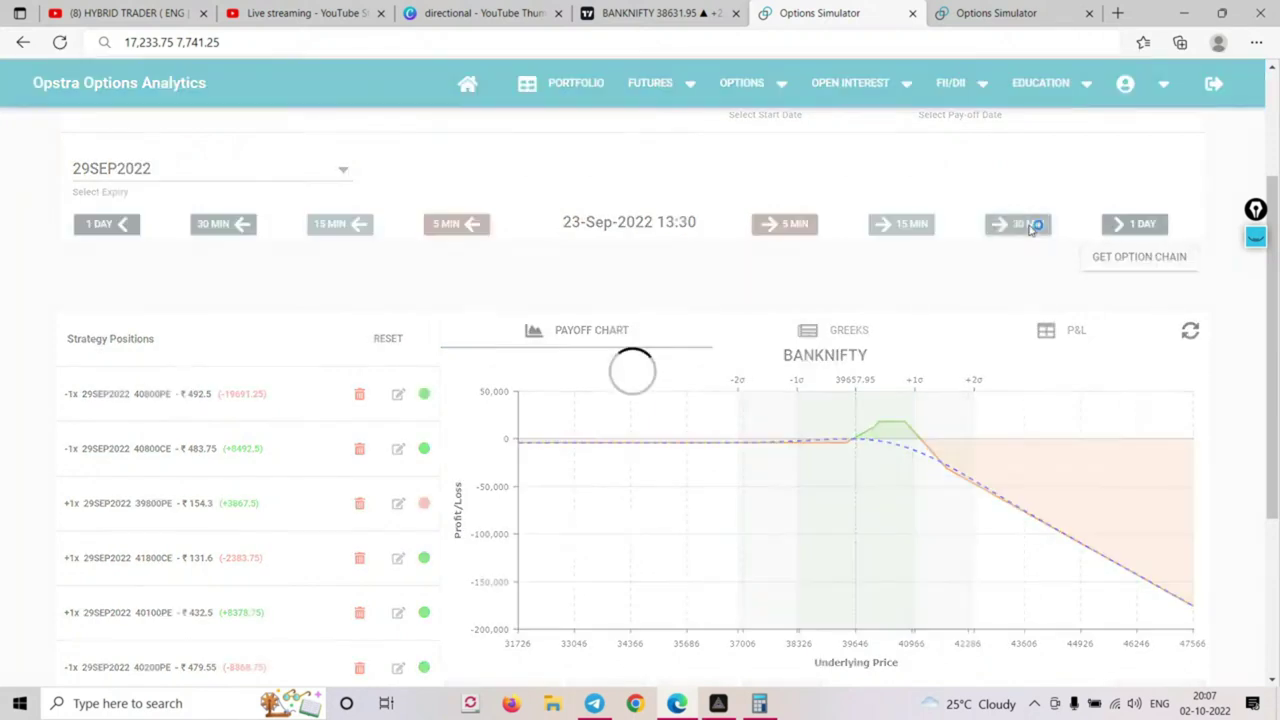
{"action": "left_click", "coordinate": [1022, 226]}
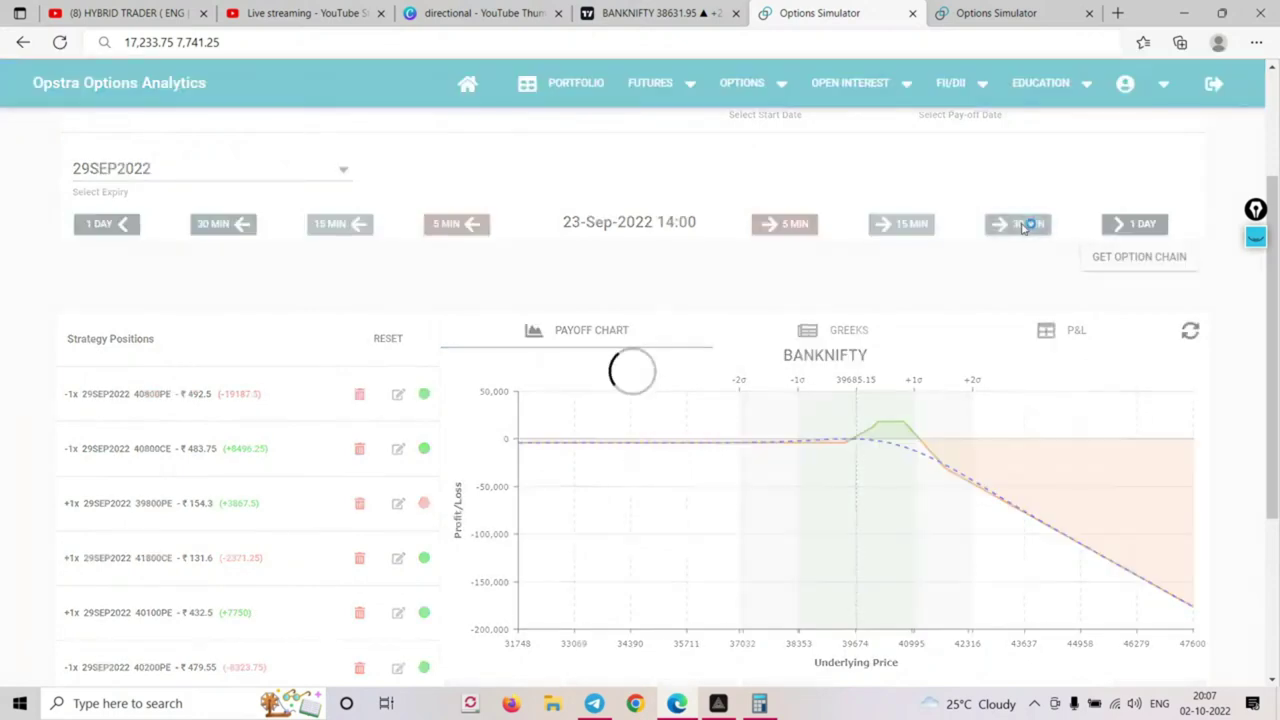
{"action": "left_click", "coordinate": [1022, 226]}
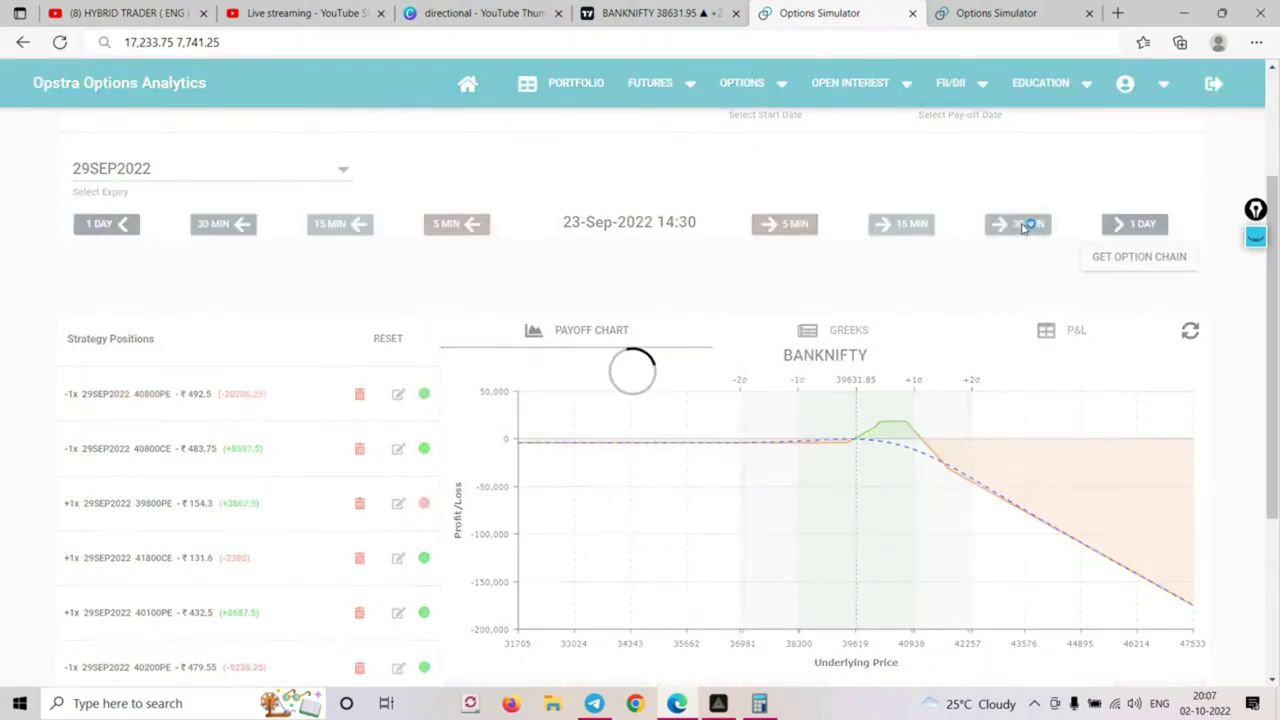
{"action": "left_click", "coordinate": [1022, 226]}
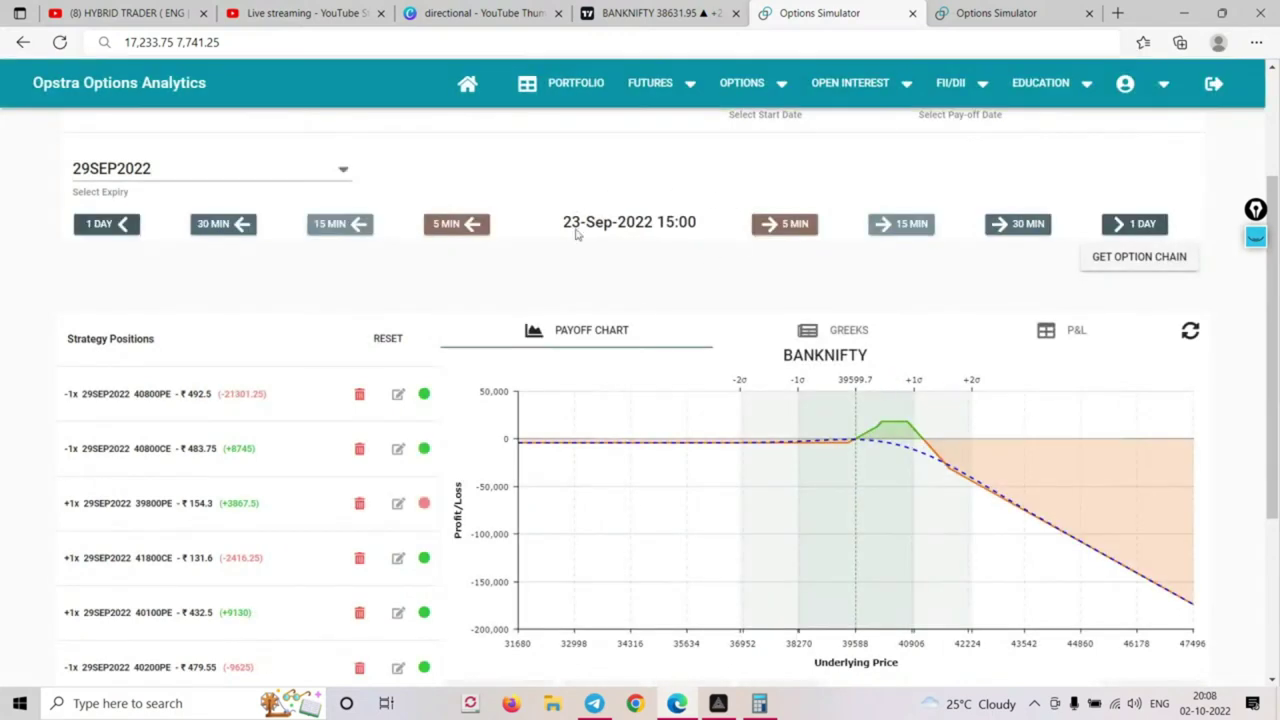
Examine the market prices, strategy positions, maximum profit, breakevens and payoff chart at 23-Sep-2022 15:00
{"action": "scroll", "coordinate": [671, 253], "scroll_direction": "up", "scroll_amount": 2}
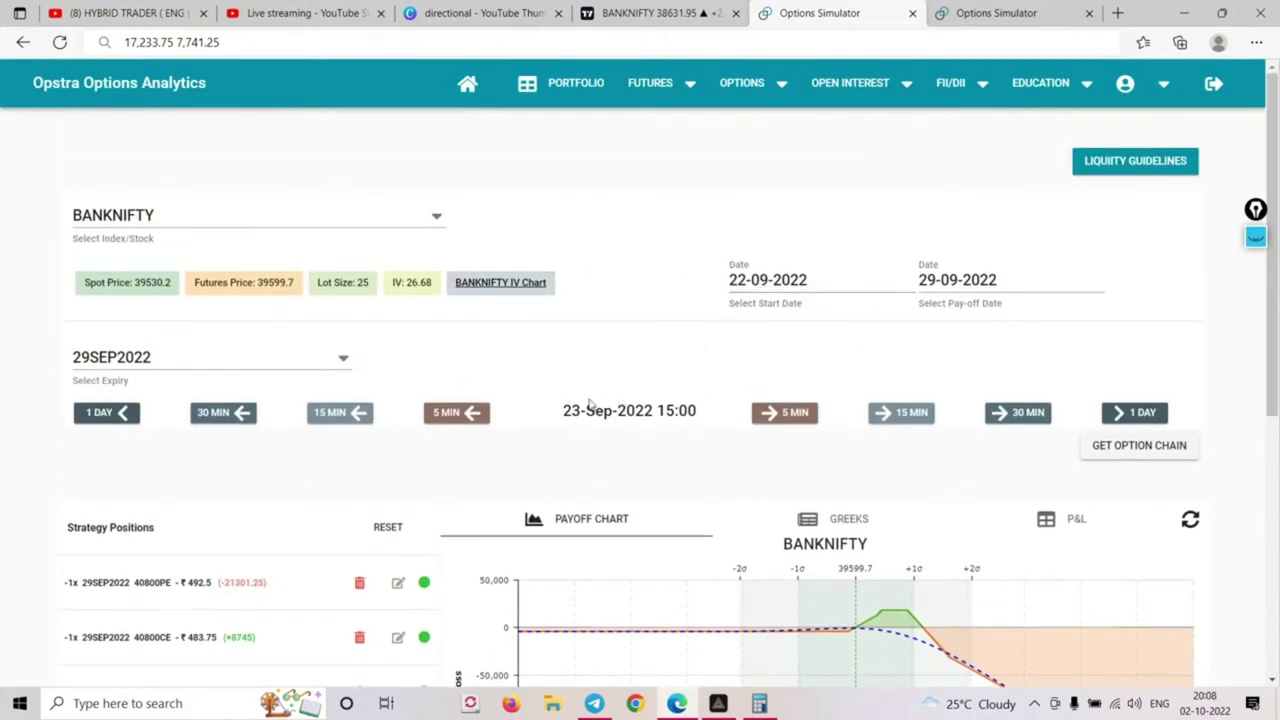
{"action": "scroll", "coordinate": [590, 403], "scroll_direction": "down", "scroll_amount": 1}
{"action": "scroll", "coordinate": [590, 351], "scroll_direction": "down", "scroll_amount": 1}
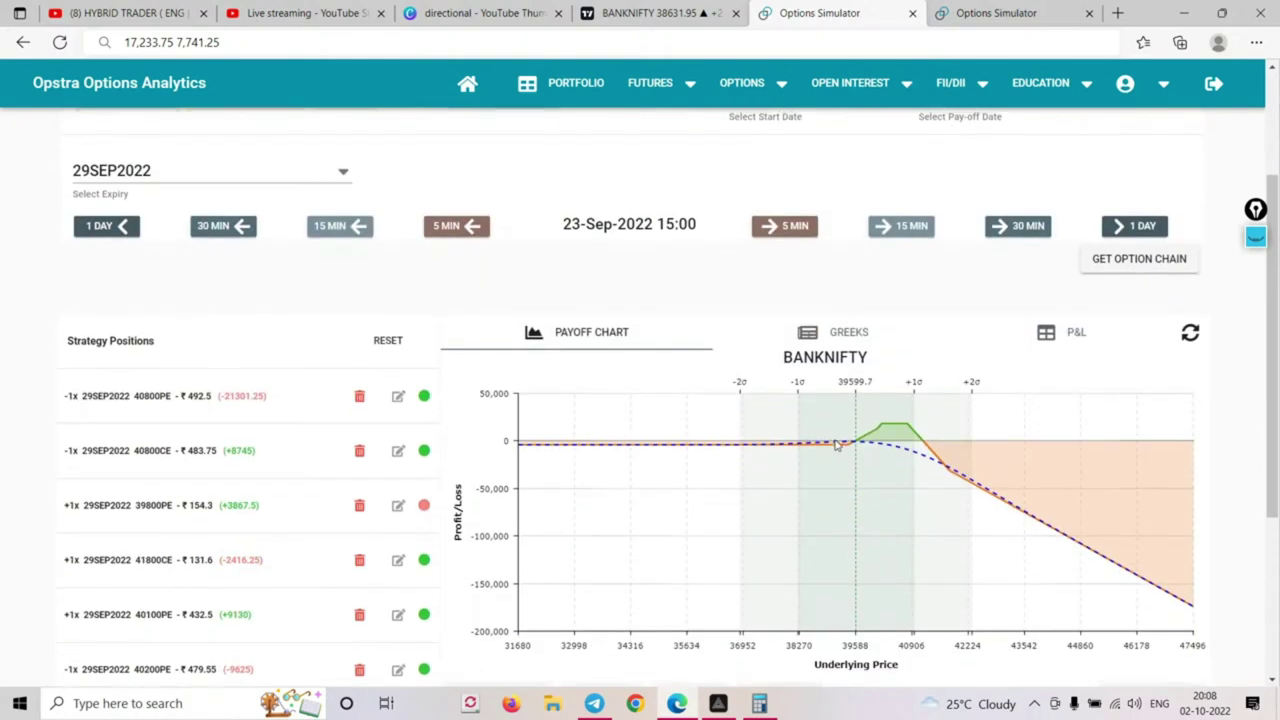
{"action": "scroll", "coordinate": [1090, 630], "scroll_direction": "down", "scroll_amount": 1}
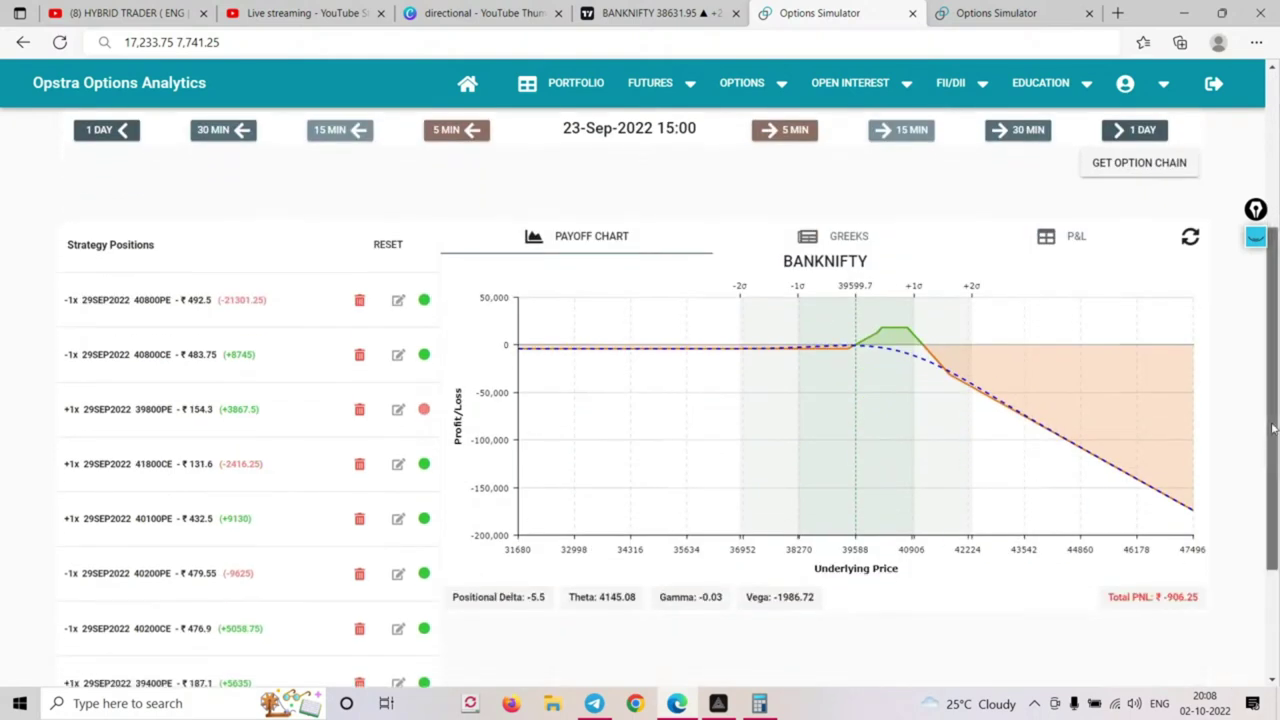
{"action": "scroll", "coordinate": [1260, 435], "scroll_direction": "up", "scroll_amount": 1}
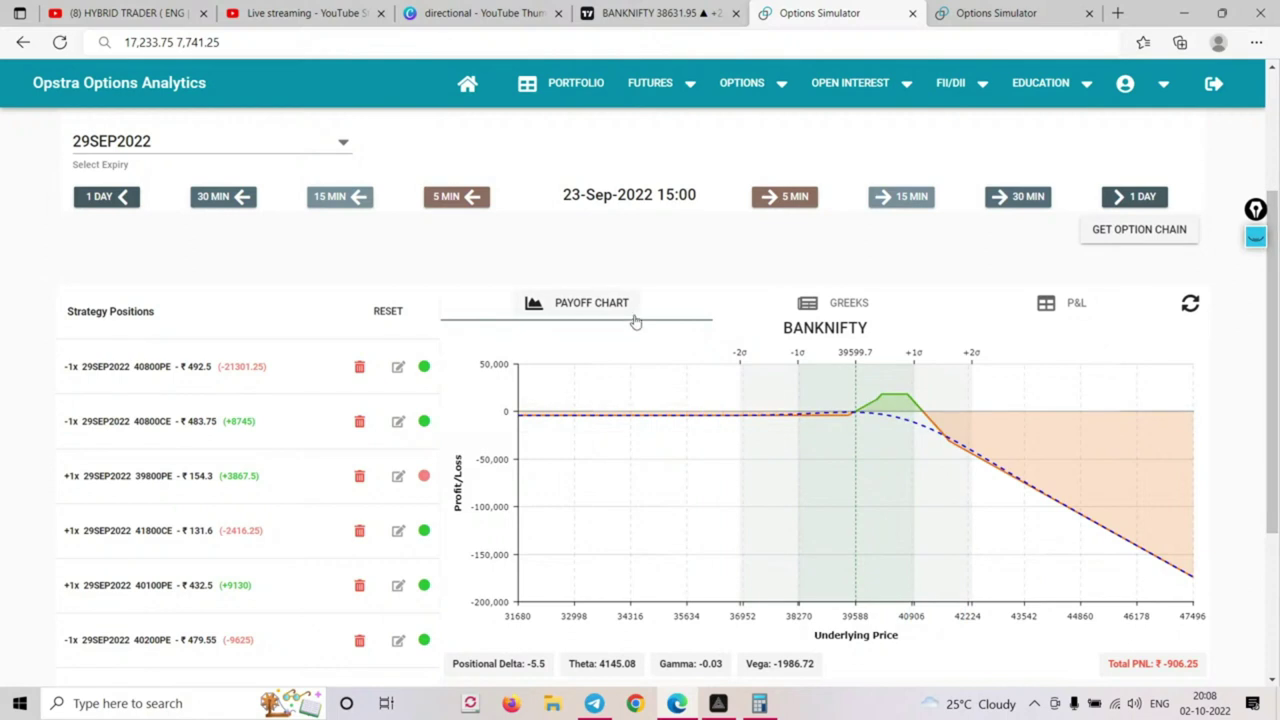
{"action": "scroll", "coordinate": [709, 351], "scroll_direction": "up", "scroll_amount": 1}
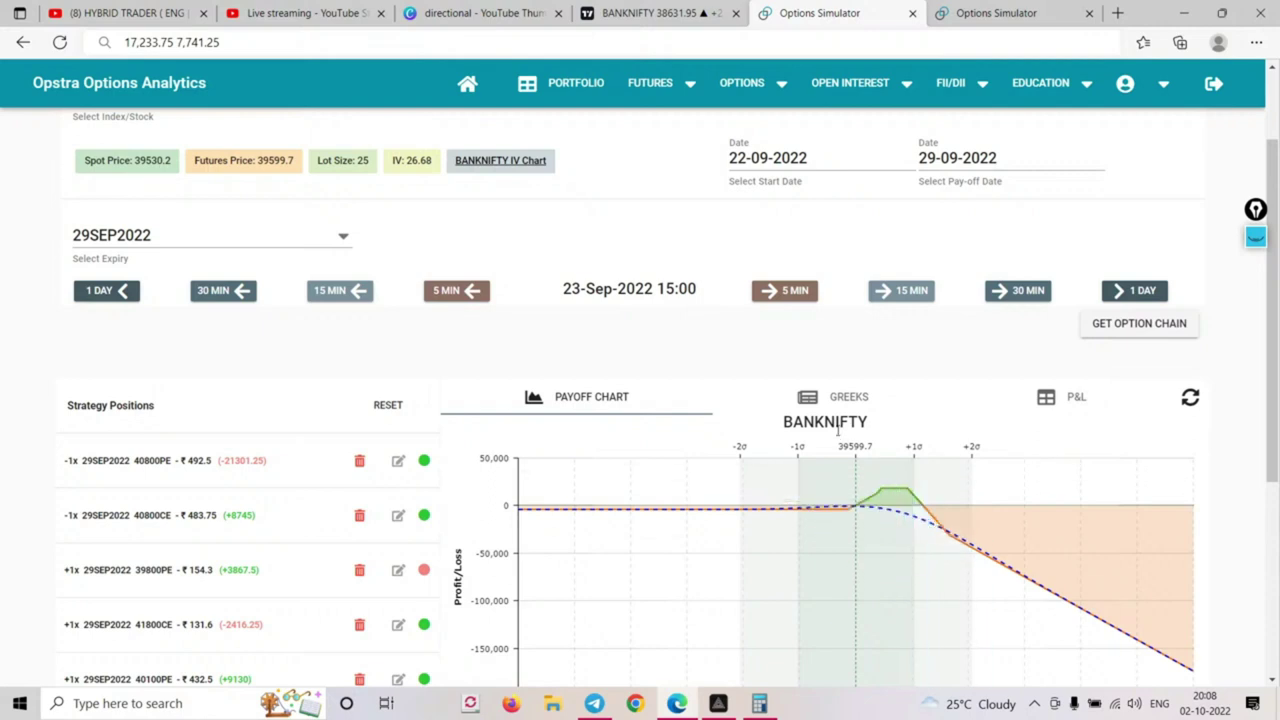
{"action": "scroll", "coordinate": [990, 425], "scroll_direction": "down", "scroll_amount": 4}
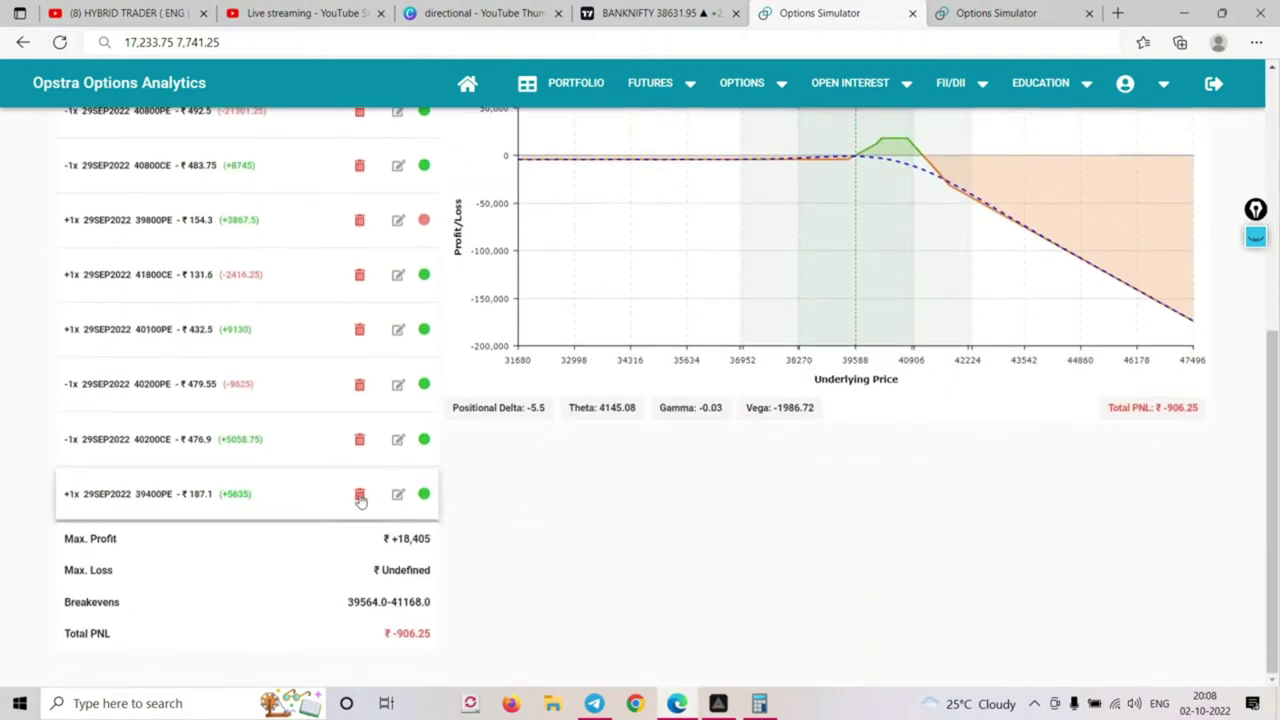
{"action": "scroll", "coordinate": [953, 254], "scroll_direction": "up", "scroll_amount": 1}
{"action": "scroll", "coordinate": [953, 254], "scroll_direction": "up", "scroll_amount": 1}
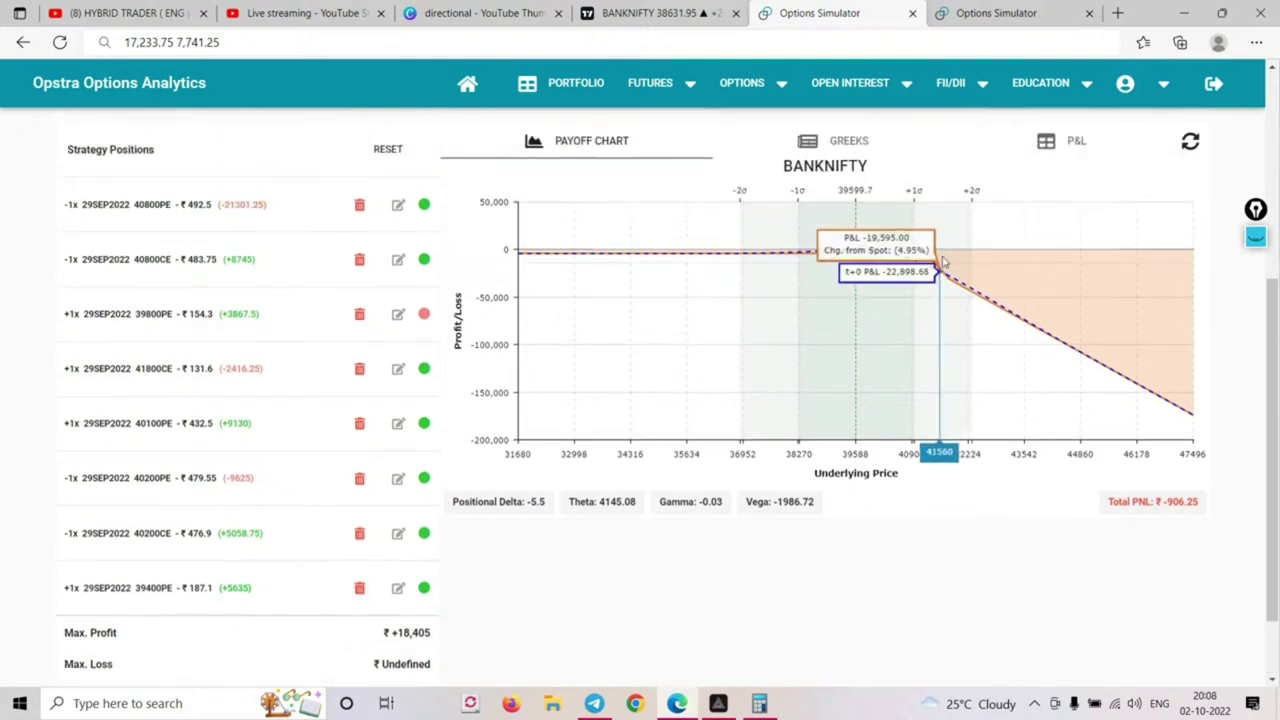
{"action": "scroll", "coordinate": [935, 300], "scroll_direction": "up", "scroll_amount": 1}
Zoom the payoff chart to about 39,000–43,000 and ink a black curve falling from about 39,600 to 41,200, with a vertical mark near 40,200
{"action": "left_click_drag", "start_coordinate": [833, 340], "coordinate": [994, 370]}
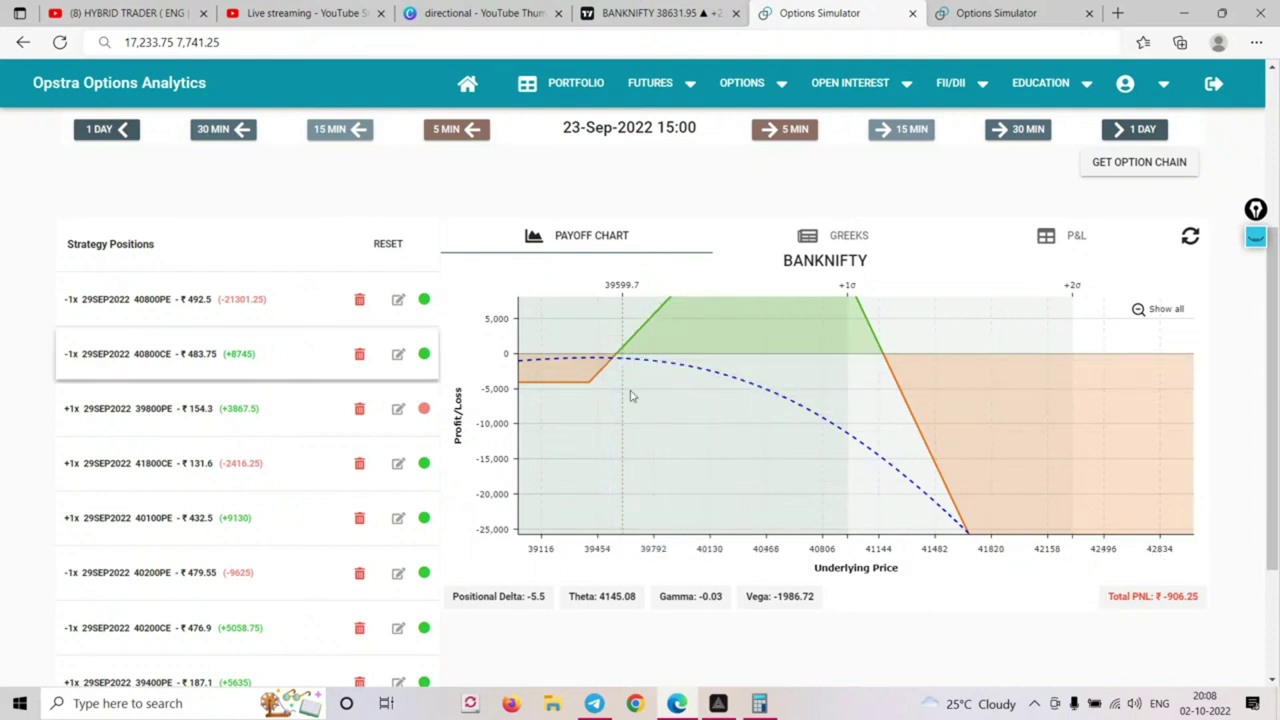
{"action": "left_click", "coordinate": [1256, 245]}
{"action": "left_click", "coordinate": [1256, 273]}
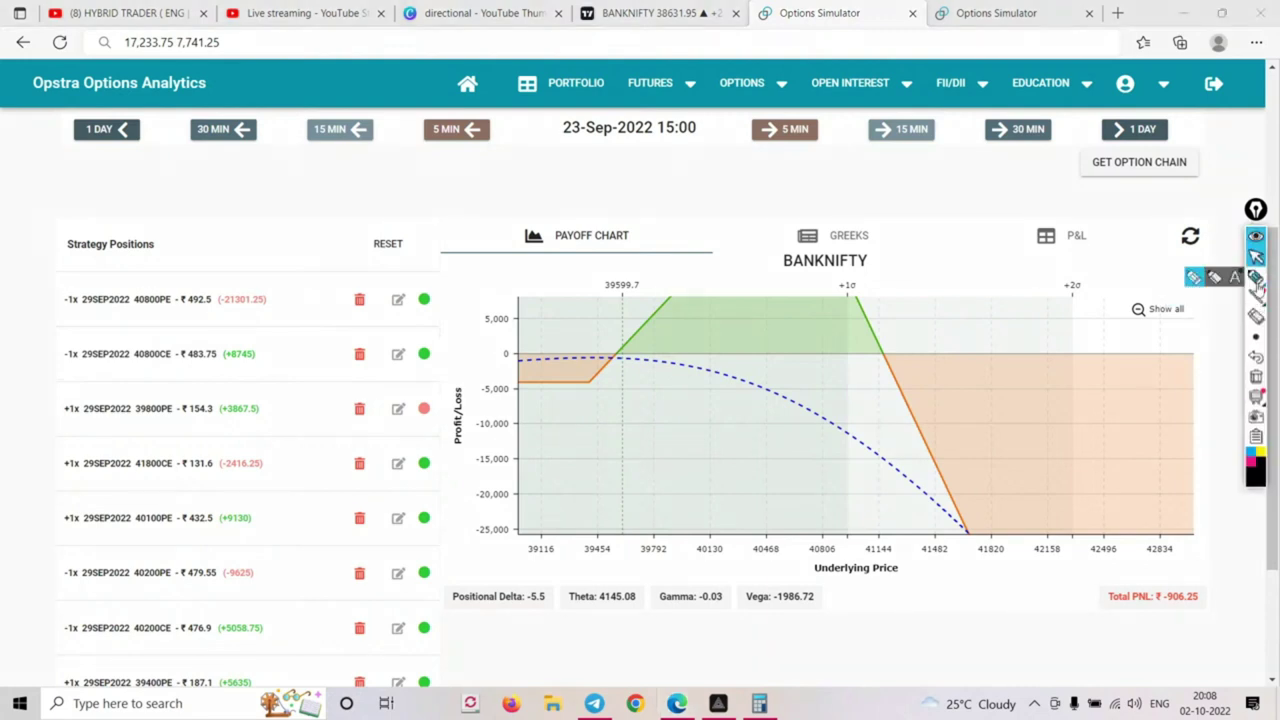
{"action": "left_click", "coordinate": [1262, 478]}
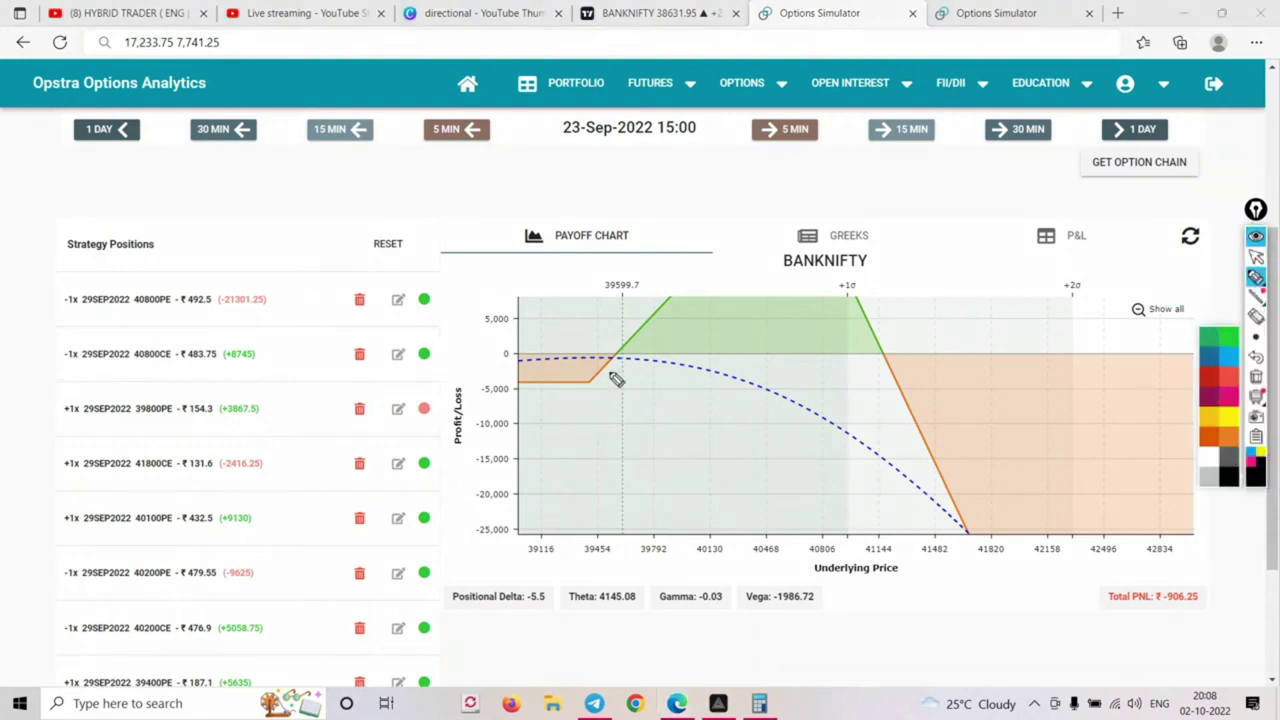
{"action": "mouse_move", "coordinate": [621, 358]}
{"action": "left_mouse_down"}
{"action": "mouse_move", "coordinate": [734, 359]}
{"action": "mouse_move", "coordinate": [831, 433]}
{"action": "mouse_move", "coordinate": [890, 512]}
{"action": "left_mouse_up"}
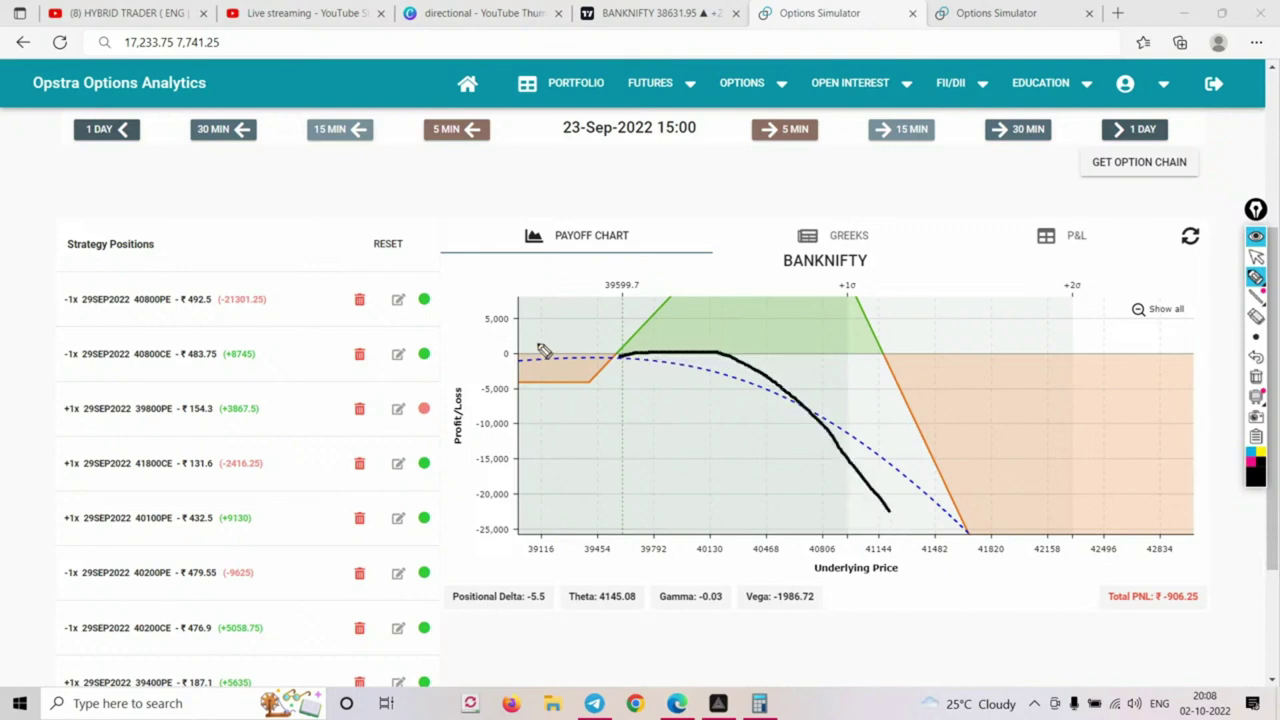
{"action": "left_click_drag", "start_coordinate": [725, 343], "coordinate": [726, 369]}
{"action": "key", "text": "Escape"}
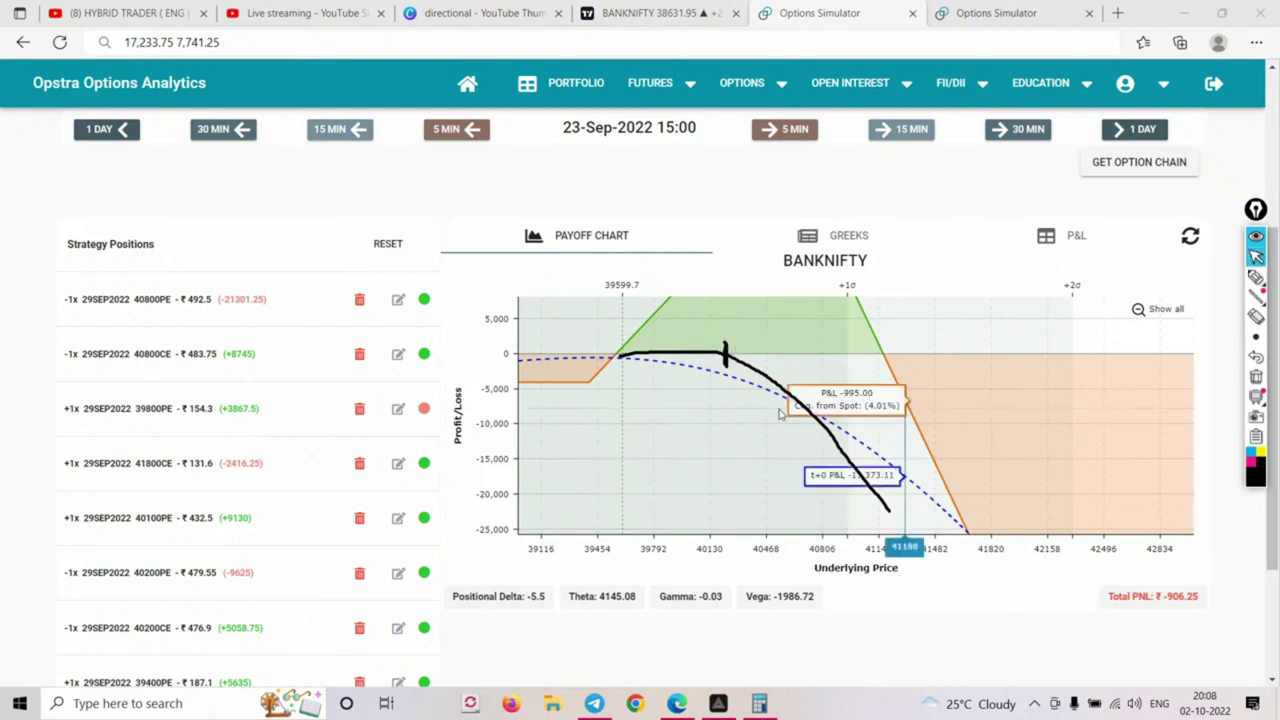
Restore the payoff chart's full price range and erase the inked curve
{"action": "left_click", "coordinate": [1167, 312]}
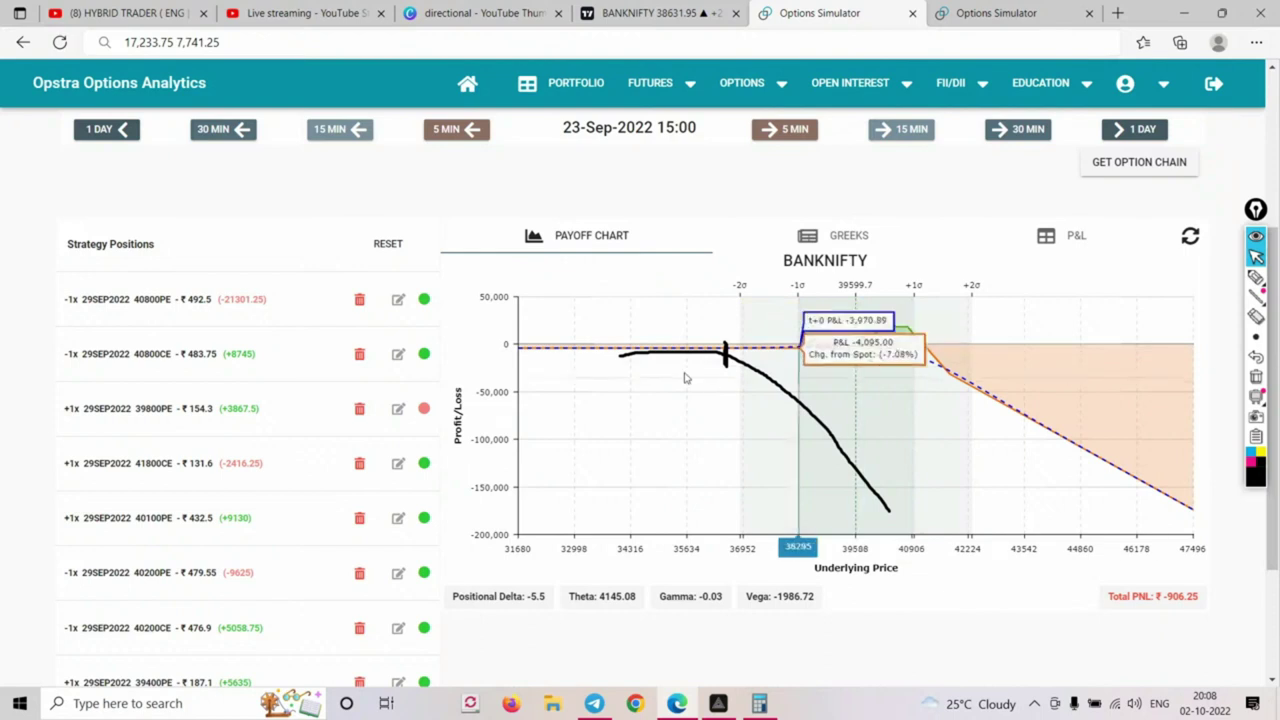
{"action": "key", "text": "Delete"}
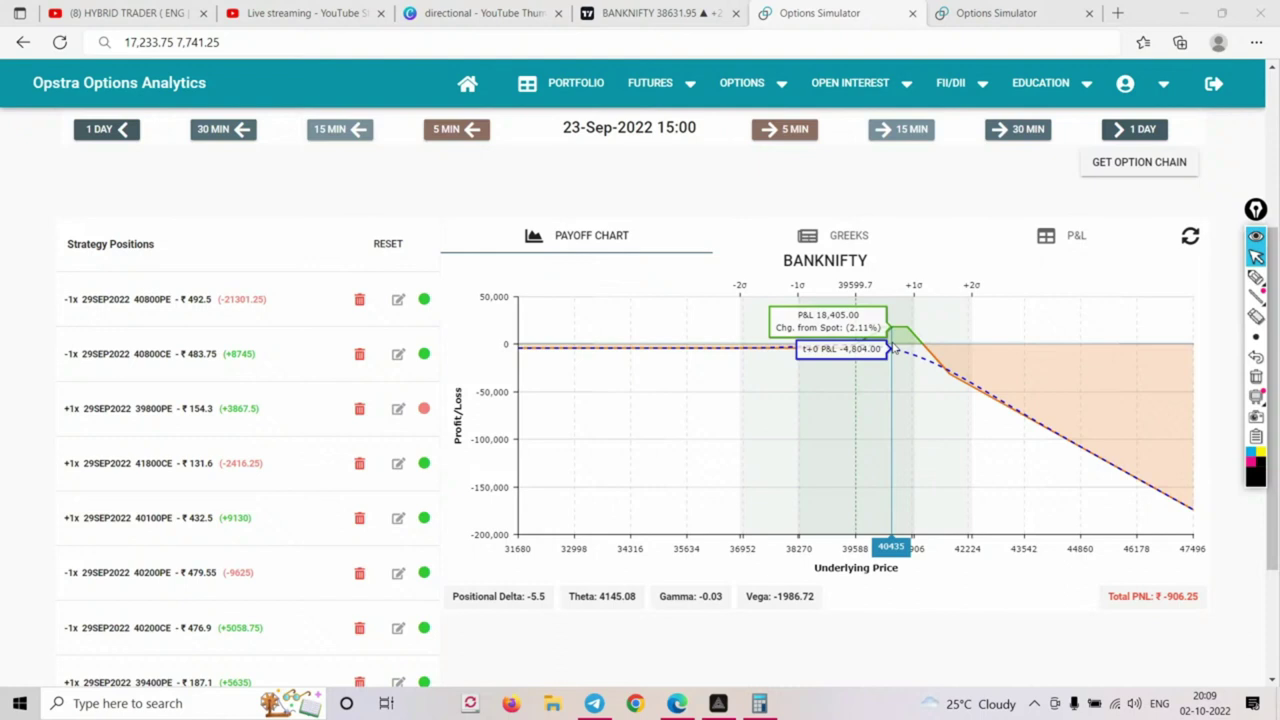
{"action": "scroll", "coordinate": [314, 451], "scroll_direction": "down", "scroll_amount": 2}
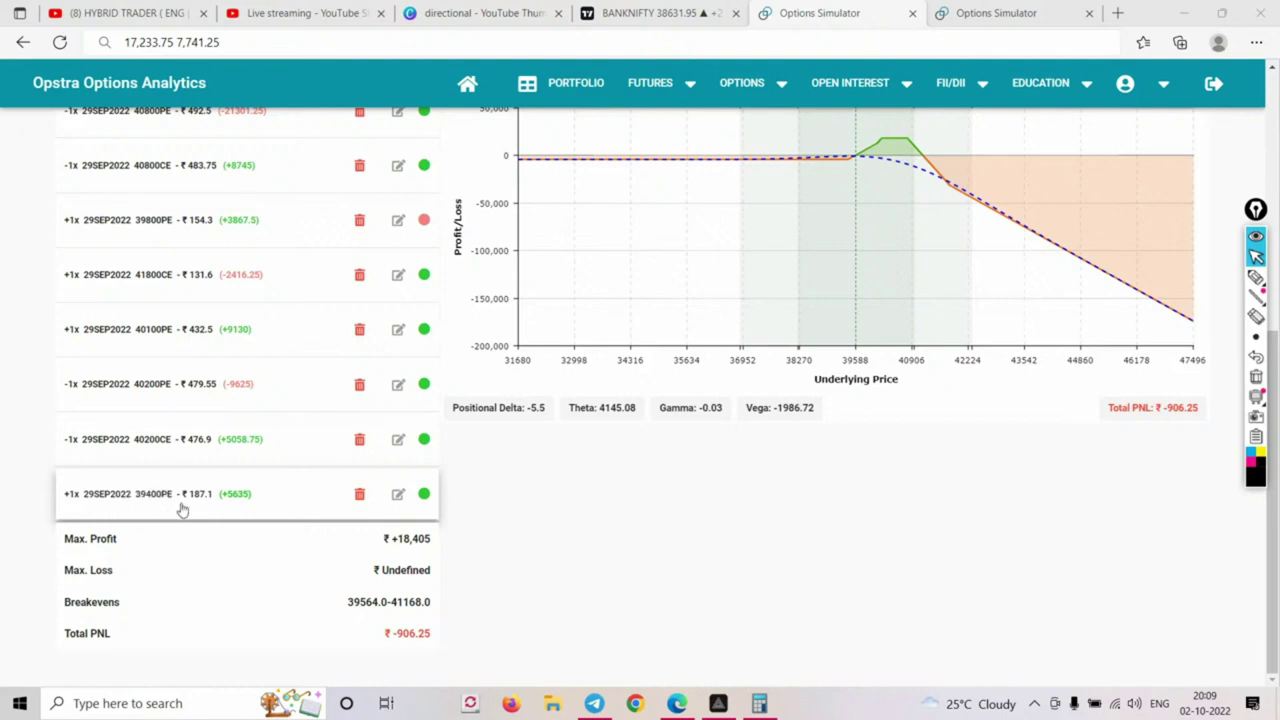
Ink a horizontal line with short tick marks across the payoff chart's upside loss zone, erase the ink, and return to the pointer
{"action": "scroll", "coordinate": [789, 350], "scroll_direction": "up", "scroll_amount": 1}
{"action": "left_click", "coordinate": [1256, 277]}
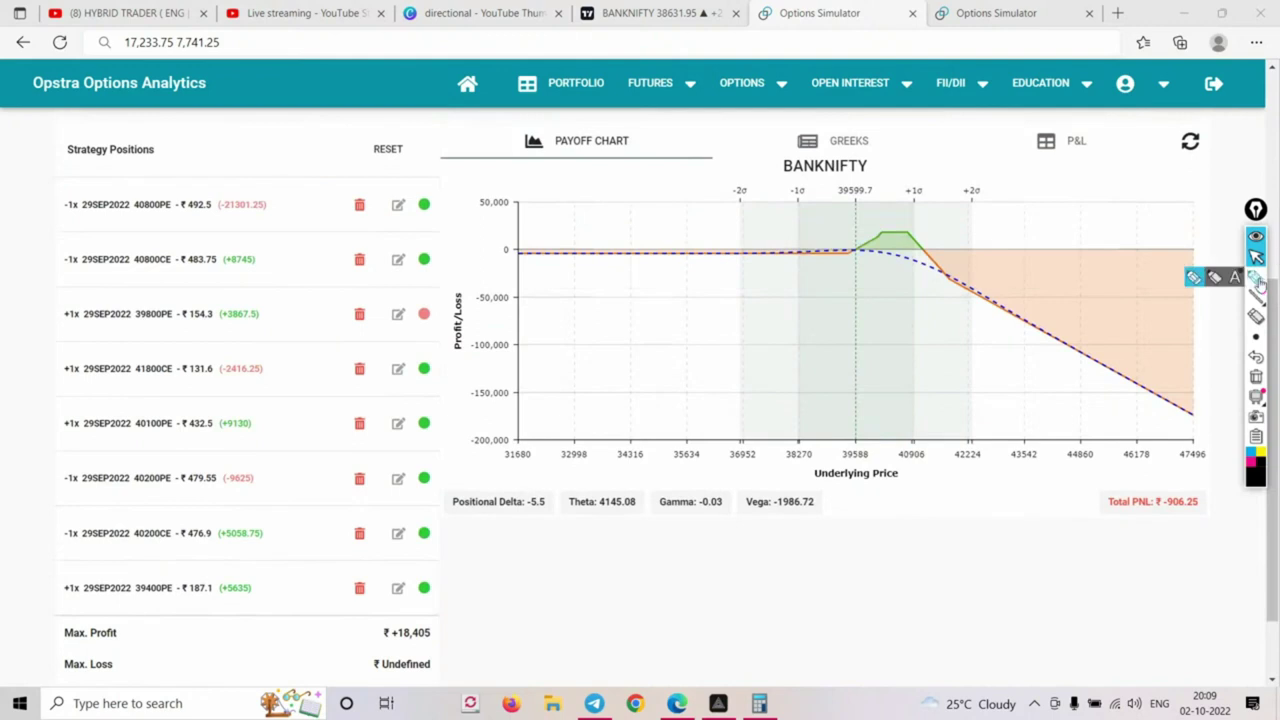
{"action": "left_click_drag", "start_coordinate": [932, 261], "coordinate": [1100, 263]}
{"action": "left_click_drag", "start_coordinate": [960, 250], "coordinate": [1020, 257]}
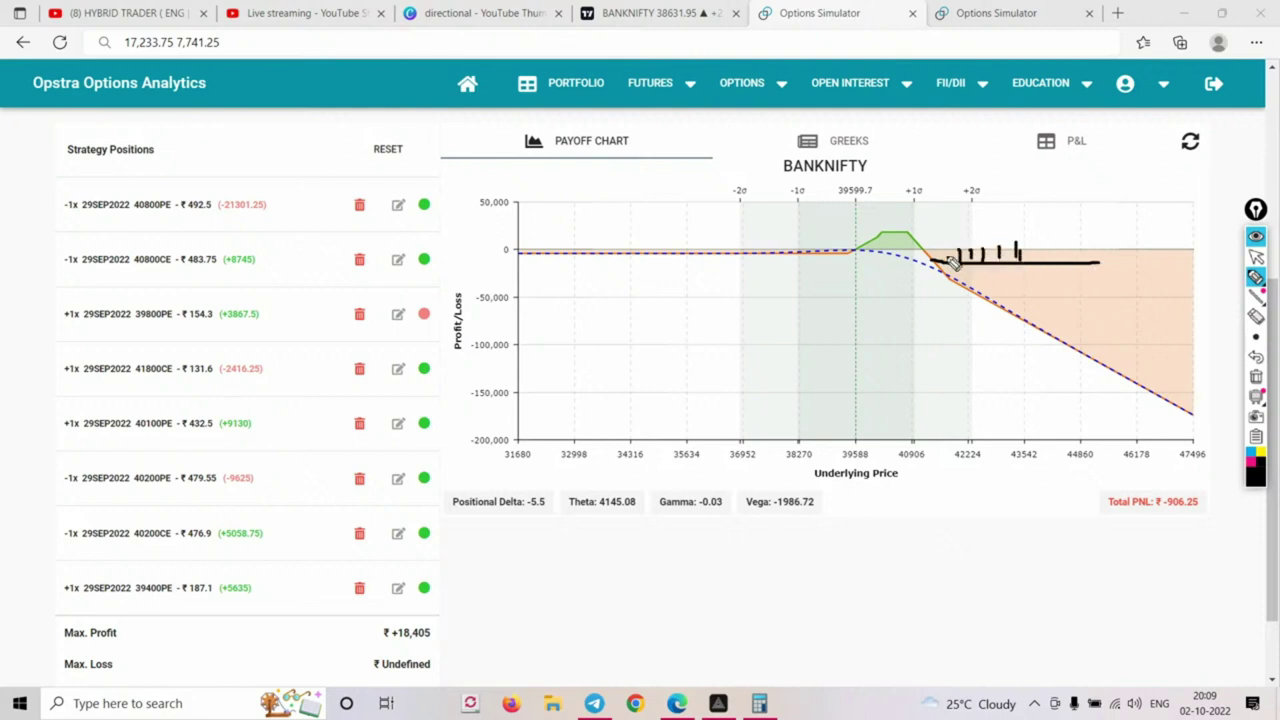
{"action": "left_click", "coordinate": [1256, 377]}
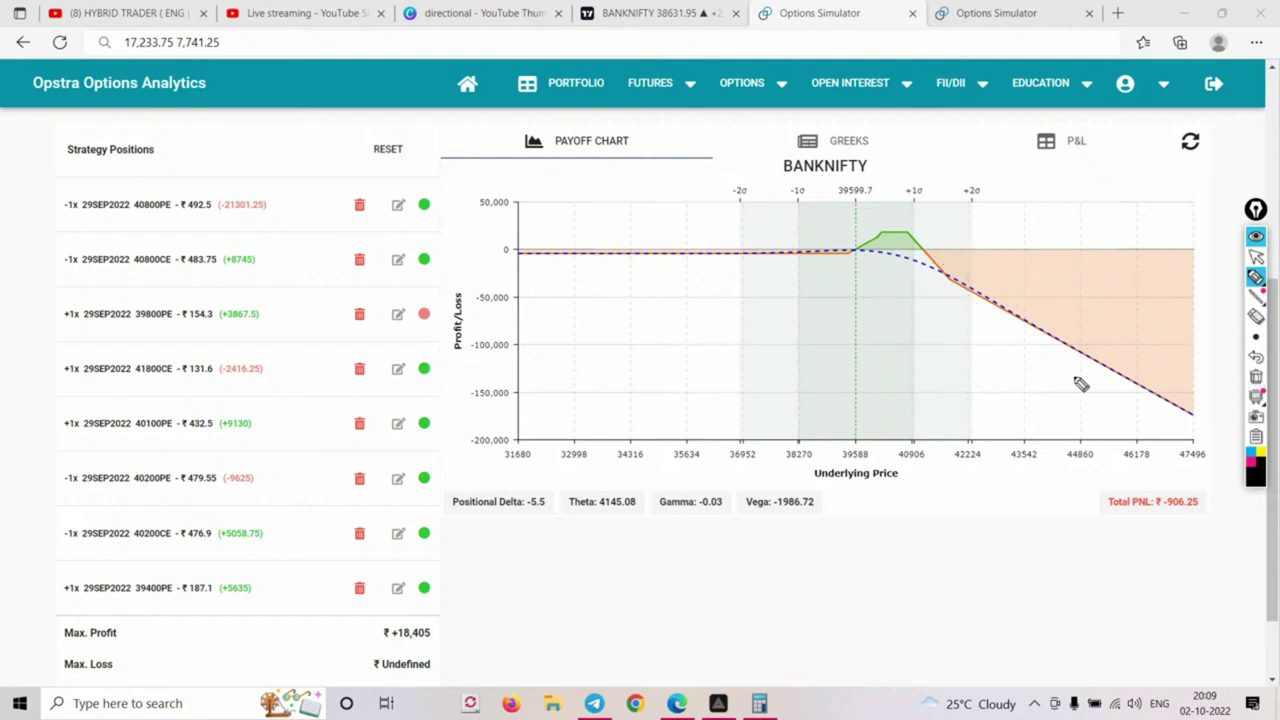
{"action": "key", "text": "ctrl+shift+1"}
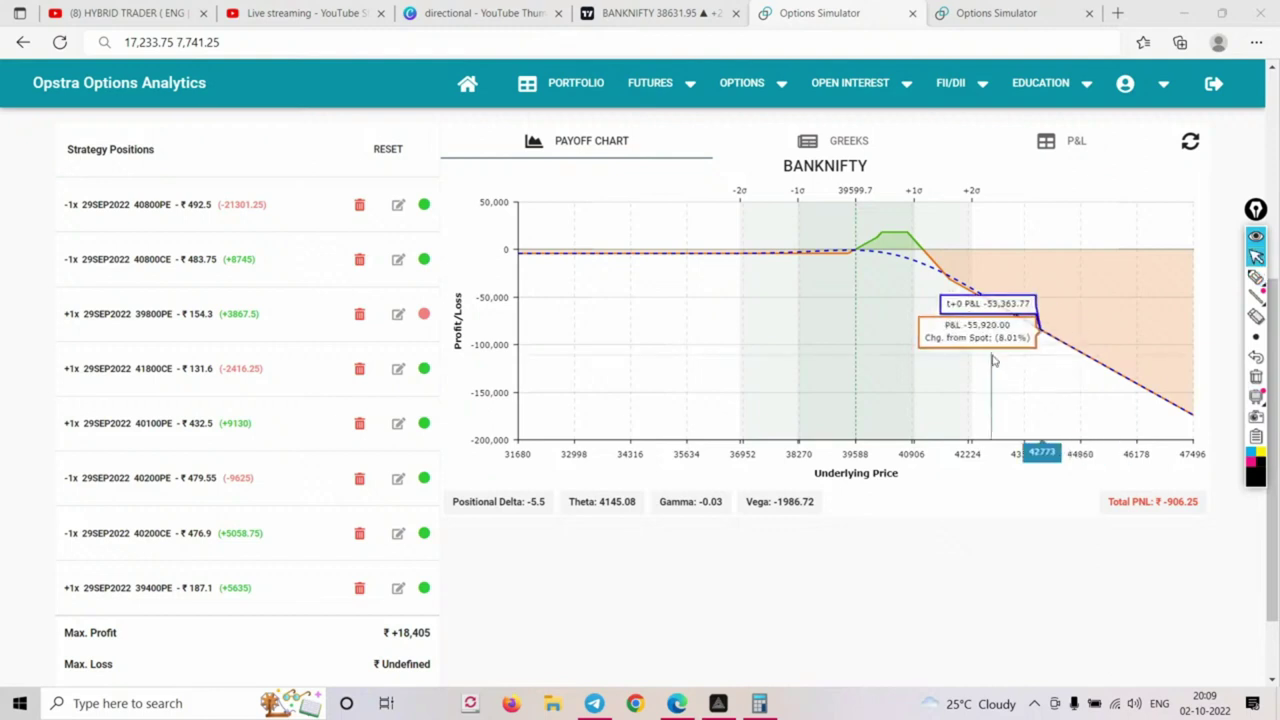
Advance the simulation 30 minutes to 23-Sep-2022 15:30 and review the positions, total PNL and payoff chart
{"action": "scroll", "coordinate": [940, 372], "scroll_direction": "up", "scroll_amount": 3}
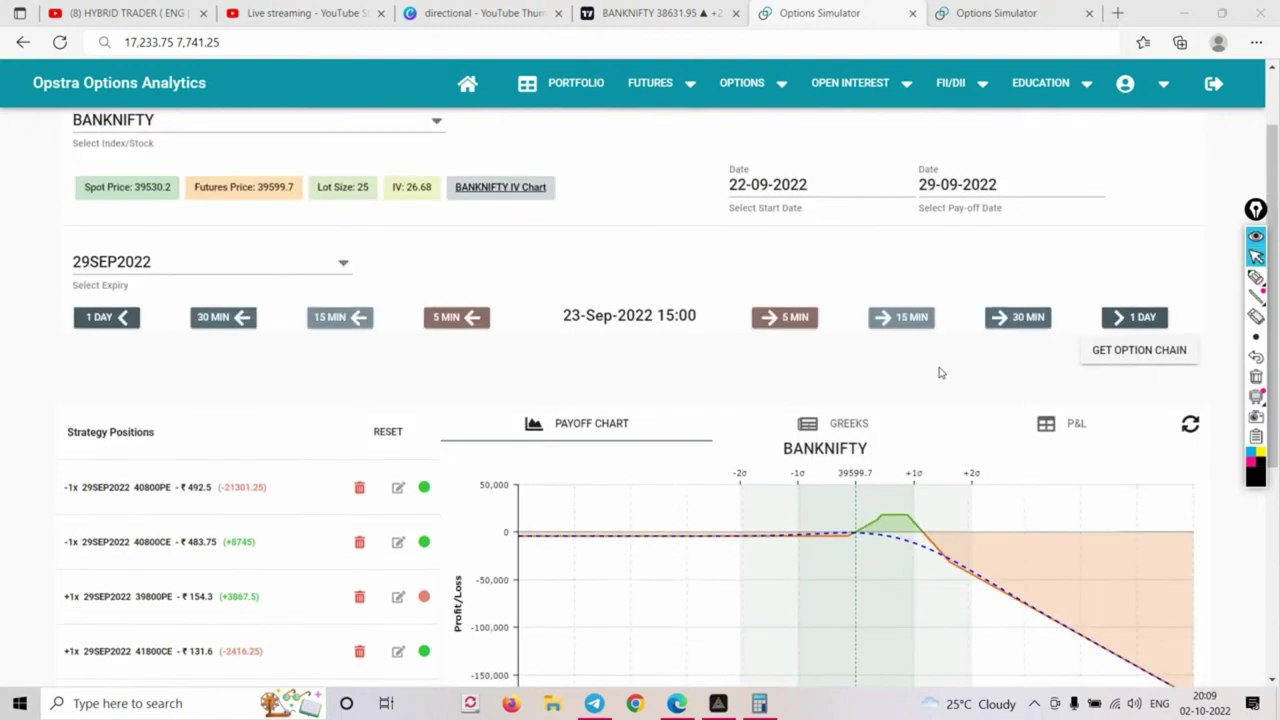
{"action": "left_click", "coordinate": [1020, 317]}
{"action": "scroll", "coordinate": [712, 318], "scroll_direction": "down", "scroll_amount": 3}
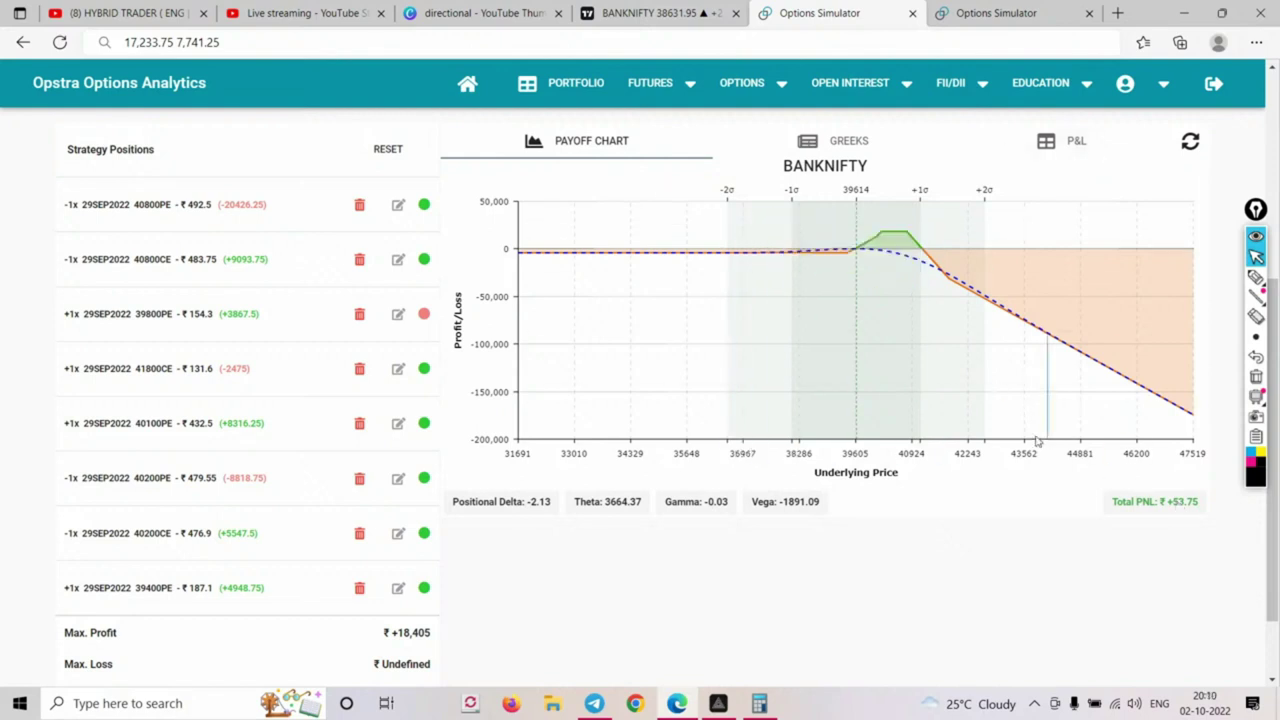
{"action": "scroll", "coordinate": [1040, 445], "scroll_direction": "up", "scroll_amount": 2}
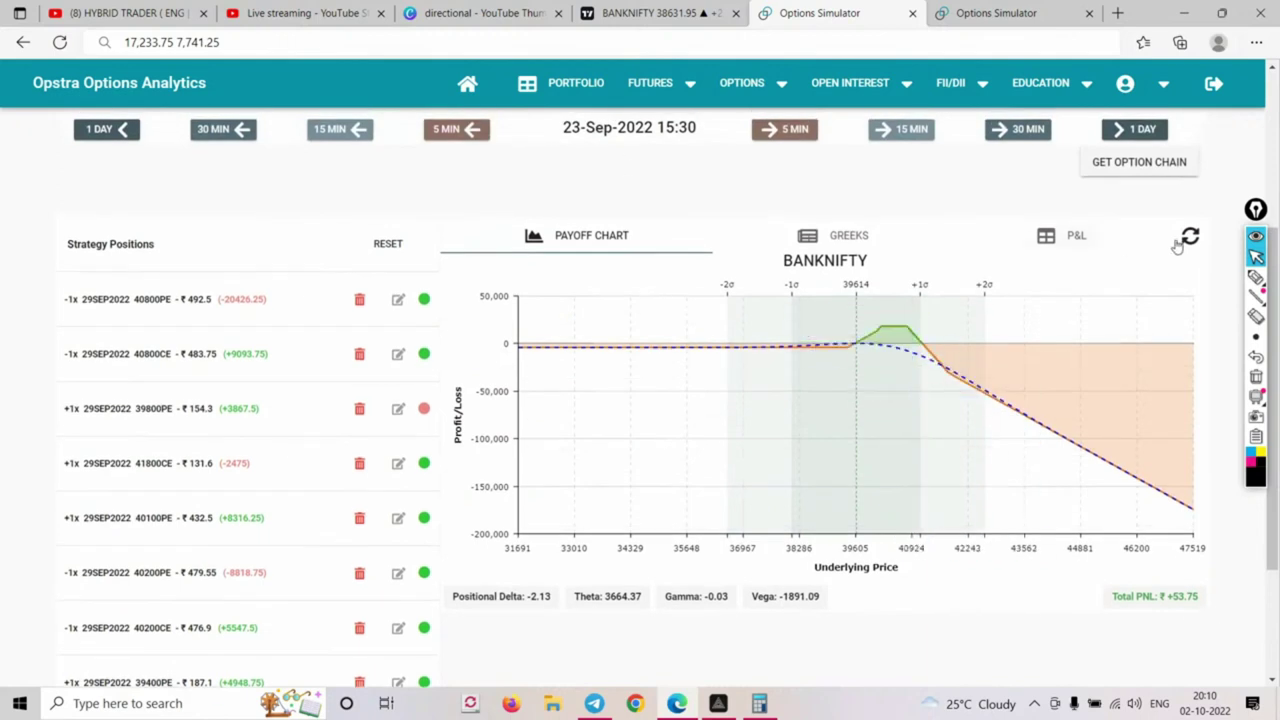
{"action": "scroll", "coordinate": [688, 190], "scroll_direction": "up", "scroll_amount": 1}
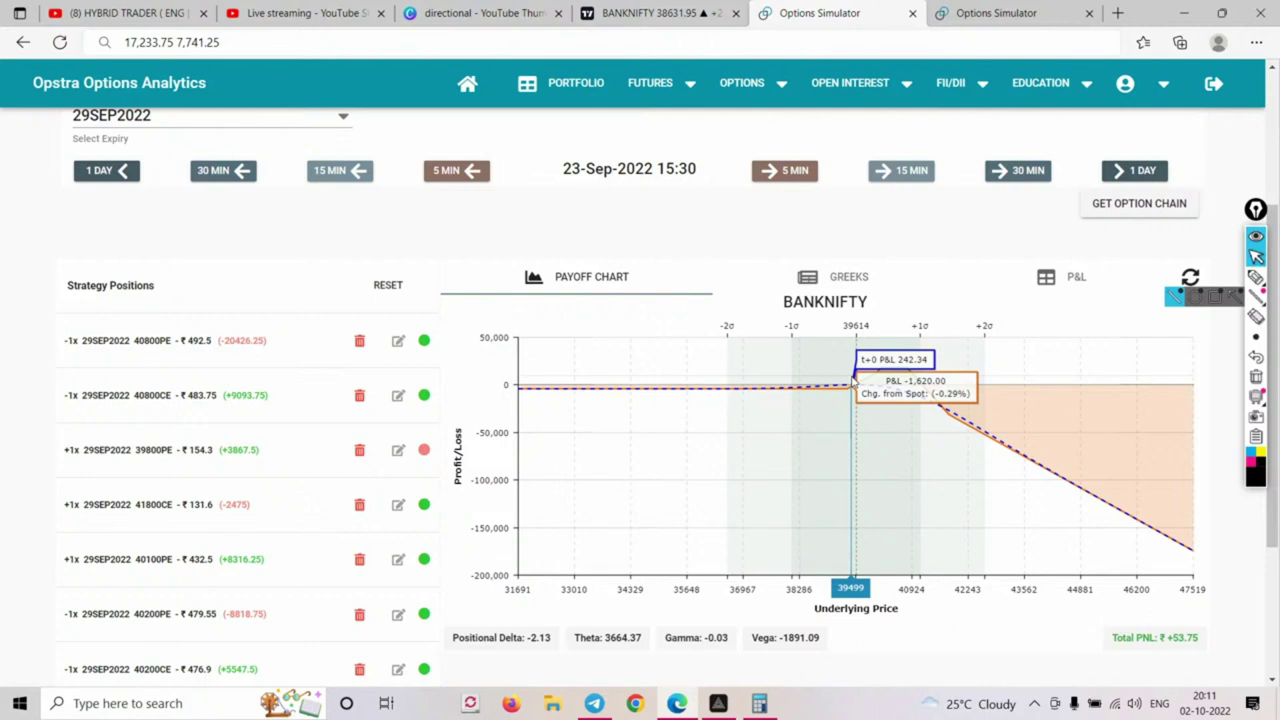
Advance the simulation to 26-Sep-2022 09:20 and inspect the payoff chart zoomed to about 38,000–42,800, restoring the full range
{"action": "left_click", "coordinate": [793, 171]}
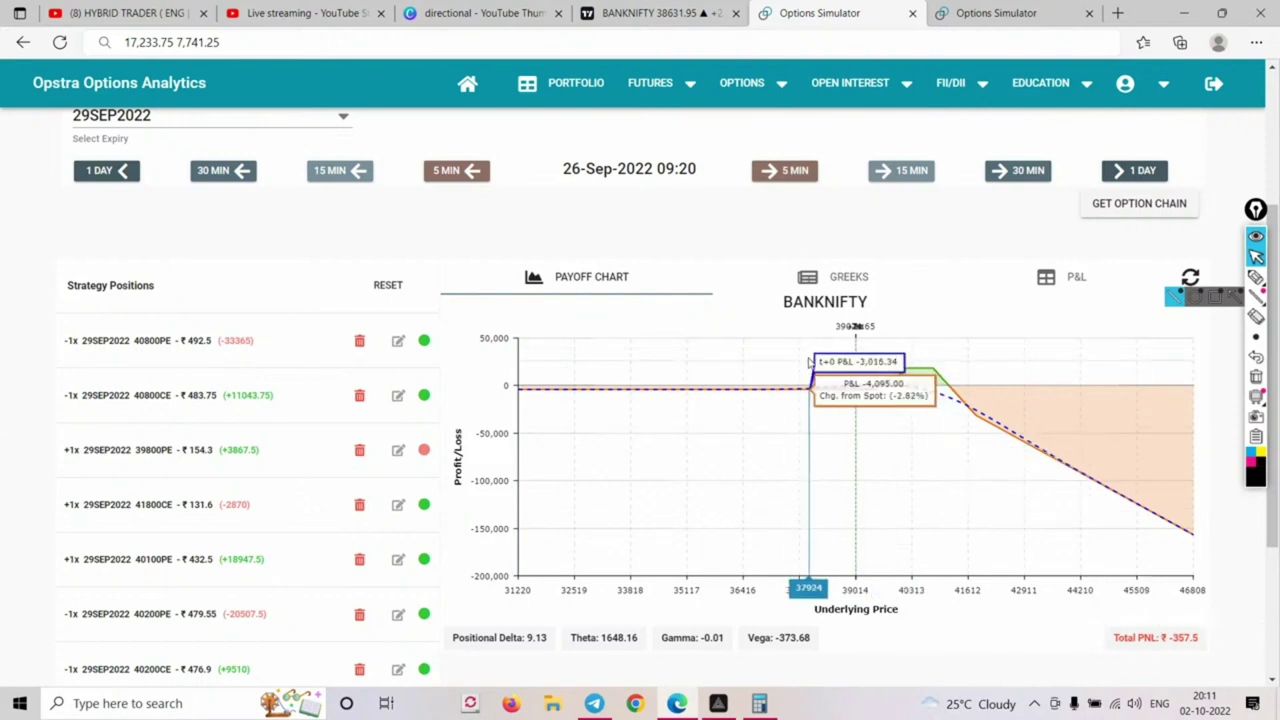
{"action": "left_click_drag", "start_coordinate": [812, 380], "coordinate": [1020, 425]}
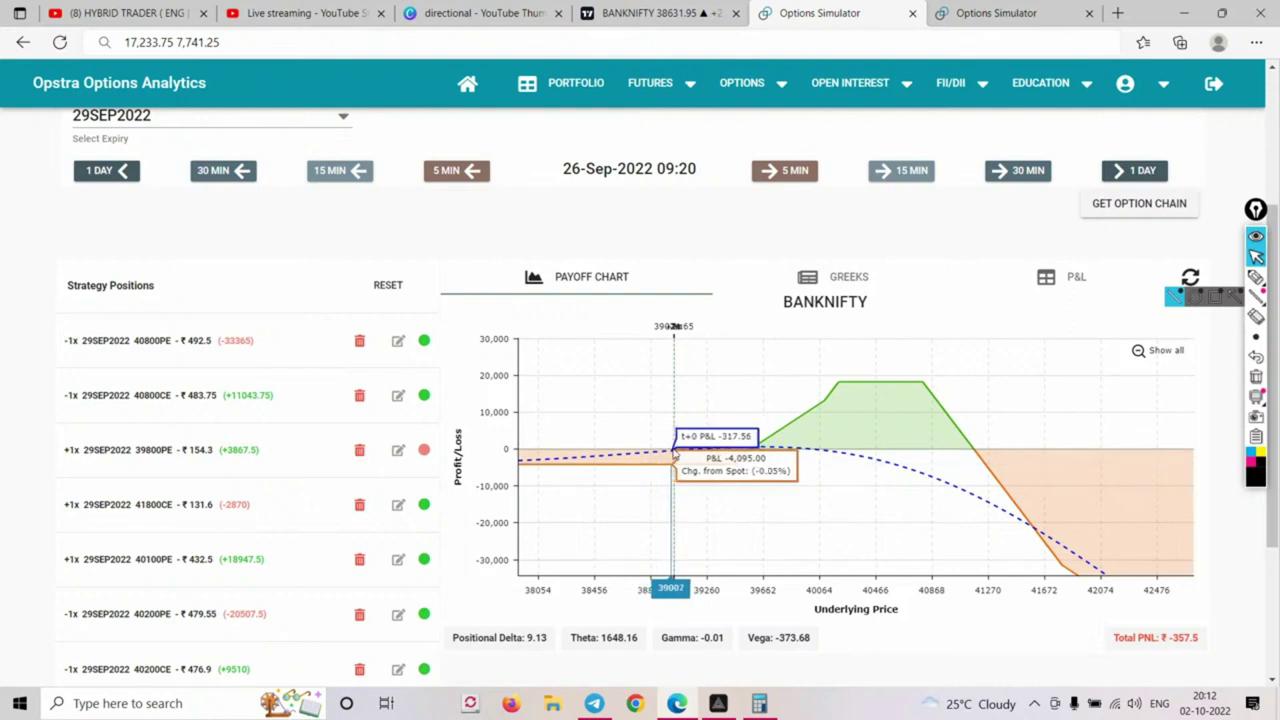
{"action": "left_click", "coordinate": [1156, 354]}
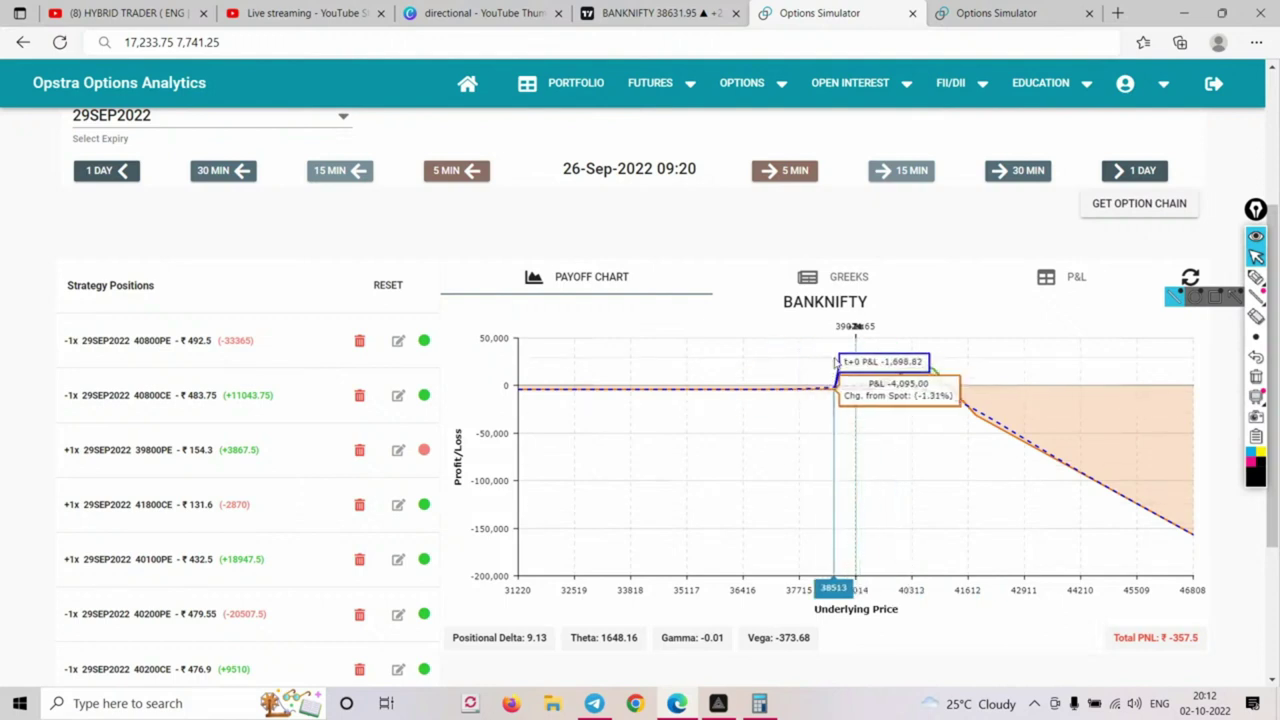
Zoom the payoff chart to about 38,500–42,100, restore its full range, and review the strategy positions and payoff summary
{"action": "left_click_drag", "start_coordinate": [833, 352], "coordinate": [987, 385]}
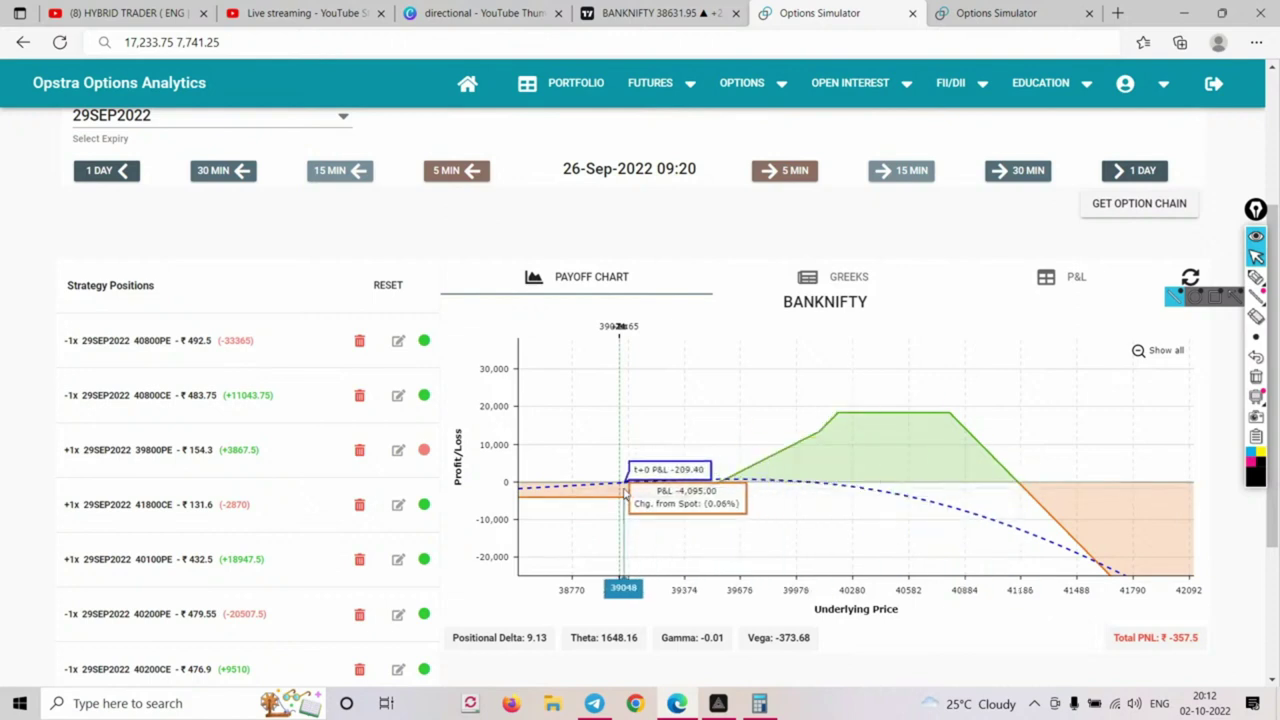
{"action": "left_click", "coordinate": [1162, 350]}
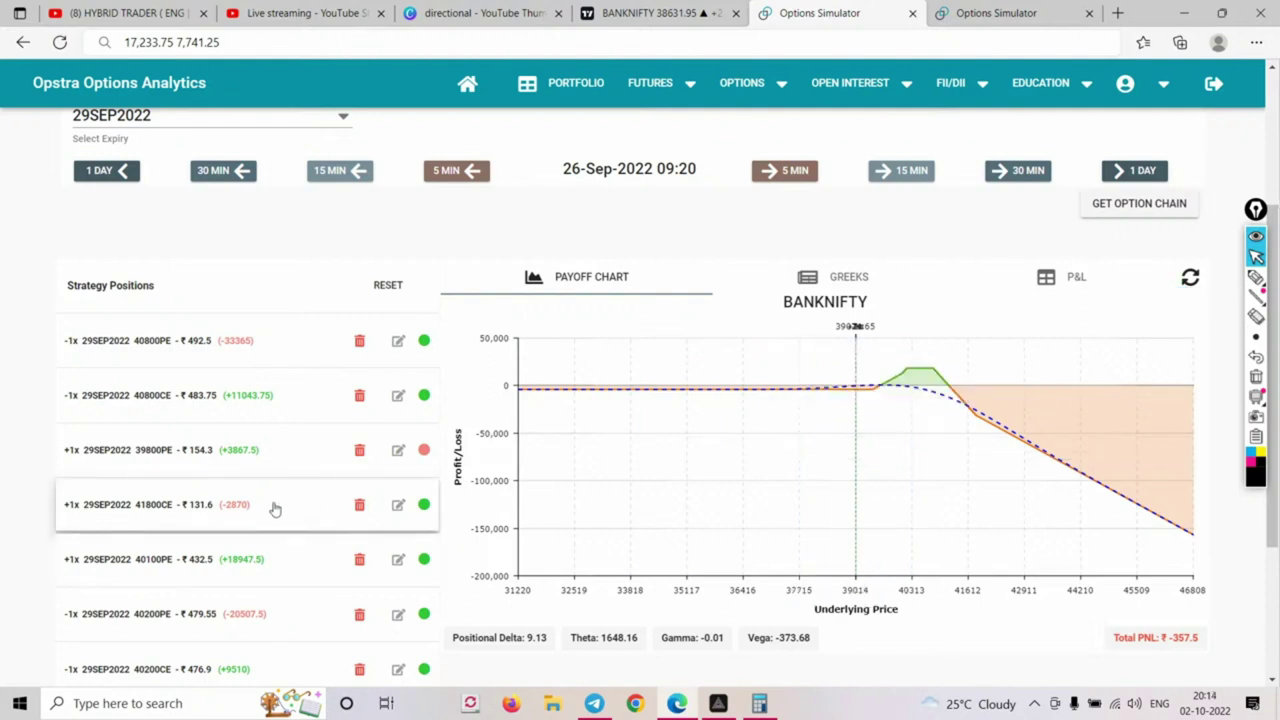
{"action": "scroll", "coordinate": [274, 508], "scroll_direction": "down", "scroll_amount": 2}
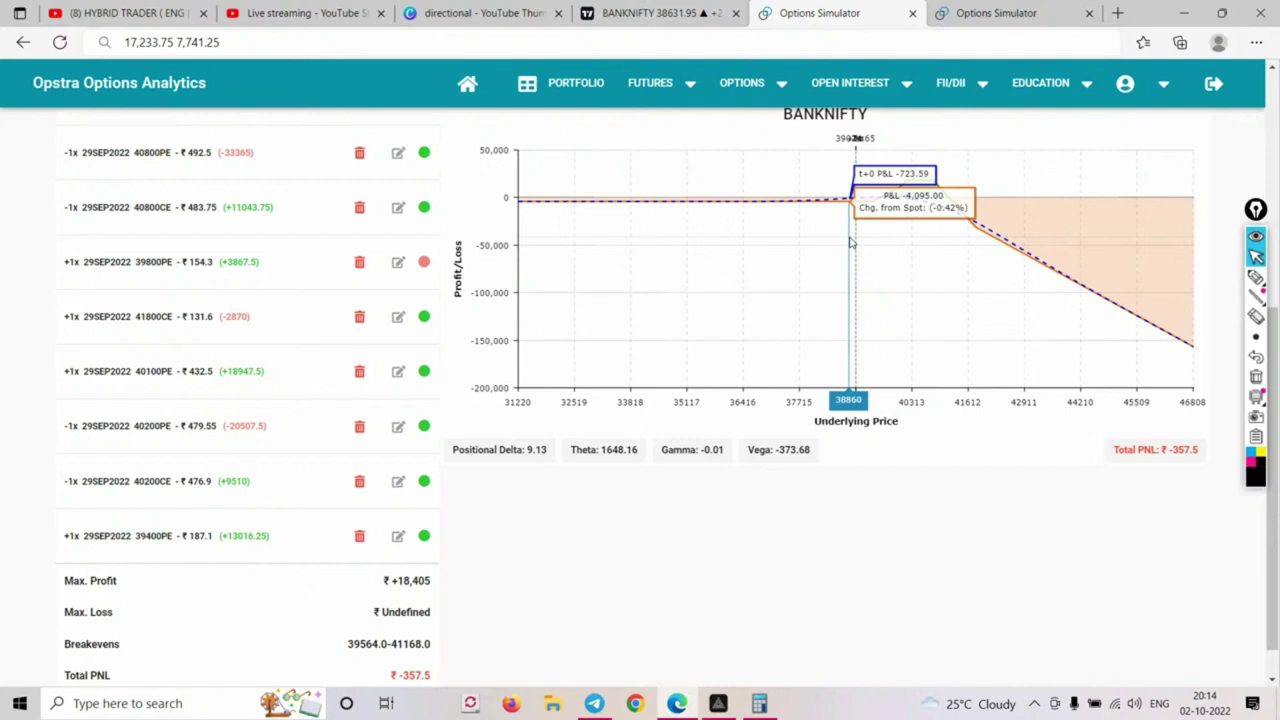
{"action": "scroll", "coordinate": [850, 242], "scroll_direction": "up", "scroll_amount": 3}
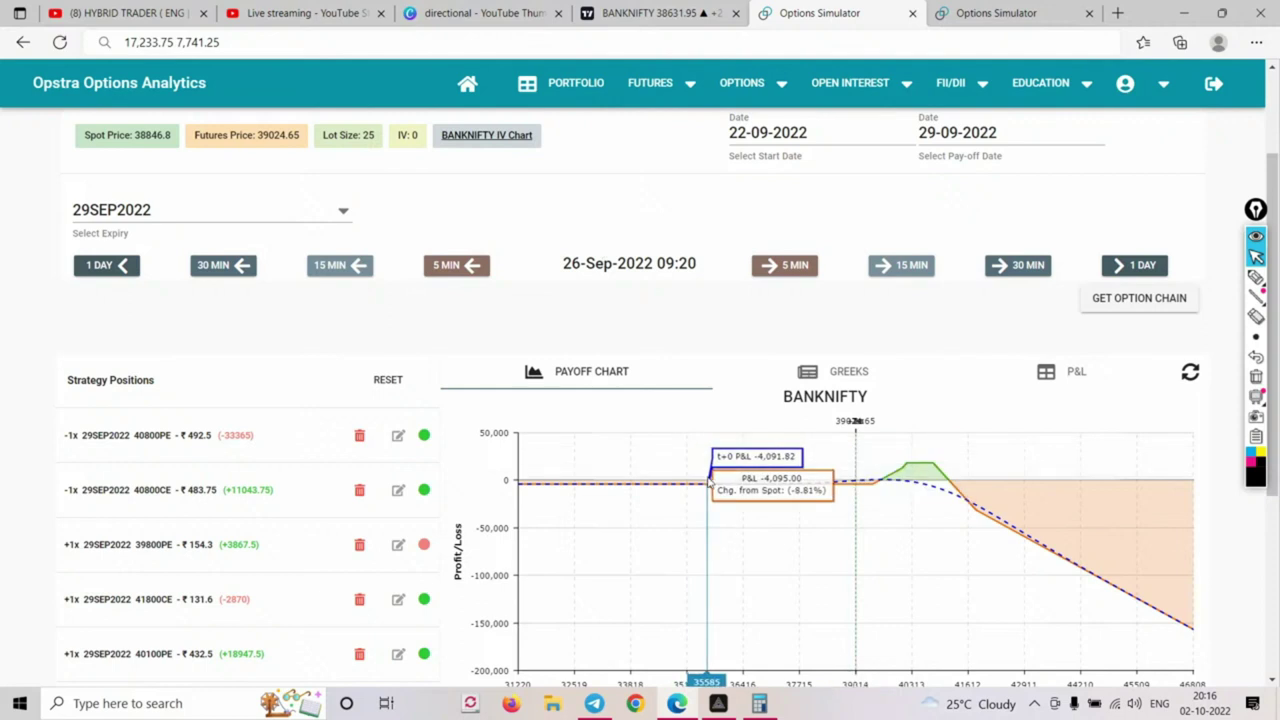
Switch to Calculator and compute 4000 ÷ 25
{"action": "left_click", "coordinate": [759, 703]}
{"action": "left_click", "coordinate": [1068, 318]}
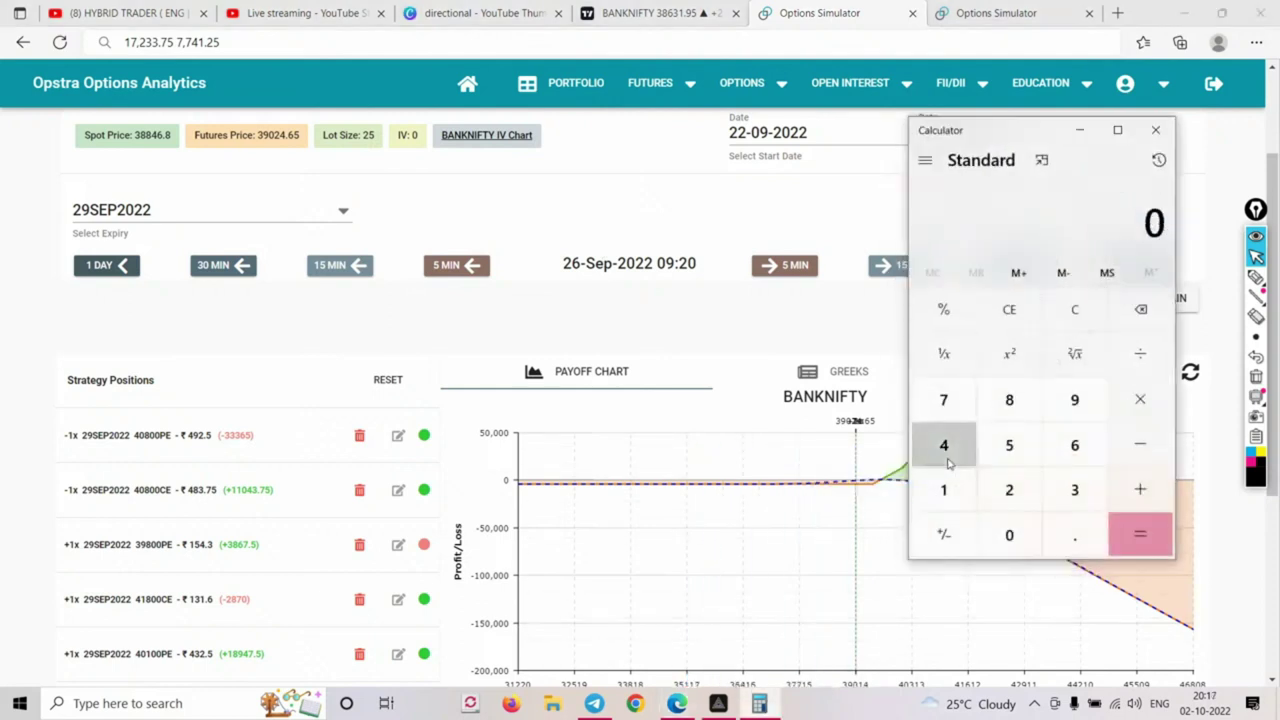
{"action": "left_click", "coordinate": [943, 446]}
{"action": "left_click", "coordinate": [1011, 532]}
{"action": "left_click", "coordinate": [1011, 532]}
{"action": "left_click", "coordinate": [1020, 534]}
{"action": "left_click", "coordinate": [1140, 353]}
{"action": "left_click", "coordinate": [1009, 487]}
{"action": "left_click", "coordinate": [1009, 445]}
{"action": "left_click", "coordinate": [1140, 534]}
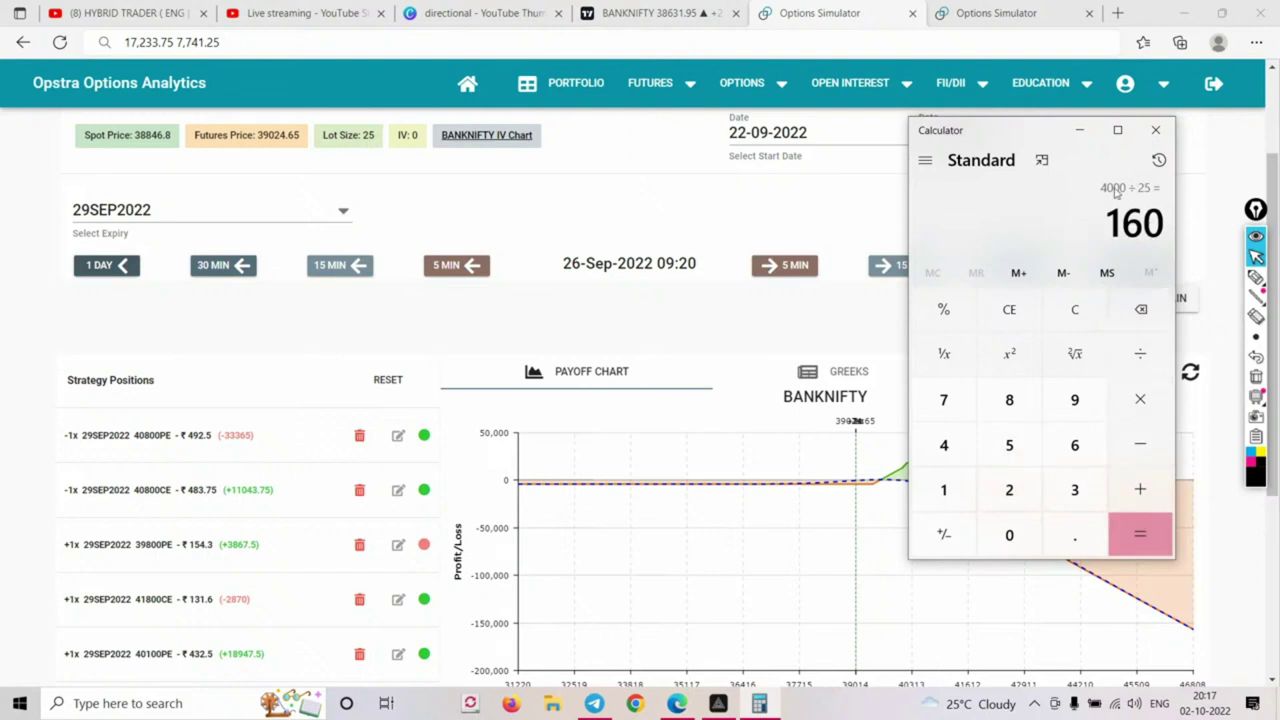
Divide the calculated result by 3
{"action": "left_click", "coordinate": [1140, 353]}
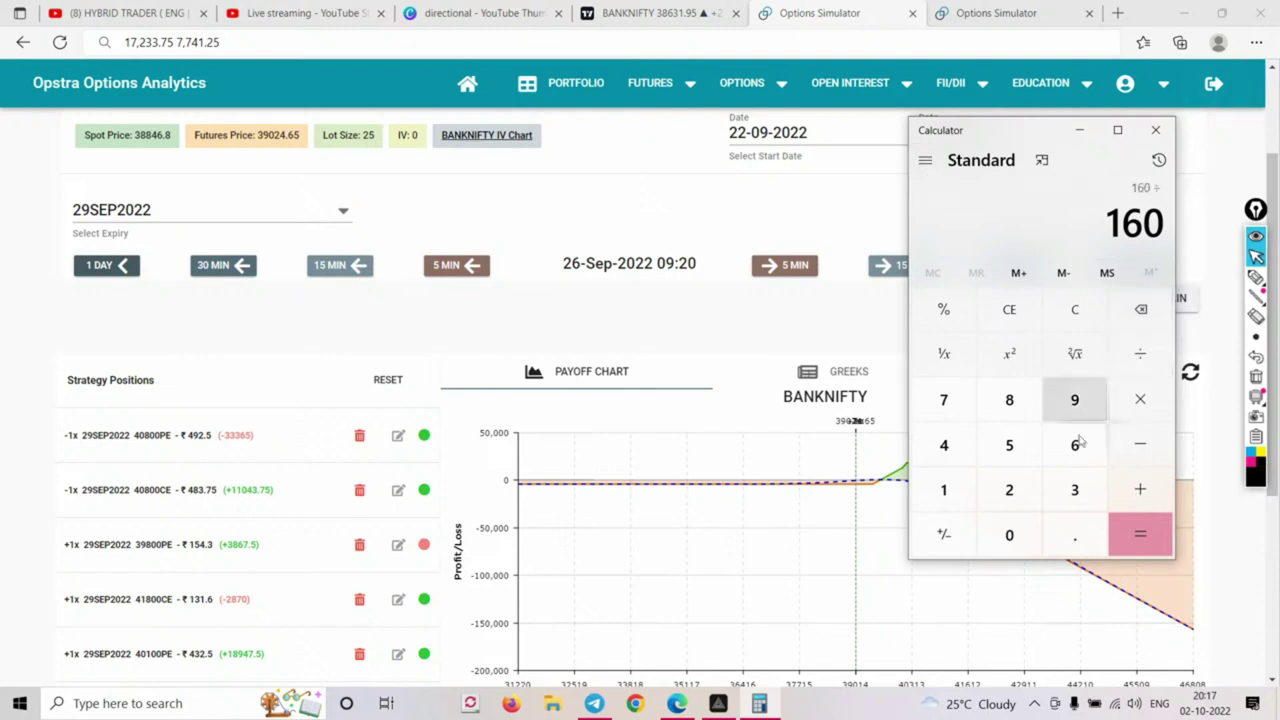
{"action": "left_click", "coordinate": [1075, 489]}
{"action": "left_click", "coordinate": [1140, 534]}
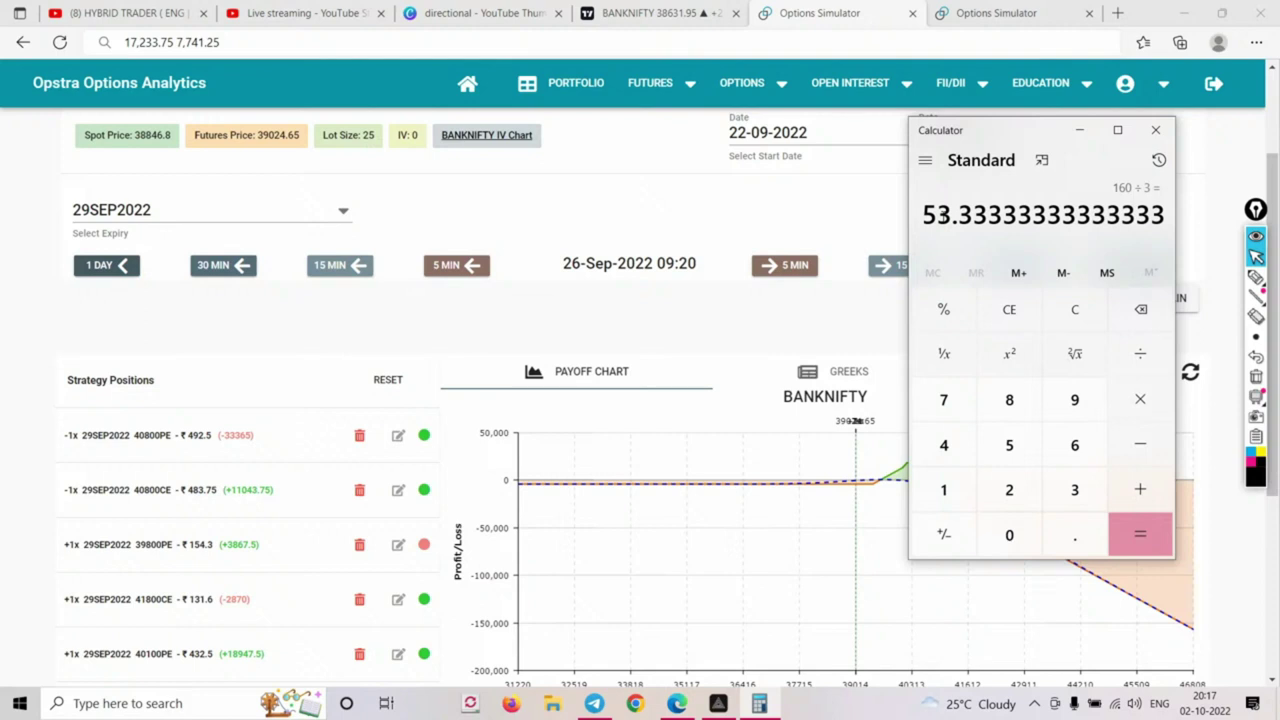
Multiply the per-third result by 3 in Calculator and return to the options simulator
{"action": "left_click", "coordinate": [711, 332]}
{"action": "left_click", "coordinate": [760, 703]}
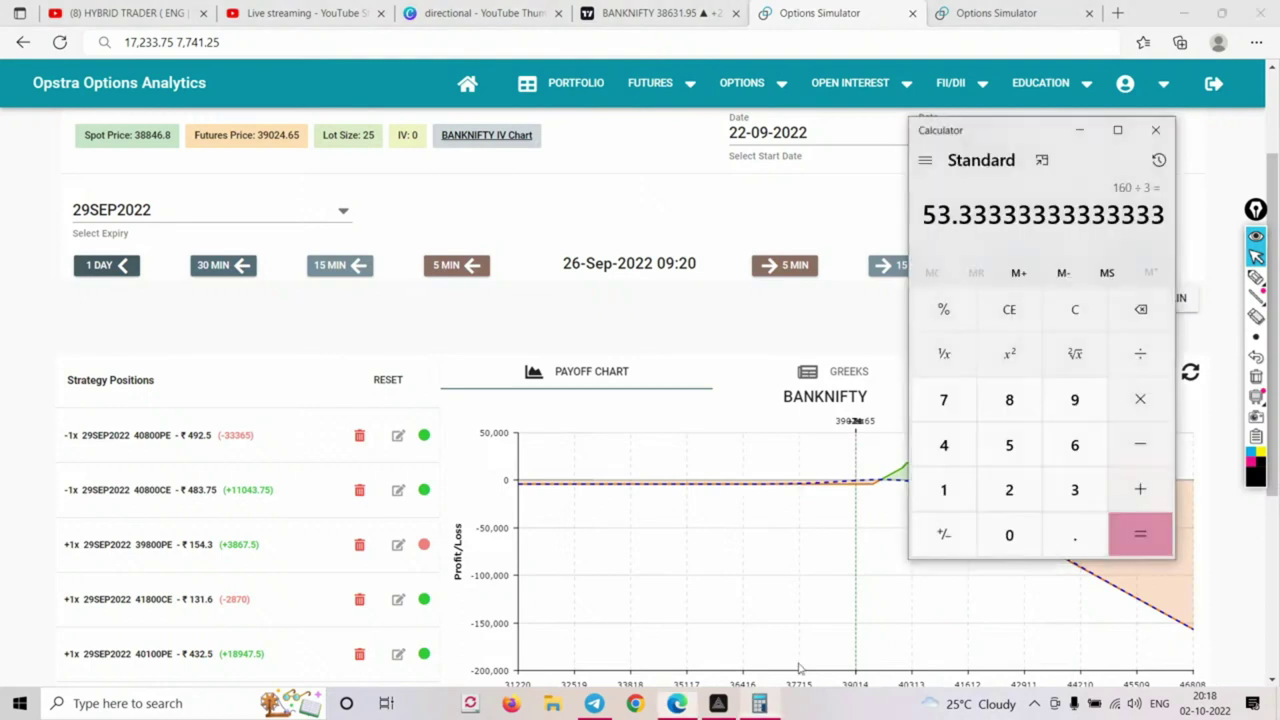
{"action": "left_click", "coordinate": [1140, 399]}
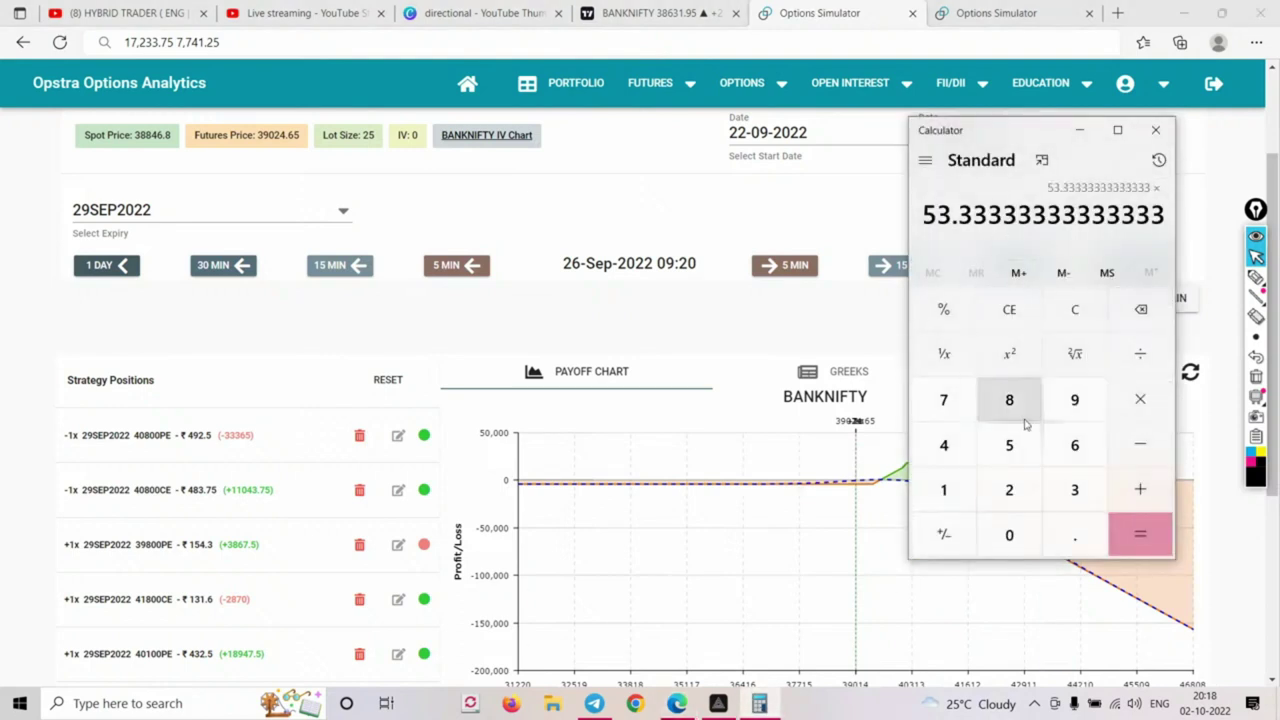
{"action": "left_click", "coordinate": [1075, 489]}
{"action": "left_click", "coordinate": [1140, 534]}
{"action": "left_click", "coordinate": [1079, 130]}
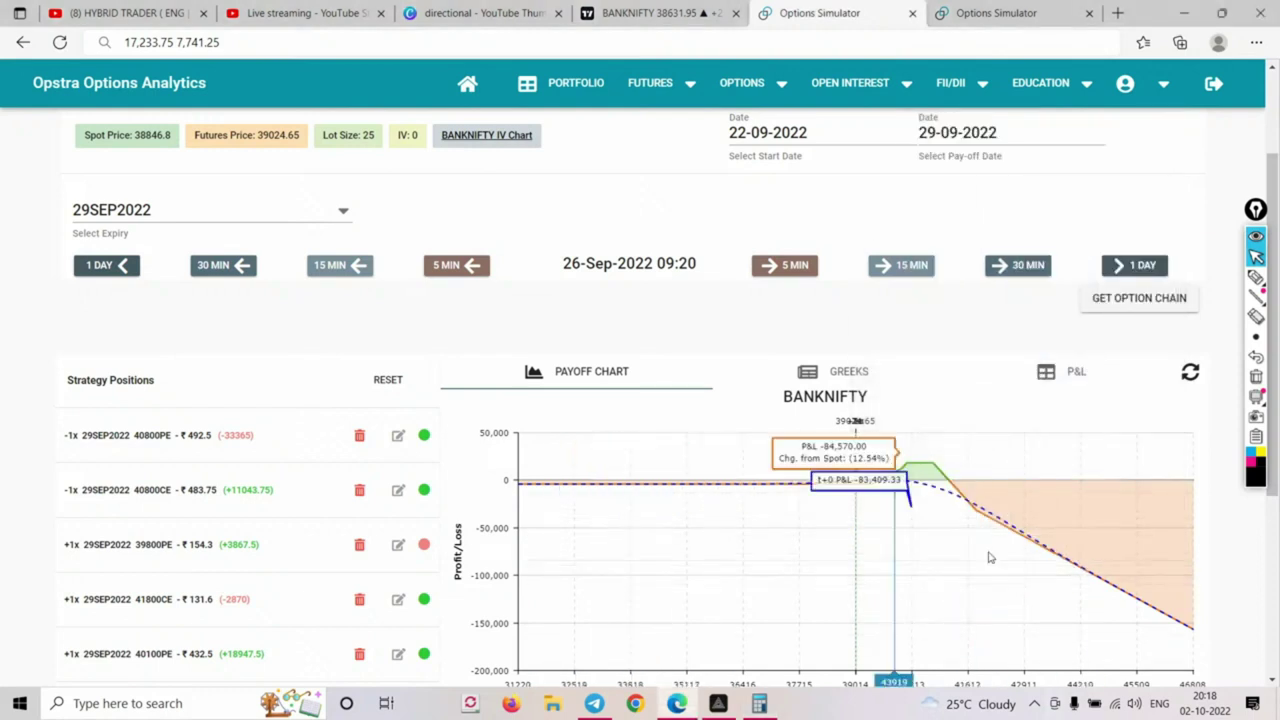
Sell one lot of the 29SEP2022 39800 call at ₹174.1 and zoom the payoff chart to about 37,600–42,200
{"action": "scroll", "coordinate": [268, 503], "scroll_direction": "down", "scroll_amount": 3}
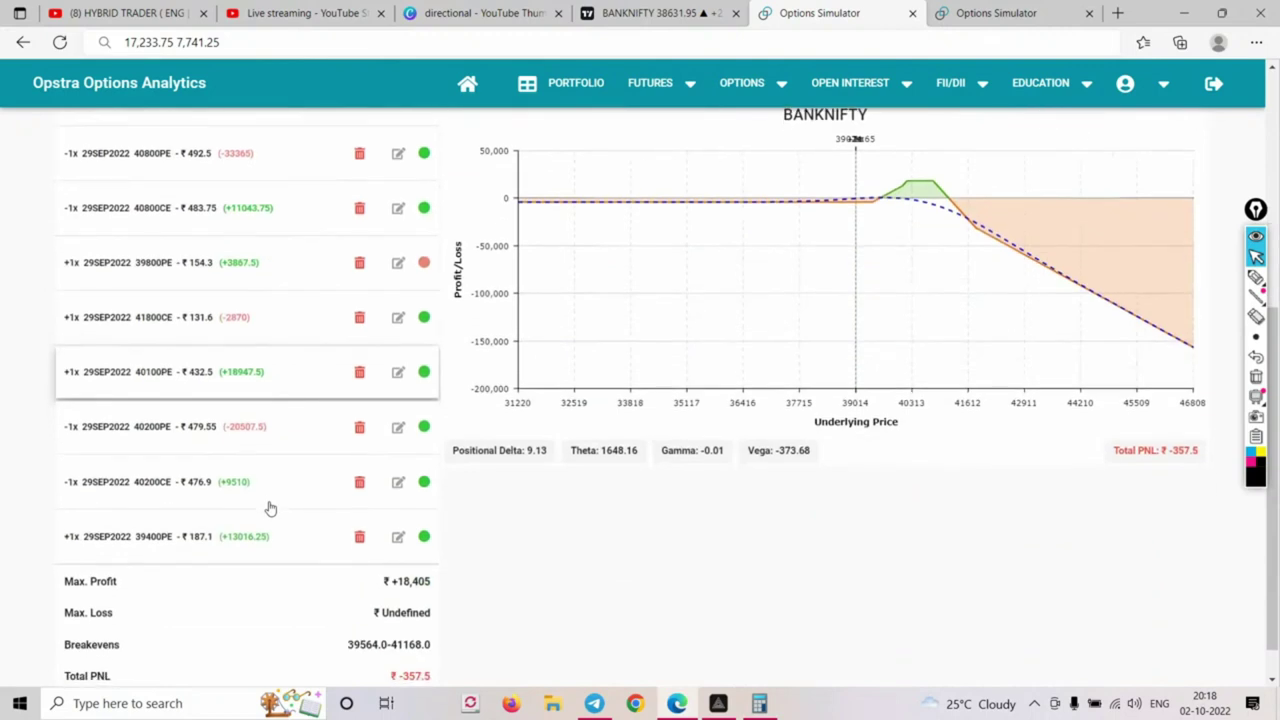
{"action": "scroll", "coordinate": [887, 403], "scroll_direction": "up", "scroll_amount": 5}
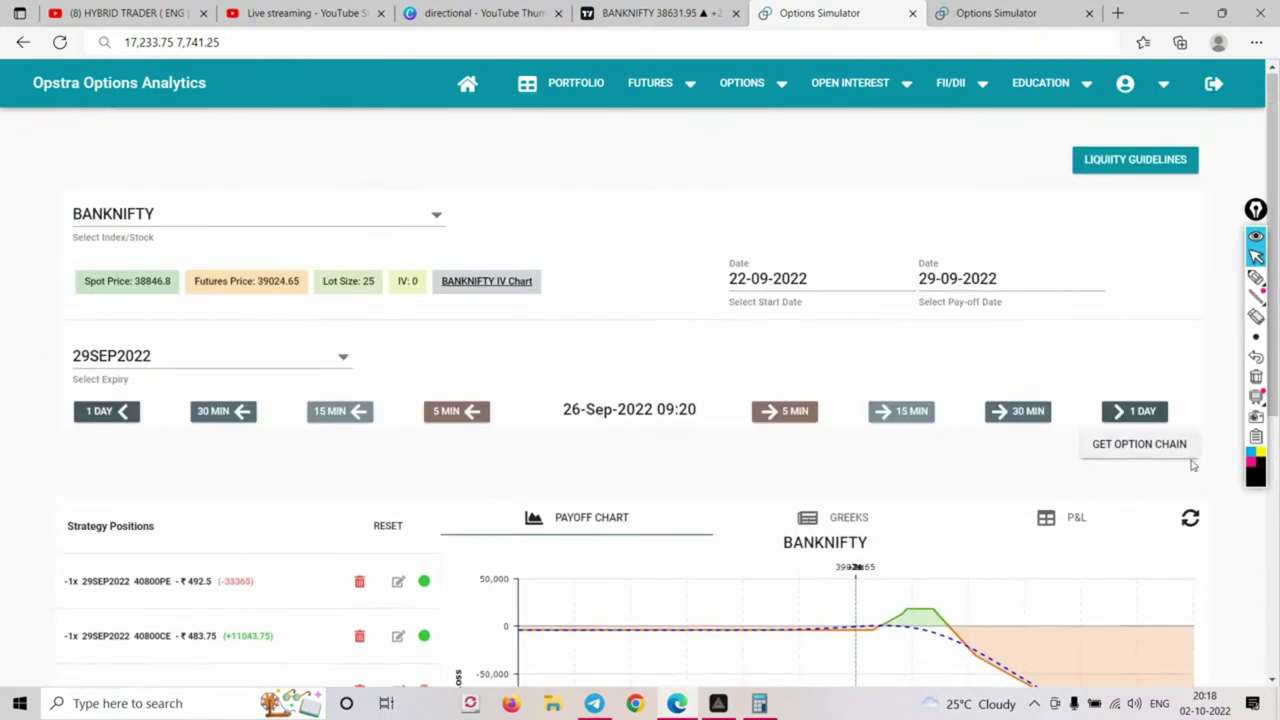
{"action": "left_click", "coordinate": [470, 414]}
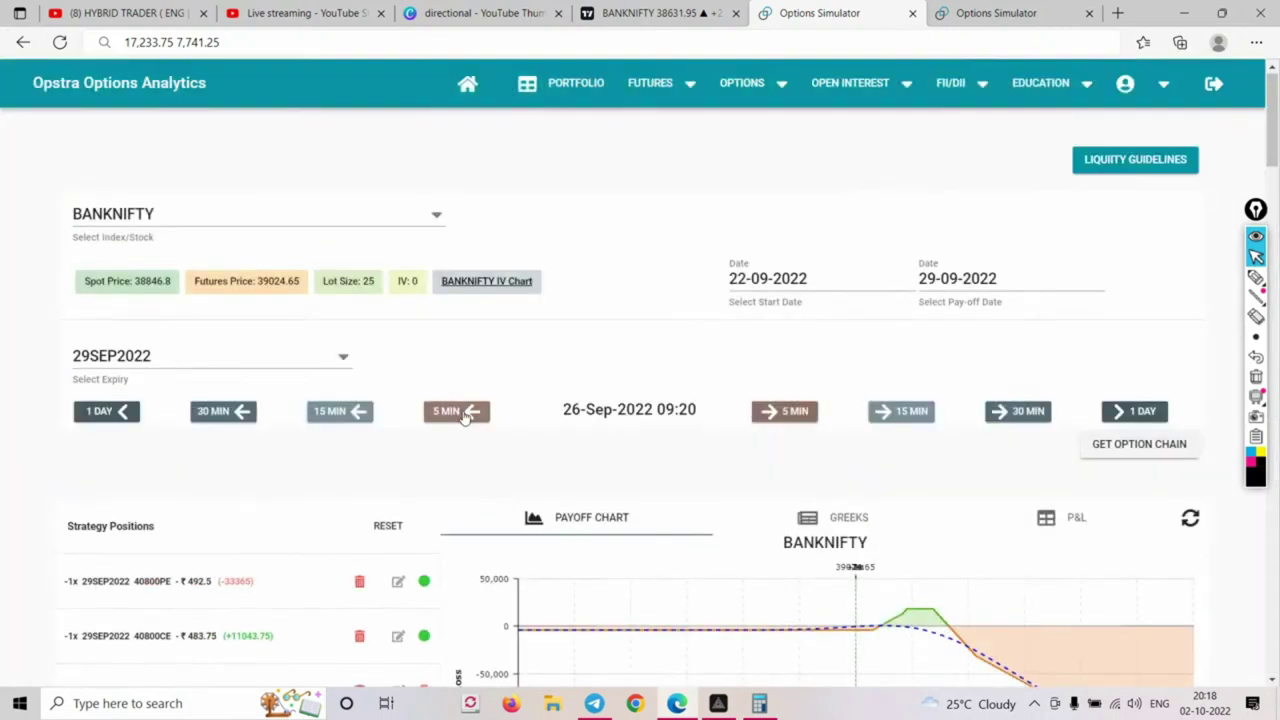
{"action": "scroll", "coordinate": [463, 418], "scroll_direction": "down", "scroll_amount": 20}
{"action": "scroll", "coordinate": [463, 418], "scroll_direction": "down", "scroll_amount": 5}
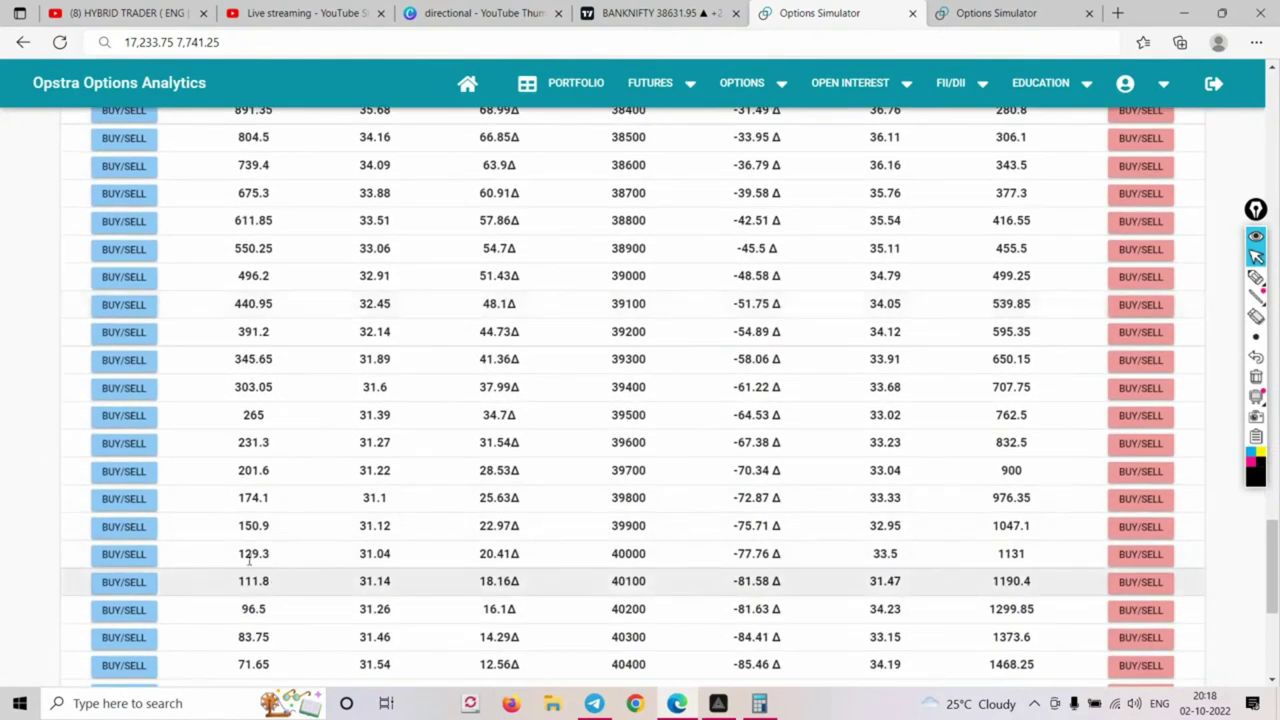
{"action": "left_click", "coordinate": [125, 498]}
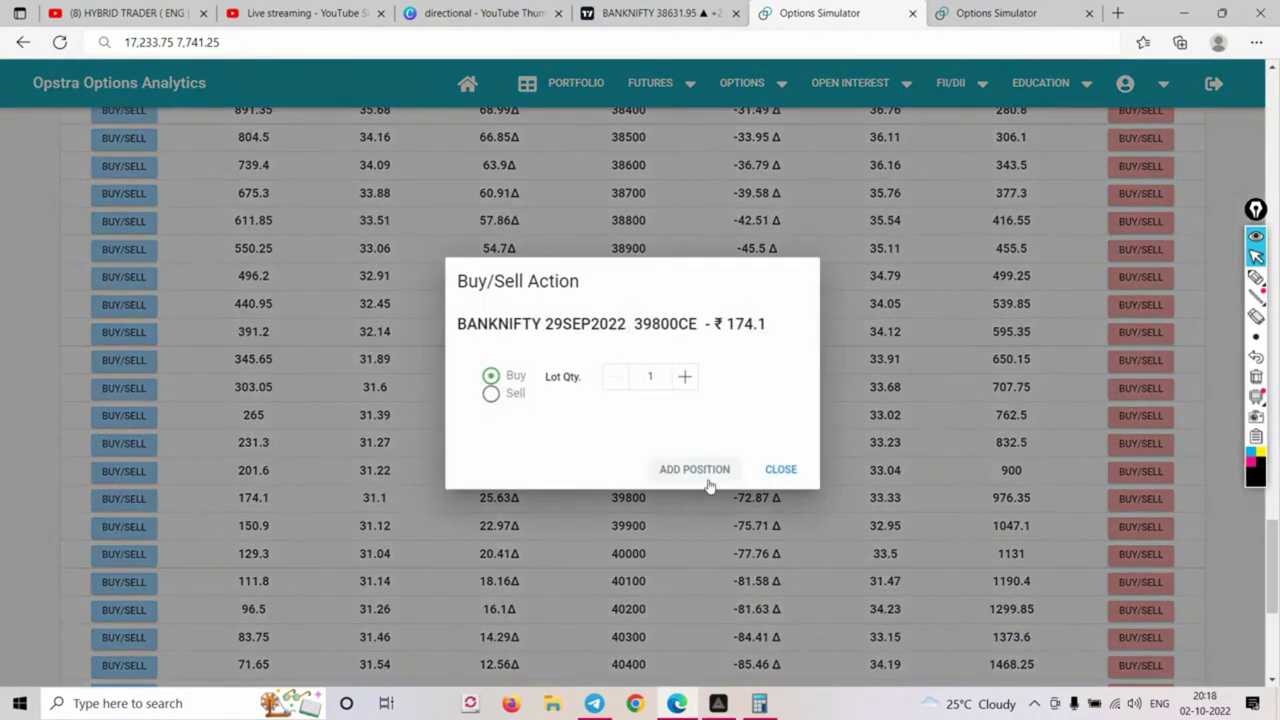
{"action": "left_click", "coordinate": [490, 393]}
{"action": "left_click", "coordinate": [688, 470]}
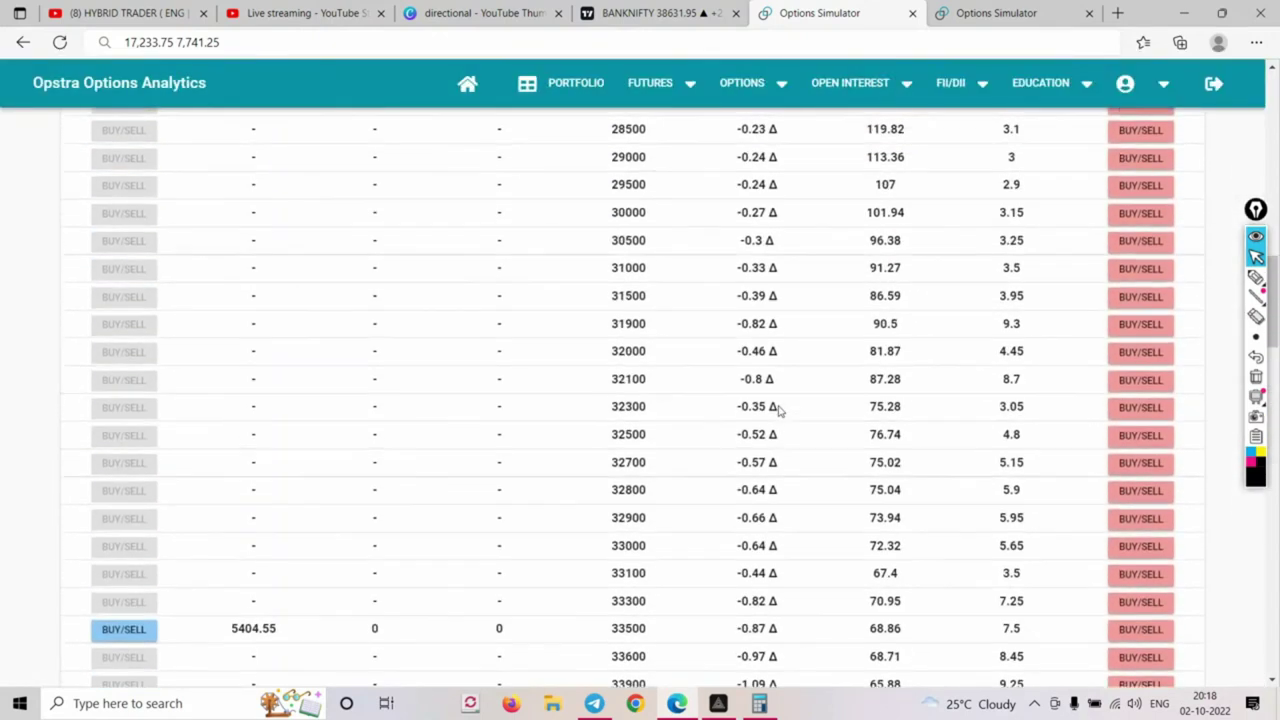
{"action": "left_click_drag", "start_coordinate": [793, 450], "coordinate": [994, 486]}
{"action": "left_click_drag", "start_coordinate": [1145, 562], "coordinate": [1145, 562]}
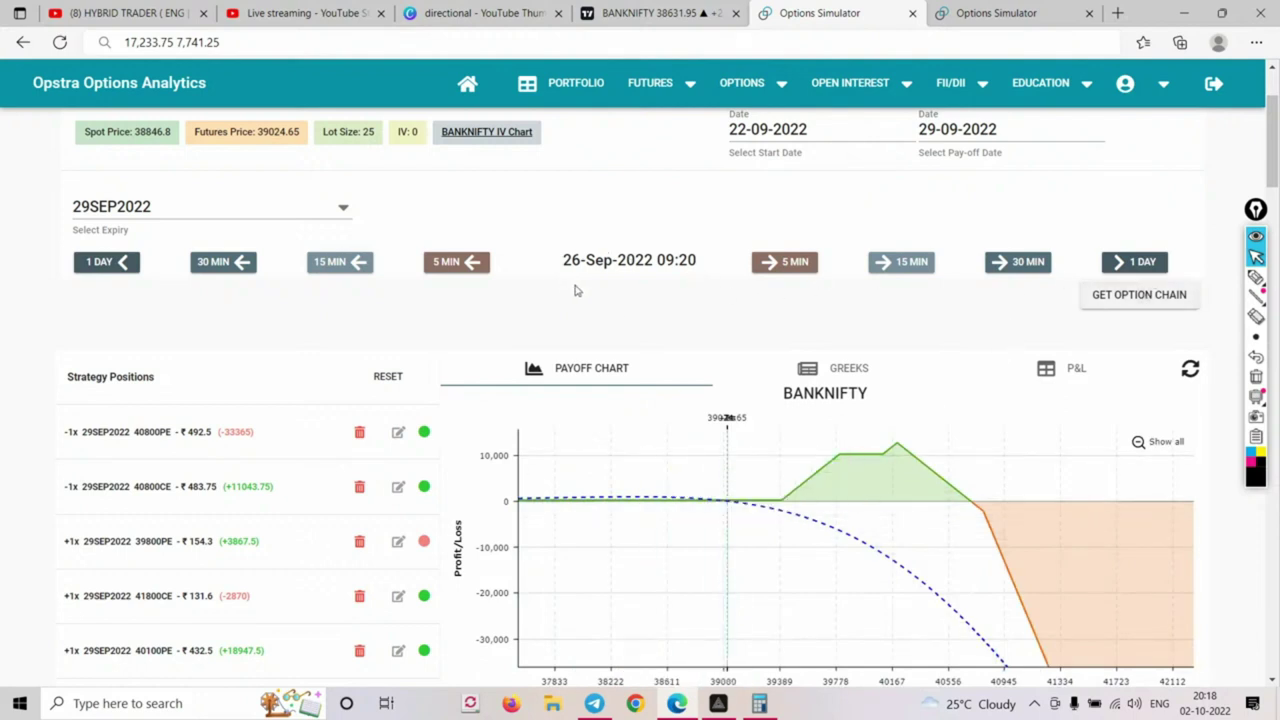
Advance the simulation one day at a time to 29-Sep-2022 09:20, reviewing the positions, total PNL and payoff chart
{"action": "left_click", "coordinate": [1145, 262]}
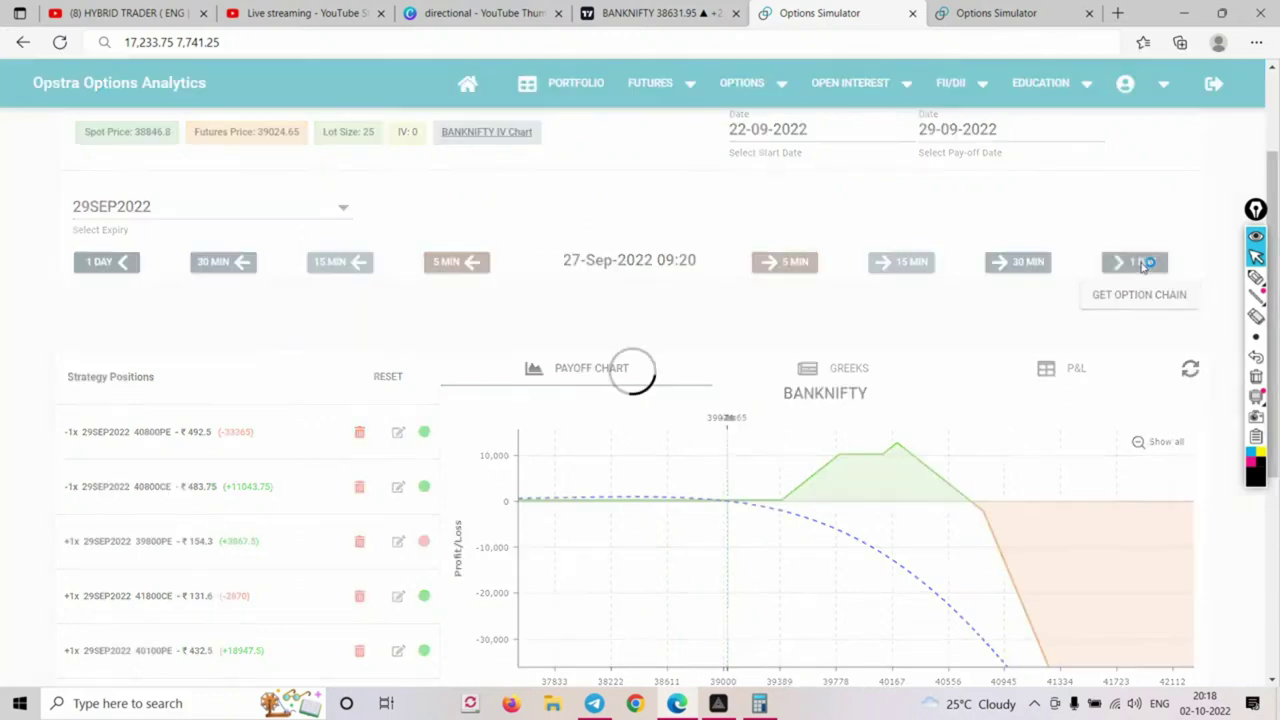
{"action": "scroll", "coordinate": [1152, 315], "scroll_direction": "down", "scroll_amount": 1}
{"action": "scroll", "coordinate": [1150, 320], "scroll_direction": "down", "scroll_amount": 1}
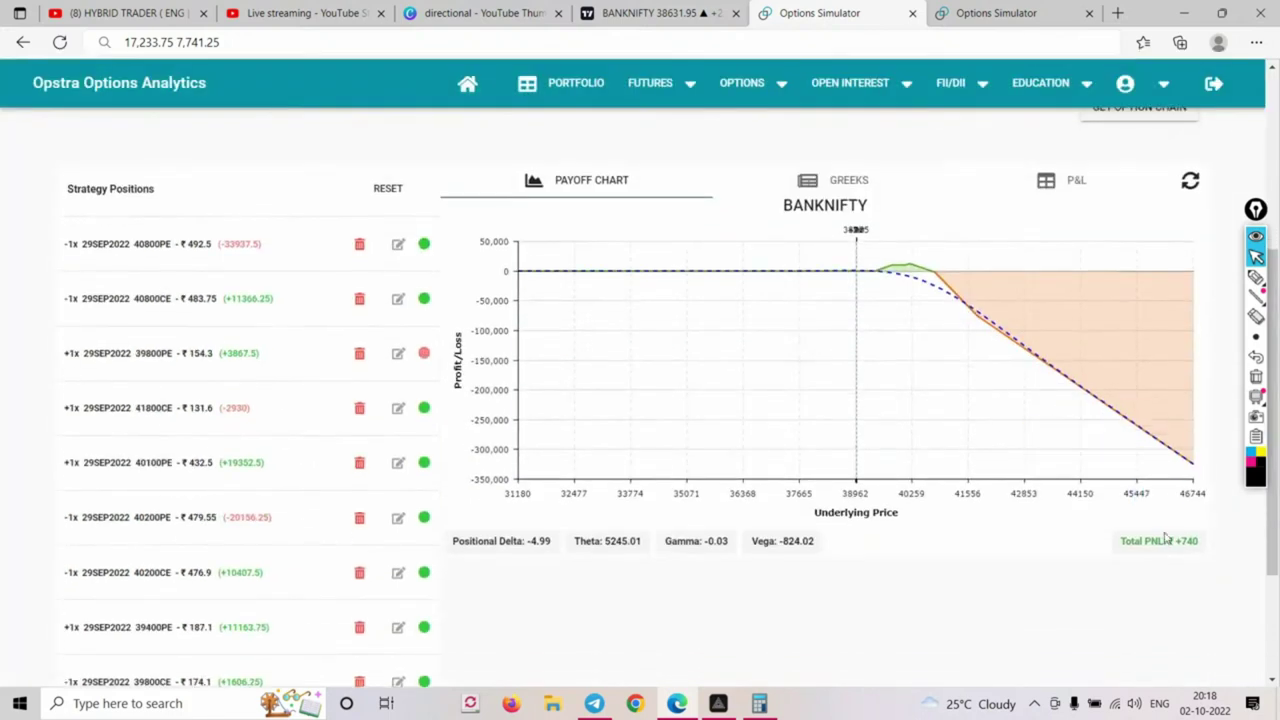
{"action": "scroll", "coordinate": [1272, 400], "scroll_direction": "up", "scroll_amount": 1}
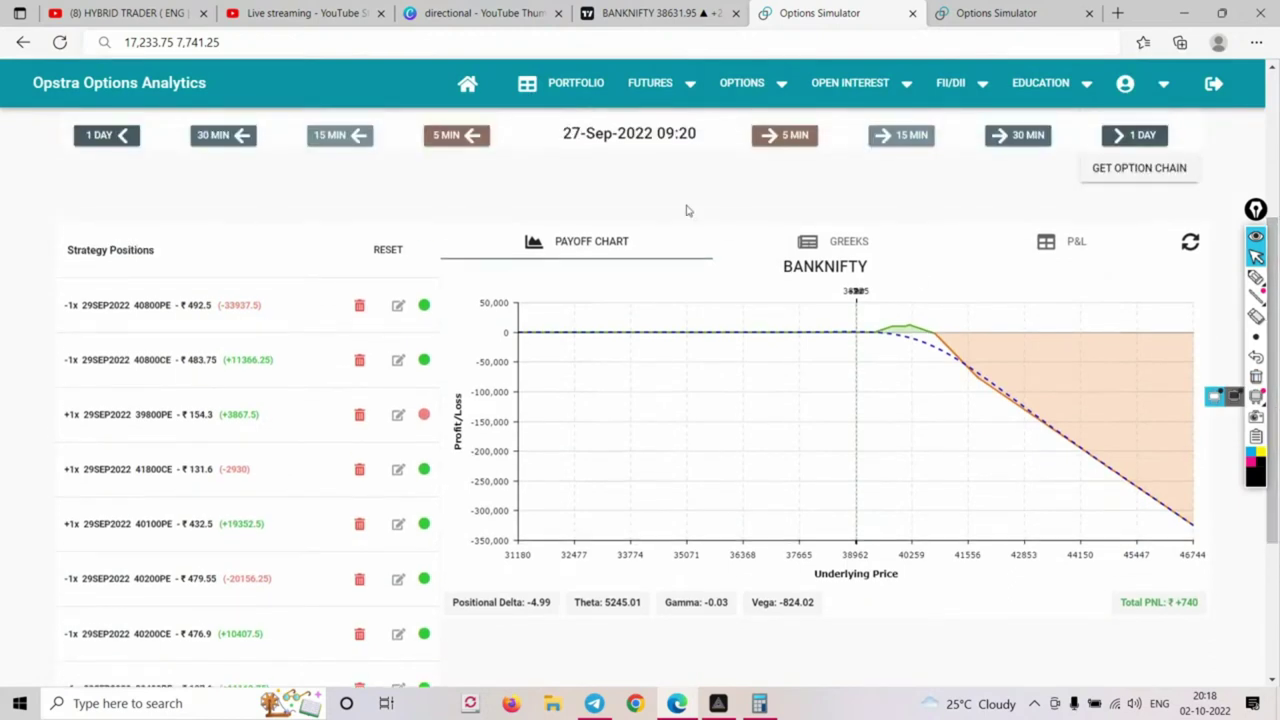
{"action": "left_click", "coordinate": [1133, 143]}
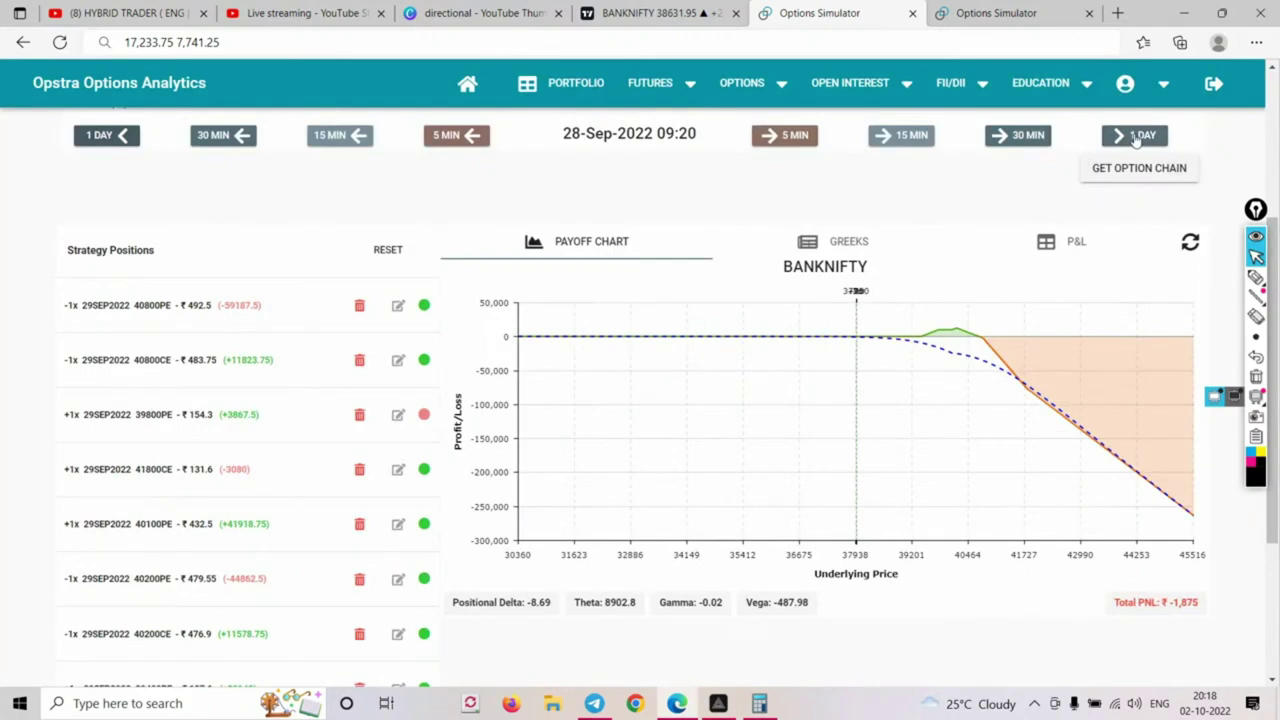
{"action": "left_click", "coordinate": [1136, 138]}
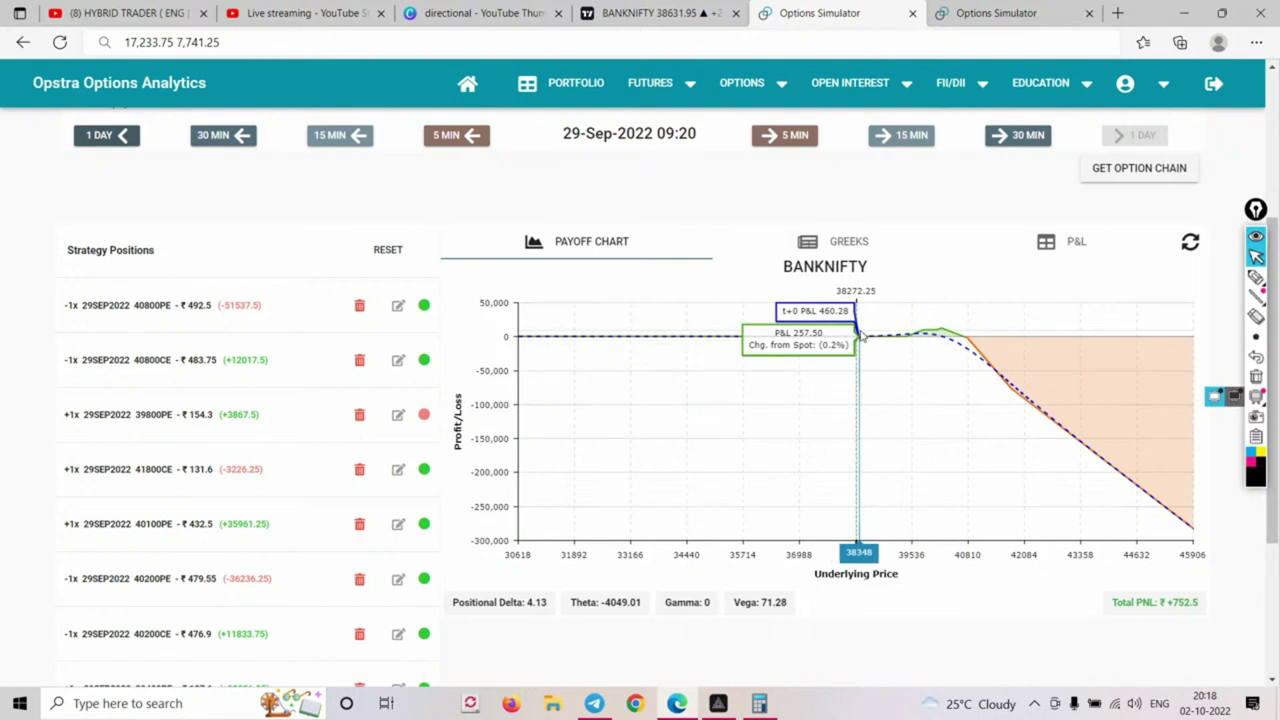
{"action": "scroll", "coordinate": [180, 635], "scroll_direction": "down", "scroll_amount": 1}
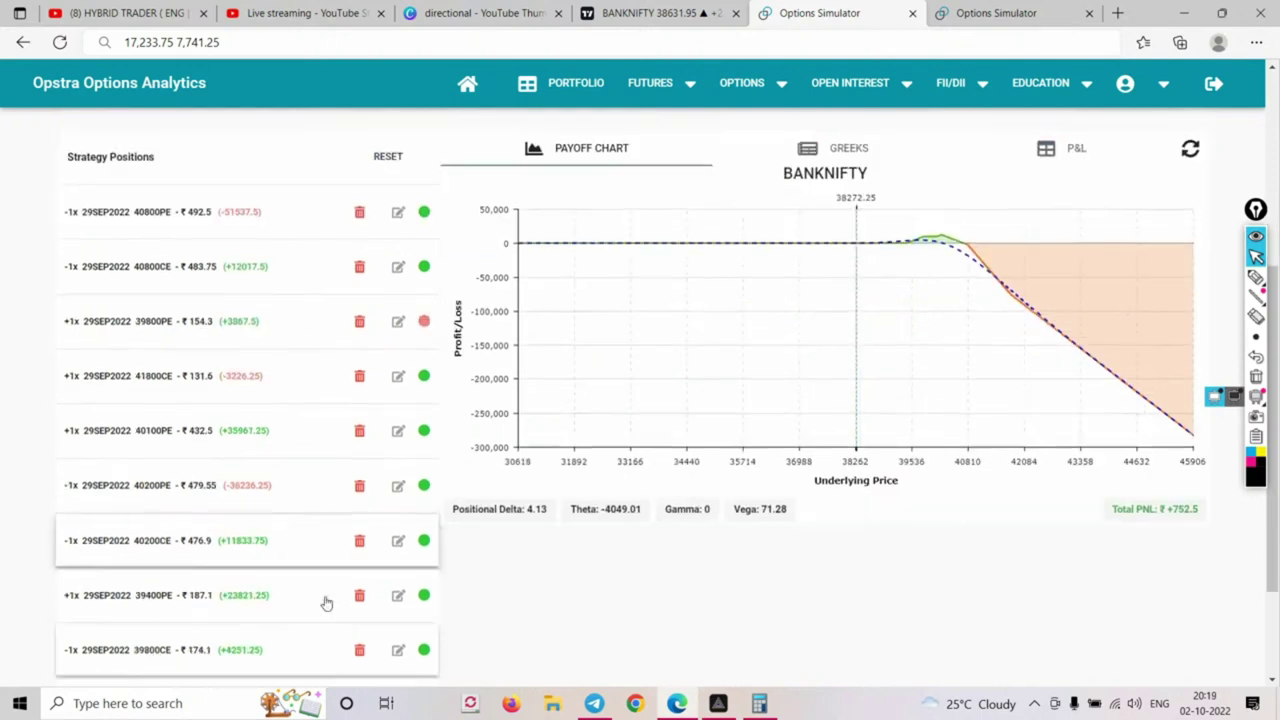
{"action": "scroll", "coordinate": [203, 631], "scroll_direction": "up", "scroll_amount": 4}
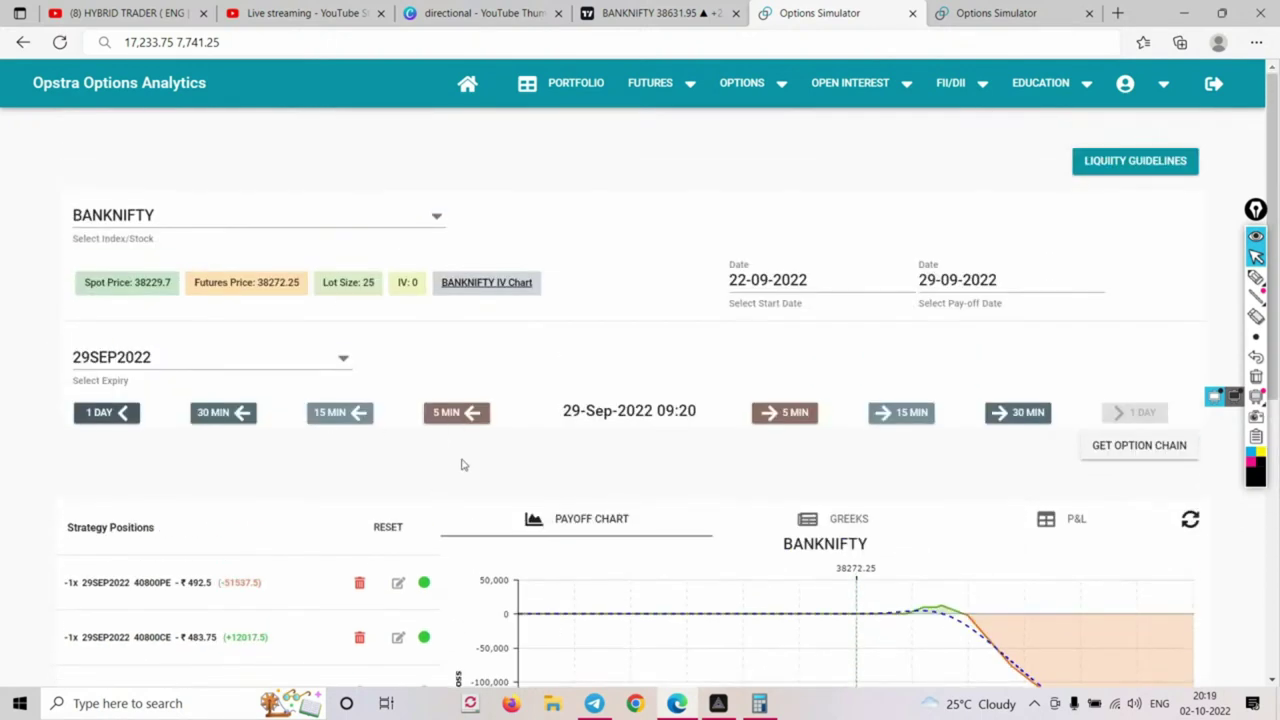
Return the simulation three days to 26-Sep-2022 09:20 and delete the sold 39800 call position
{"action": "left_click", "coordinate": [112, 416]}
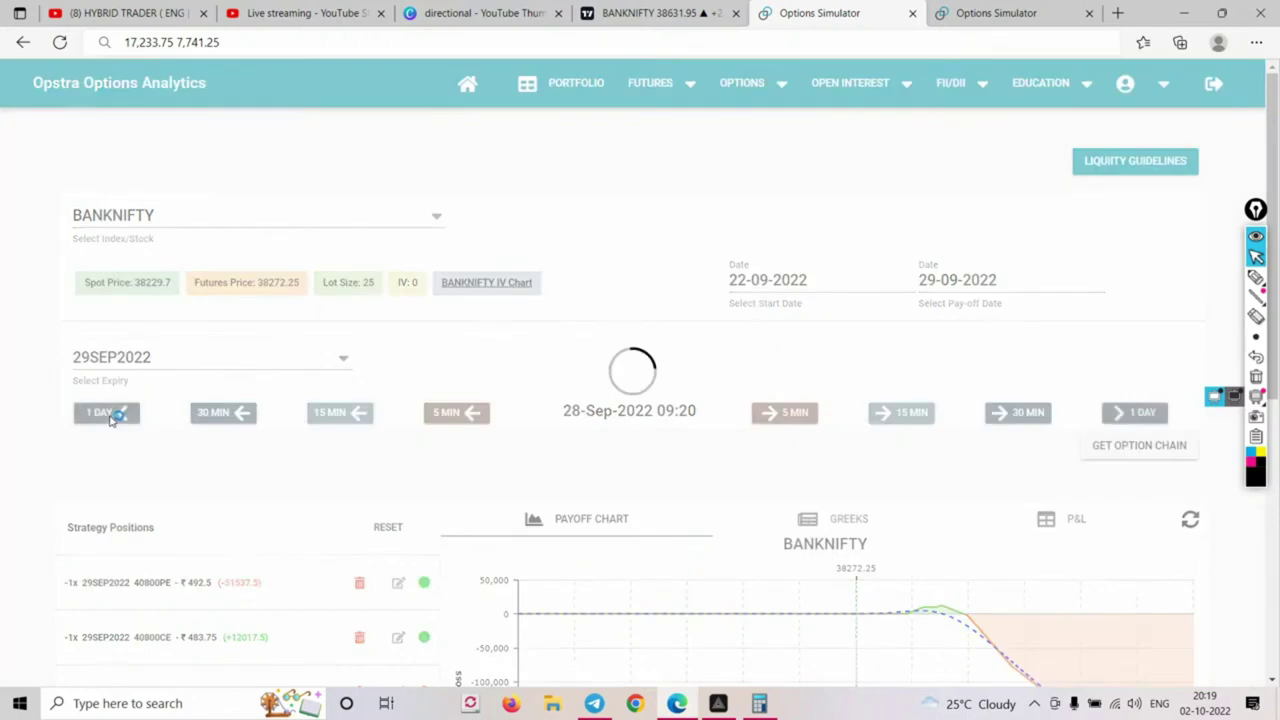
{"action": "left_click", "coordinate": [112, 416]}
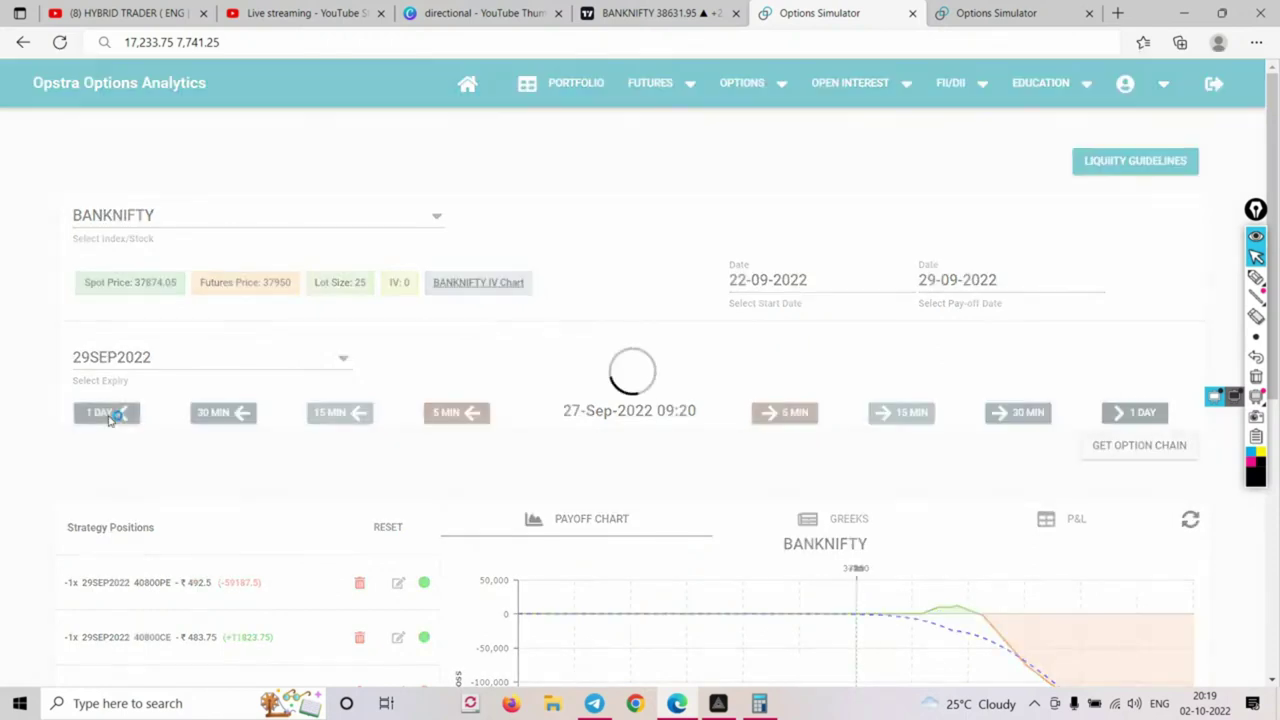
{"action": "left_click", "coordinate": [110, 418]}
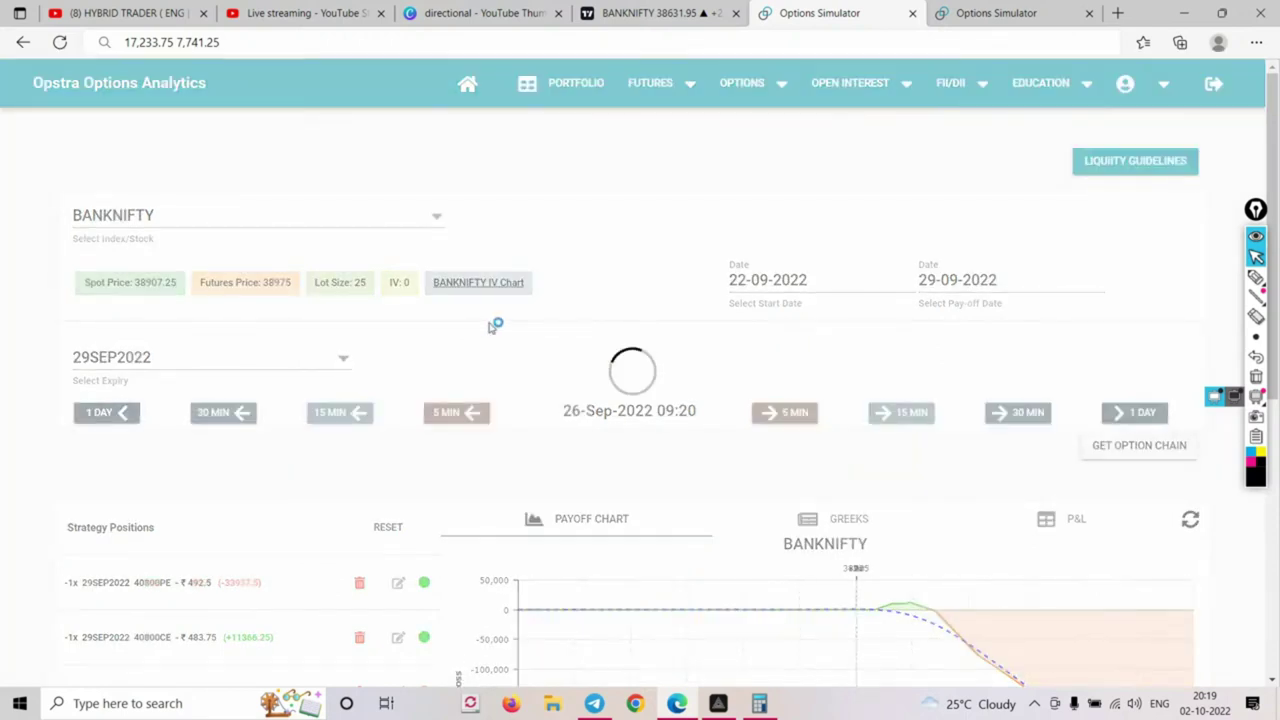
{"action": "scroll", "coordinate": [500, 327], "scroll_direction": "down", "scroll_amount": 5}
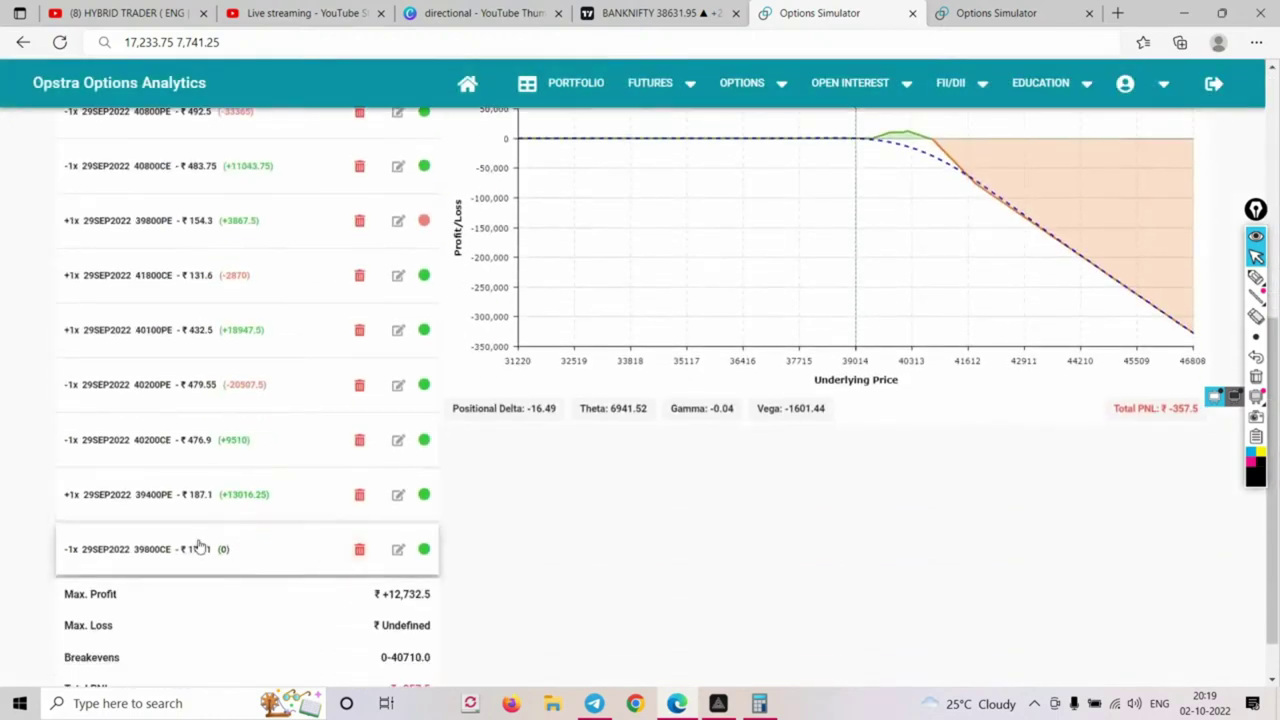
{"action": "left_click", "coordinate": [358, 552]}
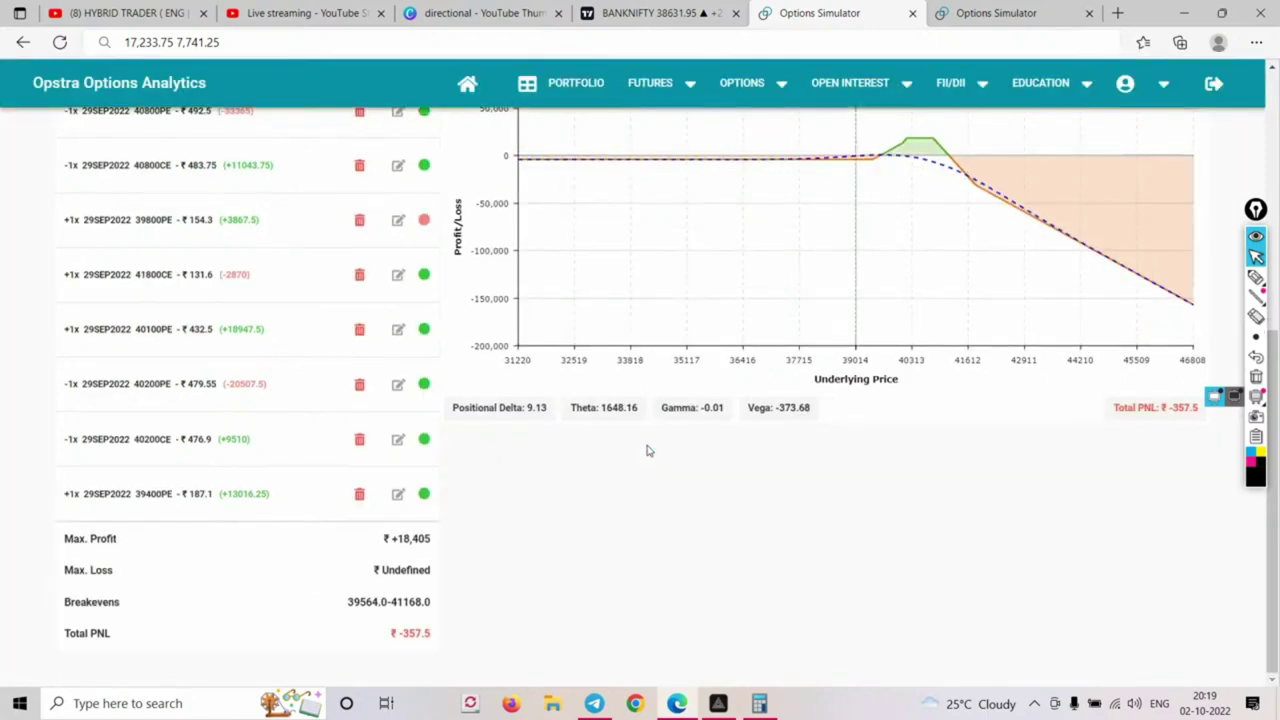
Sell five lots of the 29SEP2022 39800 call at ₹174.1 and review the payoff chart and total PNL
{"action": "scroll", "coordinate": [1043, 186], "scroll_direction": "up", "scroll_amount": 3}
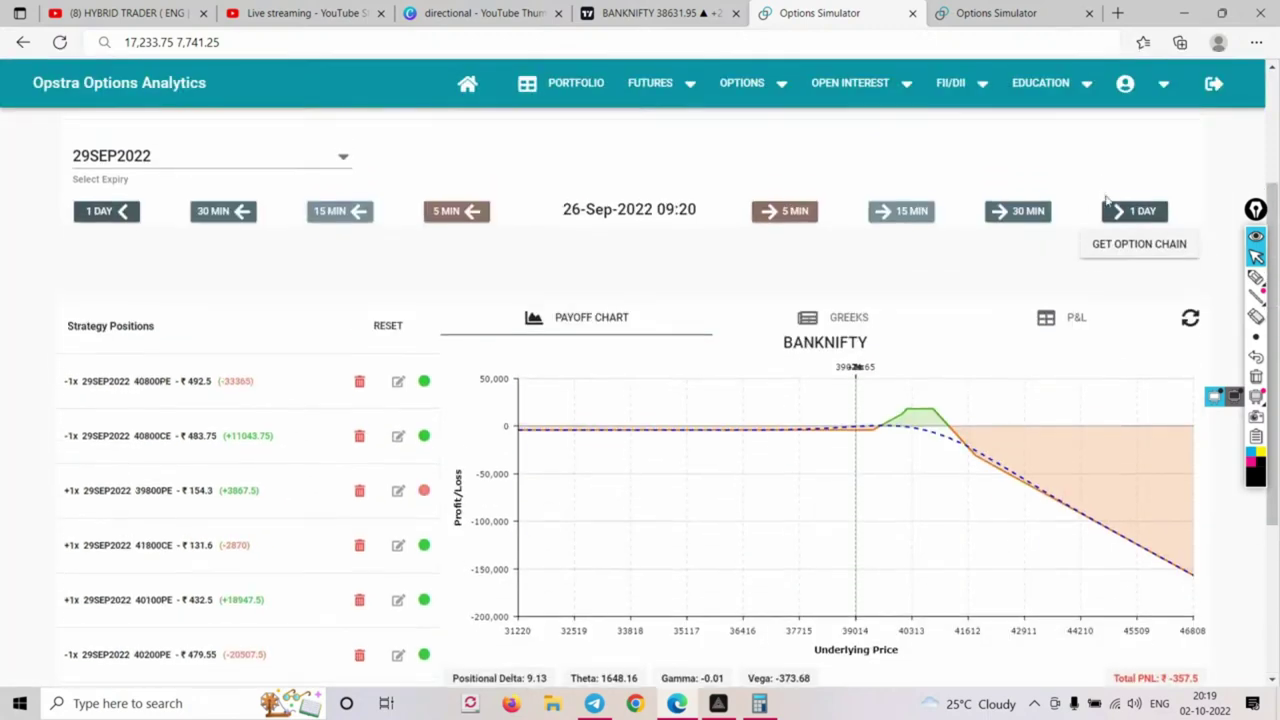
{"action": "left_click", "coordinate": [1127, 257]}
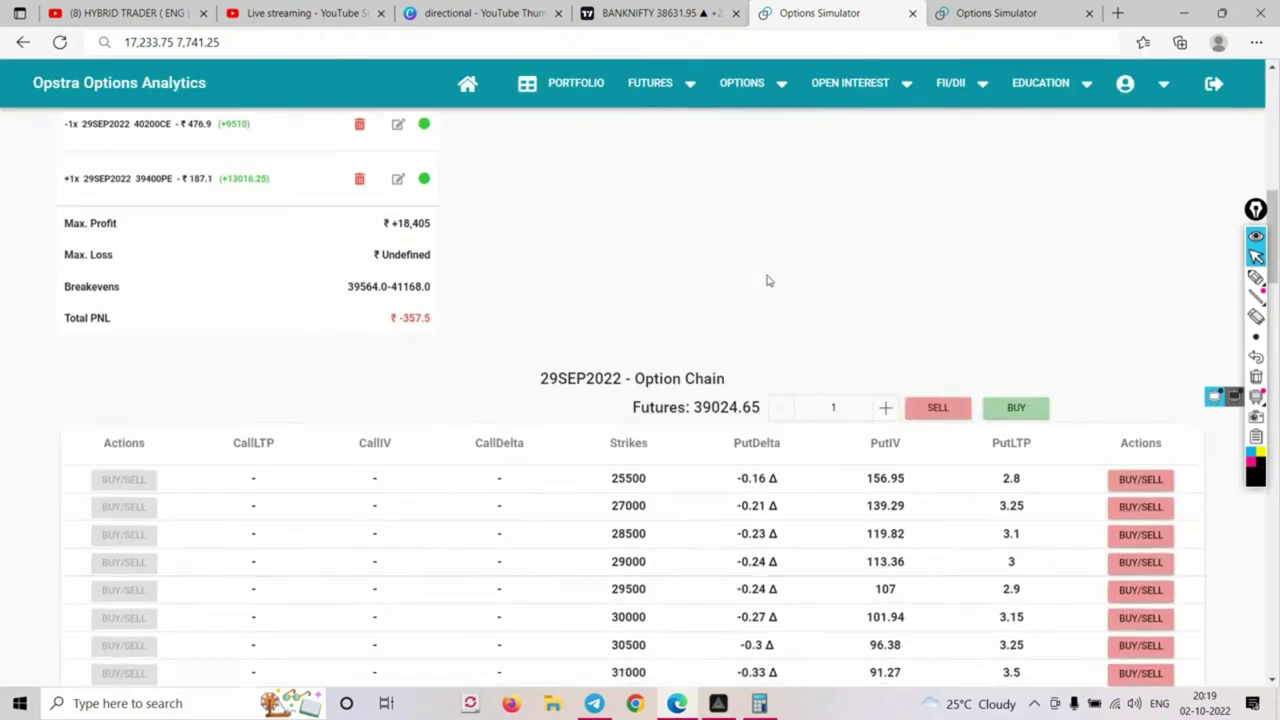
{"action": "scroll", "coordinate": [768, 278], "scroll_direction": "down", "scroll_amount": 10}
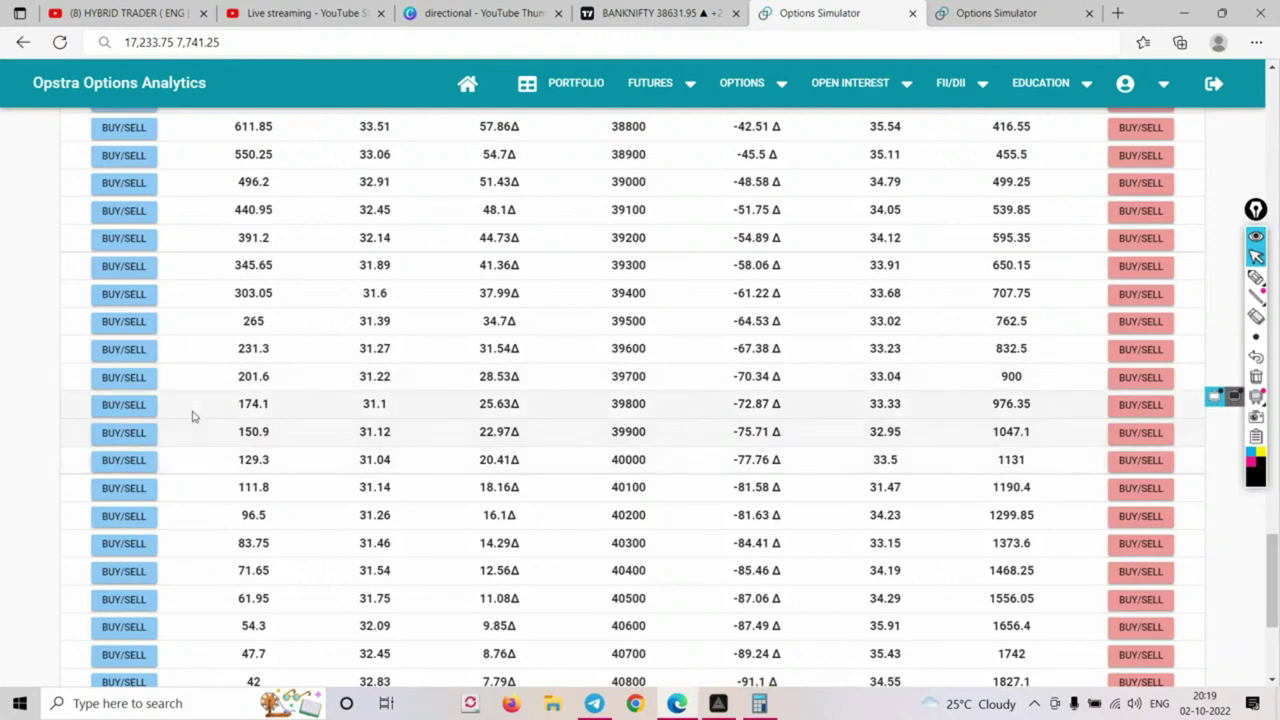
{"action": "left_click", "coordinate": [148, 405]}
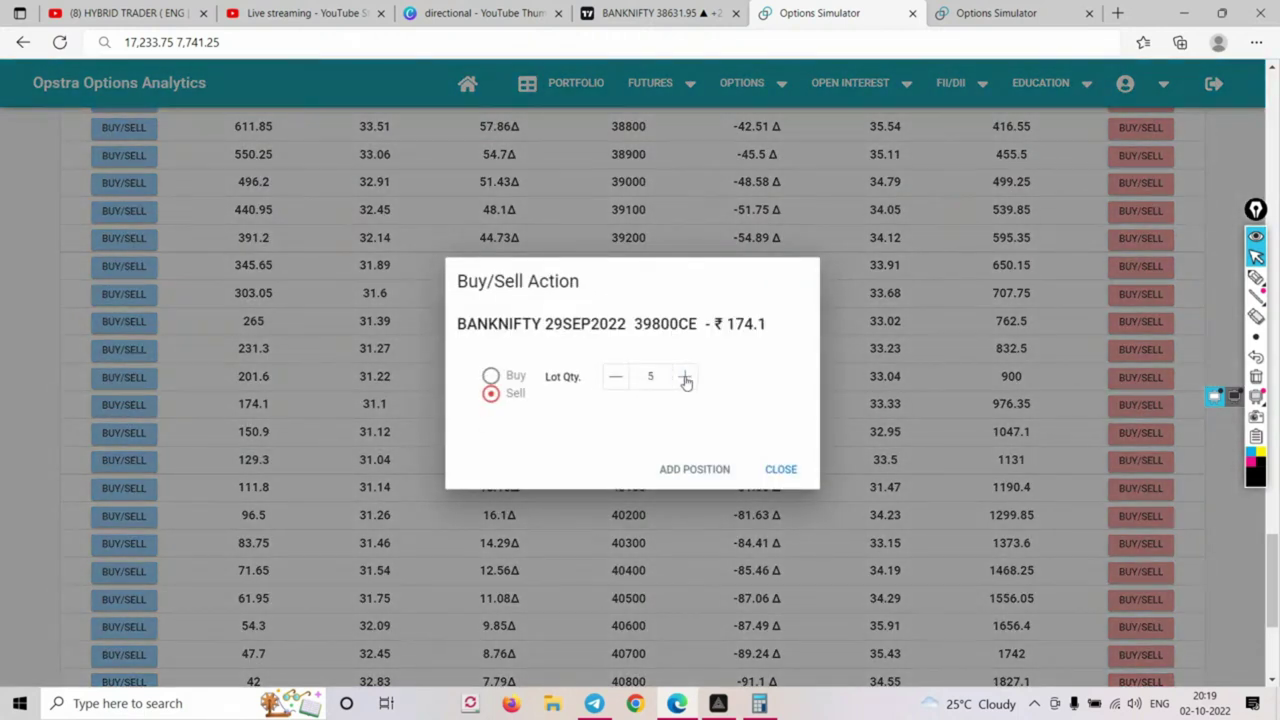
{"action": "left_click", "coordinate": [694, 469]}
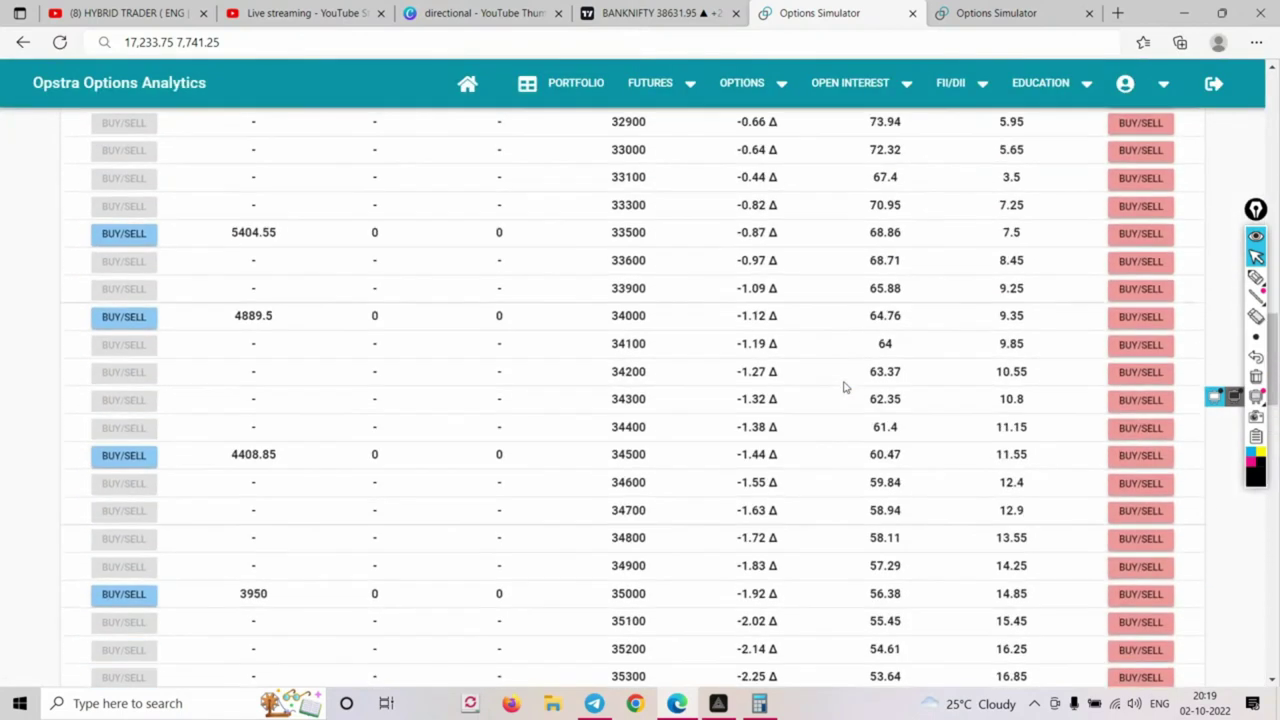
{"action": "mouse_move", "coordinate": [826, 268]}
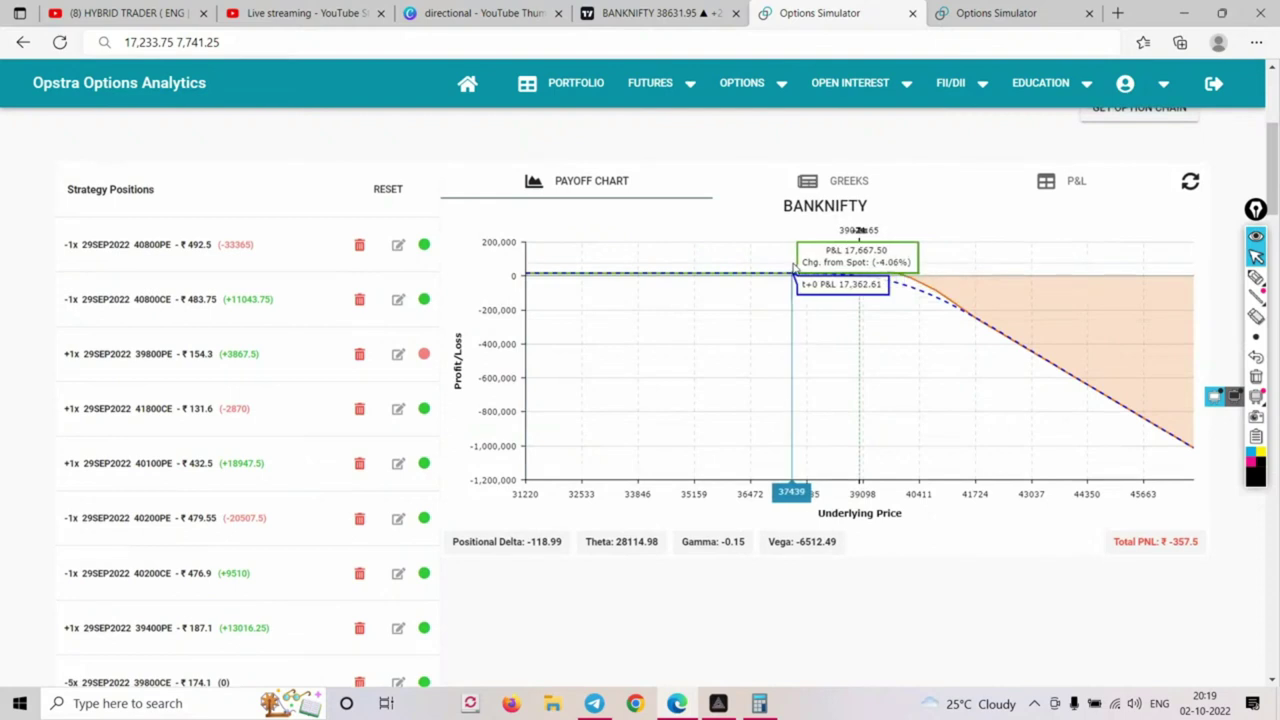
{"action": "scroll", "coordinate": [794, 268], "scroll_direction": "up", "scroll_amount": 2}
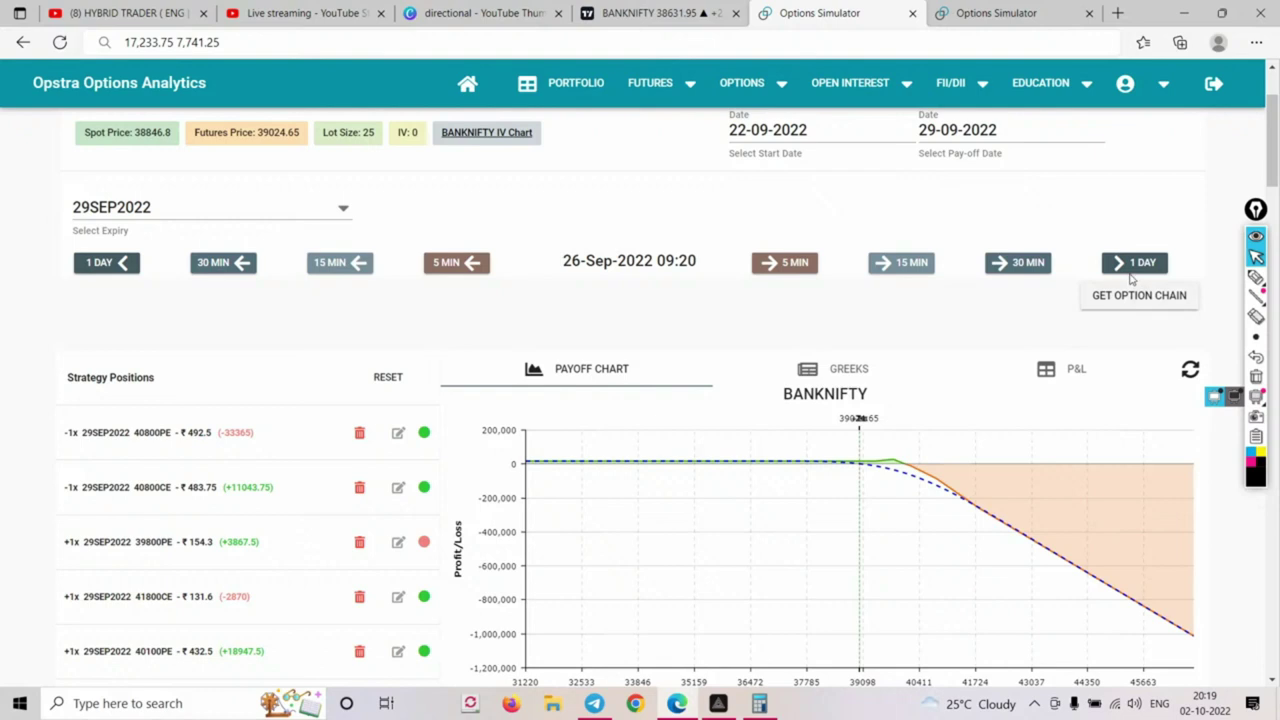
{"action": "scroll", "coordinate": [1140, 566], "scroll_direction": "down", "scroll_amount": 2}
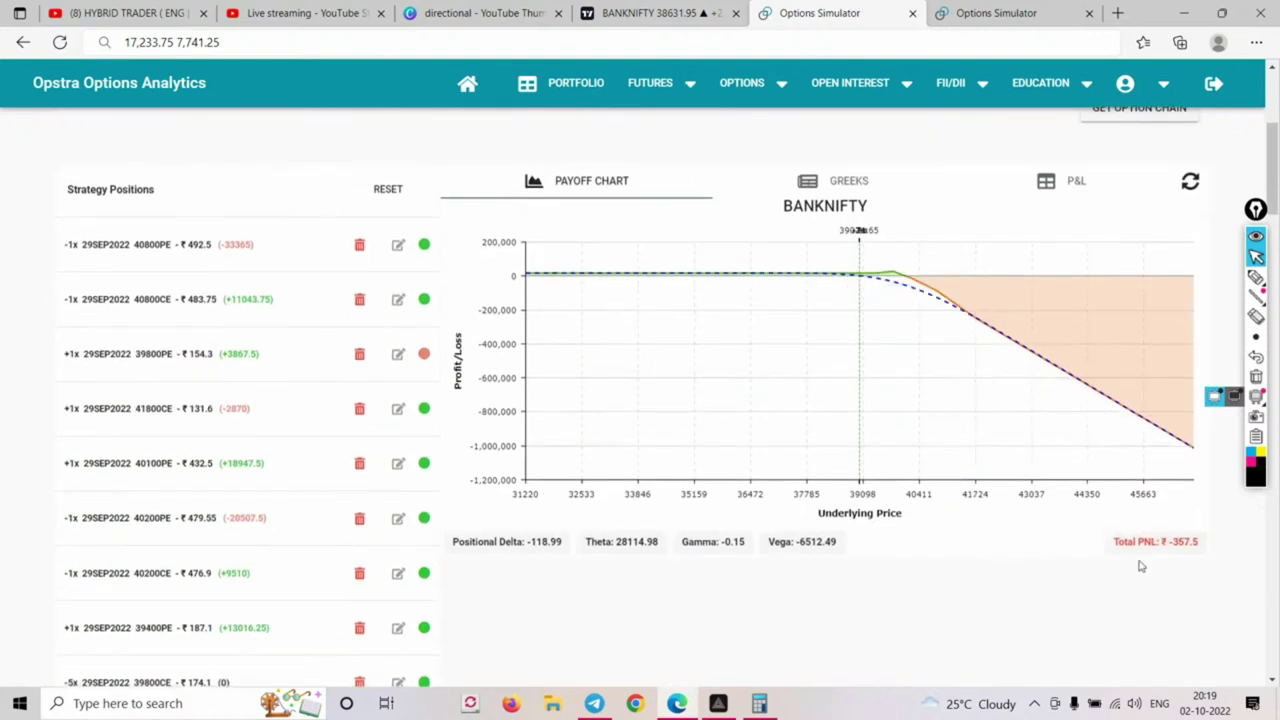
{"action": "scroll", "coordinate": [1147, 415], "scroll_direction": "up", "scroll_amount": 1}
Advance the simulation one day at a time to 29-Sep-2022 09:20 and review the payoff chart and each position's profit
{"action": "left_click", "coordinate": [1138, 170]}
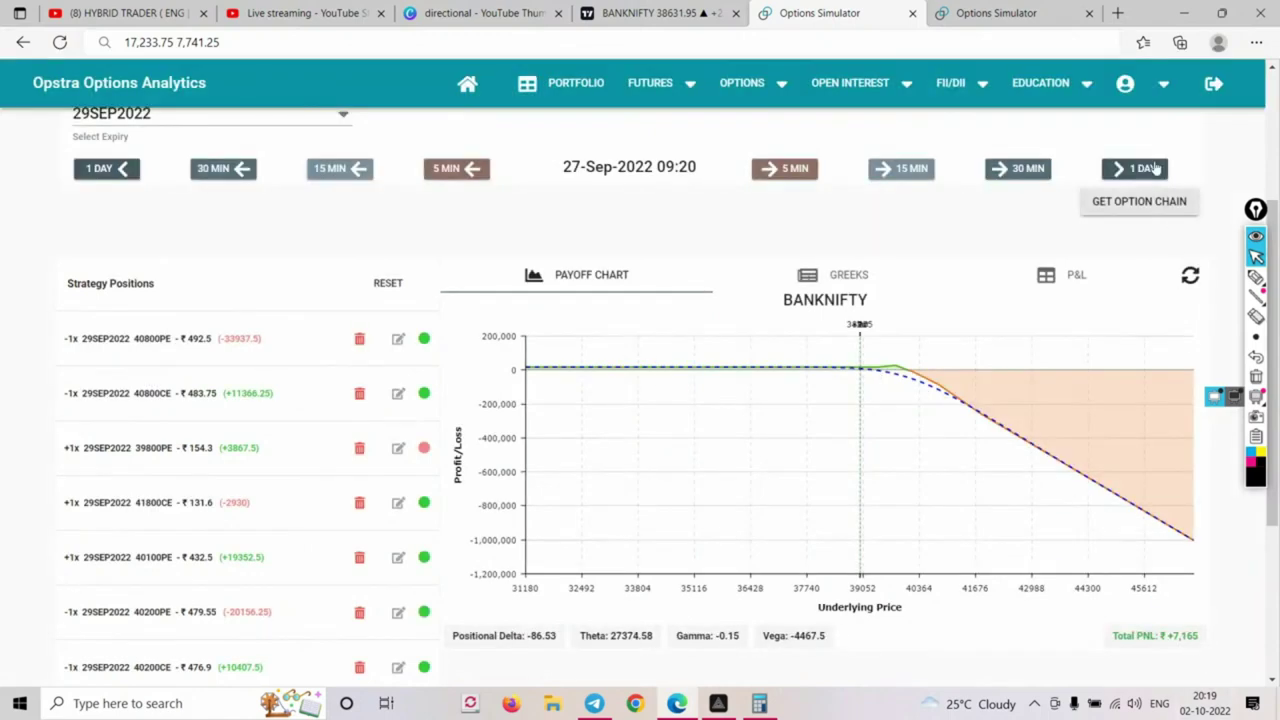
{"action": "left_click", "coordinate": [1156, 172]}
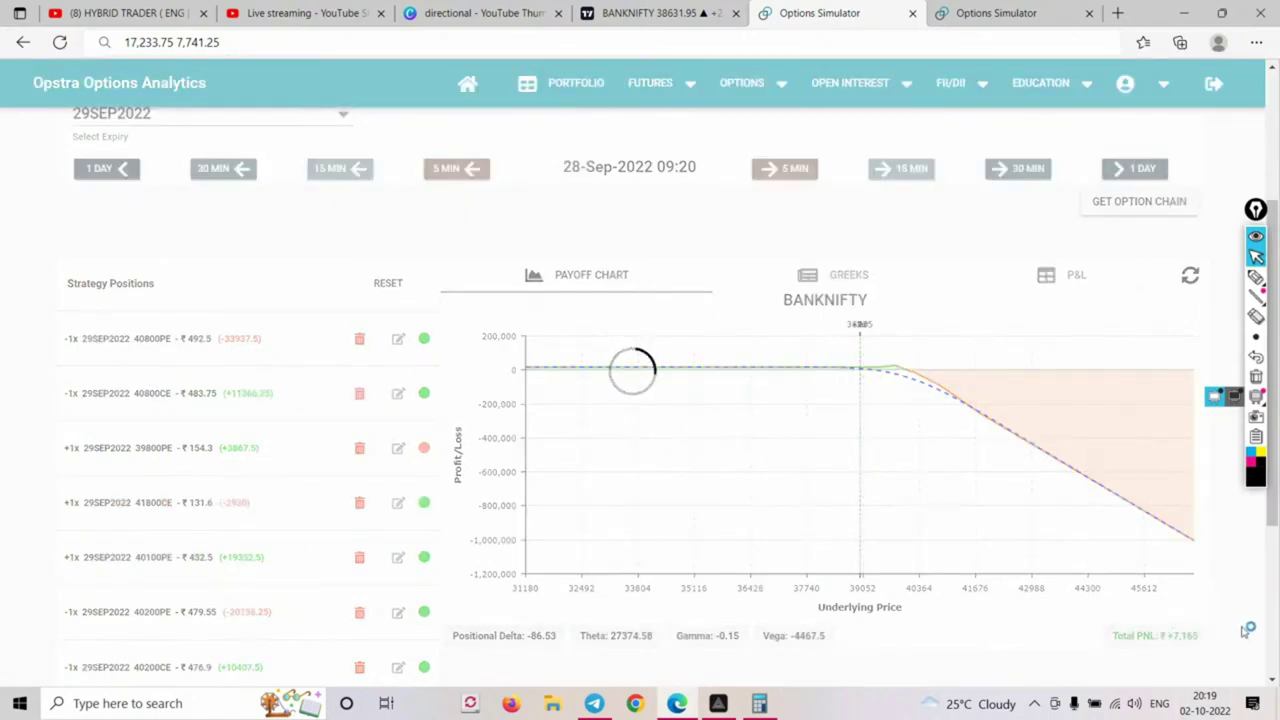
{"action": "left_click", "coordinate": [1124, 168]}
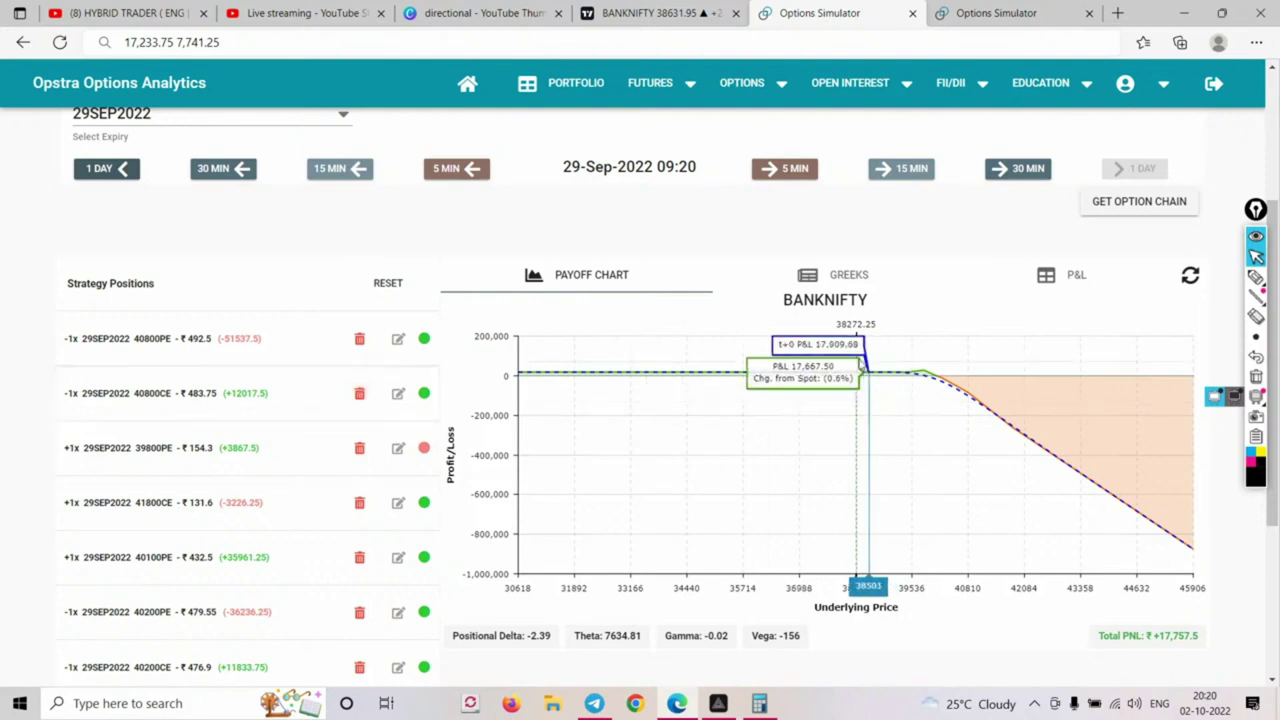
{"action": "scroll", "coordinate": [220, 508], "scroll_direction": "down", "scroll_amount": 3}
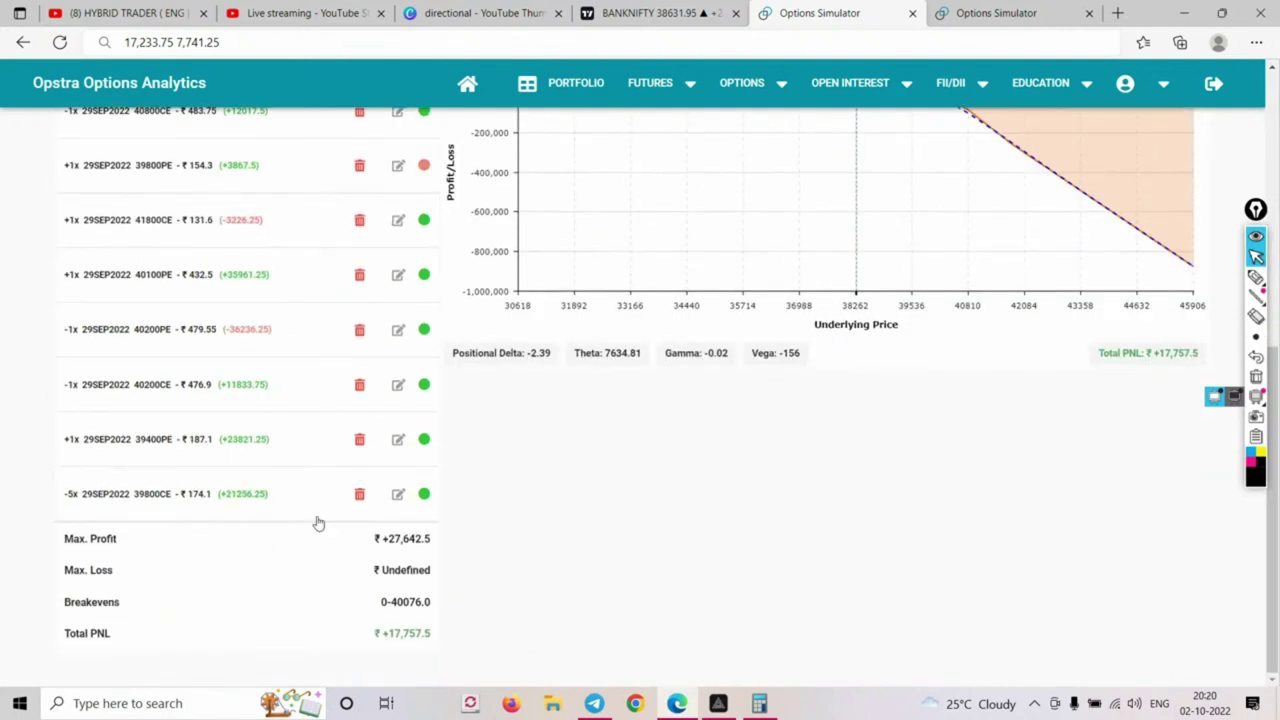
{"action": "scroll", "coordinate": [740, 312], "scroll_direction": "up", "scroll_amount": 4}
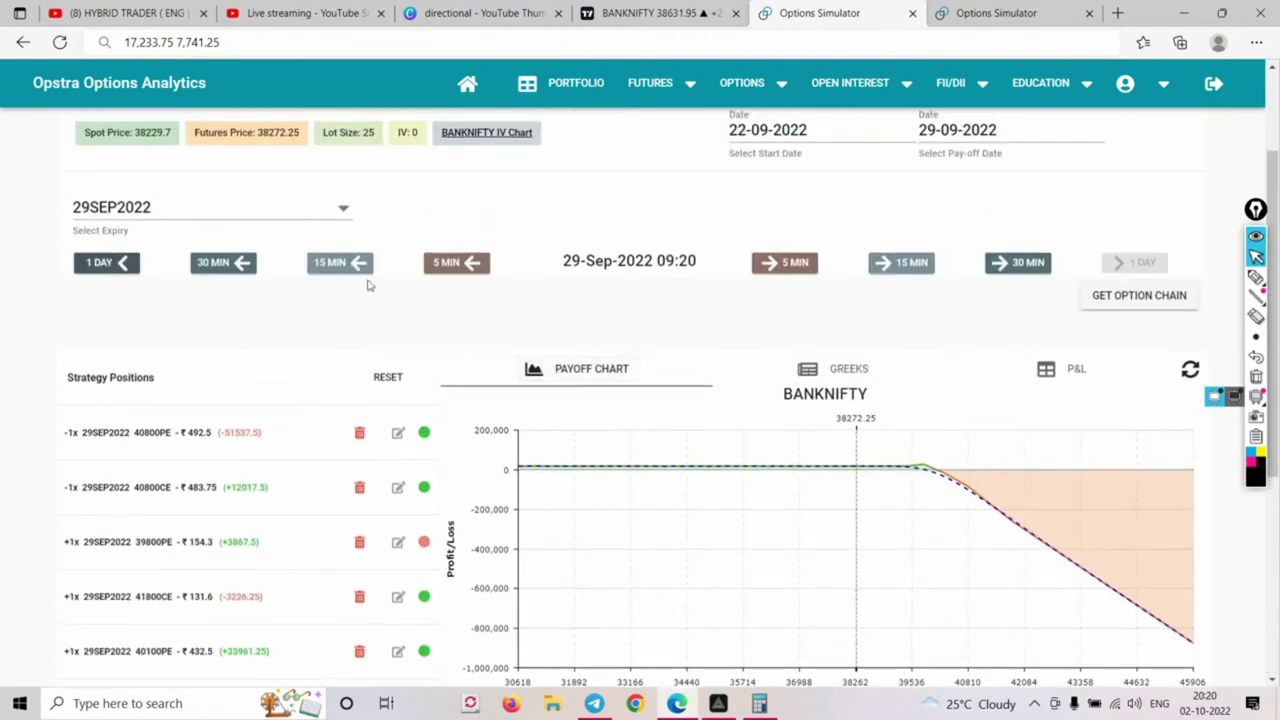
Step the simulation back to 26-Sep-2022 09:20 and delete the five-lot sold 39800 call position
{"action": "left_click", "coordinate": [97, 265]}
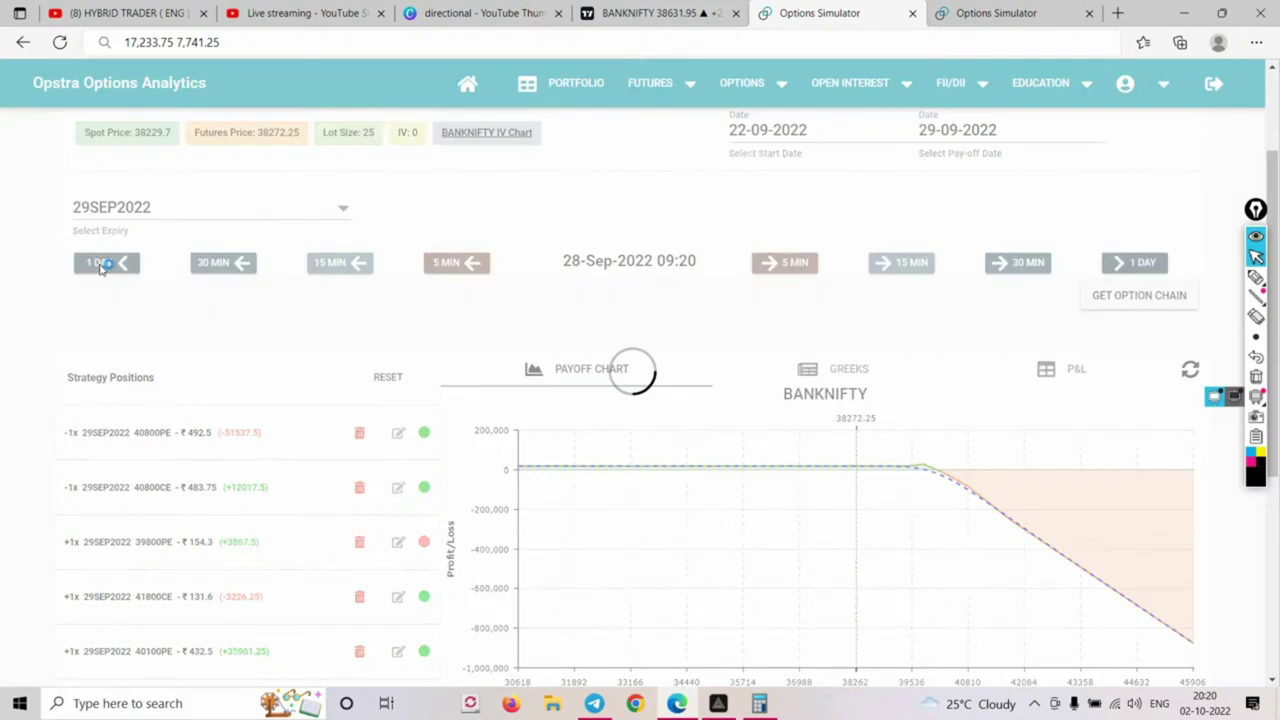
{"action": "left_click", "coordinate": [101, 266]}
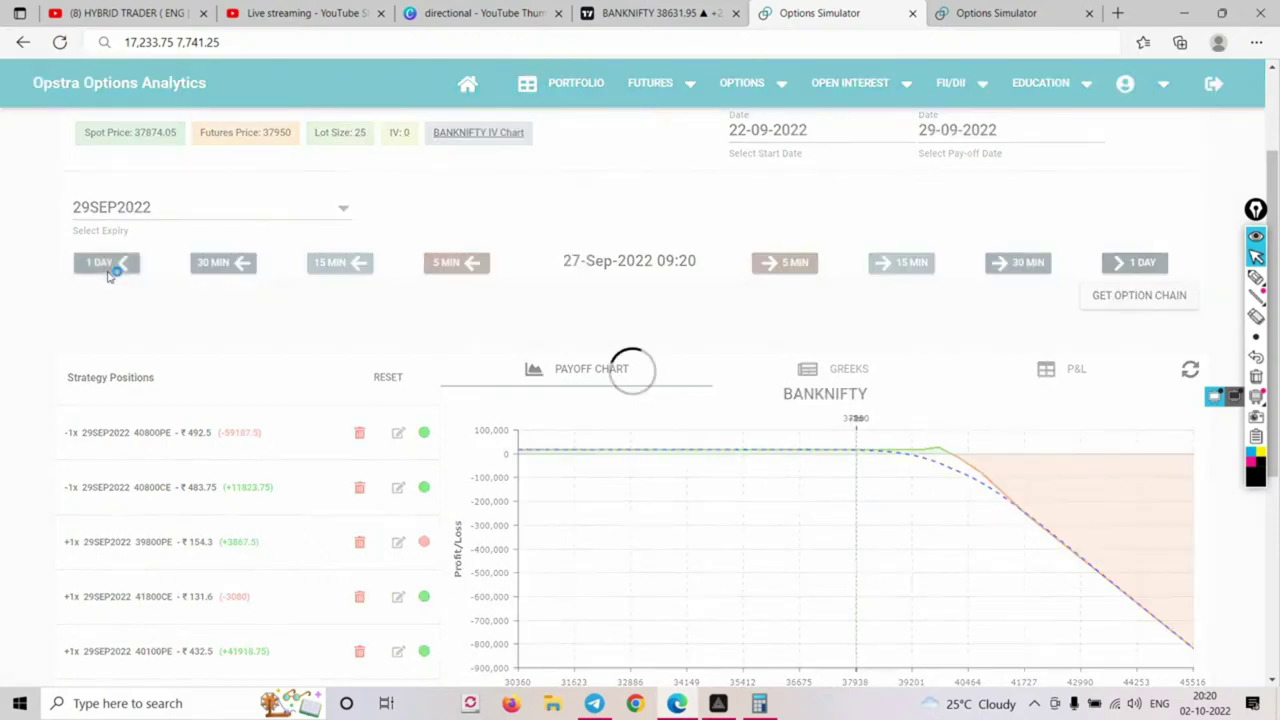
{"action": "left_click", "coordinate": [107, 271]}
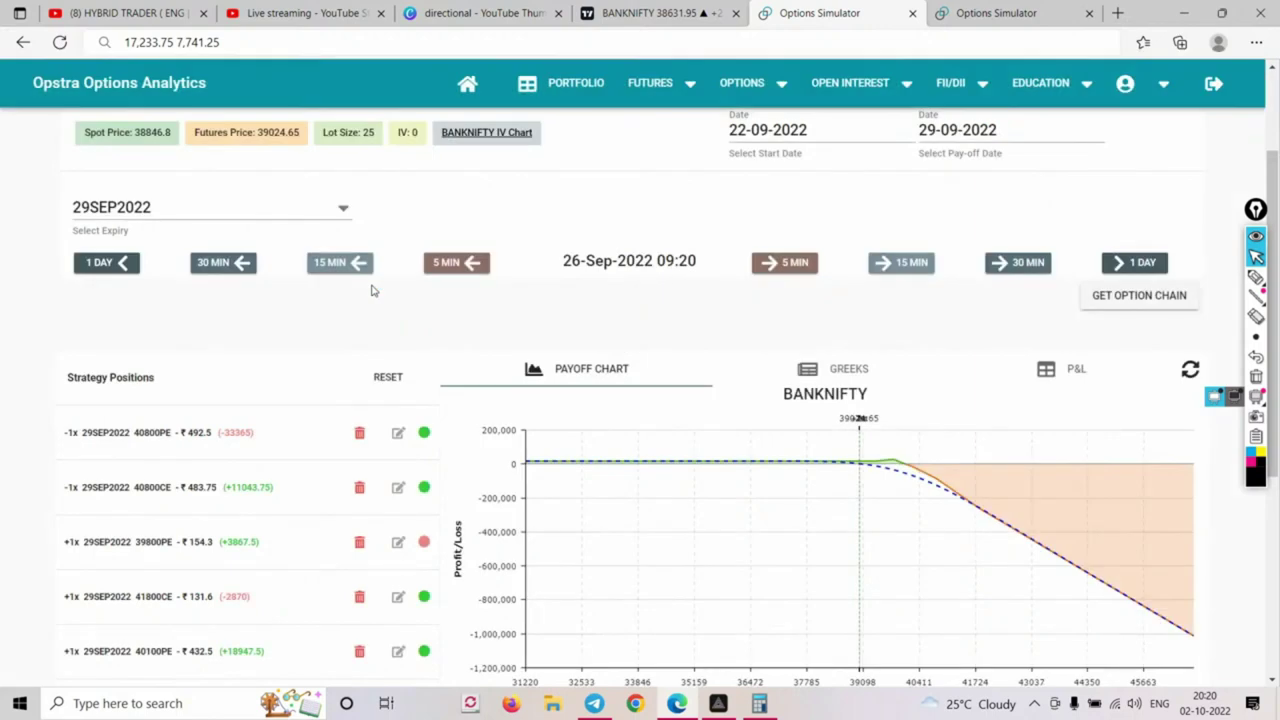
{"action": "scroll", "coordinate": [371, 290], "scroll_direction": "down", "scroll_amount": 3}
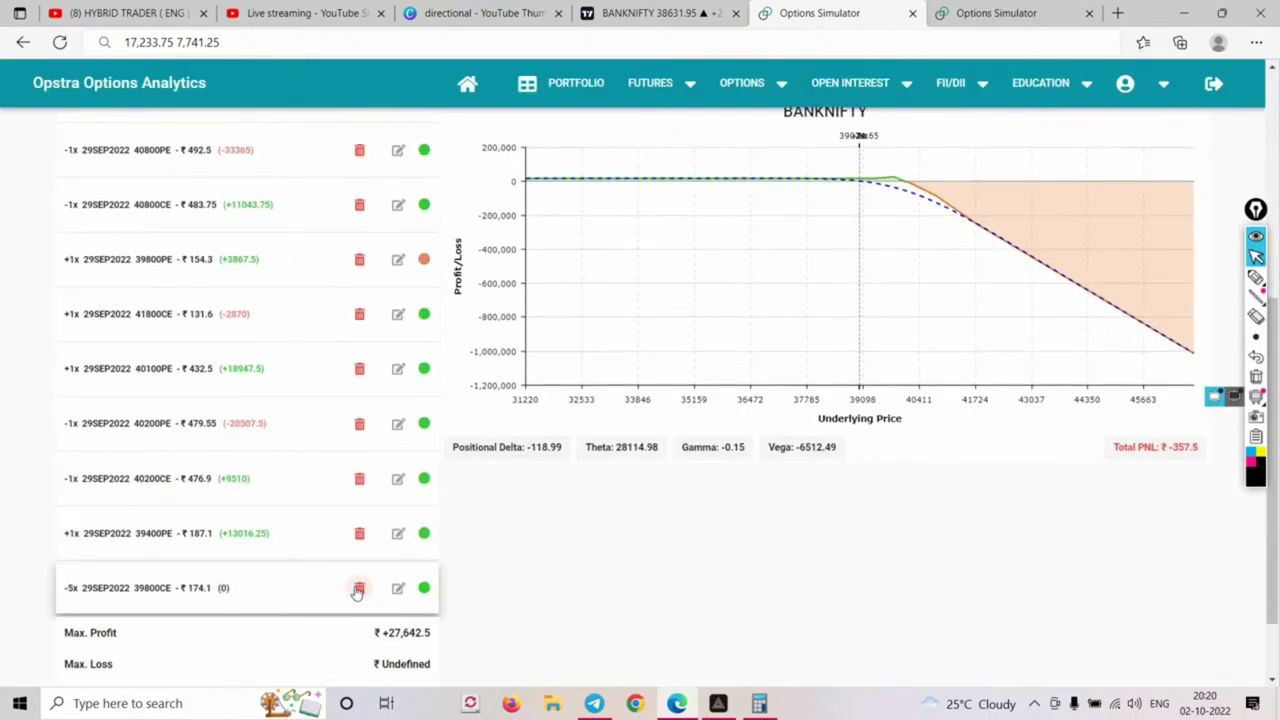
{"action": "left_click", "coordinate": [358, 589]}
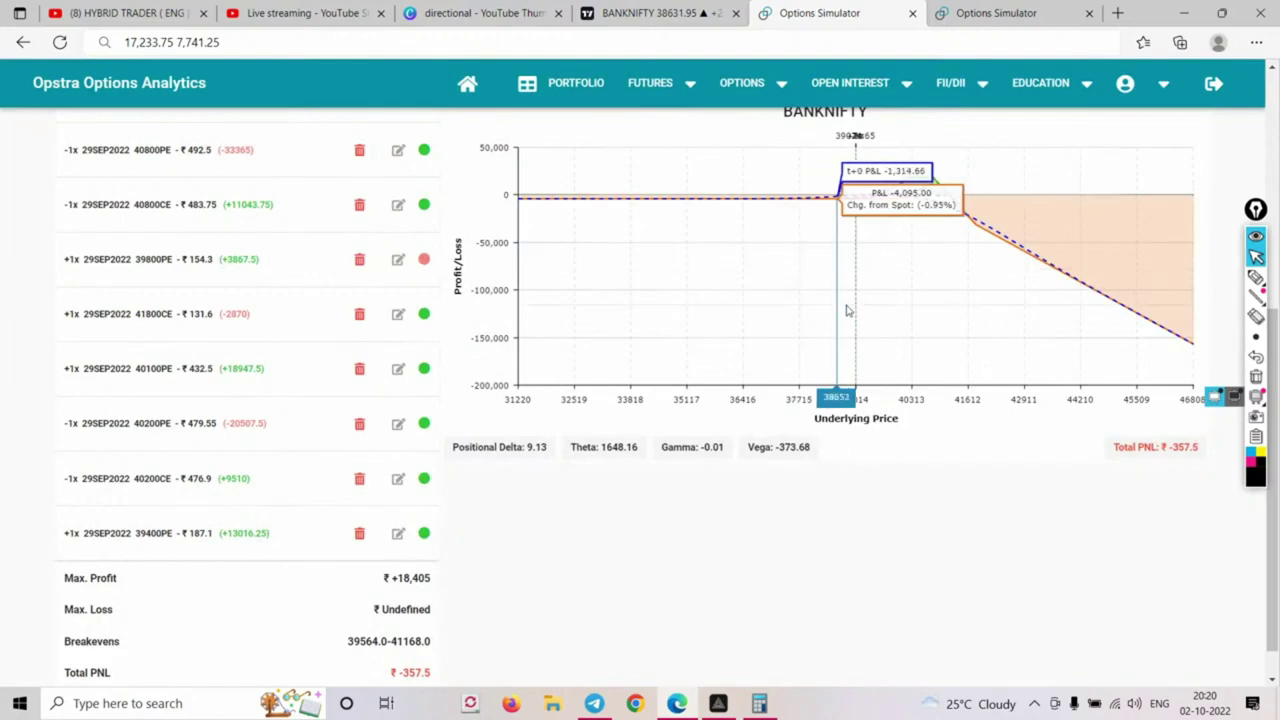
Review the remaining positions and payoff chart, and sell one lot of the 29SEP2022 40600 call at ₹54.3
{"action": "scroll", "coordinate": [950, 300], "scroll_direction": "up", "scroll_amount": 2}
{"action": "scroll", "coordinate": [1032, 305], "scroll_direction": "up", "scroll_amount": 2}
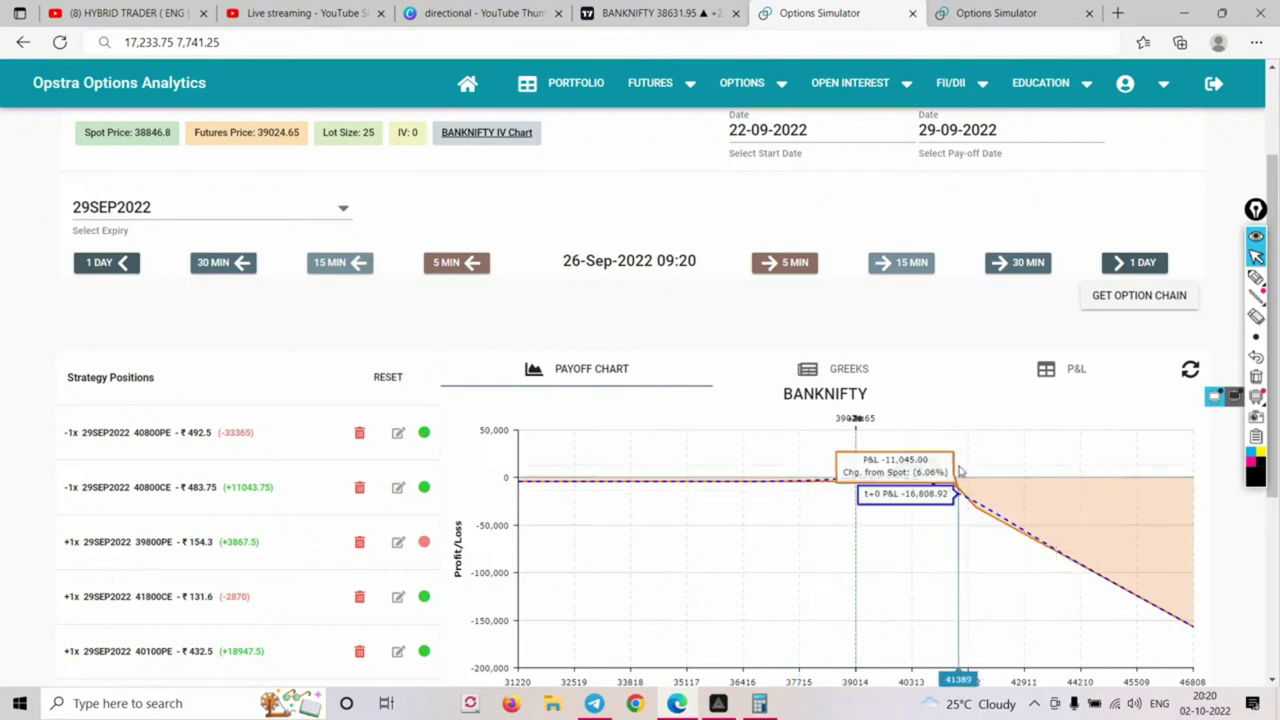
{"action": "scroll", "coordinate": [960, 470], "scroll_direction": "down", "scroll_amount": 1}
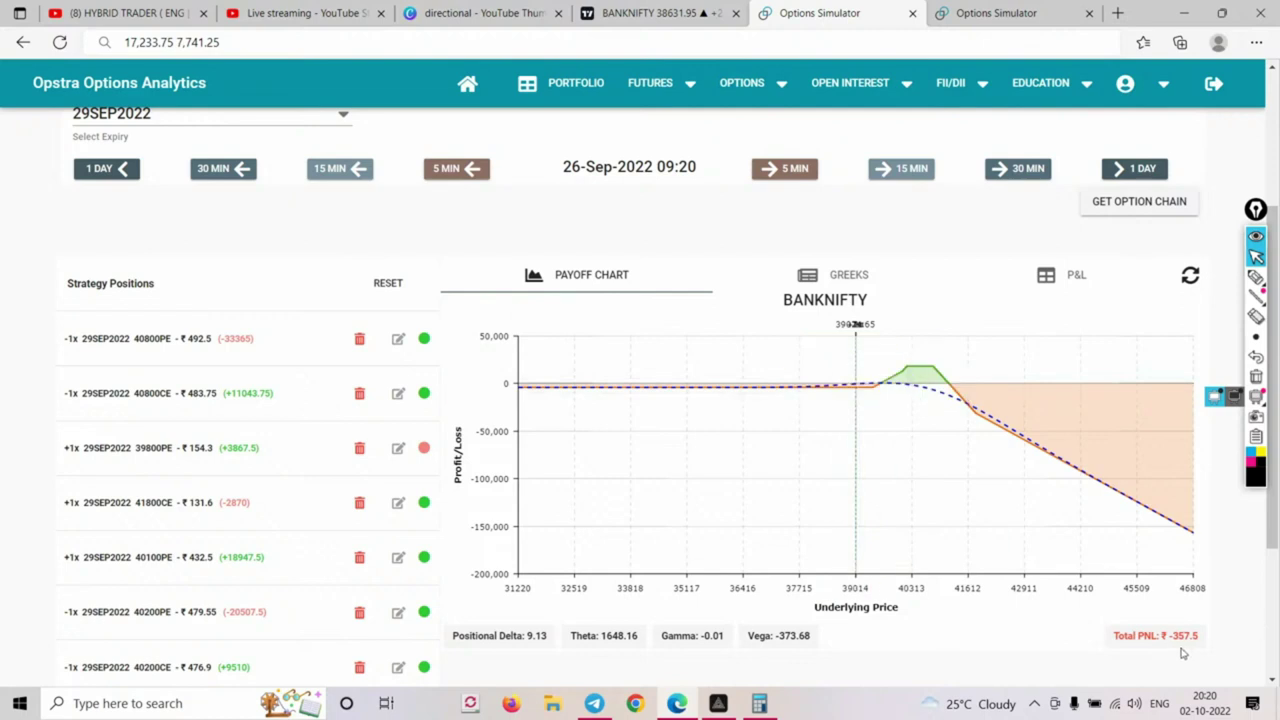
{"action": "scroll", "coordinate": [380, 455], "scroll_direction": "down", "scroll_amount": 2}
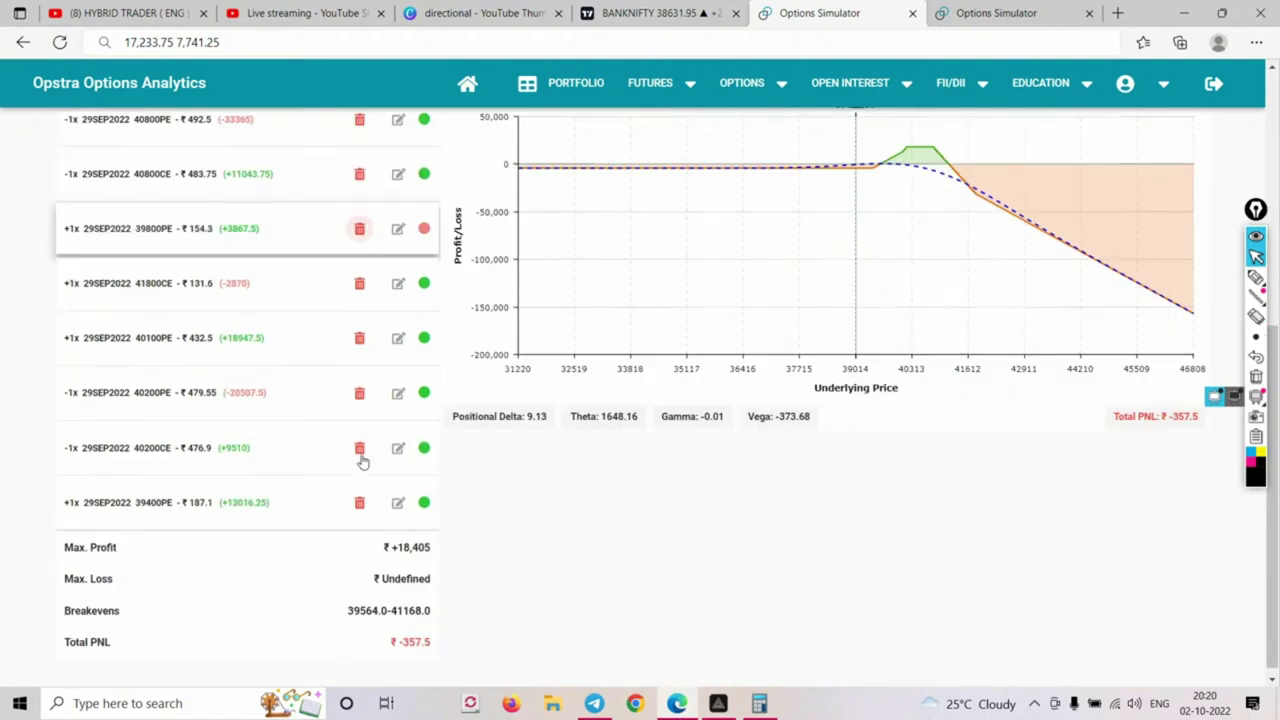
{"action": "scroll", "coordinate": [1037, 363], "scroll_direction": "up", "scroll_amount": 4}
{"action": "left_click", "coordinate": [1139, 350]}
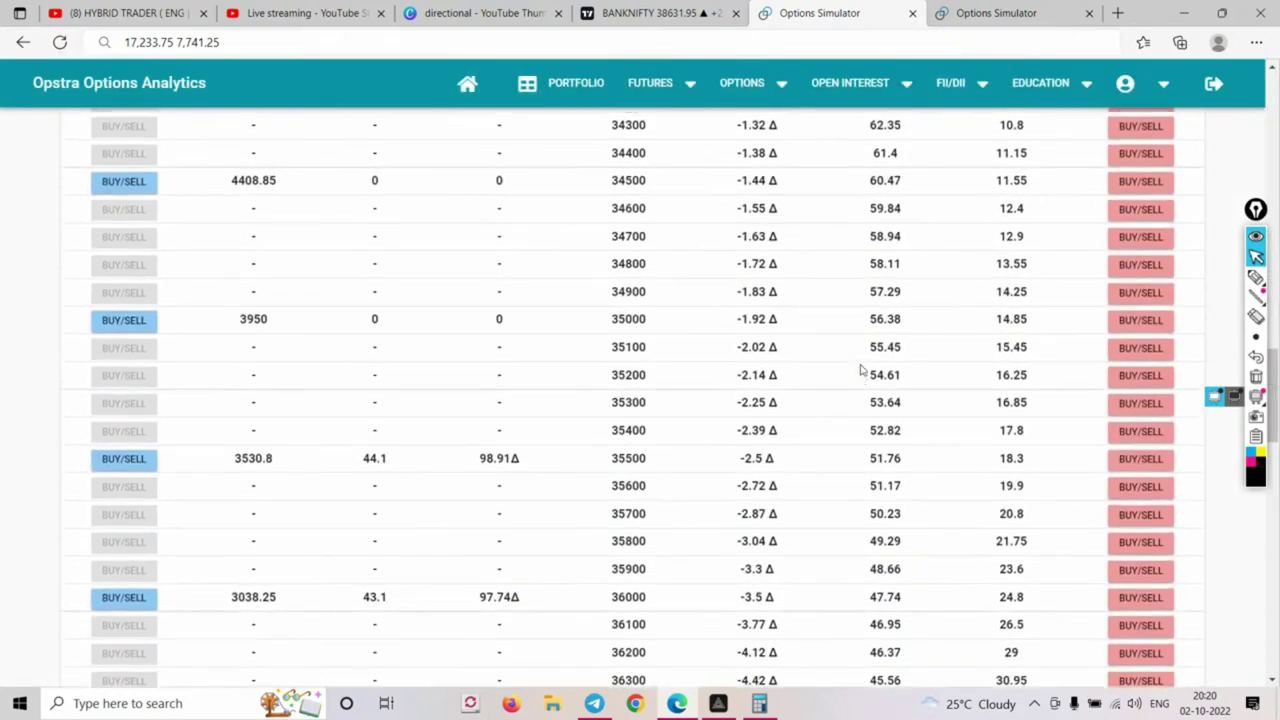
{"action": "scroll", "coordinate": [860, 370], "scroll_direction": "down", "scroll_amount": 10}
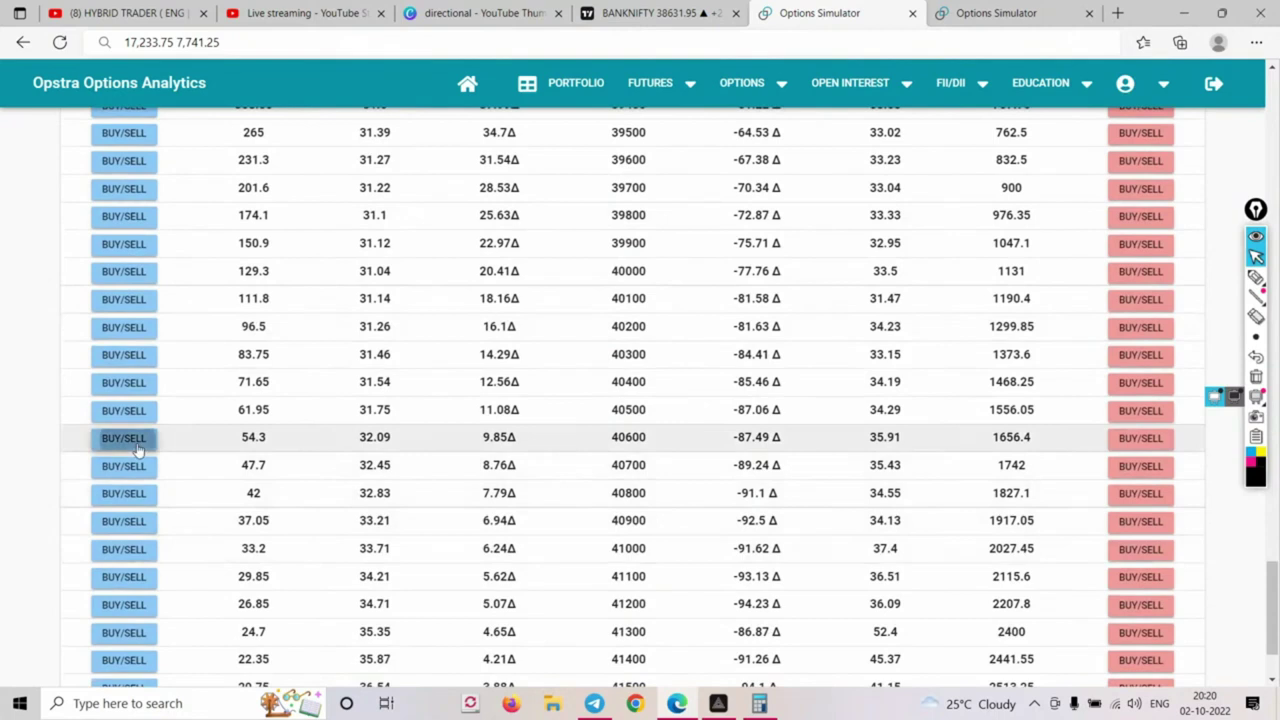
{"action": "left_click", "coordinate": [124, 440]}
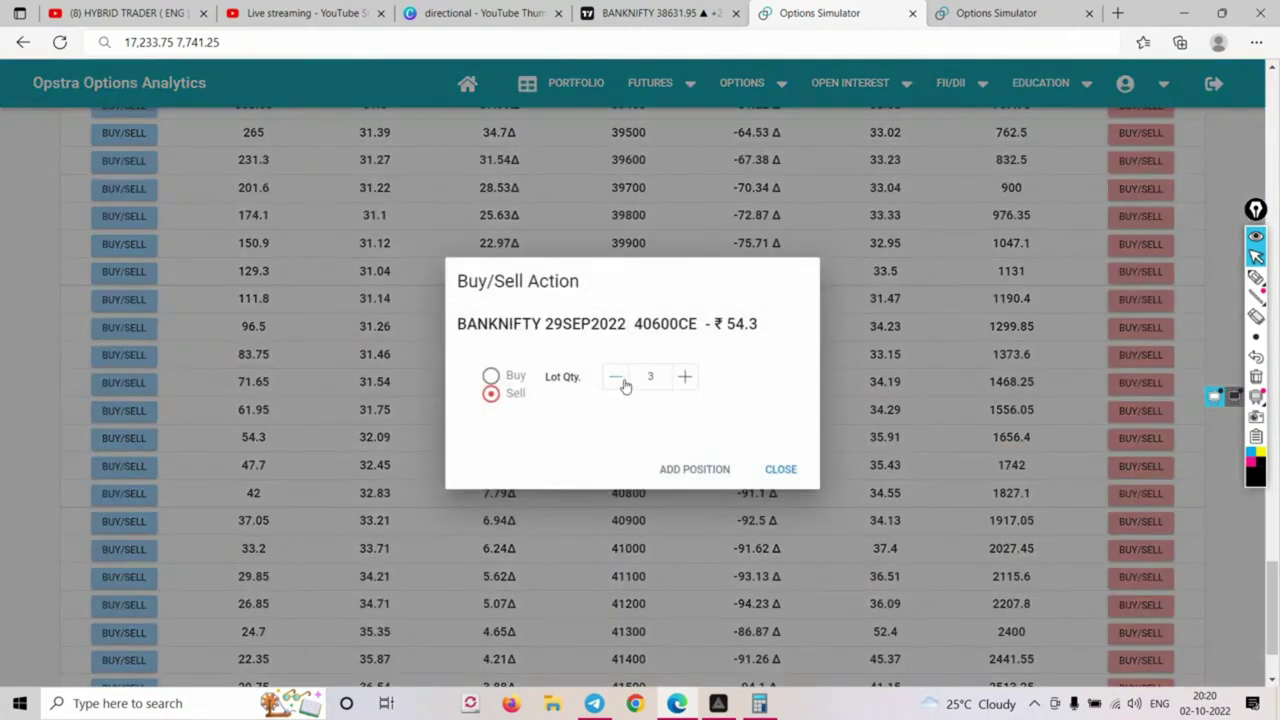
{"action": "left_click", "coordinate": [692, 472]}
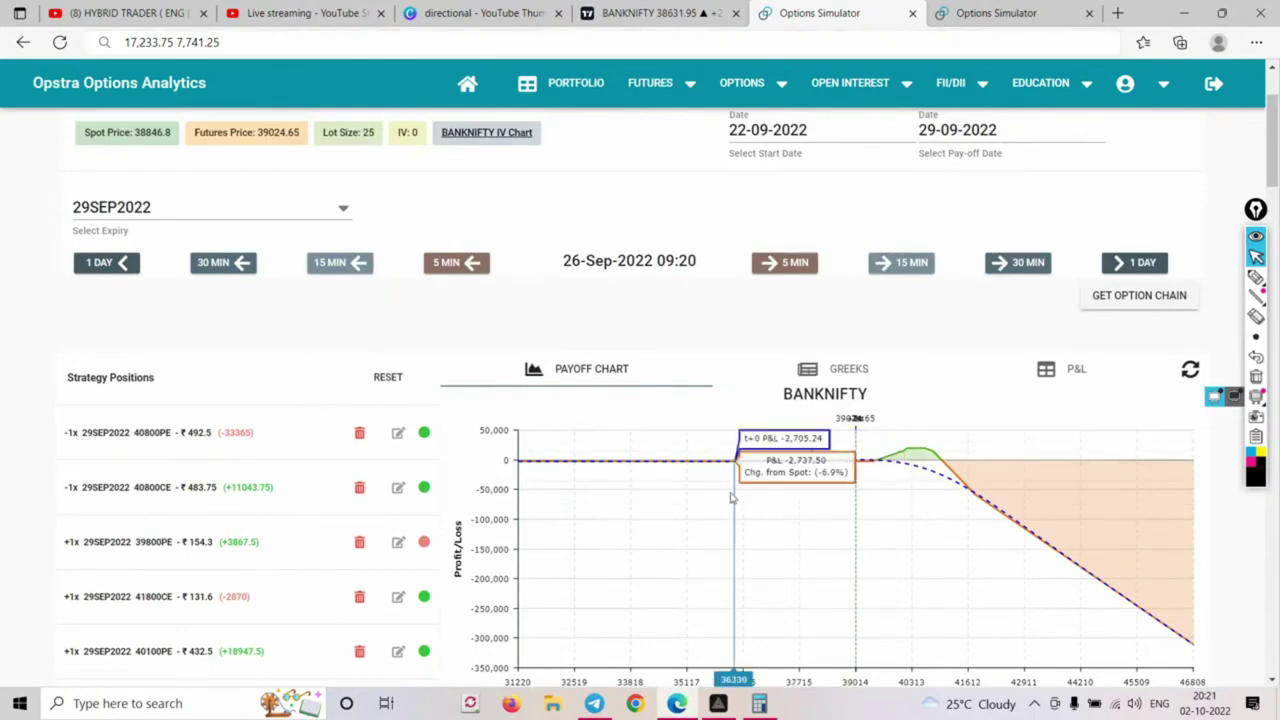
Advance the simulation one day to 27-Sep-2022 09:20 and review the payoff chart, breakevens and per-position P&L table
{"action": "scroll", "coordinate": [866, 375], "scroll_direction": "down", "scroll_amount": 1}
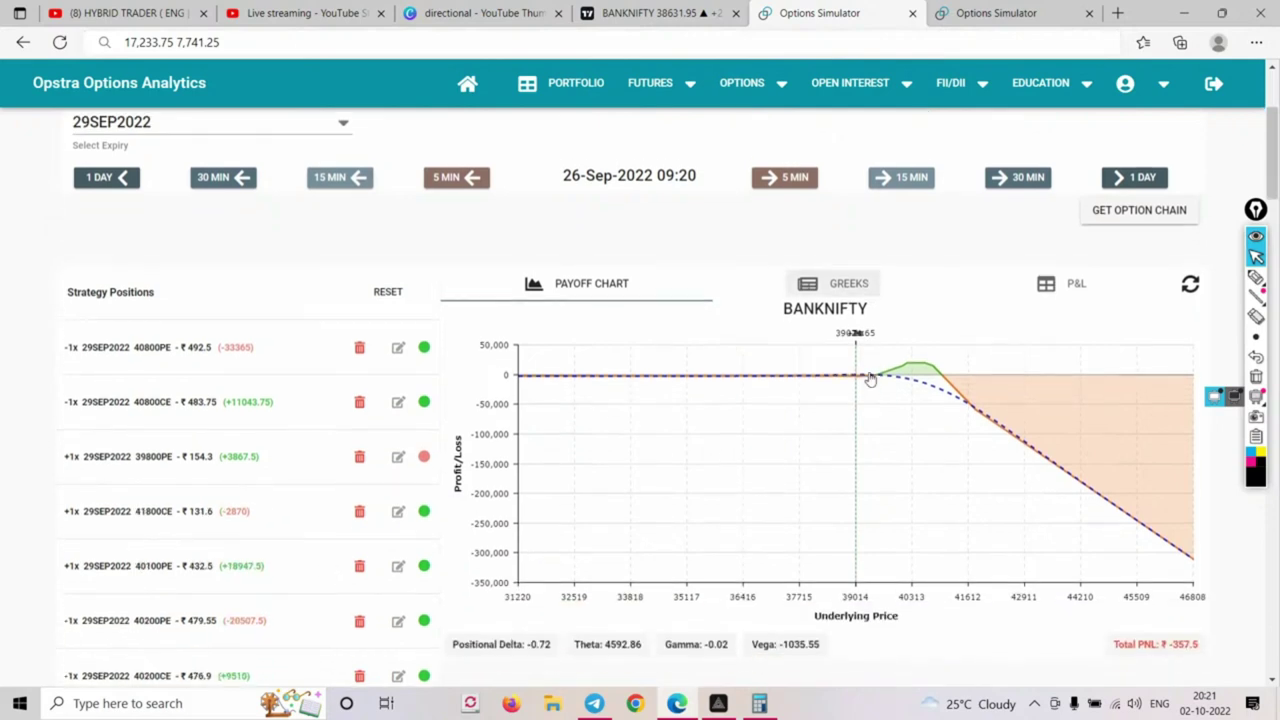
{"action": "left_click", "coordinate": [1141, 170]}
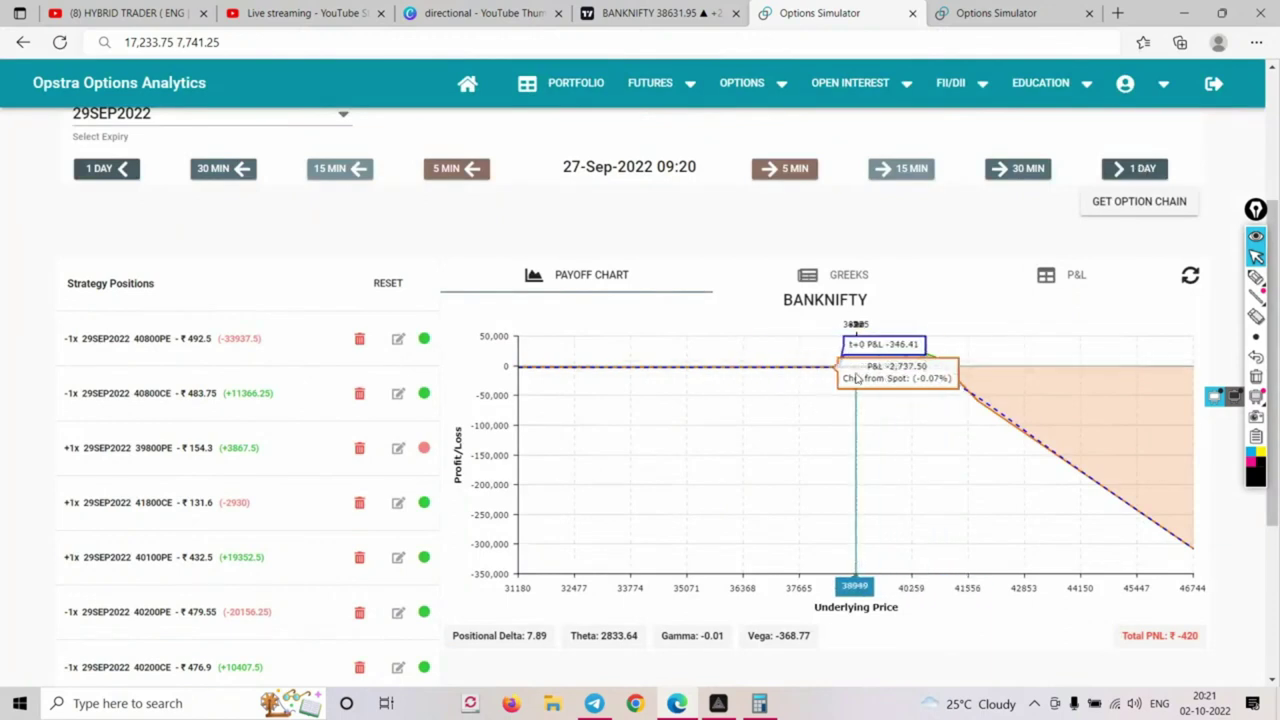
{"action": "scroll", "coordinate": [360, 569], "scroll_direction": "down", "scroll_amount": 3}
{"action": "scroll", "coordinate": [705, 421], "scroll_direction": "up", "scroll_amount": 2}
{"action": "scroll", "coordinate": [357, 614], "scroll_direction": "down", "scroll_amount": 2}
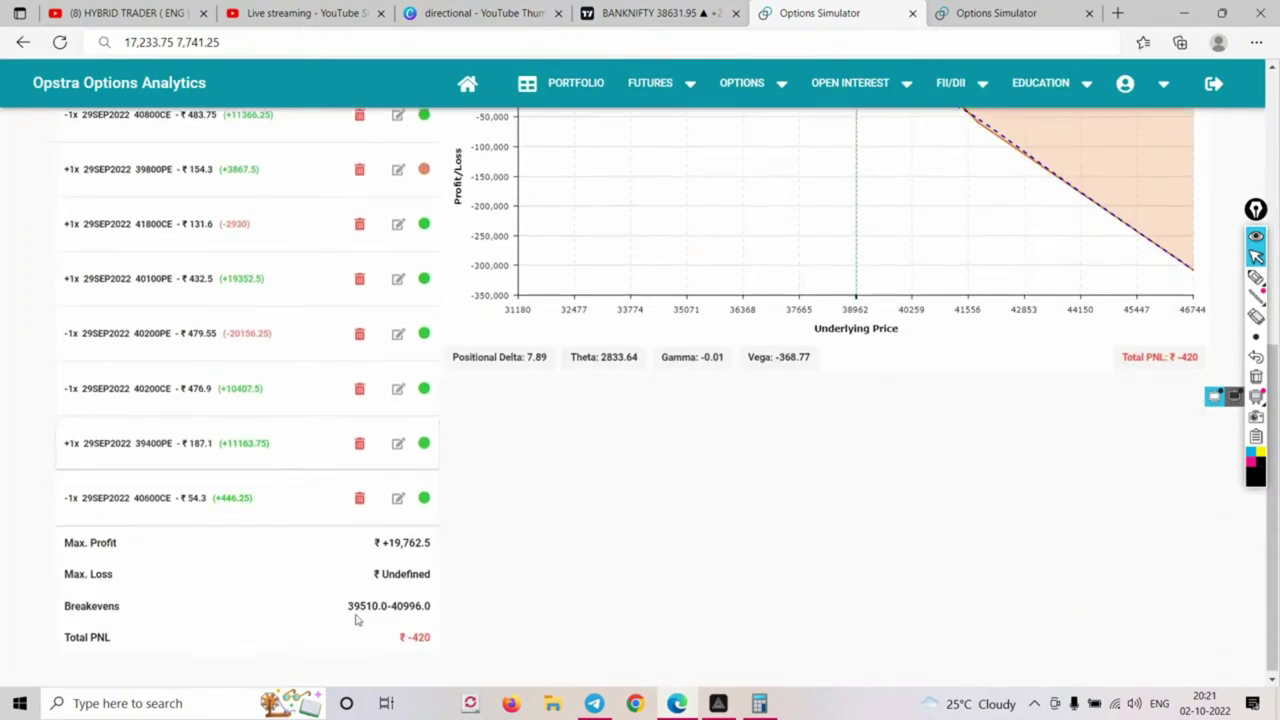
{"action": "scroll", "coordinate": [951, 300], "scroll_direction": "up", "scroll_amount": 2}
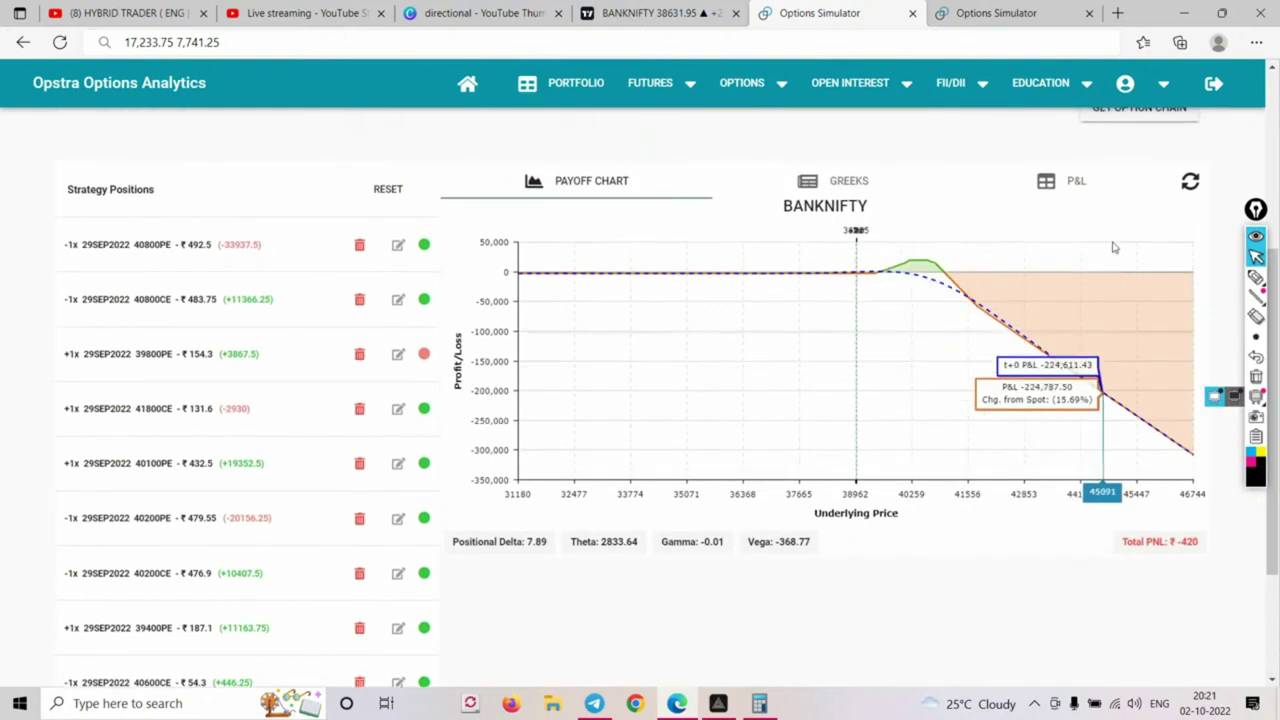
{"action": "left_click", "coordinate": [1086, 187]}
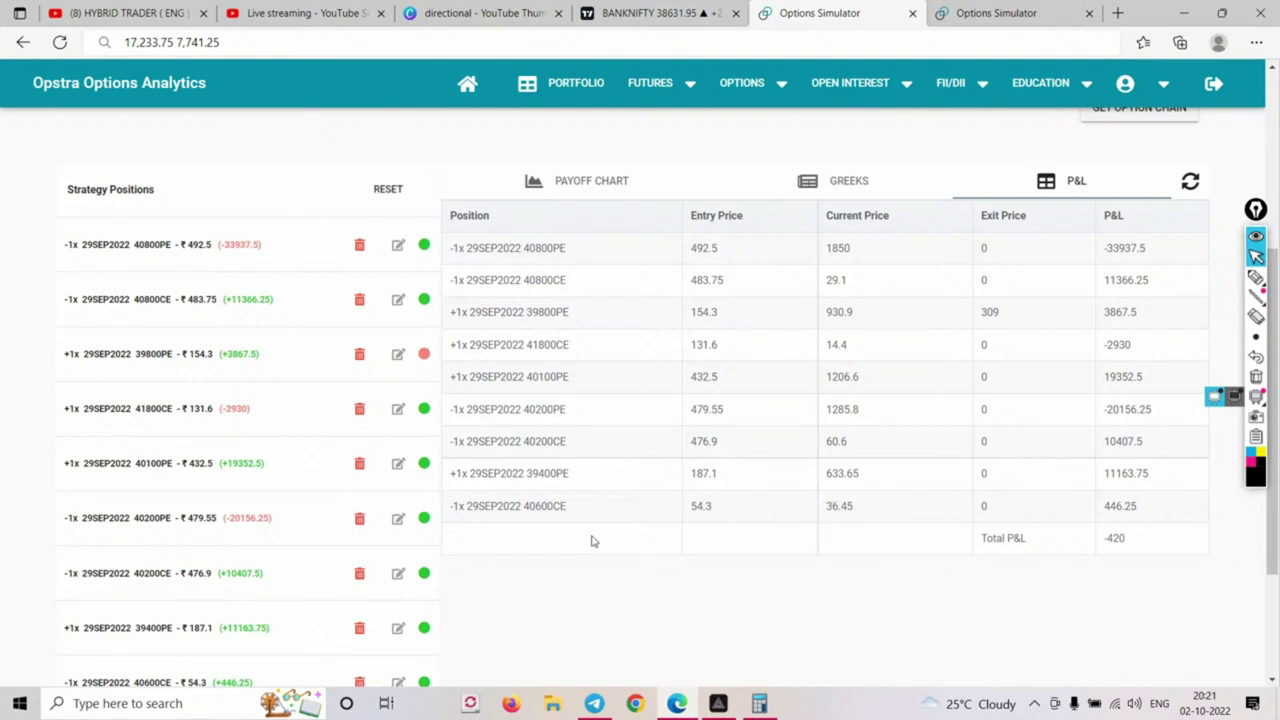
{"action": "scroll", "coordinate": [591, 540], "scroll_direction": "down", "scroll_amount": 2}
Load the 27-Sep-2022 option chain and sell one lot of the 29SEP2022 40300 call at ₹52.5
{"action": "scroll", "coordinate": [1103, 383], "scroll_direction": "up", "scroll_amount": 5}
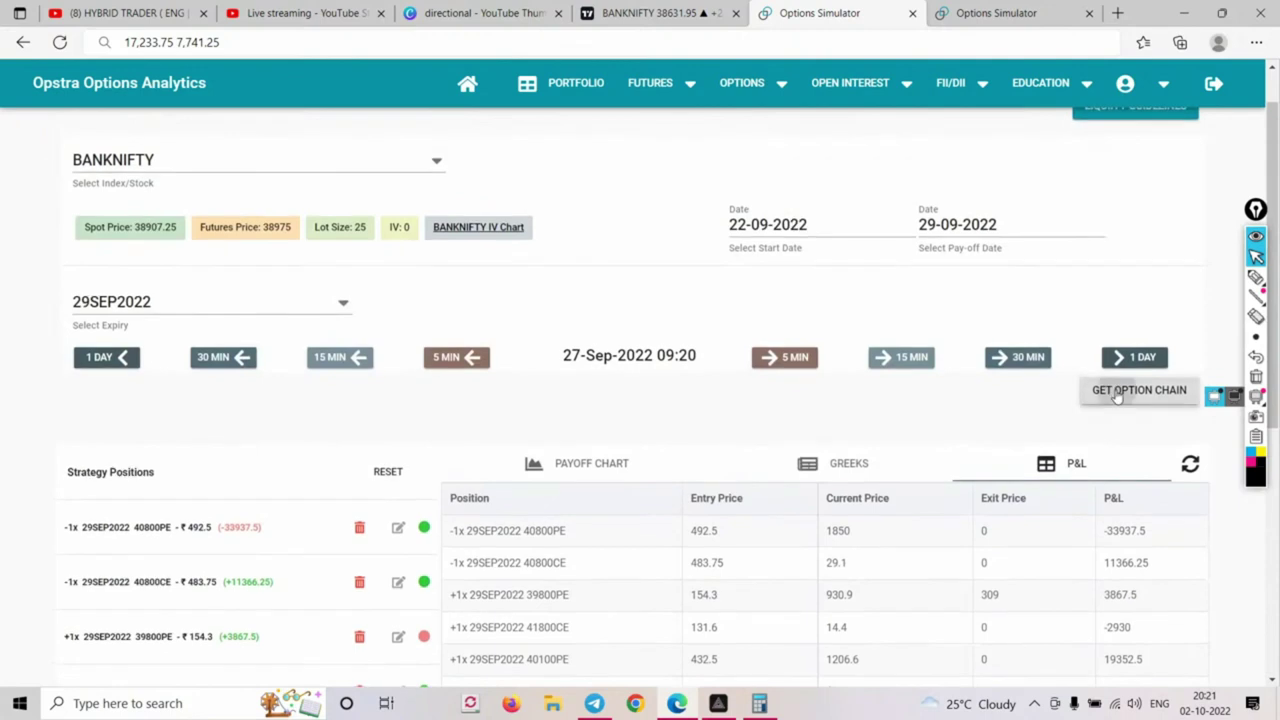
{"action": "left_click", "coordinate": [1116, 392]}
{"action": "scroll", "coordinate": [680, 434], "scroll_direction": "down", "scroll_amount": 12}
{"action": "scroll", "coordinate": [680, 434], "scroll_direction": "down", "scroll_amount": 19}
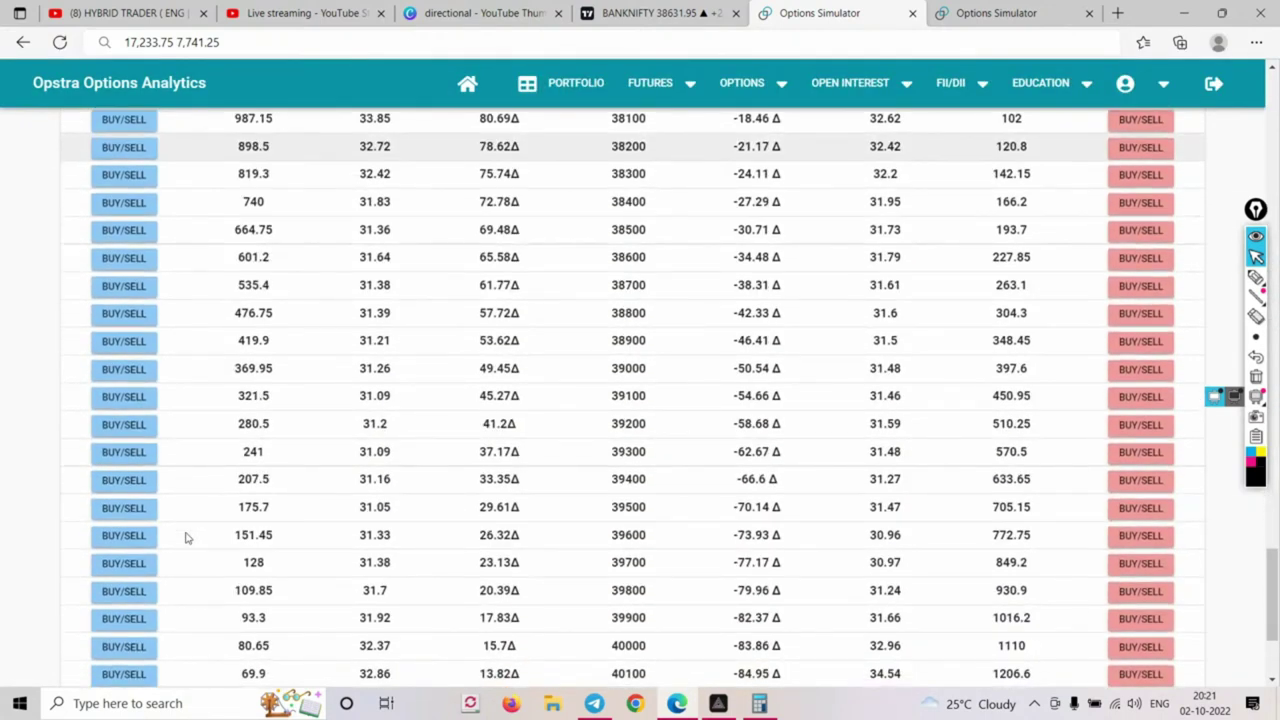
{"action": "scroll", "coordinate": [185, 538], "scroll_direction": "down", "scroll_amount": 2}
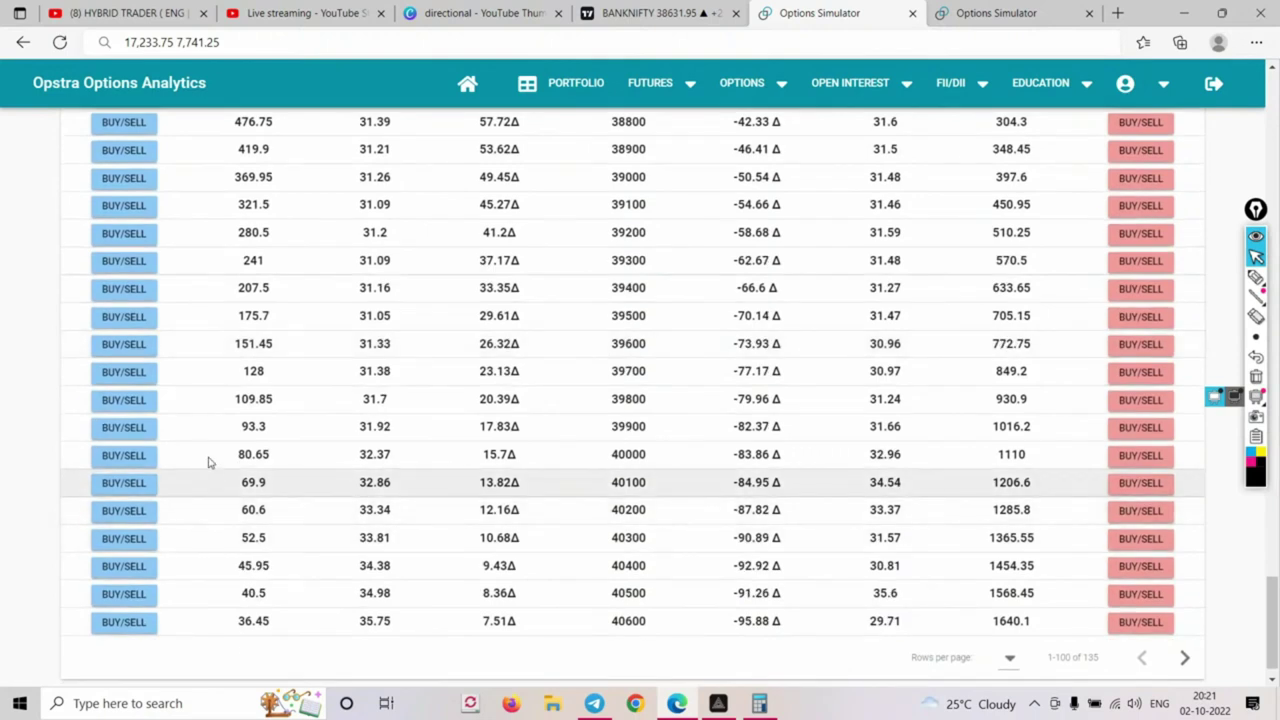
{"action": "left_click", "coordinate": [123, 537]}
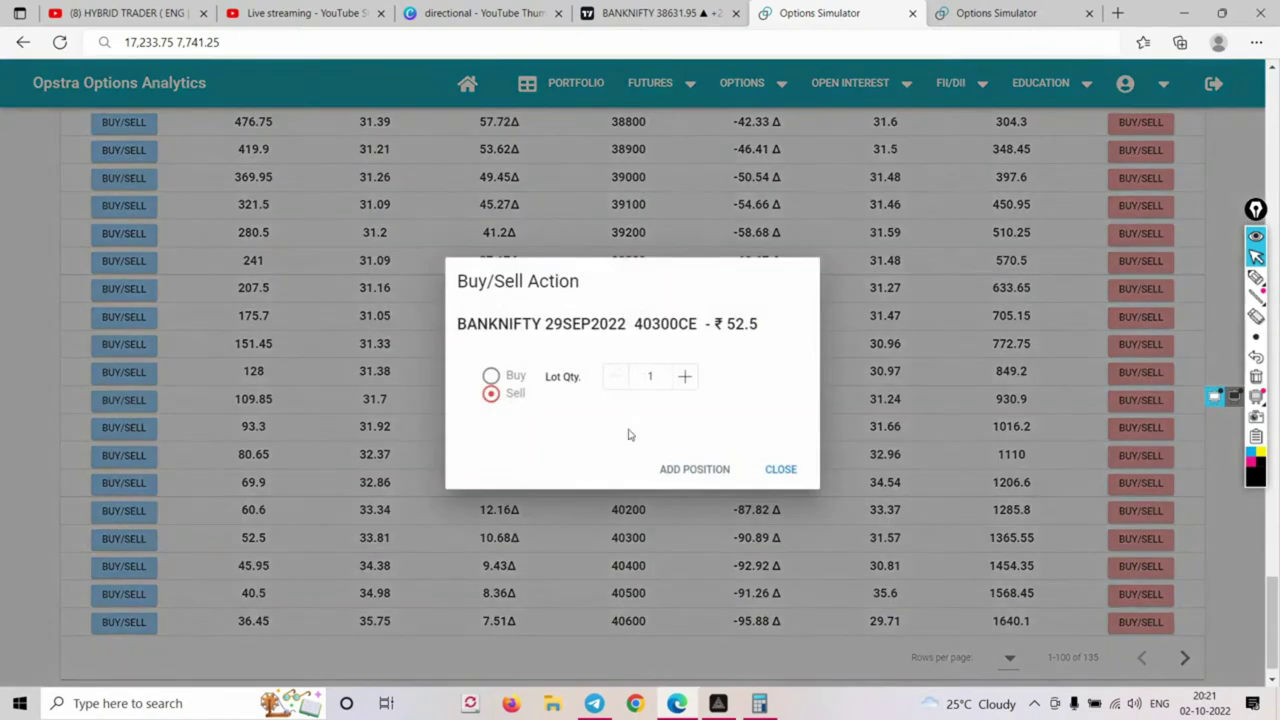
{"action": "left_click", "coordinate": [714, 471]}
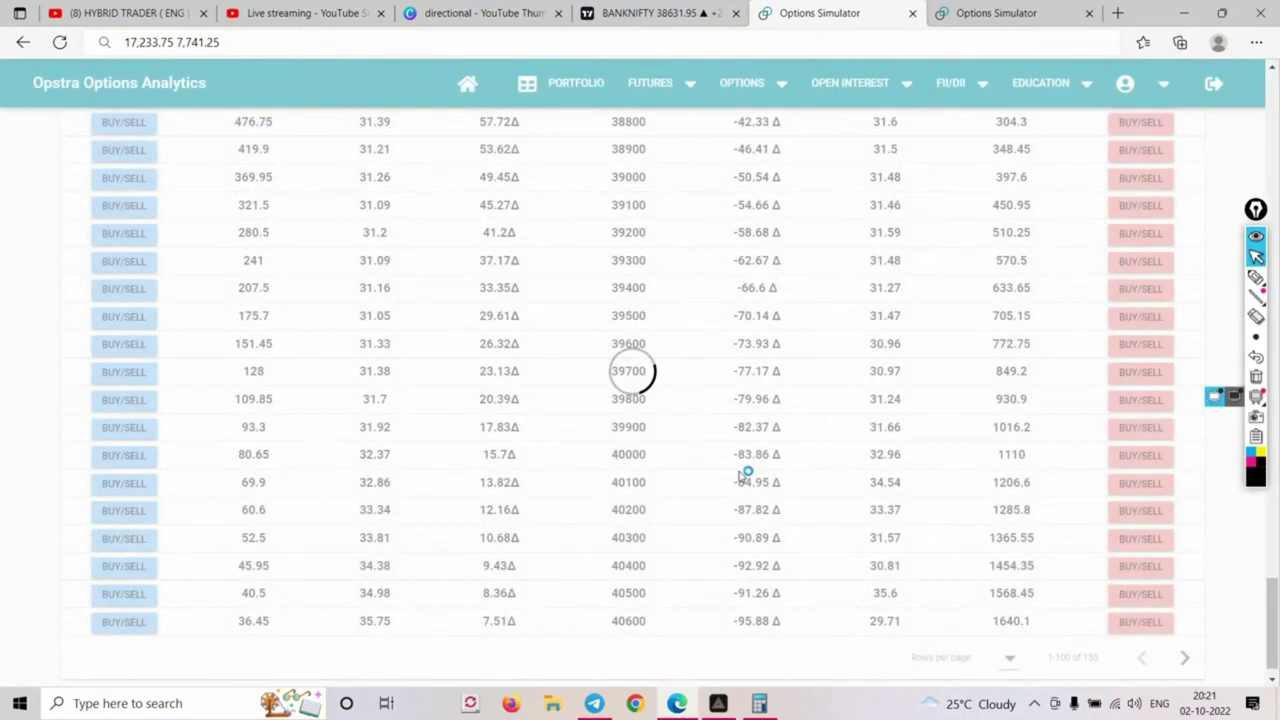
Review the payoff chart with the added 40300 call, advance the simulation one day to 28-Sep-2022 09:20, and check the total P&L
{"action": "scroll", "coordinate": [740, 476], "scroll_direction": "up", "scroll_amount": 15}
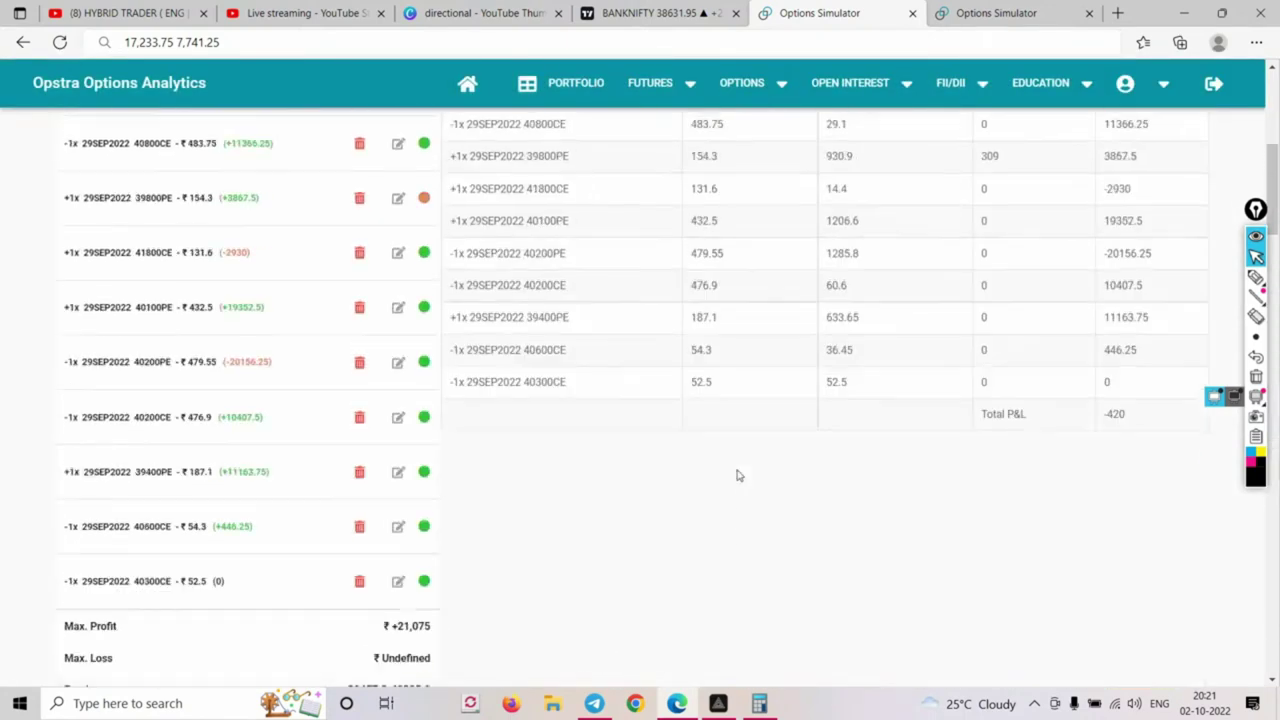
{"action": "scroll", "coordinate": [737, 476], "scroll_direction": "up", "scroll_amount": 5}
{"action": "scroll", "coordinate": [732, 428], "scroll_direction": "down", "scroll_amount": 3}
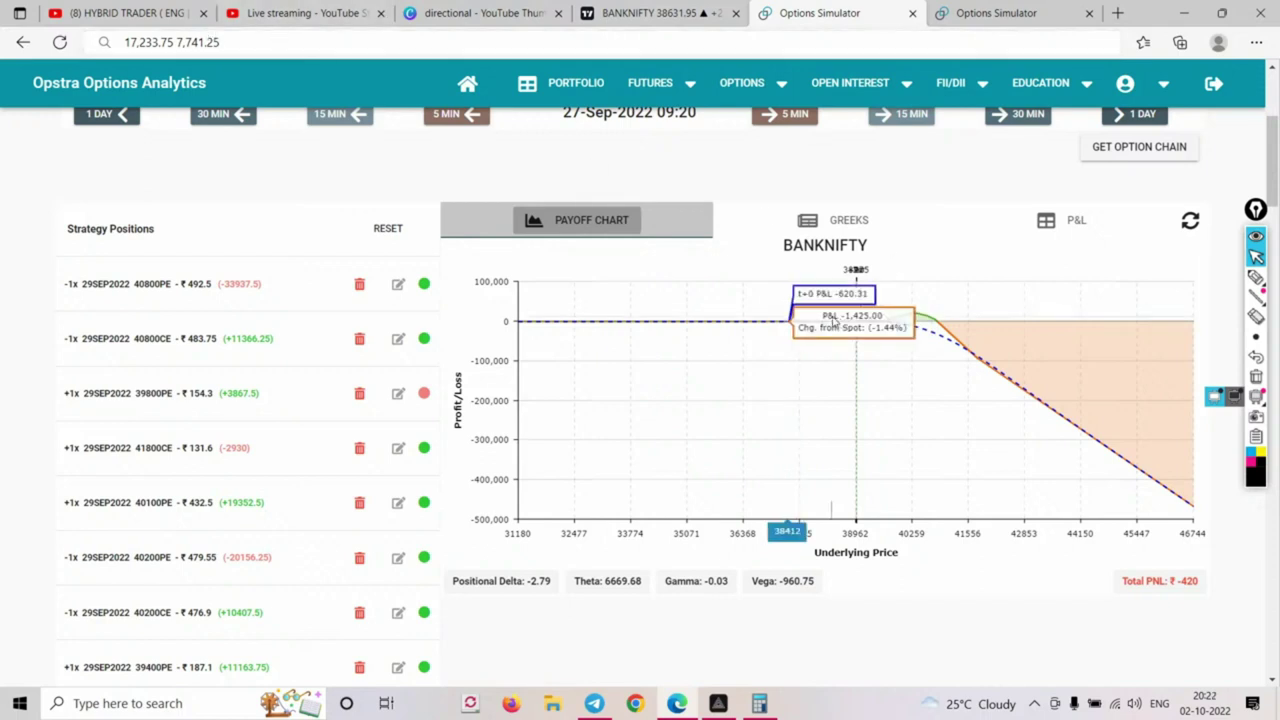
{"action": "scroll", "coordinate": [1135, 341], "scroll_direction": "up", "scroll_amount": 2}
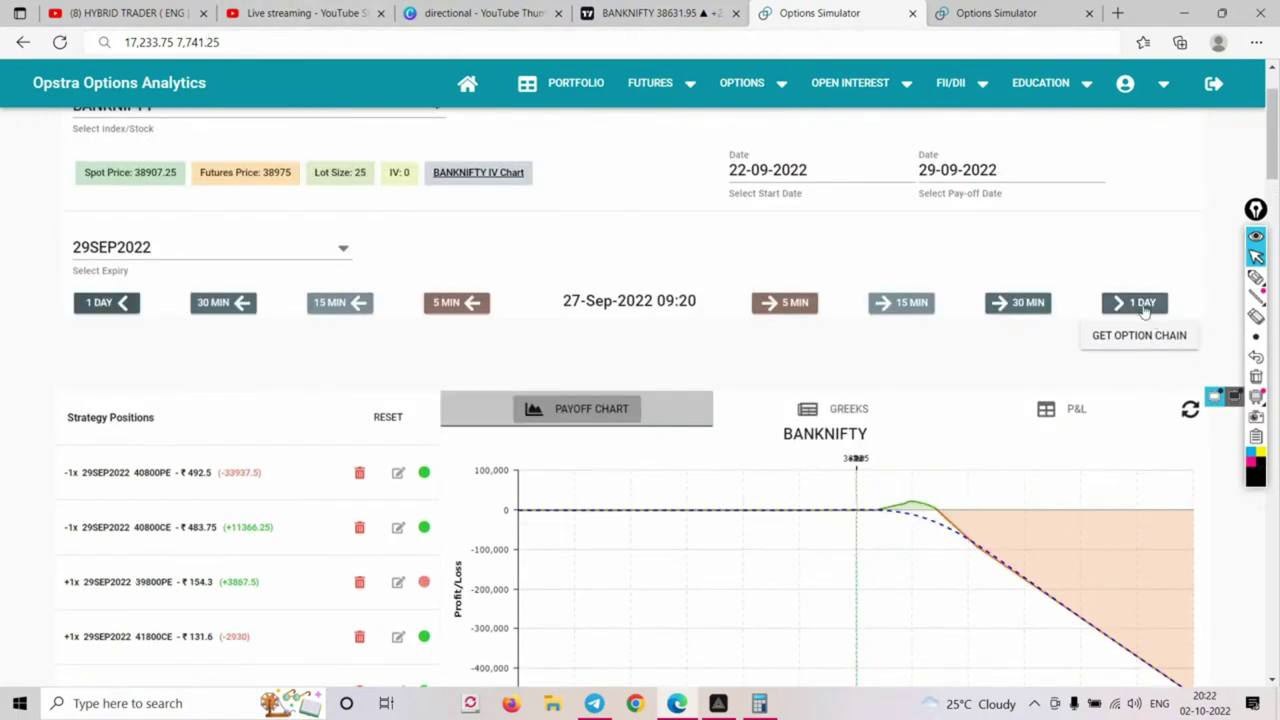
{"action": "left_click", "coordinate": [1145, 308]}
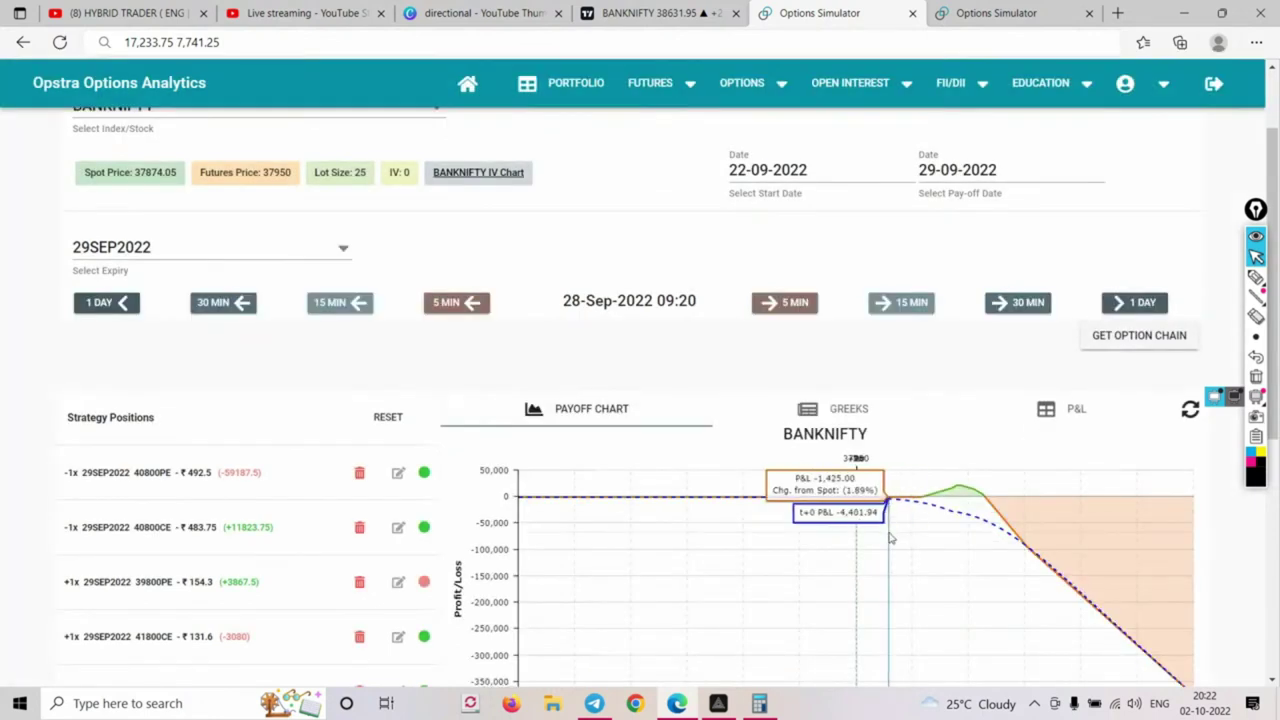
{"action": "scroll", "coordinate": [1121, 589], "scroll_direction": "down", "scroll_amount": 2}
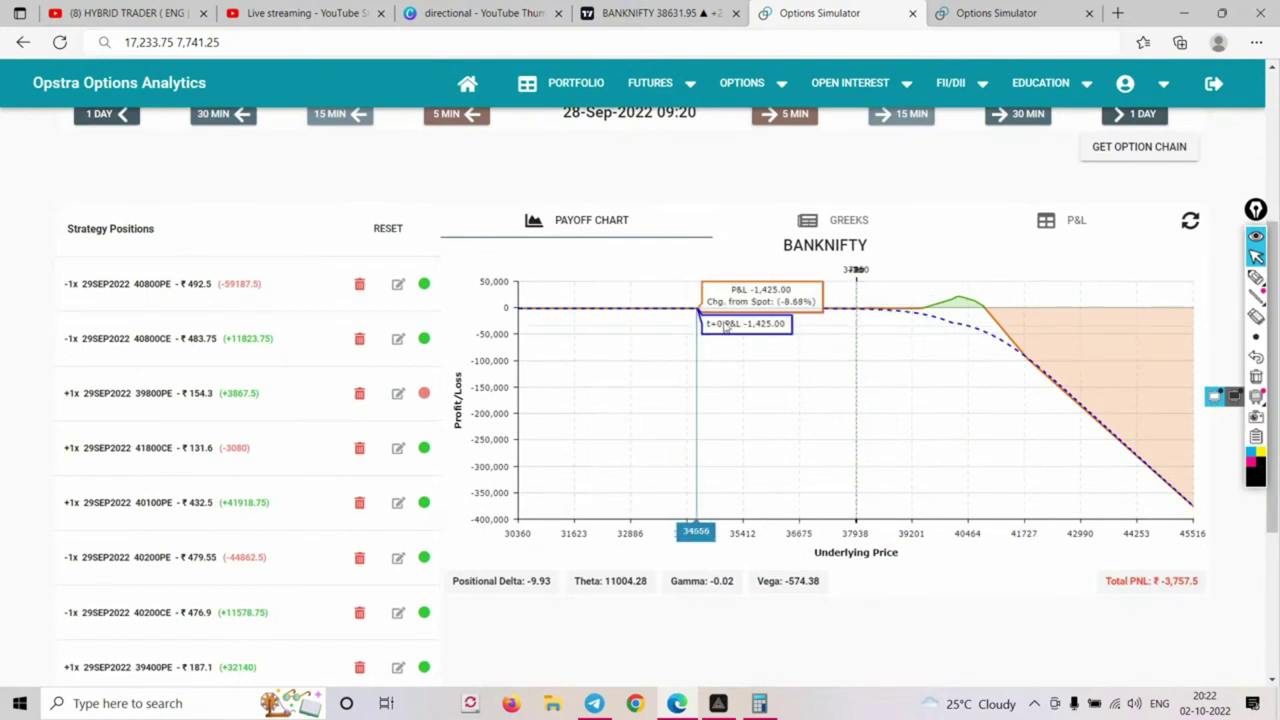
Compare the 27-Sep-2022 15:30 snapshot with 28-Sep-2022 09:20, and examine the position list, breakevens and total P&L
{"action": "scroll", "coordinate": [678, 320], "scroll_direction": "up", "scroll_amount": 3}
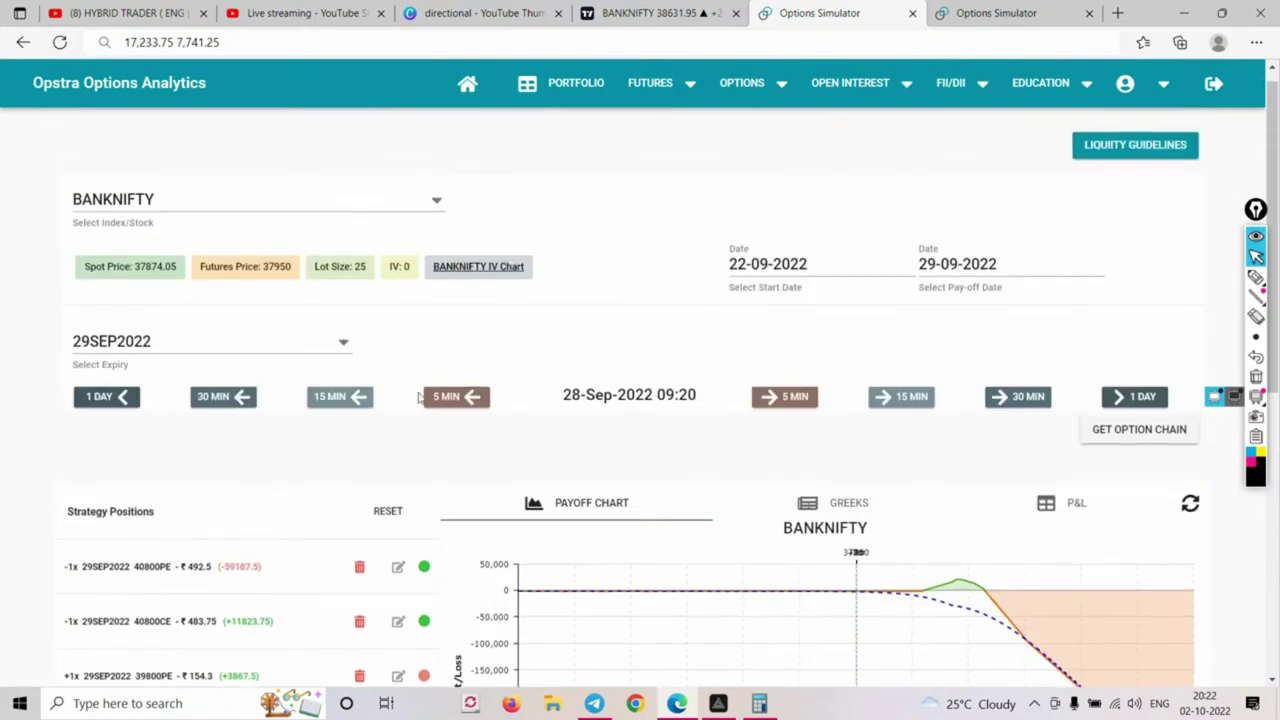
{"action": "left_click", "coordinate": [454, 398]}
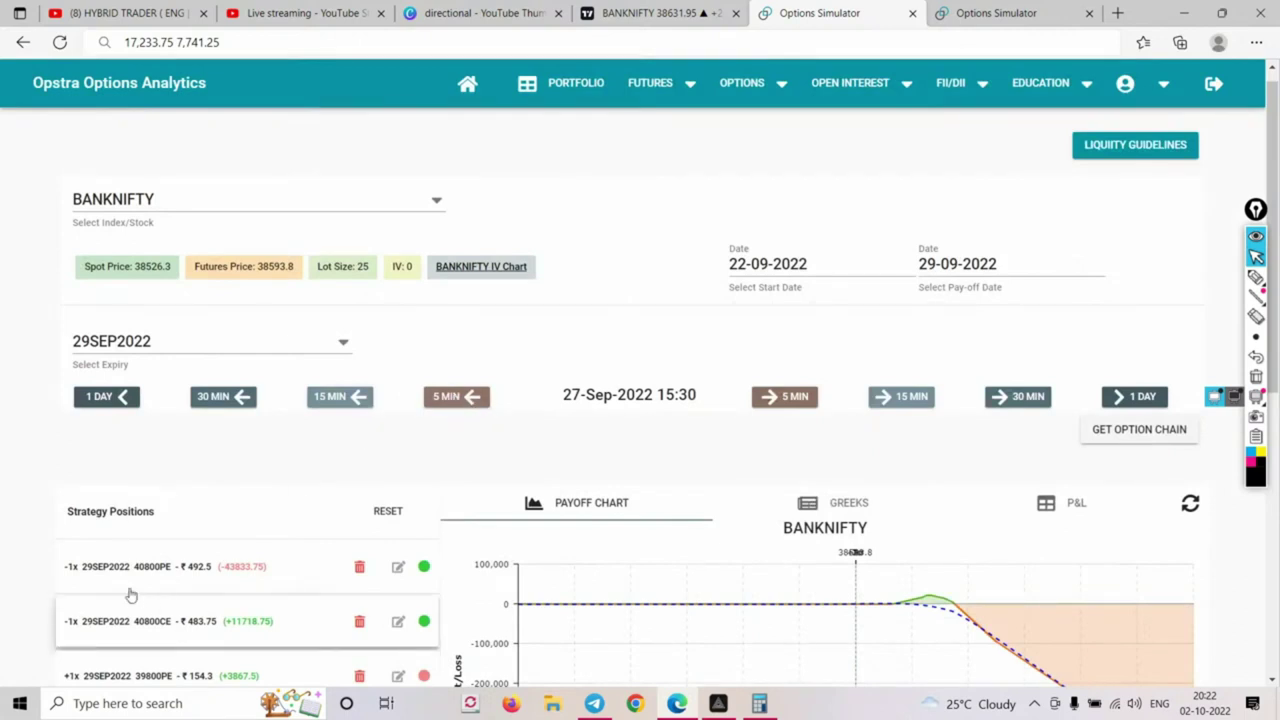
{"action": "left_click", "coordinate": [796, 402]}
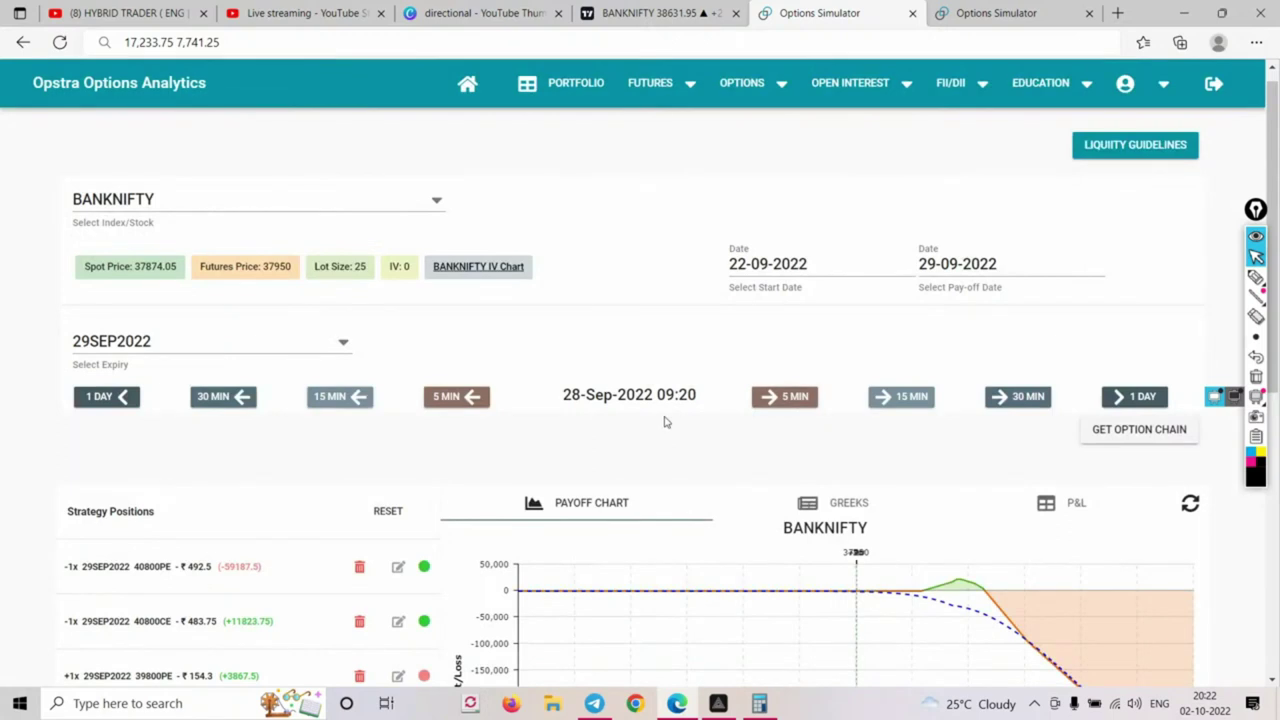
{"action": "scroll", "coordinate": [600, 415], "scroll_direction": "down", "scroll_amount": 3}
{"action": "scroll", "coordinate": [405, 600], "scroll_direction": "down", "scroll_amount": 2}
{"action": "scroll", "coordinate": [416, 624], "scroll_direction": "down", "scroll_amount": 2}
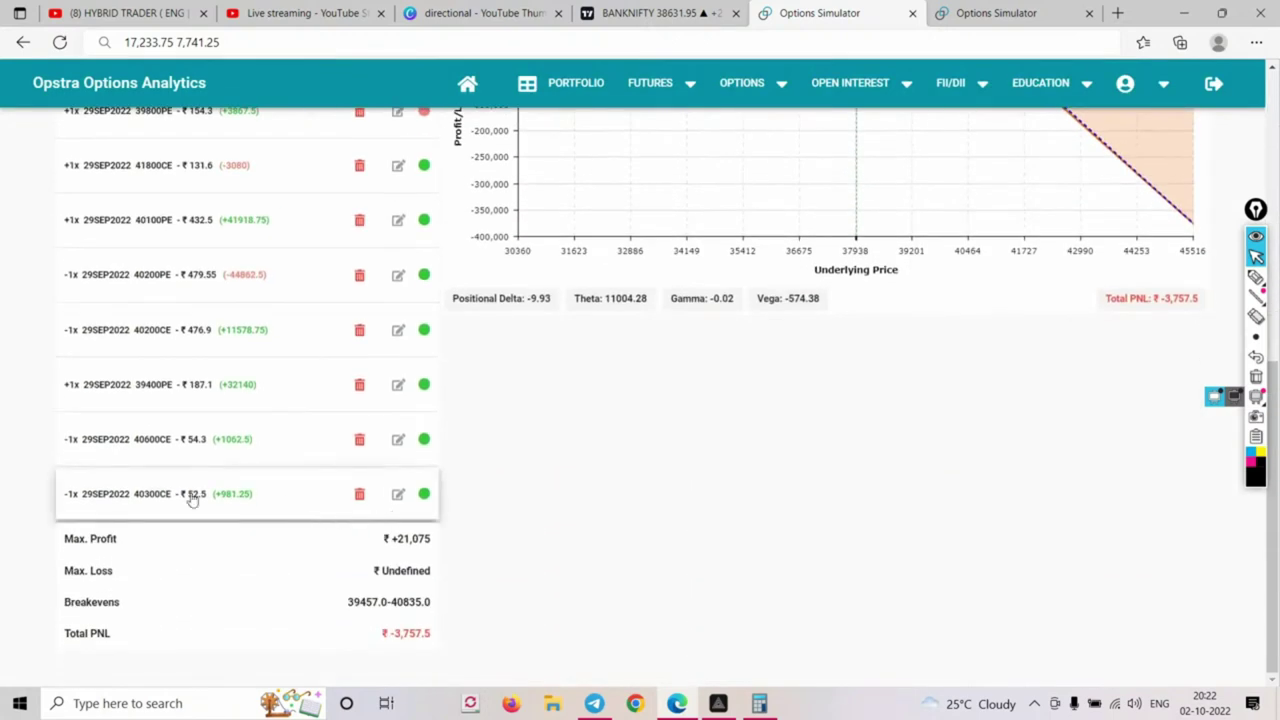
{"action": "scroll", "coordinate": [890, 440], "scroll_direction": "up", "scroll_amount": 5}
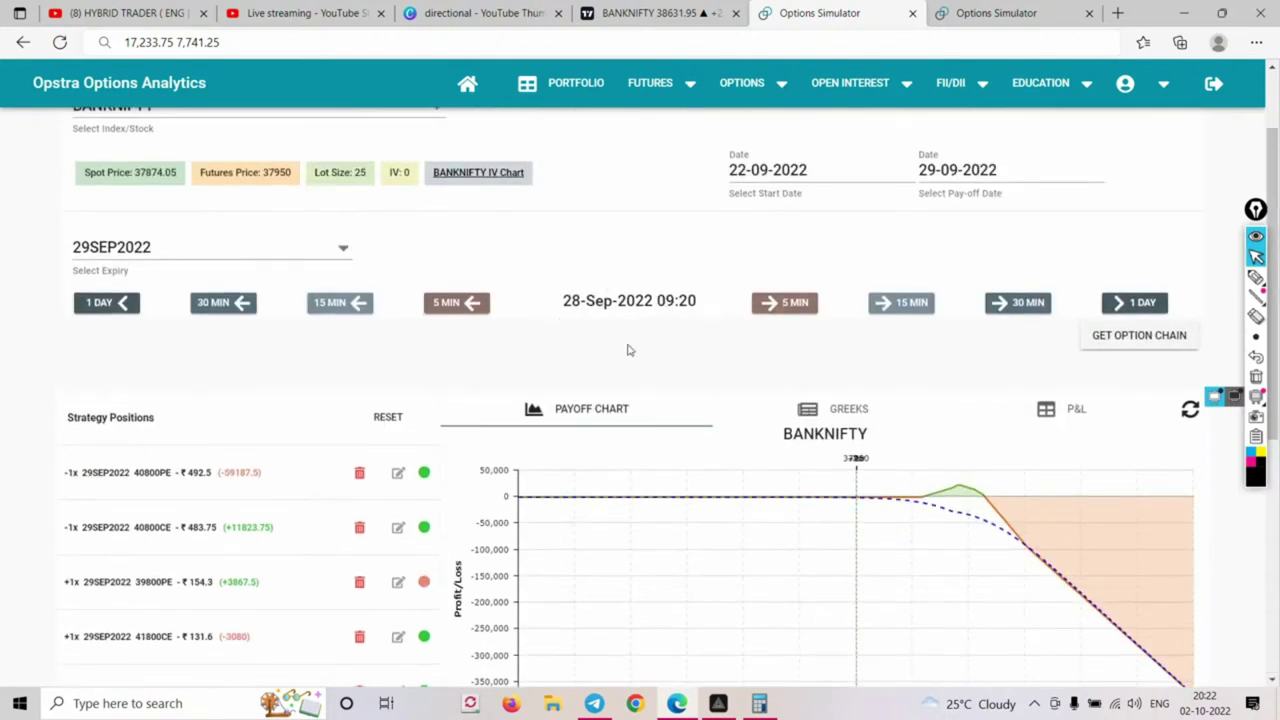
Load the 28-Sep-2022 option chain and sell one lot of the 29SEP2022 38900 call at ₹53.35
{"action": "left_click", "coordinate": [1133, 337]}
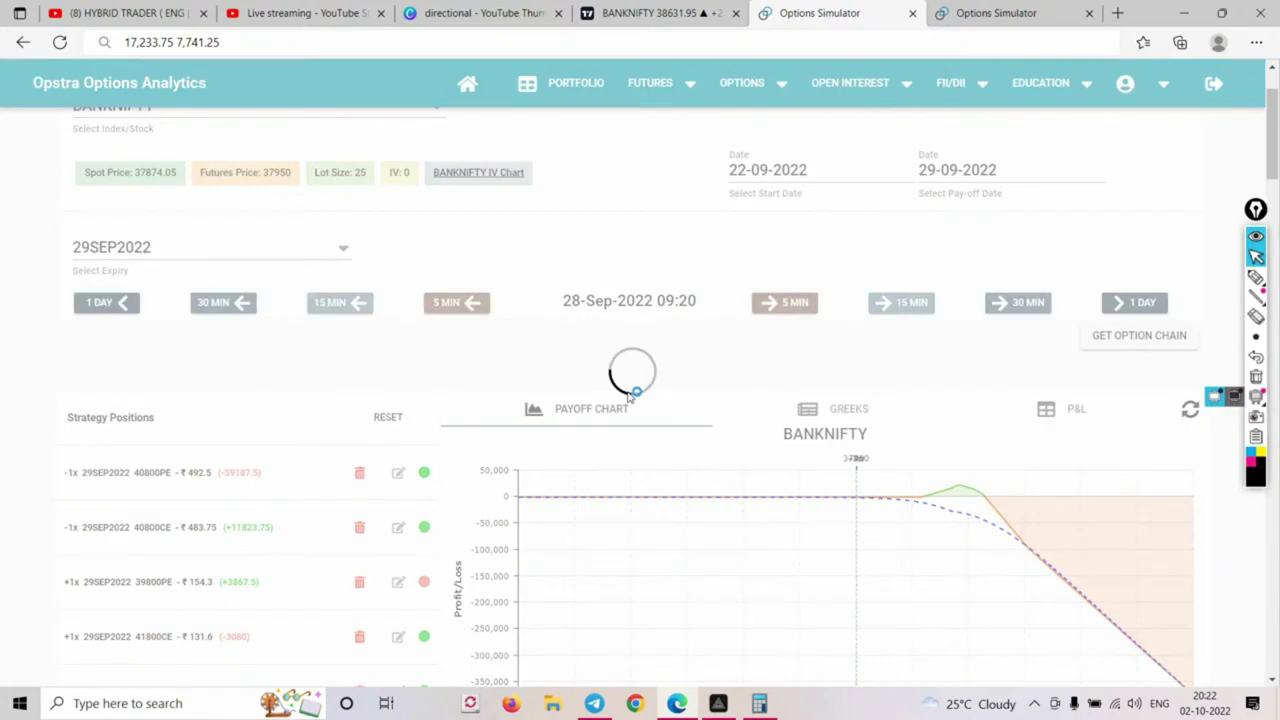
{"action": "scroll", "coordinate": [630, 390], "scroll_direction": "down", "scroll_amount": 15}
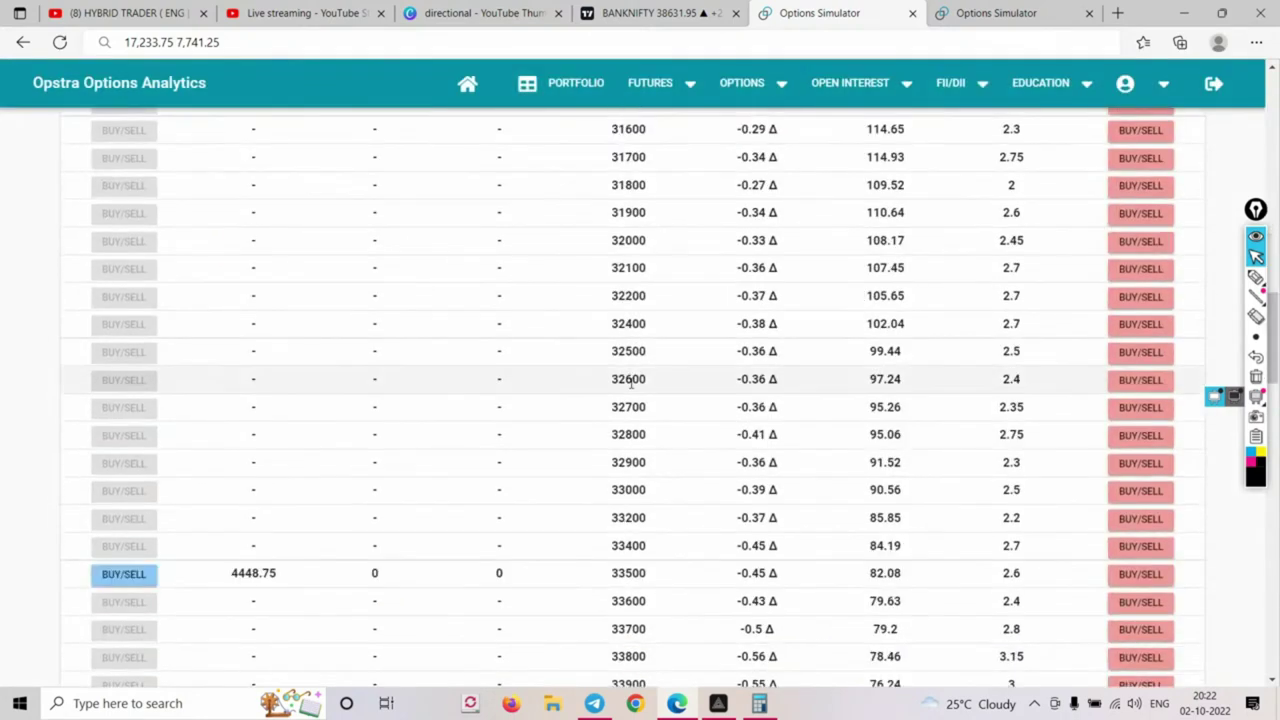
{"action": "scroll", "coordinate": [630, 380], "scroll_direction": "down", "scroll_amount": 13}
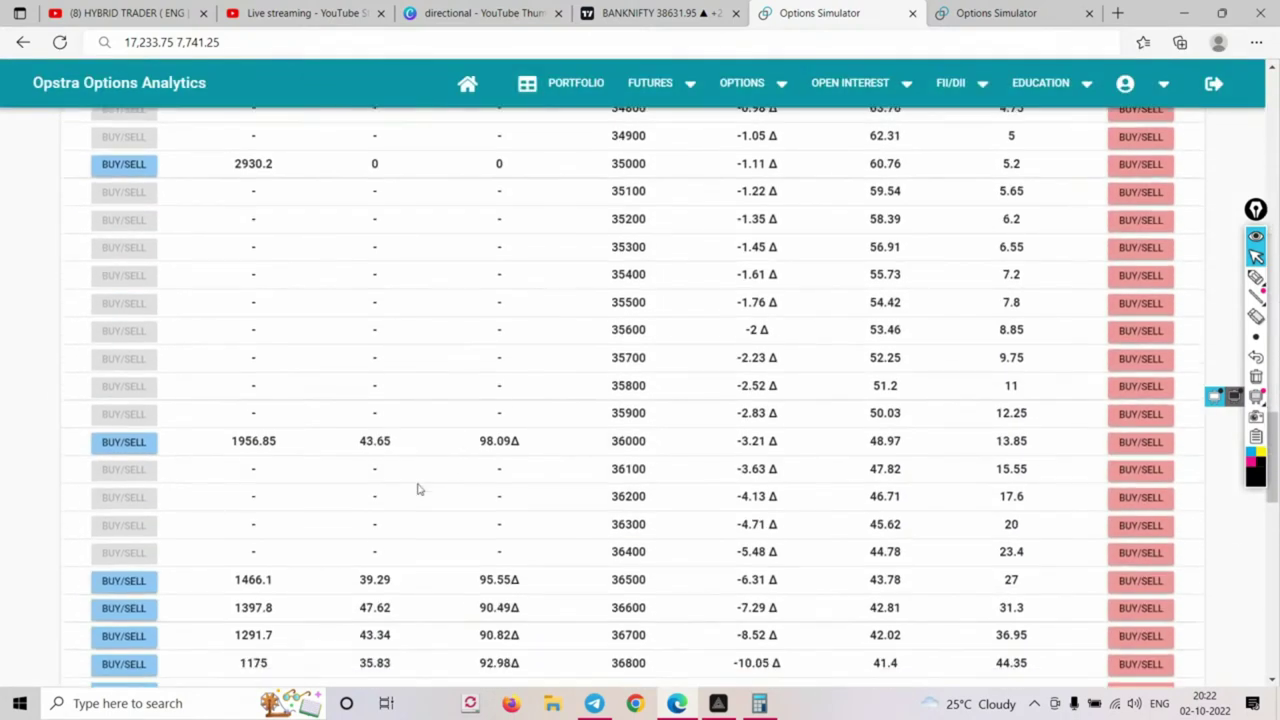
{"action": "scroll", "coordinate": [204, 548], "scroll_direction": "down", "scroll_amount": 2}
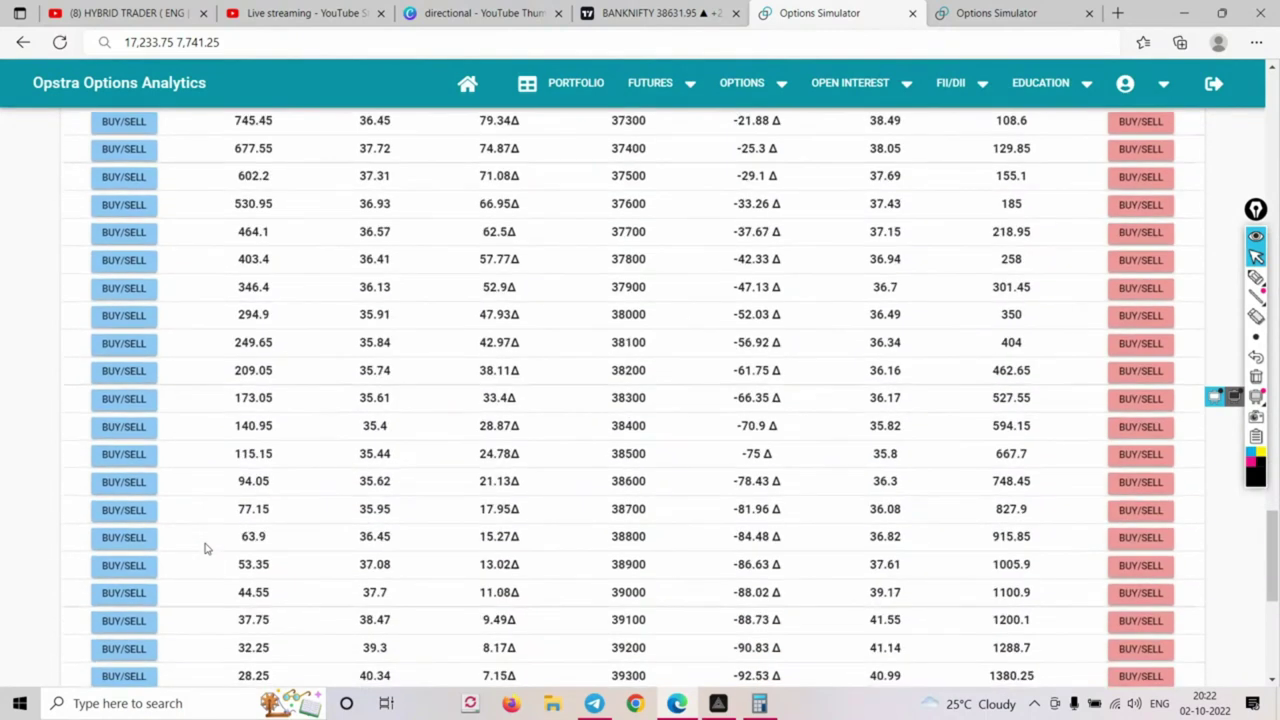
{"action": "left_click", "coordinate": [125, 566]}
{"action": "left_click", "coordinate": [694, 469]}
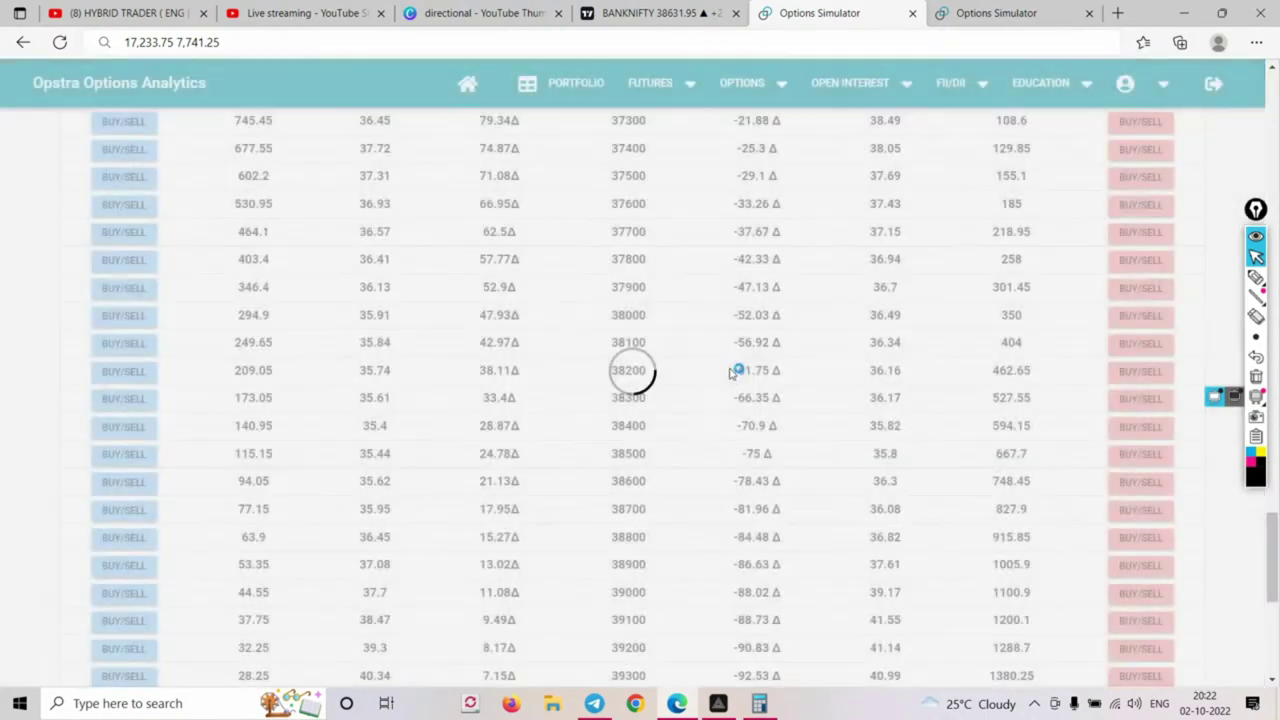
Check the payoff chart with the sold 38900 call, advance the simulation to 29-Sep-2022 09:20, and review the total P&L
{"action": "scroll", "coordinate": [766, 402], "scroll_direction": "up", "scroll_amount": 15}
{"action": "scroll", "coordinate": [766, 400], "scroll_direction": "up", "scroll_amount": 10}
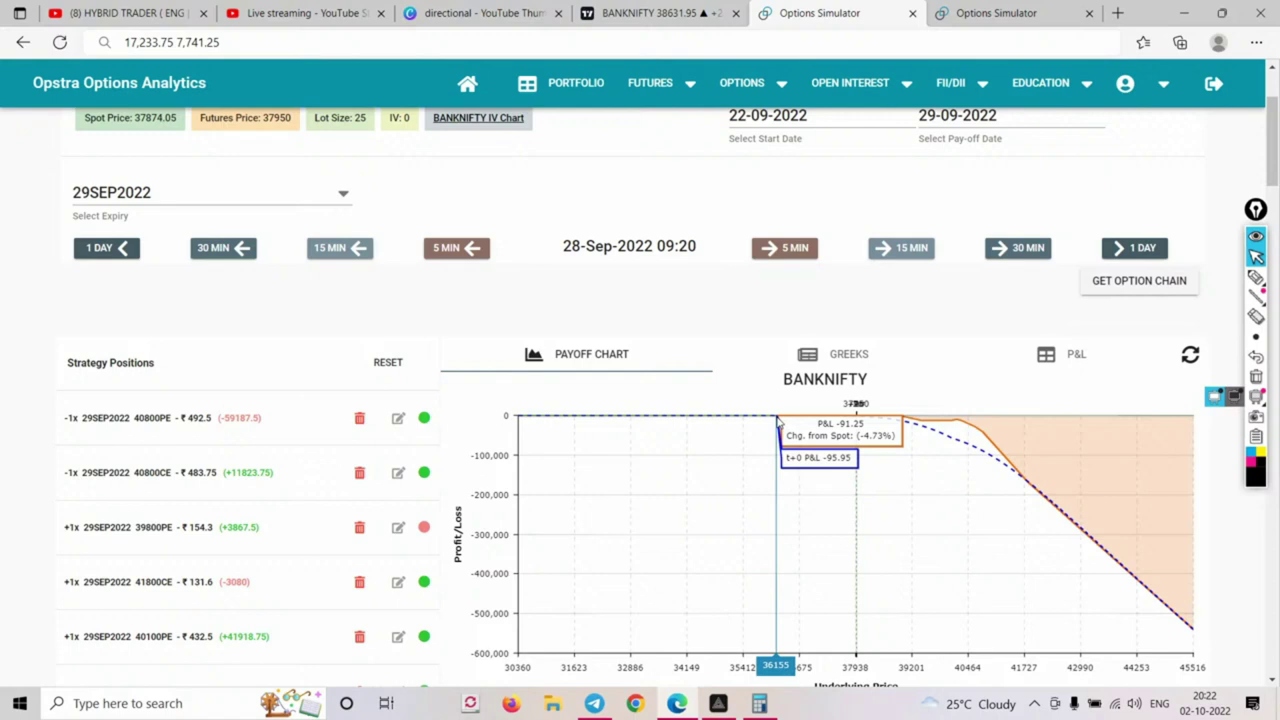
{"action": "left_click", "coordinate": [1143, 248]}
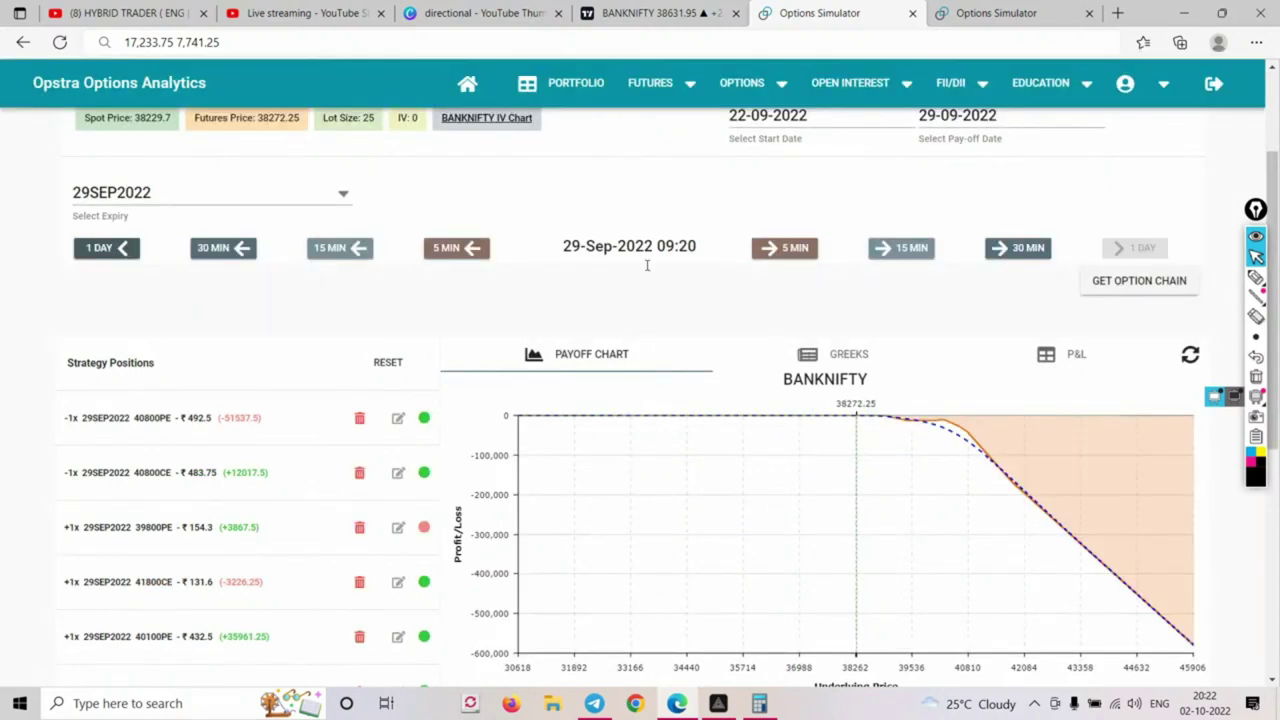
{"action": "scroll", "coordinate": [1091, 412], "scroll_direction": "down", "scroll_amount": 3}
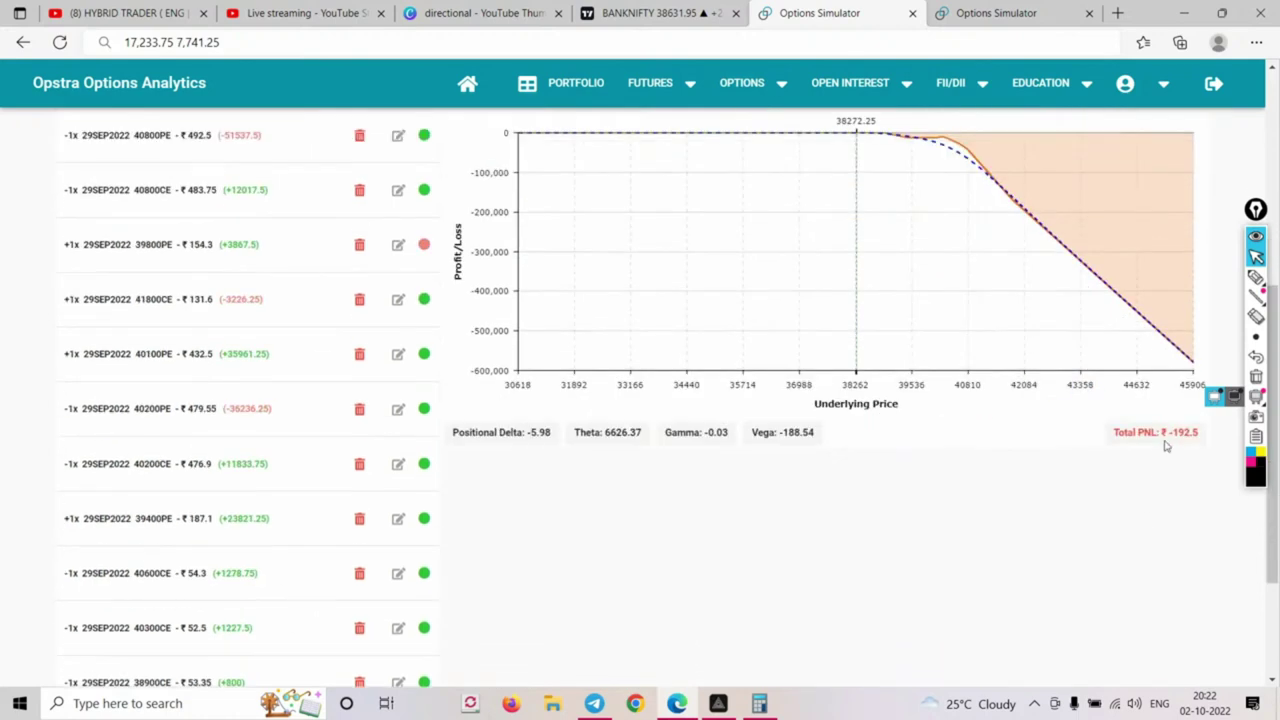
{"action": "scroll", "coordinate": [1163, 448], "scroll_direction": "up", "scroll_amount": 3}
Advance the expiry-day simulation in 30-minute increments to 29-Sep-2022 15:20
{"action": "left_click", "coordinate": [1018, 248]}
{"action": "left_click", "coordinate": [1018, 249]}
{"action": "left_click", "coordinate": [1018, 252]}
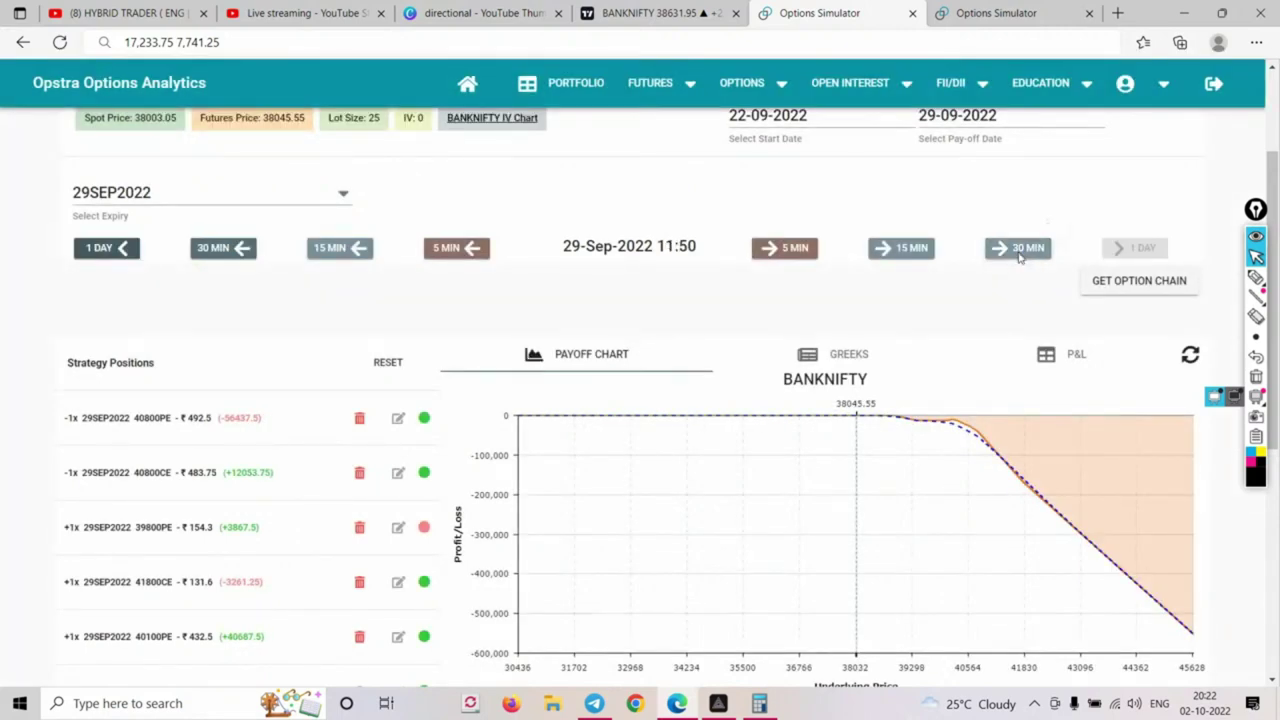
{"action": "left_click", "coordinate": [1020, 252]}
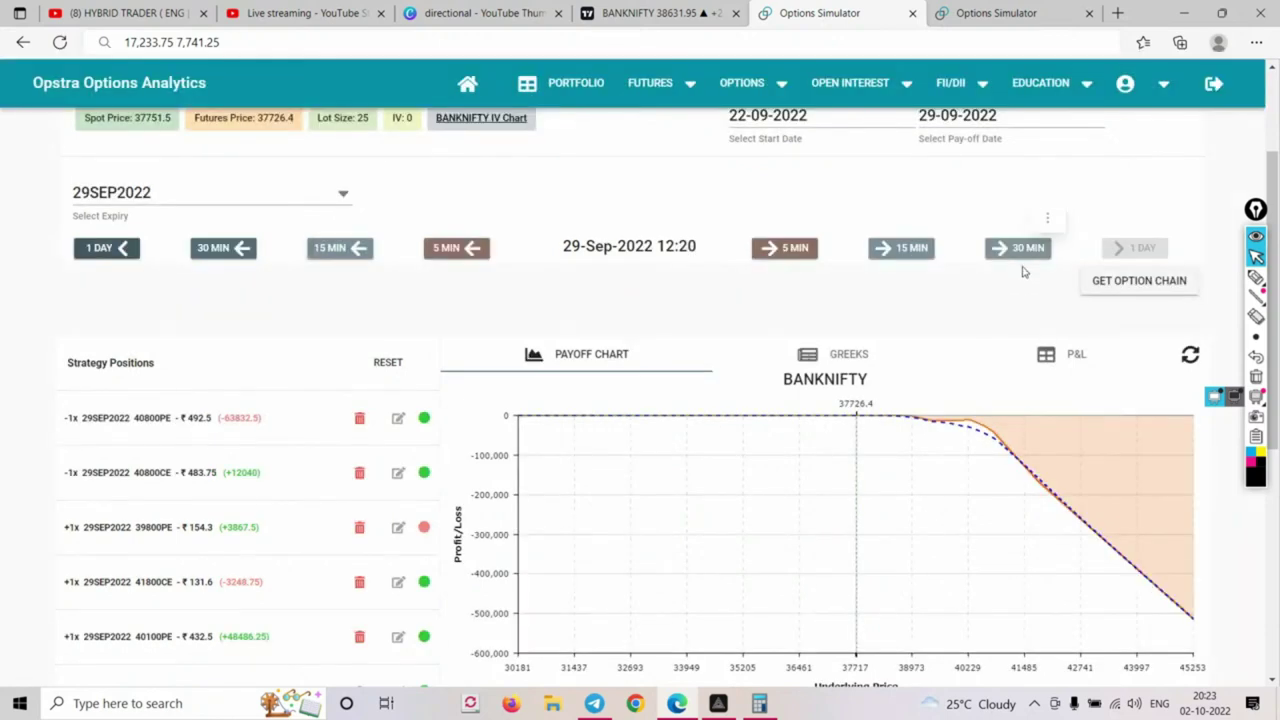
{"action": "left_click", "coordinate": [1018, 250]}
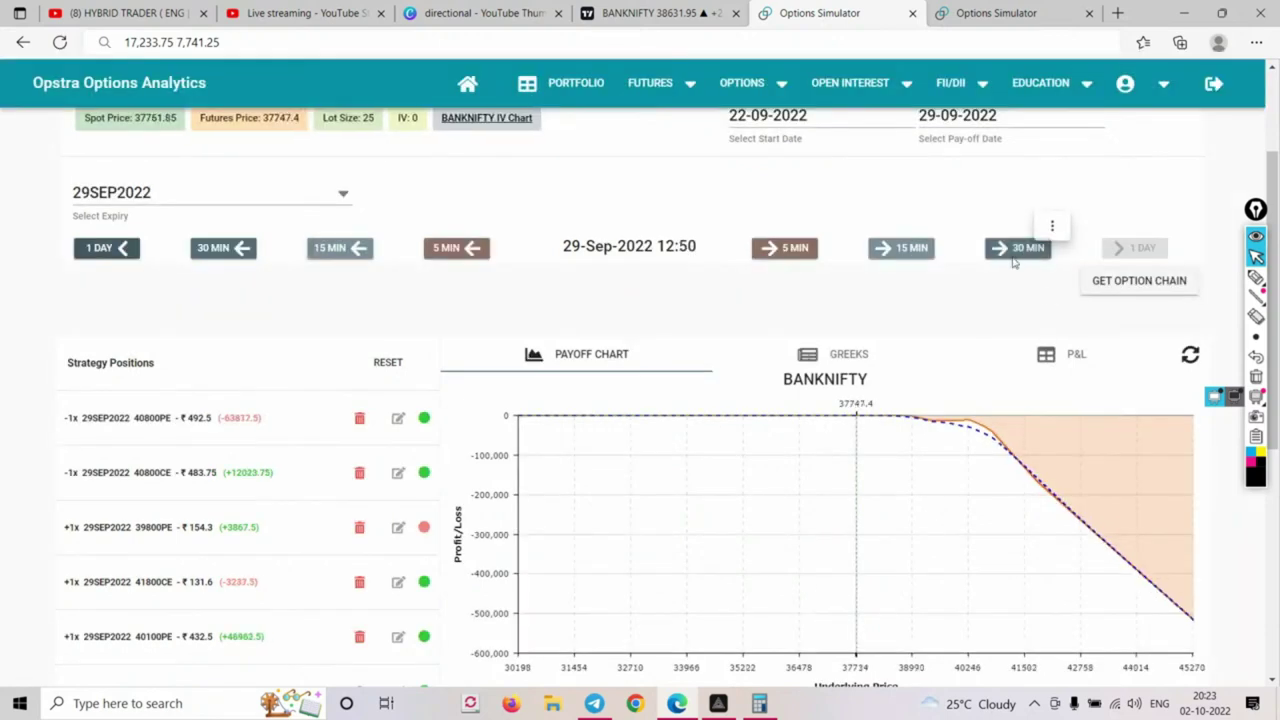
{"action": "left_click", "coordinate": [1015, 255]}
{"action": "left_click", "coordinate": [1018, 255]}
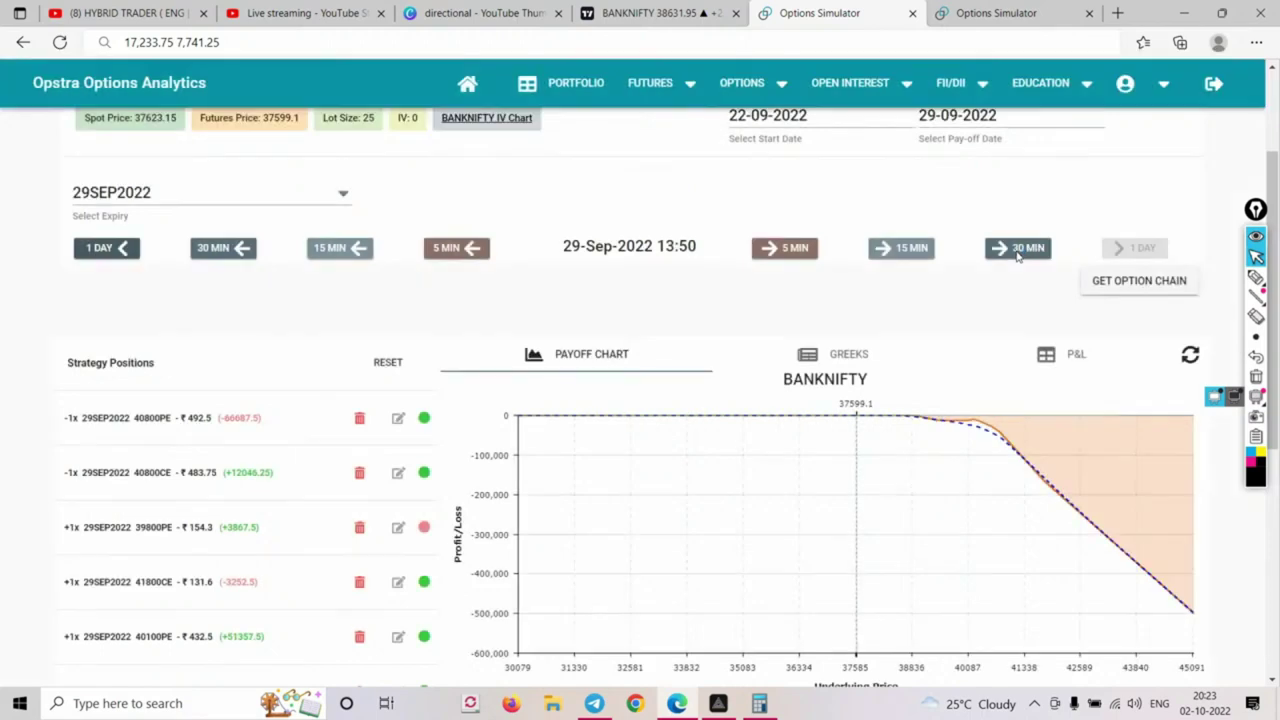
{"action": "left_click", "coordinate": [1022, 256]}
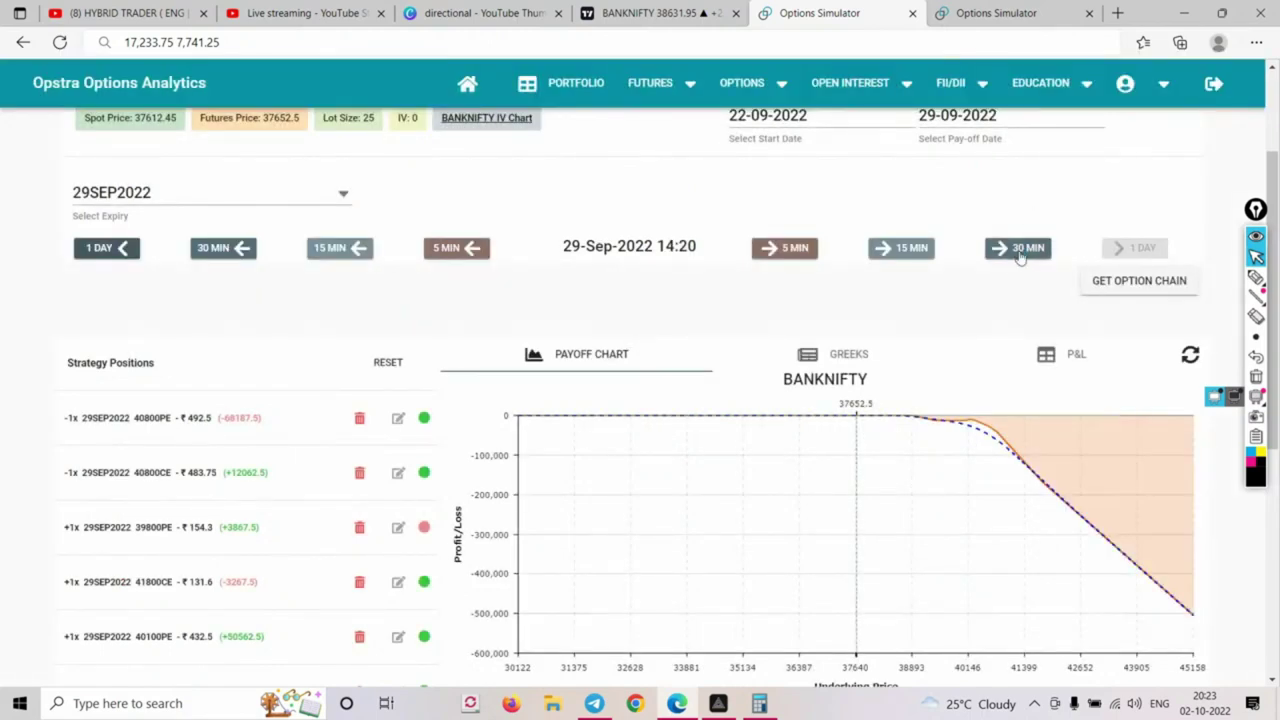
{"action": "left_click", "coordinate": [1020, 258]}
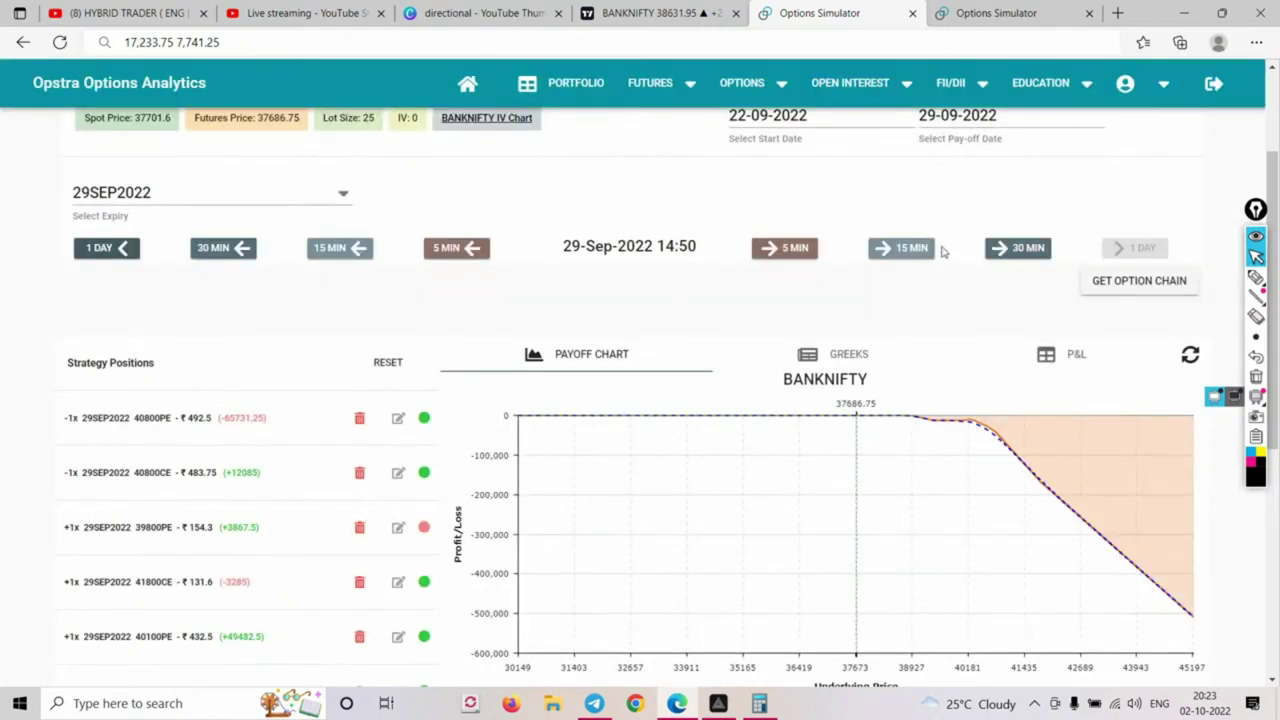
{"action": "left_click", "coordinate": [1012, 250]}
Examine the expiry-day payoff chart, total P&L and per-position results at 29-Sep-2022 15:20
{"action": "scroll", "coordinate": [985, 470], "scroll_direction": "down", "scroll_amount": 2}
{"action": "left_click_drag", "start_coordinate": [1172, 527], "coordinate": [1189, 531]}
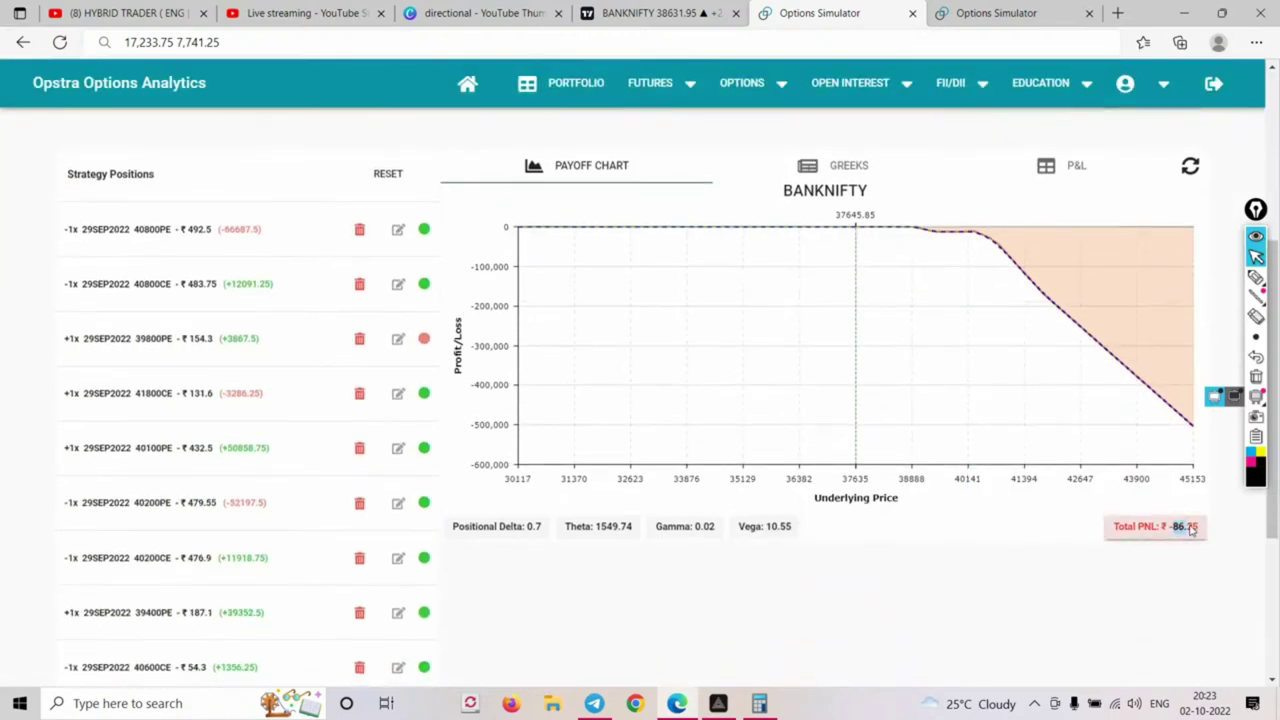
{"action": "scroll", "coordinate": [303, 195], "scroll_direction": "up", "scroll_amount": 2}
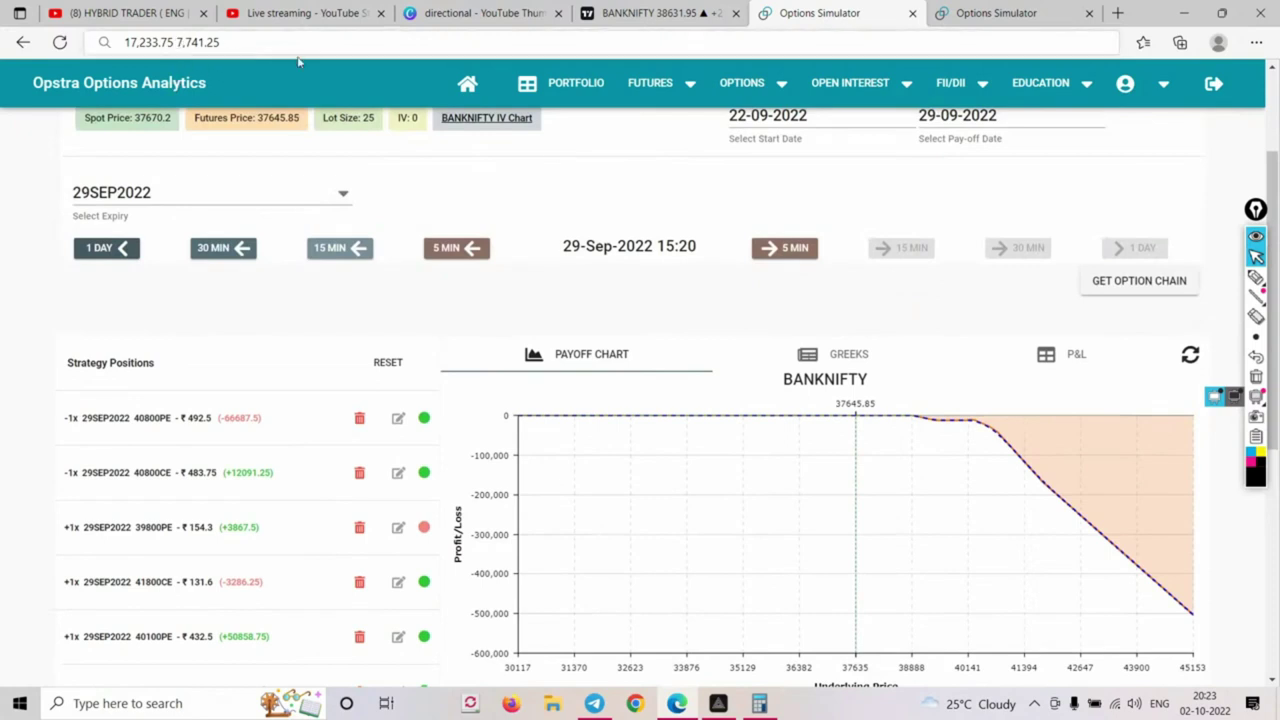
{"action": "scroll", "coordinate": [1030, 434], "scroll_direction": "down", "scroll_amount": 2}
{"action": "scroll", "coordinate": [1030, 434], "scroll_direction": "down", "scroll_amount": 2}
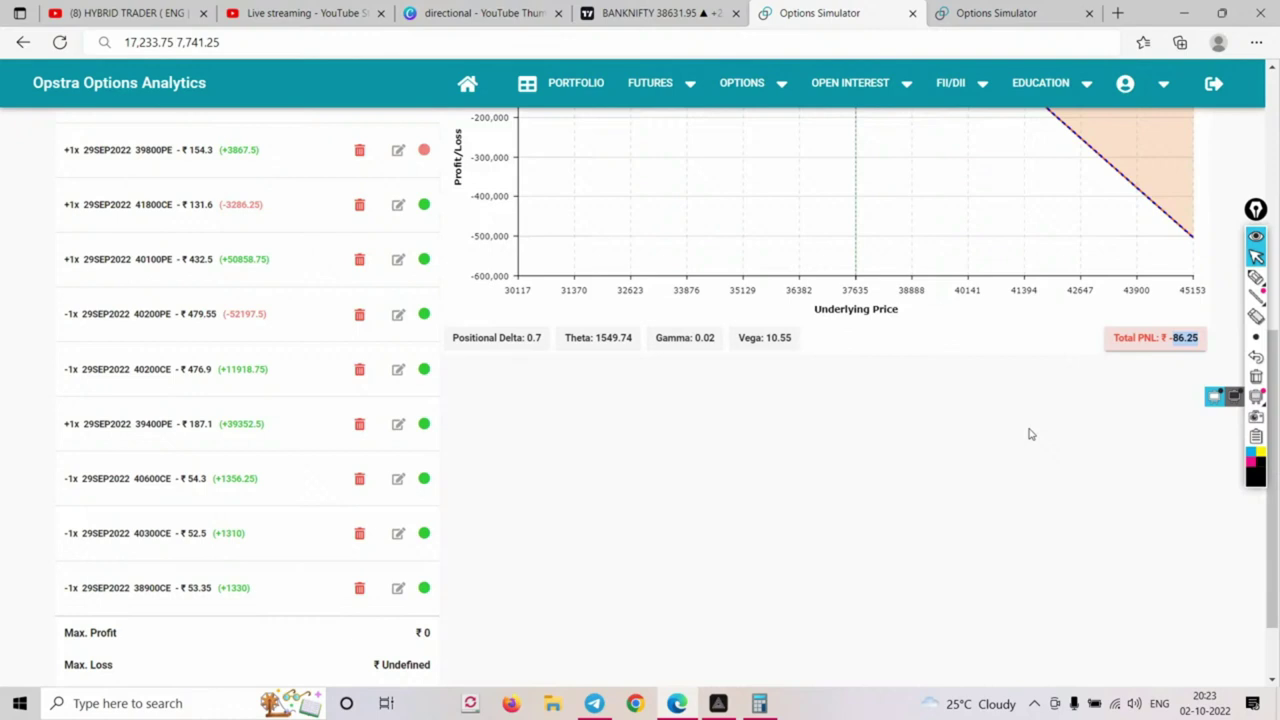
{"action": "scroll", "coordinate": [980, 350], "scroll_direction": "up", "scroll_amount": 5}
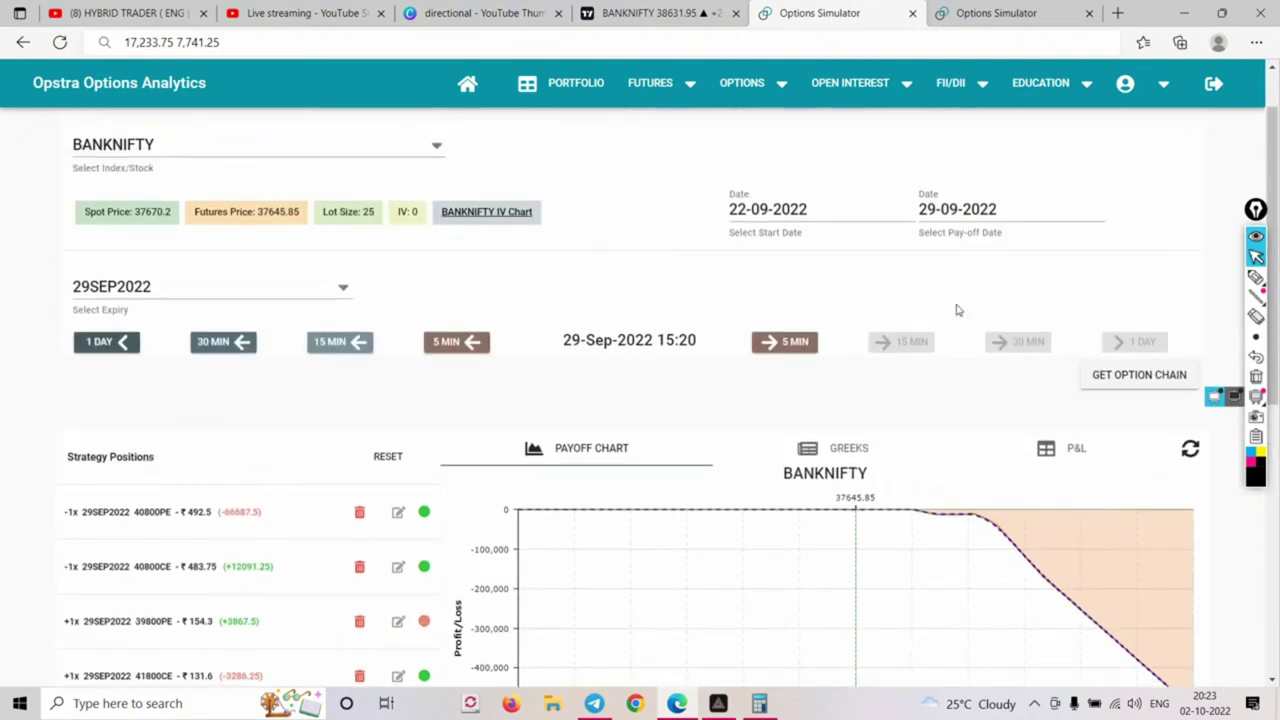
{"action": "mouse_move", "coordinate": [870, 563]}
{"action": "scroll", "coordinate": [786, 520], "scroll_direction": "down", "scroll_amount": 4}
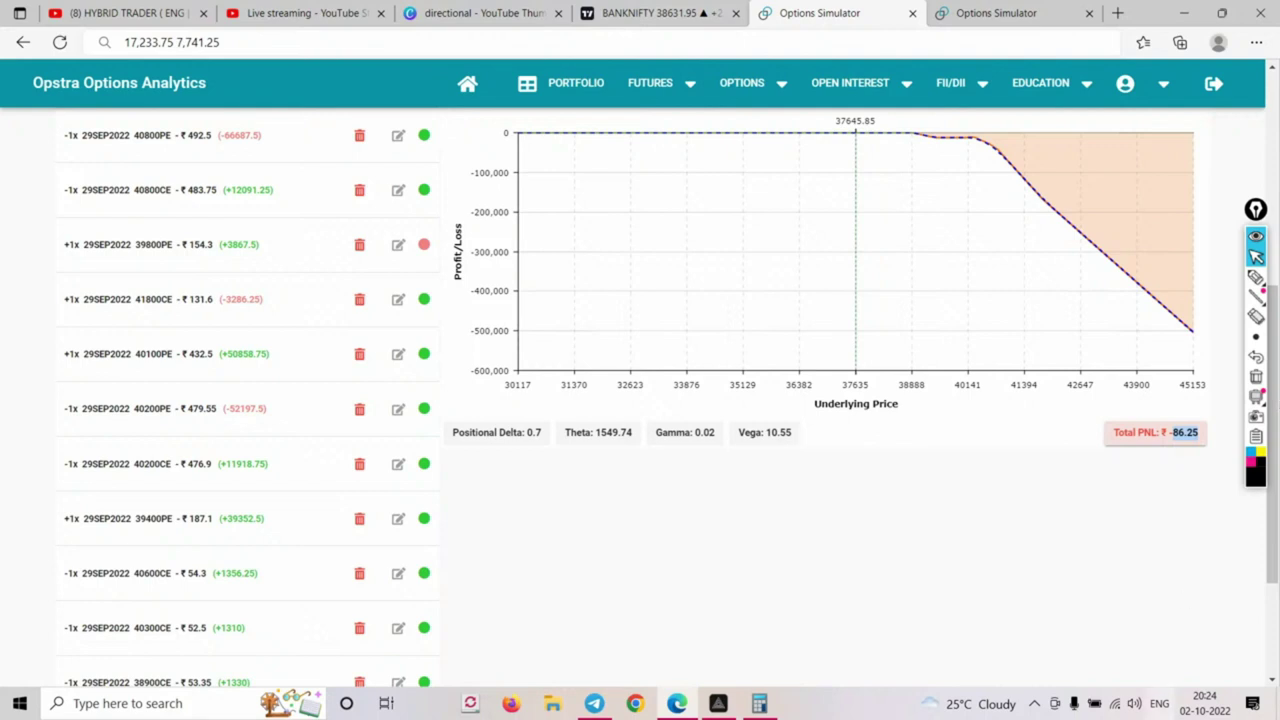
Switch to the "directional" thumbnail design in Canva and show it full screen
{"action": "left_click", "coordinate": [677, 704]}
{"action": "left_click", "coordinate": [677, 704]}
{"action": "left_click", "coordinate": [480, 13]}
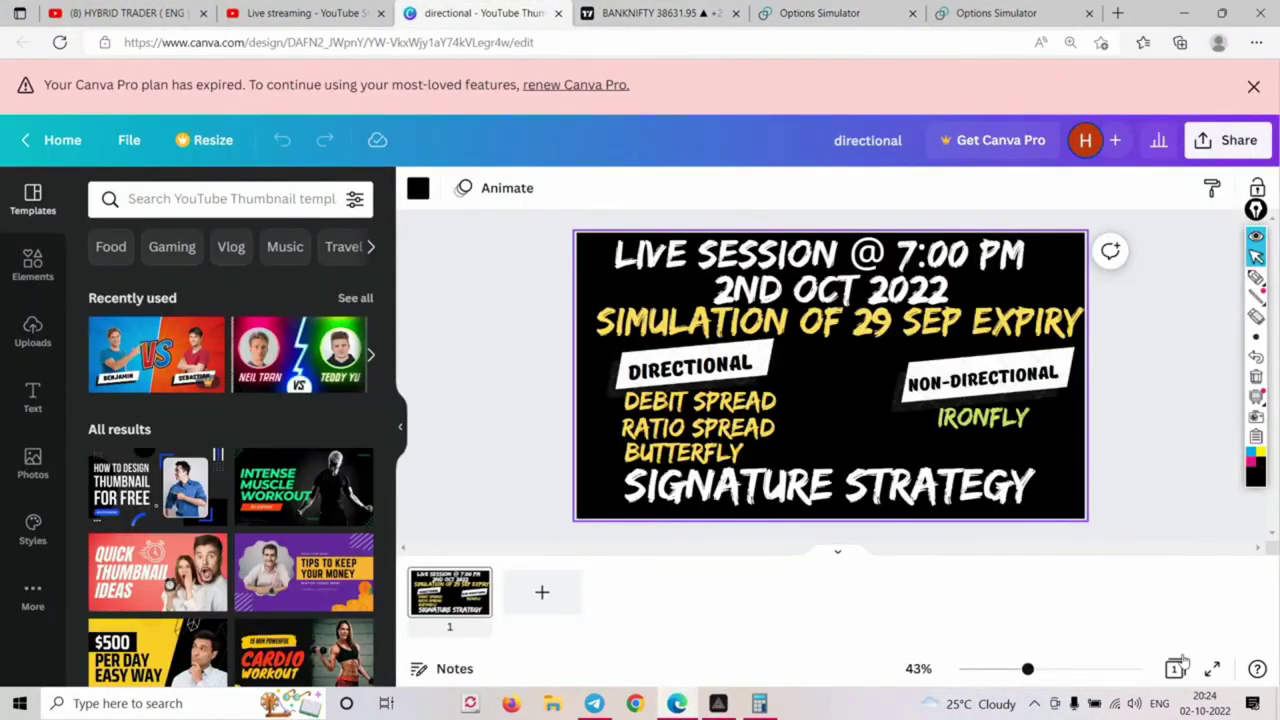
{"action": "left_click", "coordinate": [1212, 668]}
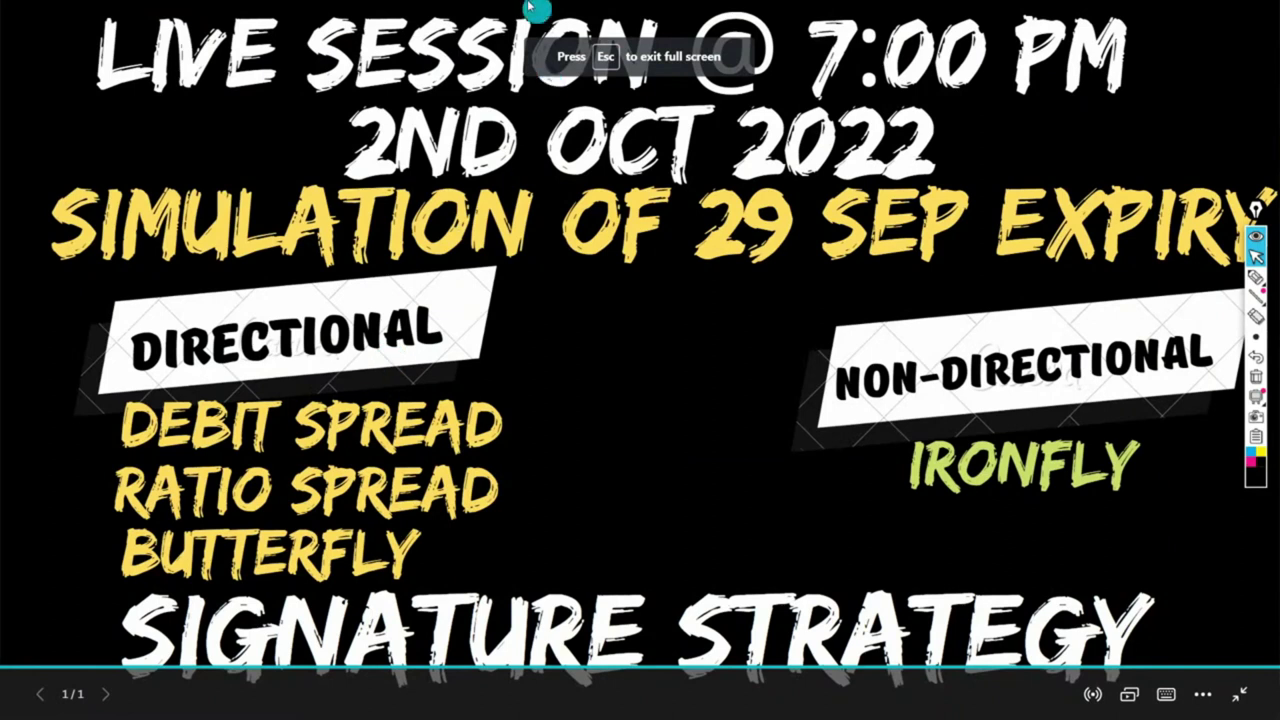
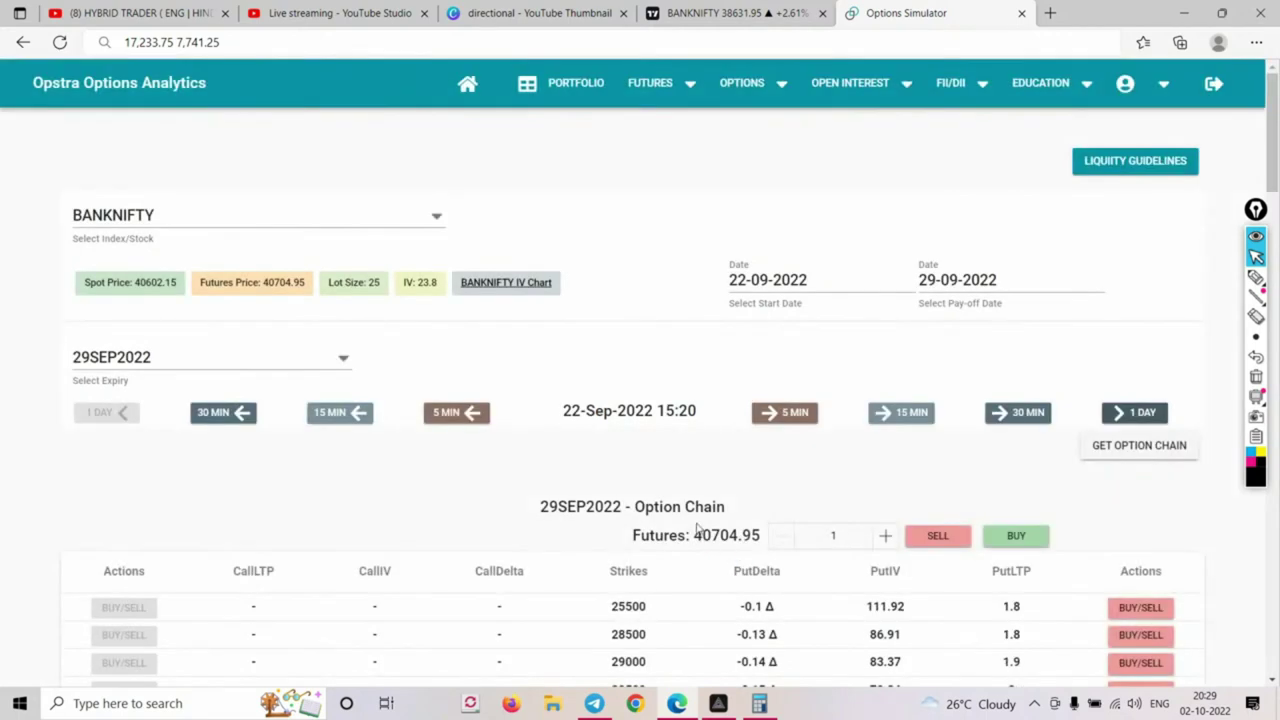
View the 22-Sep-2022 option chain, switch to the BANKNIFTY 15-minute chart in TradingView, and examine the 21 to 30 September price action
{"action": "scroll", "coordinate": [700, 510], "scroll_direction": "down", "scroll_amount": 2}
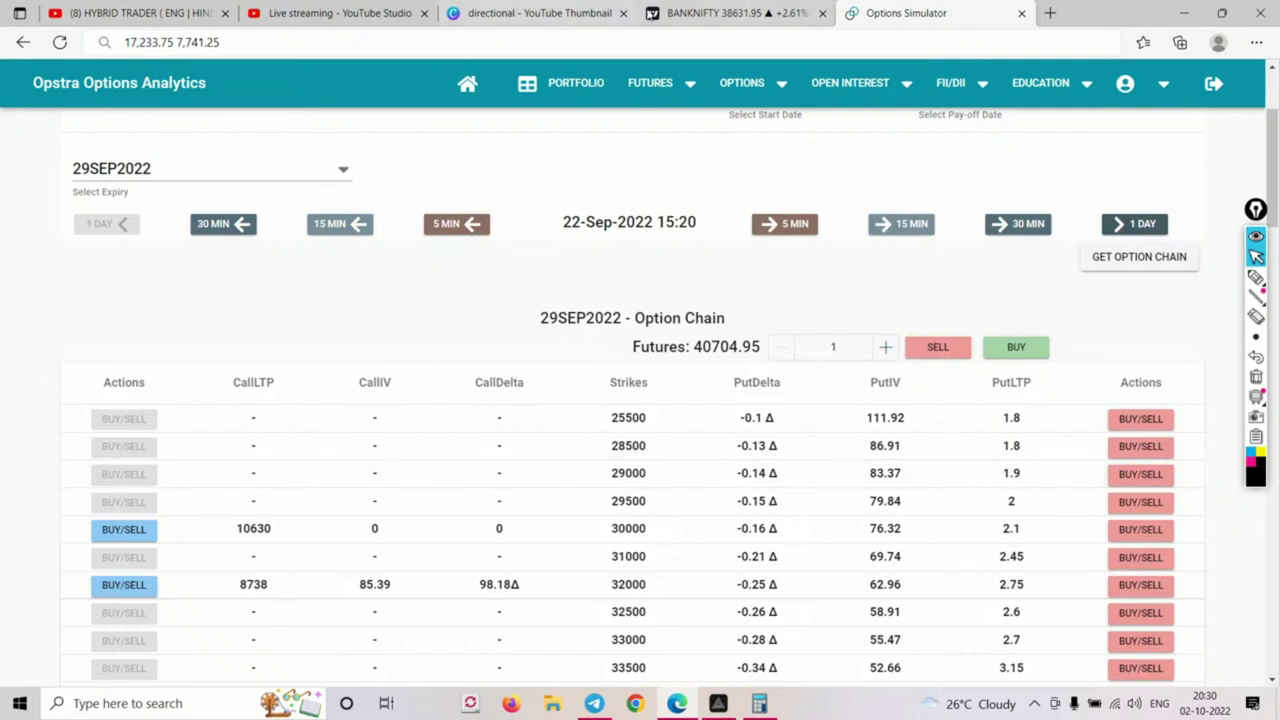
{"action": "left_click", "coordinate": [676, 14]}
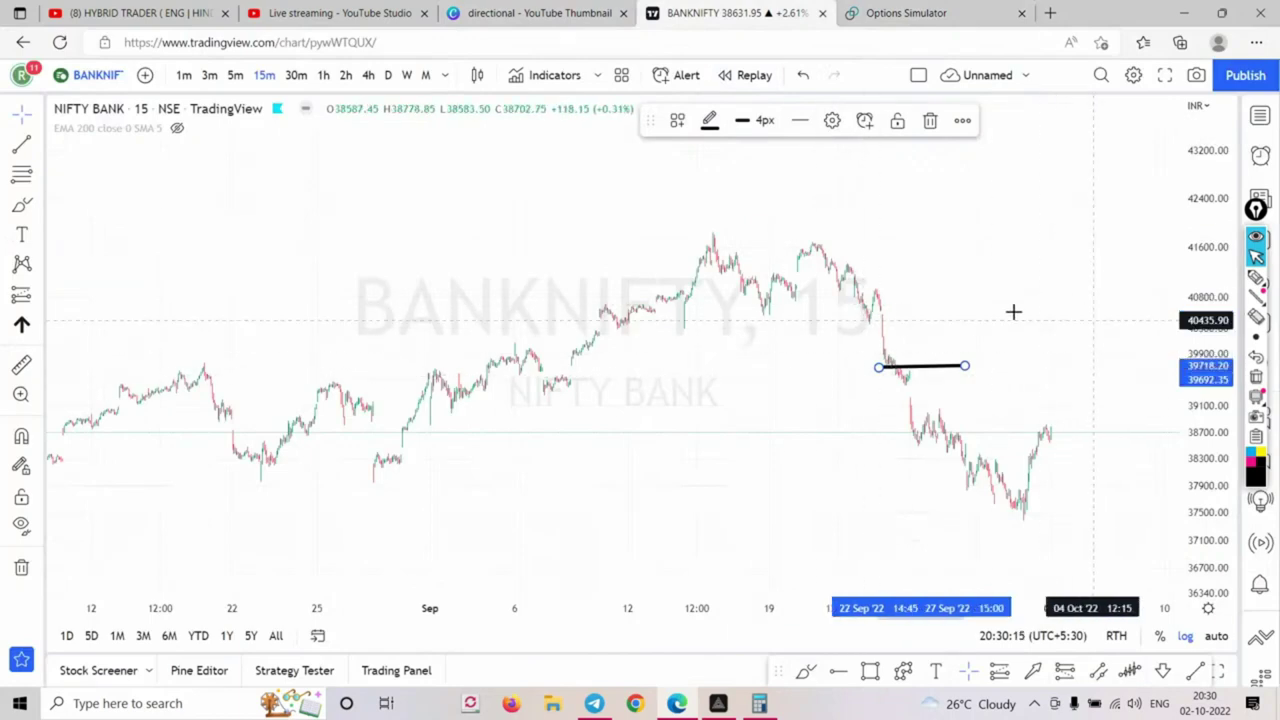
{"action": "right_click", "coordinate": [982, 244]}
{"action": "left_click", "coordinate": [1010, 250]}
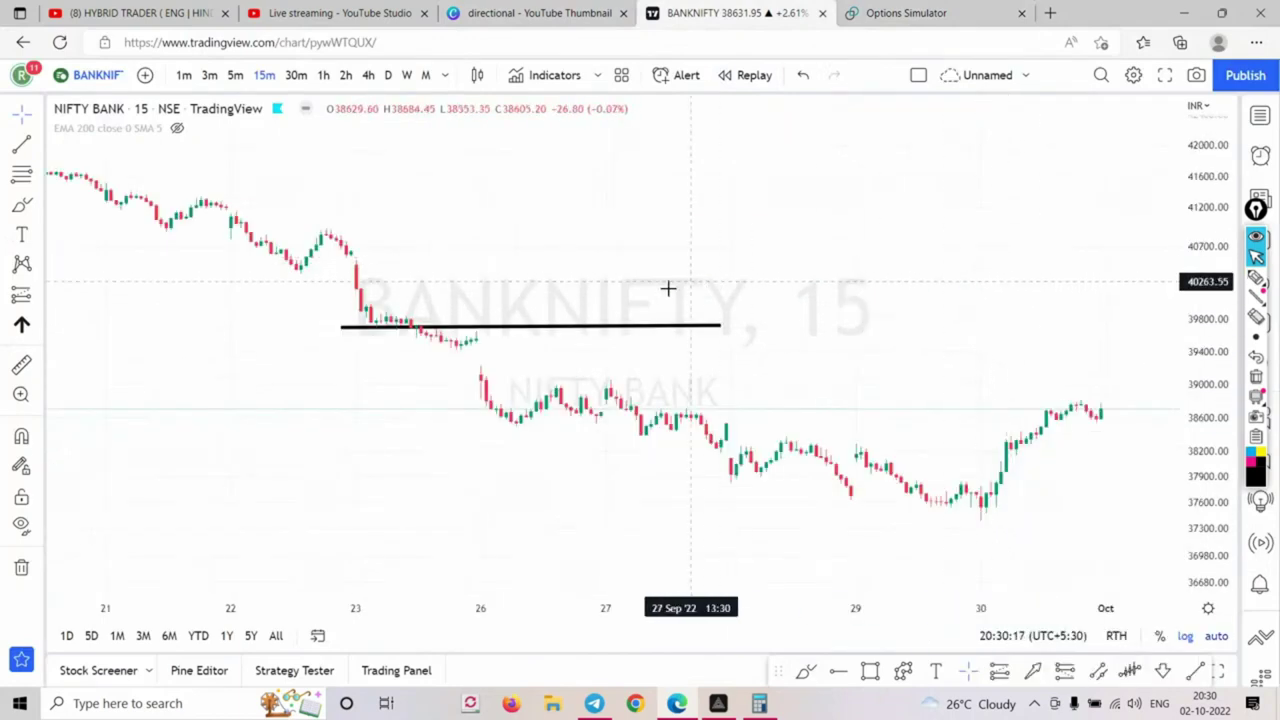
Replace the horizontal line with brush marks: a small circle at the 22 September 15:00 candle and a wavy path rising to about 42000
{"action": "left_click", "coordinate": [627, 326]}
{"action": "key", "text": "Delete"}
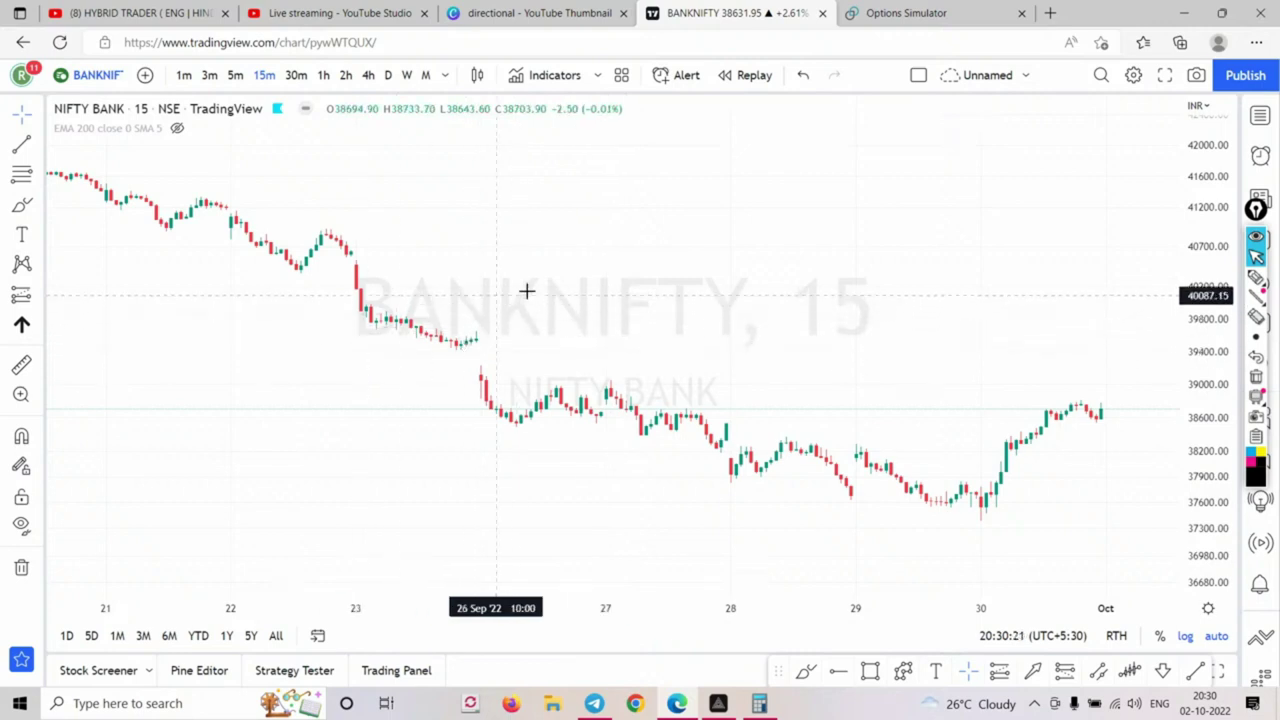
{"action": "scroll", "coordinate": [600, 282], "scroll_direction": "down", "scroll_amount": 3}
{"action": "left_click", "coordinate": [22, 205]}
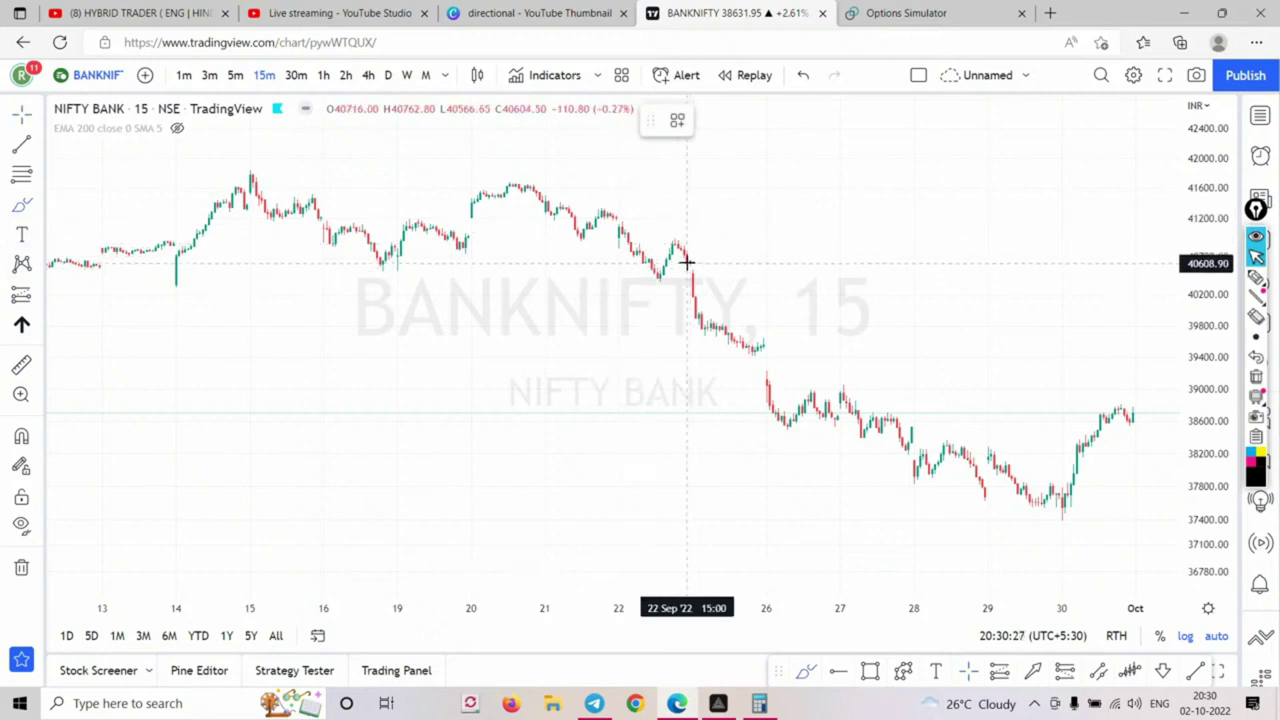
{"action": "left_click_drag", "start_coordinate": [682, 258], "coordinate": [692, 262]}
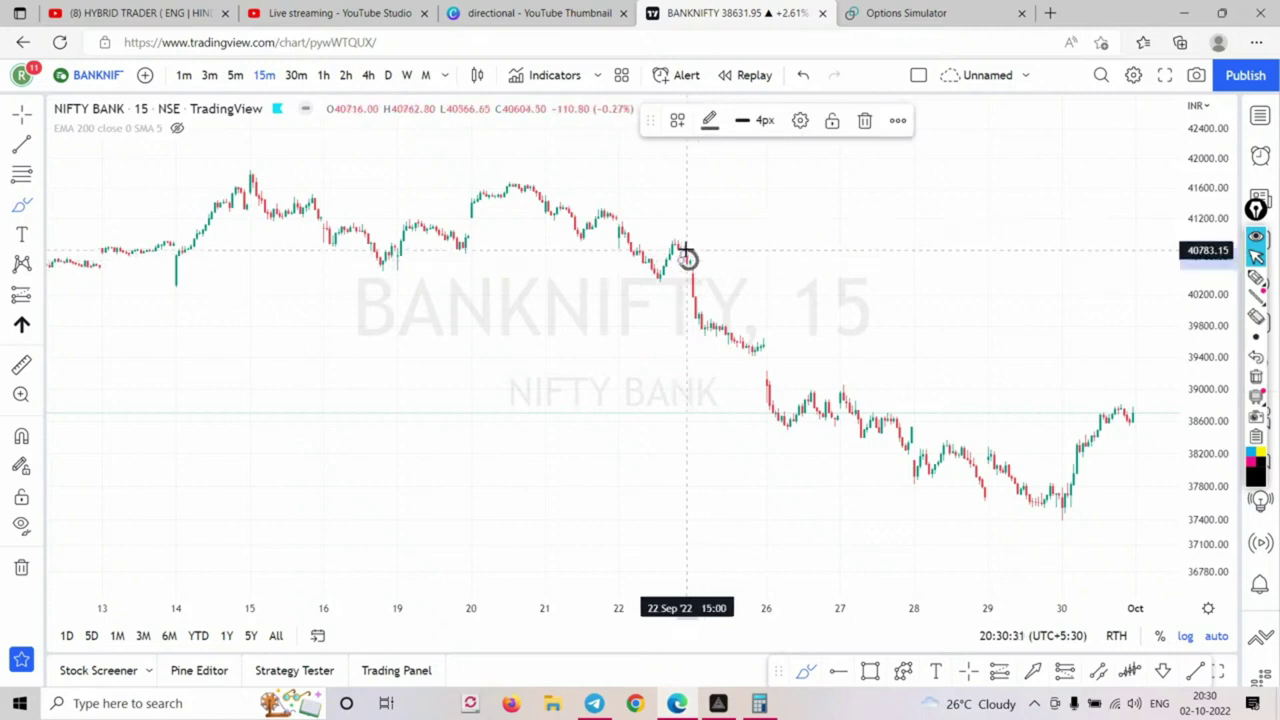
{"action": "mouse_move", "coordinate": [689, 260]}
{"action": "left_mouse_down"}
{"action": "mouse_move", "coordinate": [708, 224]}
{"action": "mouse_move", "coordinate": [730, 240]}
{"action": "mouse_move", "coordinate": [733, 204]}
{"action": "mouse_move", "coordinate": [761, 211]}
{"action": "mouse_move", "coordinate": [775, 180]}
{"action": "mouse_move", "coordinate": [804, 192]}
{"action": "mouse_move", "coordinate": [818, 163]}
{"action": "mouse_move", "coordinate": [863, 152]}
{"action": "left_mouse_up"}
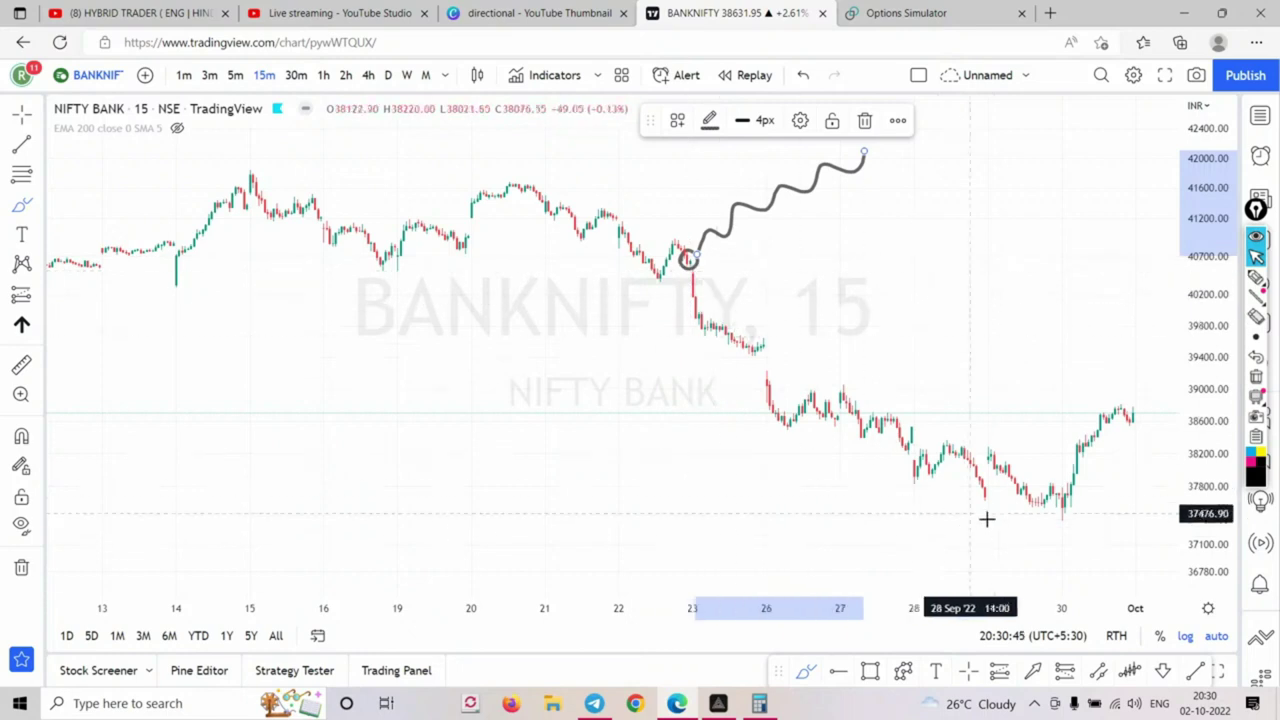
{"action": "scroll", "coordinate": [1150, 303], "scroll_direction": "down", "scroll_amount": 4}
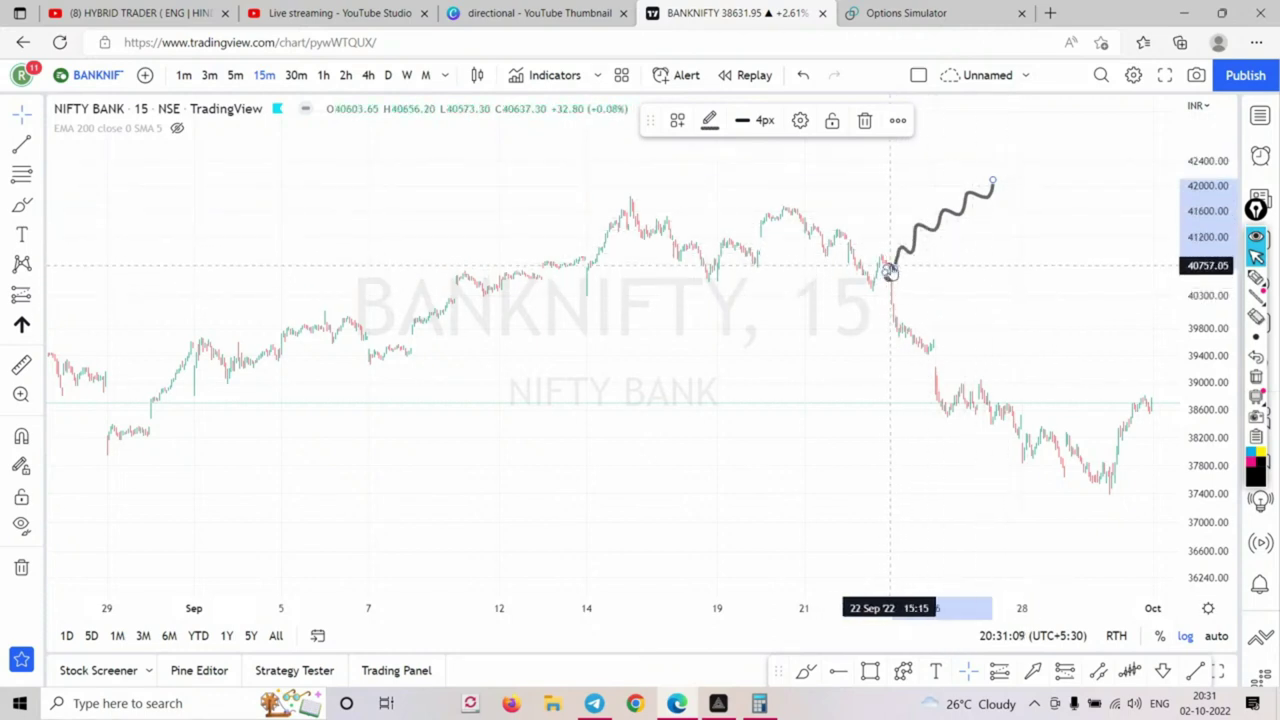
Switch back to Opstra and open a fresh Options Simulator session from its home page
{"action": "left_click", "coordinate": [677, 703]}
{"action": "left_click", "coordinate": [677, 703]}
{"action": "left_click", "coordinate": [905, 15]}
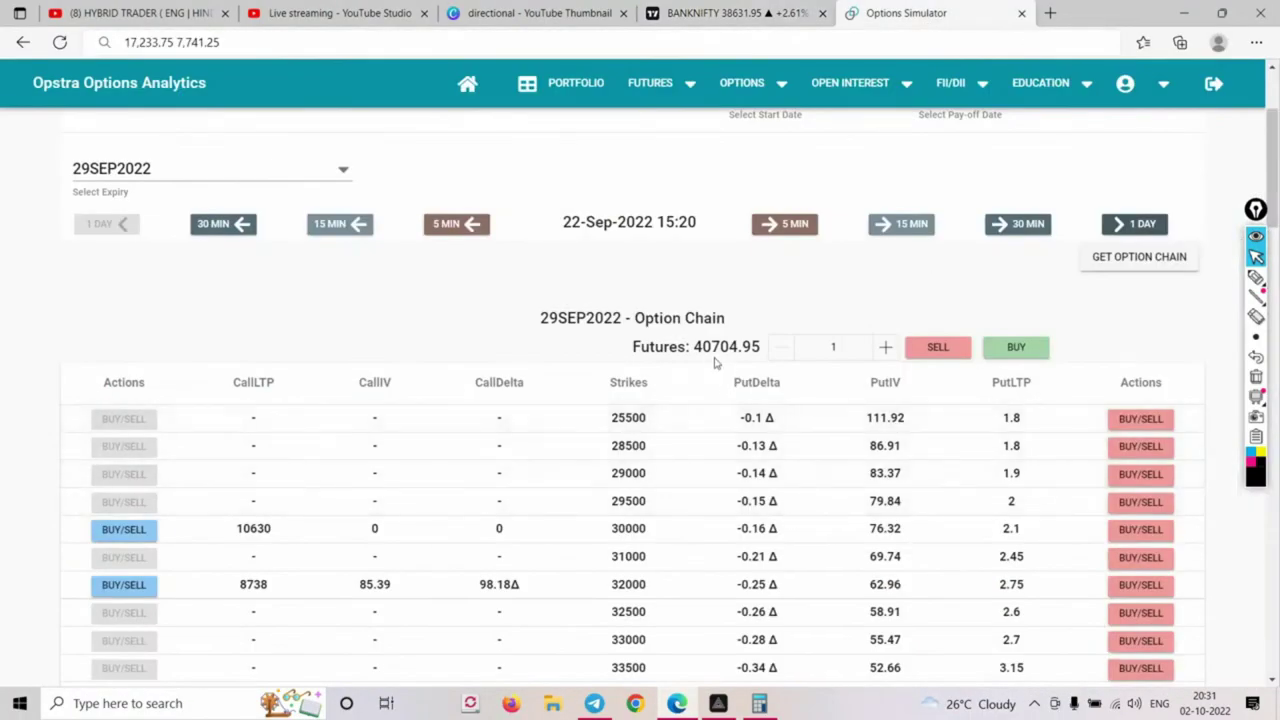
{"action": "scroll", "coordinate": [714, 369], "scroll_direction": "up", "scroll_amount": 2}
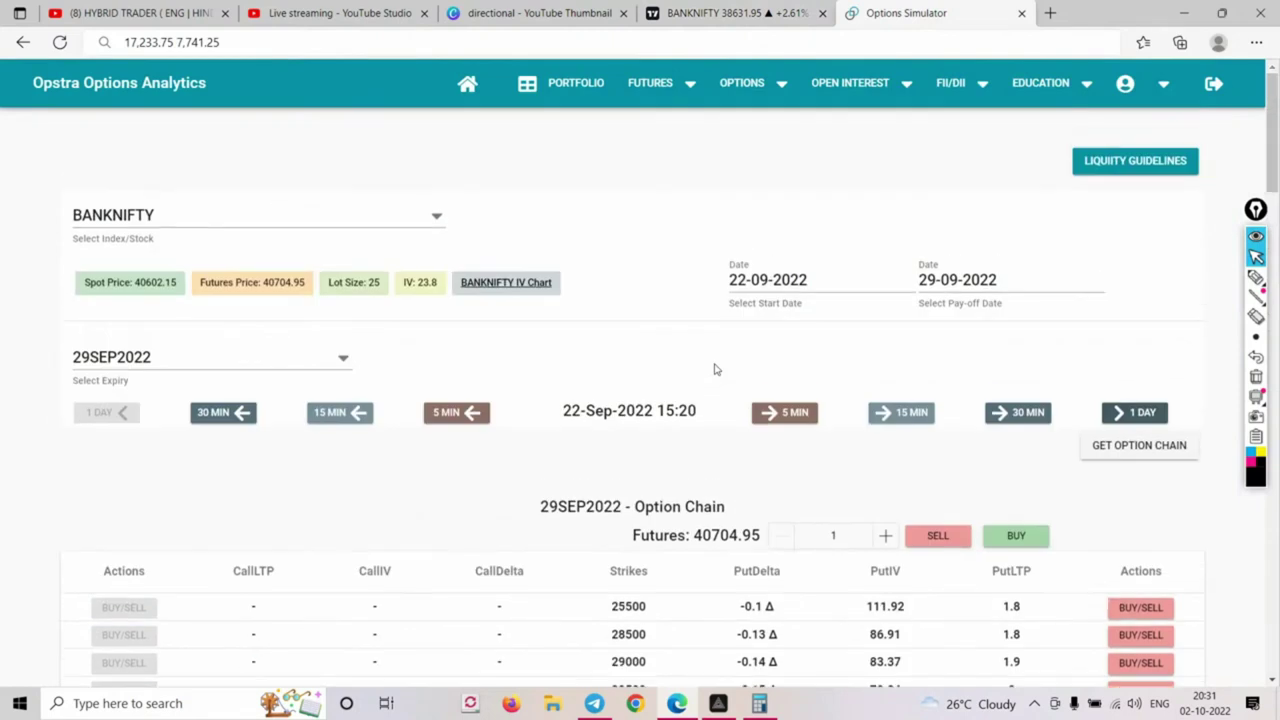
{"action": "left_click", "coordinate": [476, 94]}
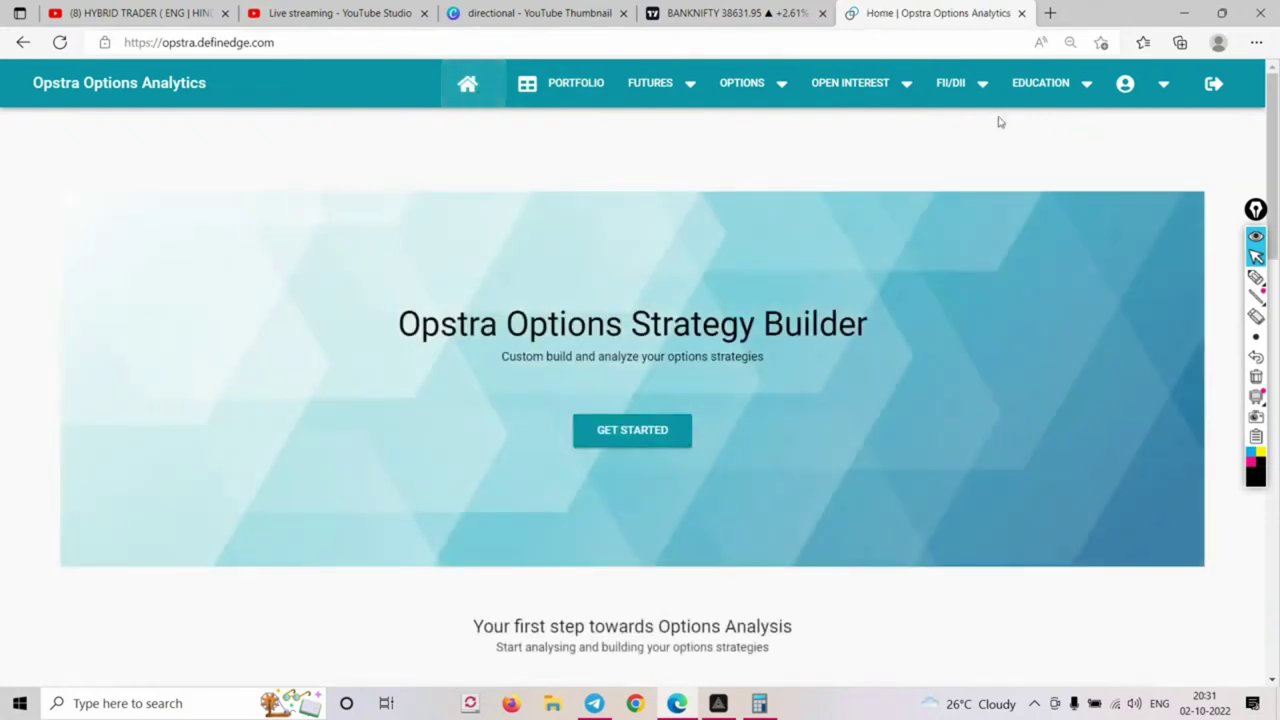
{"action": "left_click", "coordinate": [781, 86]}
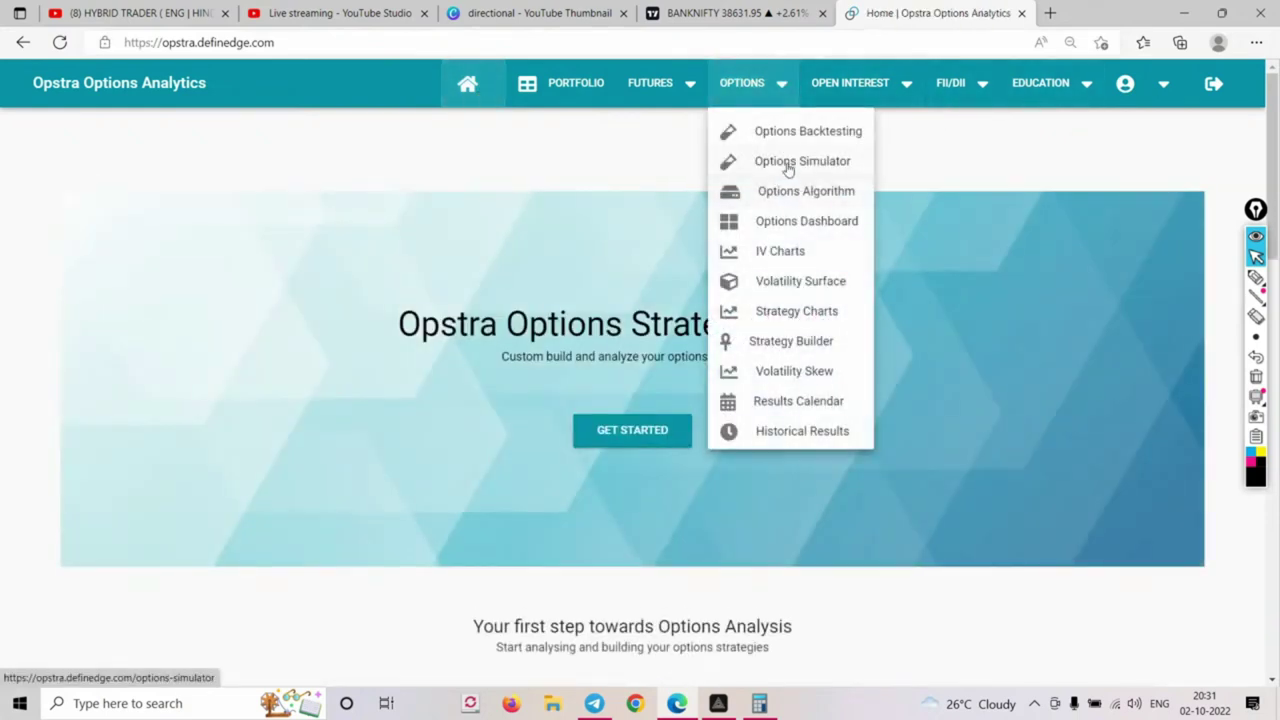
{"action": "left_click", "coordinate": [789, 163]}
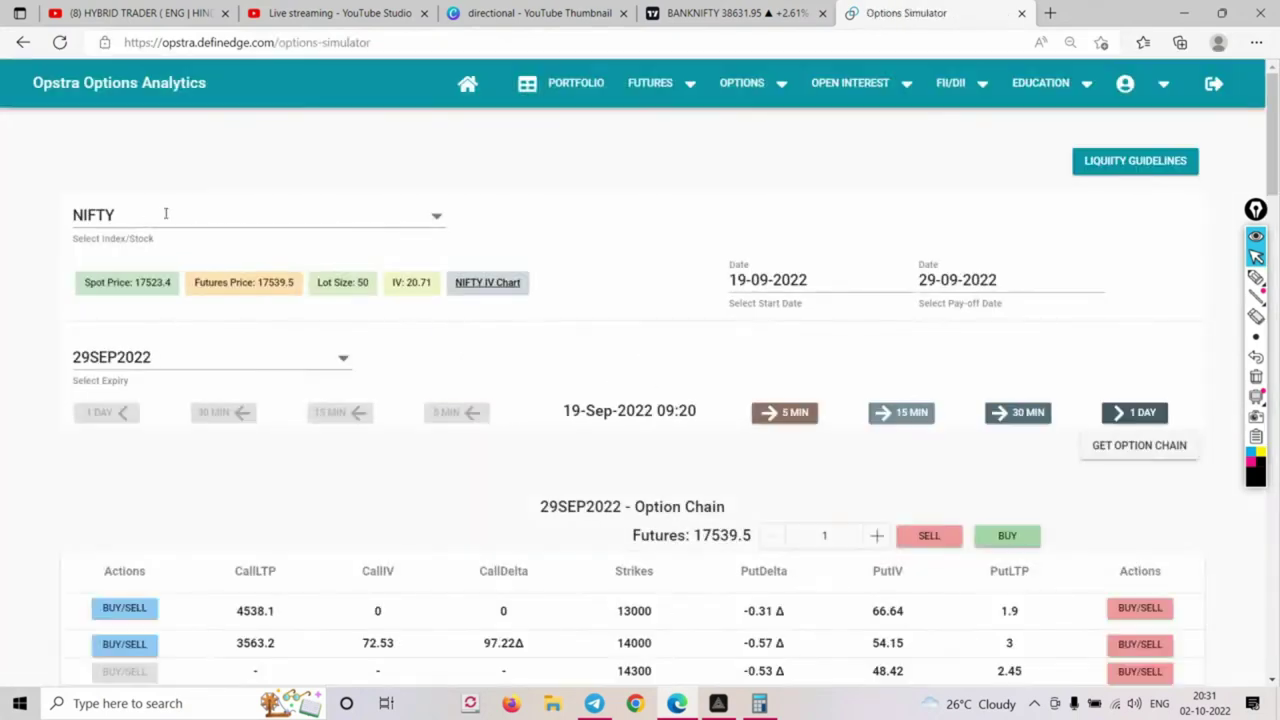
Set the simulator to BANKNIFTY with a start date of 22-09-2022
{"action": "left_click", "coordinate": [143, 218]}
{"action": "left_click", "coordinate": [113, 288]}
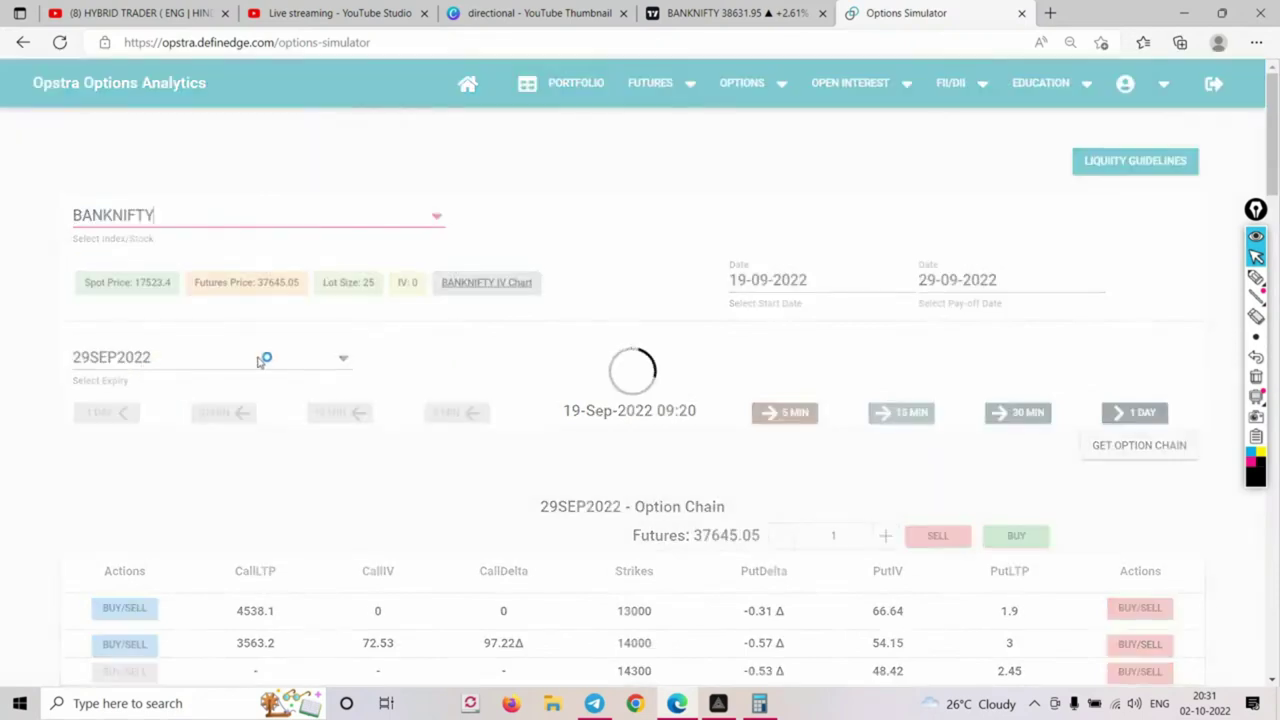
{"action": "left_click", "coordinate": [782, 284]}
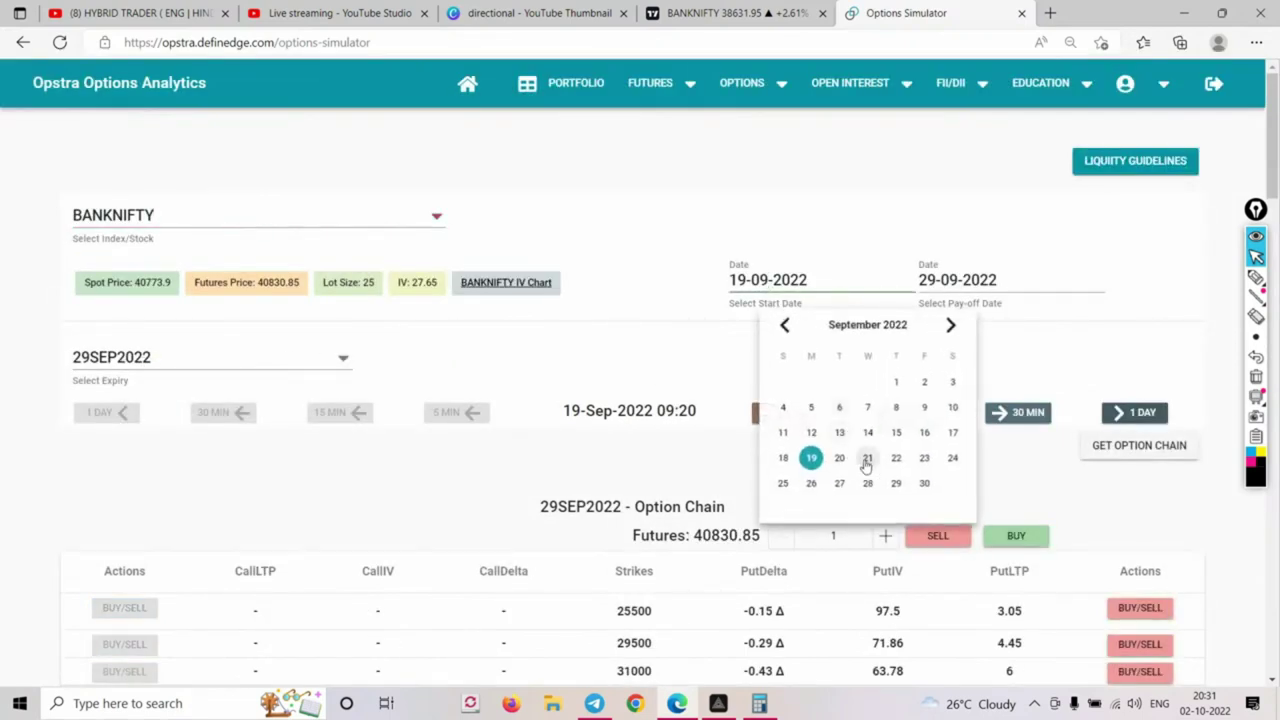
{"action": "left_click", "coordinate": [896, 458]}
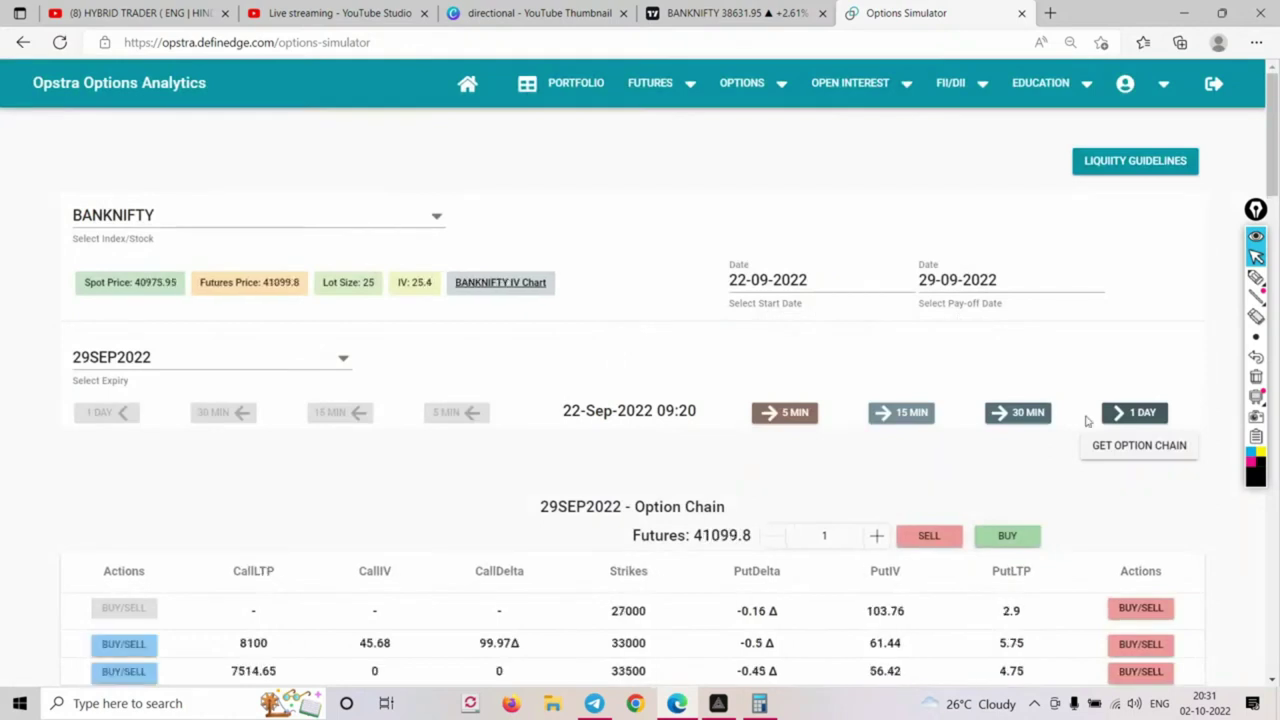
Move the simulation time to 22-Sep-2022 15:00 and load the 29SEP2022 option chain
{"action": "left_click", "coordinate": [1135, 412]}
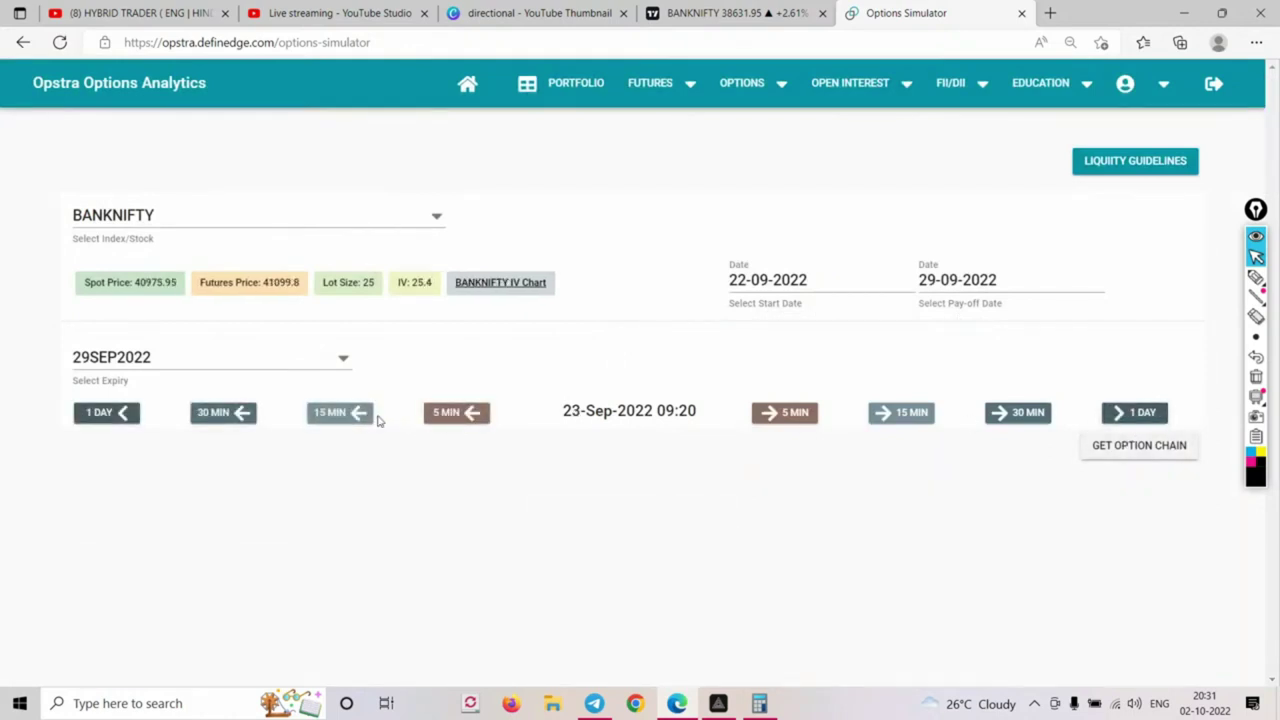
{"action": "left_click", "coordinate": [366, 416]}
{"action": "left_click", "coordinate": [443, 417]}
{"action": "left_click", "coordinate": [443, 419]}
{"action": "left_click", "coordinate": [443, 420]}
{"action": "left_click", "coordinate": [443, 421]}
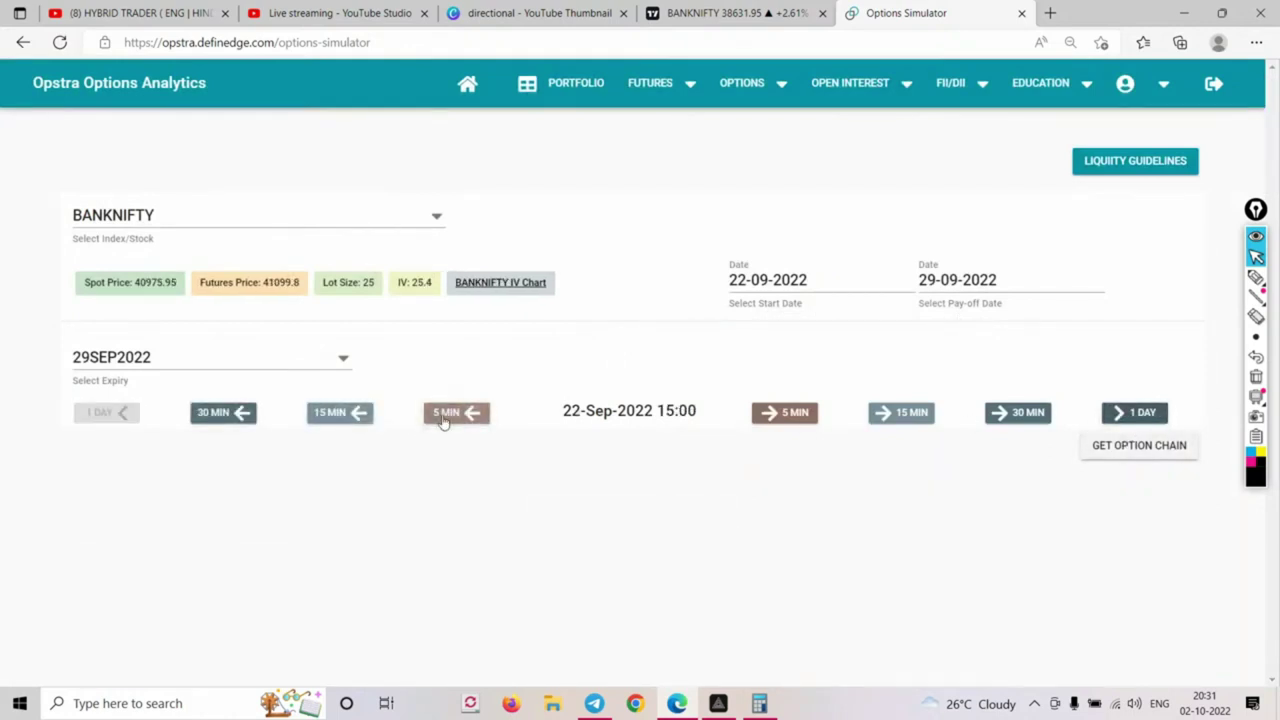
{"action": "left_click", "coordinate": [1150, 447]}
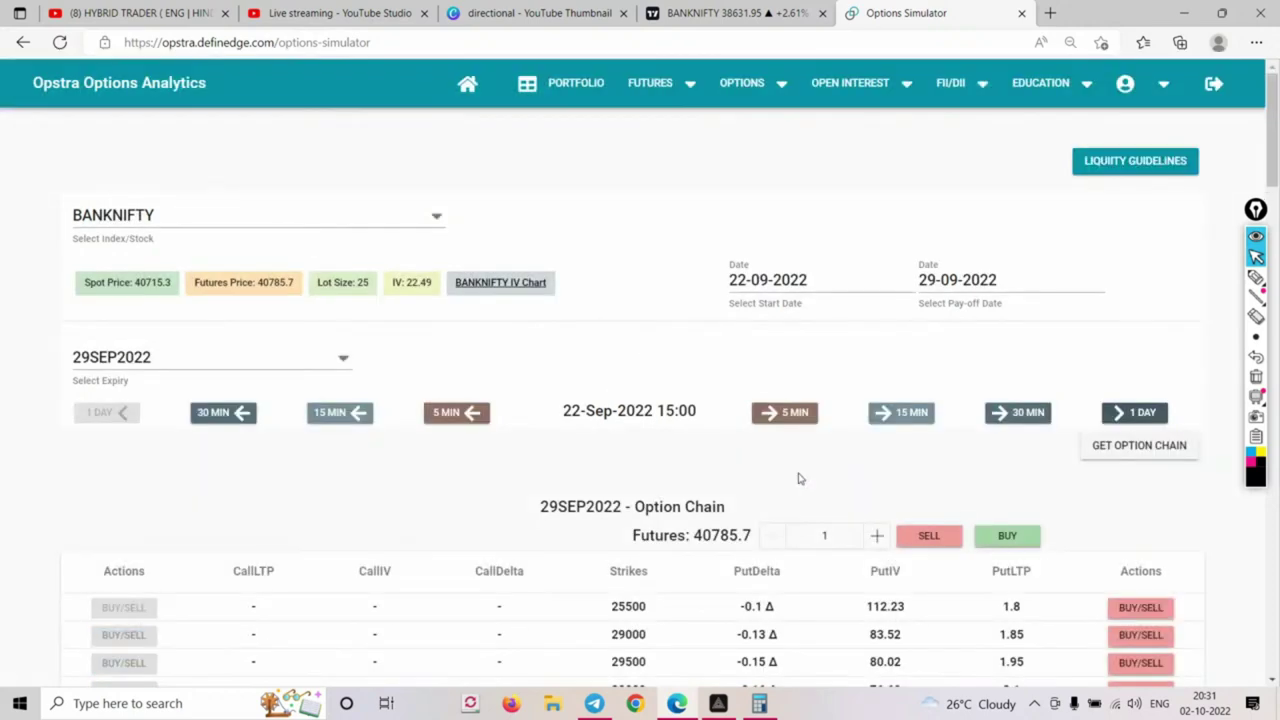
Locate the at-the-money 40800 strike from the futures price and add a buy of one 41100 call lot
{"action": "double_click", "coordinate": [733, 536]}
{"action": "scroll", "coordinate": [729, 545], "scroll_direction": "down", "scroll_amount": 5}
{"action": "scroll", "coordinate": [729, 545], "scroll_direction": "down", "scroll_amount": 15}
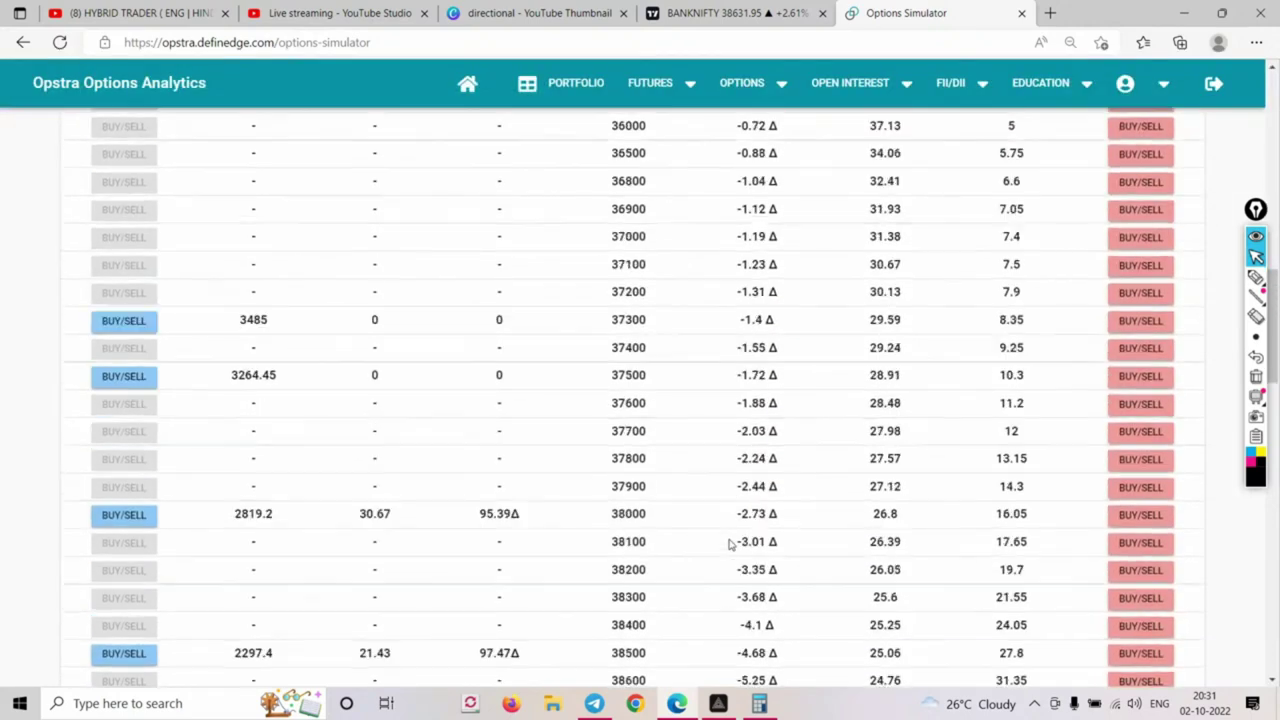
{"action": "scroll", "coordinate": [670, 552], "scroll_direction": "down", "scroll_amount": 1}
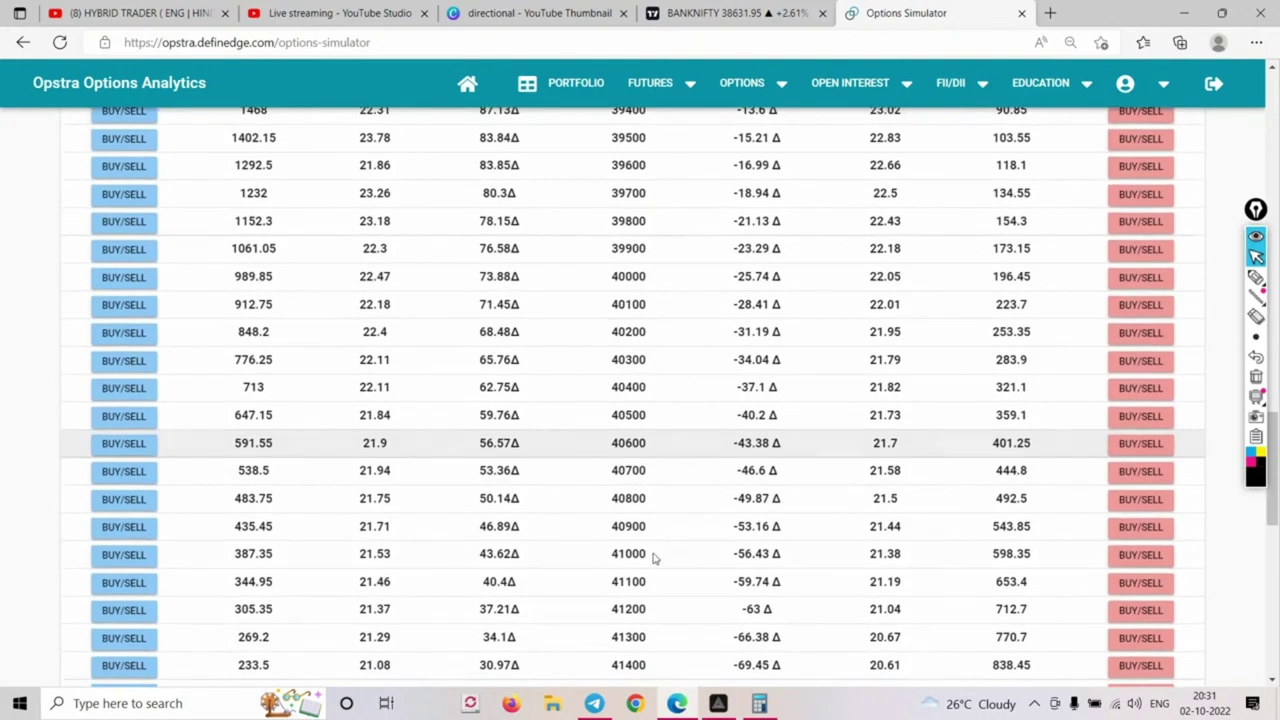
{"action": "double_click", "coordinate": [628, 498]}
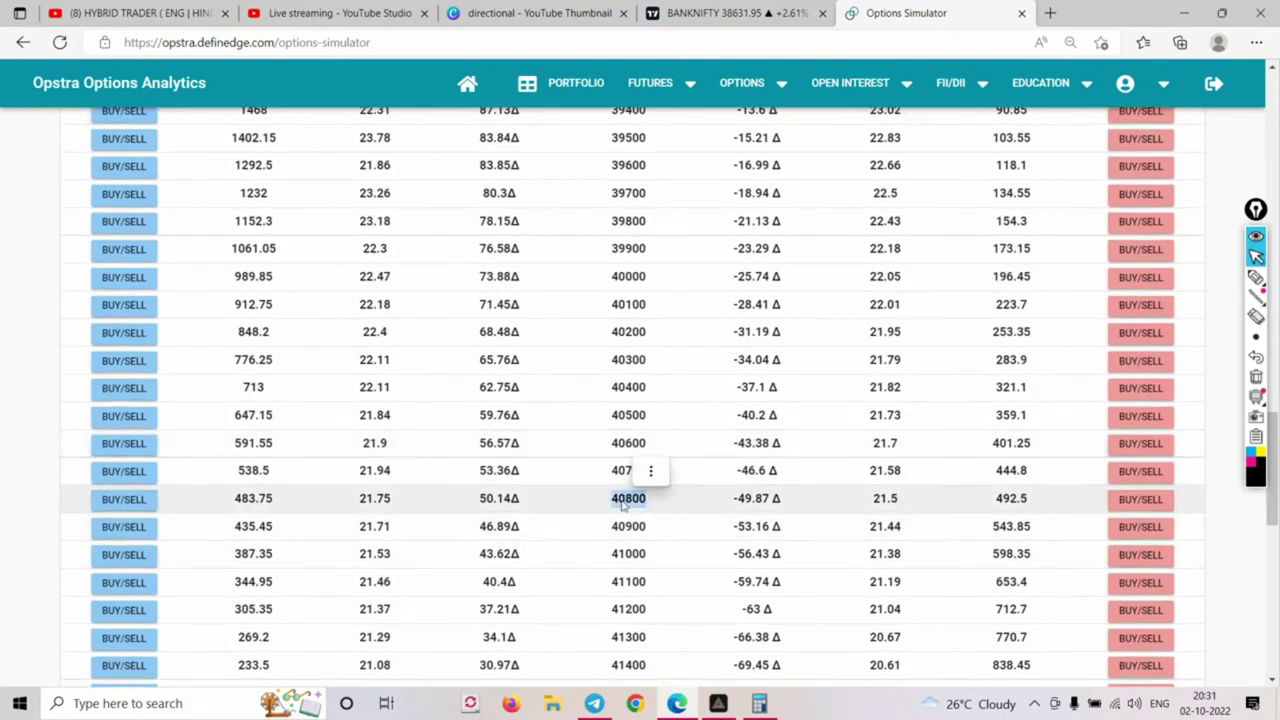
{"action": "scroll", "coordinate": [624, 505], "scroll_direction": "down", "scroll_amount": 2}
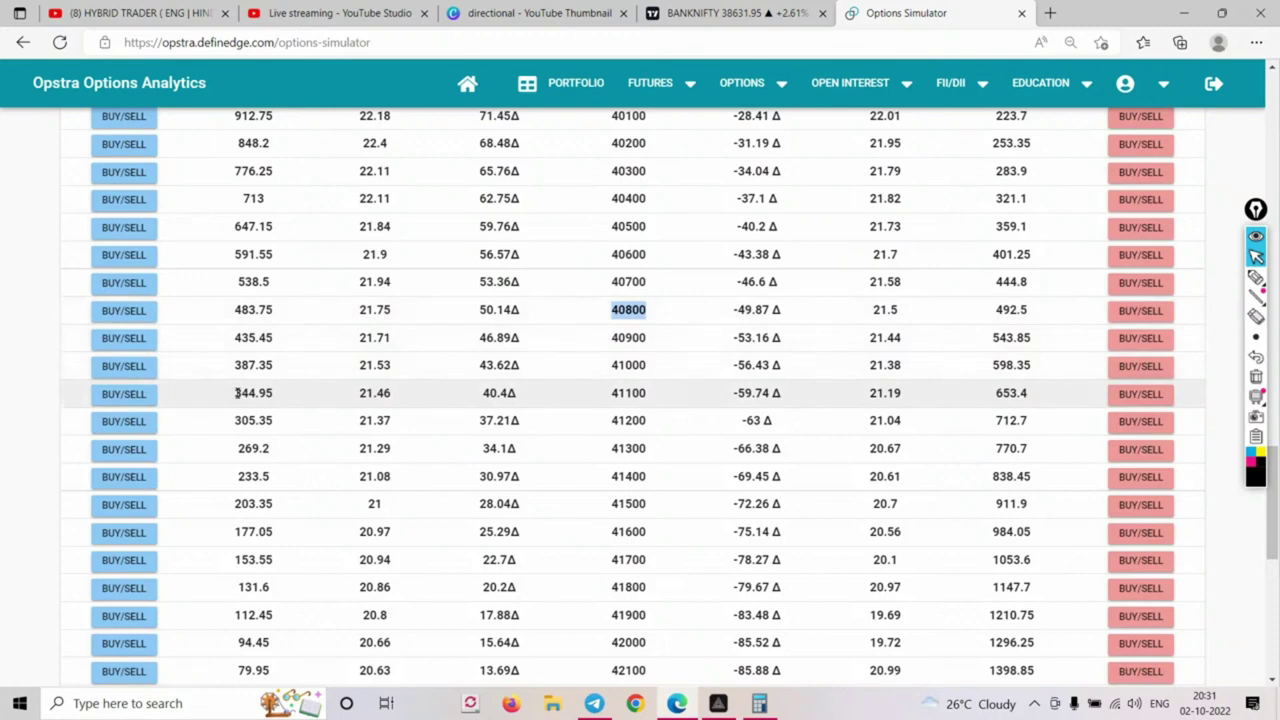
{"action": "left_click", "coordinate": [128, 393]}
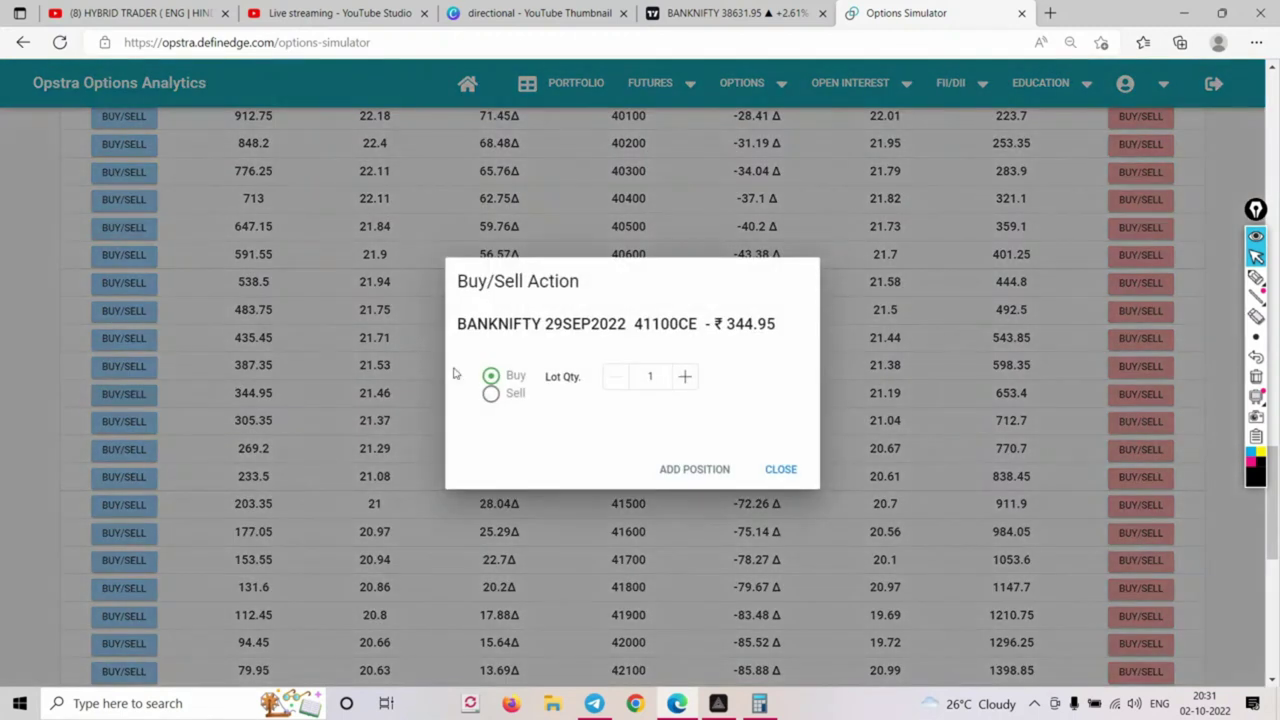
{"action": "left_click", "coordinate": [678, 465]}
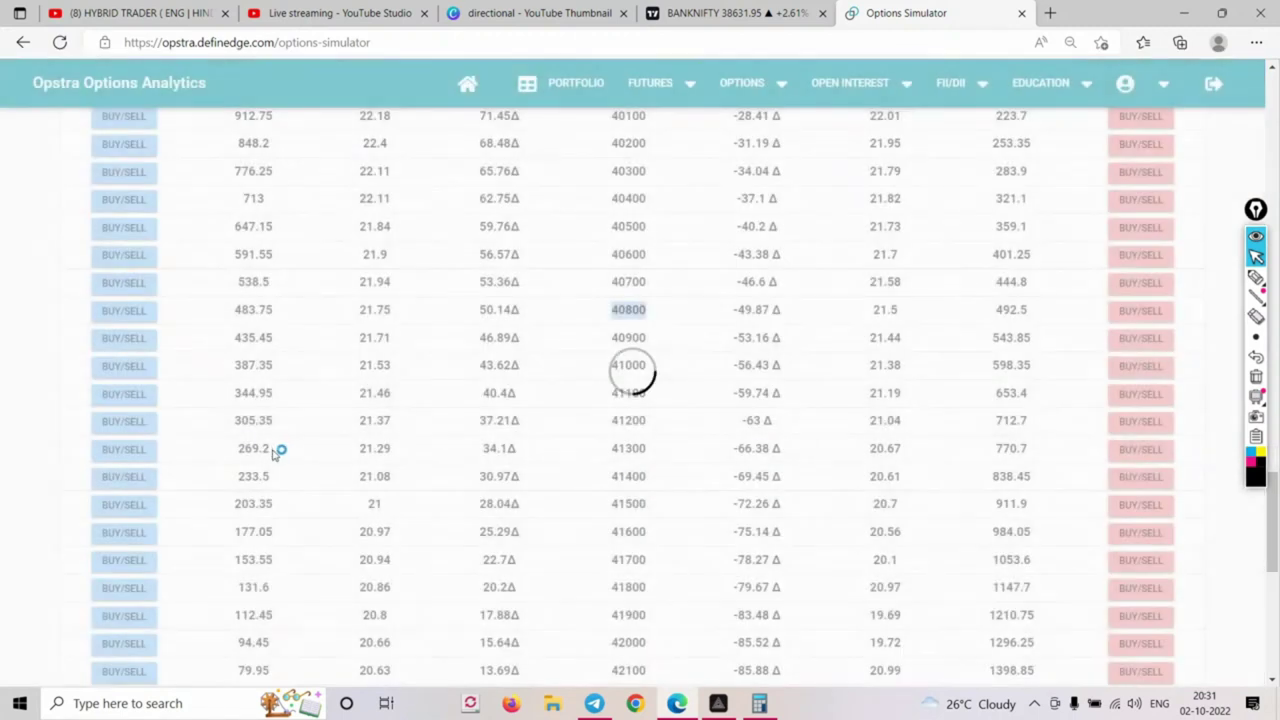
Add a sell position of two 41600 call lots for the 29SEP2022 expiry
{"action": "double_click", "coordinate": [245, 393]}
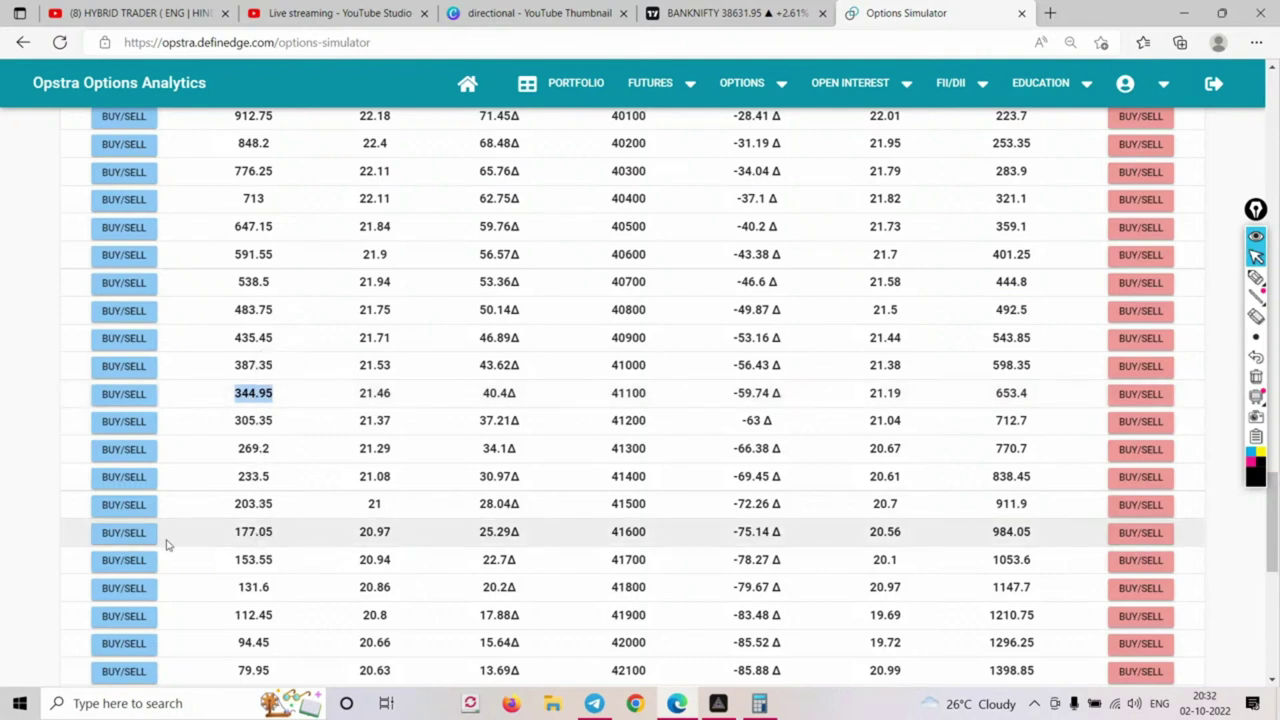
{"action": "left_click", "coordinate": [123, 532]}
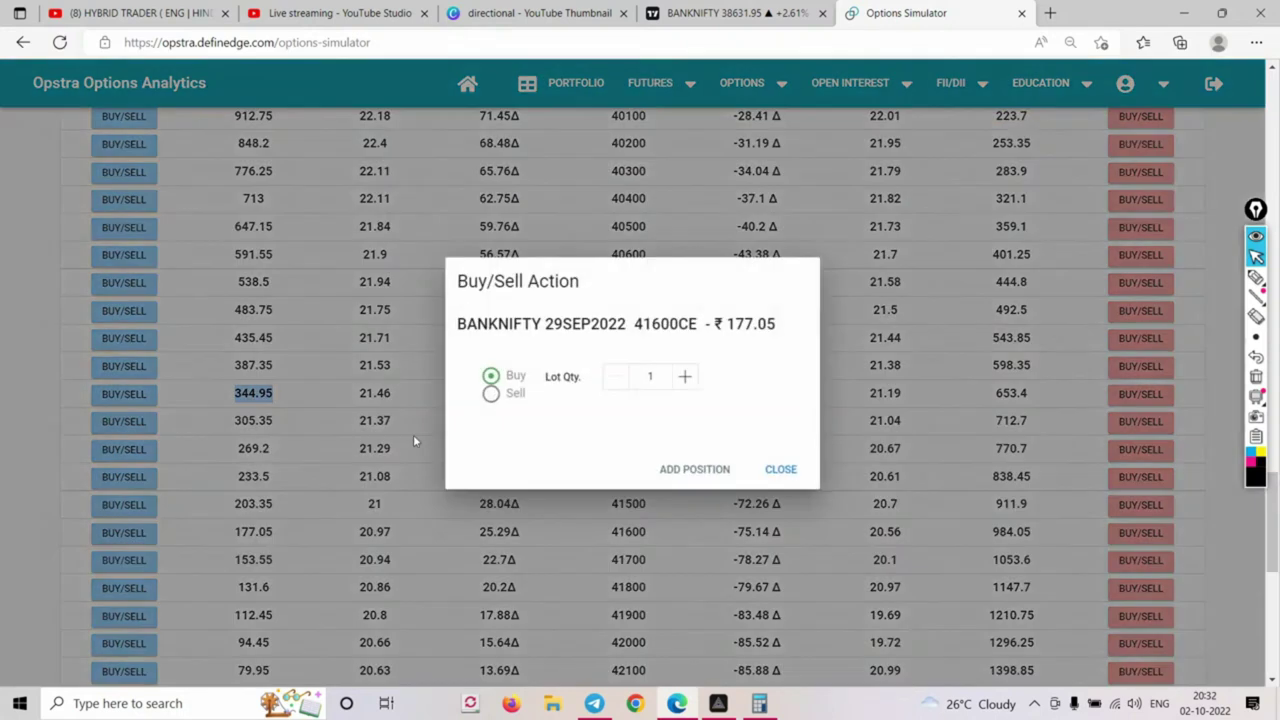
{"action": "left_click", "coordinate": [490, 393]}
{"action": "left_click", "coordinate": [685, 376]}
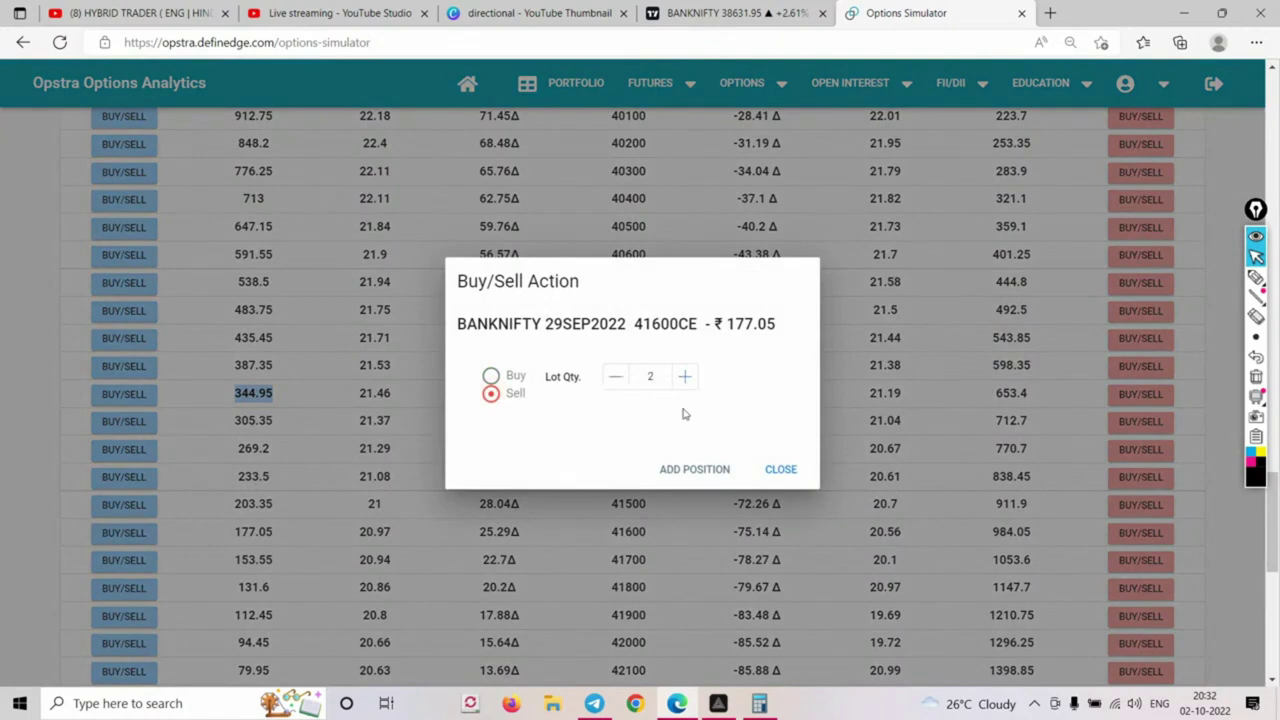
{"action": "left_click", "coordinate": [695, 471]}
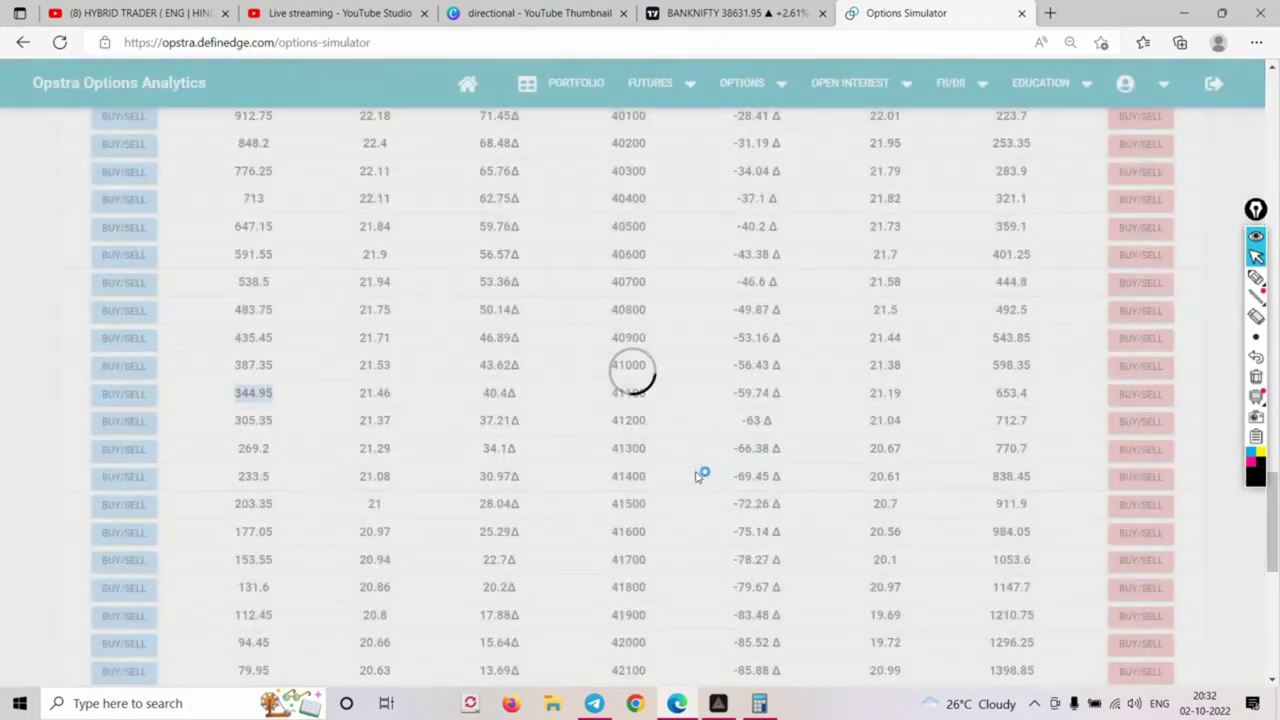
Add a buy position of one 42100 call lot for the 29SEP2022 expiry
{"action": "double_click", "coordinate": [255, 532]}
{"action": "right_click", "coordinate": [274, 502]}
{"action": "scroll", "coordinate": [300, 450], "scroll_direction": "down", "scroll_amount": 2}
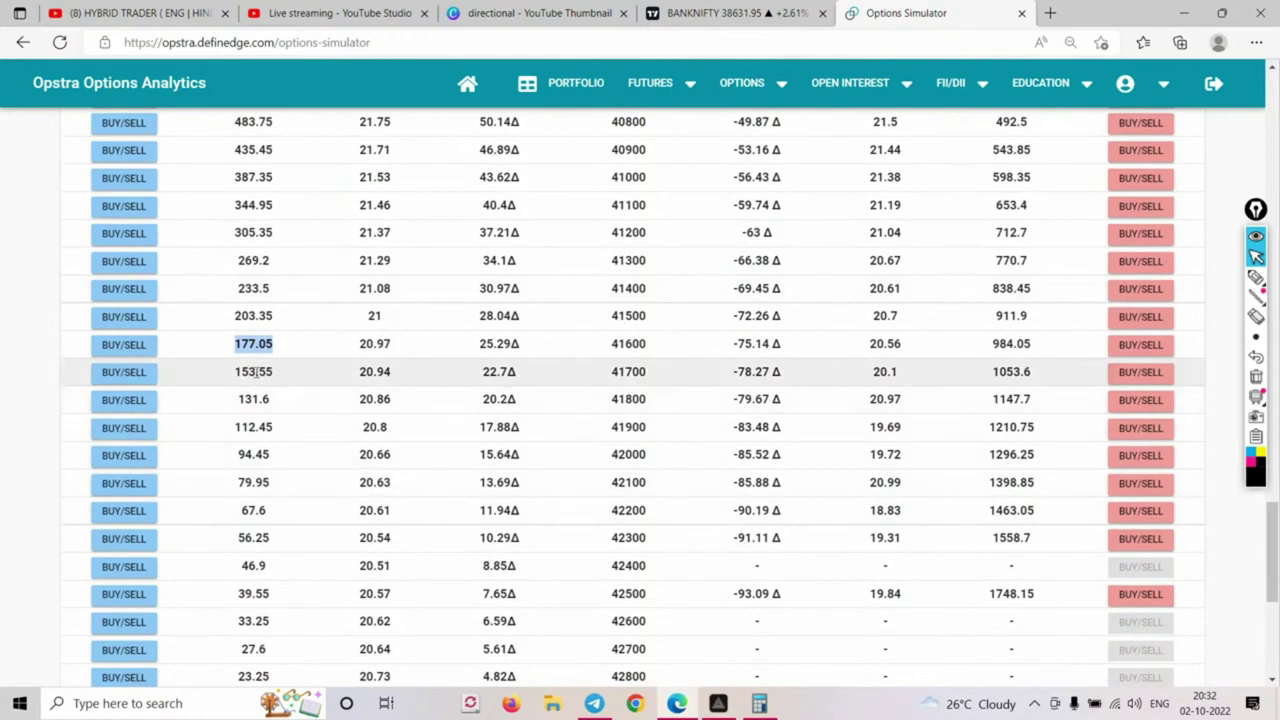
{"action": "left_click", "coordinate": [127, 487]}
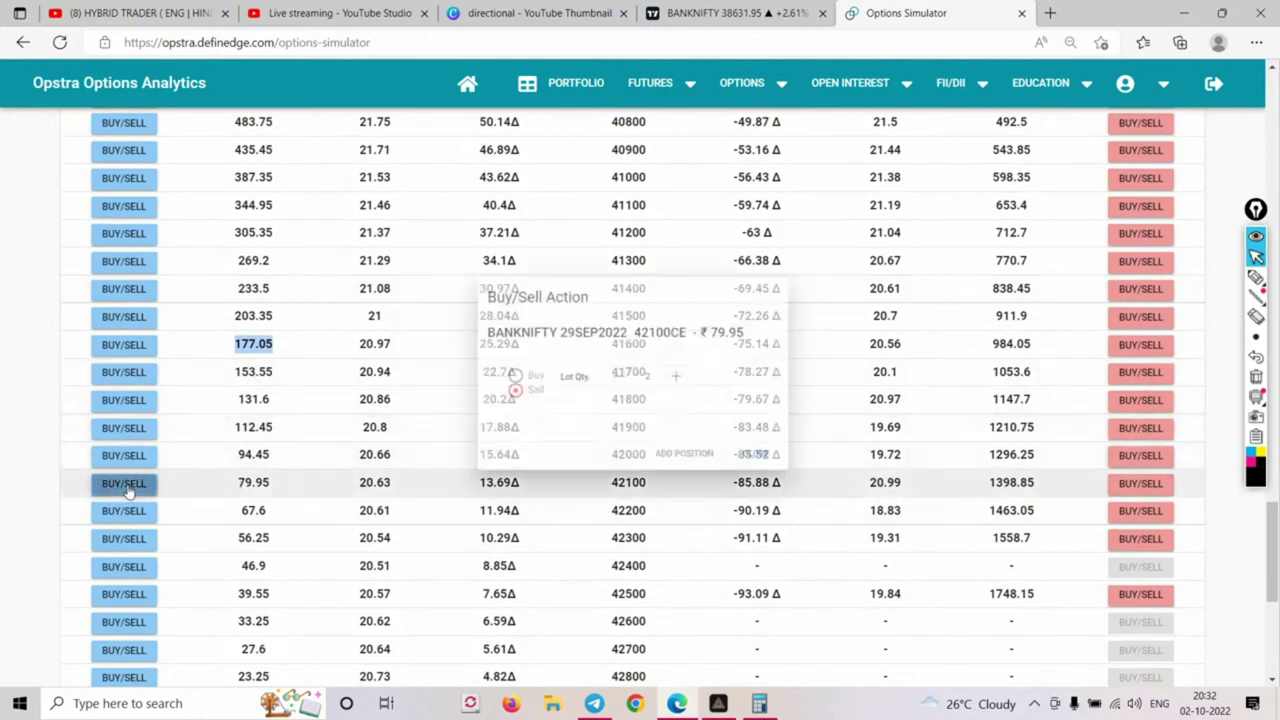
{"action": "left_click", "coordinate": [692, 468]}
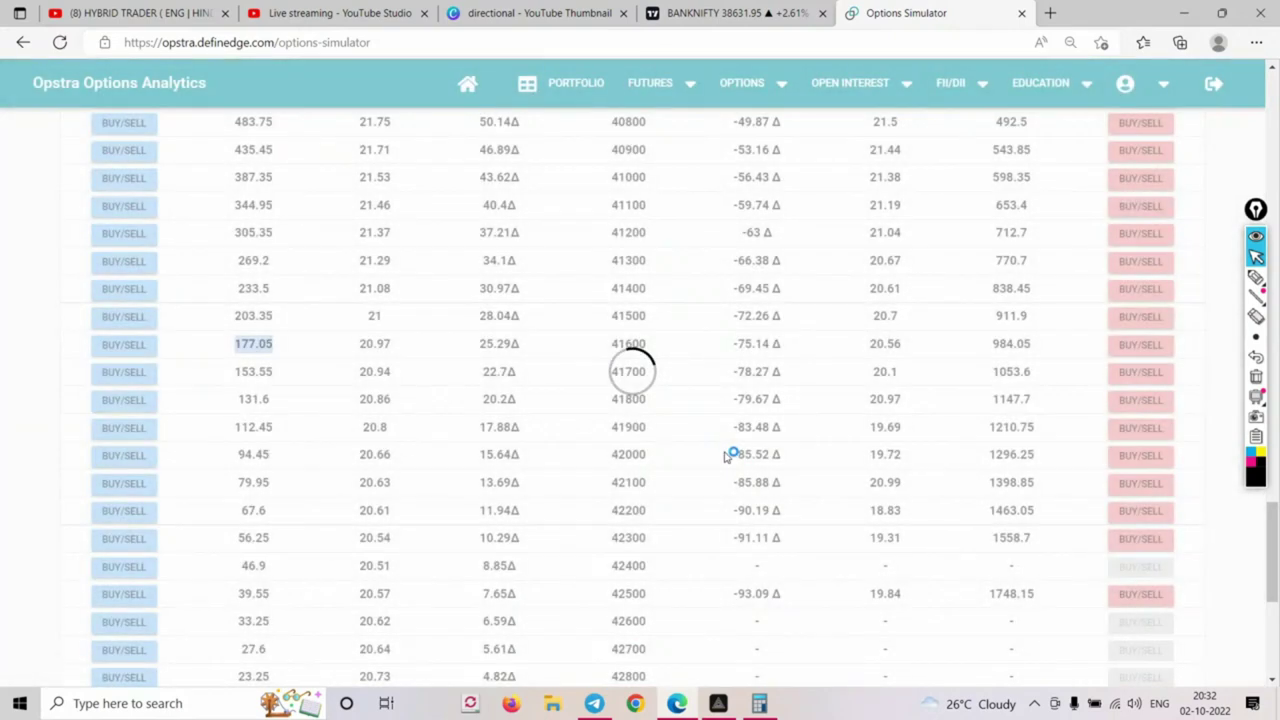
Copy the butterfly's maximum loss of 1770 into Calculator and divide it by the lot size of 25
{"action": "scroll", "coordinate": [724, 456], "scroll_direction": "up", "scroll_amount": 20}
{"action": "scroll", "coordinate": [724, 456], "scroll_direction": "up", "scroll_amount": 5}
{"action": "double_click", "coordinate": [418, 525]}
{"action": "key", "text": "ctrl+c"}
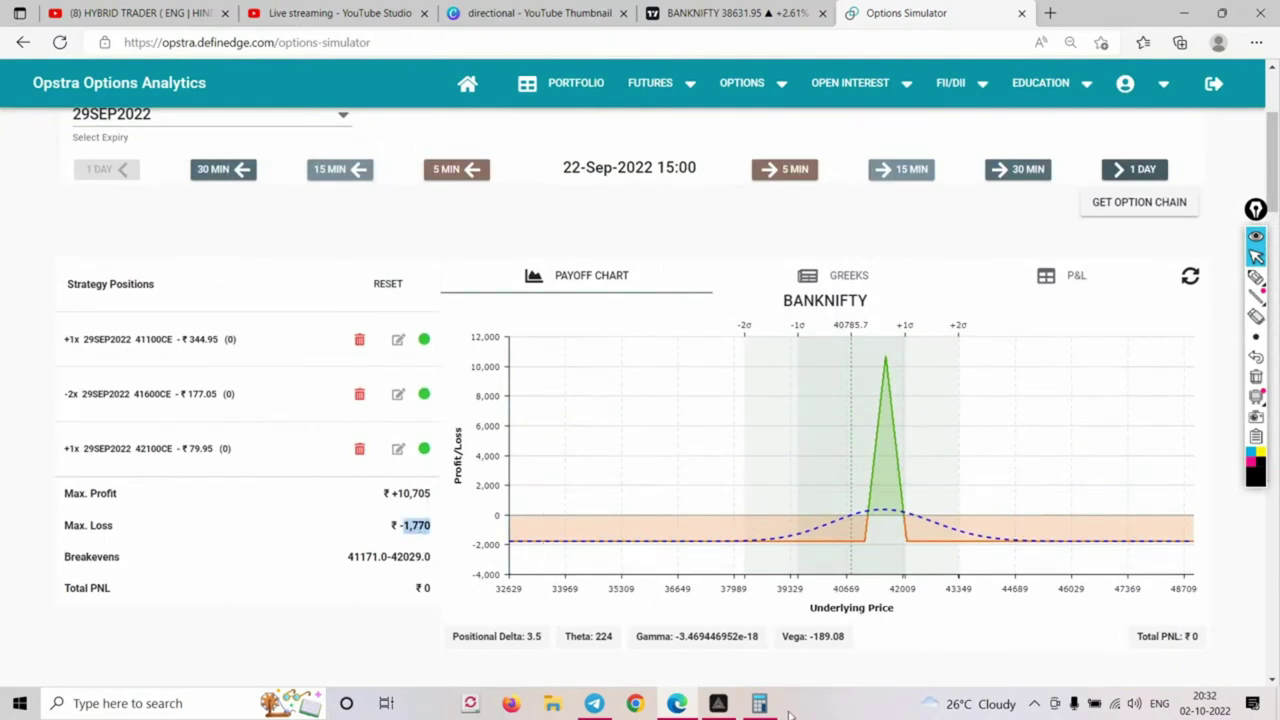
{"action": "left_click", "coordinate": [759, 703]}
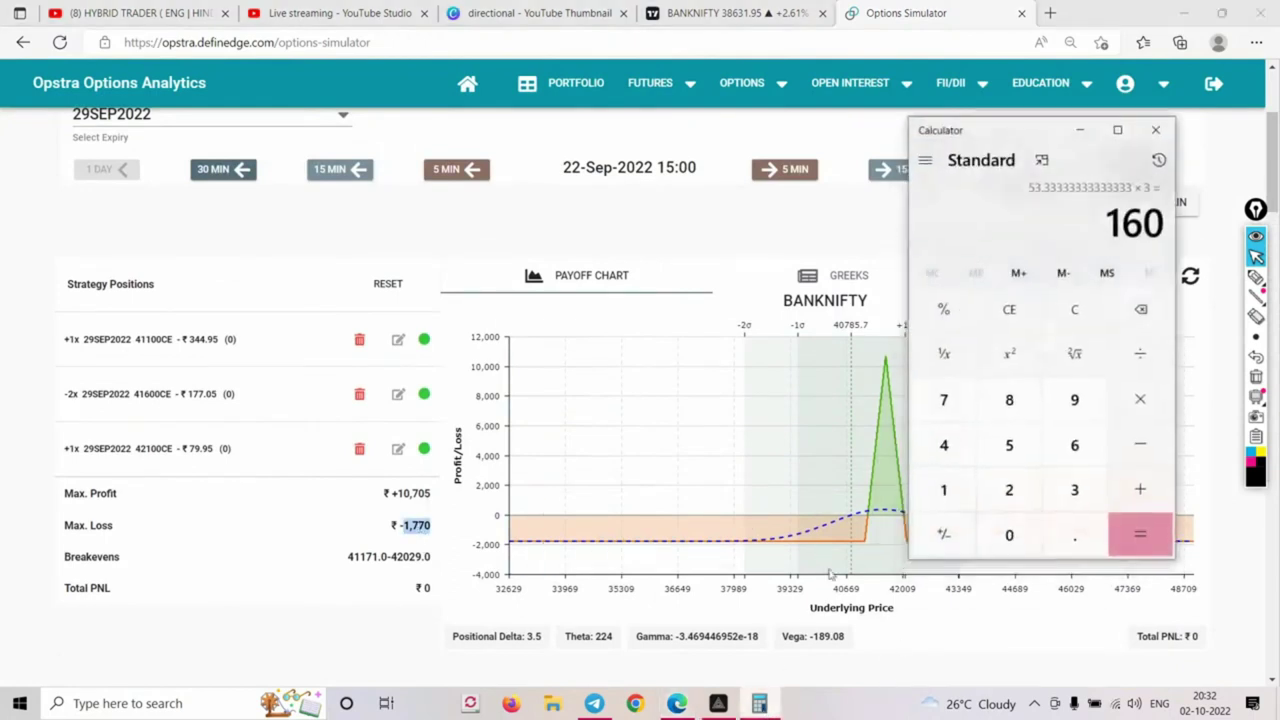
{"action": "left_click", "coordinate": [1067, 330]}
{"action": "key", "text": "ctrl+v"}
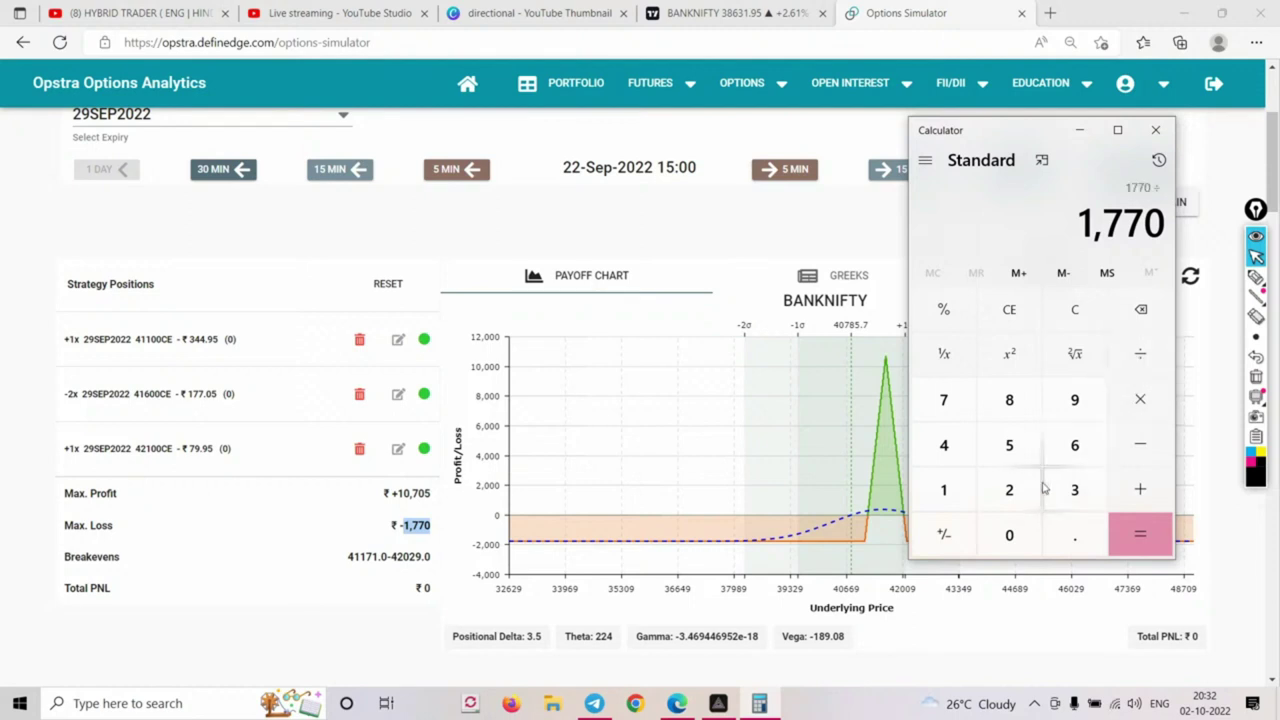
{"action": "left_click", "coordinate": [1011, 489]}
{"action": "left_click", "coordinate": [1022, 456]}
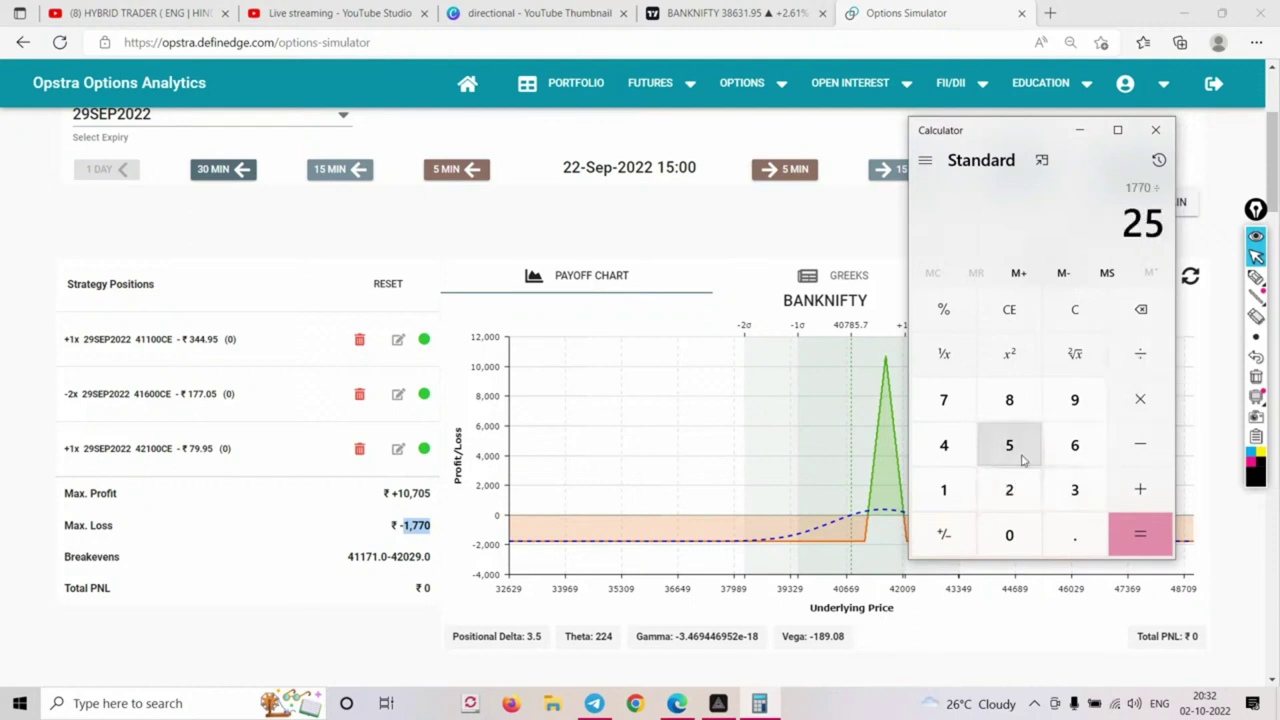
{"action": "left_click", "coordinate": [1150, 541]}
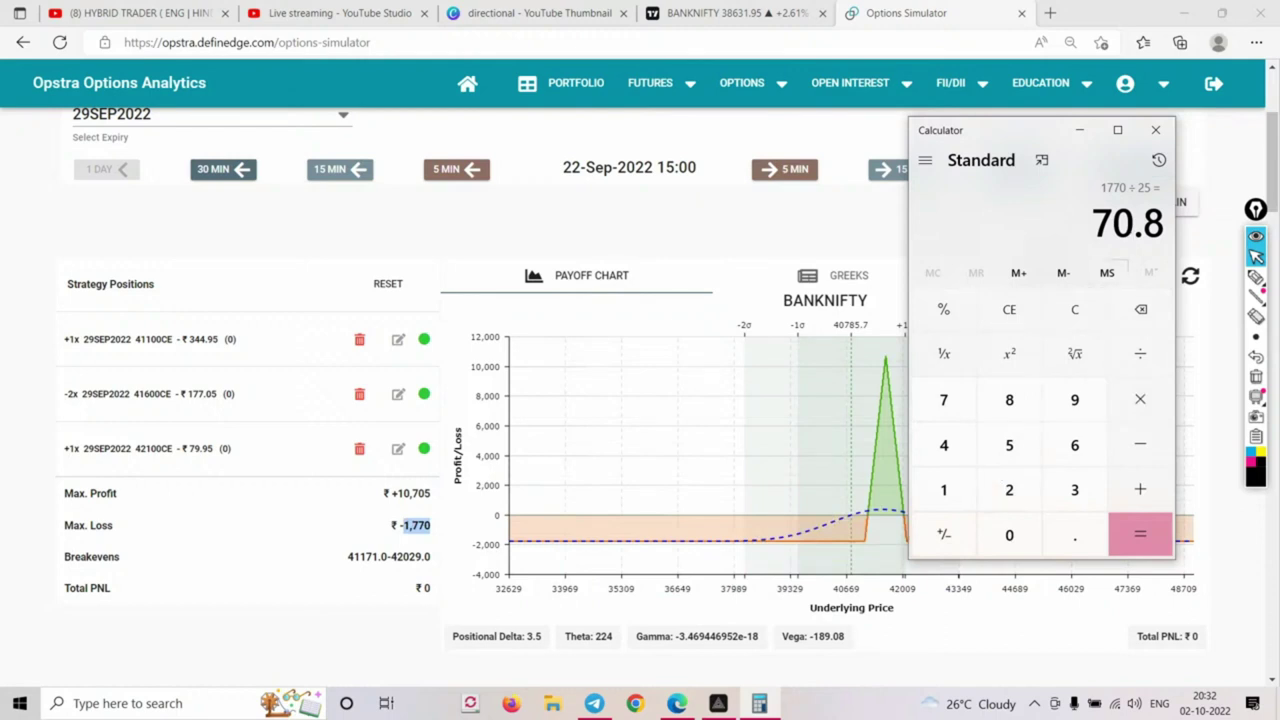
Divide the calculator result by 2, highlight the quotient and minimize Calculator
{"action": "left_click", "coordinate": [1151, 347]}
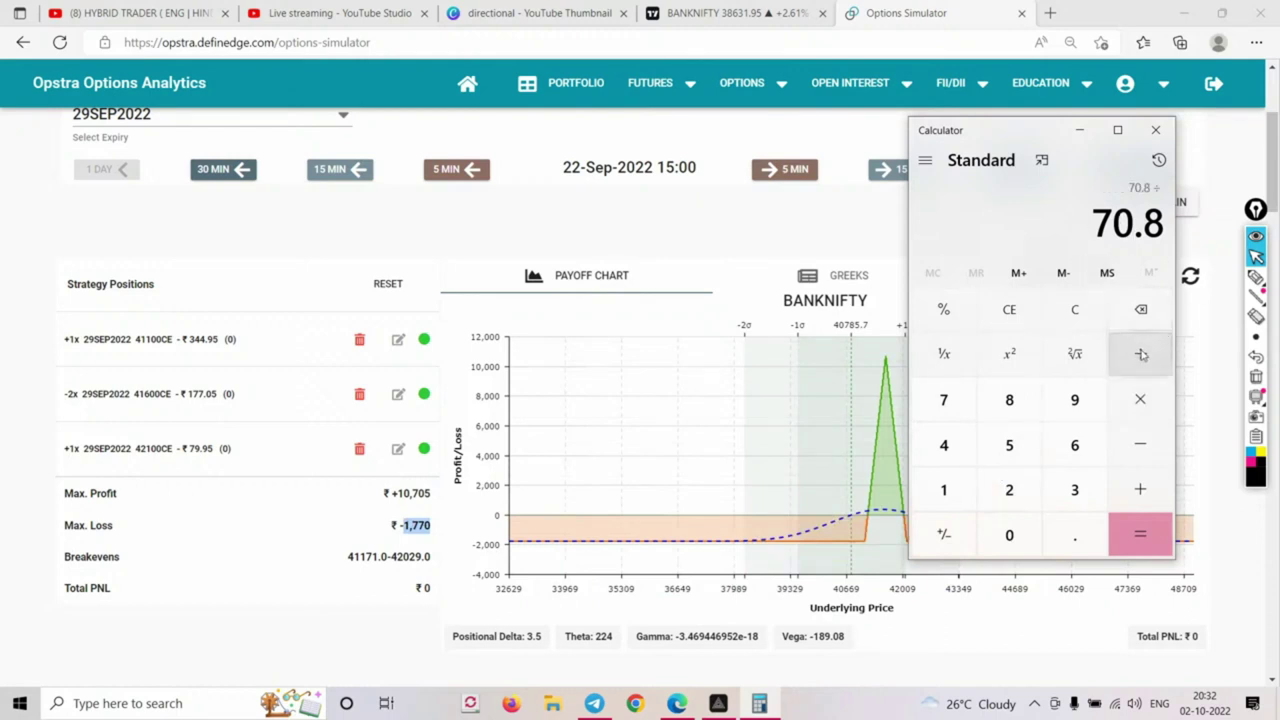
{"action": "left_click", "coordinate": [1009, 489]}
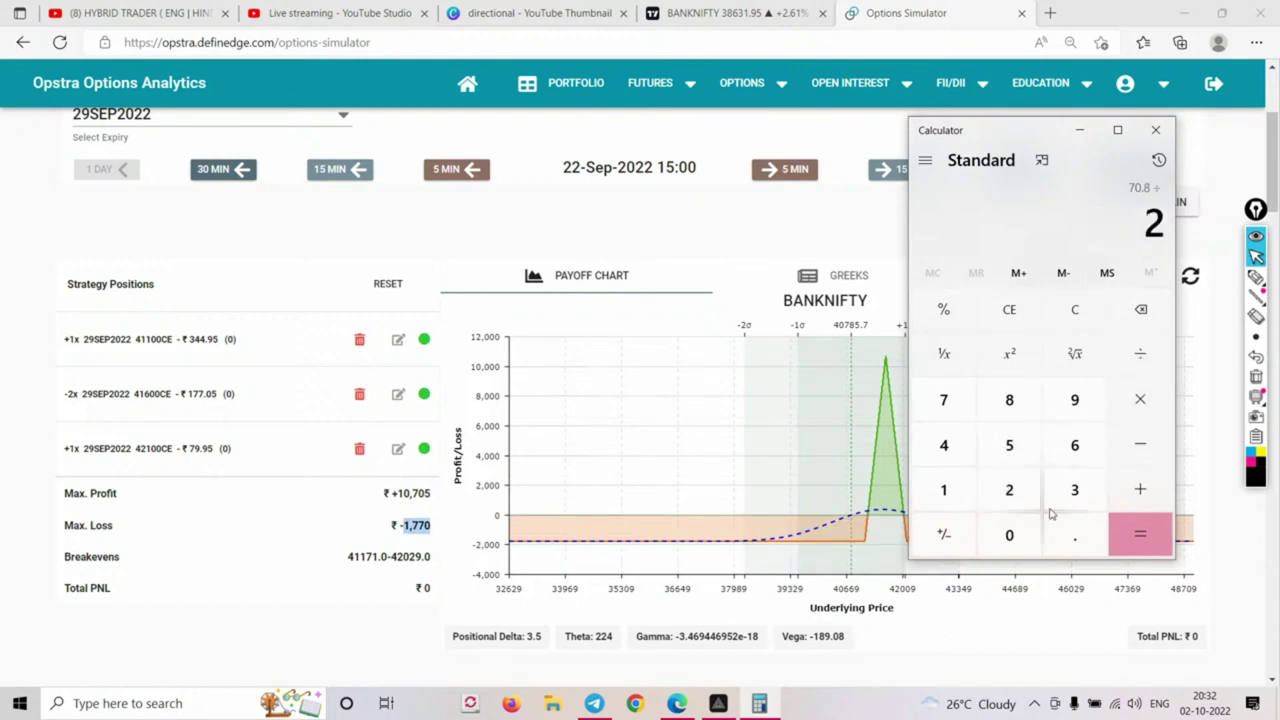
{"action": "left_click", "coordinate": [1136, 534]}
{"action": "left_click_drag", "start_coordinate": [1098, 226], "coordinate": [1150, 224]}
{"action": "left_click", "coordinate": [1079, 130]}
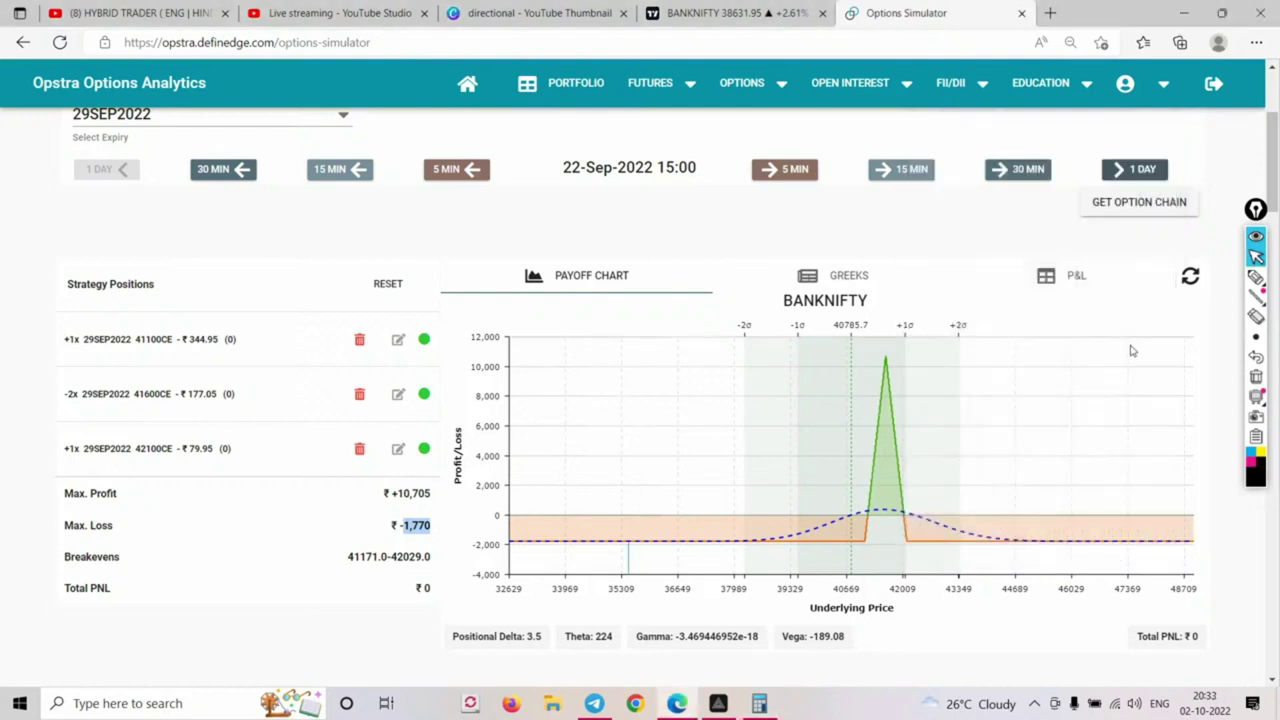
Show the strategy's P&L table, advance the simulation to 23-Sep-2022 09:45 and highlight the 41600 call's current price
{"action": "left_click", "coordinate": [1077, 279]}
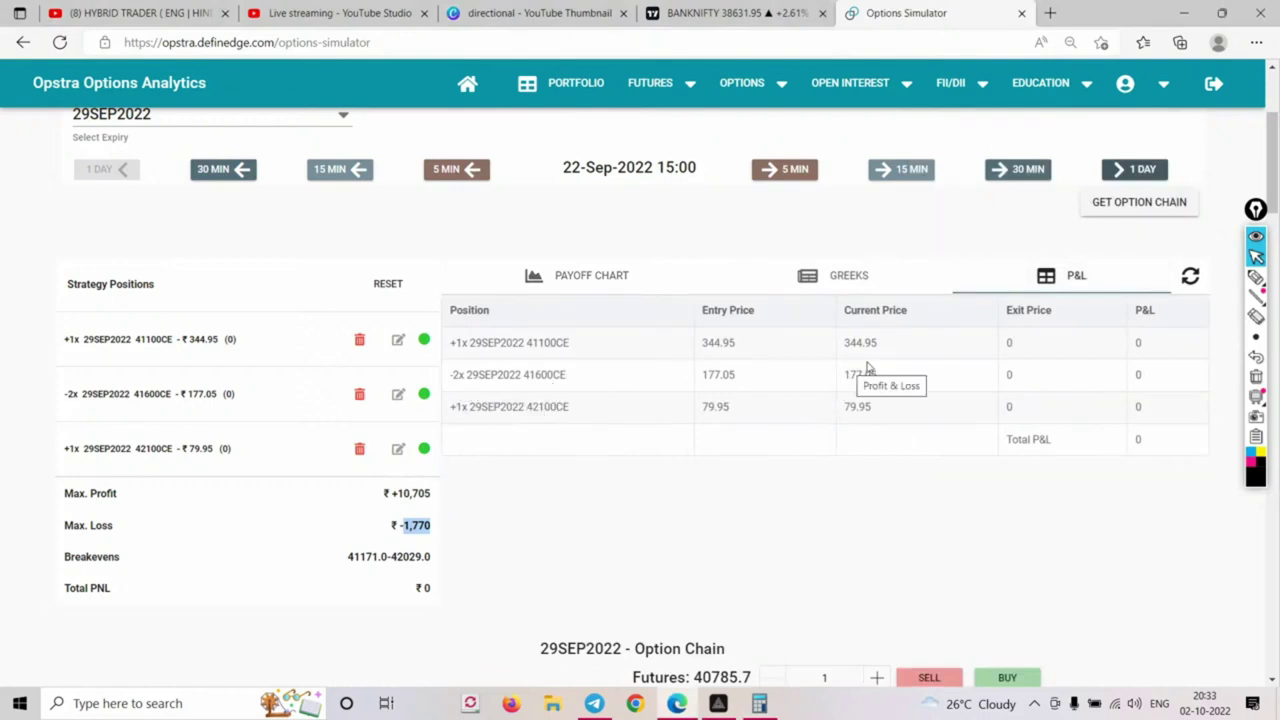
{"action": "key", "text": "alt+Tab"}
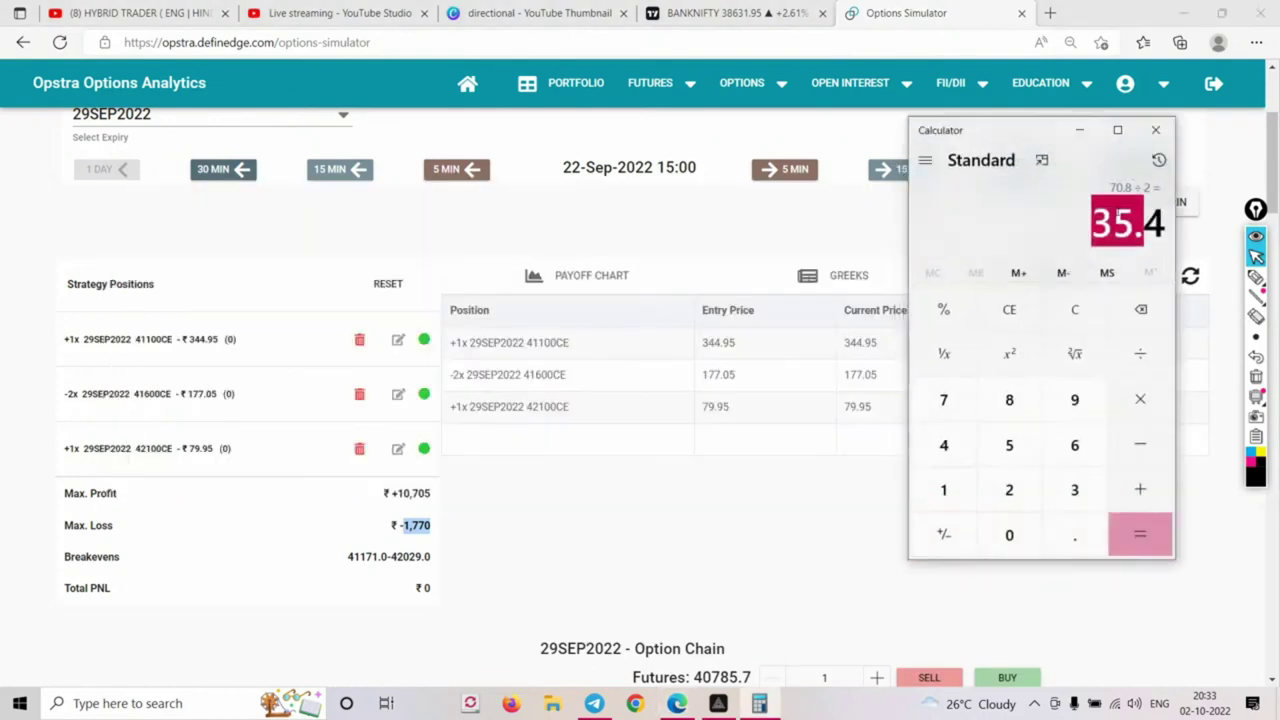
{"action": "key", "text": "alt+Tab"}
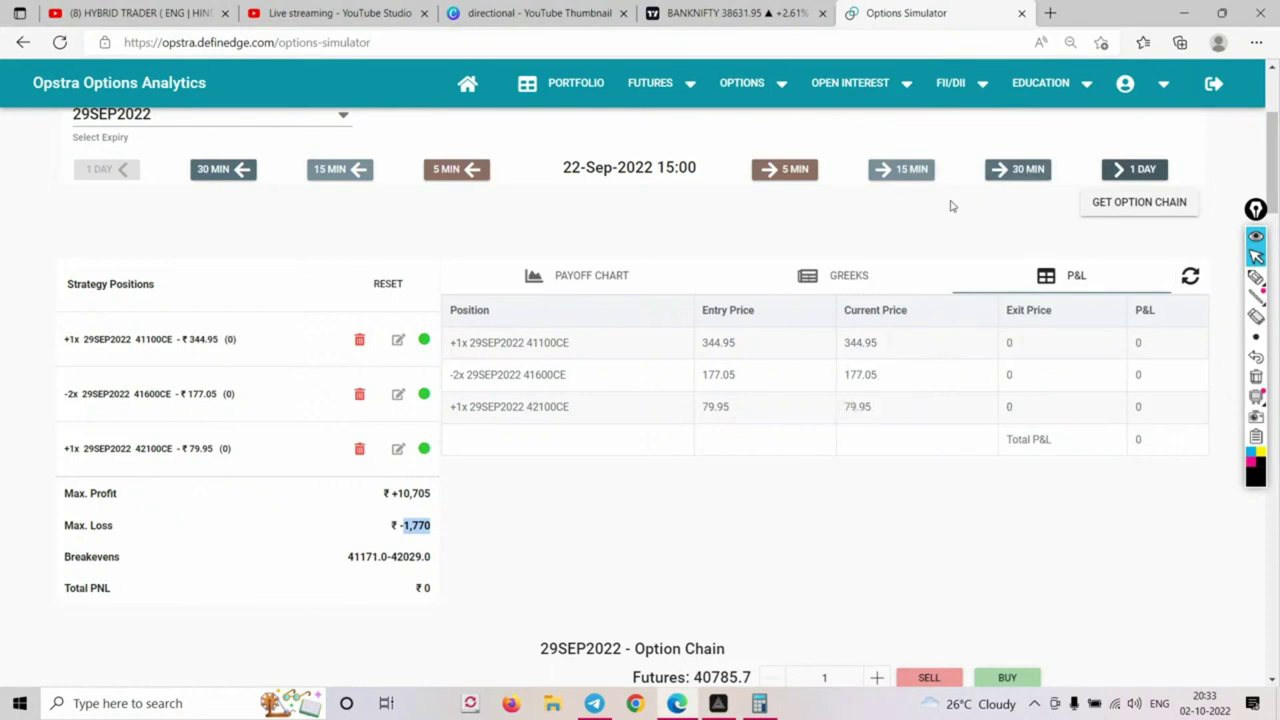
{"action": "left_click", "coordinate": [1028, 172]}
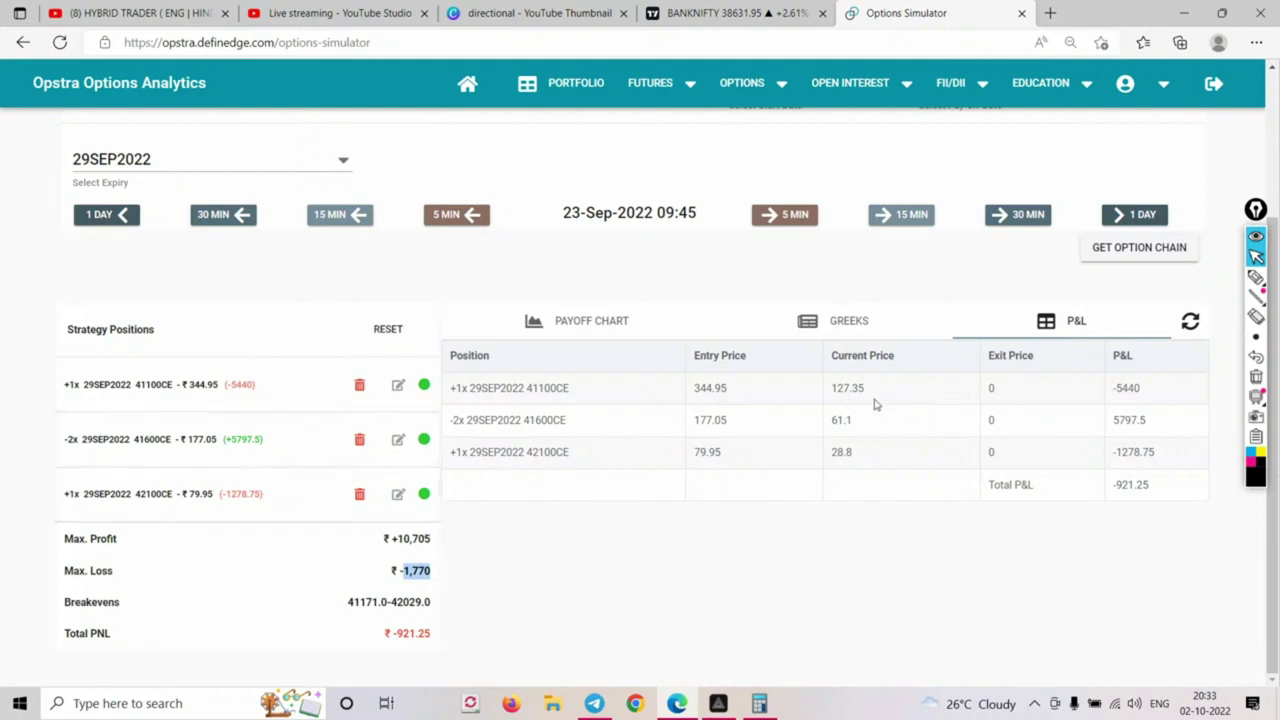
{"action": "double_click", "coordinate": [838, 420]}
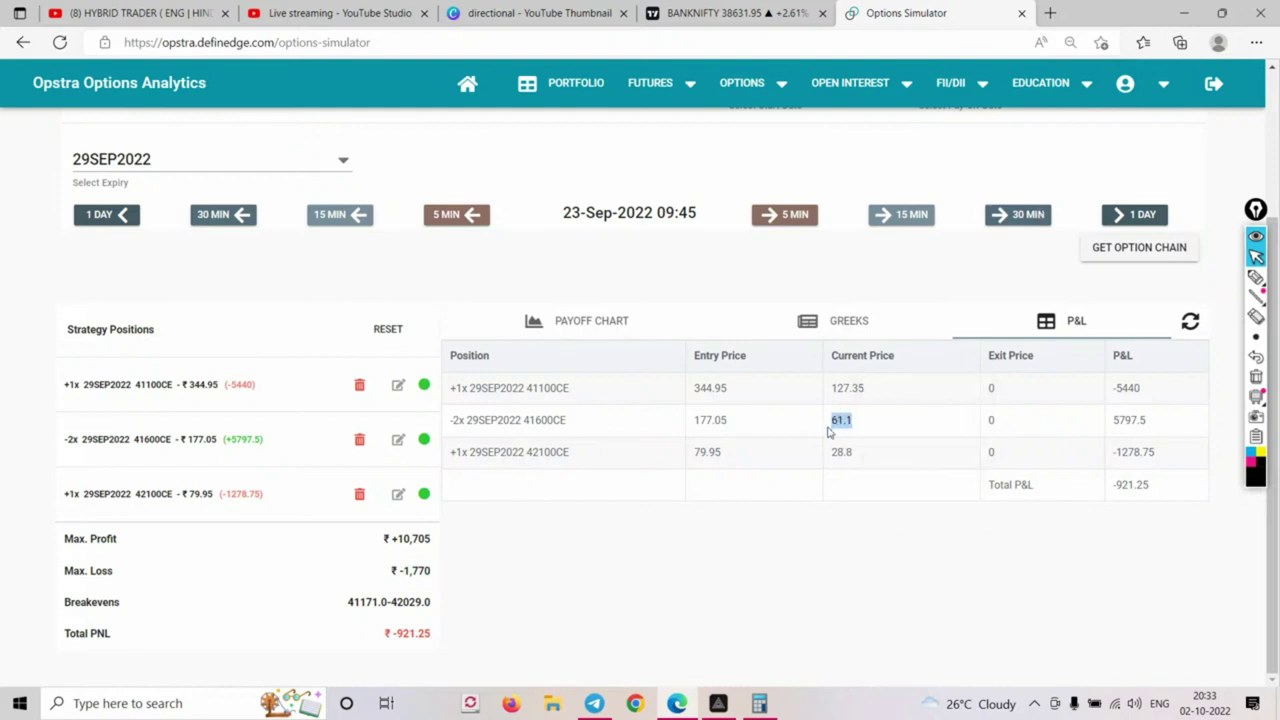
Advance the simulation to 23-Sep-2022 11:45 in 30-minute increments and check the 41600 call's current price
{"action": "left_click", "coordinate": [1017, 216]}
{"action": "left_click", "coordinate": [1017, 216]}
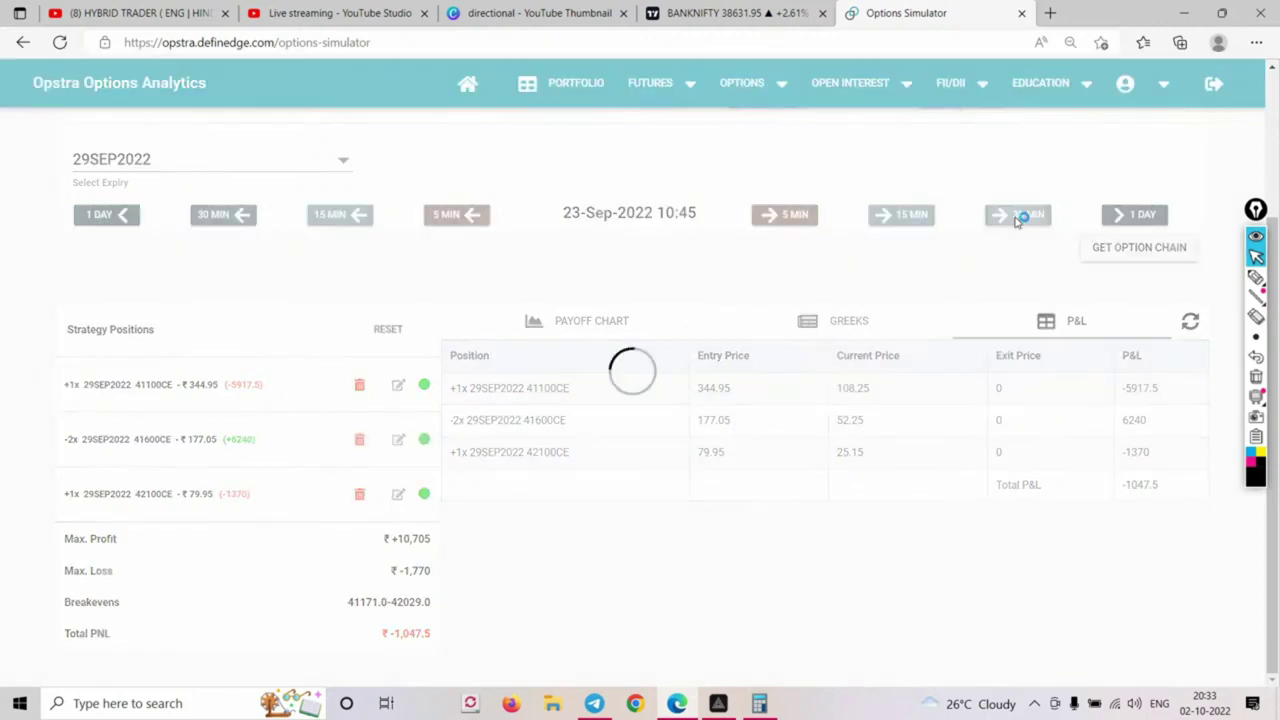
{"action": "left_click", "coordinate": [1040, 216]}
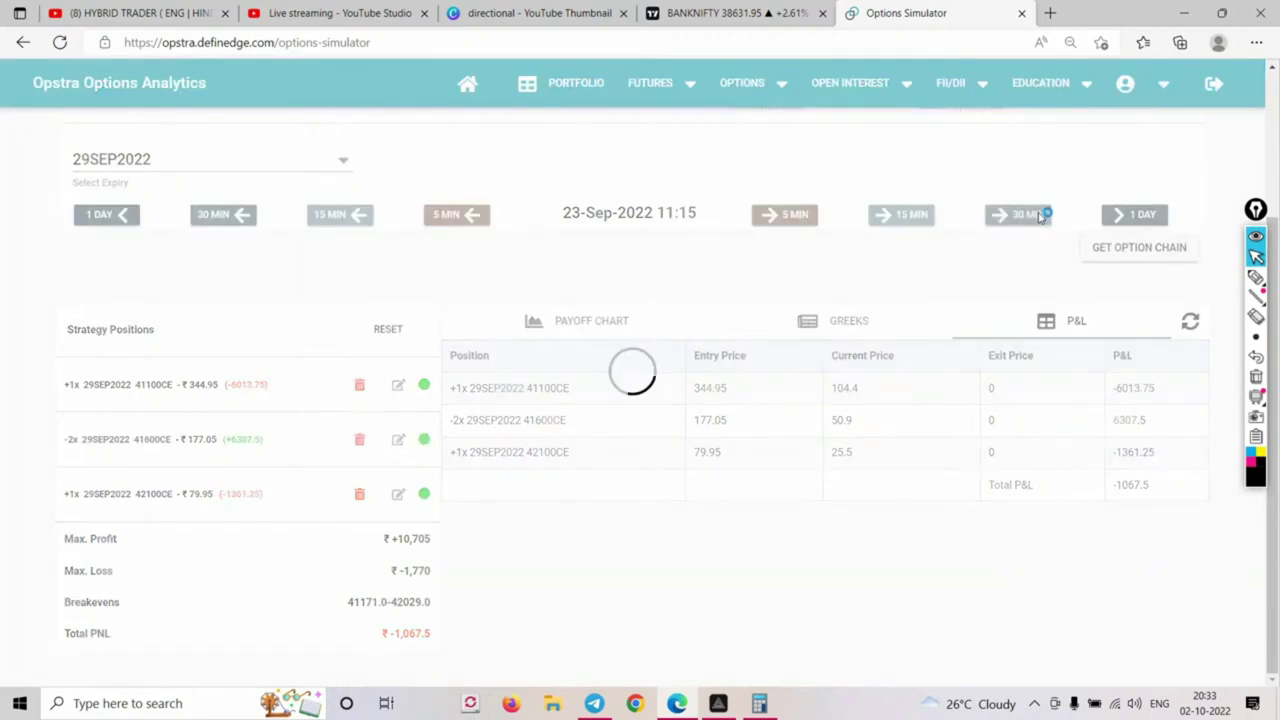
{"action": "left_click", "coordinate": [1040, 216]}
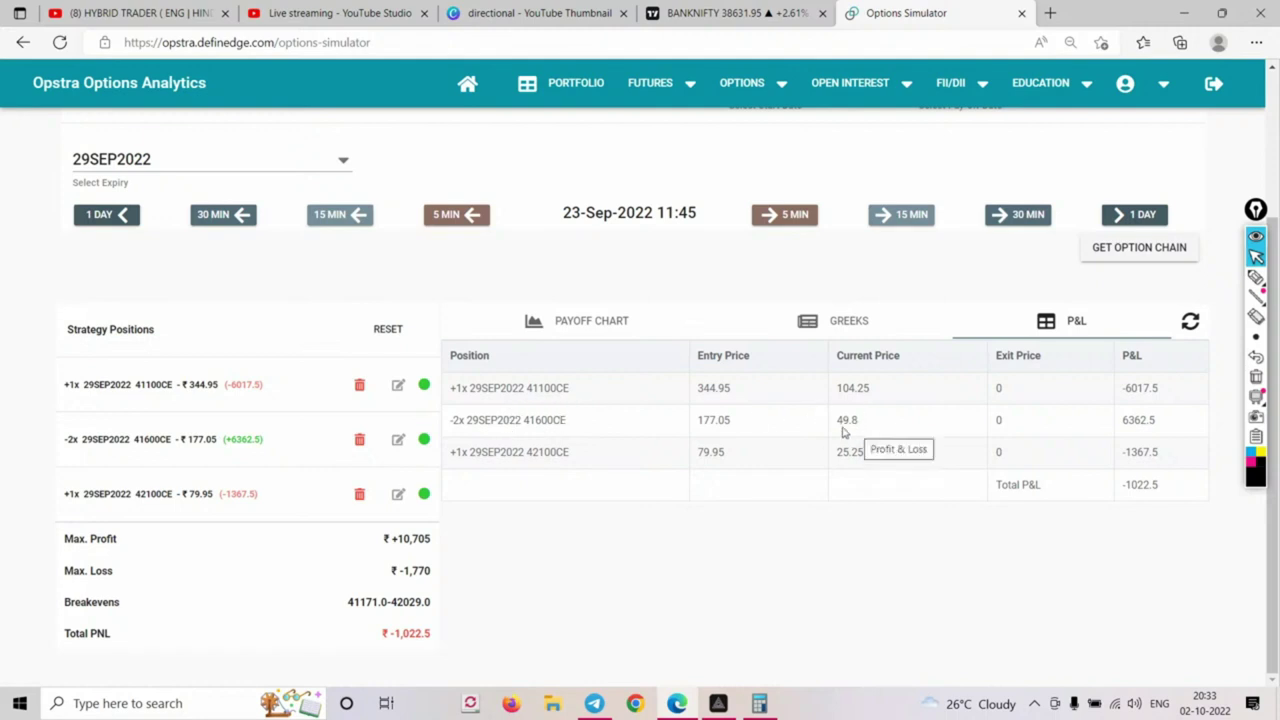
Advance the simulation to 23-Sep-2022 13:15 in 30-minute increments and check the BANKNIFTY spot and futures prices
{"action": "left_click", "coordinate": [1020, 222]}
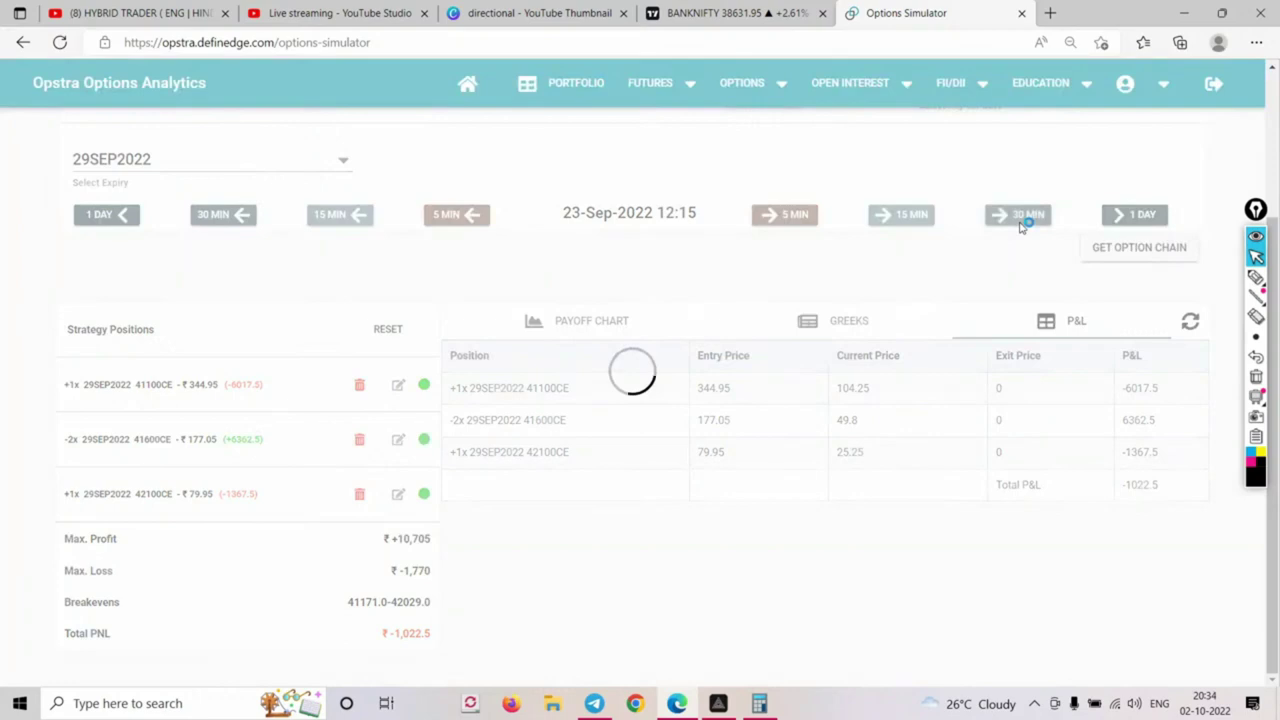
{"action": "left_click", "coordinate": [1020, 226]}
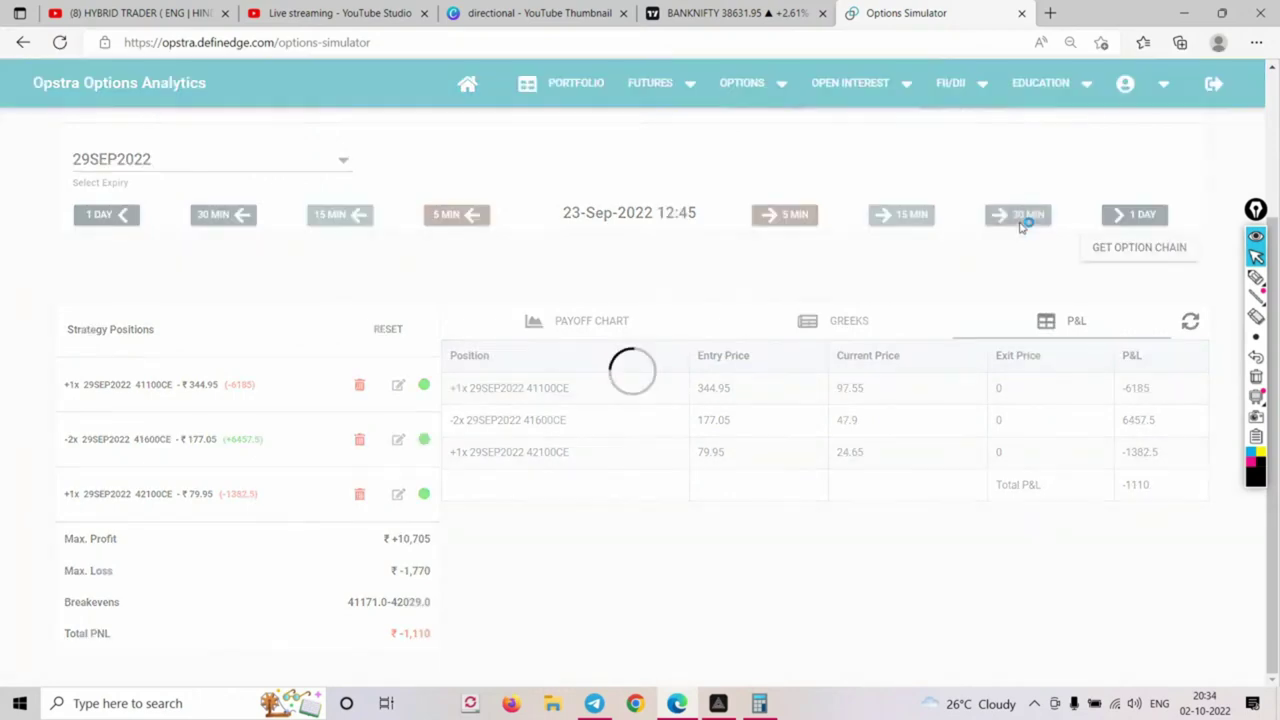
{"action": "left_click", "coordinate": [1020, 225]}
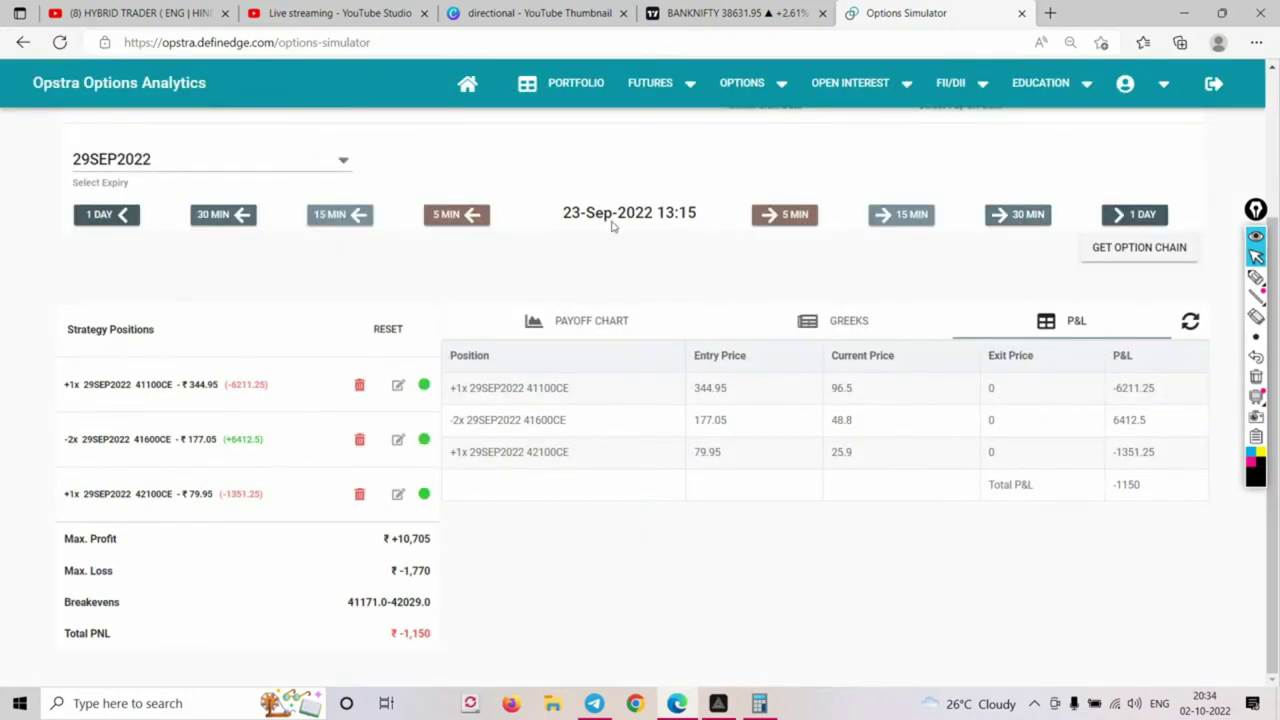
{"action": "scroll", "coordinate": [691, 249], "scroll_direction": "up", "scroll_amount": 2}
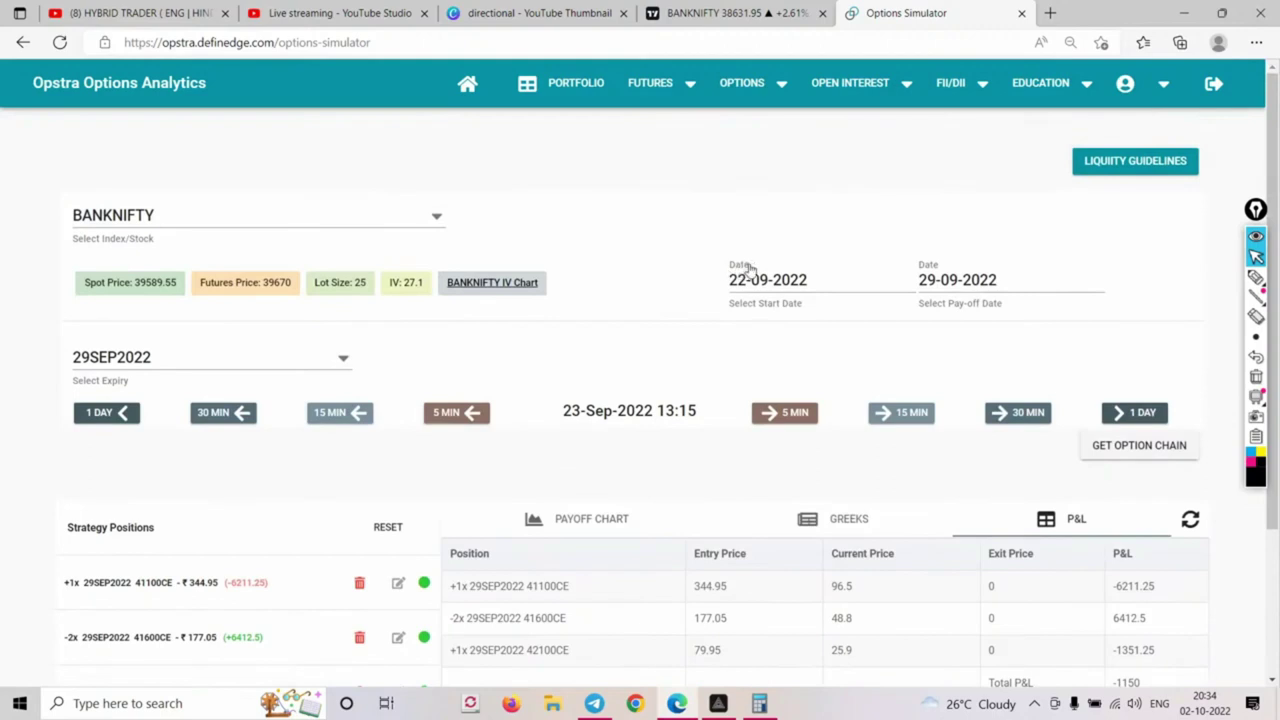
Advance the simulation to 23-Sep-2022 15:15 in 30-minute increments and review the positions' P&L
{"action": "scroll", "coordinate": [623, 374], "scroll_direction": "down", "scroll_amount": 1}
{"action": "left_click", "coordinate": [1015, 321]}
{"action": "left_click", "coordinate": [1010, 322]}
{"action": "left_click", "coordinate": [1014, 321]}
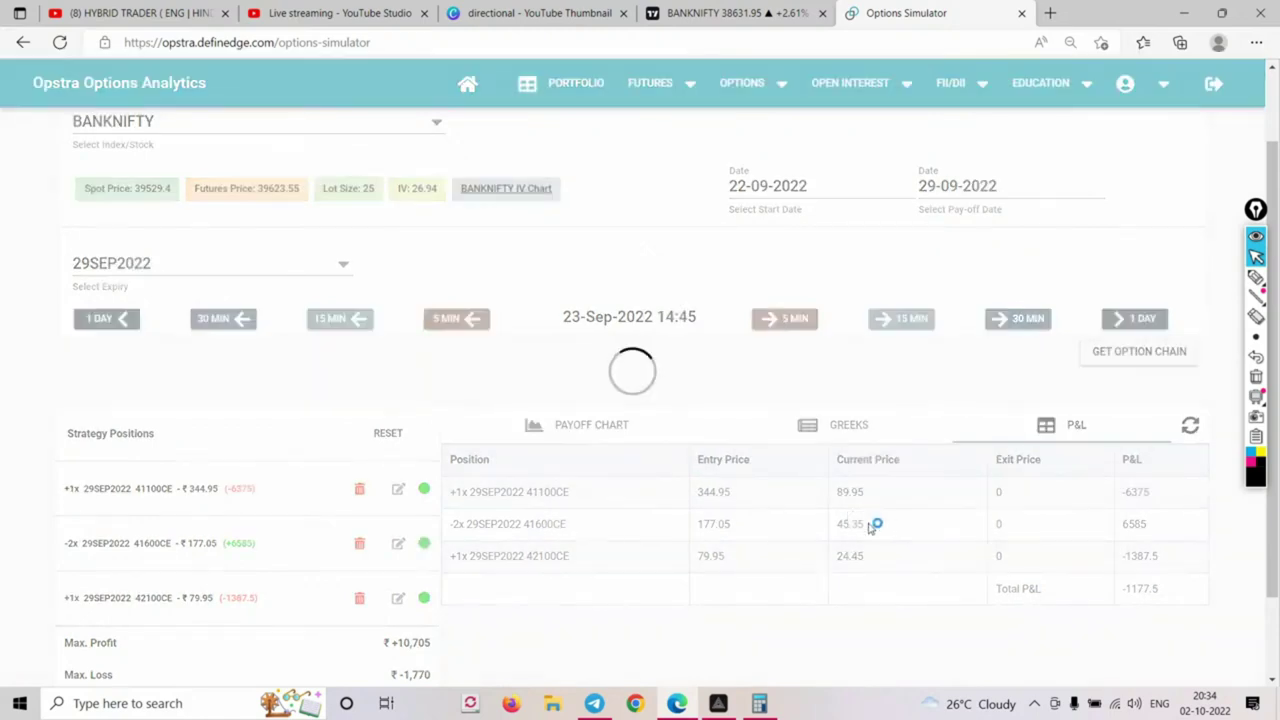
{"action": "left_click", "coordinate": [1012, 322]}
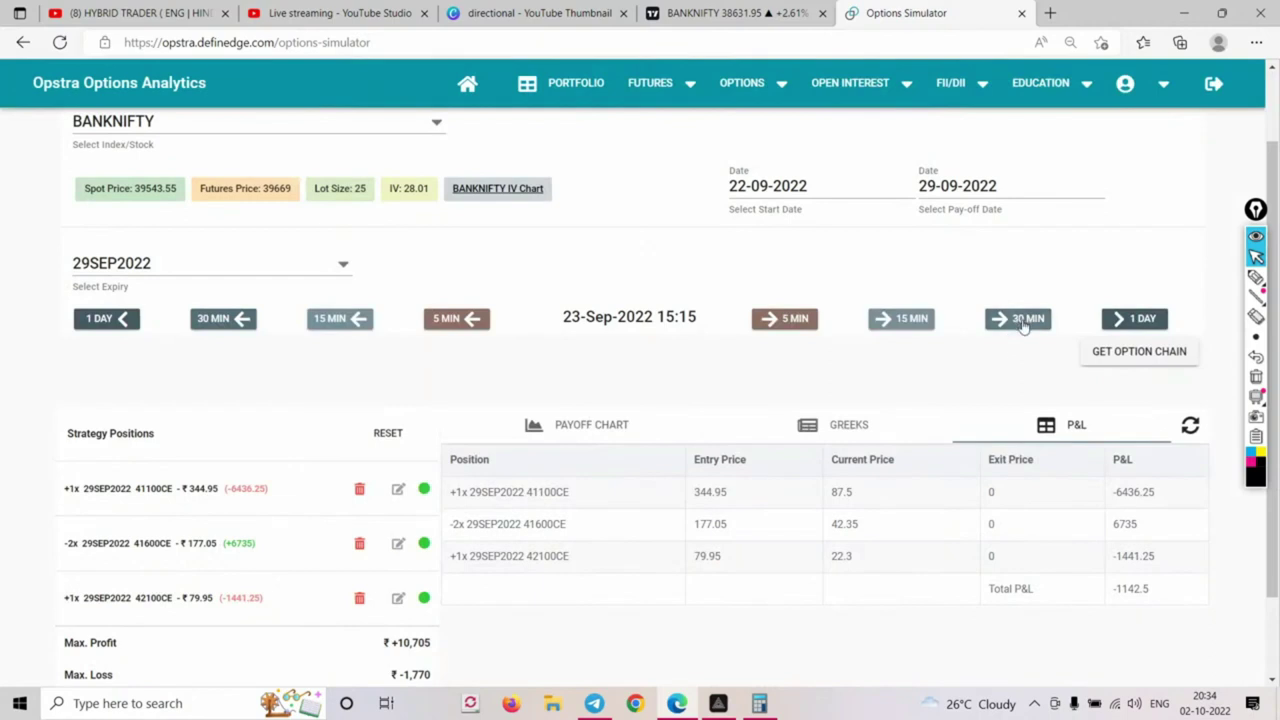
{"action": "scroll", "coordinate": [649, 311], "scroll_direction": "down", "scroll_amount": 1}
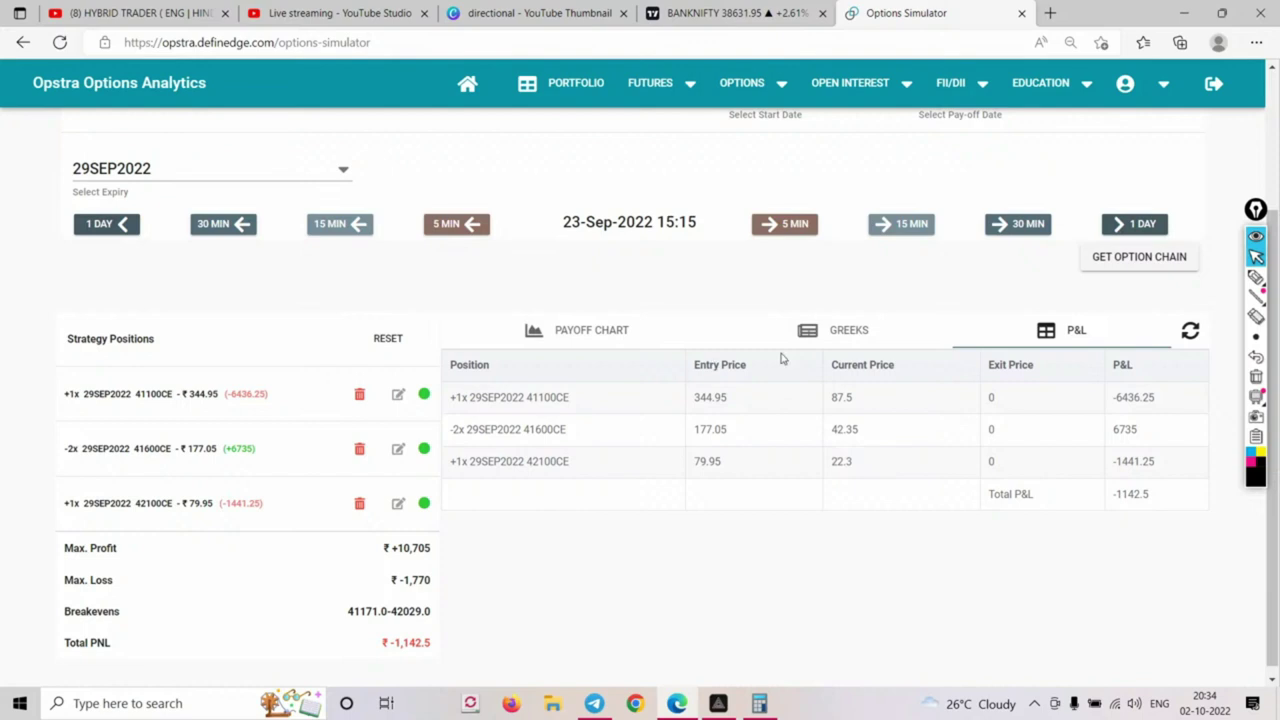
Step back from 26-Sep-2022 09:30 and move the simulation to 23-Sep-2022 15:30 in five-minute increments
{"action": "scroll", "coordinate": [784, 362], "scroll_direction": "up", "scroll_amount": 1}
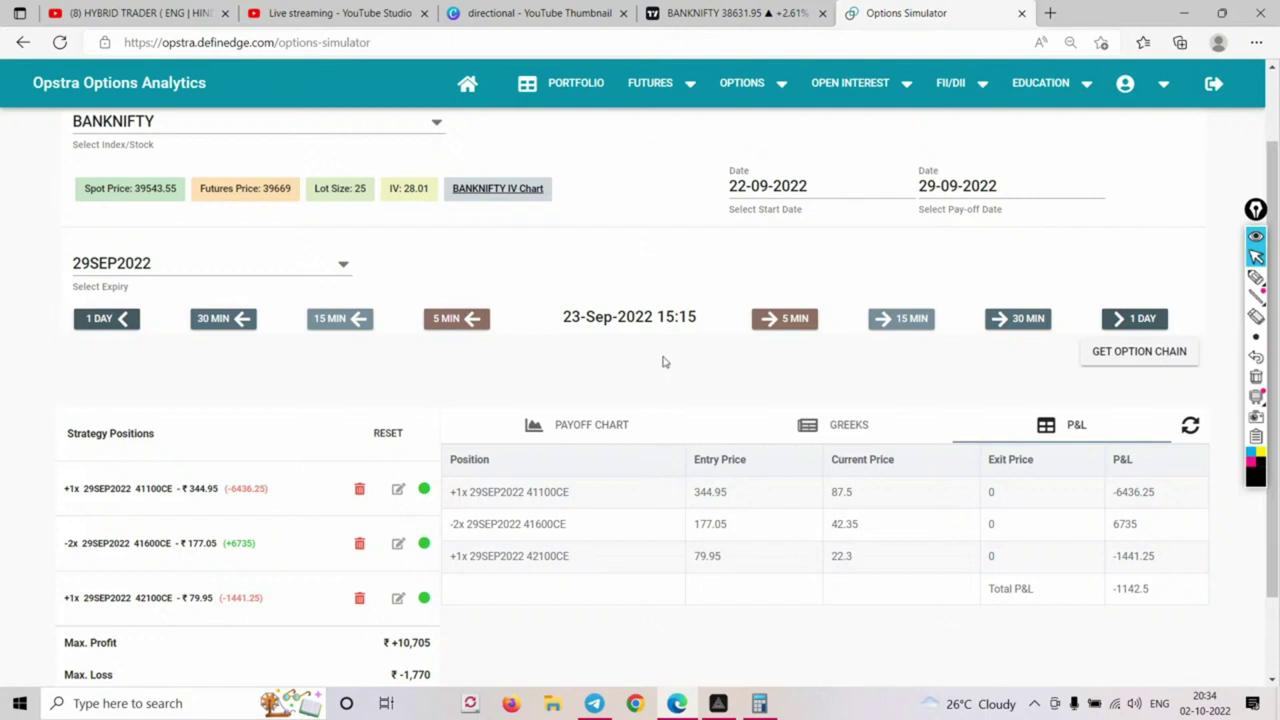
{"action": "left_click", "coordinate": [998, 320]}
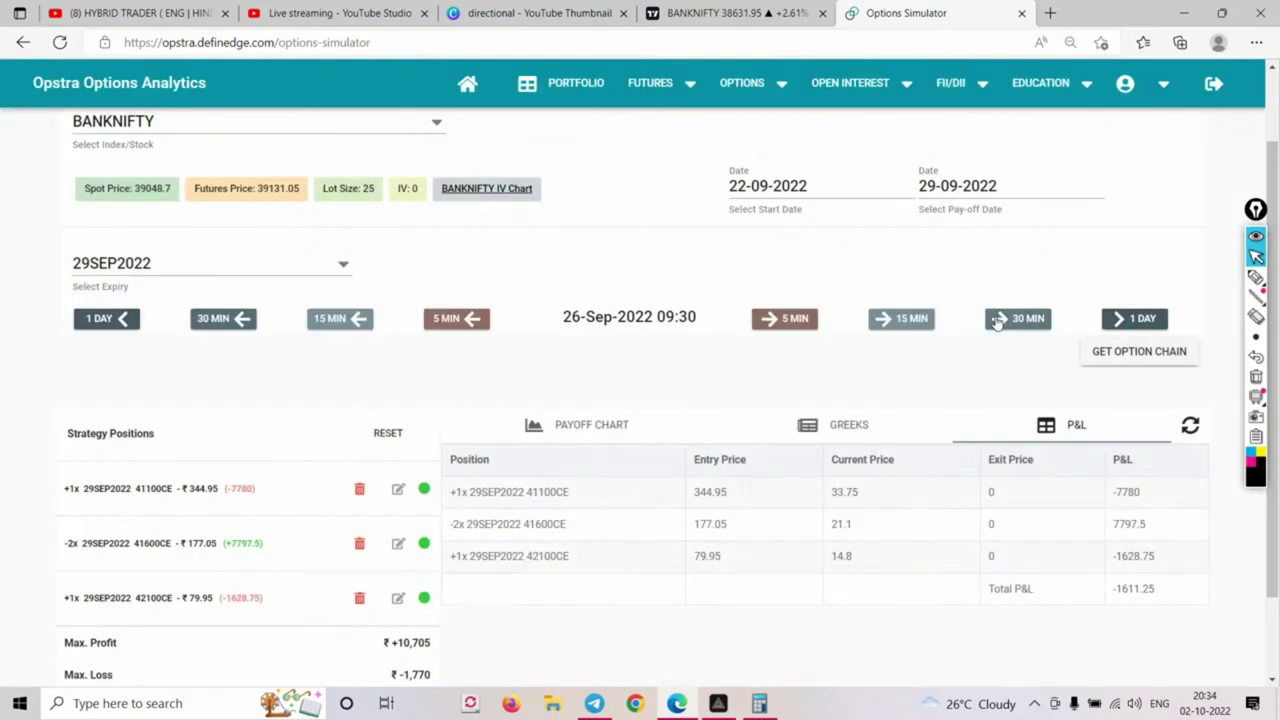
{"action": "left_click", "coordinate": [236, 327]}
{"action": "left_click", "coordinate": [790, 322]}
{"action": "left_click", "coordinate": [790, 322]}
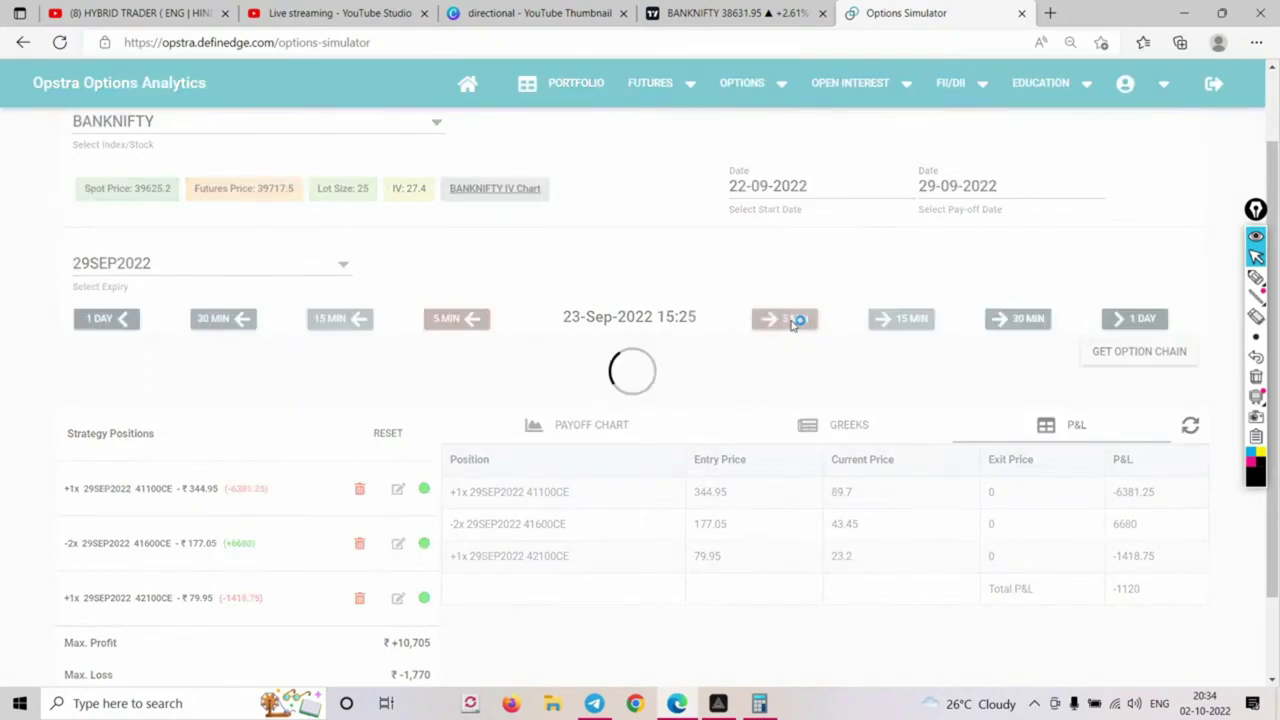
{"action": "left_click", "coordinate": [791, 321]}
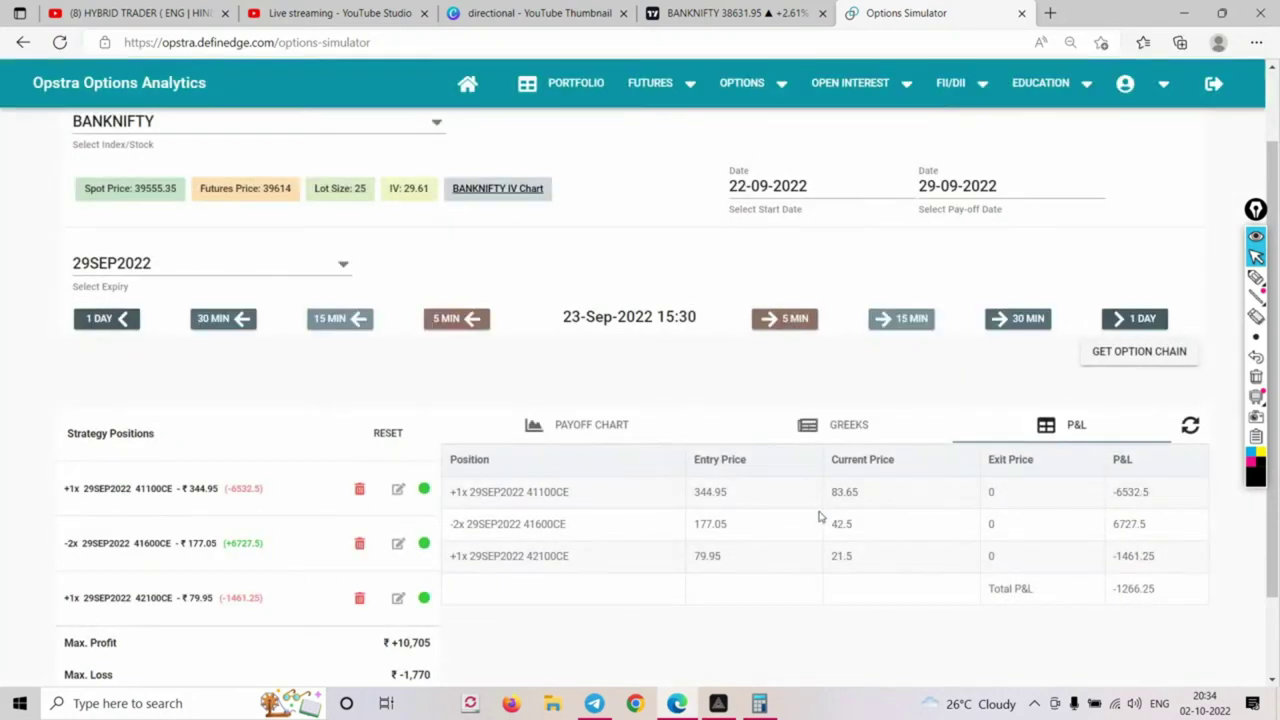
Advance the simulation to 26-Sep-2022 09:20 and highlight the 41600 call's current price
{"action": "left_click", "coordinate": [789, 321]}
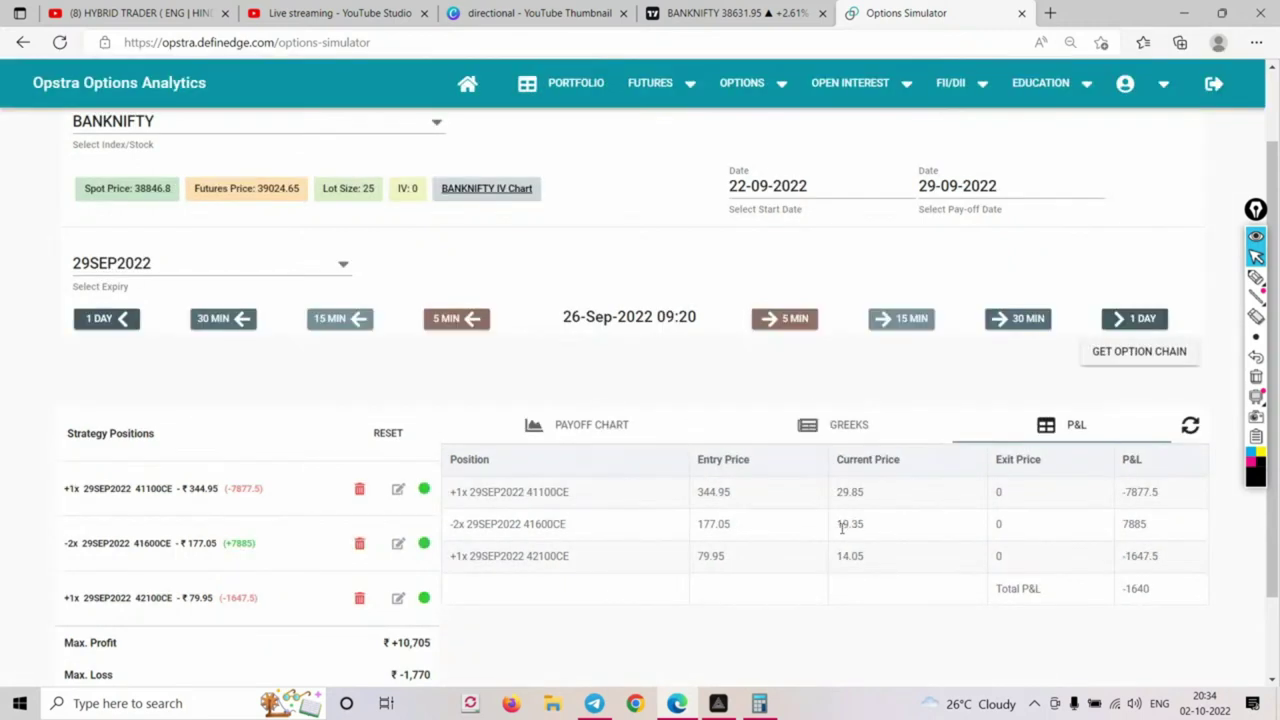
{"action": "left_click_drag", "start_coordinate": [838, 524], "coordinate": [864, 524]}
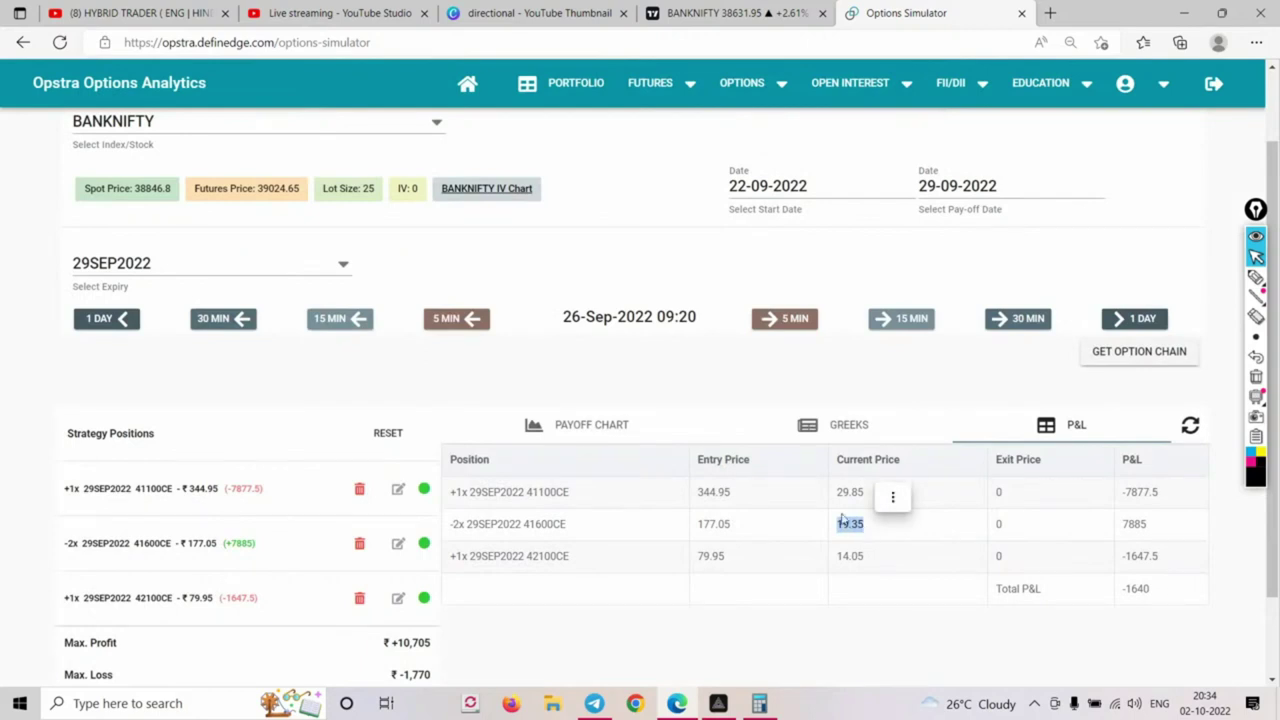
{"action": "left_click", "coordinate": [893, 497]}
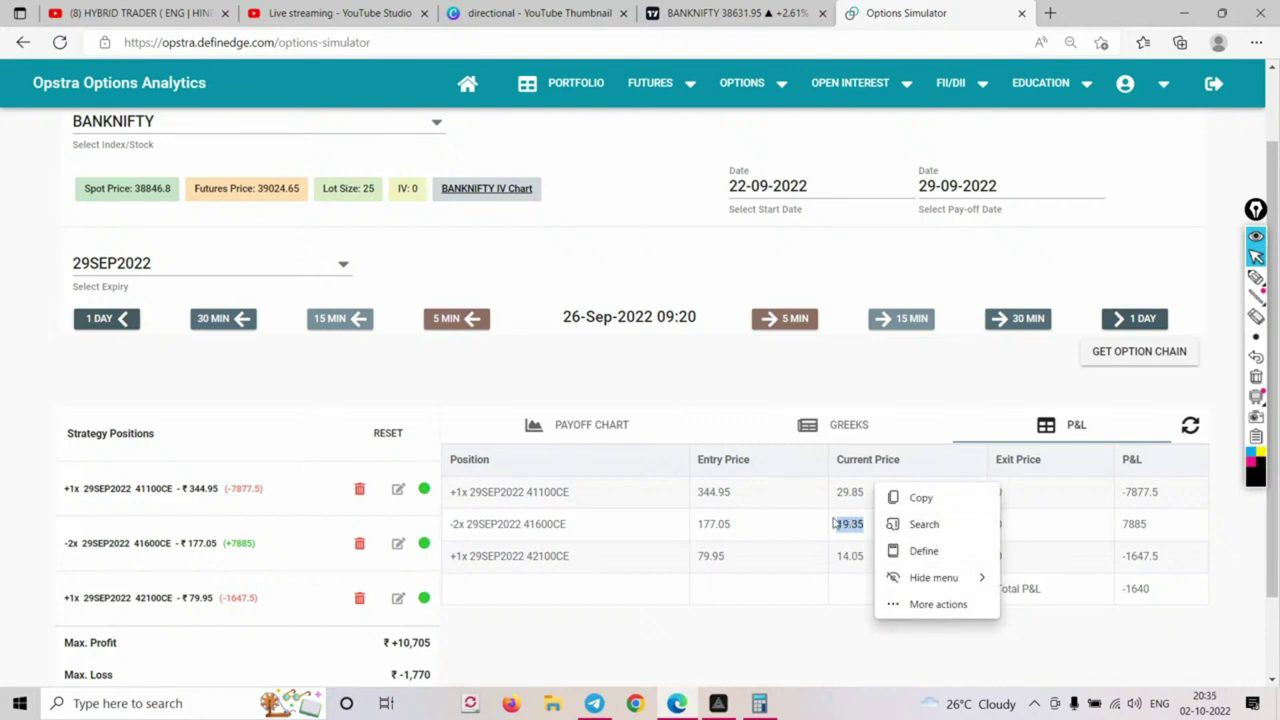
{"action": "key", "text": "Escape"}
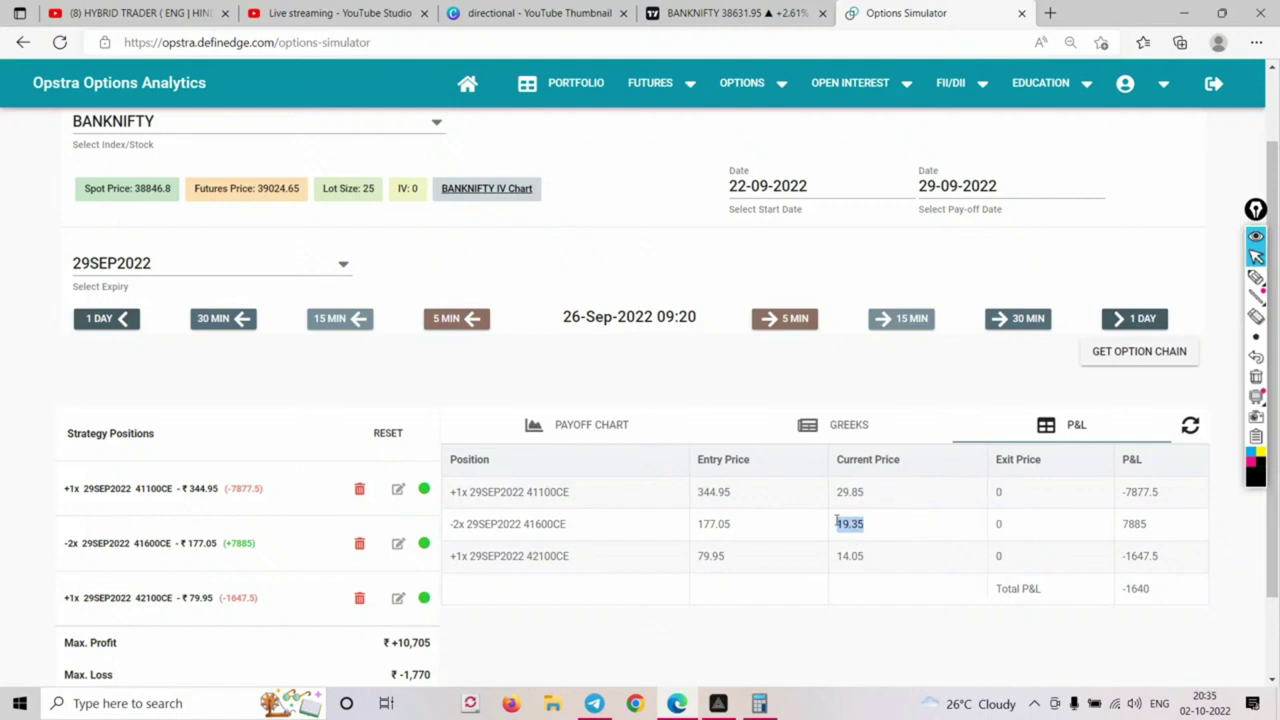
Compare the futures prices at 23-Sep-2022 15:30 and 26-Sep-2022 09:20, and highlight the total P&L at the latter time
{"action": "left_click", "coordinate": [457, 320]}
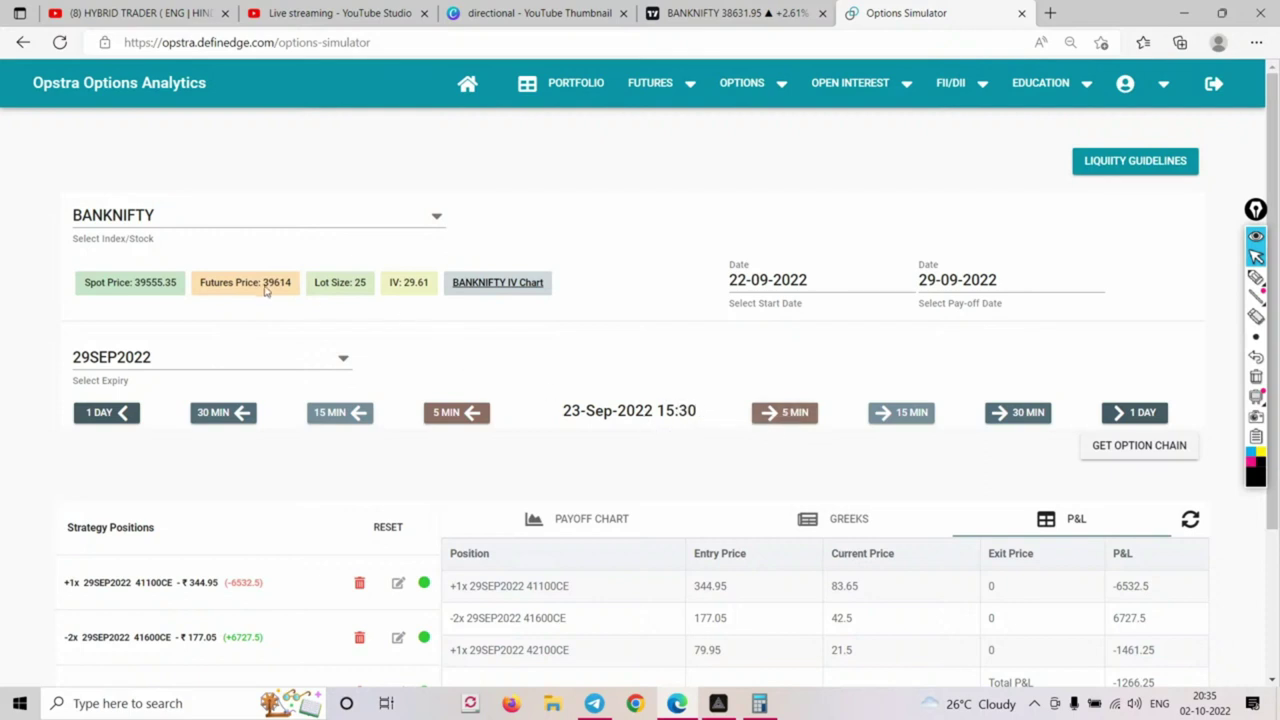
{"action": "left_click", "coordinate": [783, 418]}
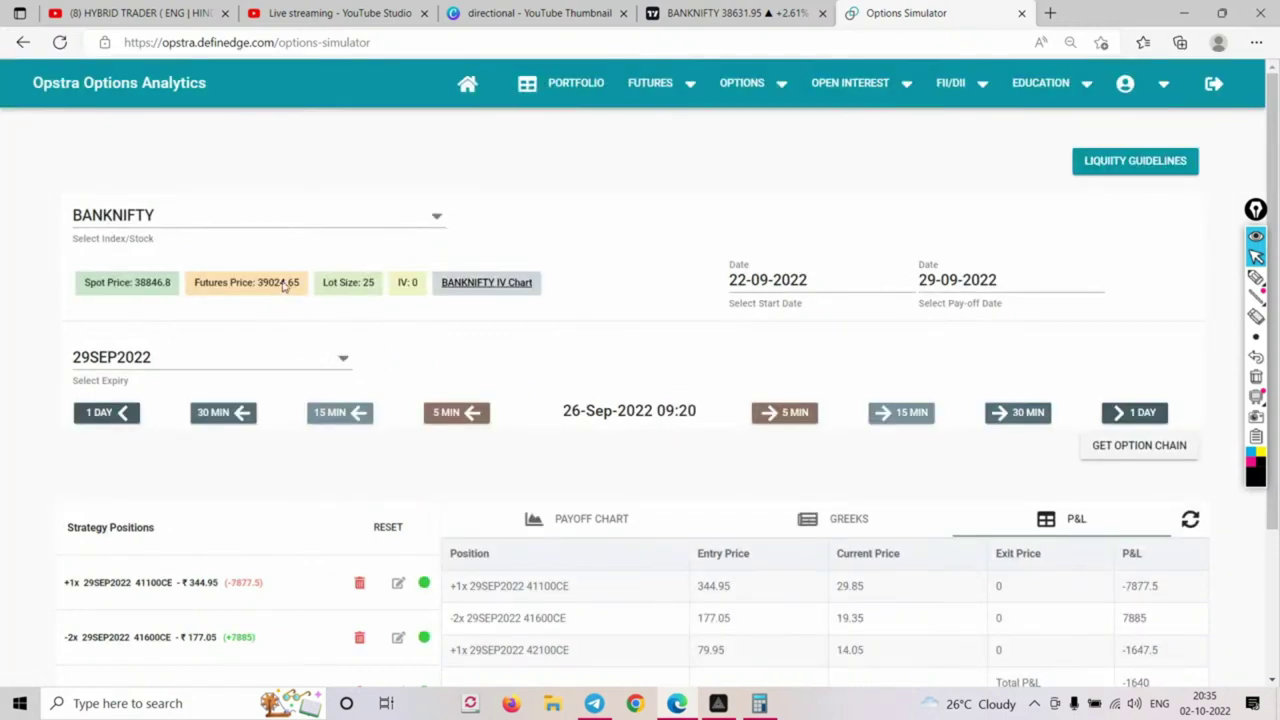
{"action": "scroll", "coordinate": [806, 455], "scroll_direction": "down", "scroll_amount": 2}
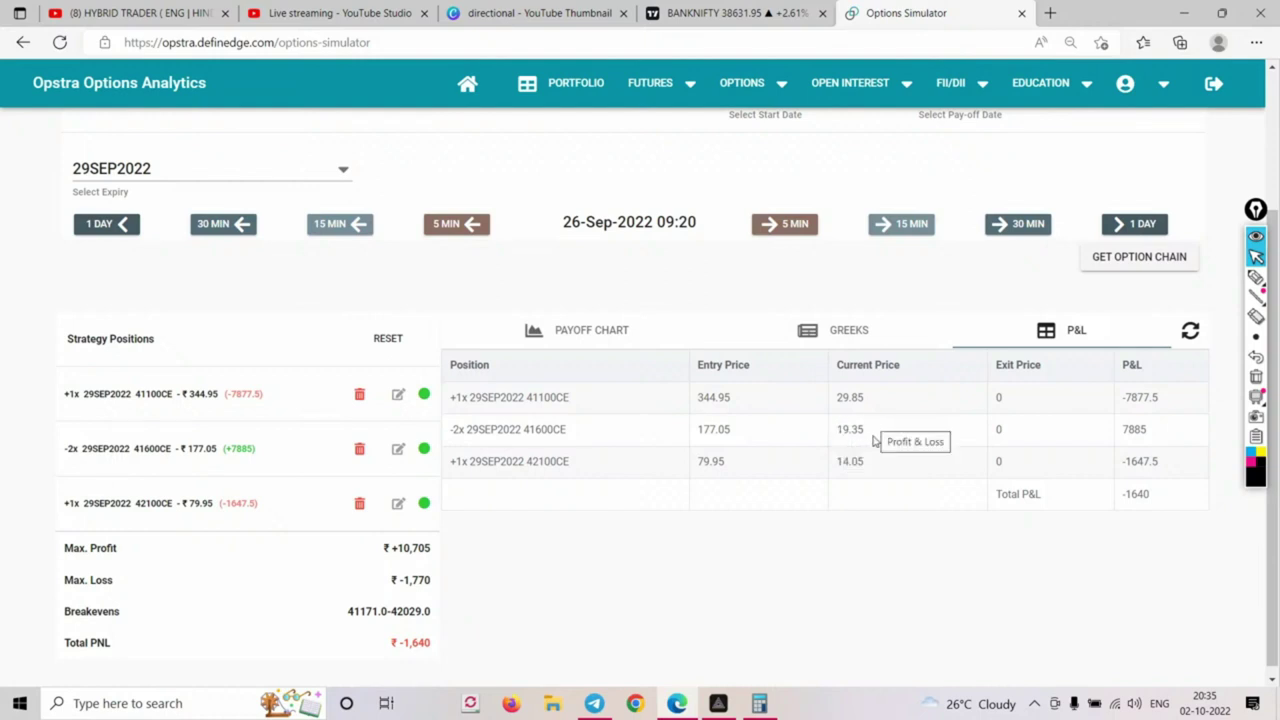
{"action": "double_click", "coordinate": [1136, 494]}
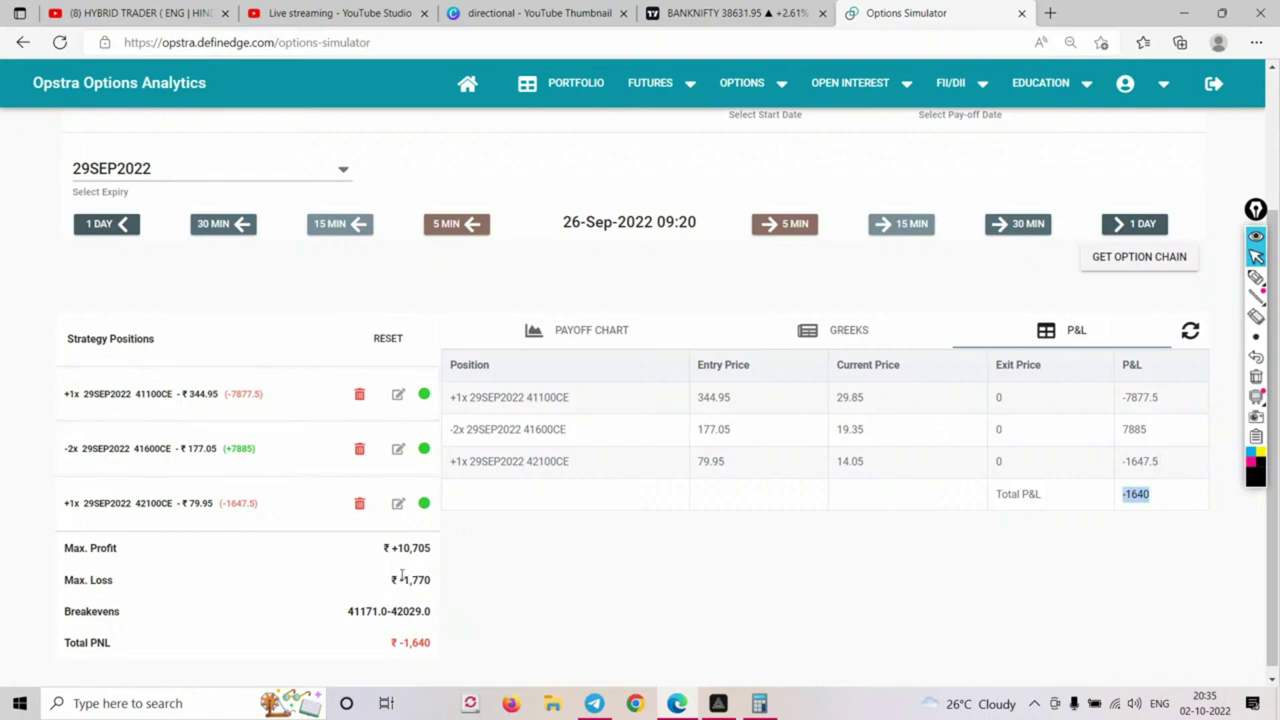
Highlight the butterfly's maximum loss, and advance the simulation to 26-Sep-2022 09:50 to check the 41600 call's current price
{"action": "left_click_drag", "start_coordinate": [404, 577], "coordinate": [433, 588]}
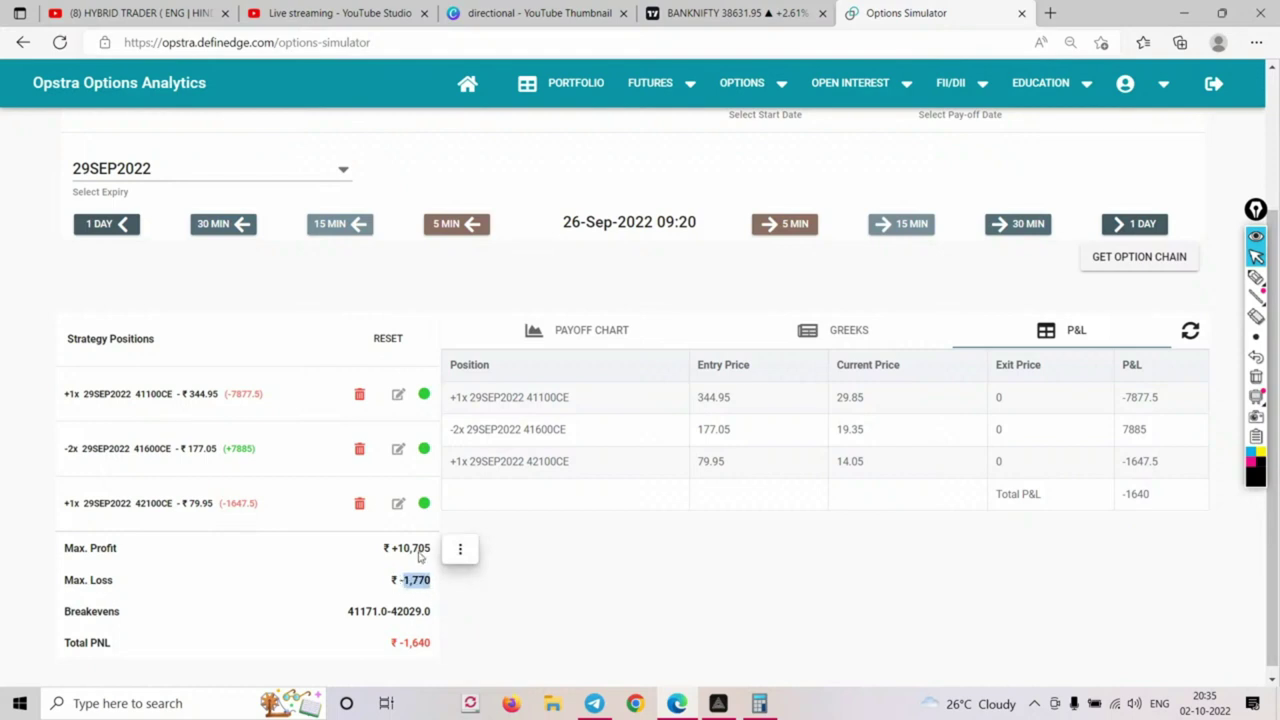
{"action": "left_click", "coordinate": [545, 553]}
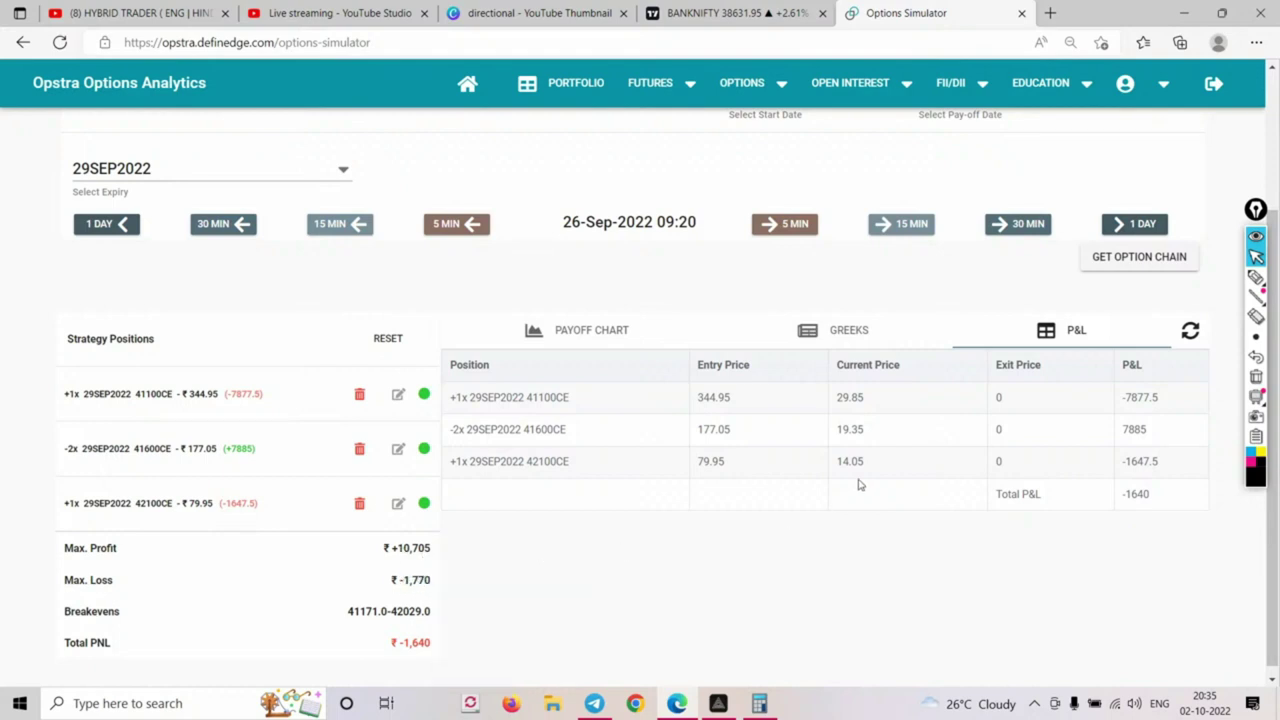
{"action": "left_click", "coordinate": [1030, 229]}
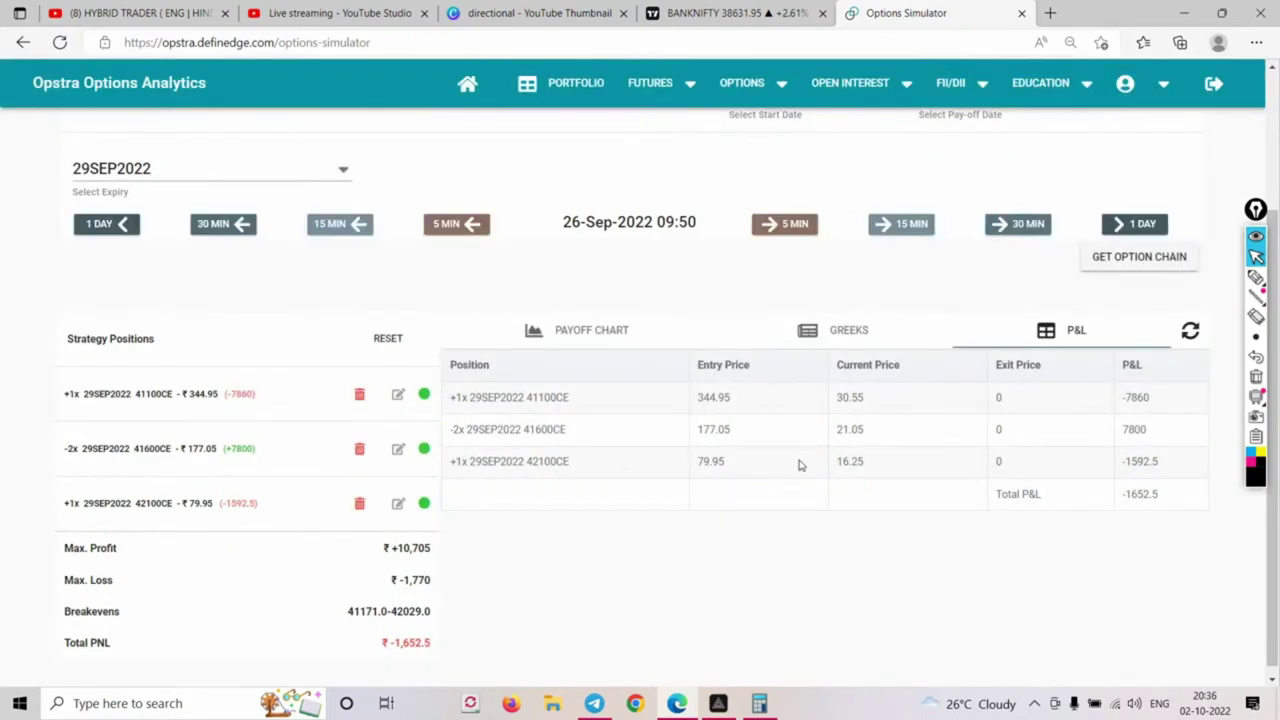
{"action": "double_click", "coordinate": [843, 429]}
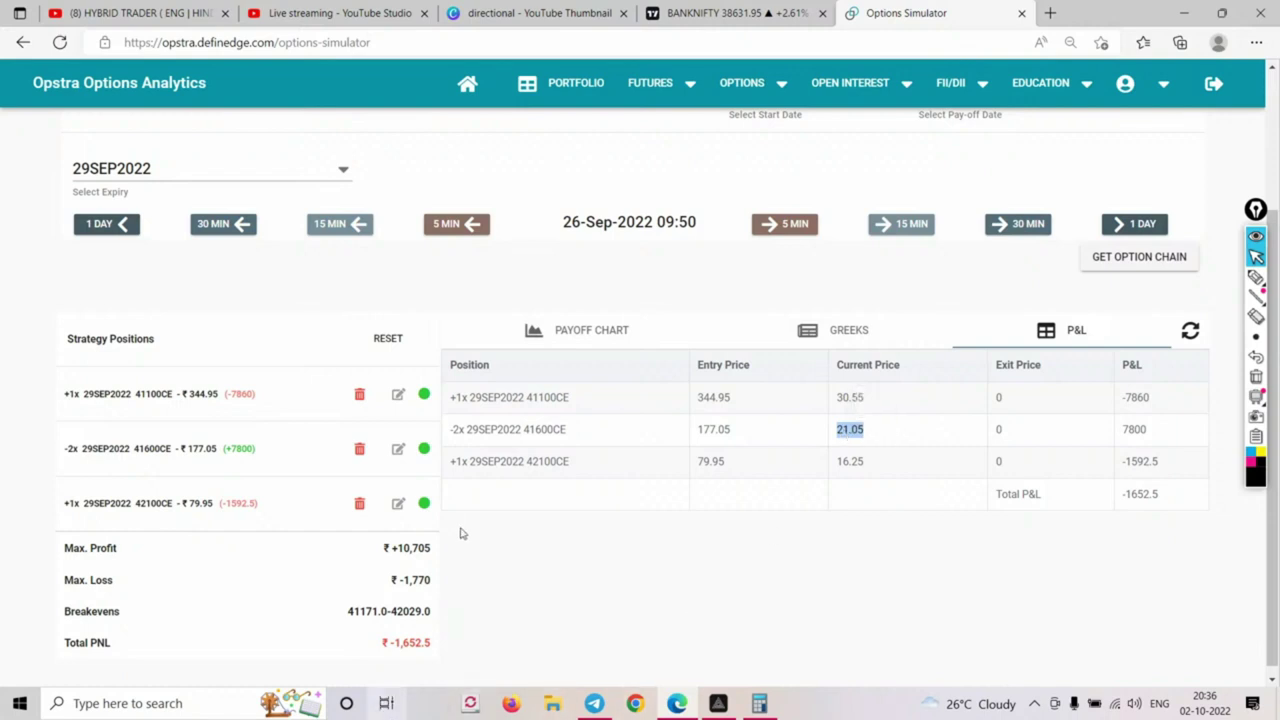
Close the long 41100 call position by setting its exit price to its current price of 30.55
{"action": "left_click", "coordinate": [860, 398]}
{"action": "double_click", "coordinate": [852, 398]}
{"action": "key", "text": "ctrl+c"}
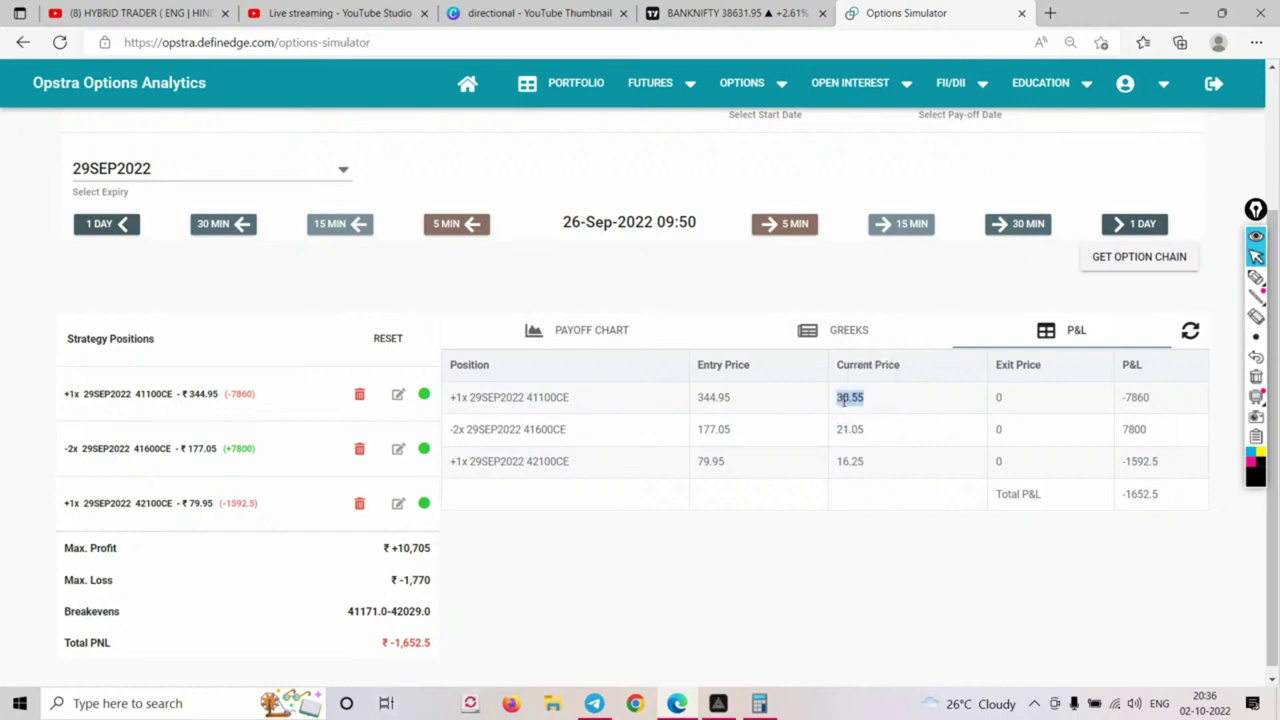
{"action": "left_click", "coordinate": [399, 396]}
{"action": "left_click", "coordinate": [499, 404]}
{"action": "double_click", "coordinate": [499, 404]}
{"action": "key", "text": "ctrl+v"}
{"action": "left_click", "coordinate": [662, 484]}
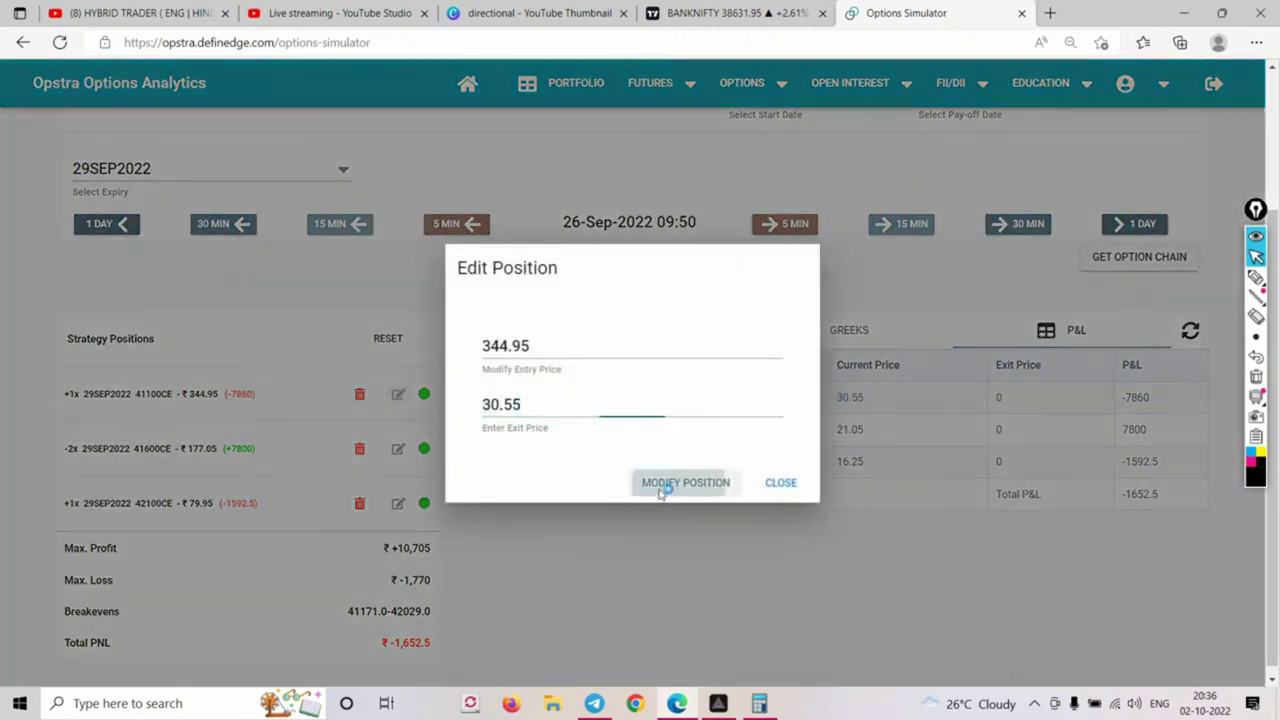
Close the long 42100 call position by setting its exit price to its current price of 16.25
{"action": "double_click", "coordinate": [849, 462]}
{"action": "key", "text": "ctrl+c"}
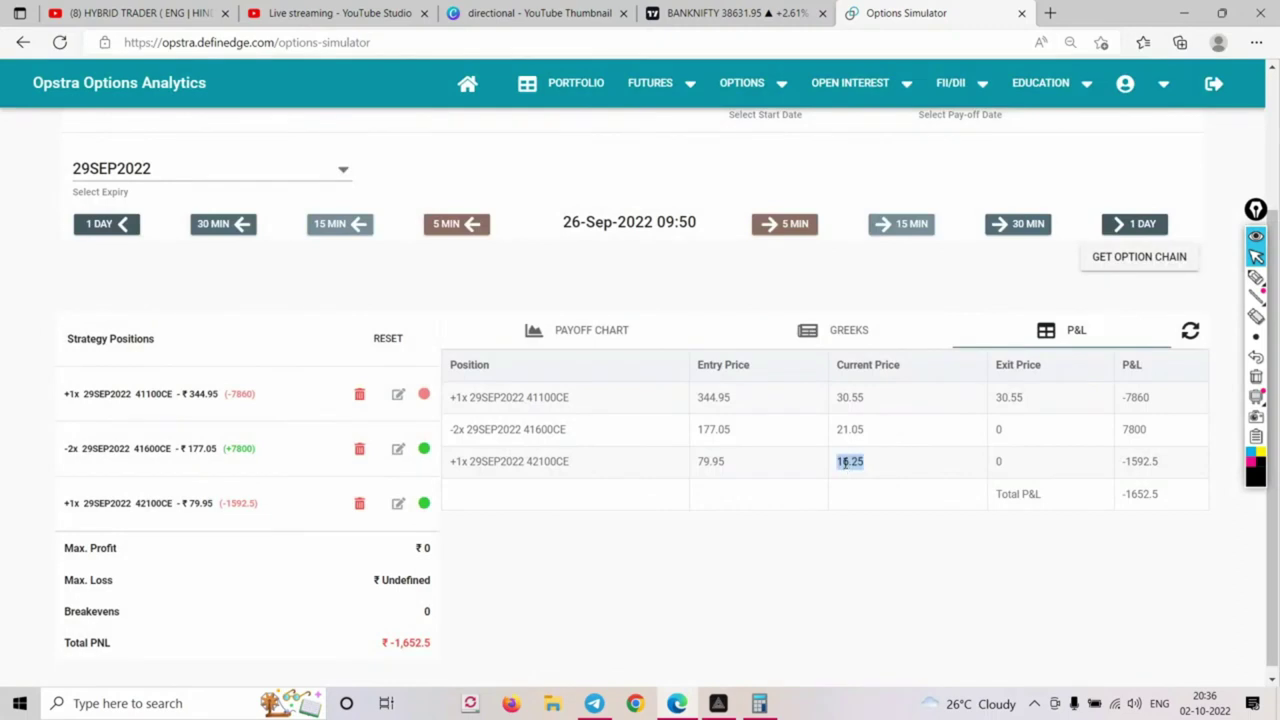
{"action": "left_click", "coordinate": [399, 503]}
{"action": "double_click", "coordinate": [575, 413]}
{"action": "key", "text": "ctrl+v"}
{"action": "left_click", "coordinate": [702, 486]}
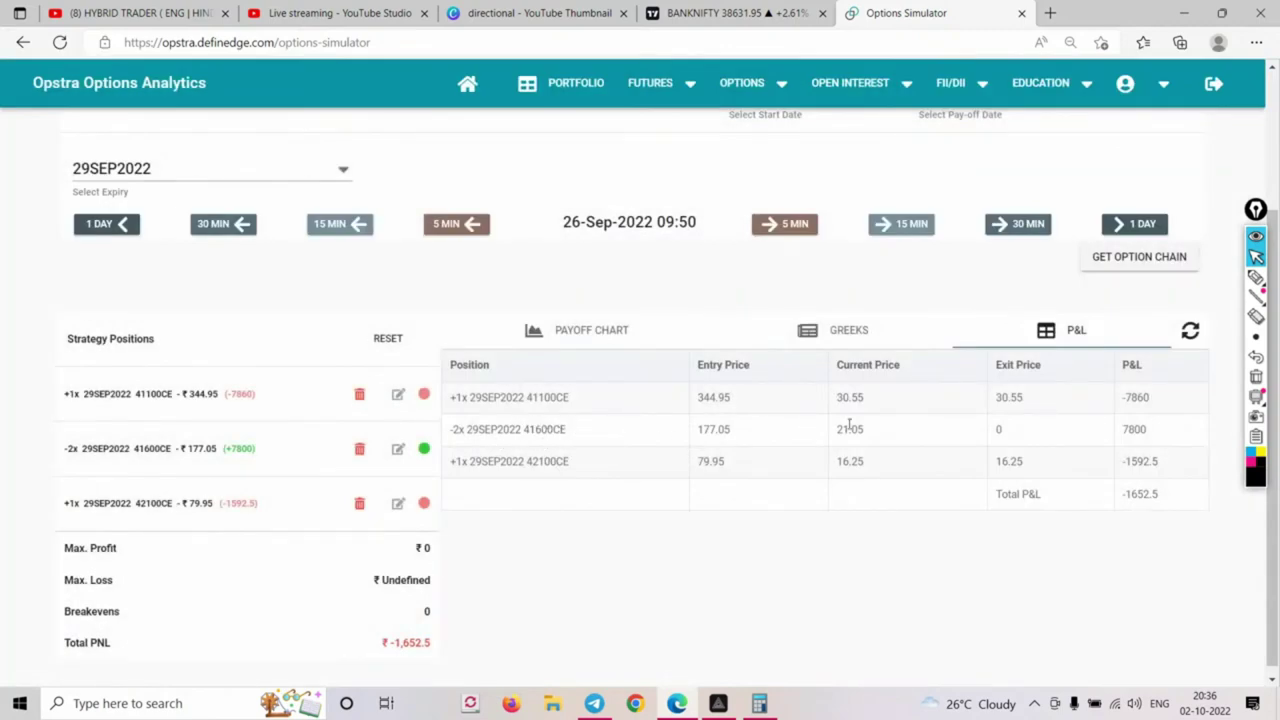
Highlight the 41600 call's current price and examine the payoff chart of the remaining short calls before returning to the P&L table
{"action": "left_click_drag", "start_coordinate": [837, 428], "coordinate": [862, 428]}
{"action": "left_click", "coordinate": [903, 398]}
{"action": "left_click", "coordinate": [918, 400]}
{"action": "left_click", "coordinate": [1125, 259]}
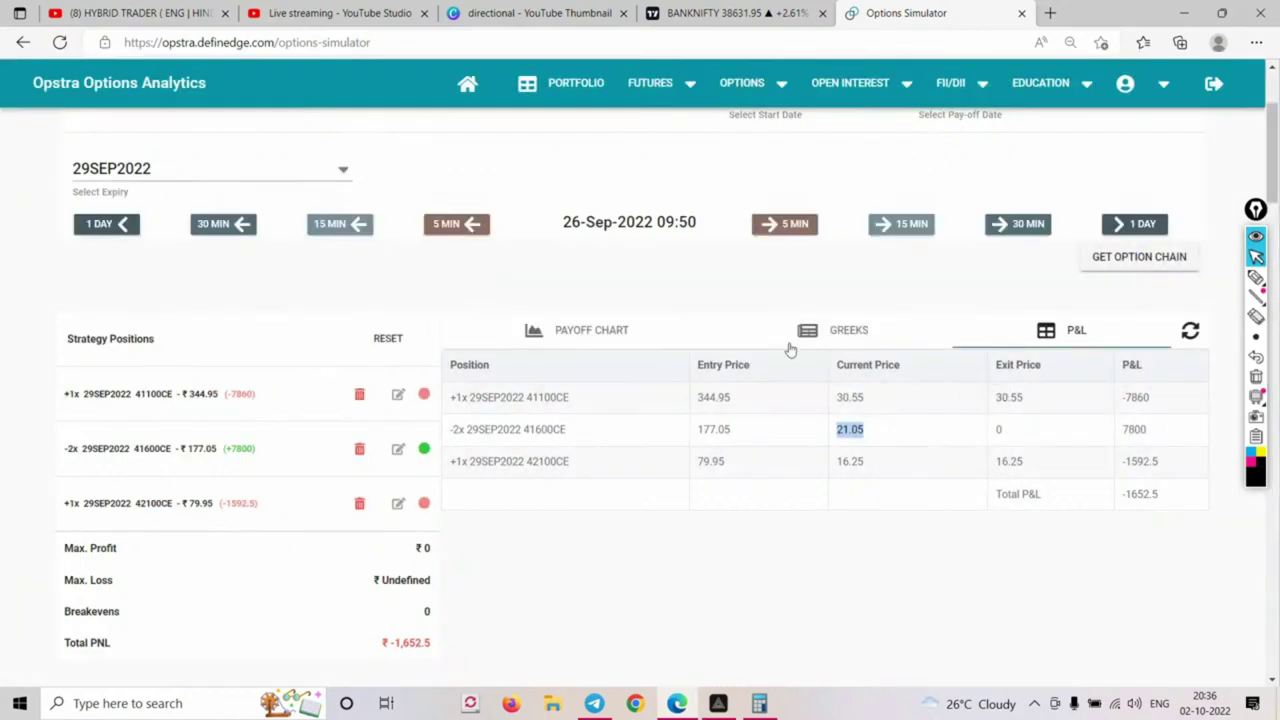
{"action": "left_click", "coordinate": [608, 336]}
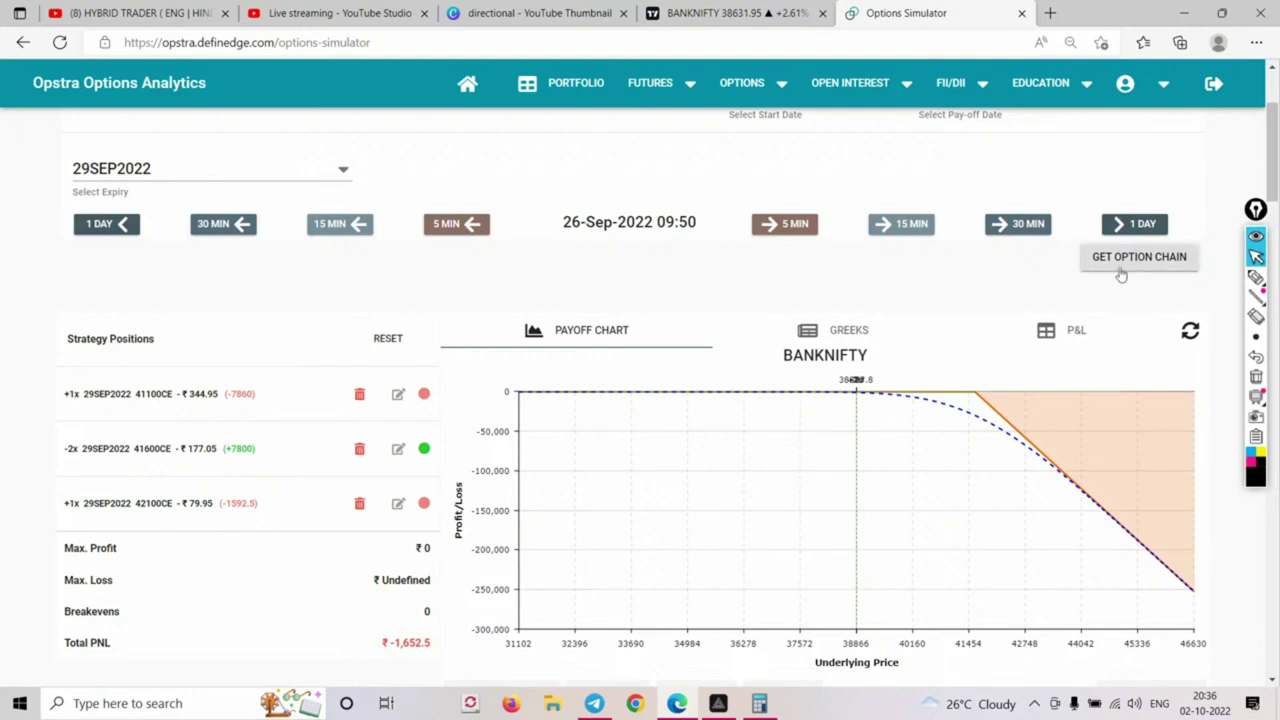
{"action": "left_click", "coordinate": [1060, 330]}
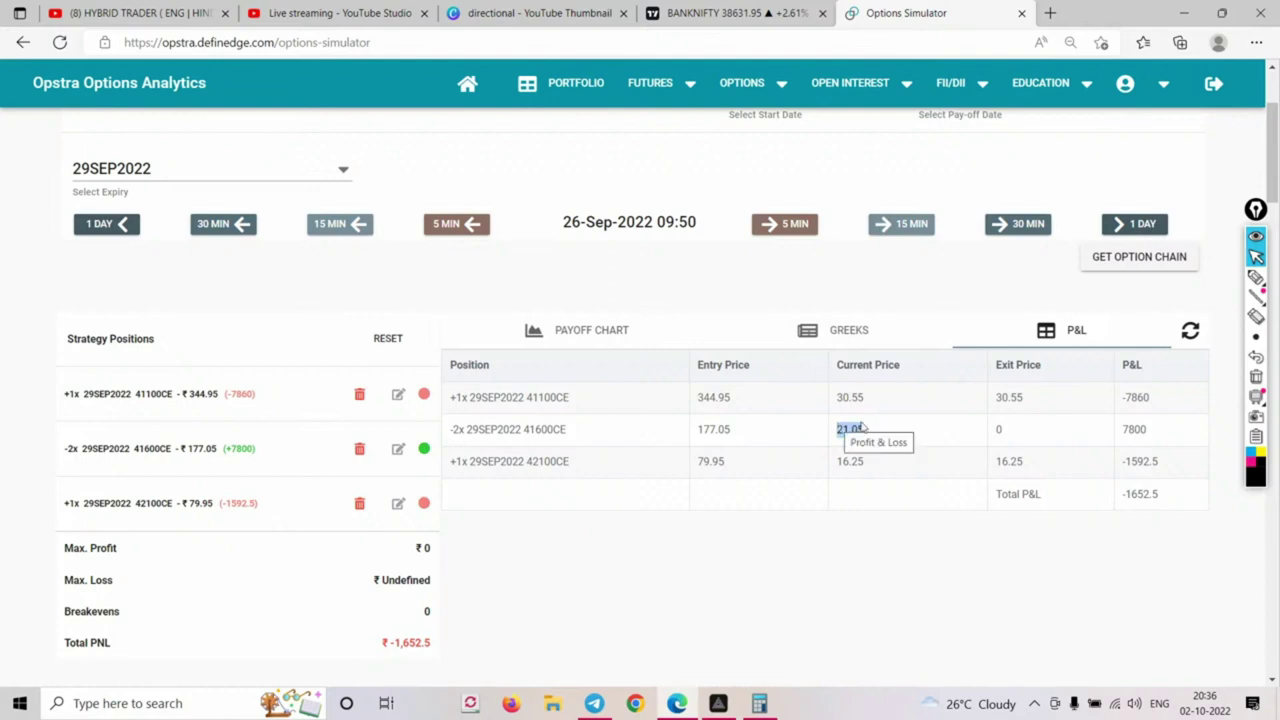
Load the option chain for 26-Sep-2022 09:50 and preview an order for the 35900 put without adding it
{"action": "left_click", "coordinate": [1143, 258]}
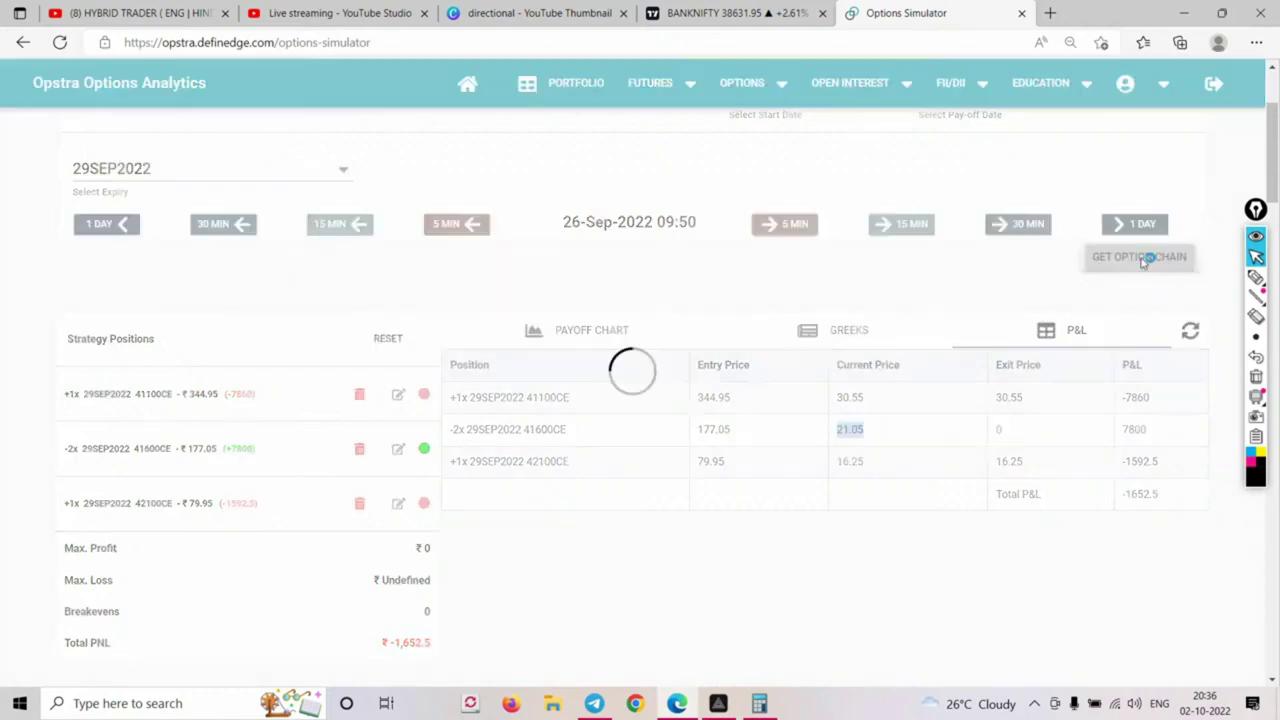
{"action": "scroll", "coordinate": [1088, 352], "scroll_direction": "down", "scroll_amount": 2}
{"action": "scroll", "coordinate": [1088, 352], "scroll_direction": "down", "scroll_amount": 20}
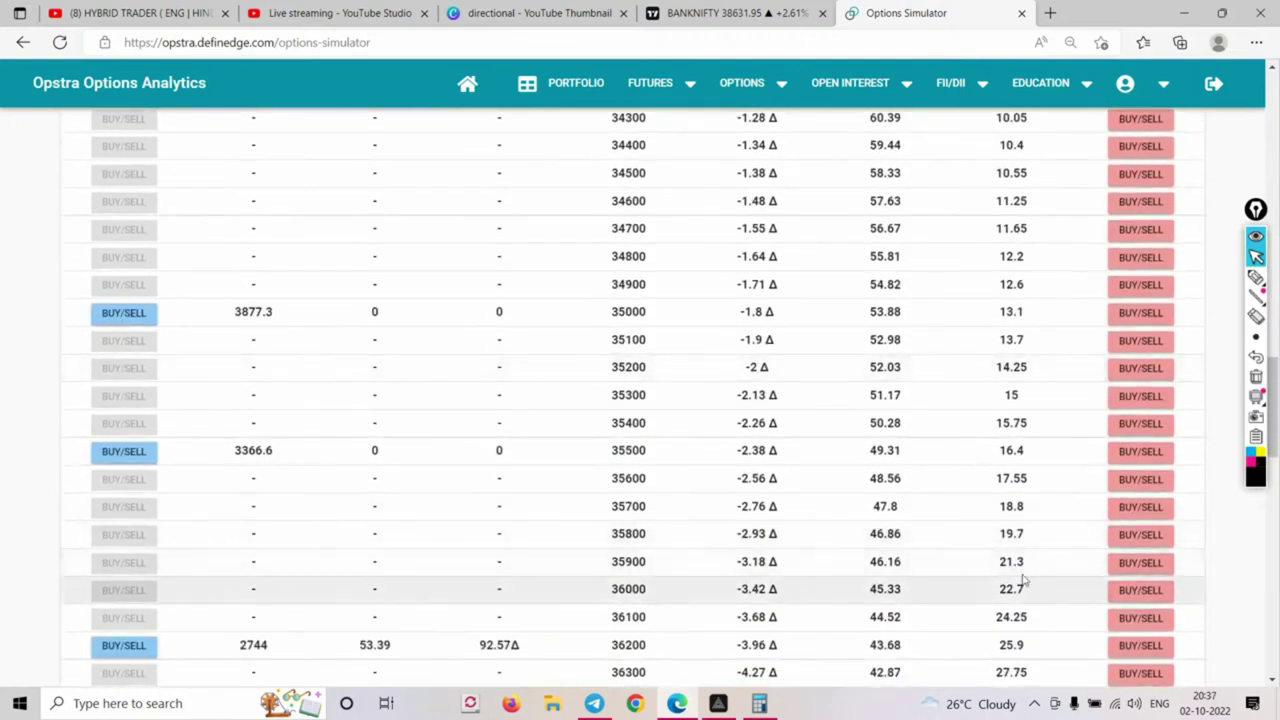
{"action": "left_click", "coordinate": [1142, 563]}
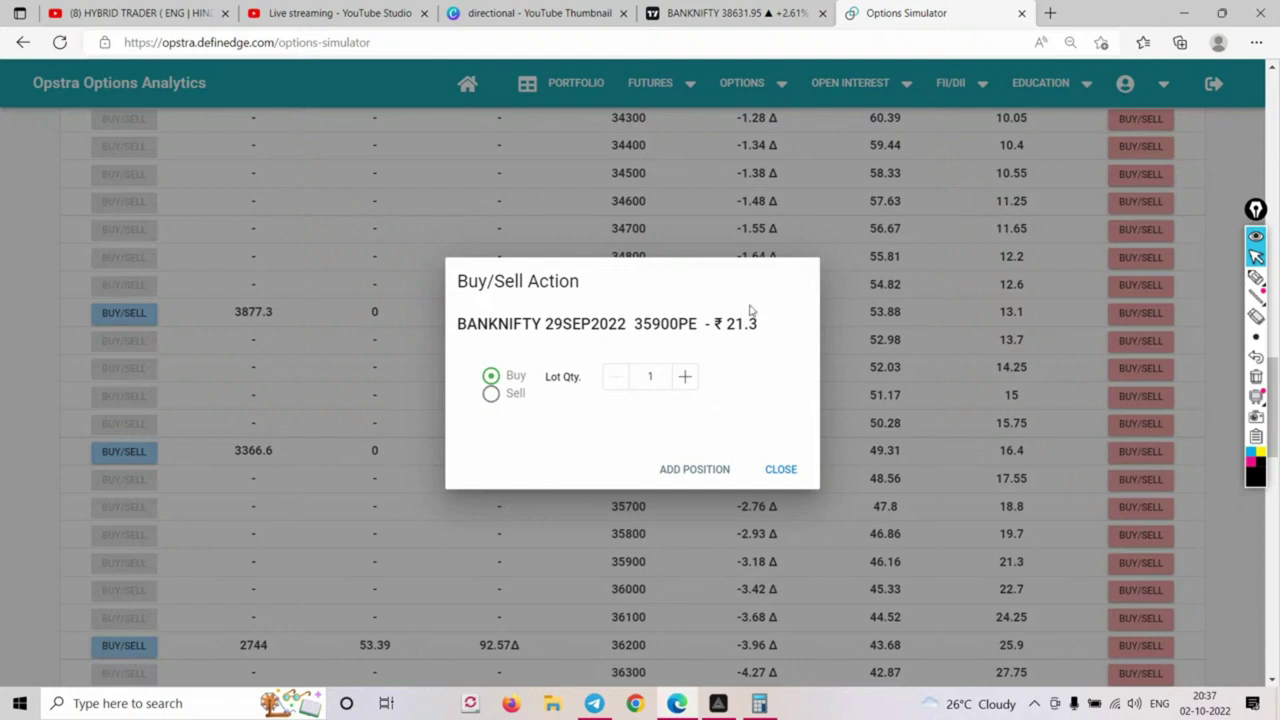
{"action": "left_click", "coordinate": [782, 470]}
{"action": "scroll", "coordinate": [491, 371], "scroll_direction": "up", "scroll_amount": 15}
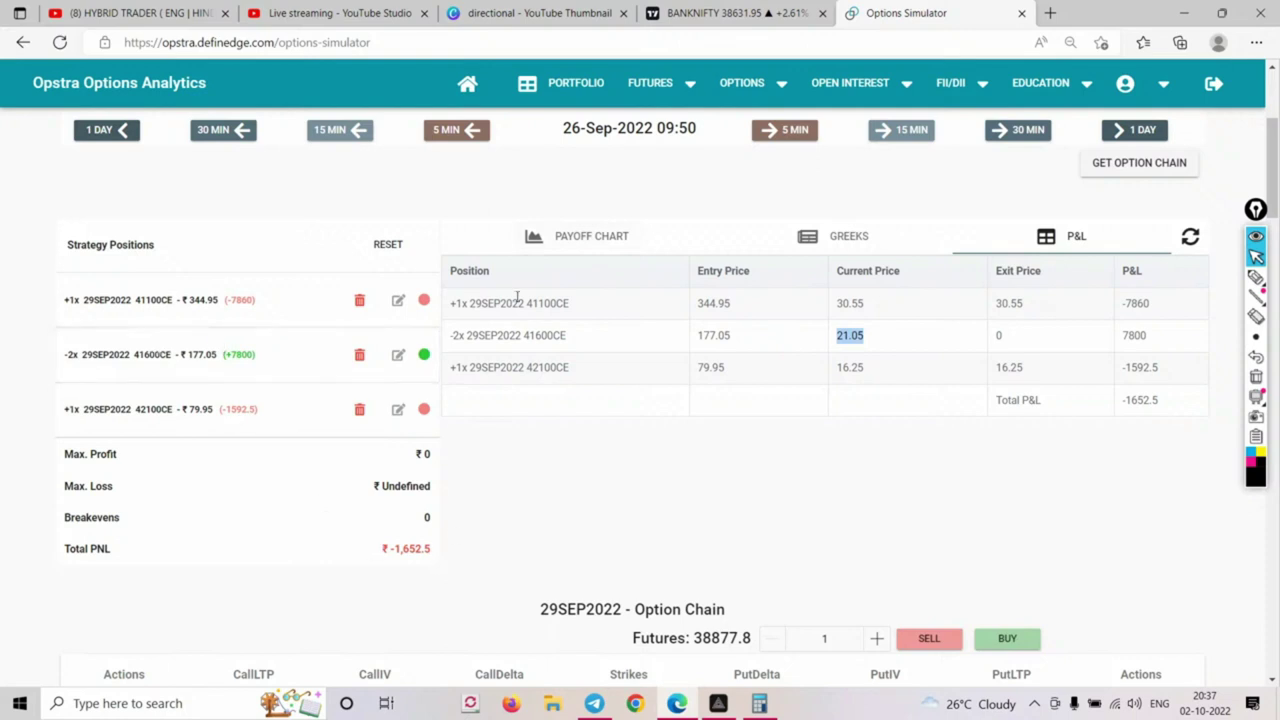
Check the short calls' payoff chart and add a one-lot short position in the 35900 put at 21.3
{"action": "left_click", "coordinate": [560, 243]}
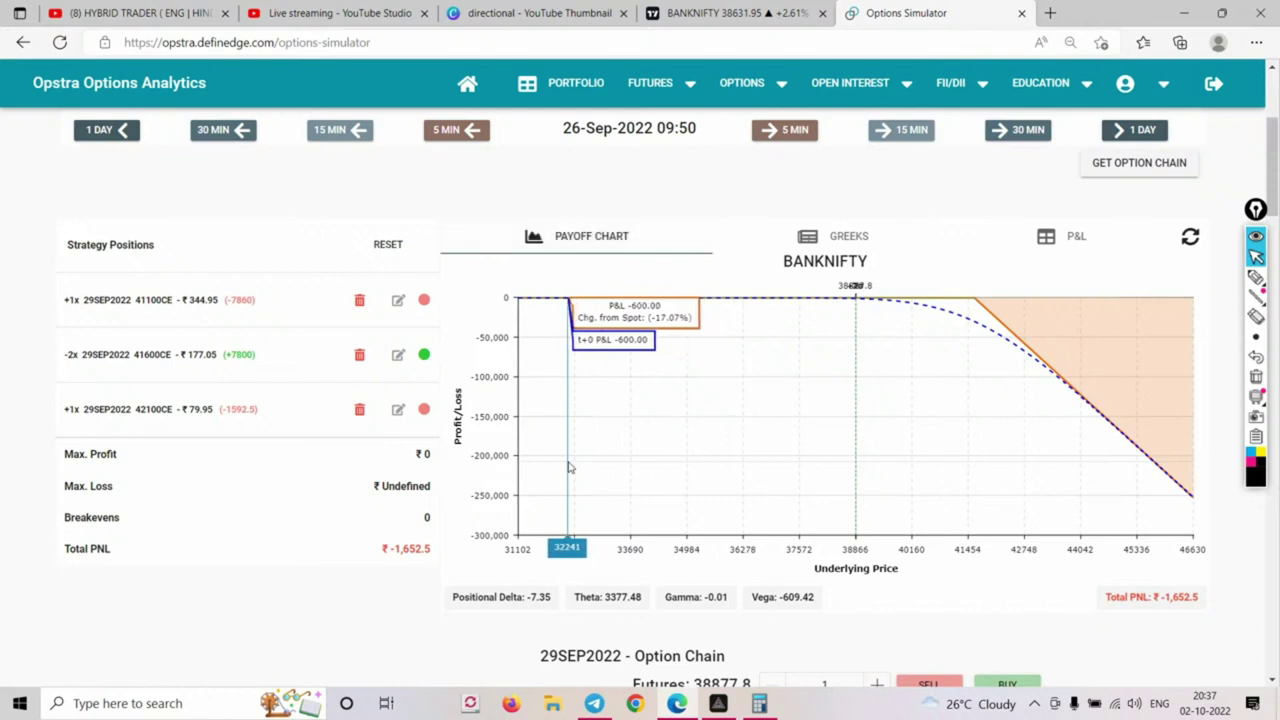
{"action": "scroll", "coordinate": [743, 549], "scroll_direction": "down", "scroll_amount": 15}
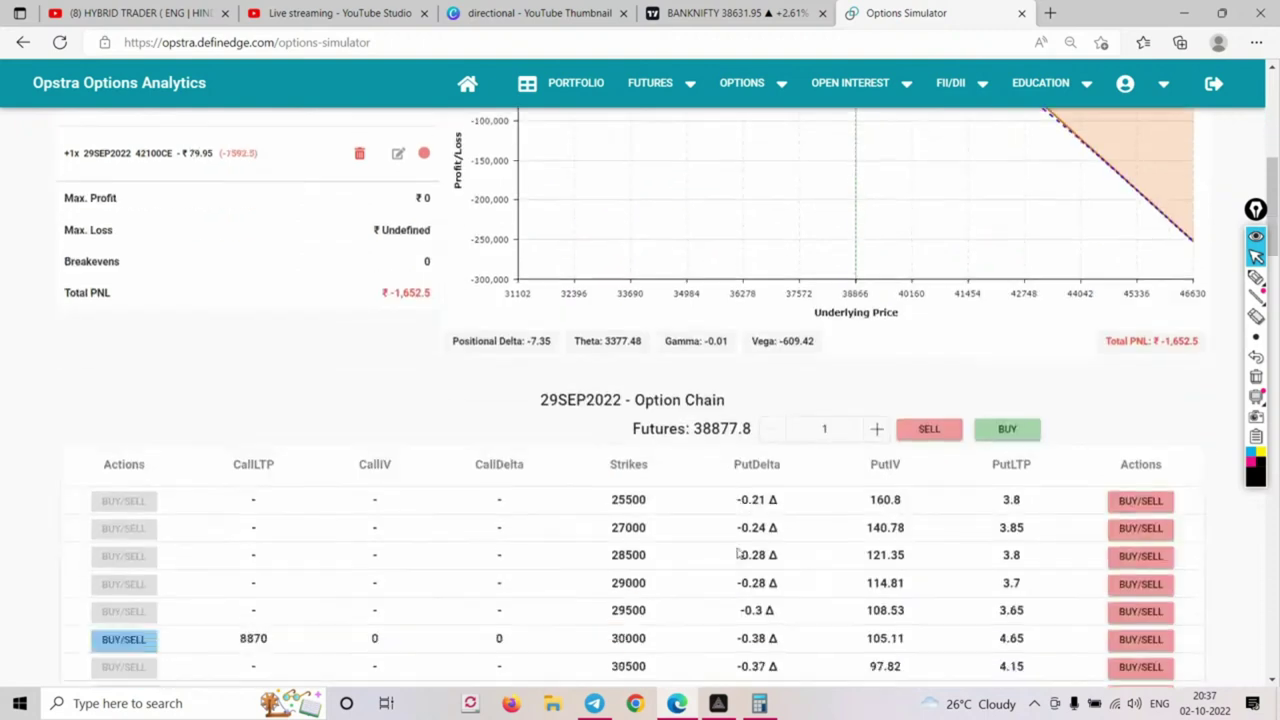
{"action": "scroll", "coordinate": [808, 591], "scroll_direction": "down", "scroll_amount": 4}
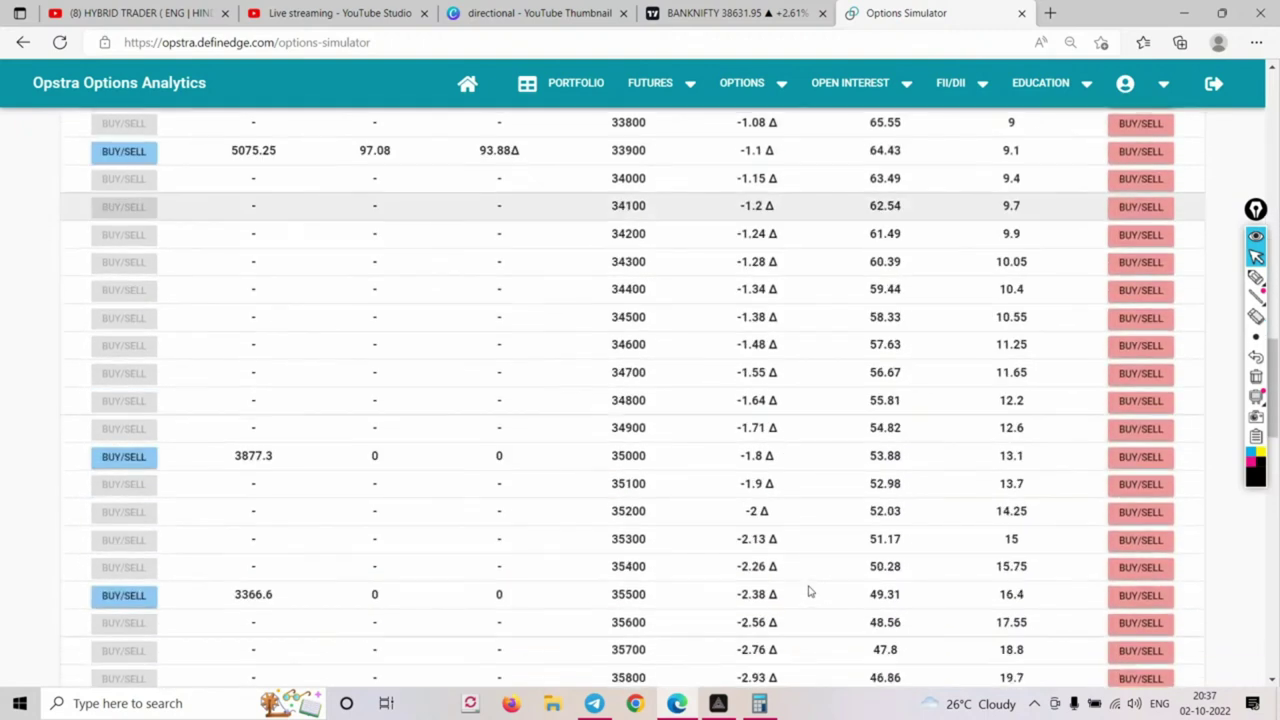
{"action": "scroll", "coordinate": [1035, 505], "scroll_direction": "down", "scroll_amount": 1}
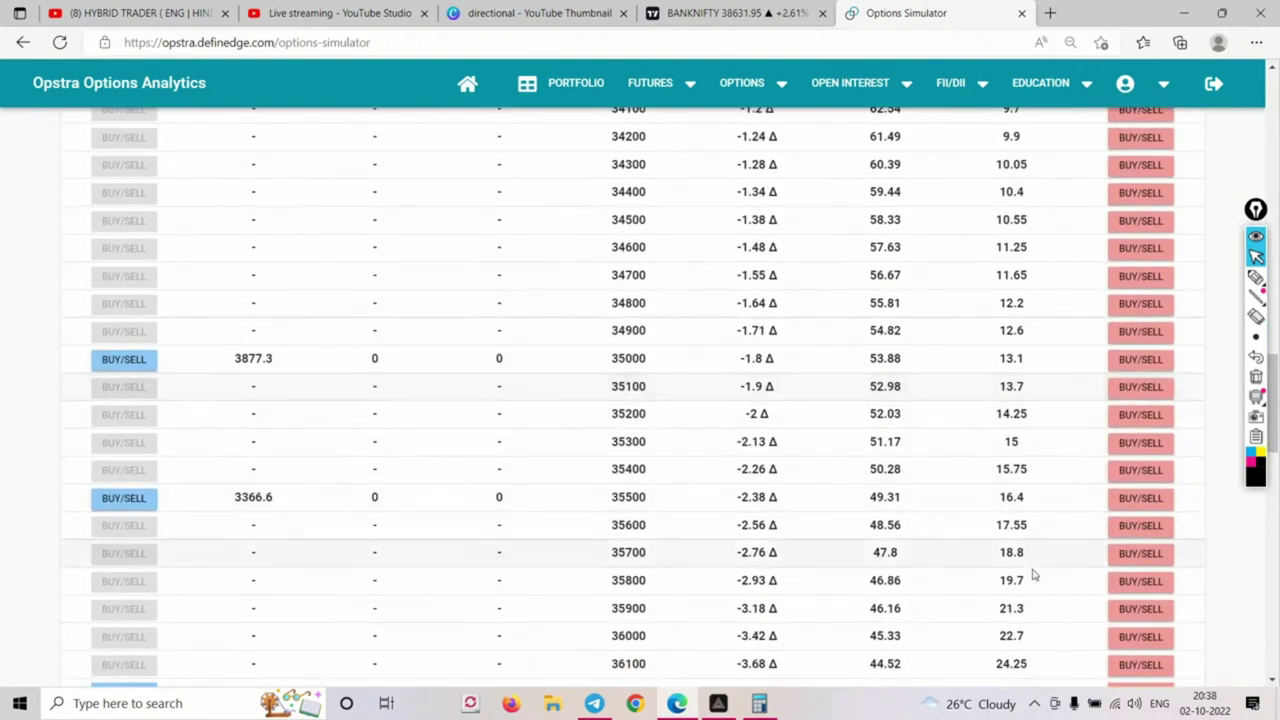
{"action": "left_click", "coordinate": [1120, 614]}
{"action": "left_click", "coordinate": [490, 393]}
{"action": "left_click", "coordinate": [703, 474]}
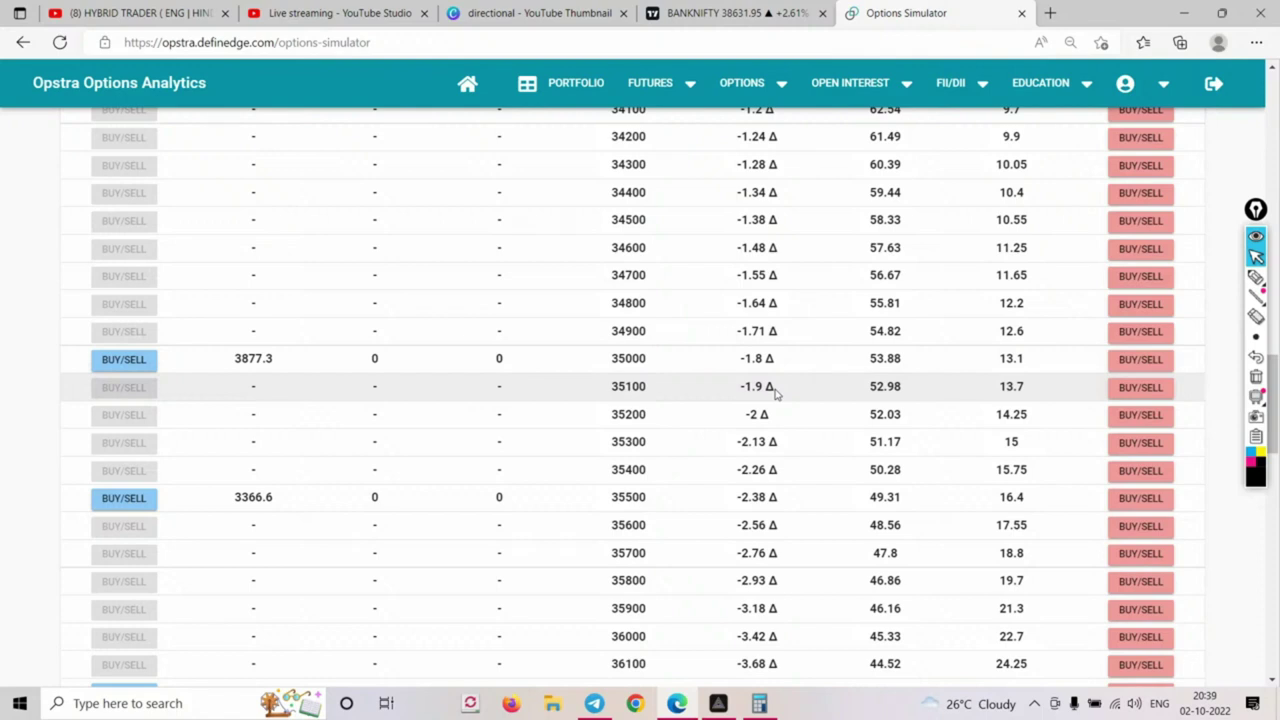
Examine the payoff chart with the short 35900 put, highlight the simulation date and time, and display the positions' P&L
{"action": "scroll", "coordinate": [775, 390], "scroll_direction": "up", "scroll_amount": 15}
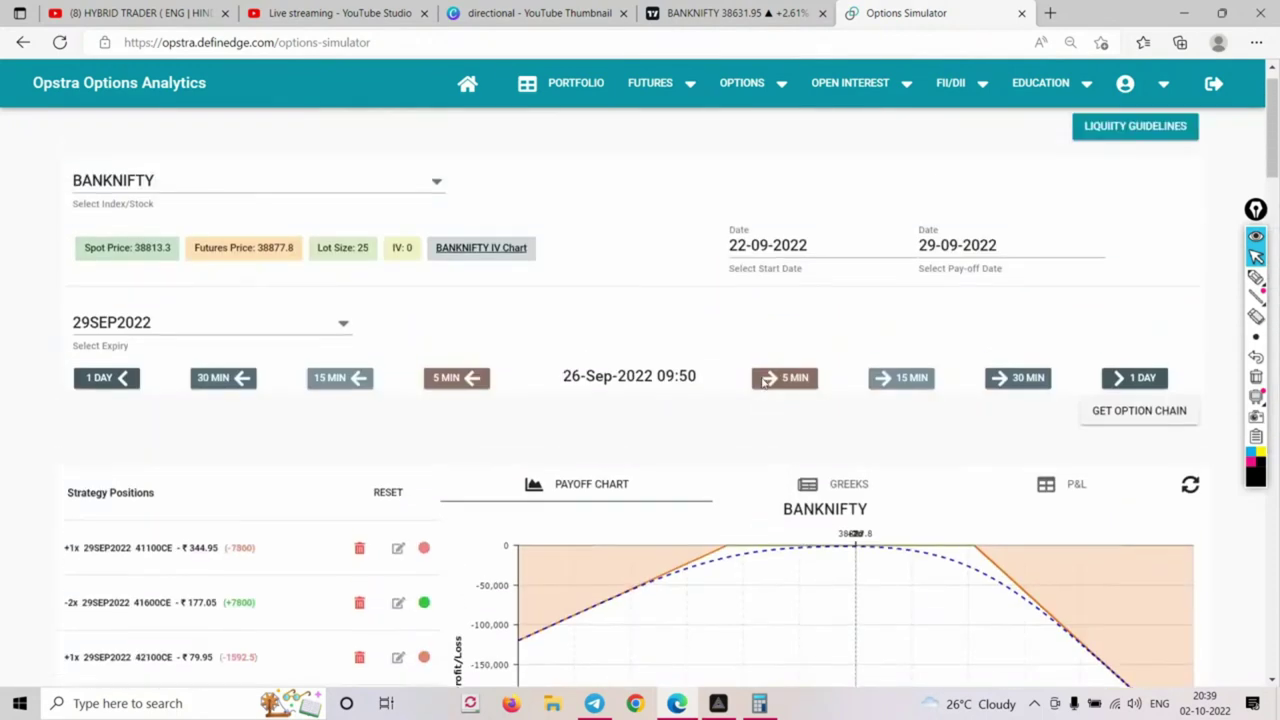
{"action": "scroll", "coordinate": [909, 517], "scroll_direction": "down", "scroll_amount": 2}
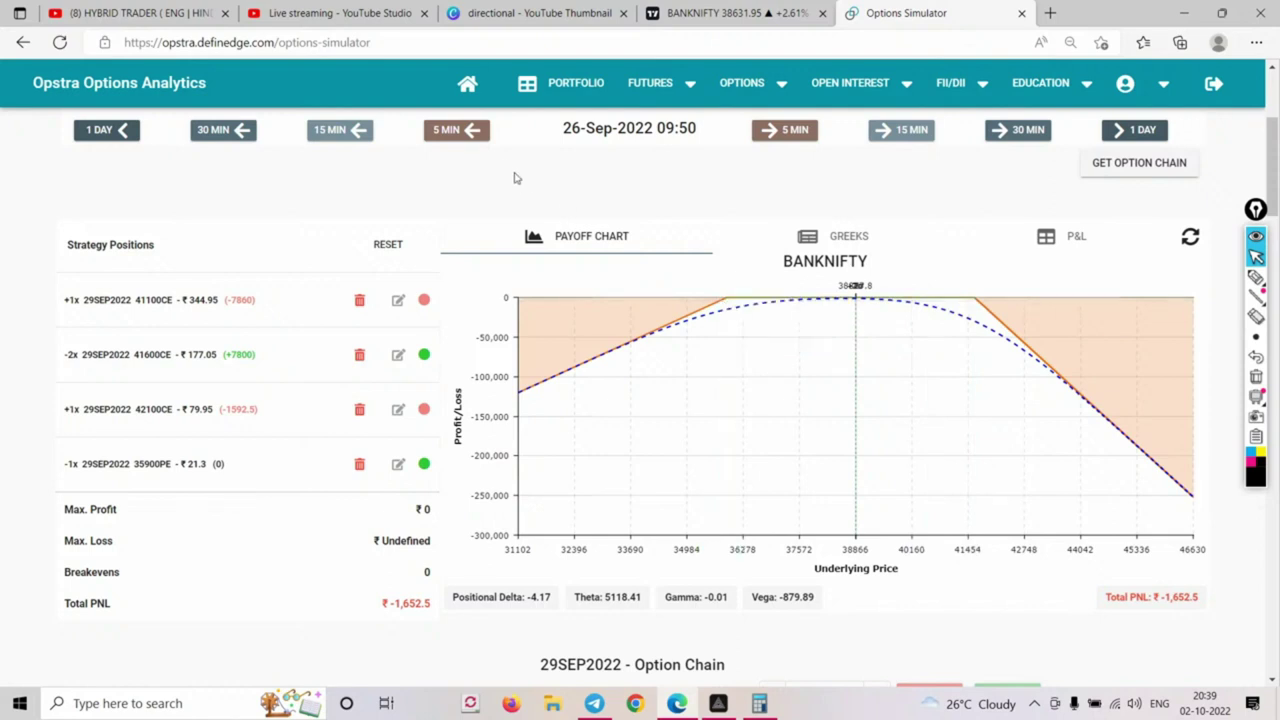
{"action": "left_click_drag", "start_coordinate": [562, 138], "coordinate": [708, 134]}
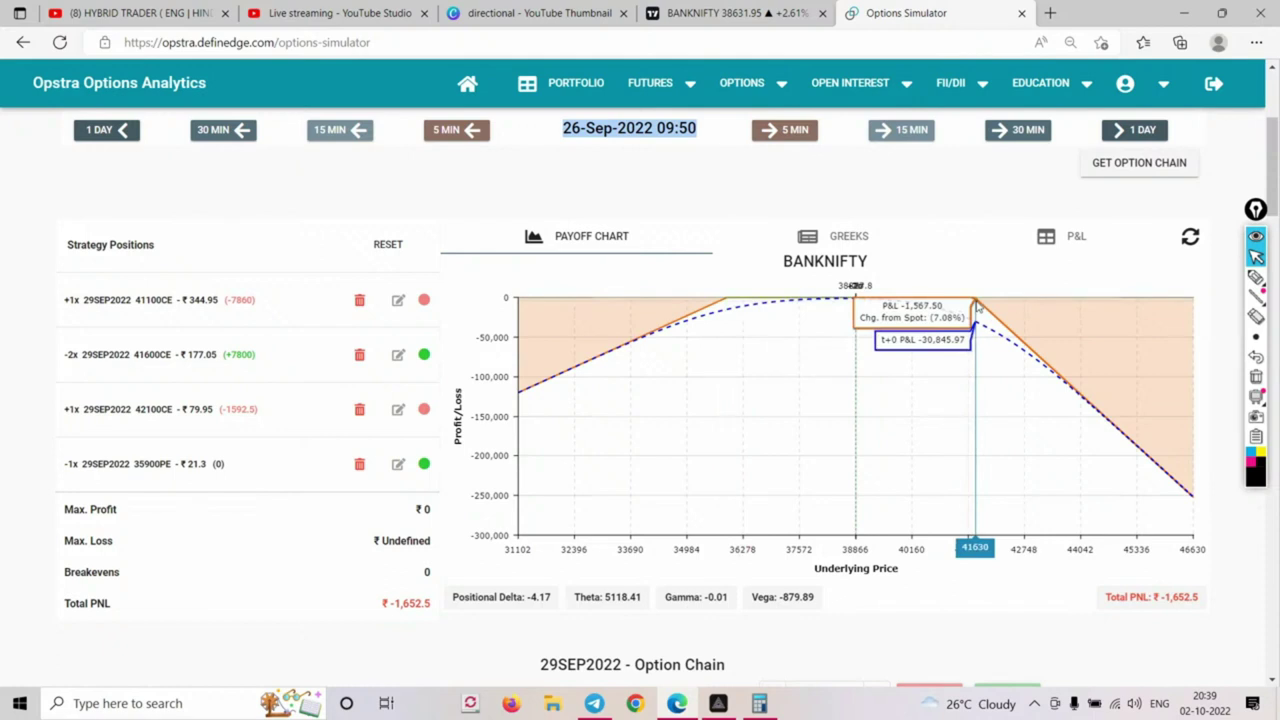
{"action": "scroll", "coordinate": [850, 420], "scroll_direction": "up", "scroll_amount": 1}
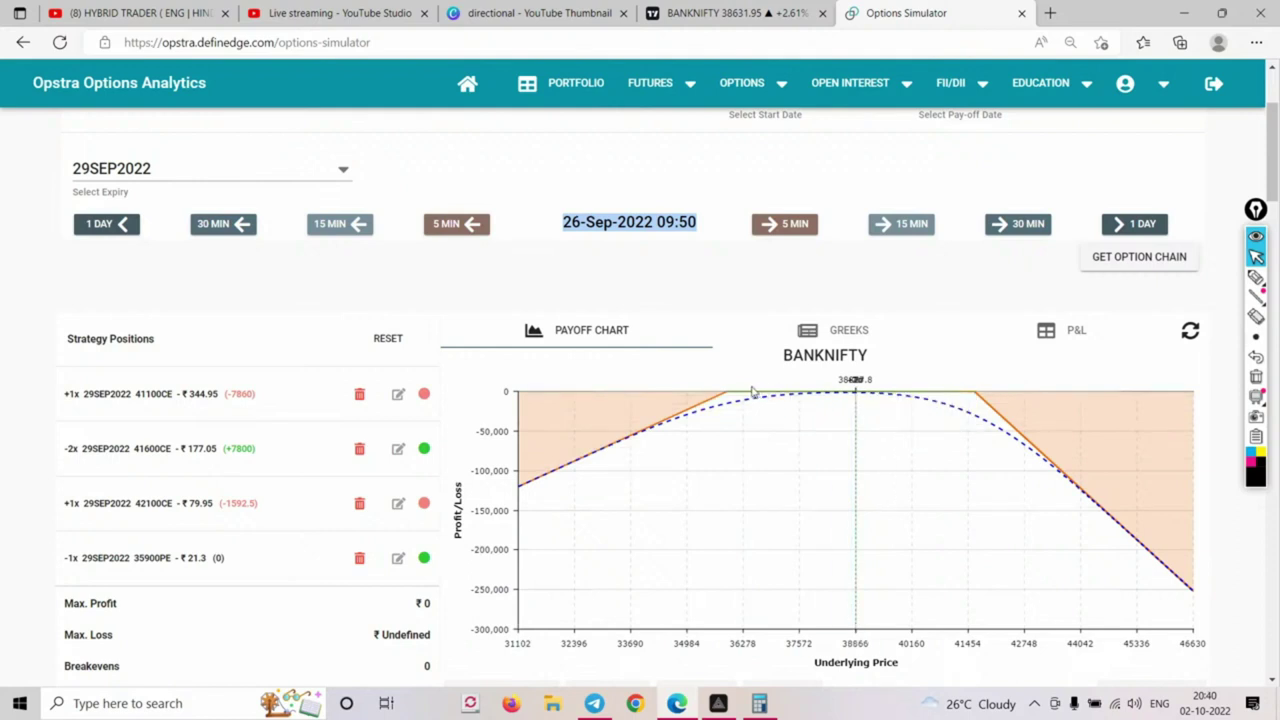
{"action": "left_click", "coordinate": [1070, 332]}
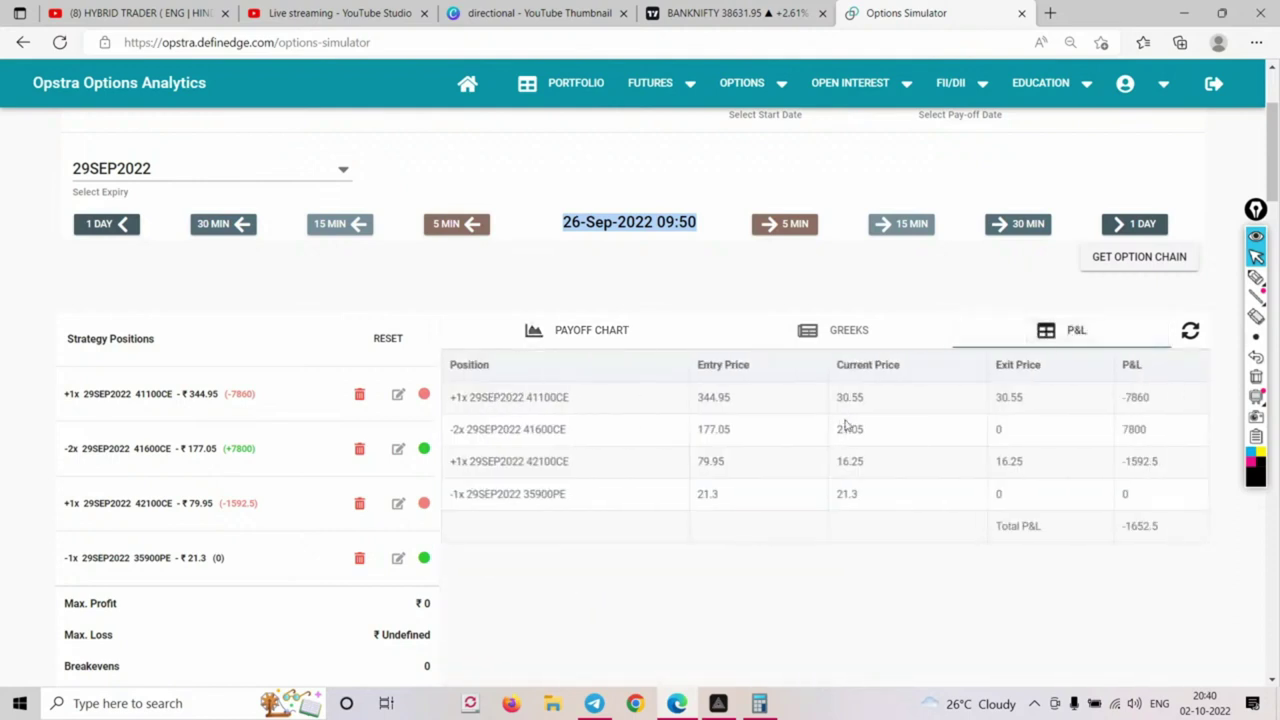